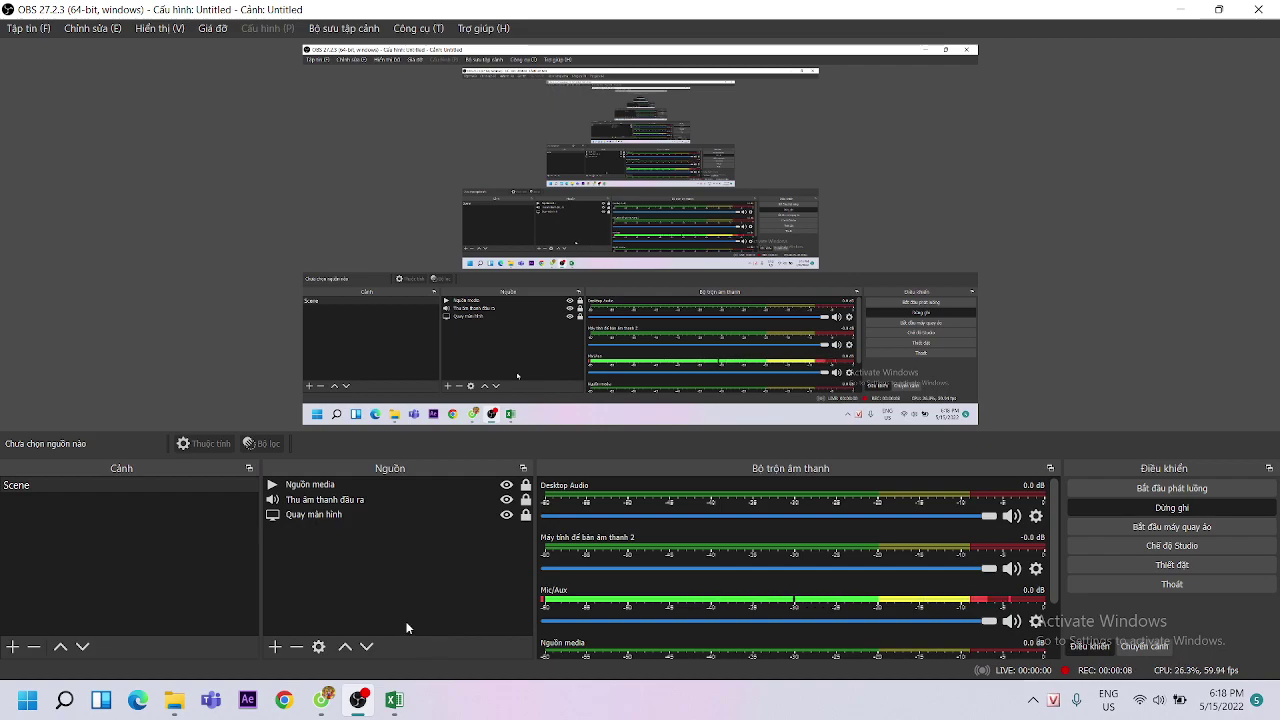
Bring the Trang Vàng beverage listings in Cốc Cốc to the front, then return to the Excel workbook
click(323, 700)
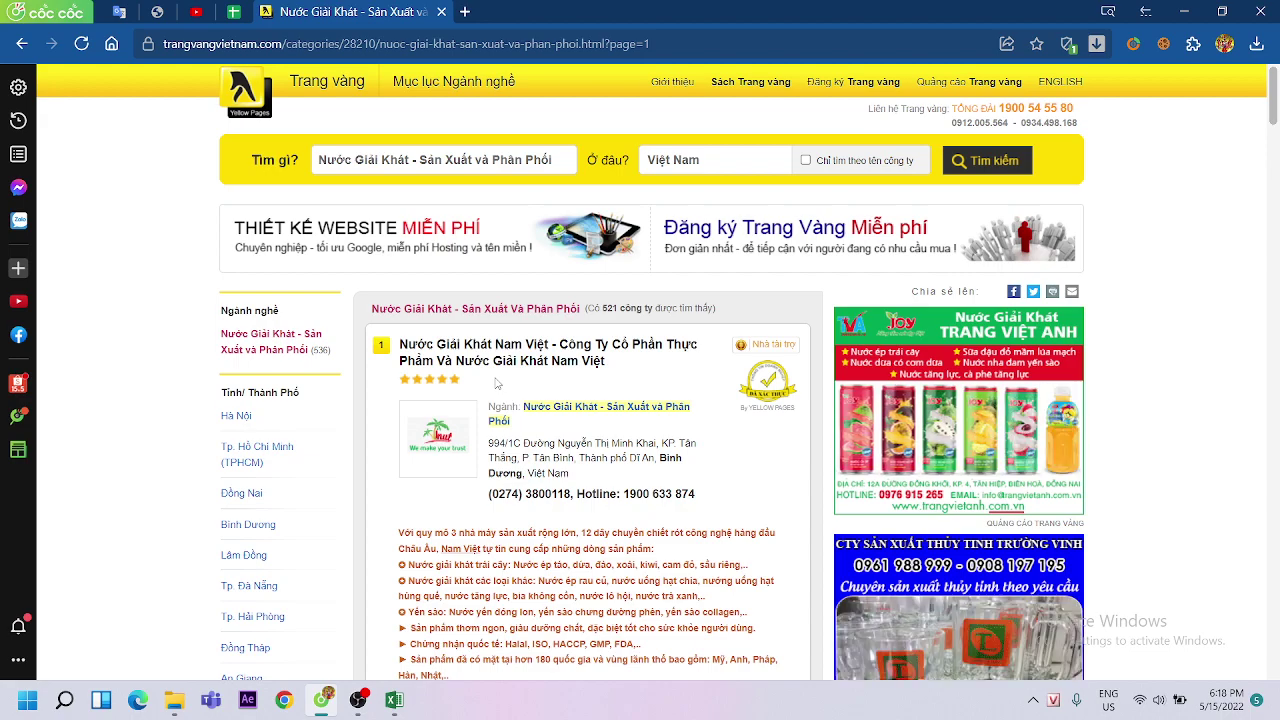
click(394, 700)
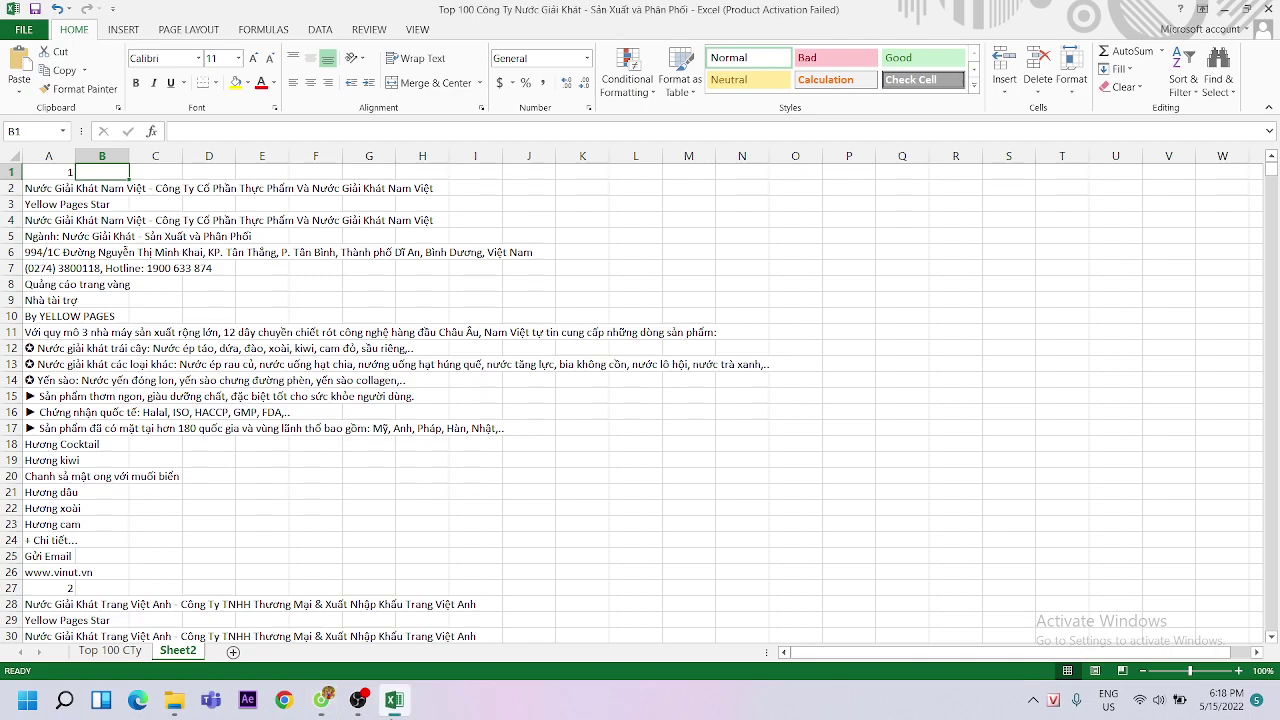
On the Top 100 CTy sheet, review the empty name, address, phone and email columns B4–E4
click(110, 650)
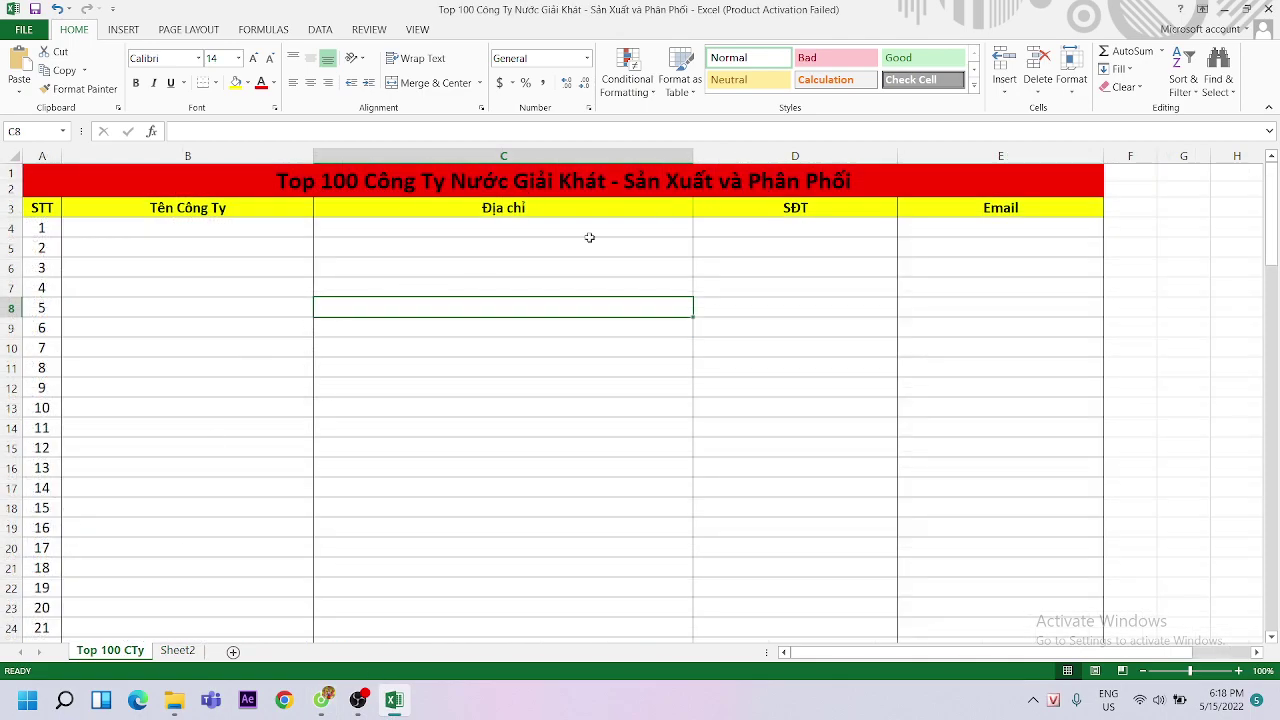
click(200, 225)
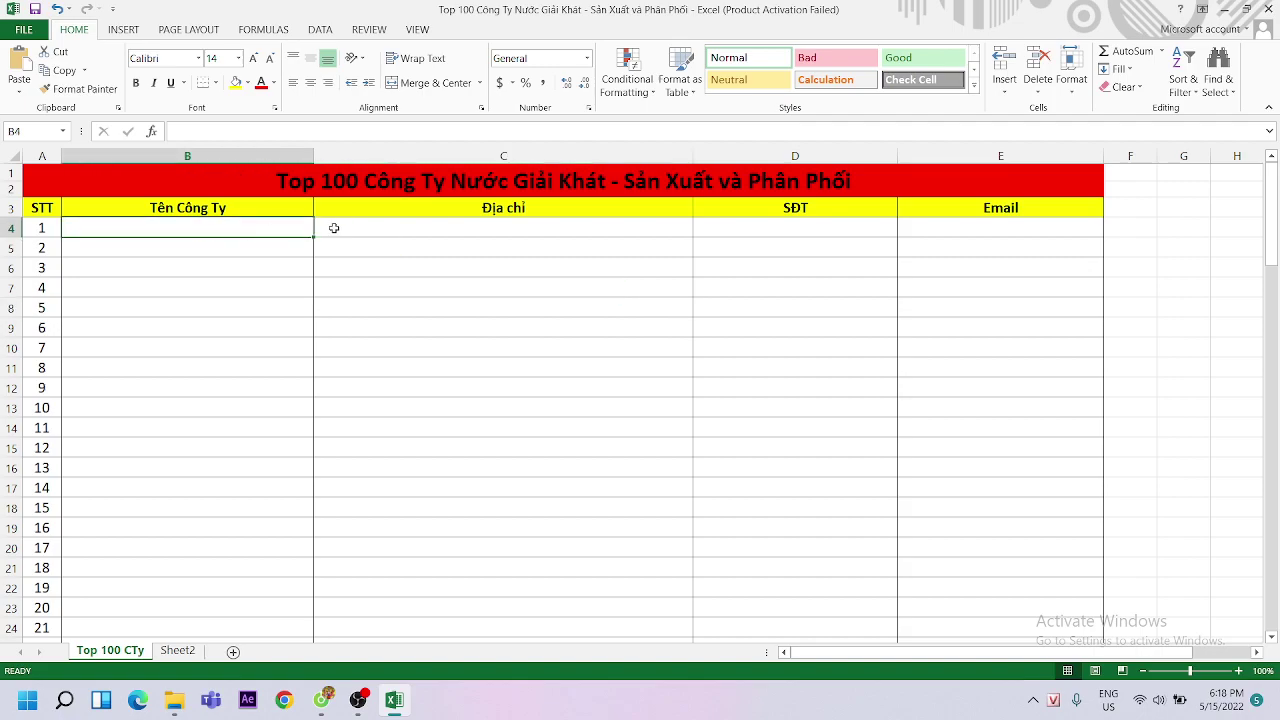
click(334, 228)
click(722, 228)
click(356, 230)
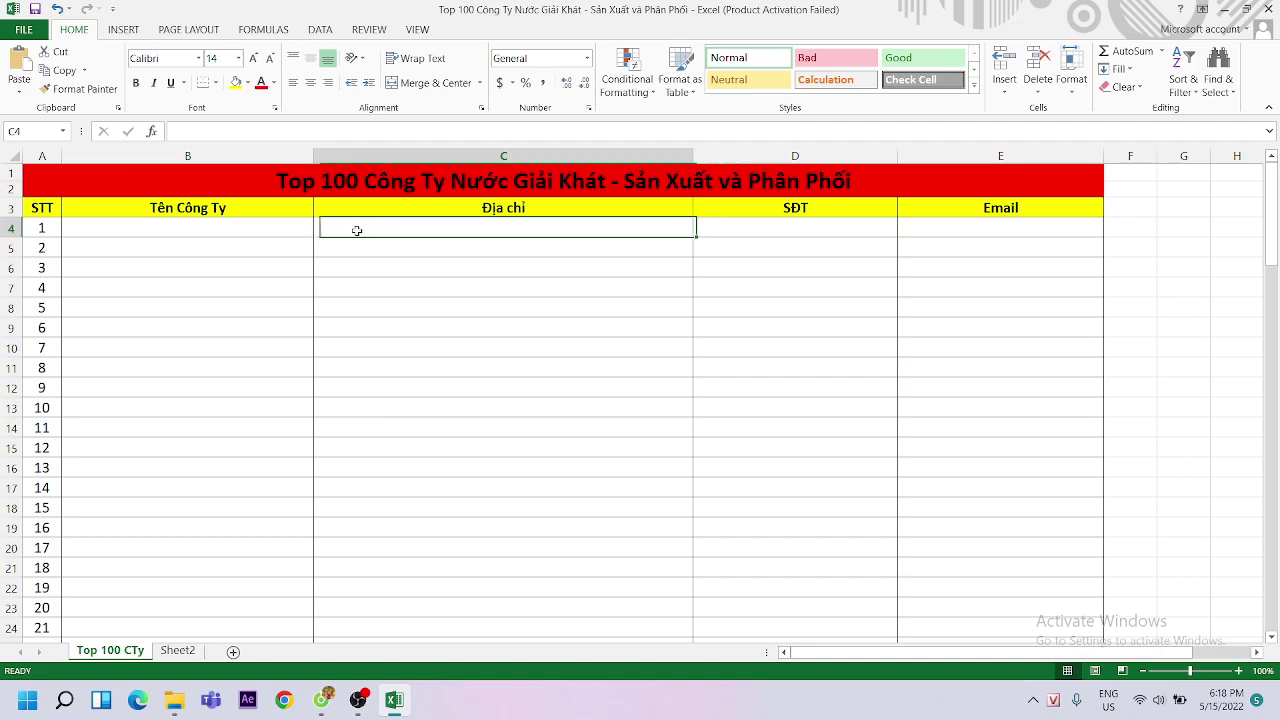
key(Left)
key(Right)
key(Right)
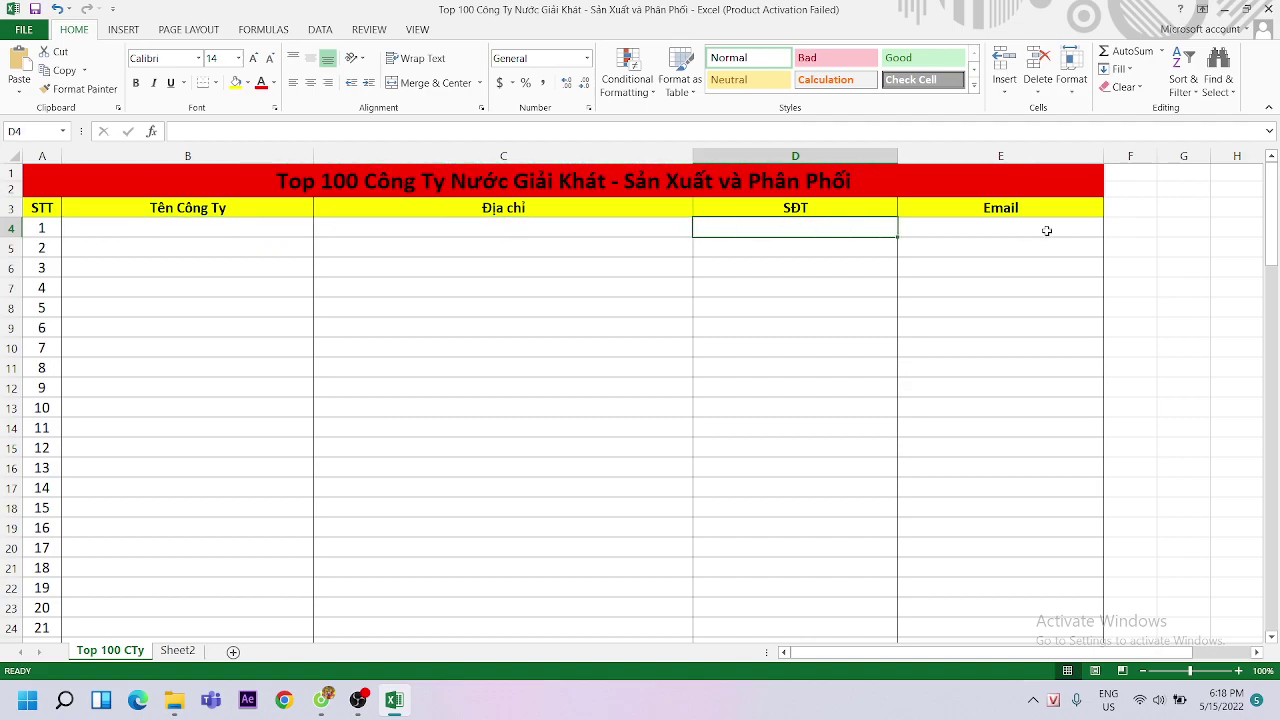
click(1046, 231)
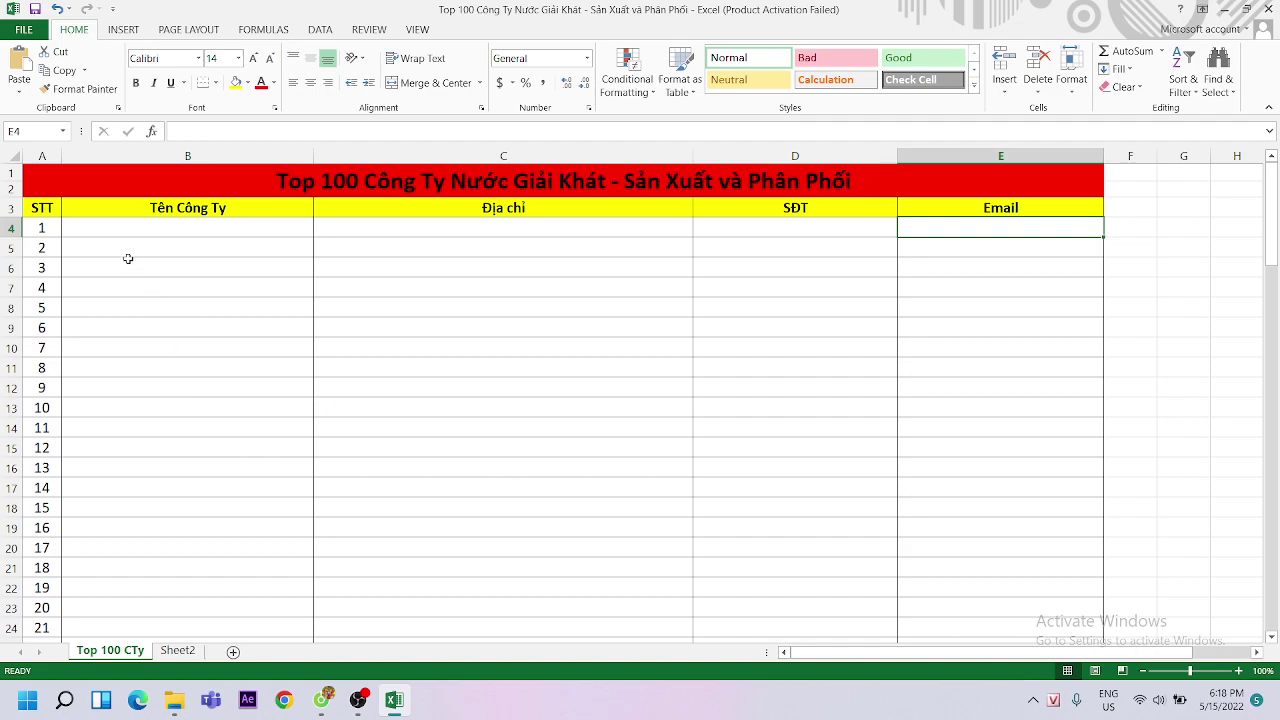
click(114, 228)
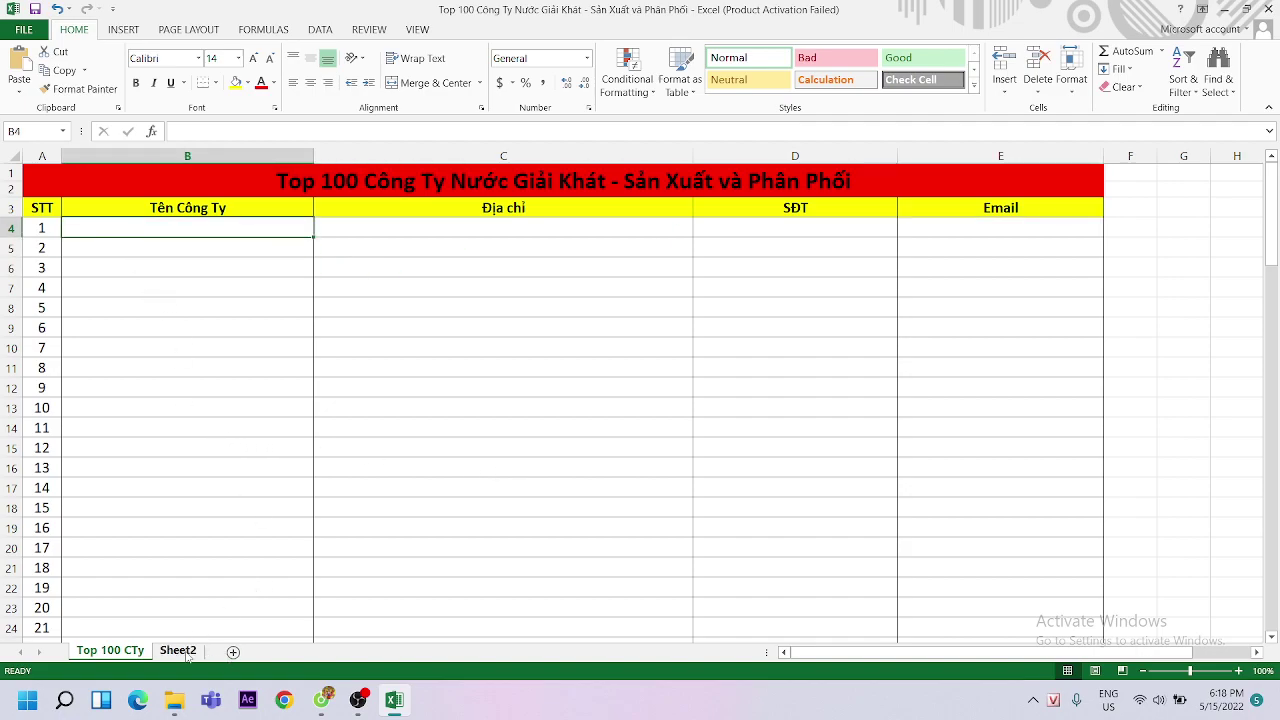
Compare with the scraped company data on Sheet2 starting at A2, then bring the Trang Vàng page forward
click(178, 651)
click(76, 204)
scroll(60, 316, down, 9)
scroll(230, 585, up, 8)
scroll(120, 316, up, 1)
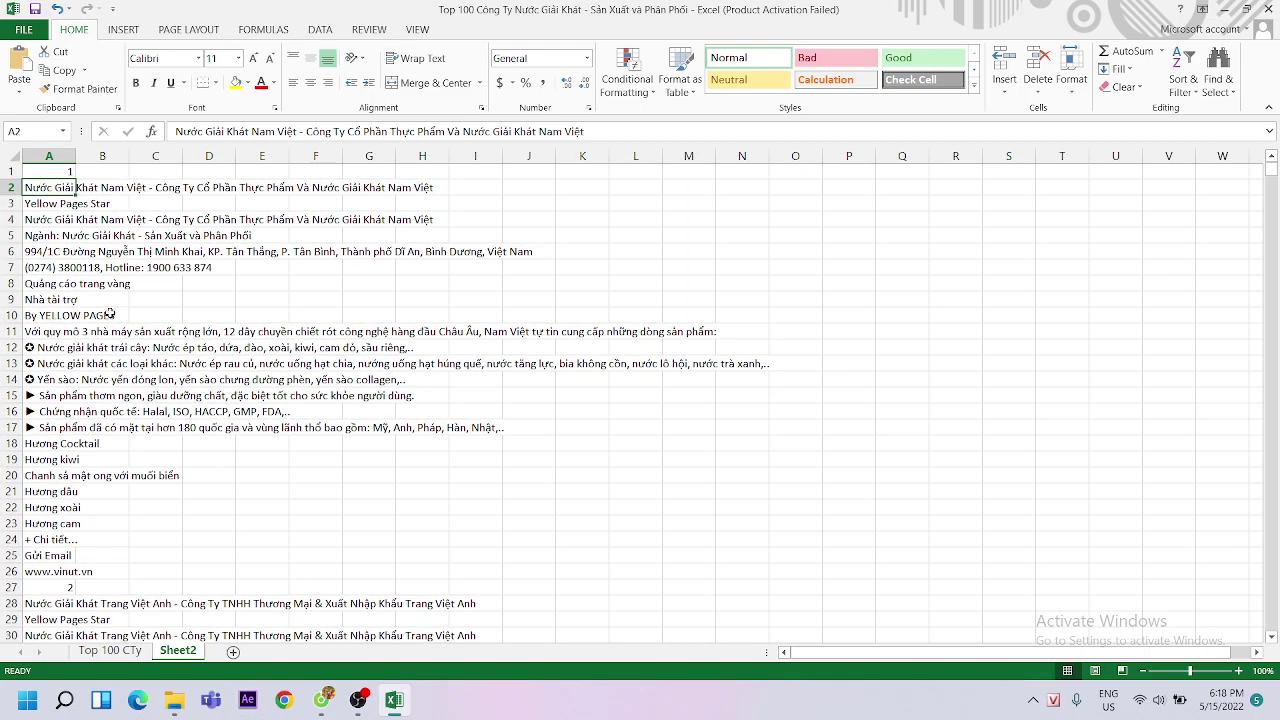
click(321, 700)
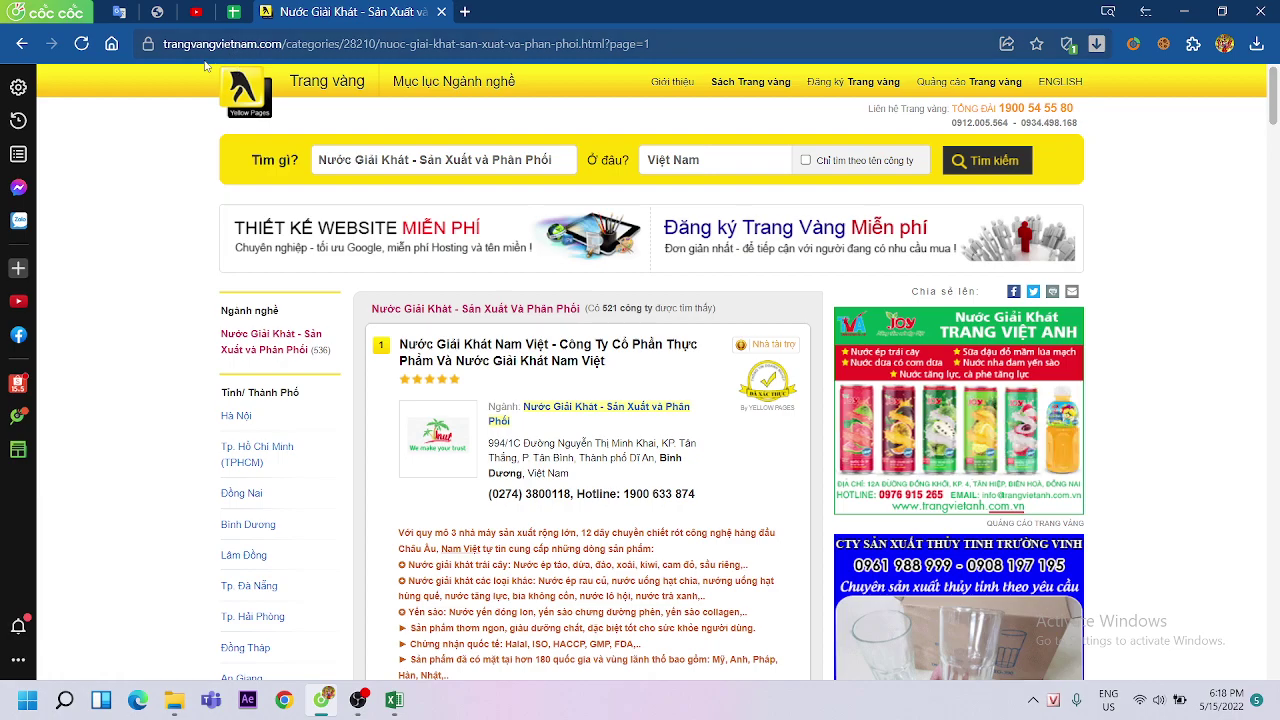
Scroll through the Trang Vàng listings checking names, addresses and phones, then return to Excel
scroll(412, 267, down, 2)
scroll(412, 267, up, 2)
scroll(412, 267, down, 1)
scroll(430, 300, down, 3)
scroll(450, 340, down, 3)
scroll(463, 378, down, 1)
scroll(463, 378, up, 6)
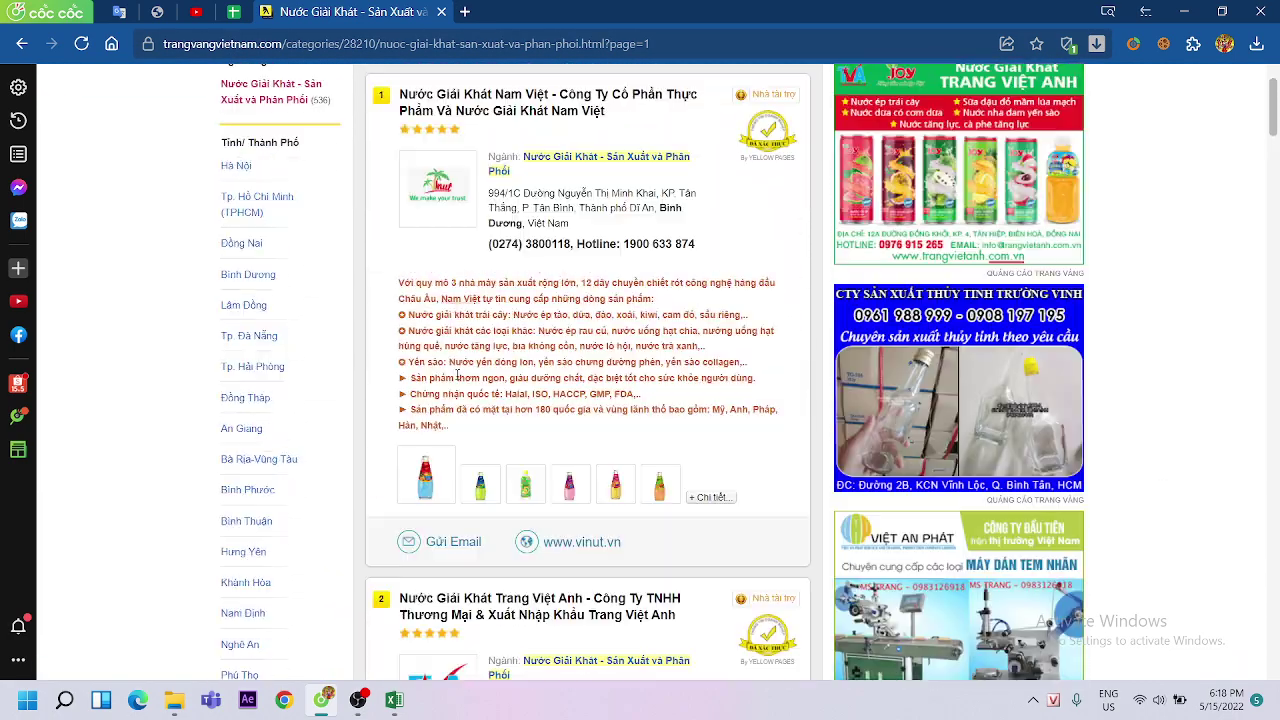
scroll(420, 365, up, 2)
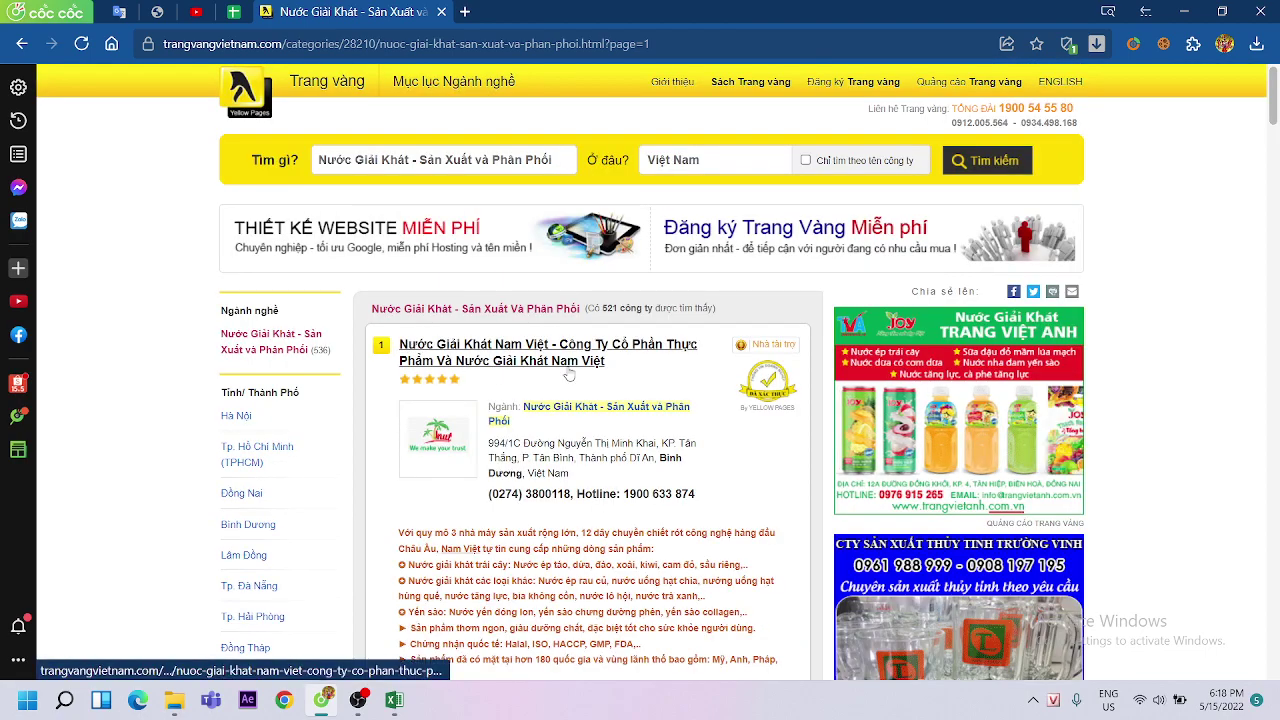
scroll(522, 318, down, 1)
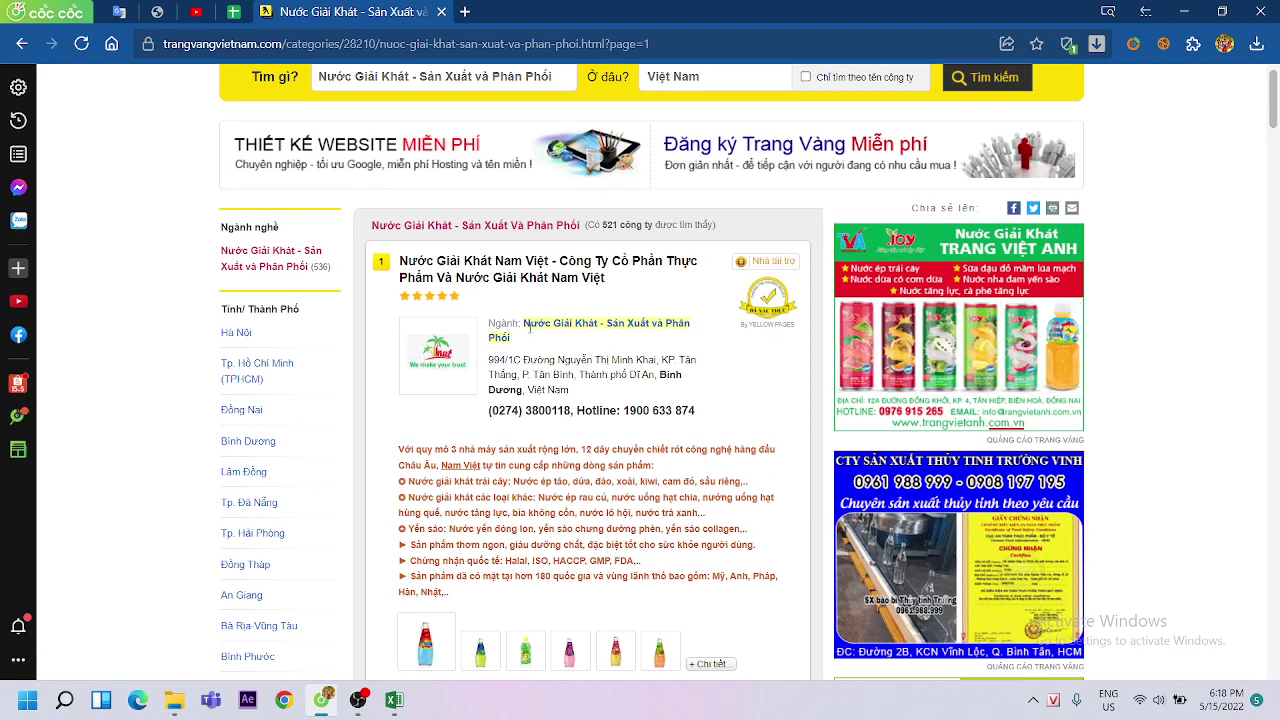
scroll(590, 321, down, 2)
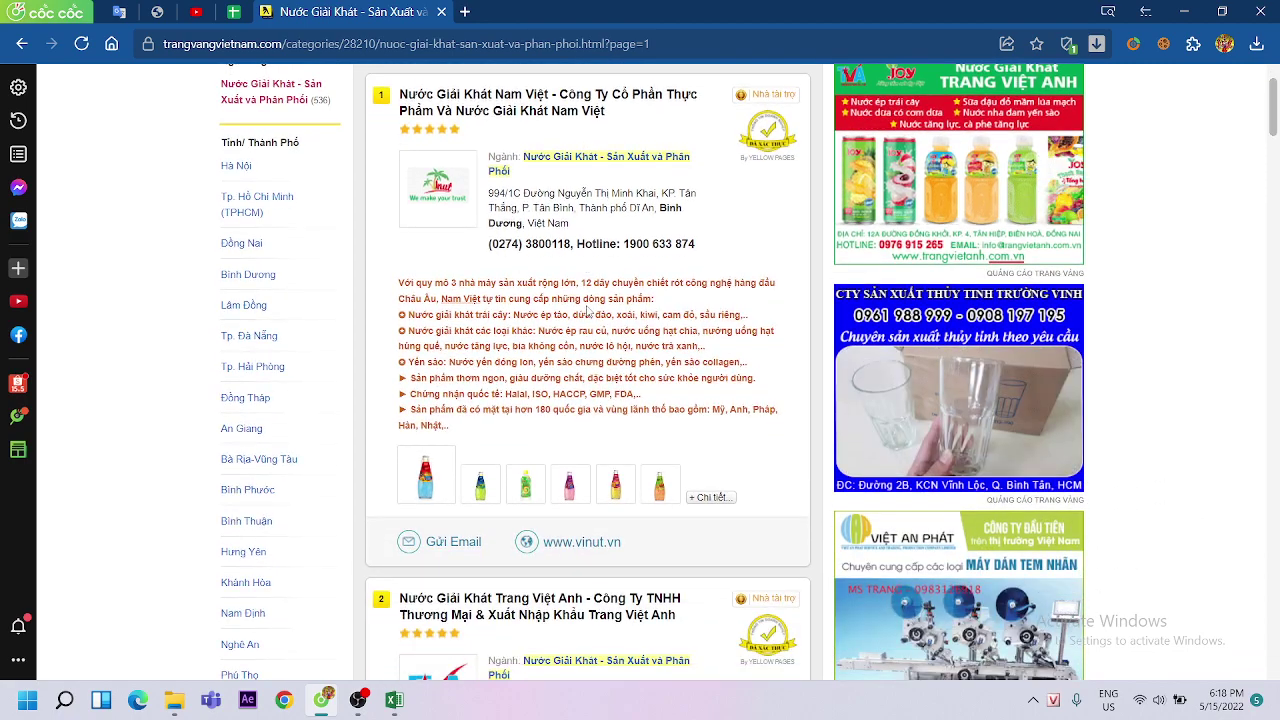
scroll(570, 315, up, 1)
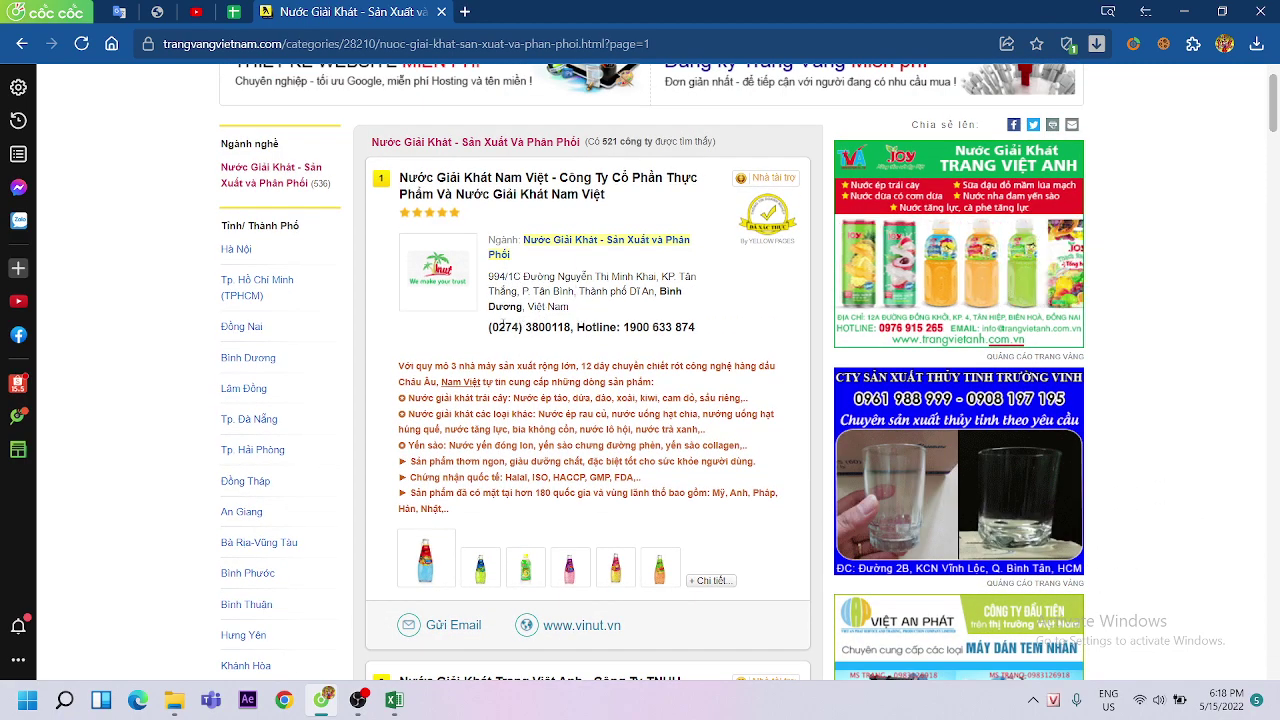
scroll(700, 362, down, 3)
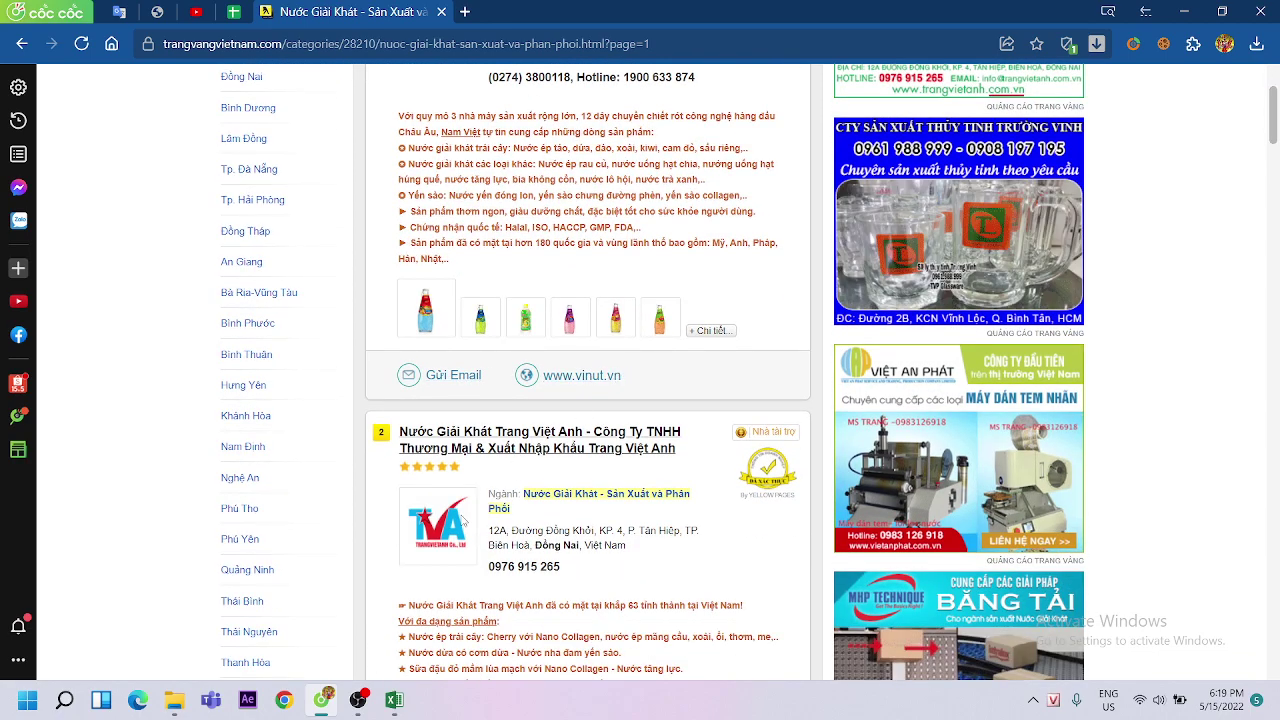
click(406, 699)
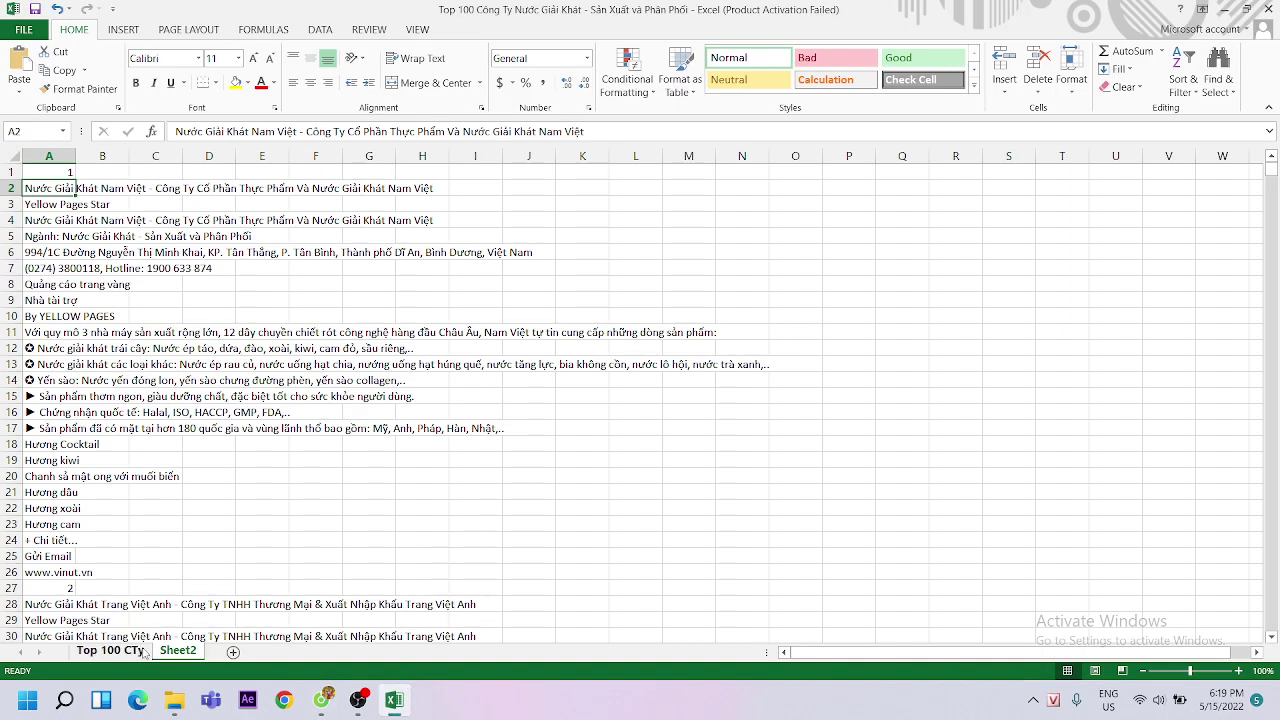
click(110, 650)
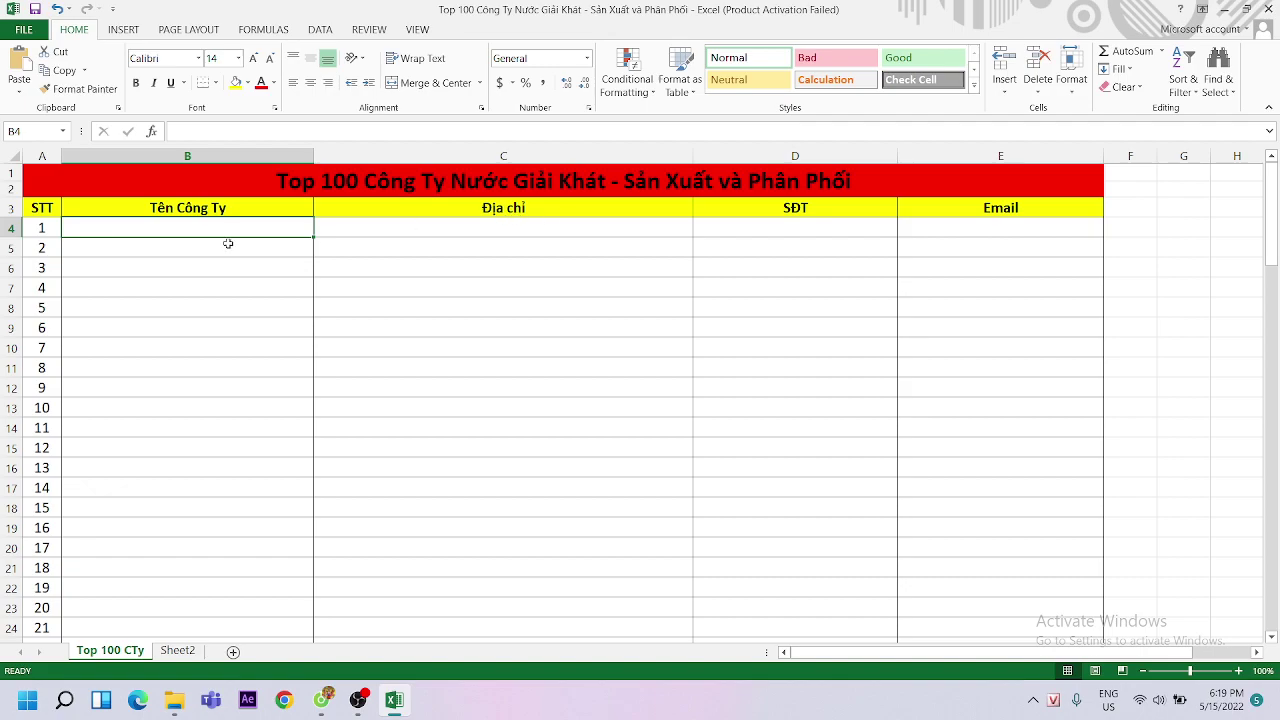
drag(225, 232, 205, 230)
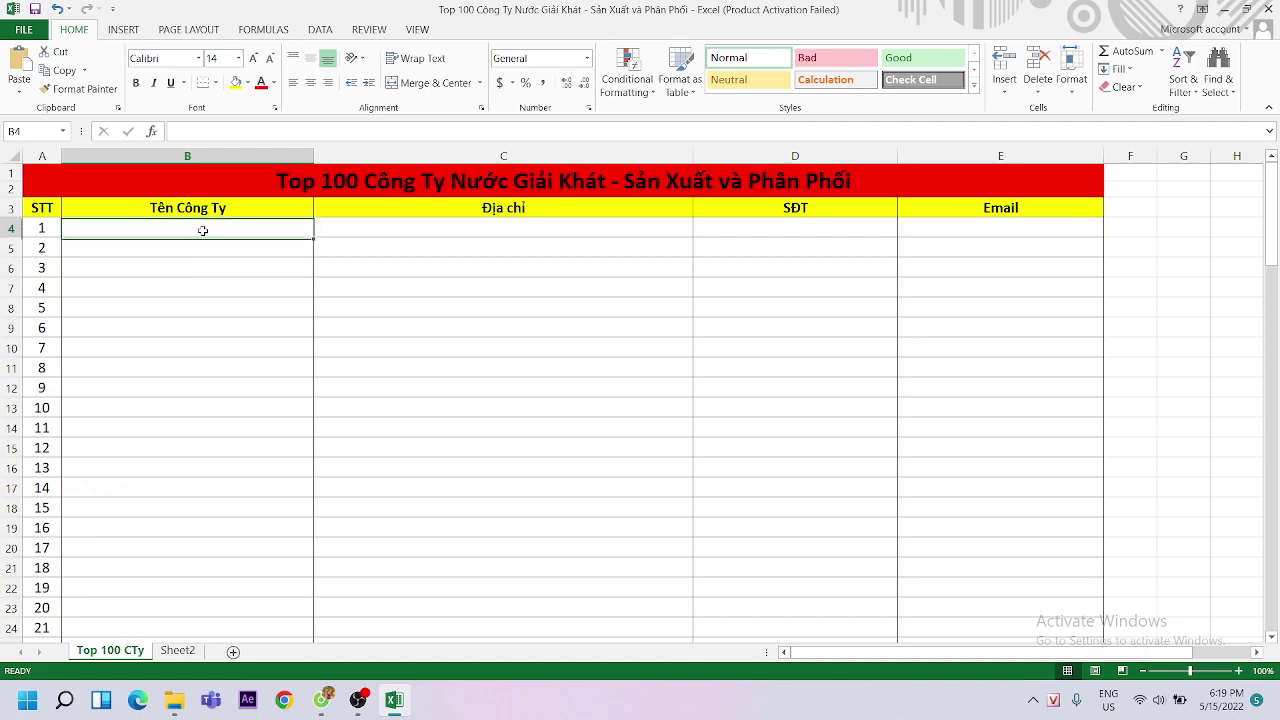
click(178, 650)
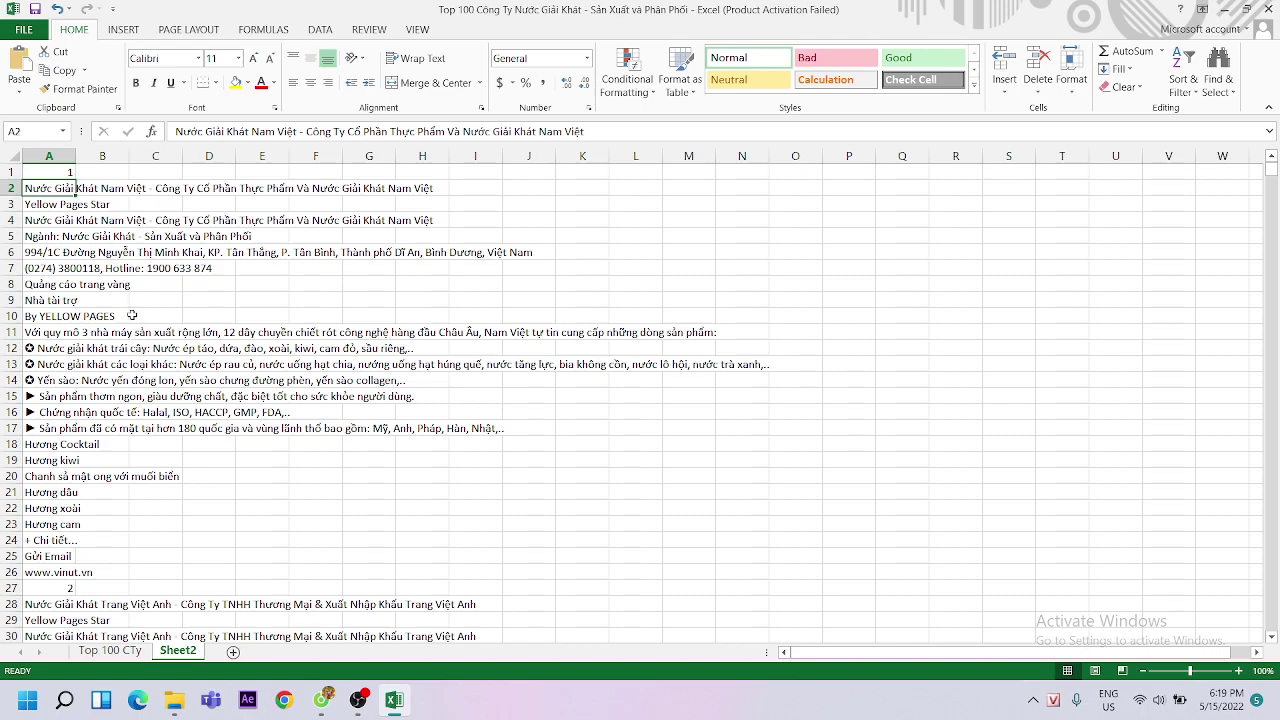
click(47, 204)
click(44, 187)
click(114, 188)
click(50, 185)
scroll(87, 204, down, 3)
scroll(86, 218, up, 3)
click(47, 205)
click(45, 190)
click(46, 205)
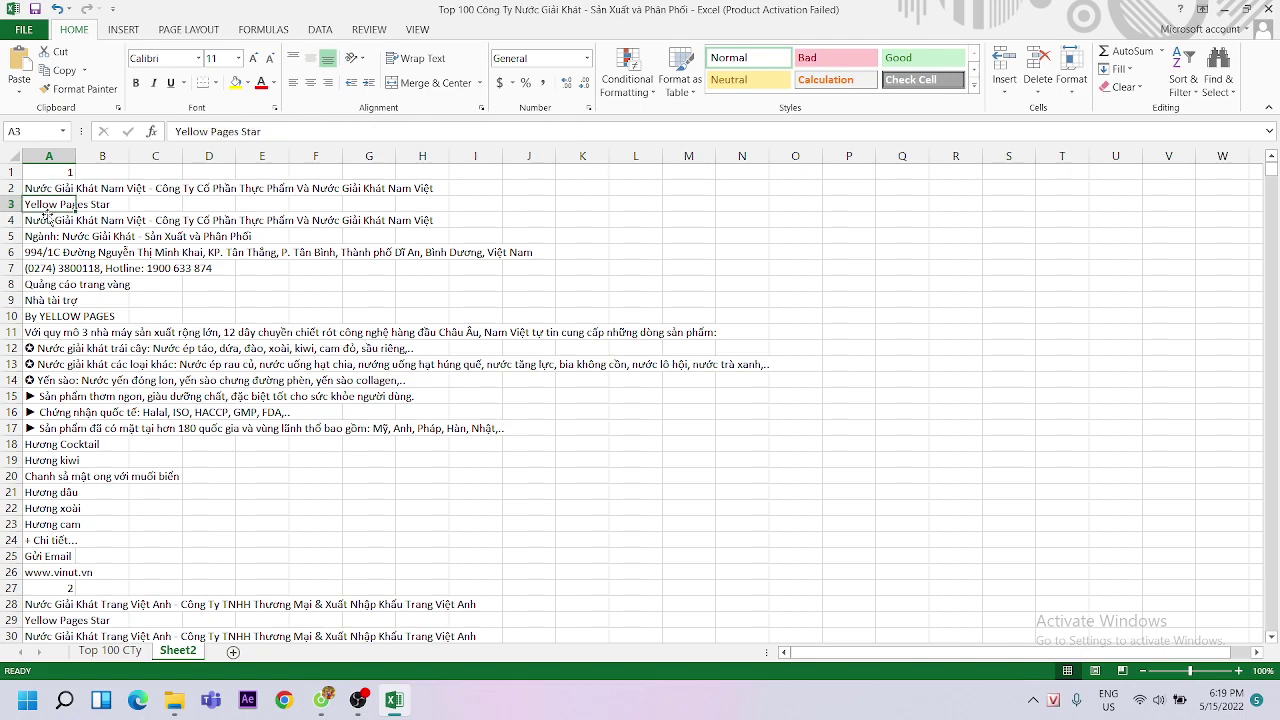
scroll(101, 205, down, 4)
scroll(92, 240, down, 4)
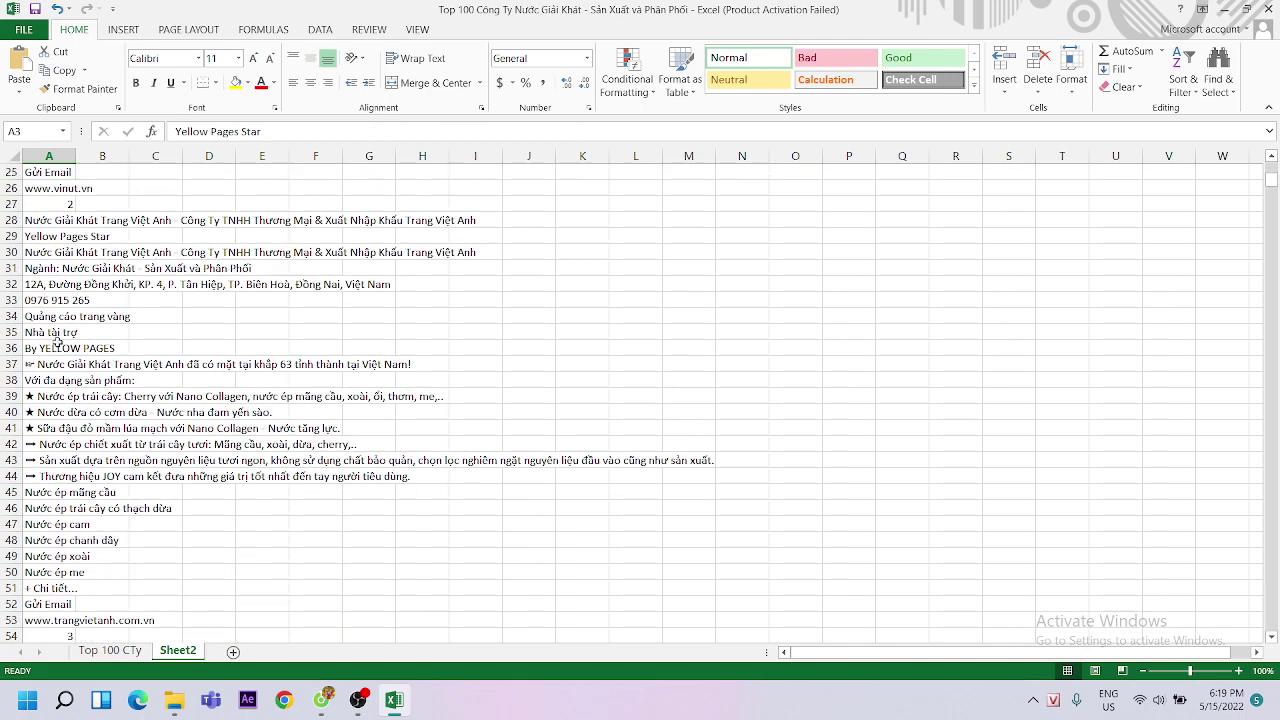
click(50, 221)
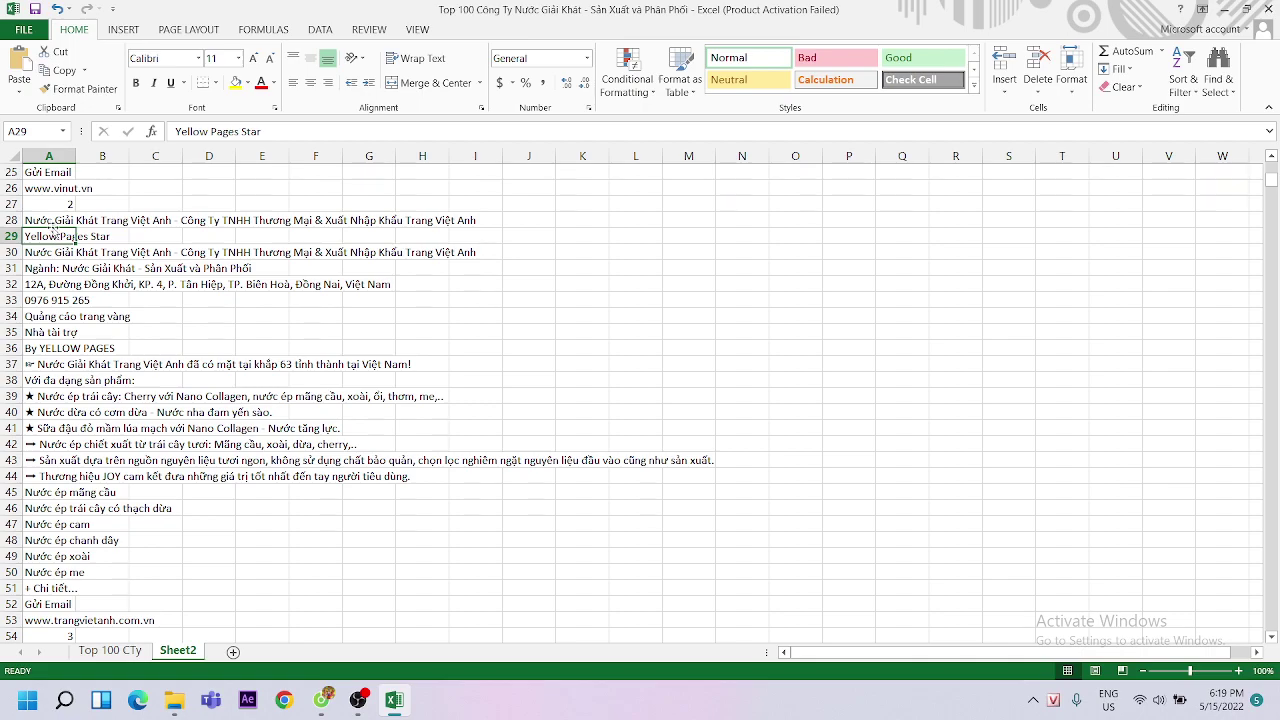
scroll(70, 287, down, 8)
scroll(68, 287, down, 3)
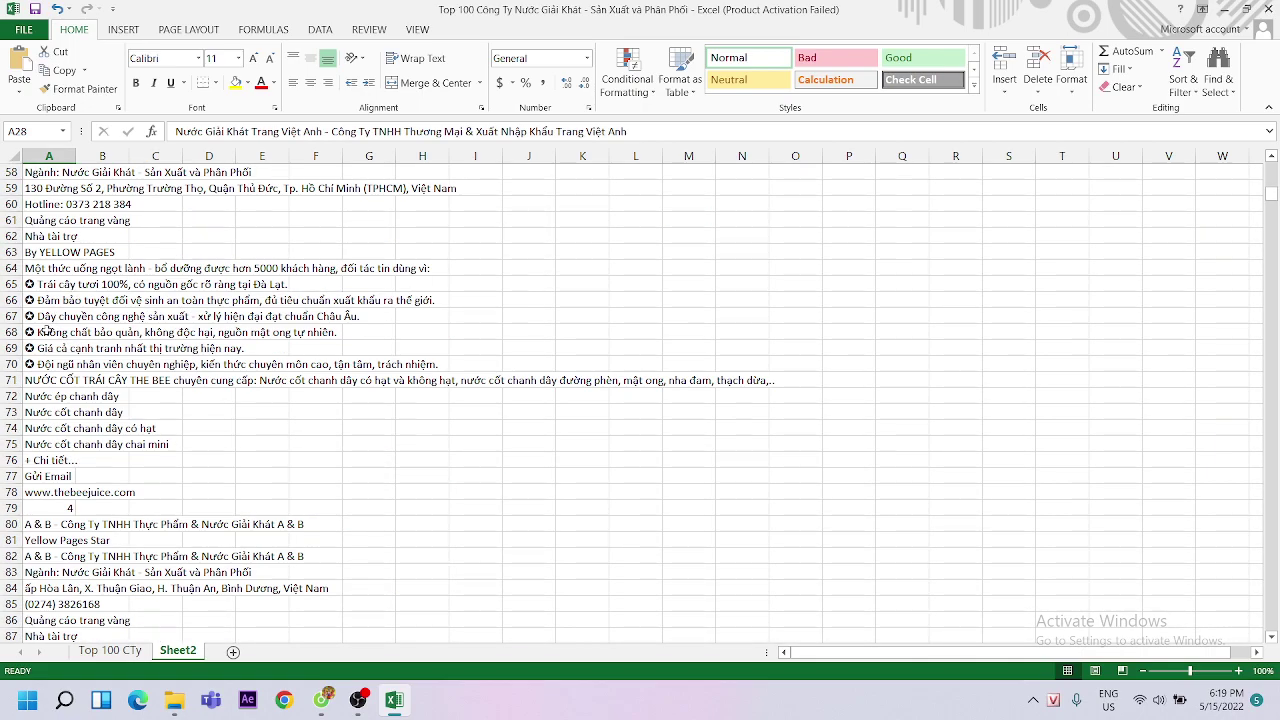
click(47, 492)
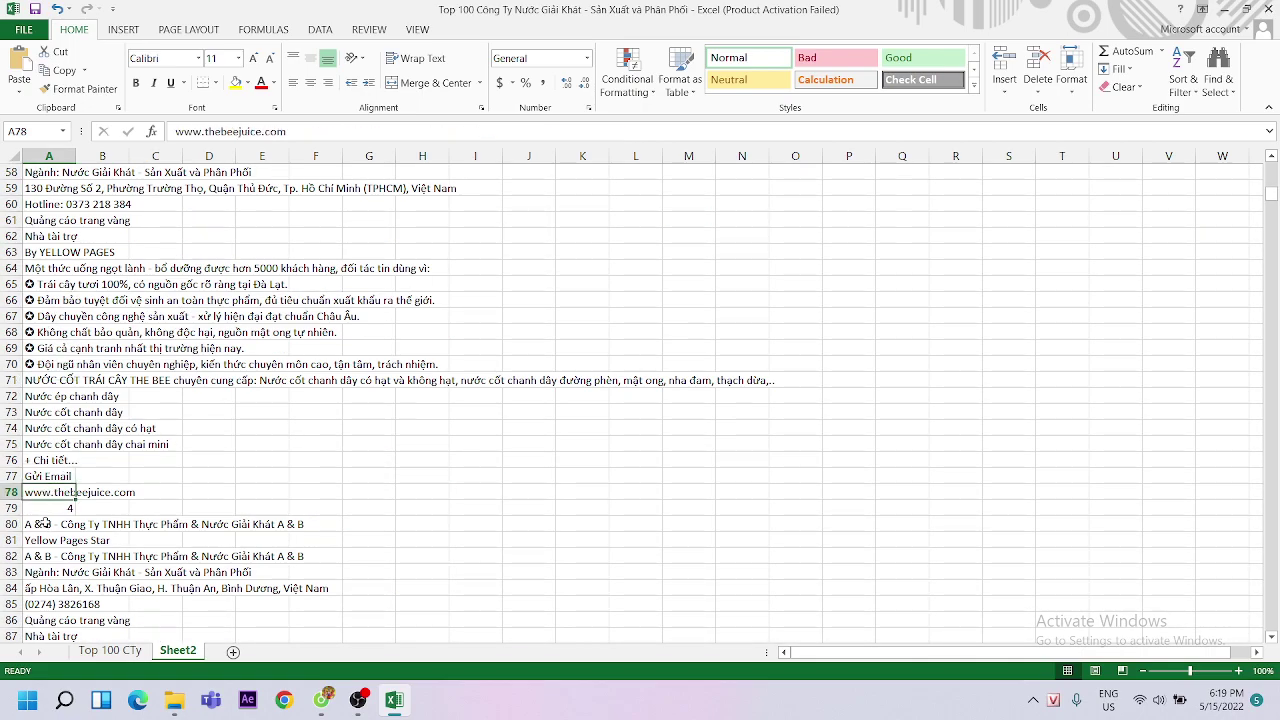
click(77, 527)
click(66, 540)
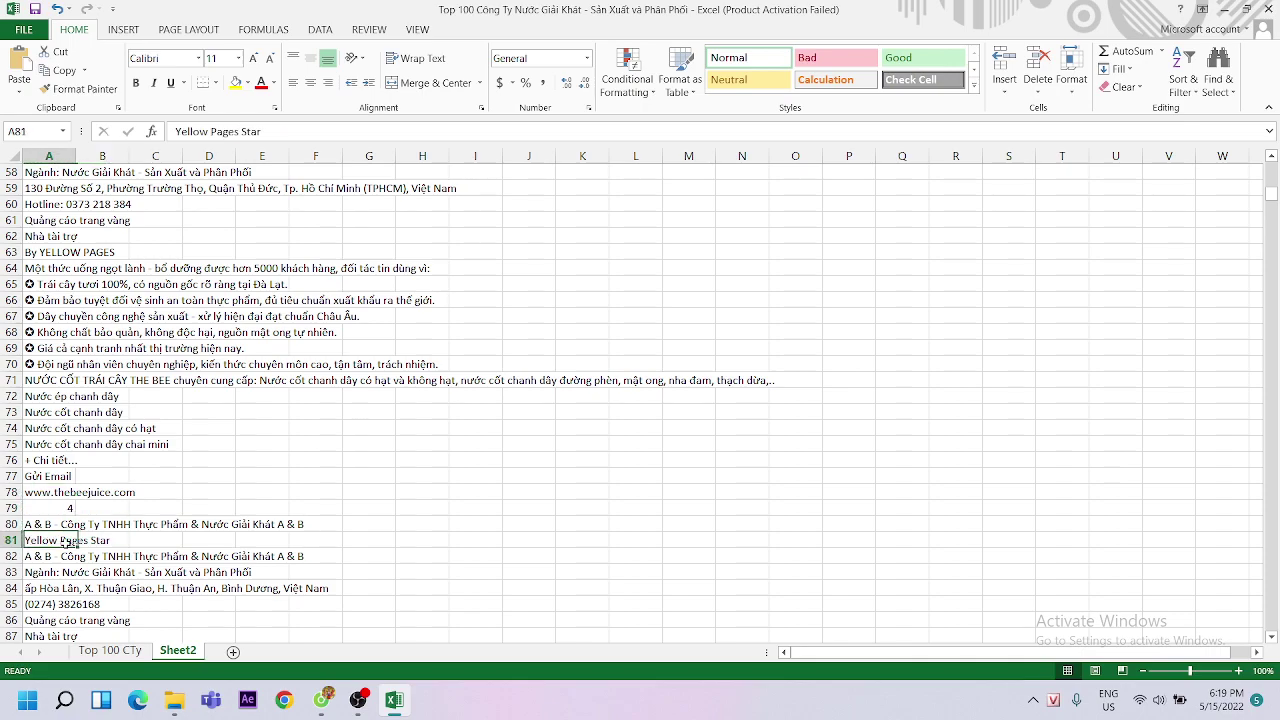
scroll(64, 471, down, 14)
scroll(64, 468, down, 5)
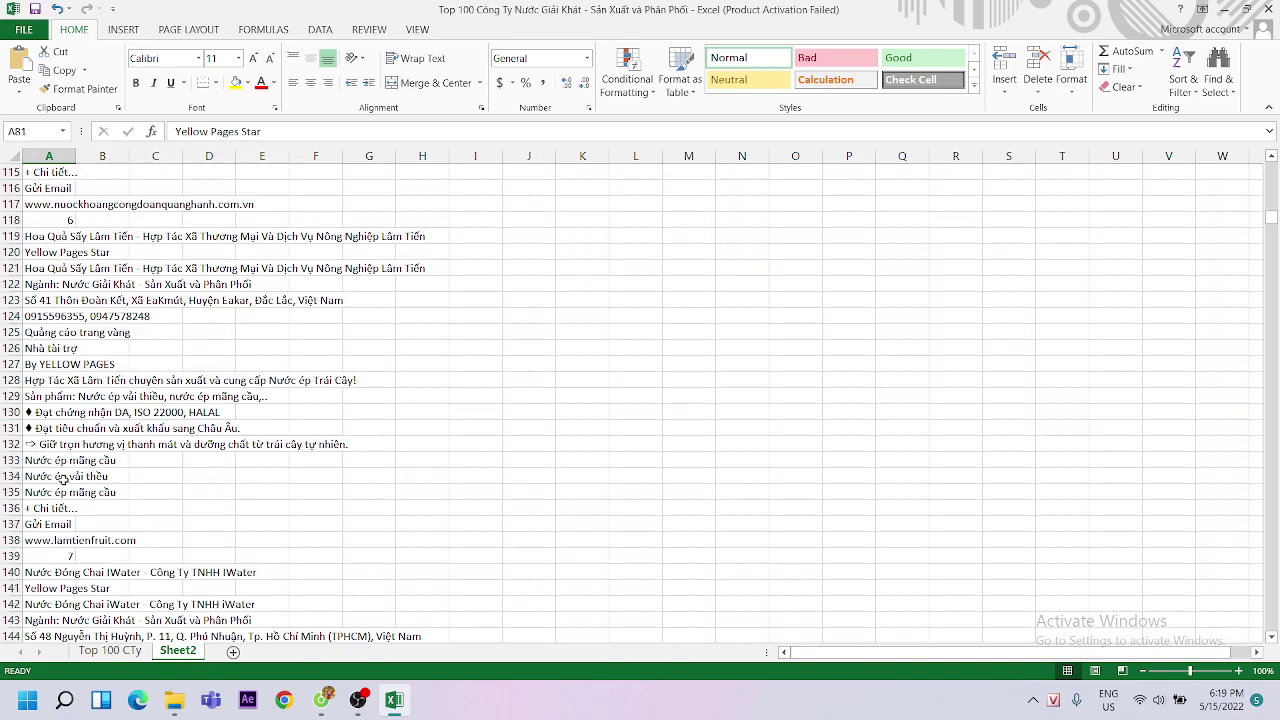
scroll(66, 460, down, 5)
click(46, 298)
click(56, 284)
scroll(651, 443, up, 6)
scroll(651, 443, up, 10)
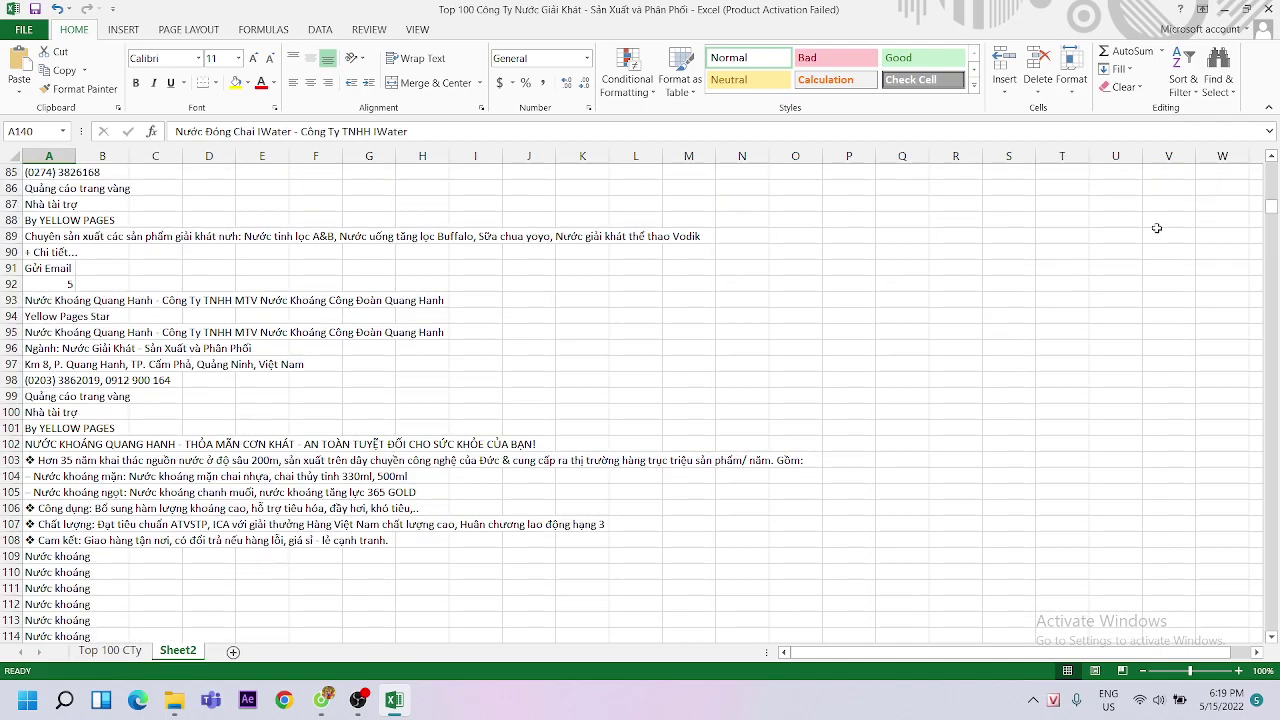
drag(1271, 208, 1271, 168)
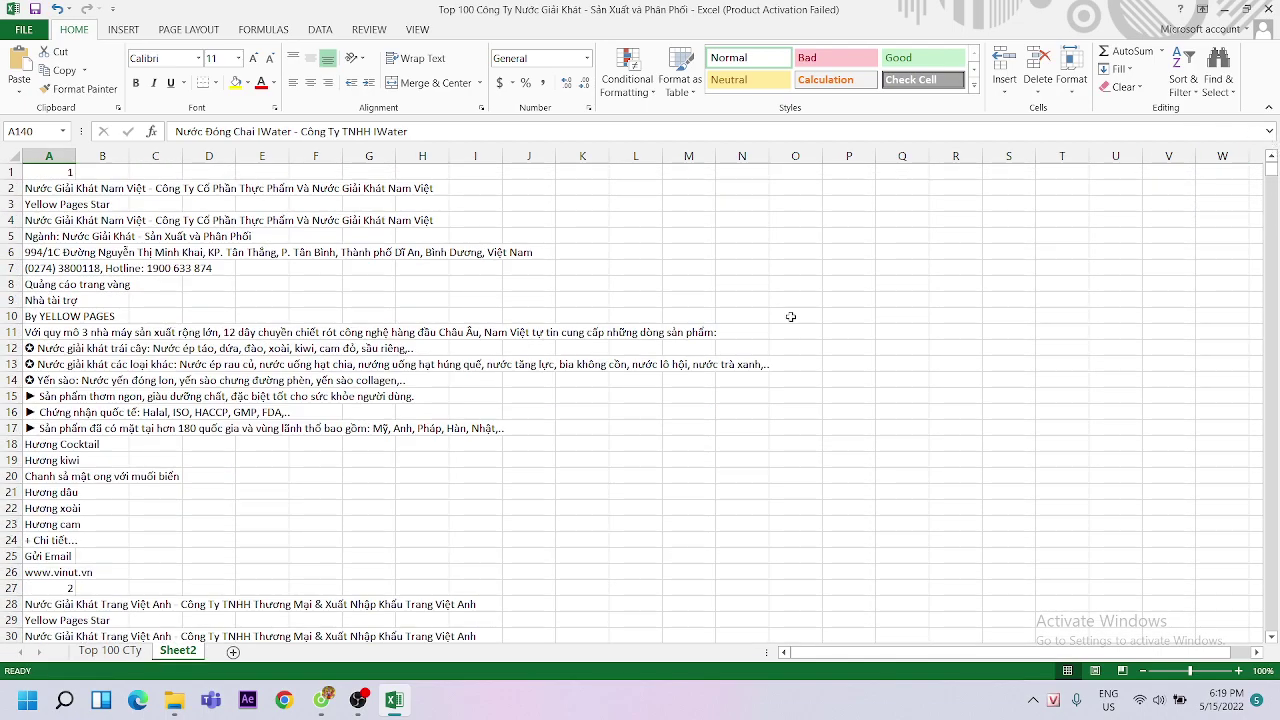
Start an IF formula in L2, cancel it, and inspect the 'Yellow Pages Star' text in A3
click(634, 186)
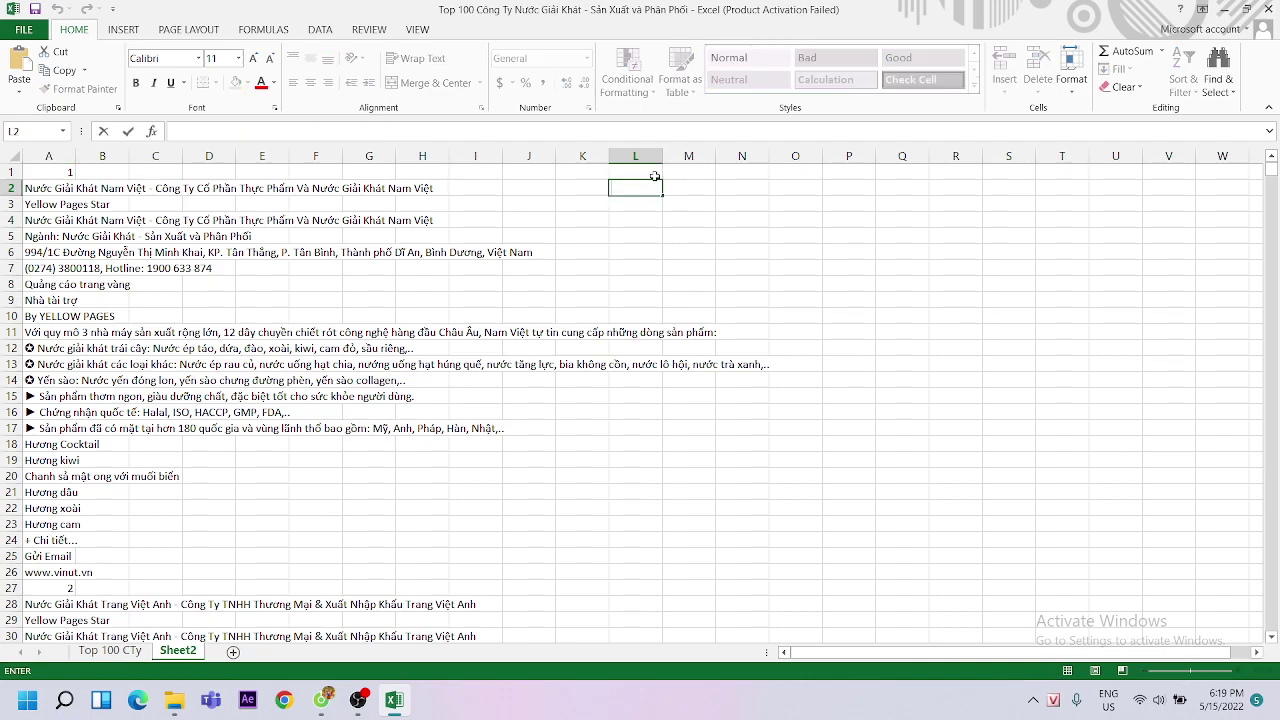
text(=if)
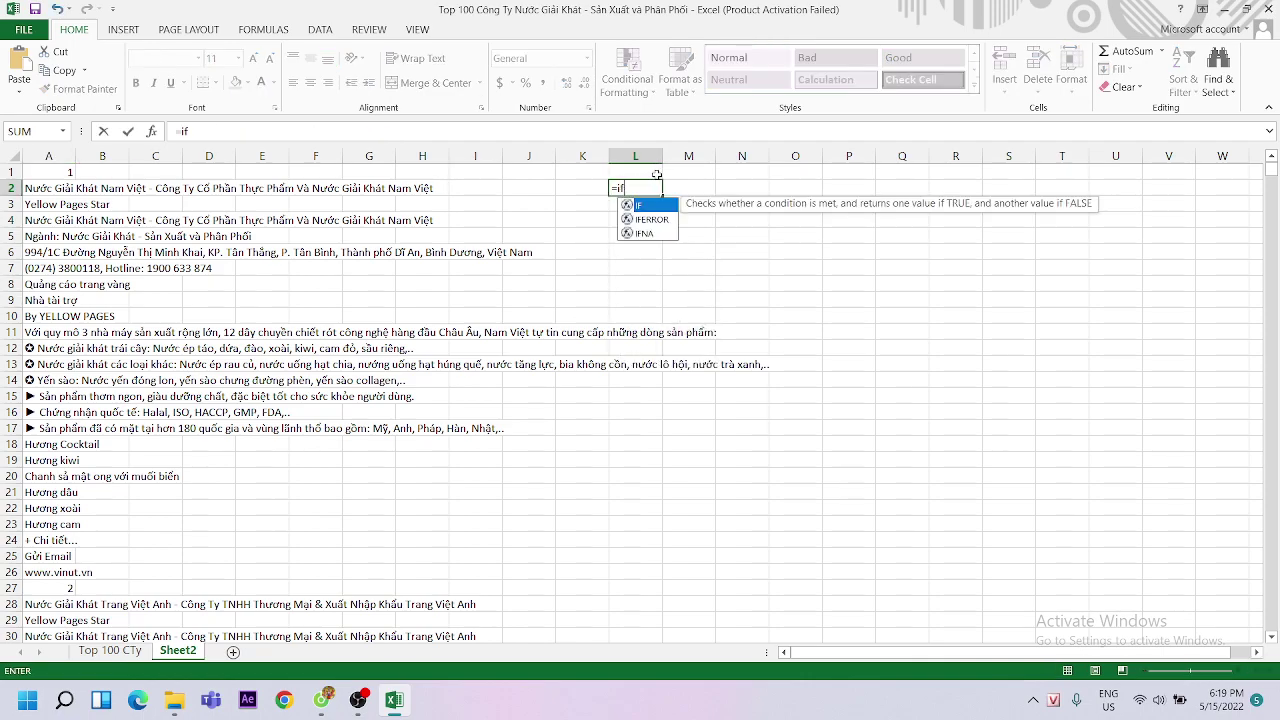
double_click(655, 206)
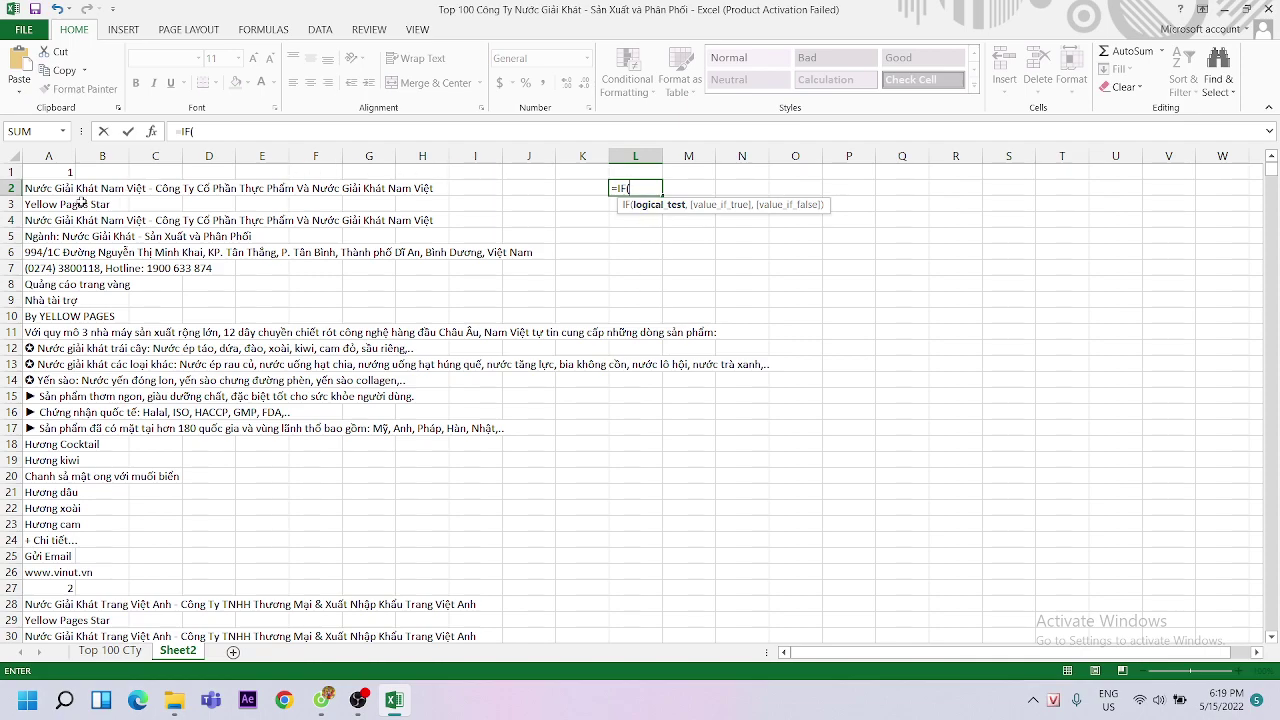
key(BackSpace)
key(Escape)
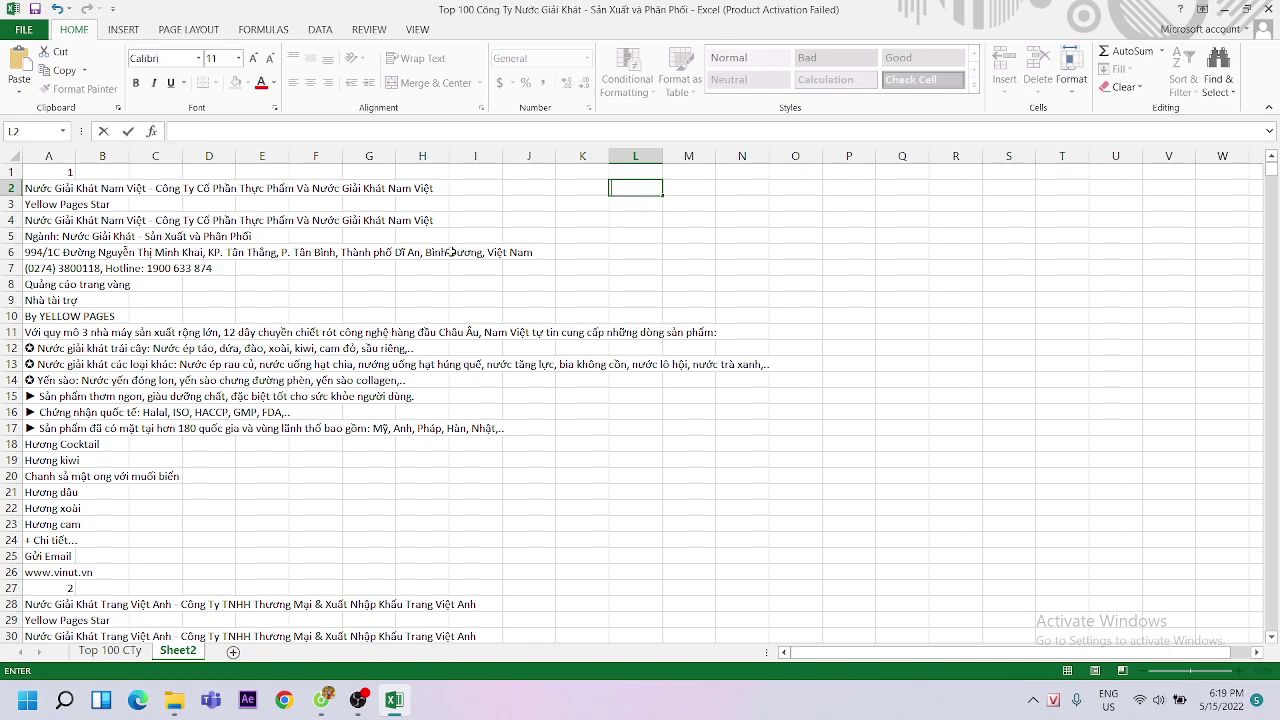
click(475, 252)
click(50, 205)
drag(262, 131, 152, 136)
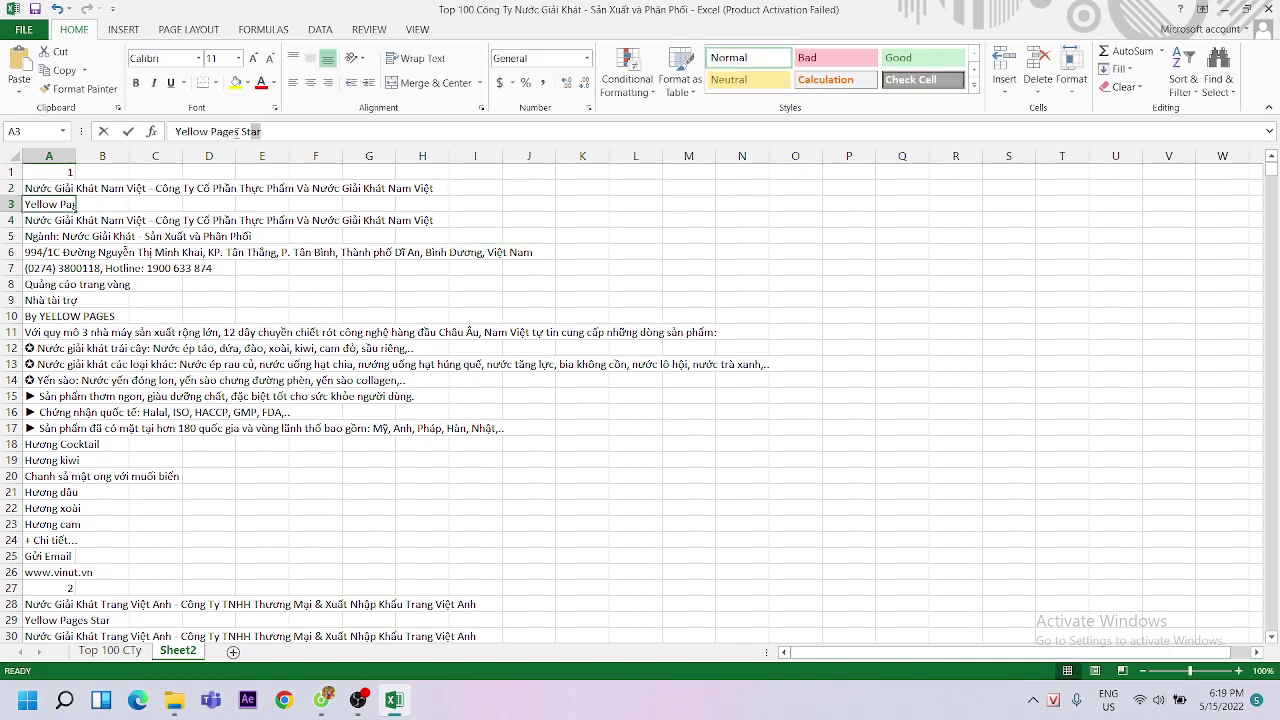
click(585, 258)
Retry the IF formula in L2 referencing A3, then erase it
click(626, 187)
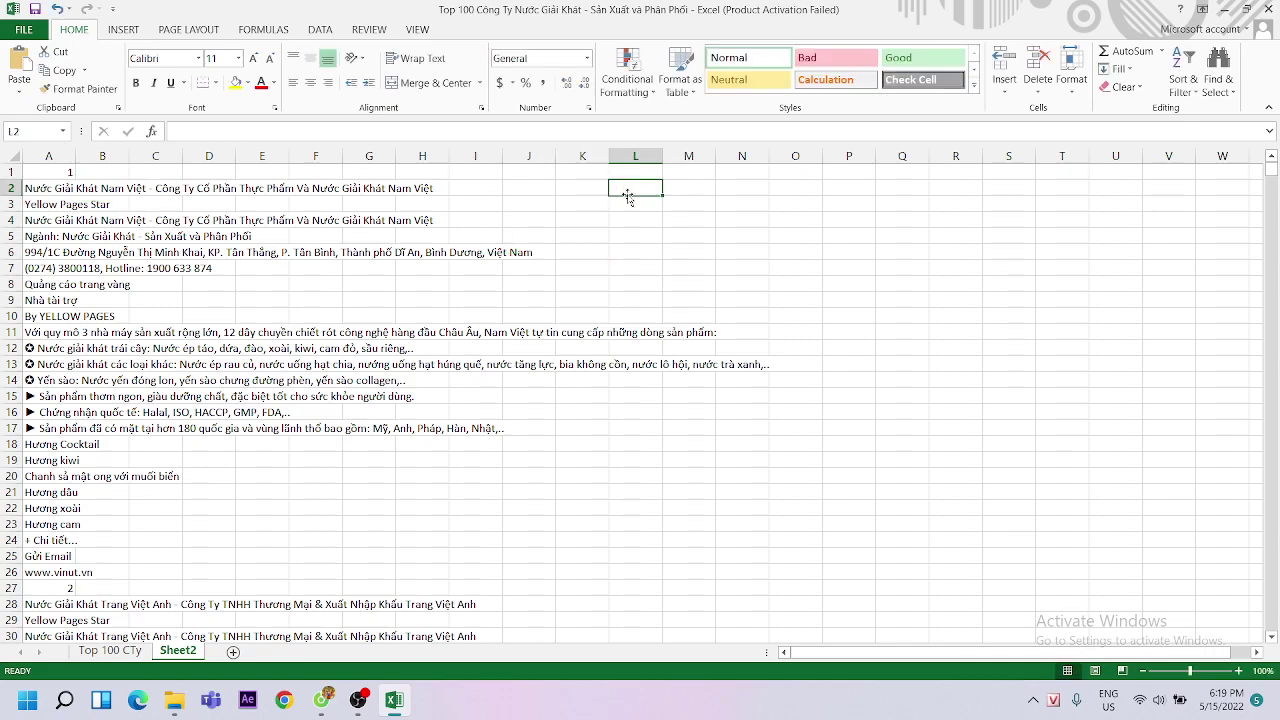
text(=if)
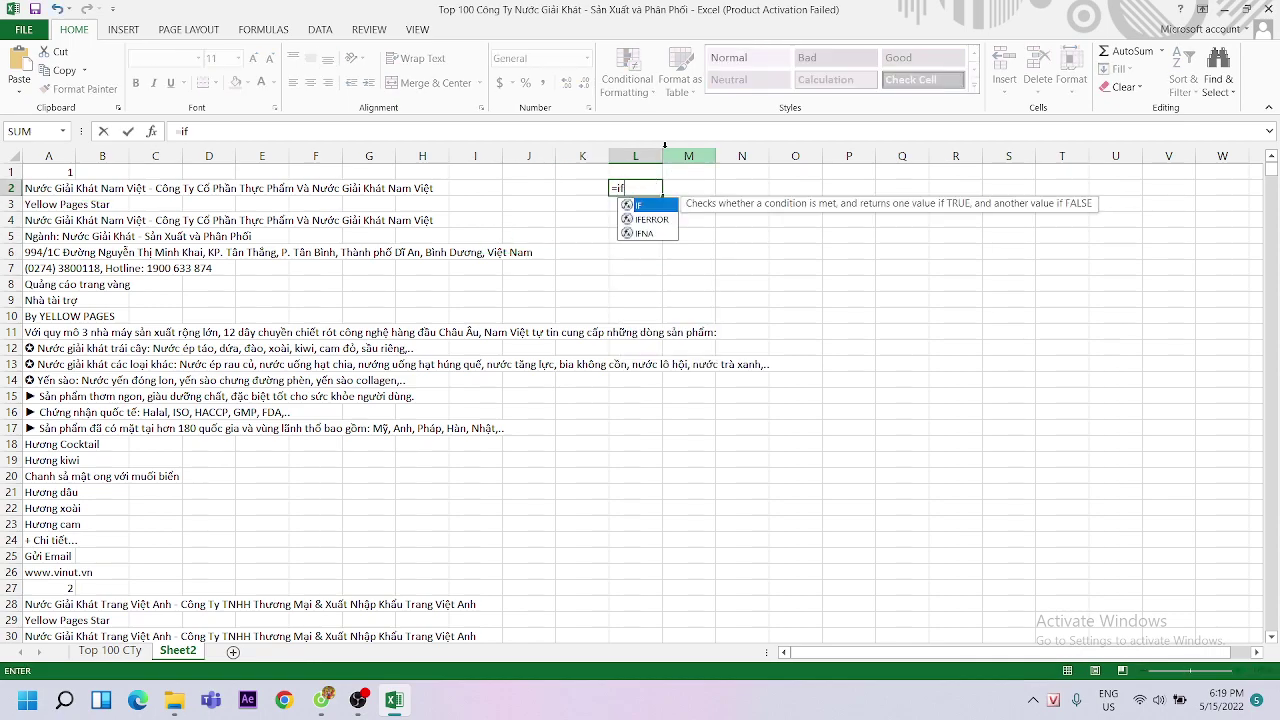
double_click(655, 205)
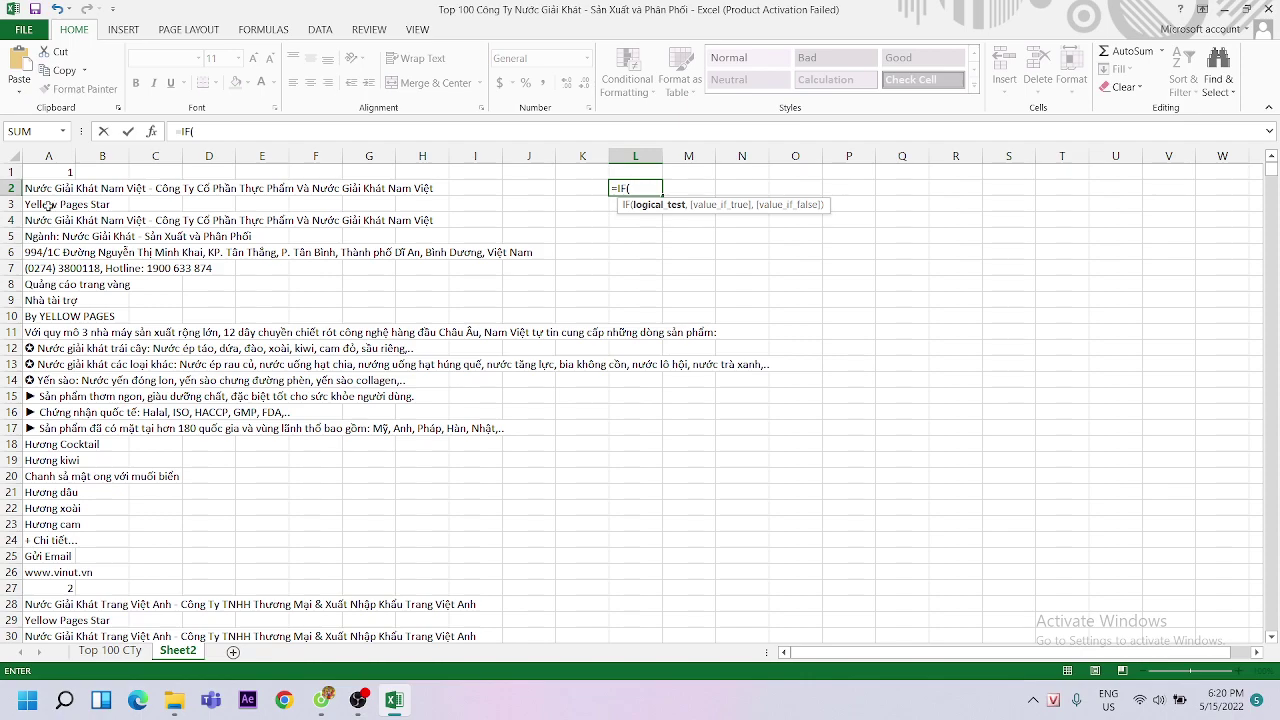
click(48, 205)
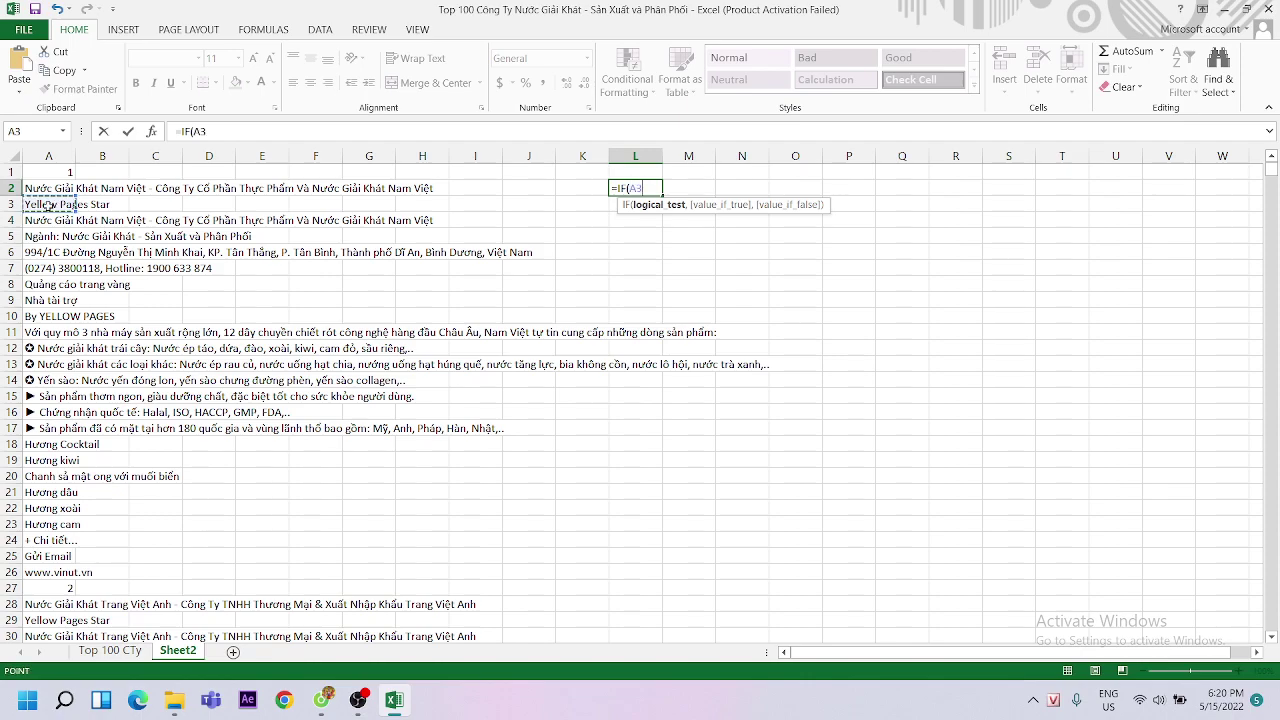
key(BackSpace)
key(BackSpace)
key(BackSpace)
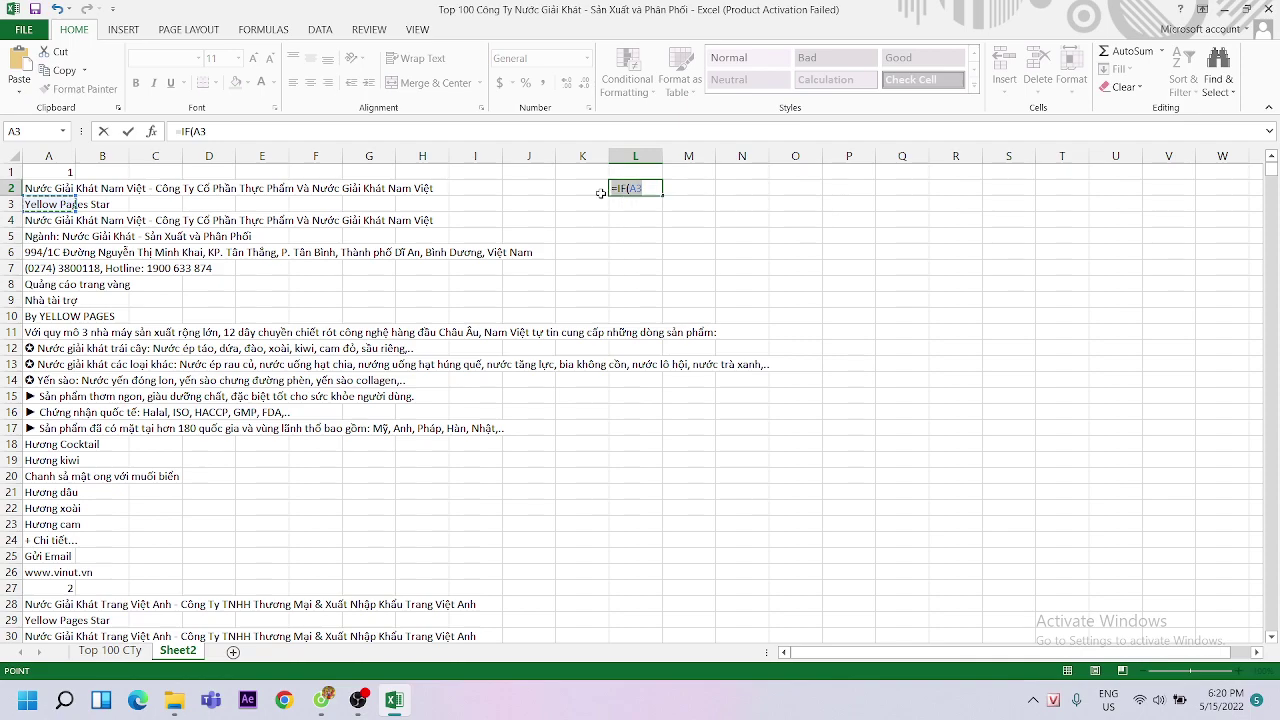
key(BackSpace)
key(BackSpace)
key(BackSpace)
Enter =IF(A3="Yellow Pages Star",A2,1) in cell L3
click(628, 204)
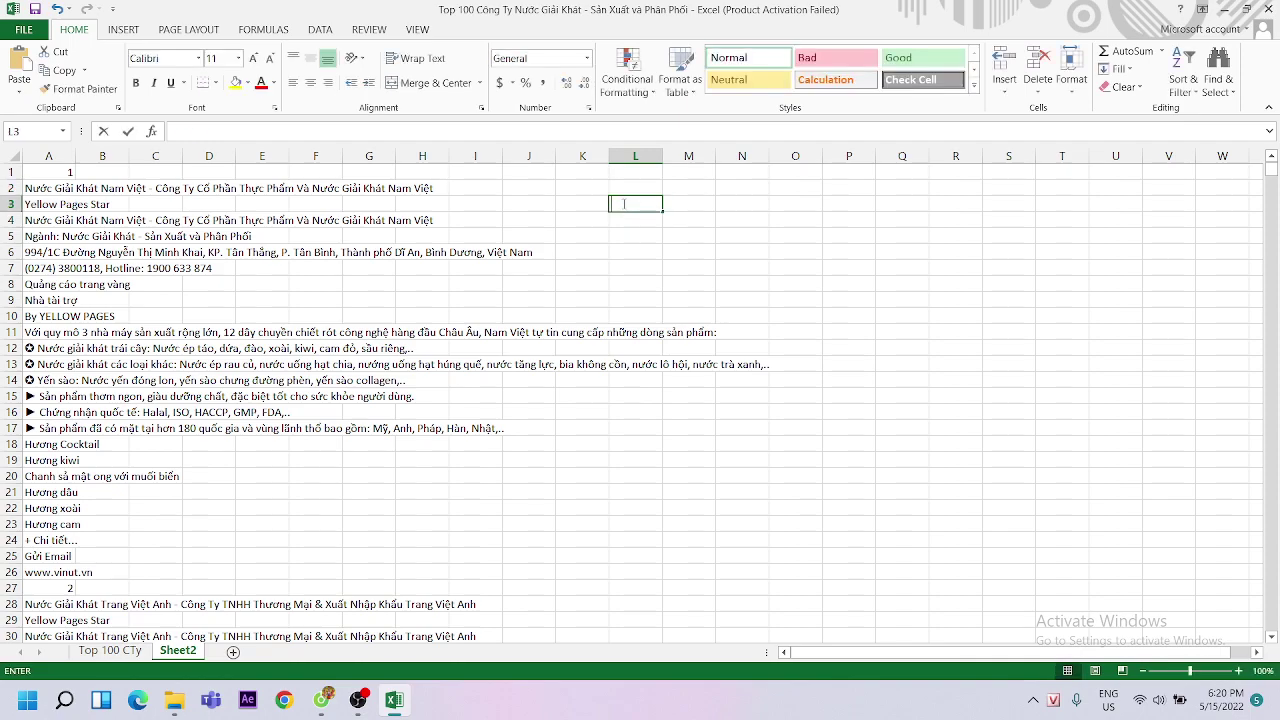
text(=i)
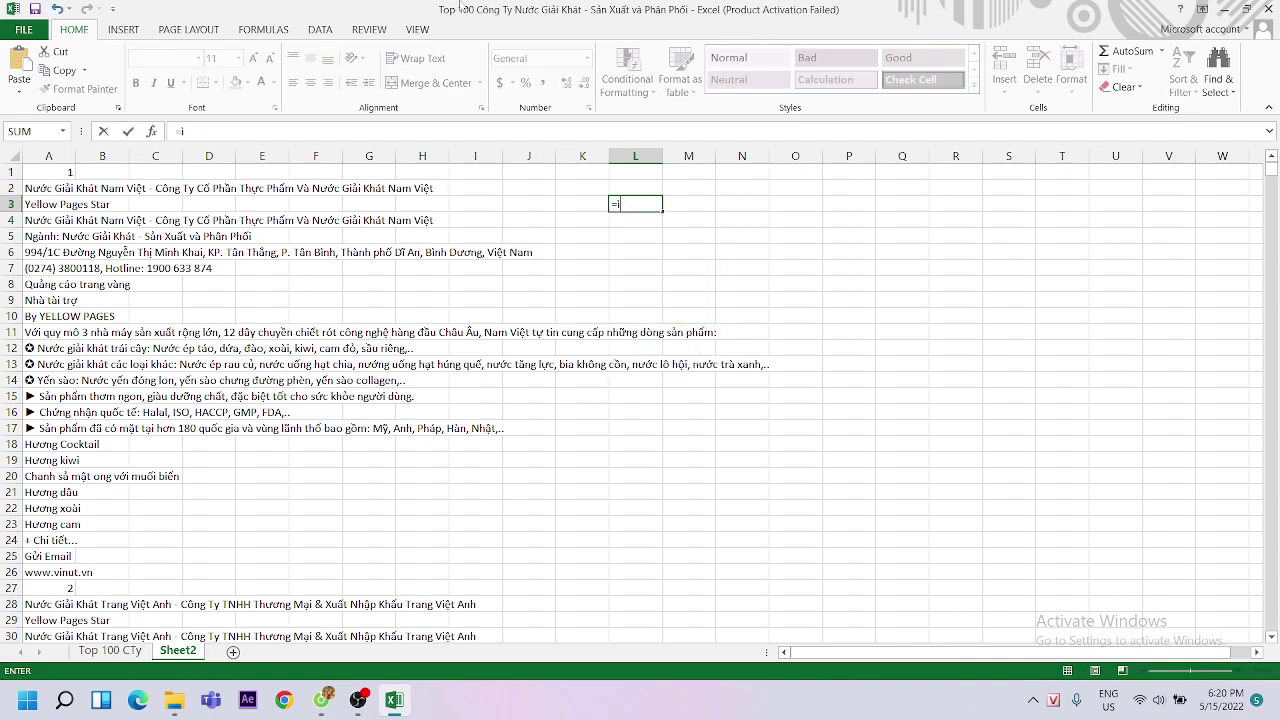
text(f)
double_click(655, 221)
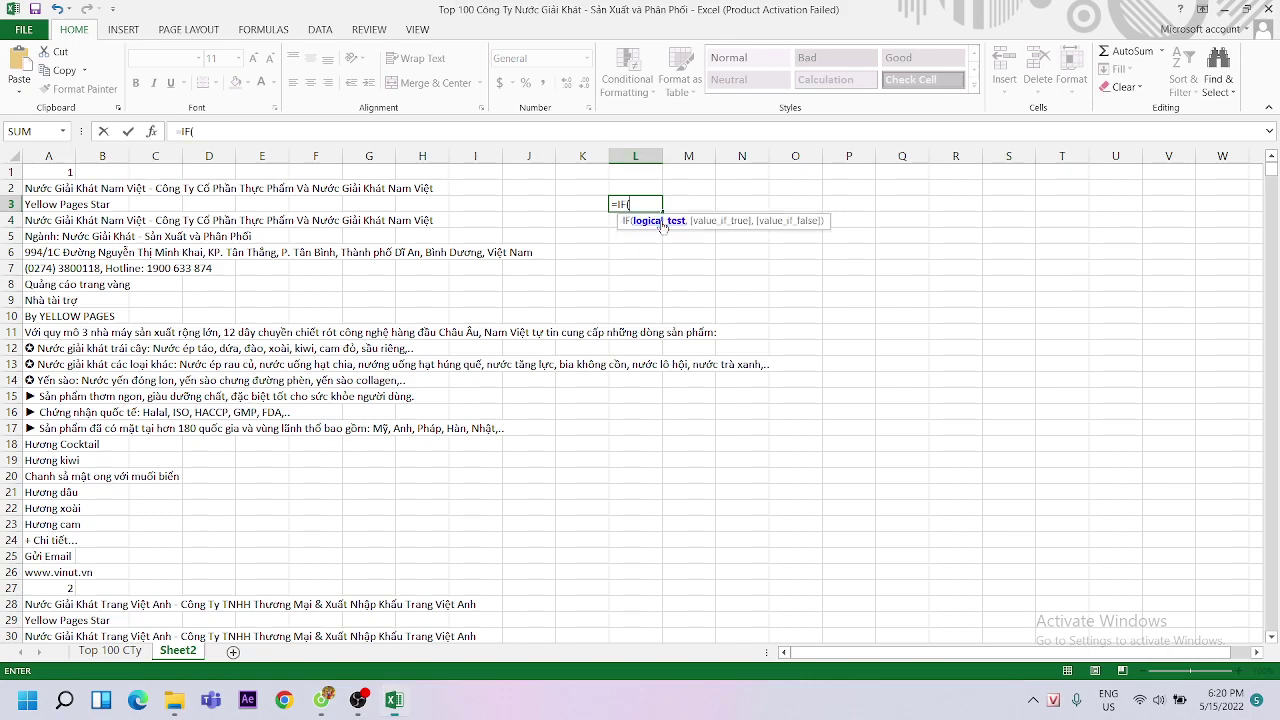
click(44, 198)
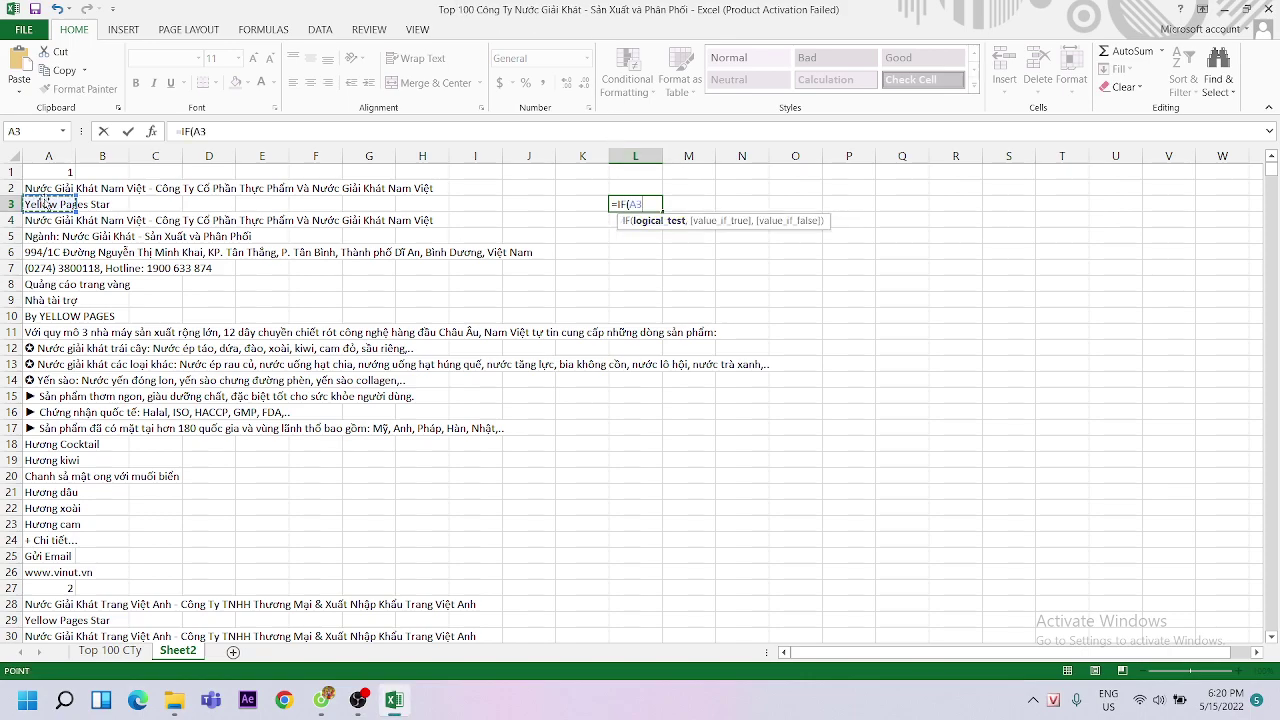
text(=")
text(Yellow Pages Star")
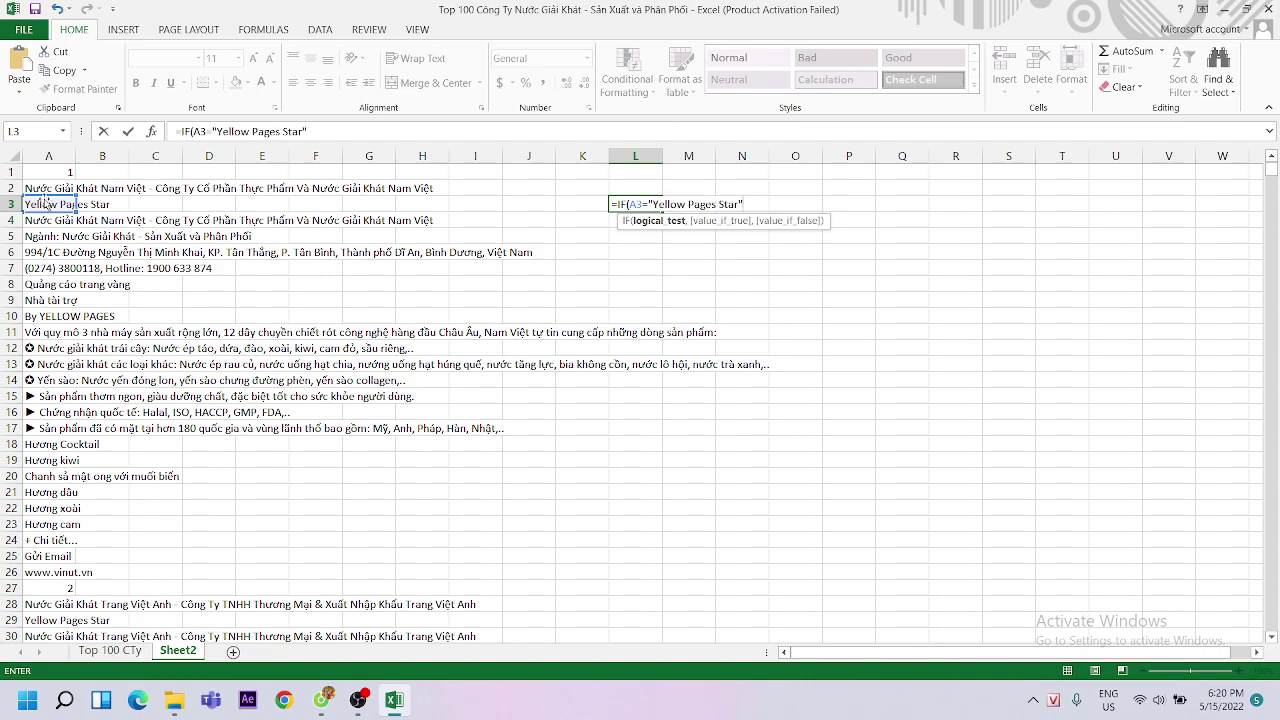
text(,)
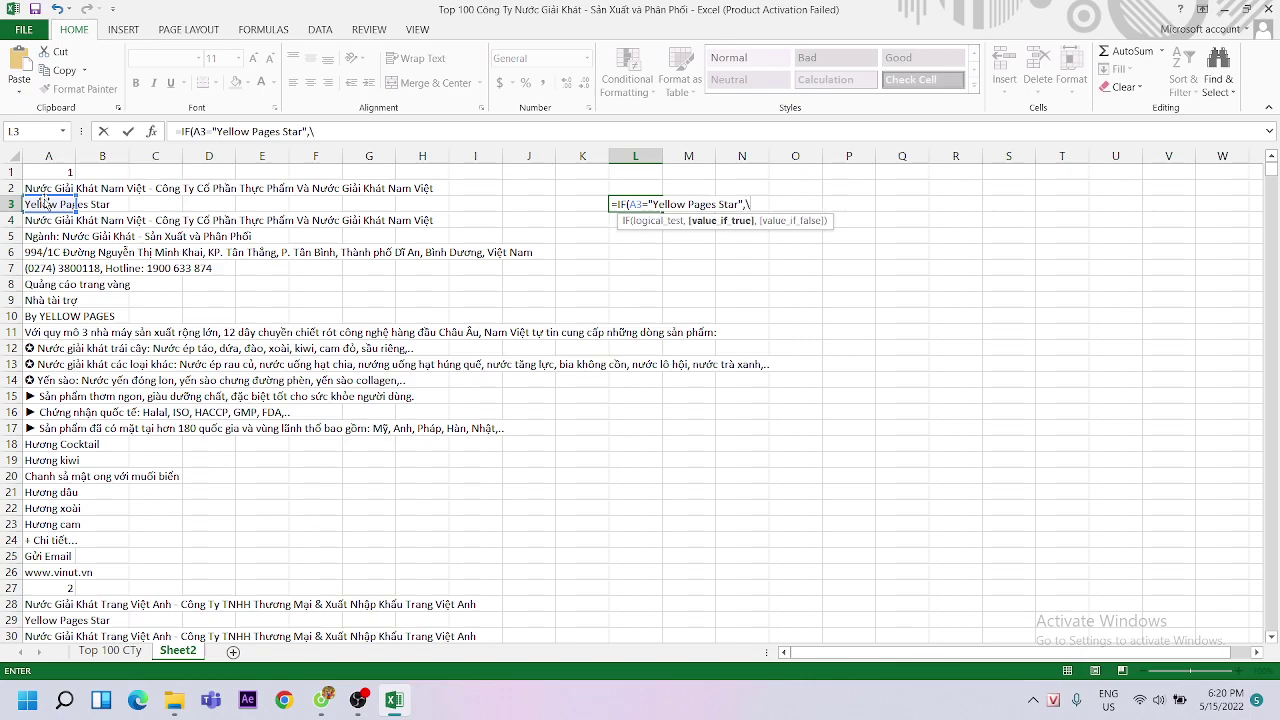
key(BackSpace)
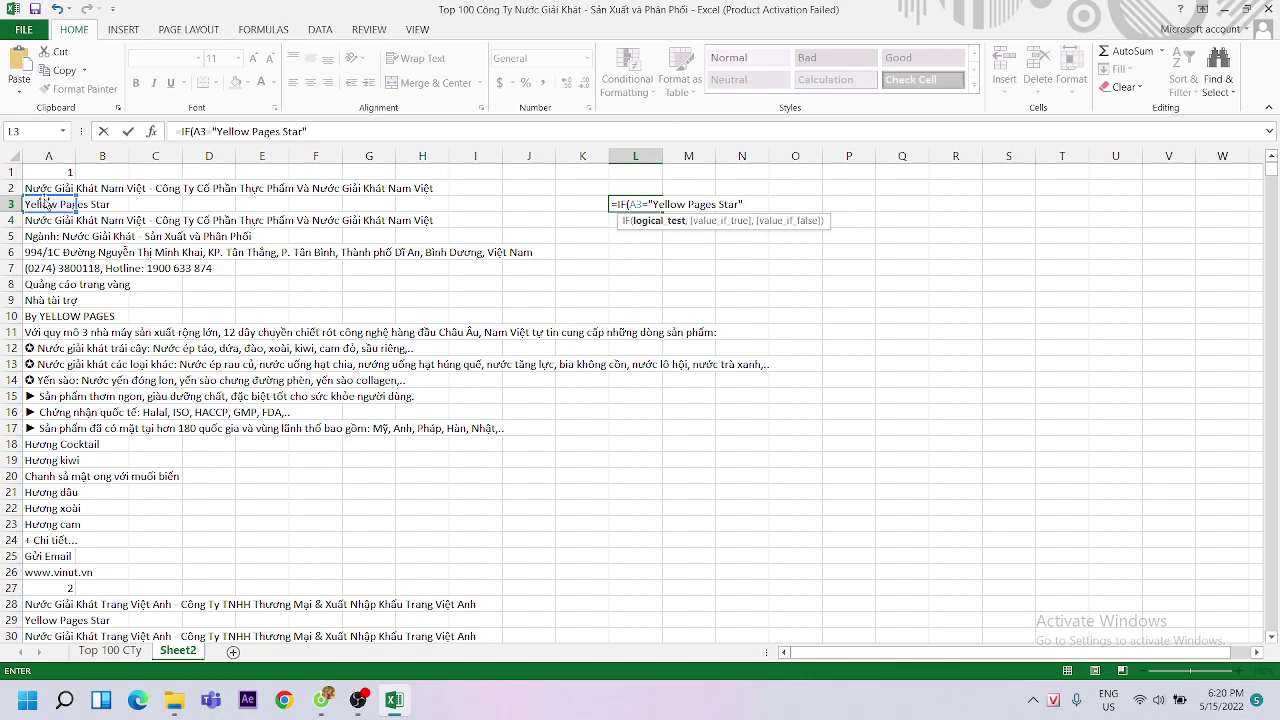
text(,)
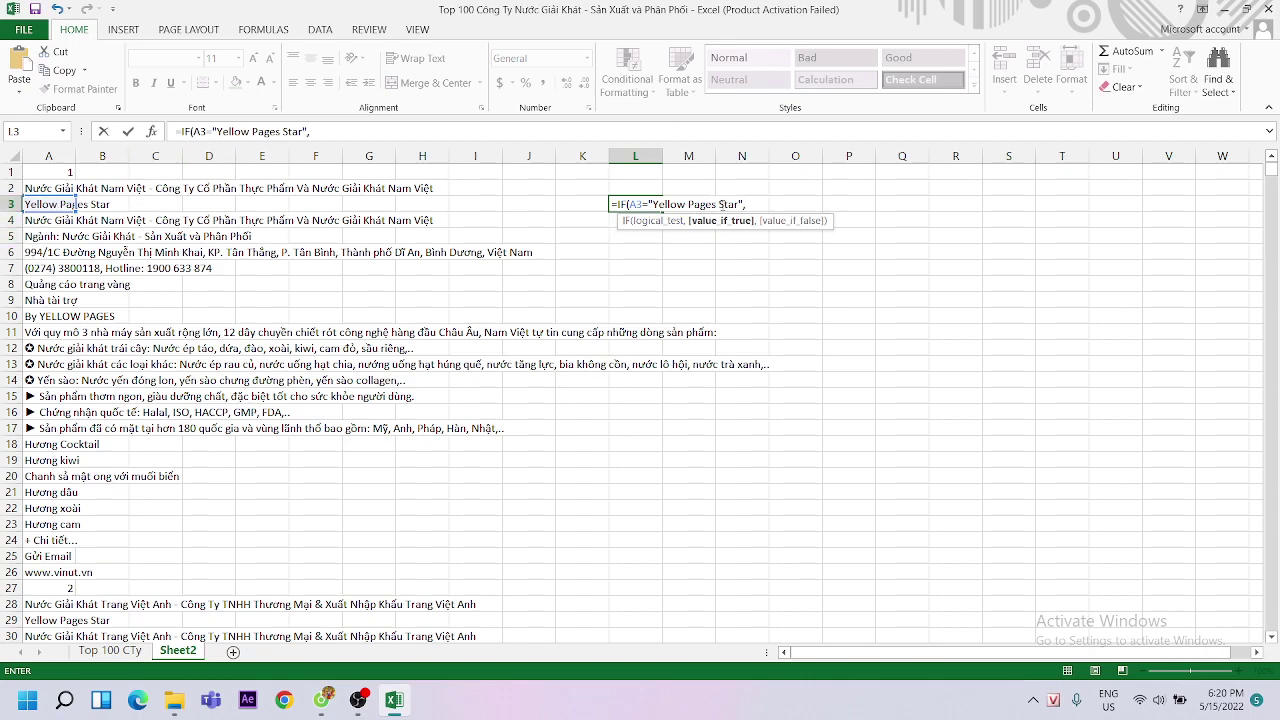
click(46, 188)
text(,1)
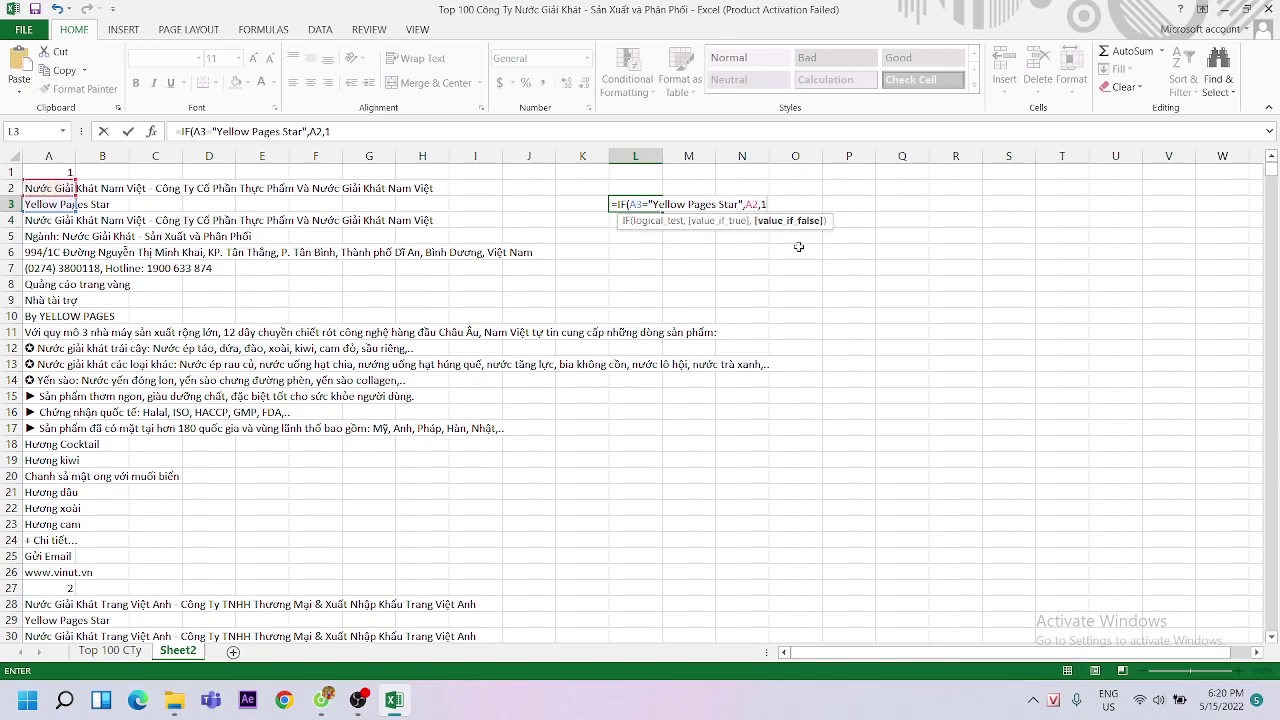
key(Return)
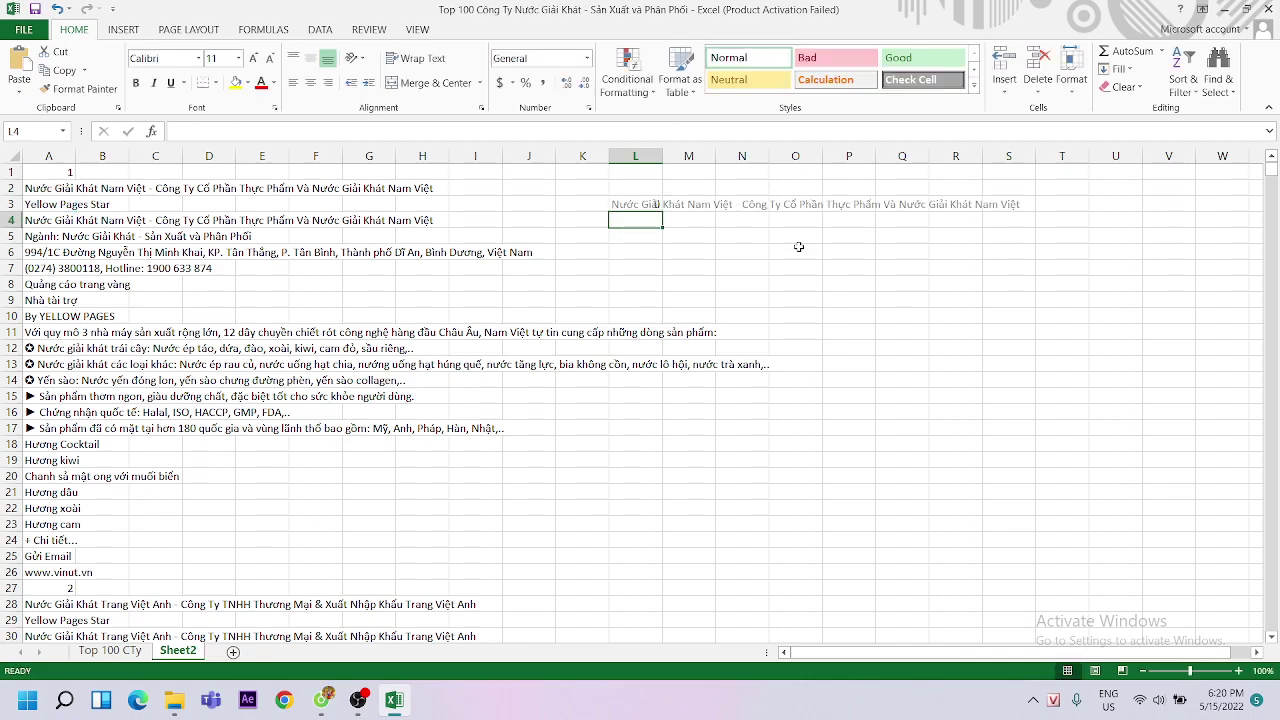
Fill the L3 formula down column L to row 1080
click(628, 205)
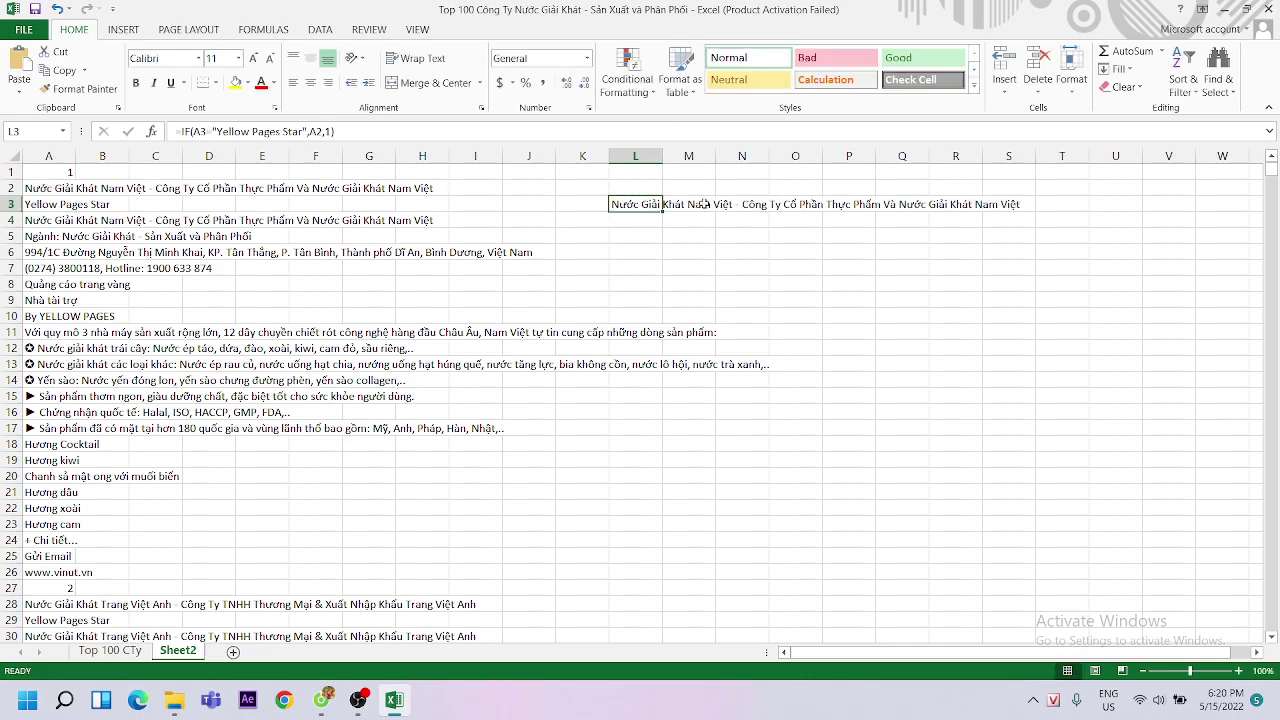
mouse_move(662, 210)
mouse_down()
mouse_move(677, 717)
mouse_move(693, 717)
mouse_up()
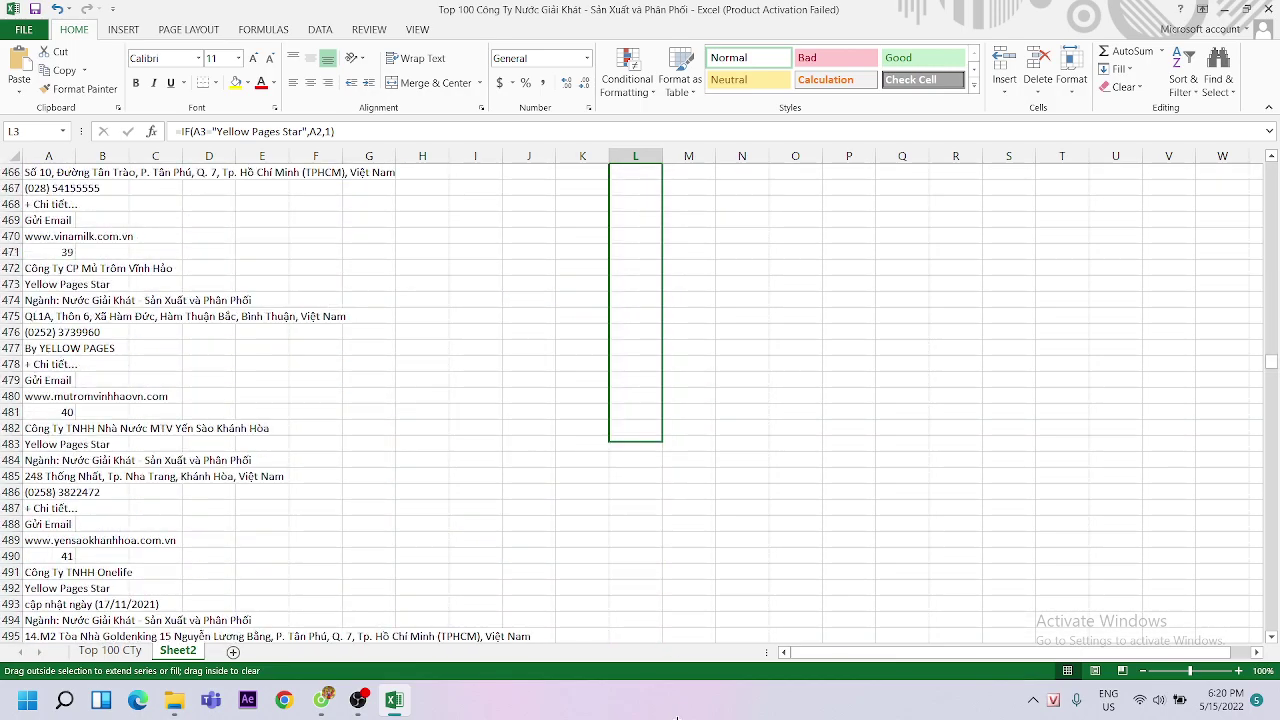
drag(693, 717, 690, 578)
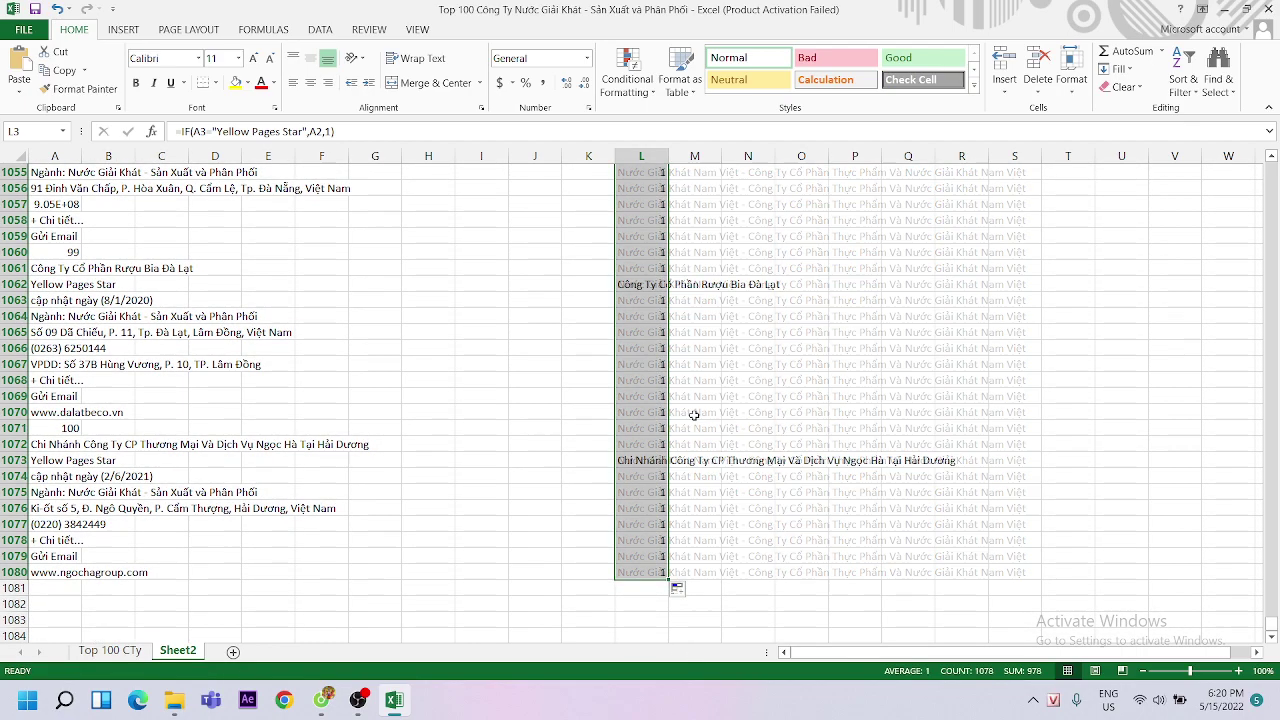
drag(1271, 626, 1270, 165)
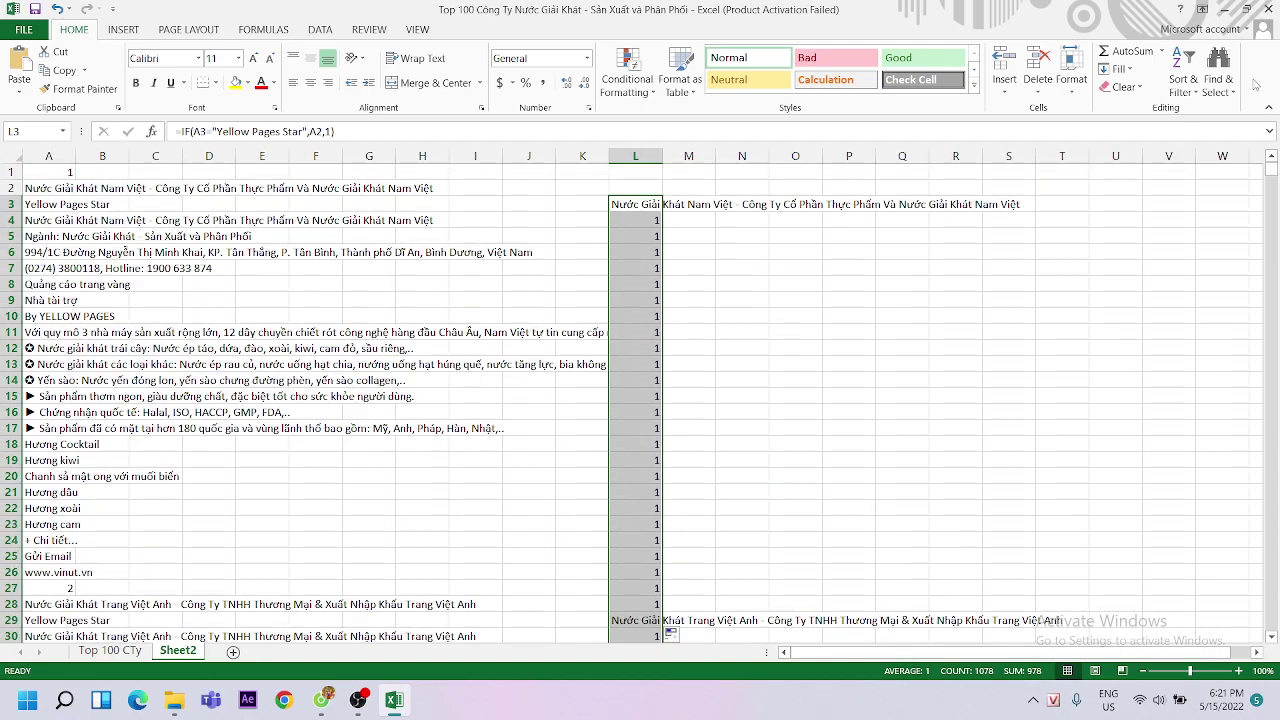
Select column L and turn on filtering from the Data tab
click(749, 277)
click(622, 204)
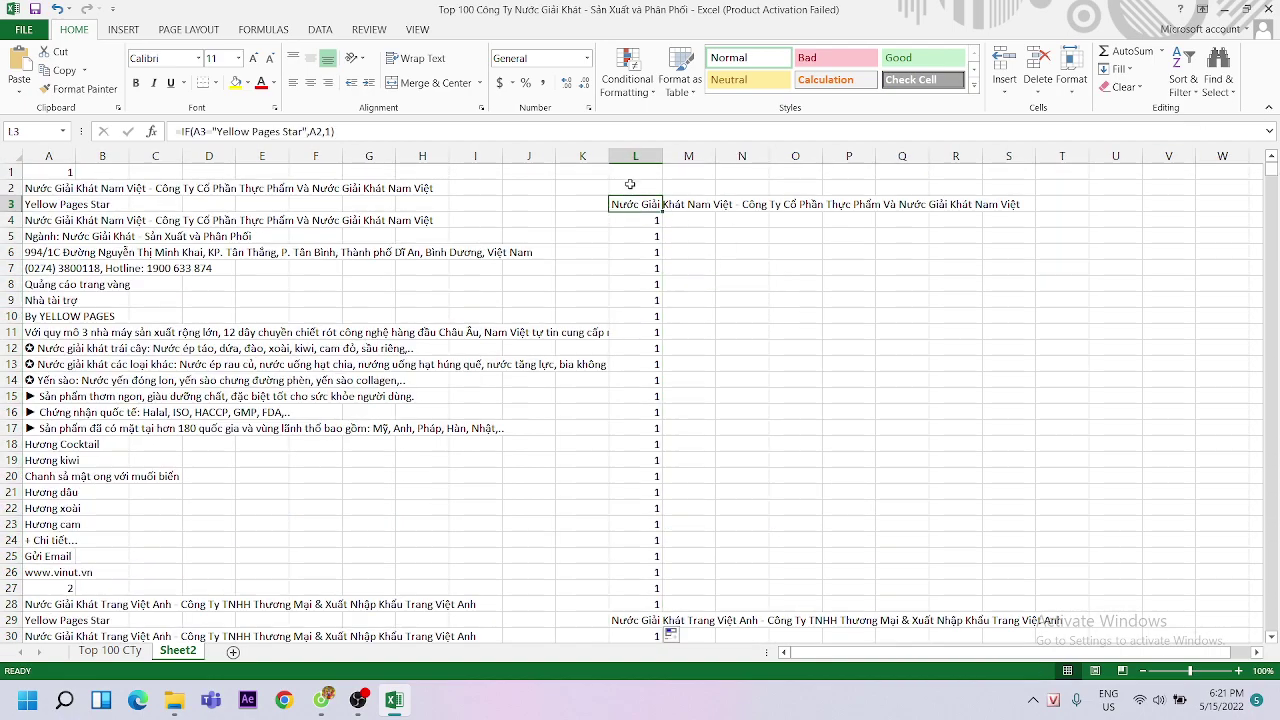
click(634, 177)
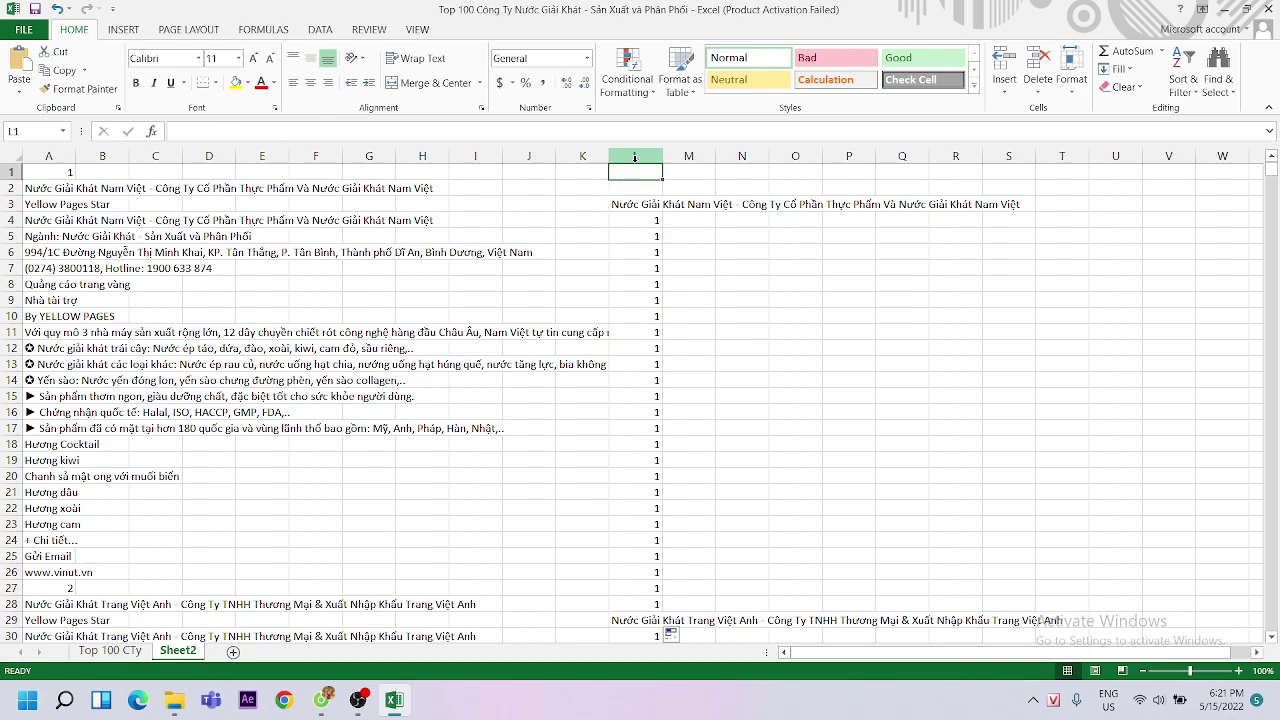
click(635, 155)
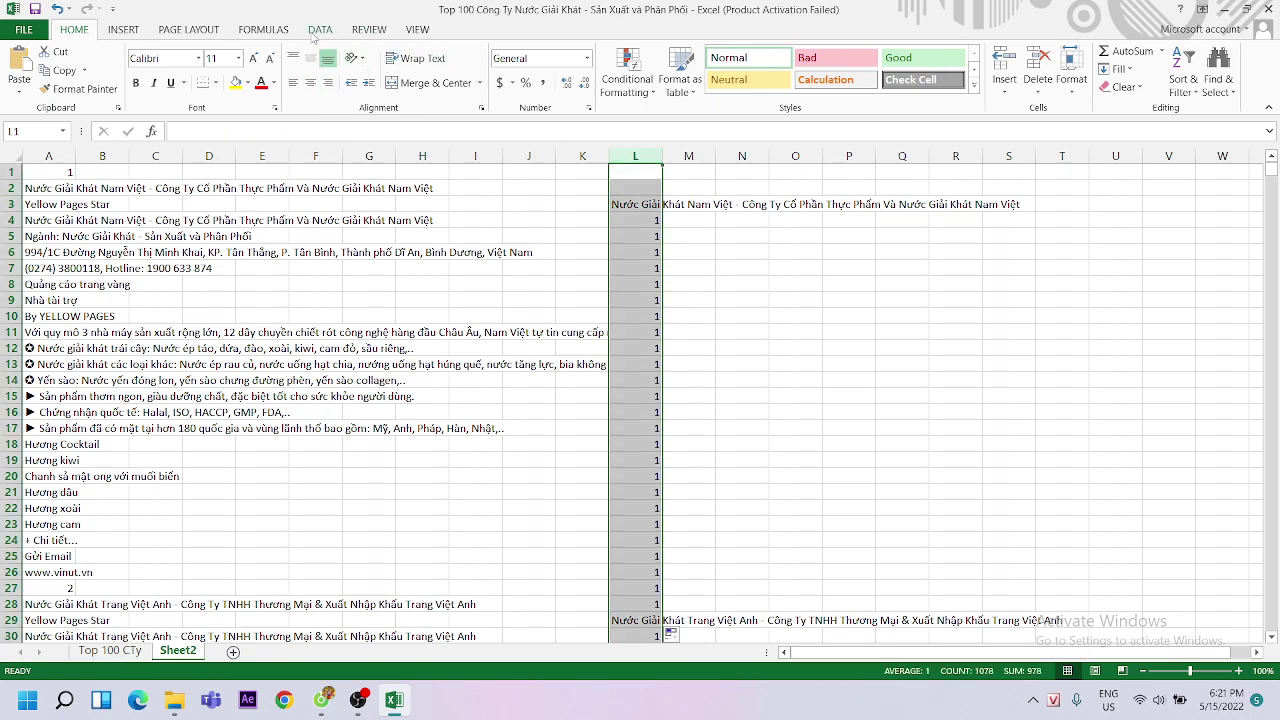
click(318, 30)
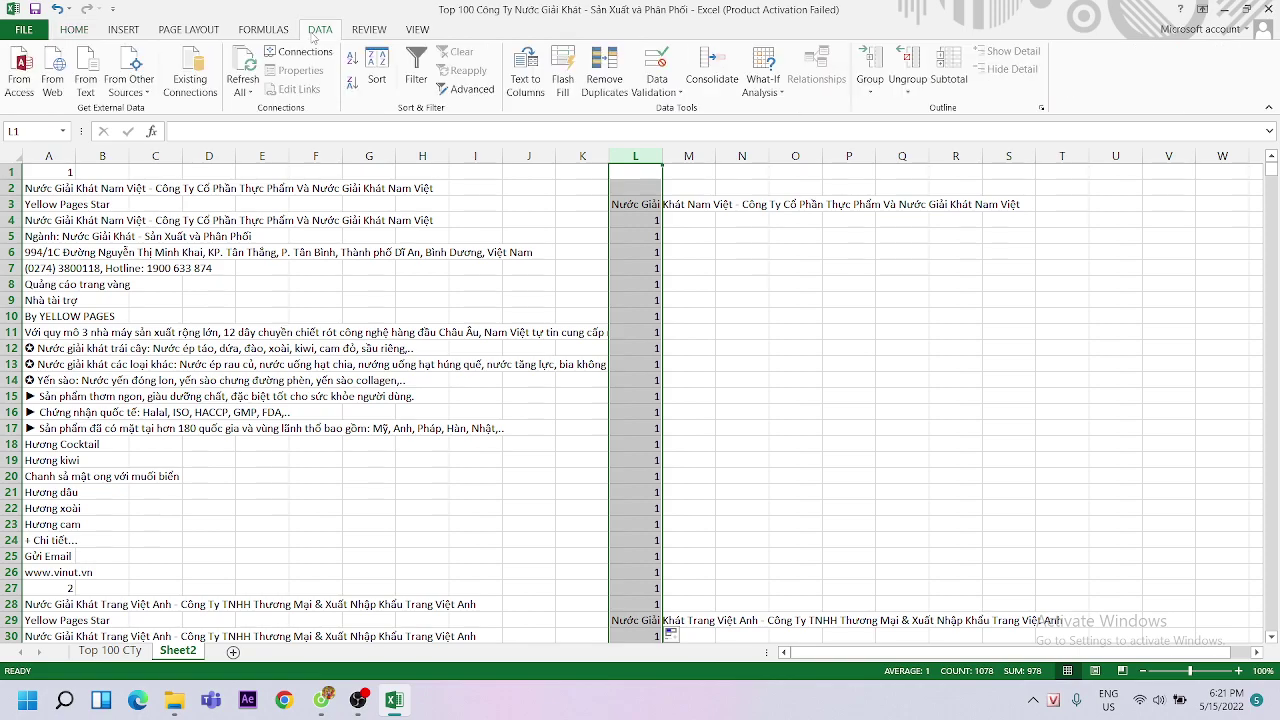
click(416, 70)
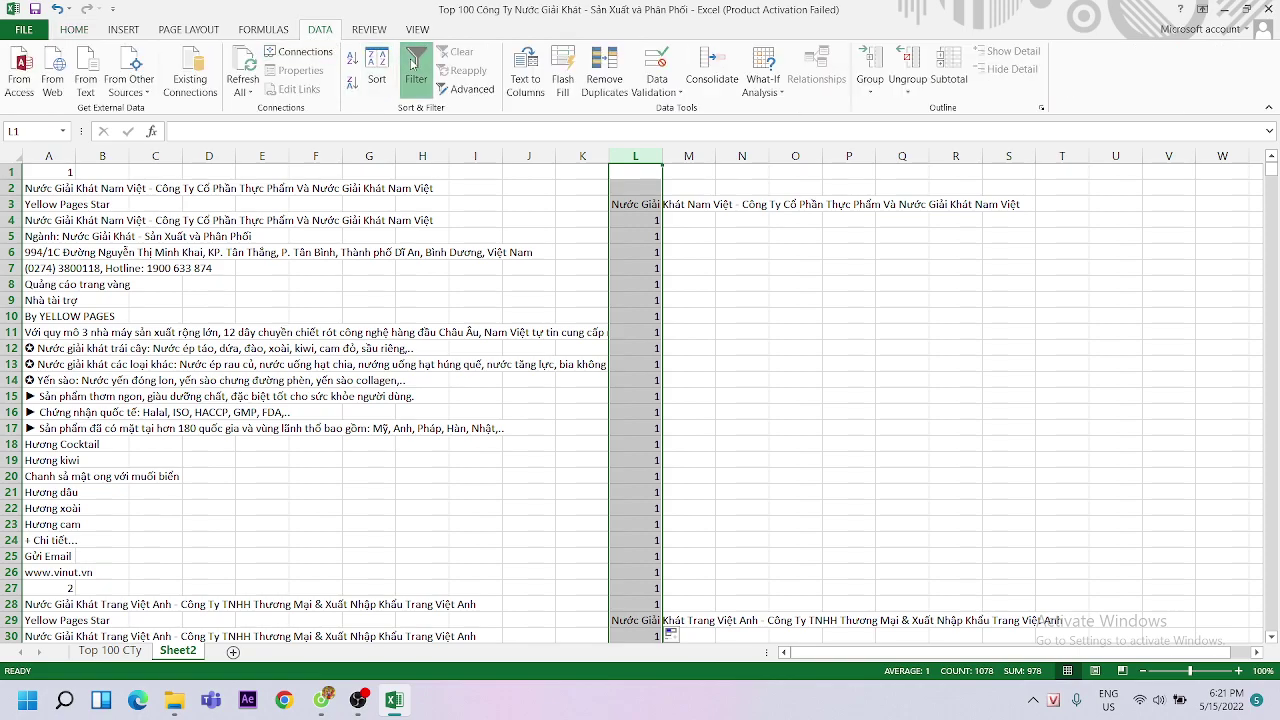
Filter column L to exclude the 1 values and (Blanks), leaving only company-name rows
click(654, 173)
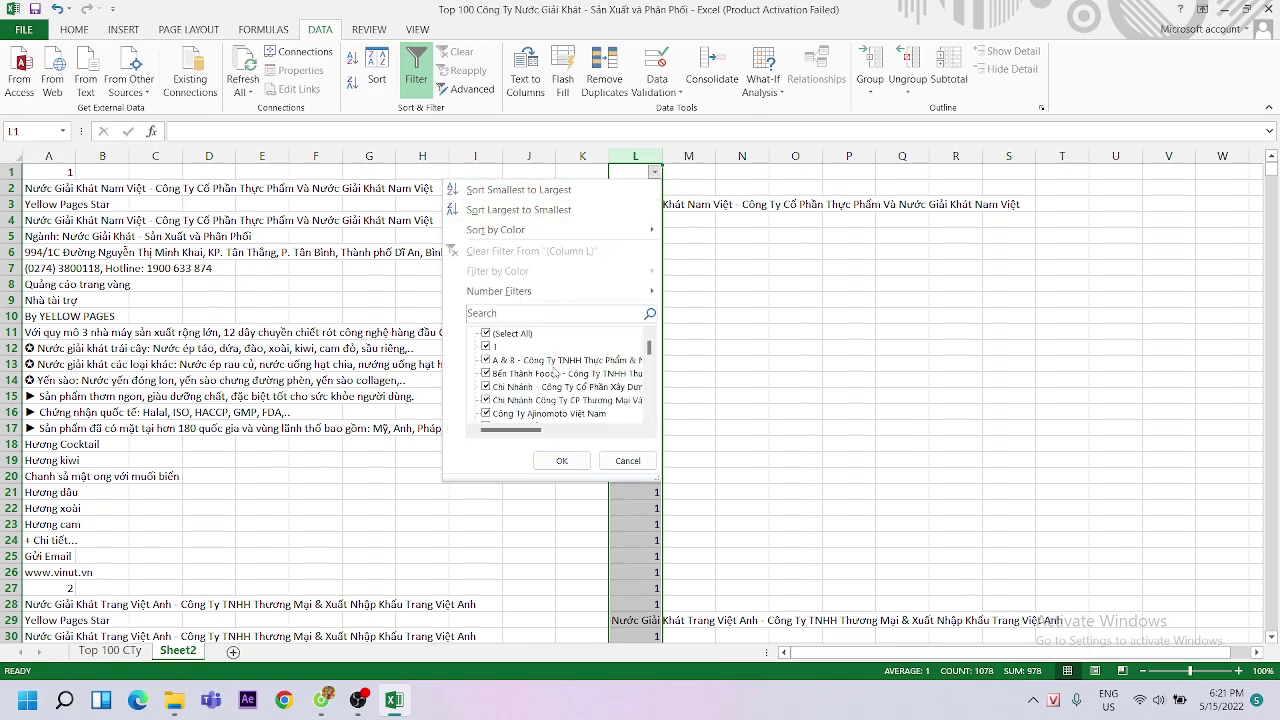
click(487, 346)
scroll(555, 355, down, 3)
scroll(549, 365, down, 4)
scroll(549, 367, down, 4)
scroll(549, 366, down, 3)
scroll(549, 370, down, 3)
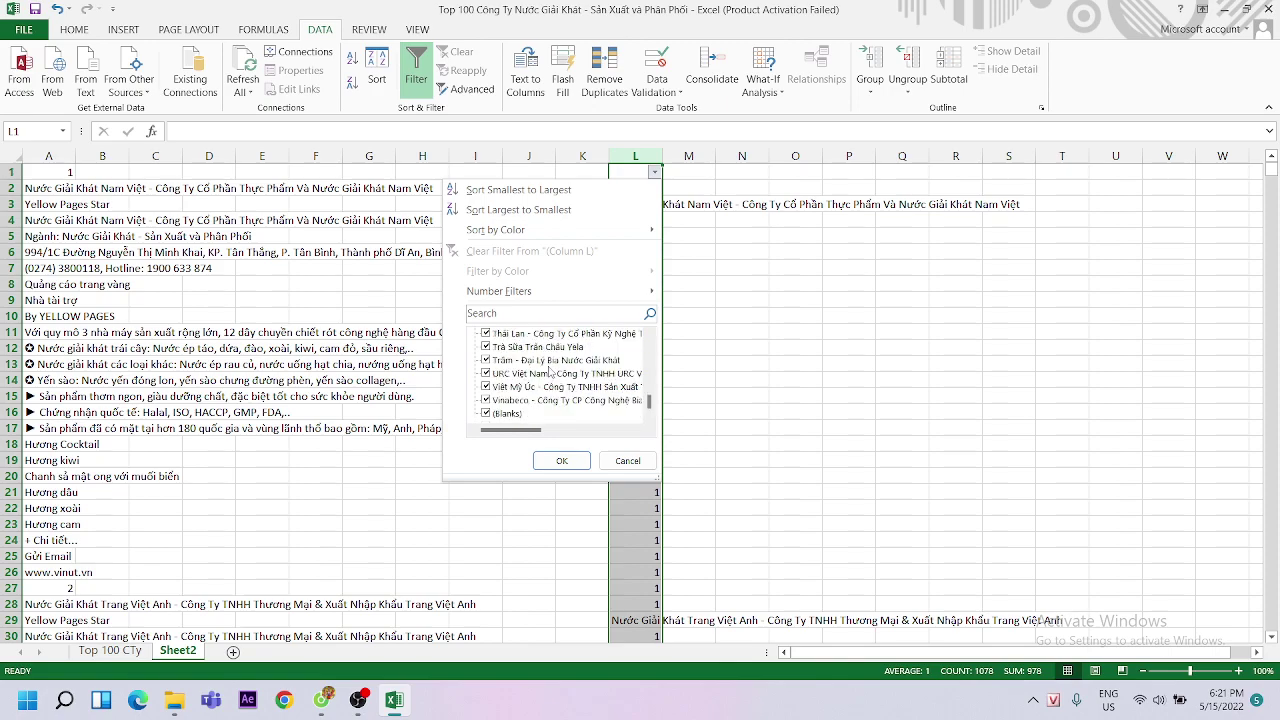
click(494, 414)
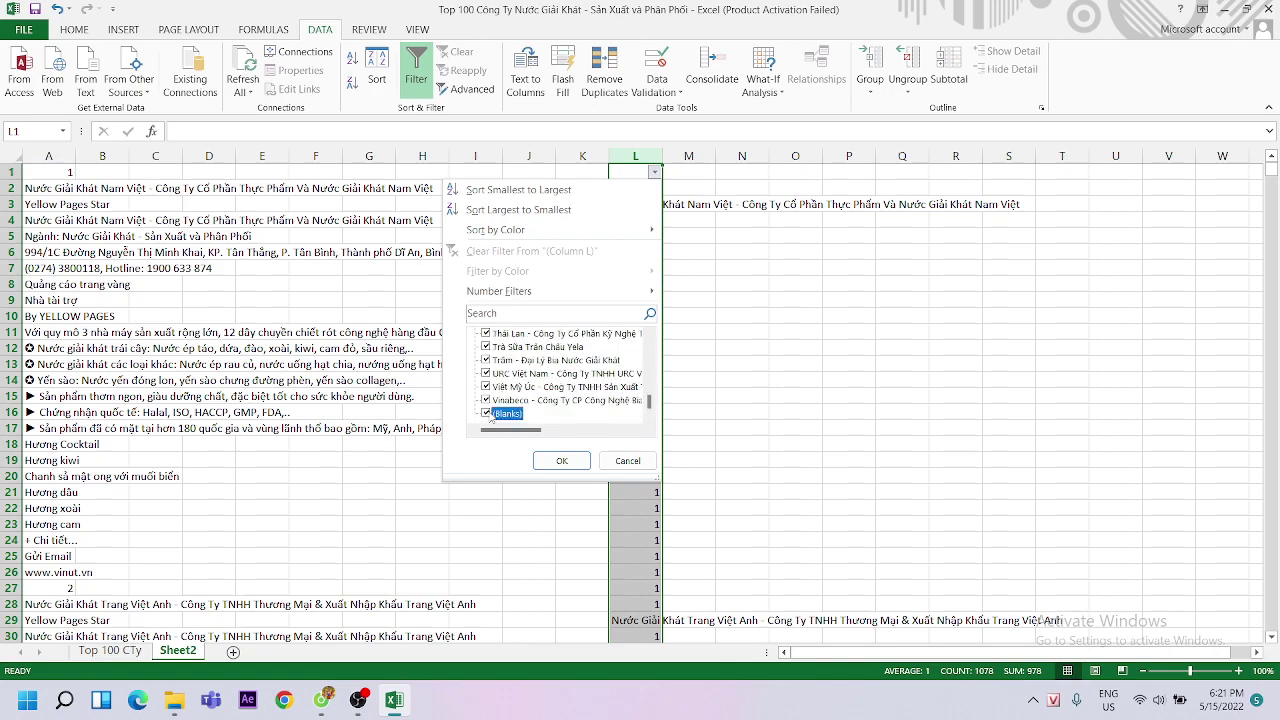
click(562, 461)
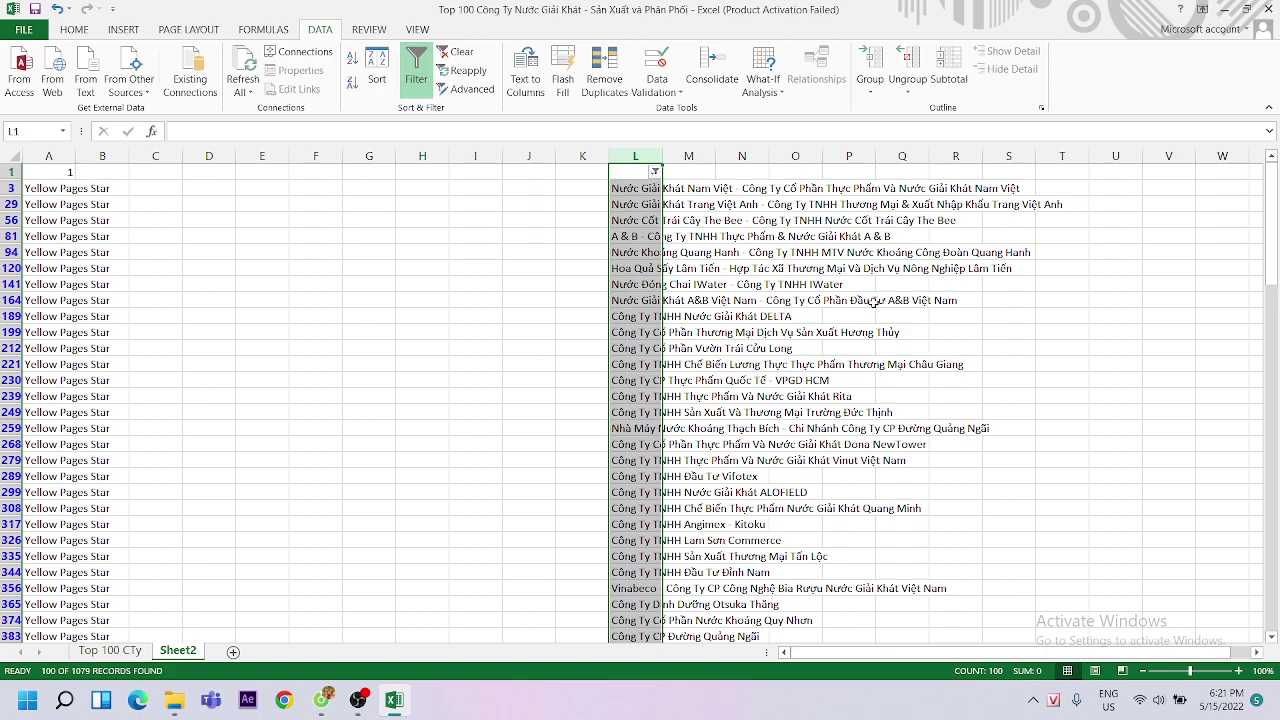
mouse_move(100, 671)
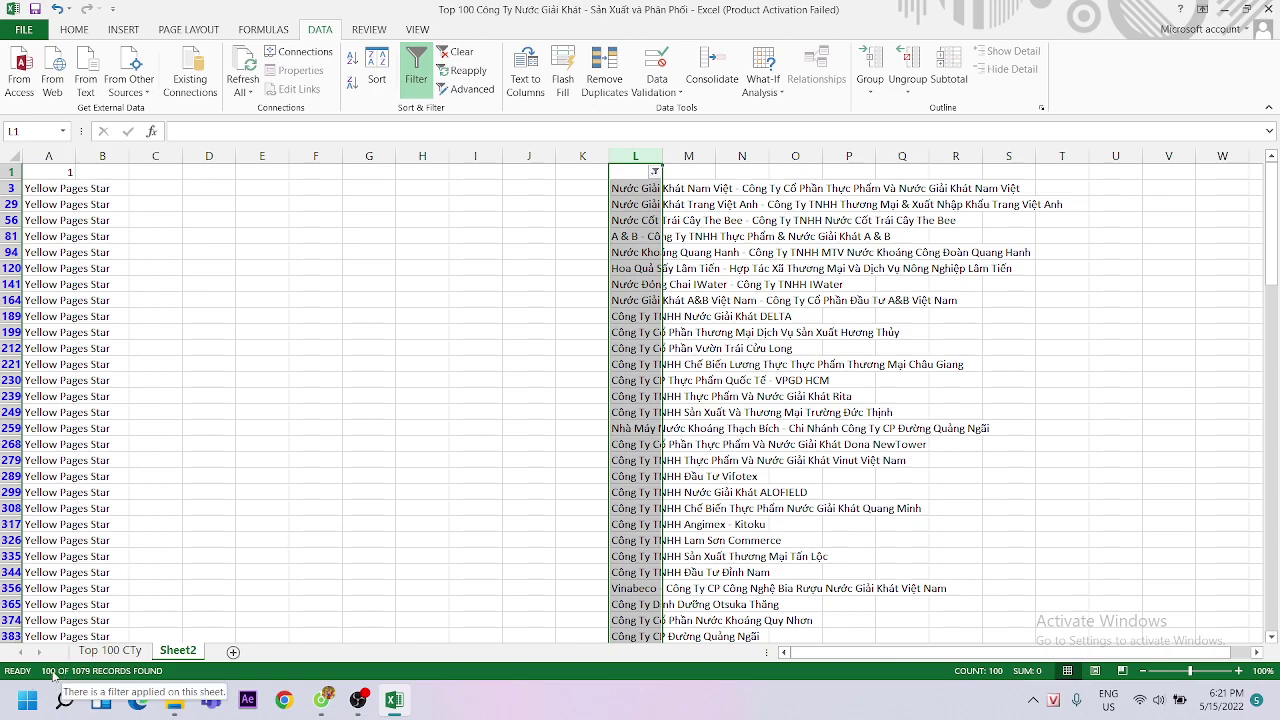
click(540, 284)
Copy the filtered company names from L3 down and paste them at B4 of Top 100 CTy
click(636, 190)
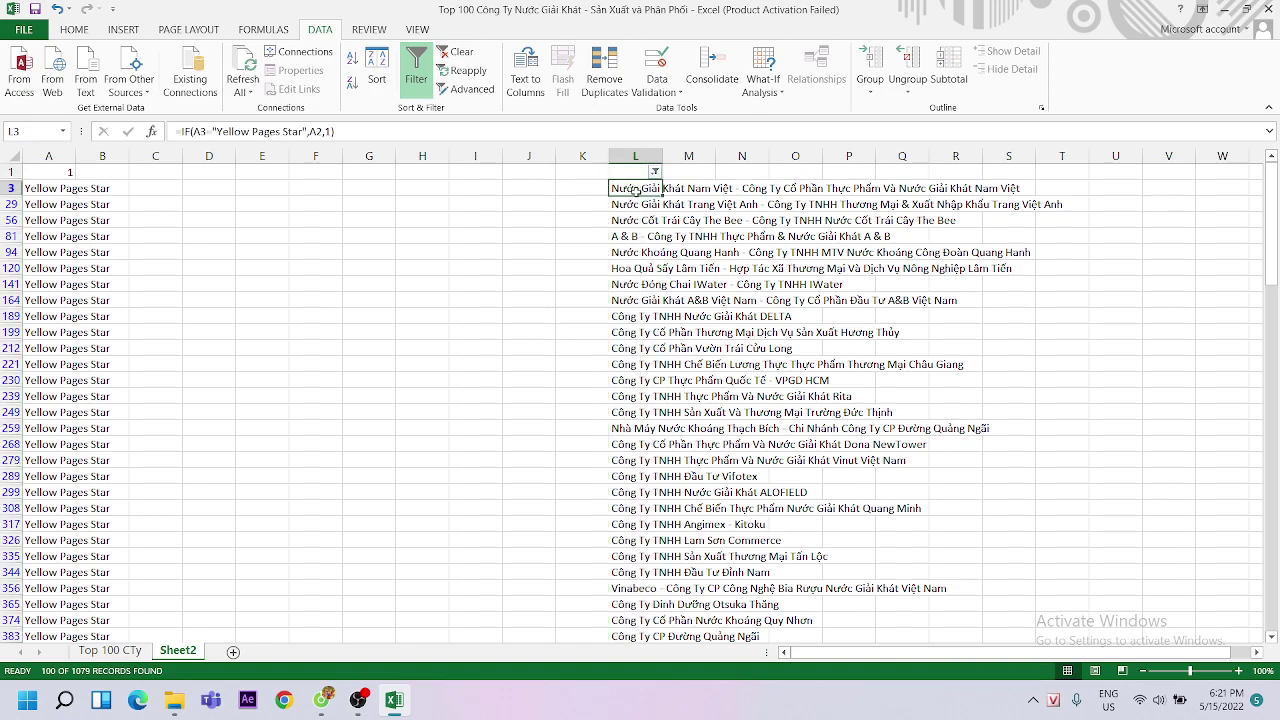
key(ctrl+shift+Down)
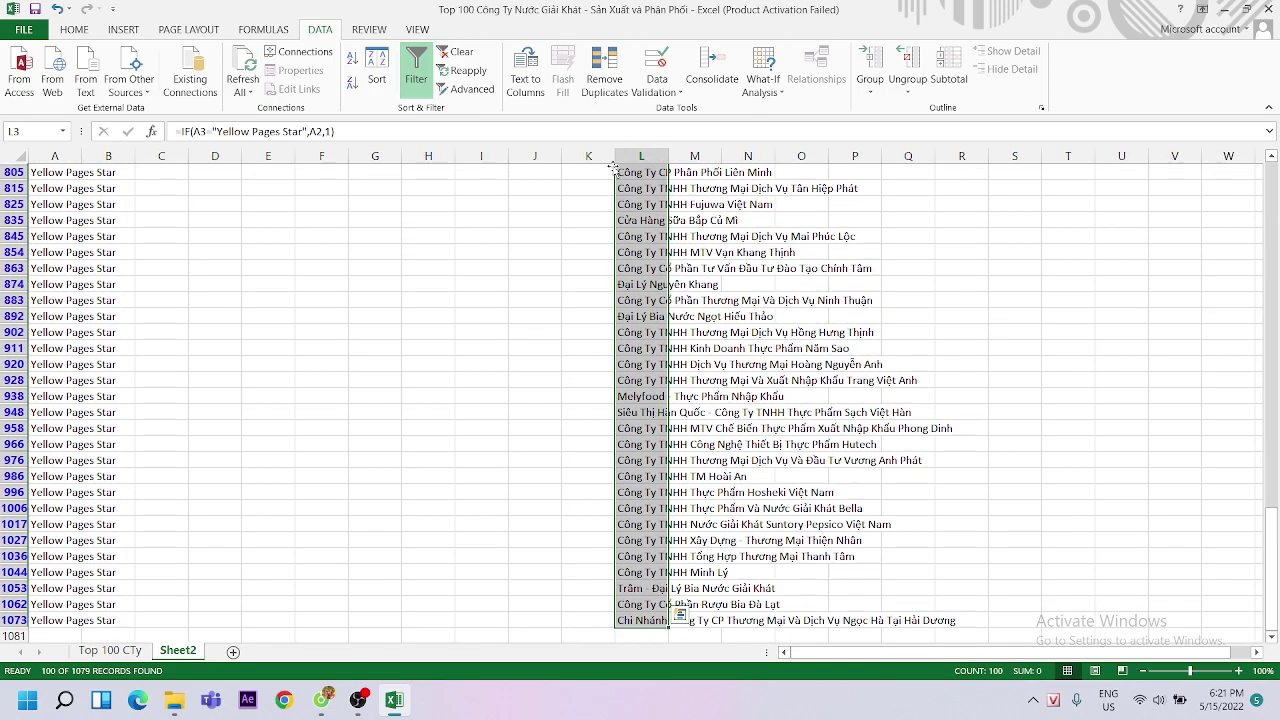
key(ctrl+c)
click(110, 650)
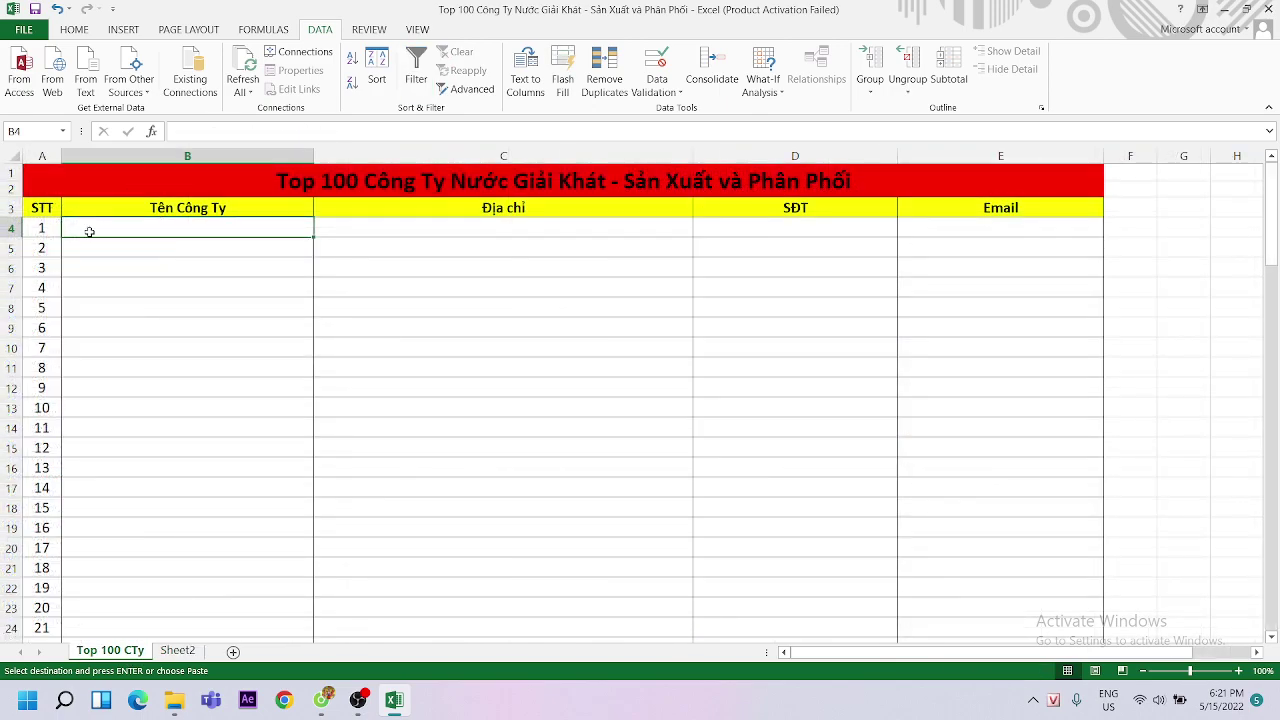
key(ctrl+v)
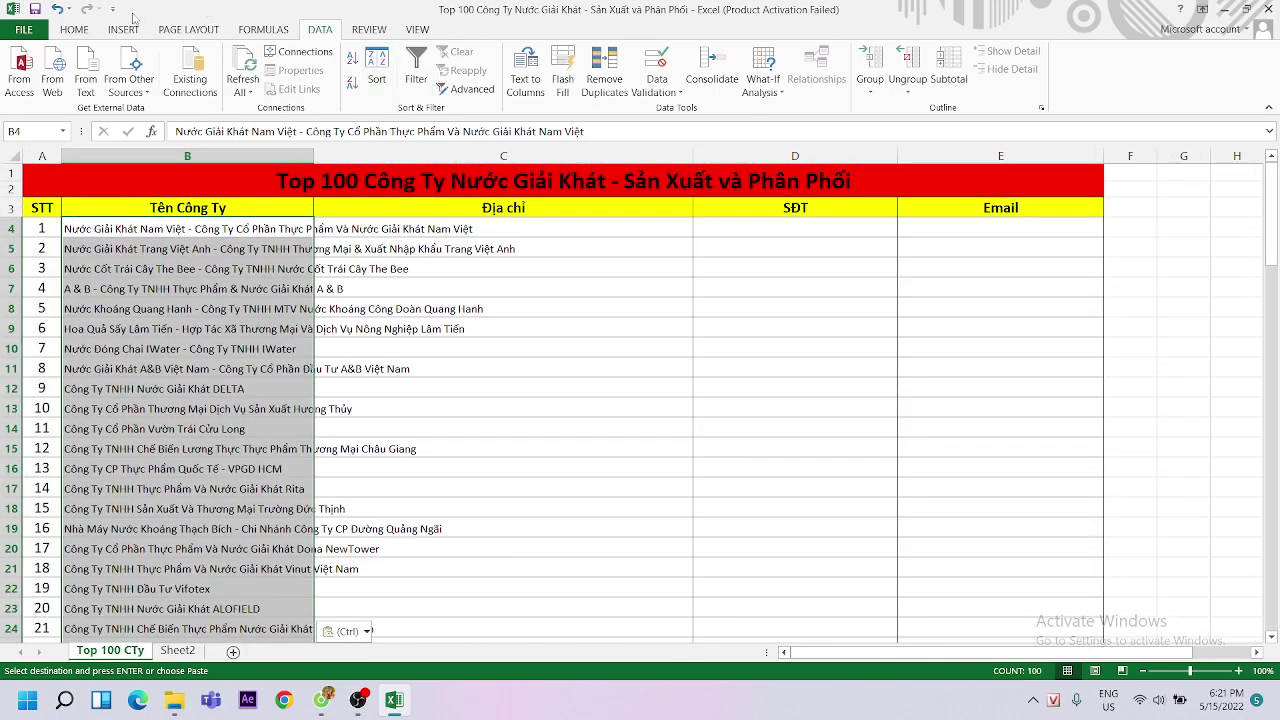
Set the pasted company names to font size 14 and check B4 before returning to Sheet2
click(74, 29)
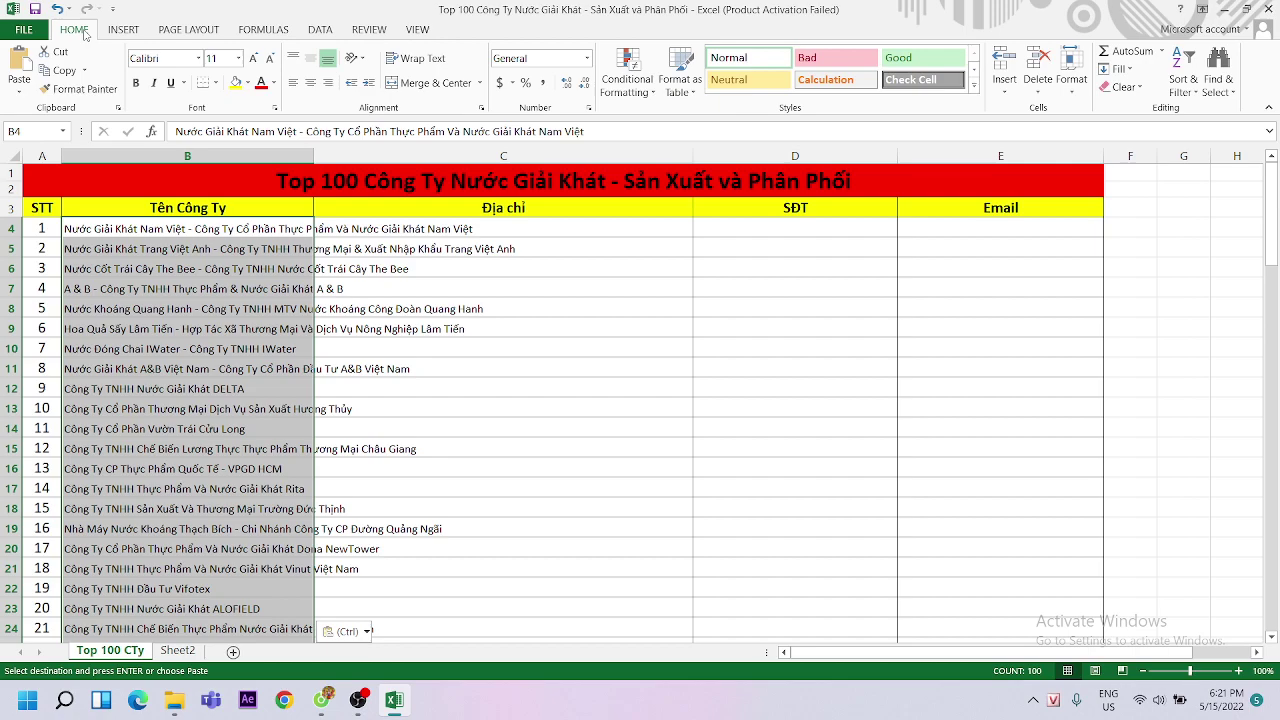
click(253, 58)
click(253, 58)
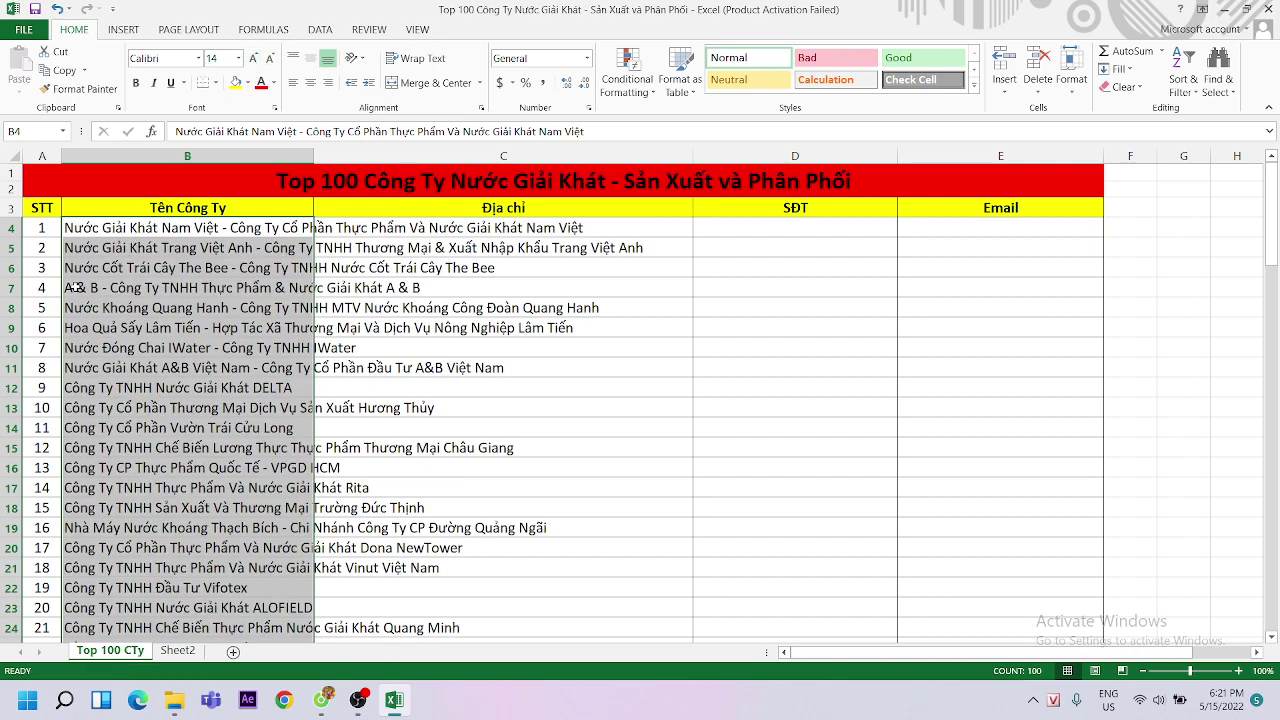
click(46, 247)
click(112, 250)
click(138, 230)
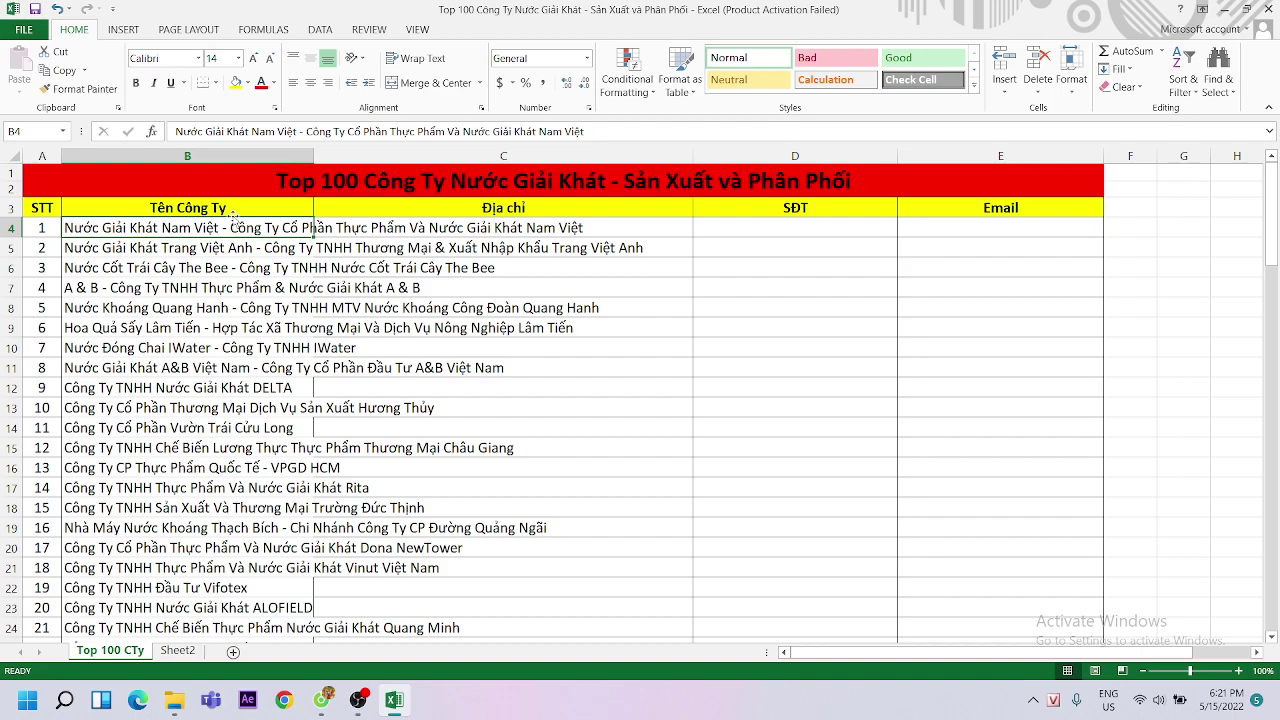
click(364, 234)
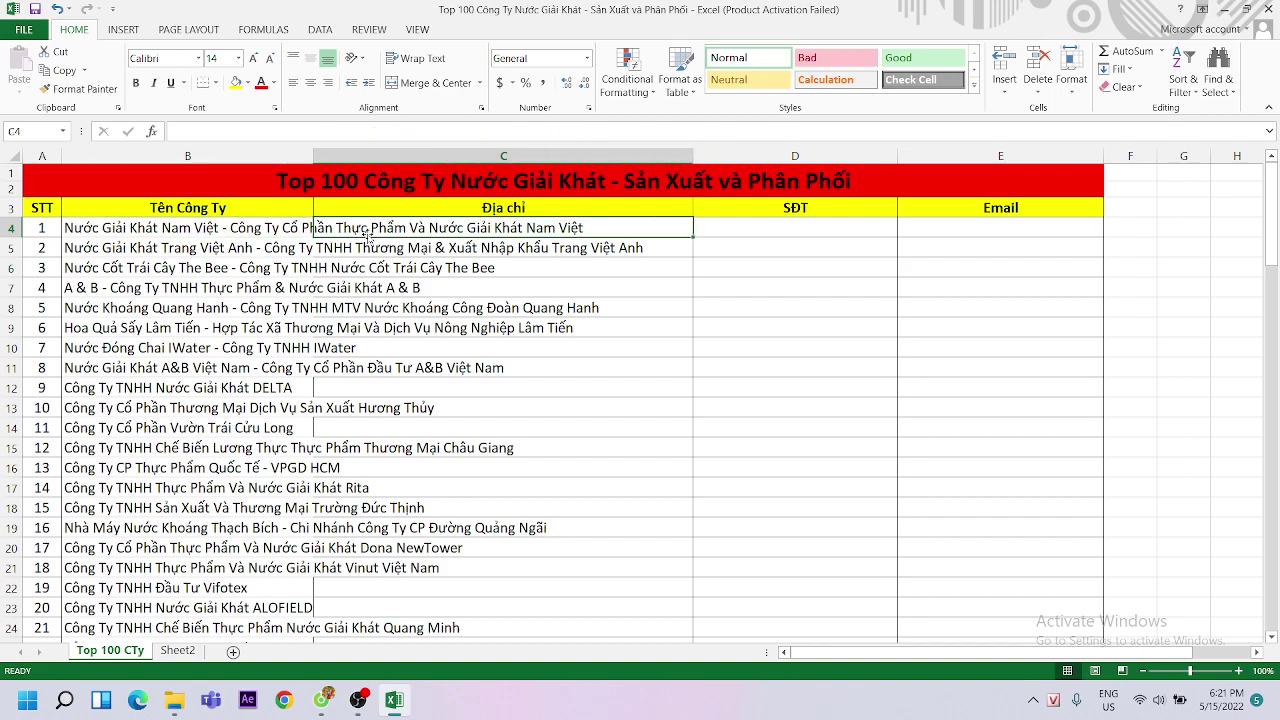
click(180, 651)
Clear the Data filter on Sheet2 so all scraped rows show again
scroll(594, 257, up, 3)
scroll(594, 257, up, 2)
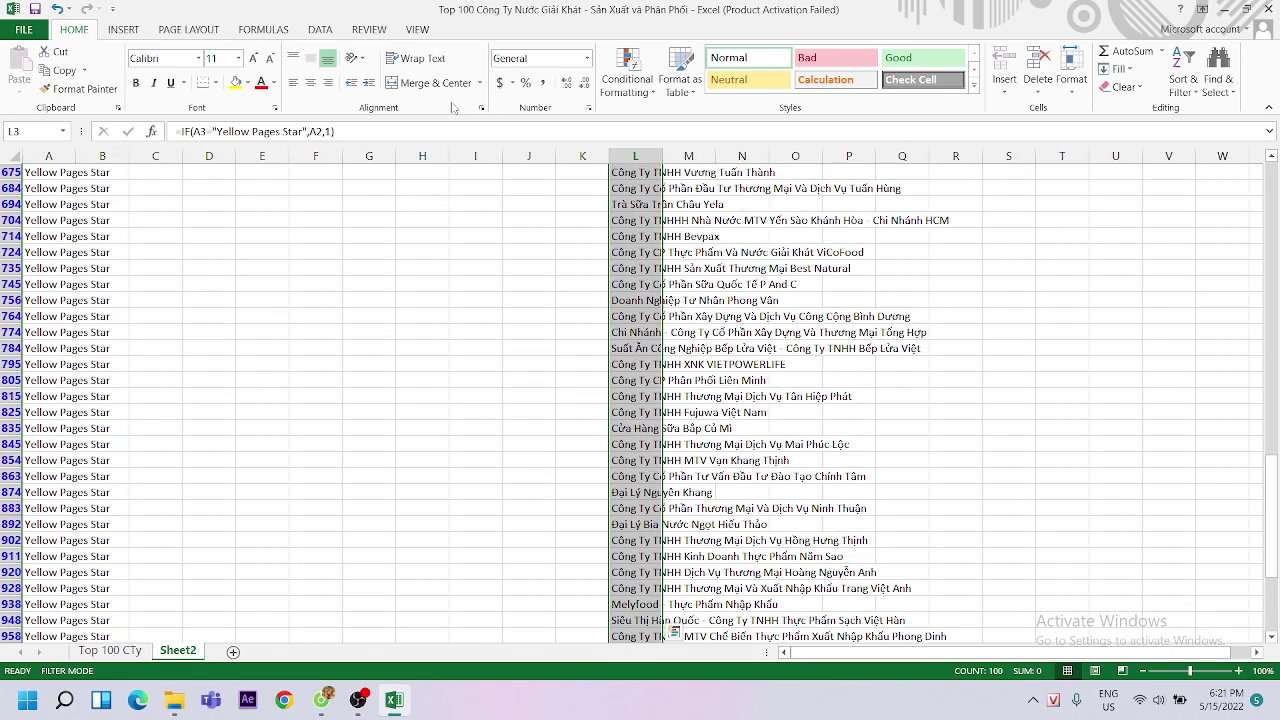
click(320, 29)
click(416, 70)
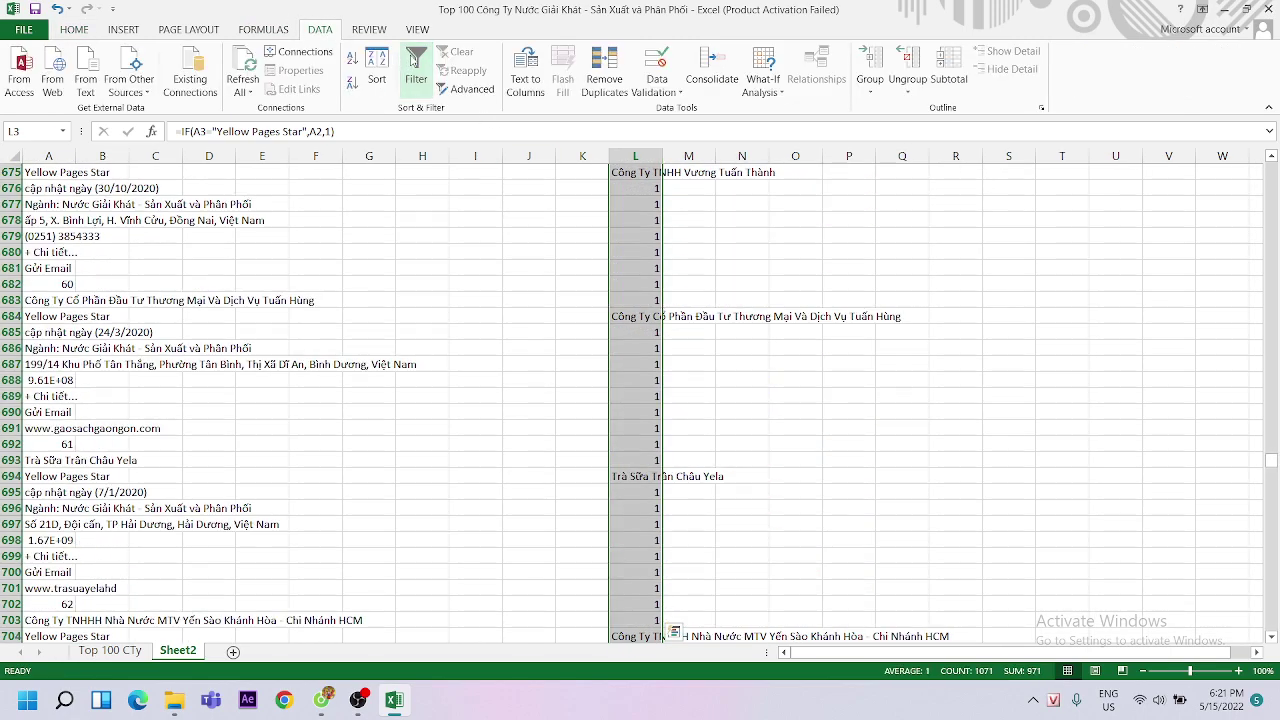
click(199, 269)
click(43, 270)
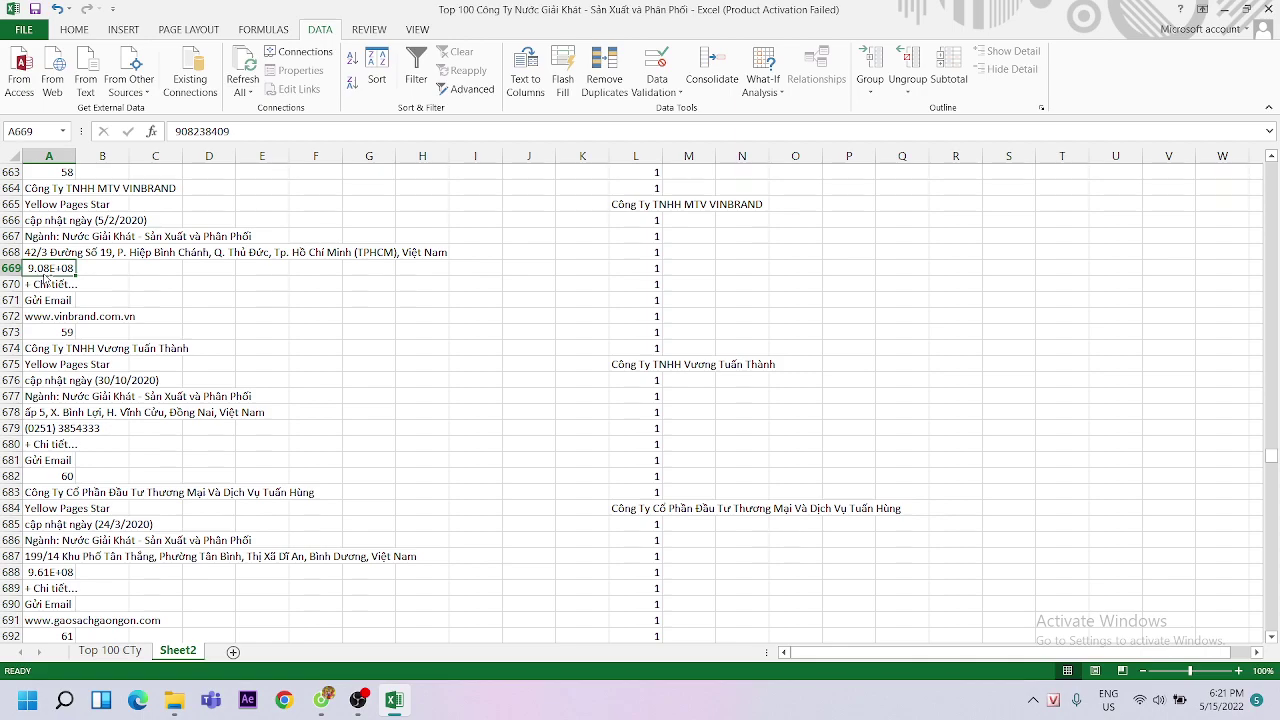
key(ctrl+shift+Up)
Inspect the first company's industry, address and phone lines in A5–A7
click(43, 270)
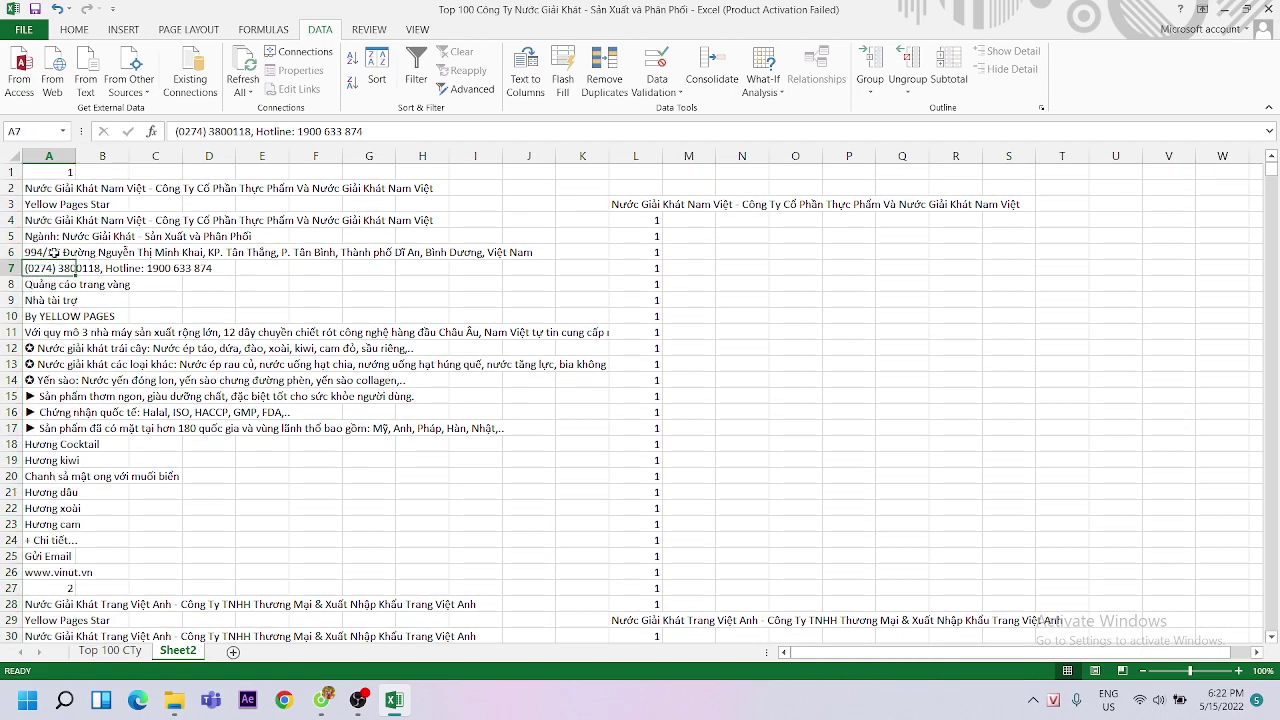
click(54, 252)
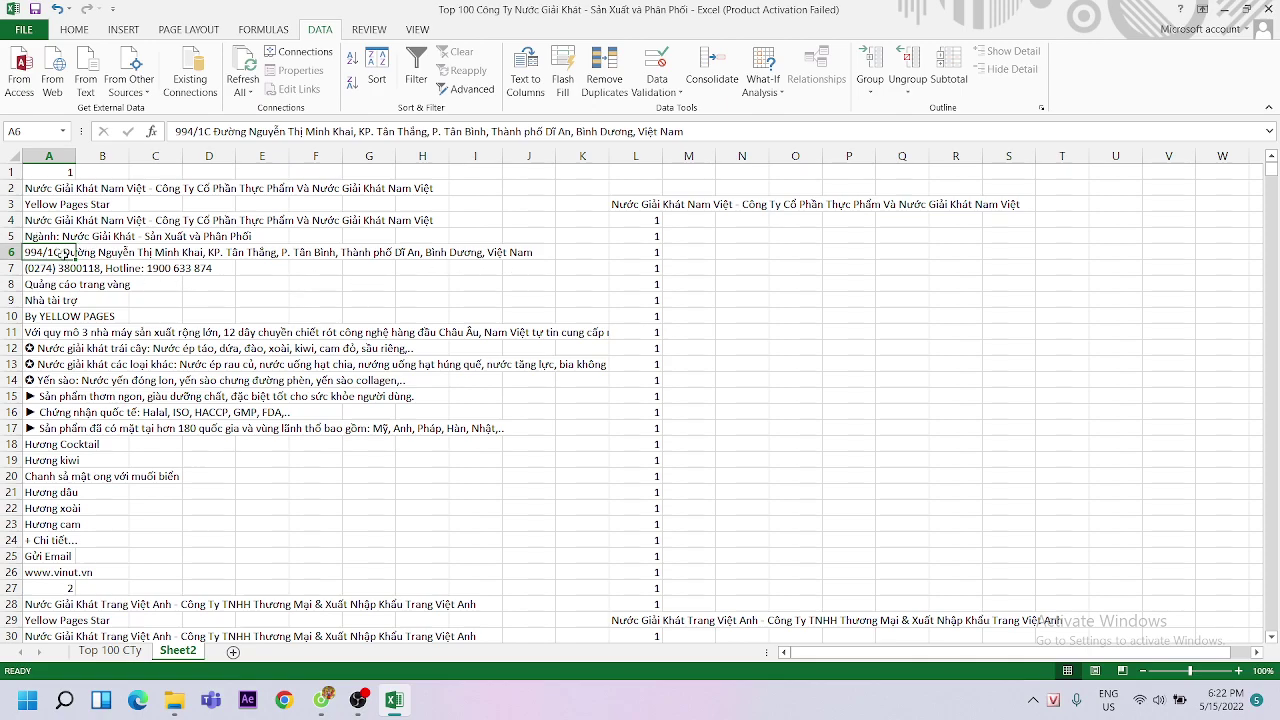
click(40, 236)
click(40, 250)
scroll(70, 320, down, 3)
scroll(66, 326, down, 1)
scroll(60, 340, down, 1)
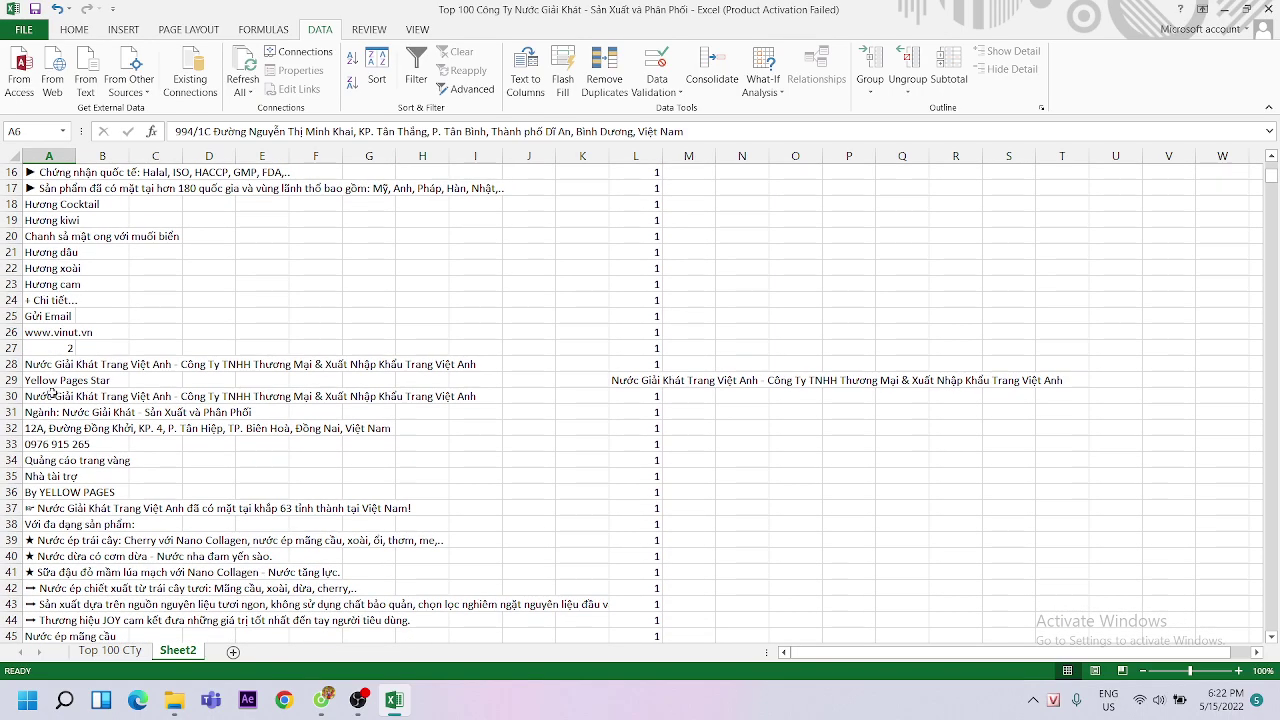
Check later company entries around A31 and A123 for the same layout
click(50, 412)
click(50, 428)
scroll(91, 312, down, 9)
scroll(91, 312, down, 12)
scroll(91, 312, down, 8)
click(46, 476)
click(44, 492)
scroll(423, 360, up, 1)
scroll(440, 320, up, 11)
scroll(423, 300, up, 11)
scroll(686, 289, up, 11)
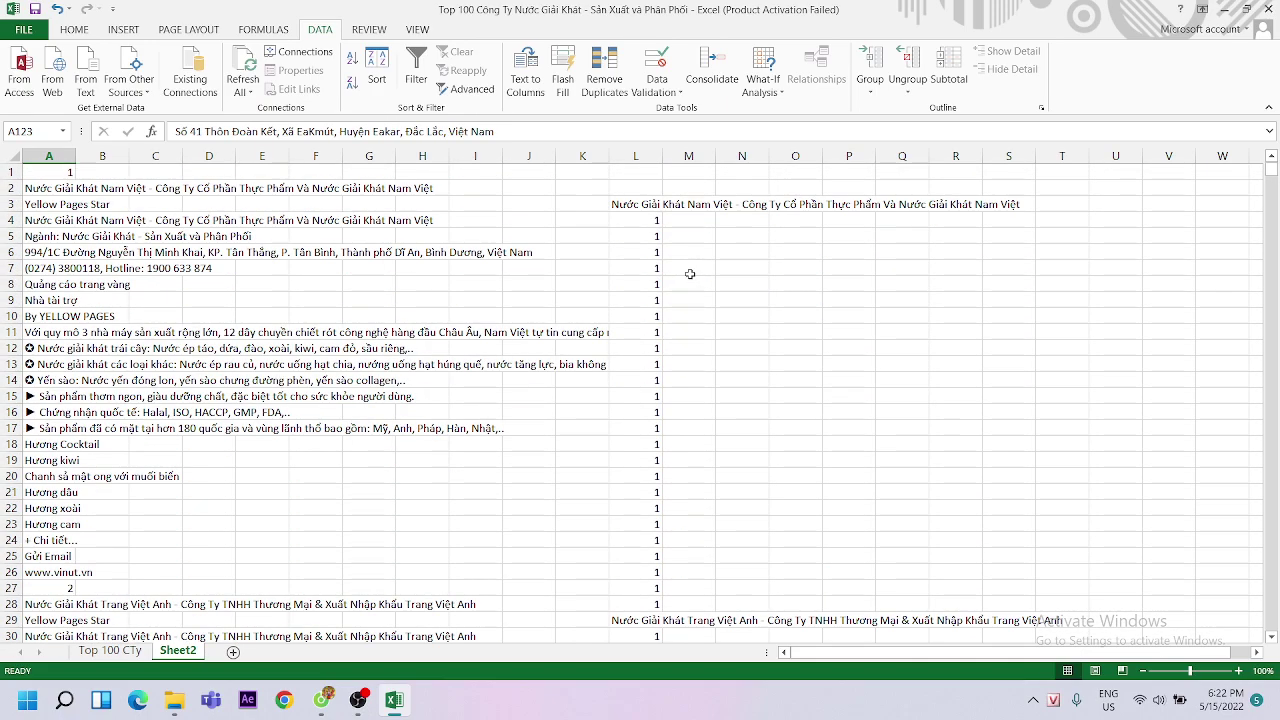
Examine the 'Ngành' wording in A5 and pick cell N5 for a new formula
click(46, 239)
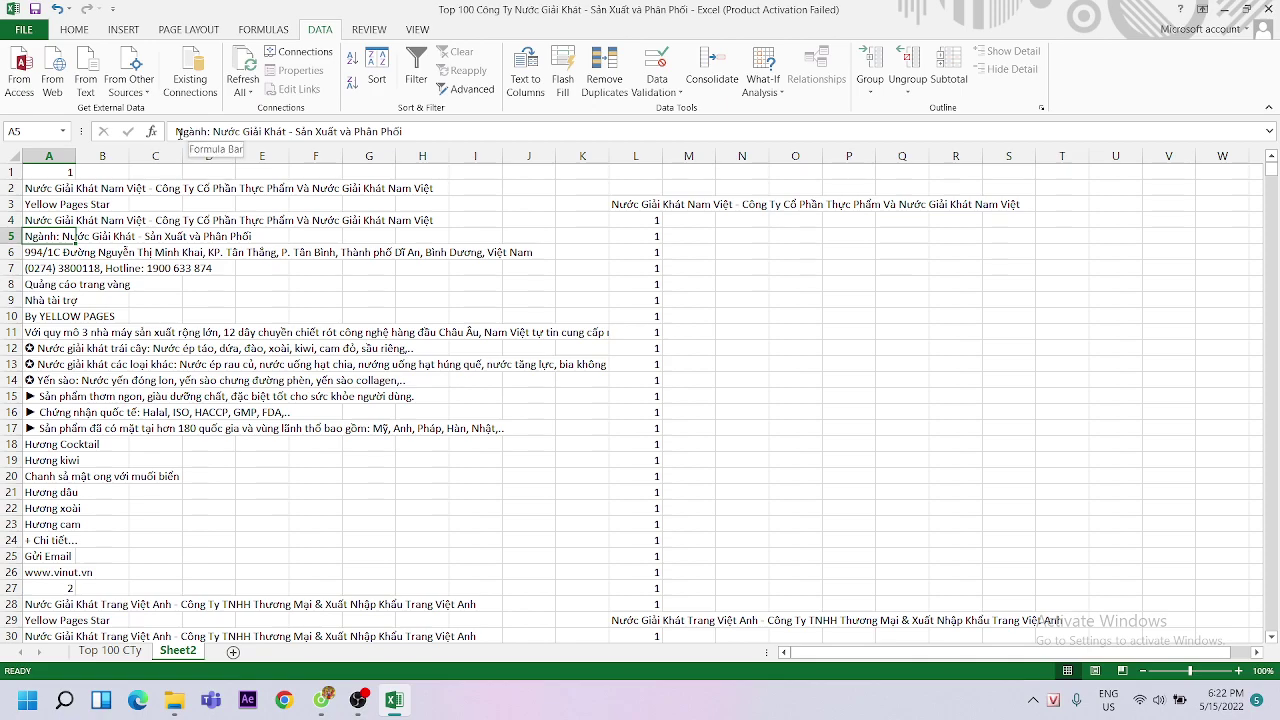
drag(176, 131, 206, 131)
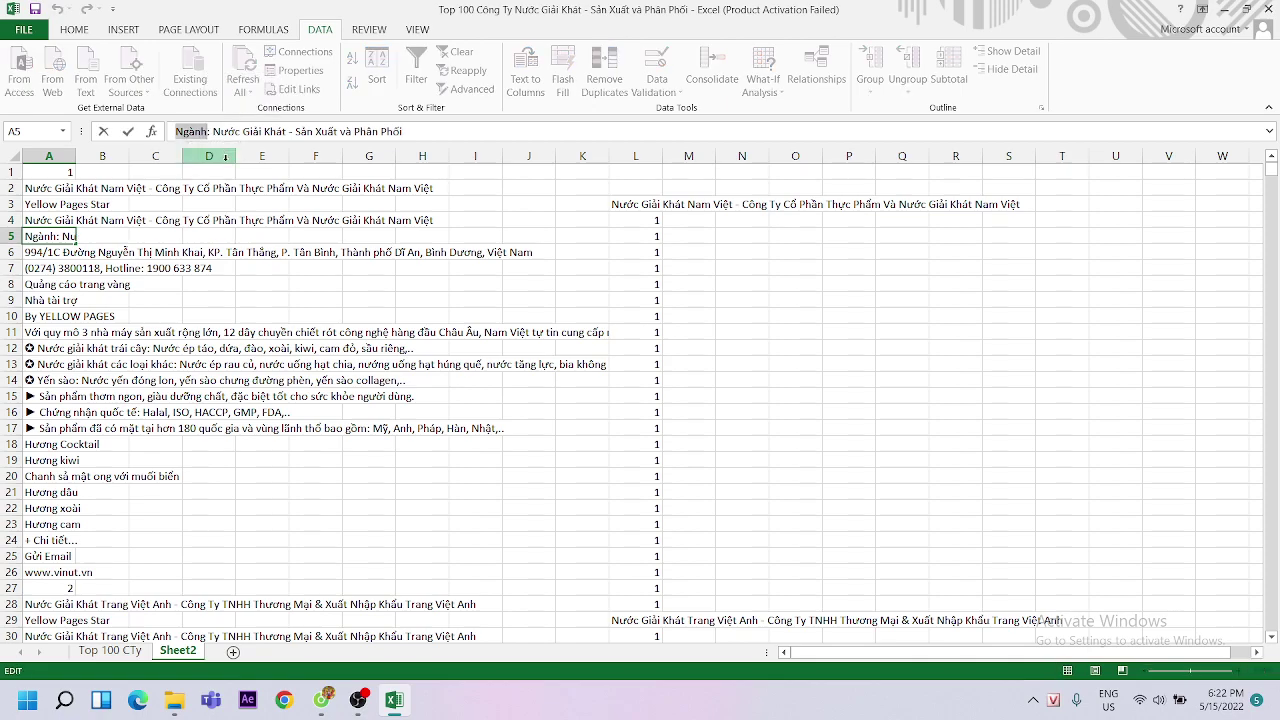
click(224, 318)
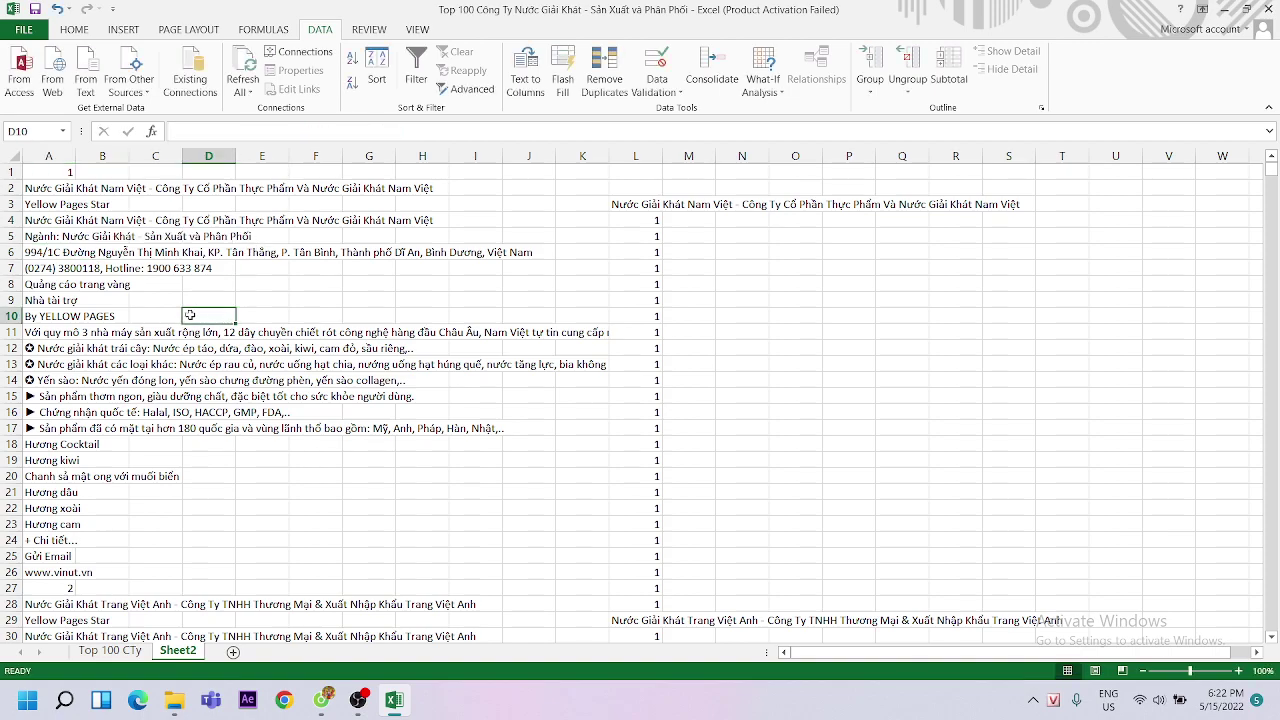
click(35, 240)
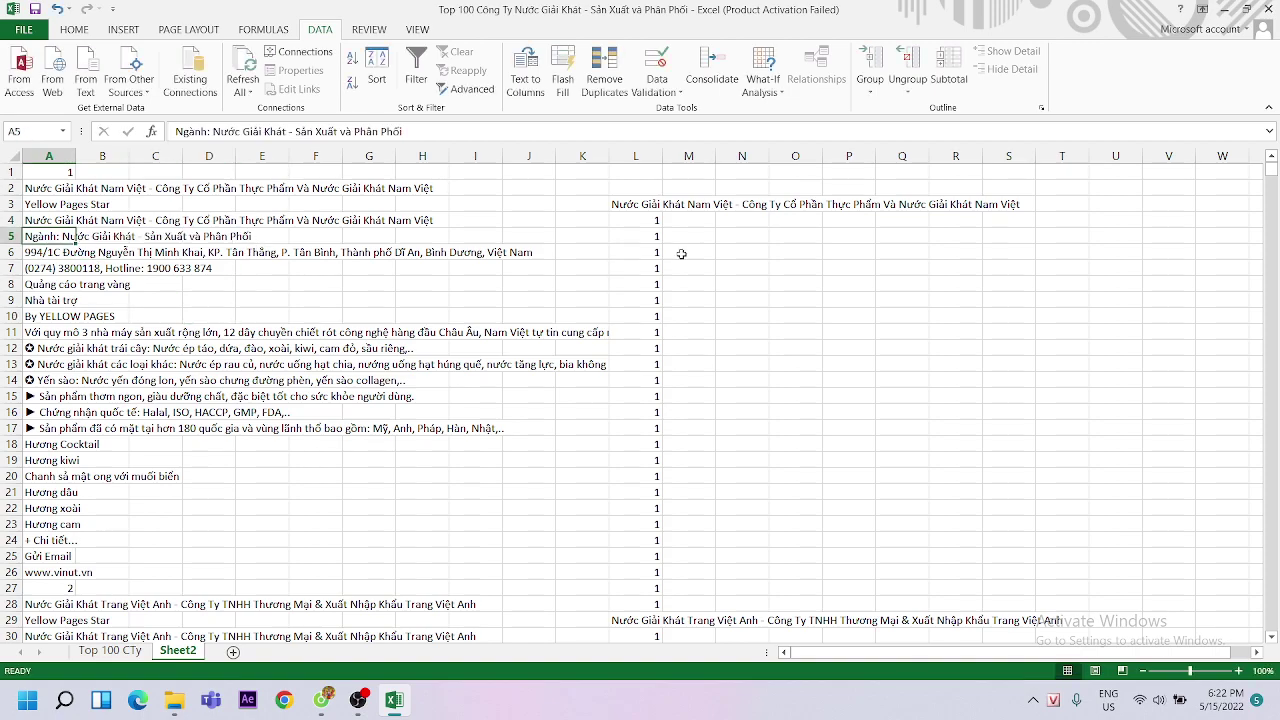
click(740, 258)
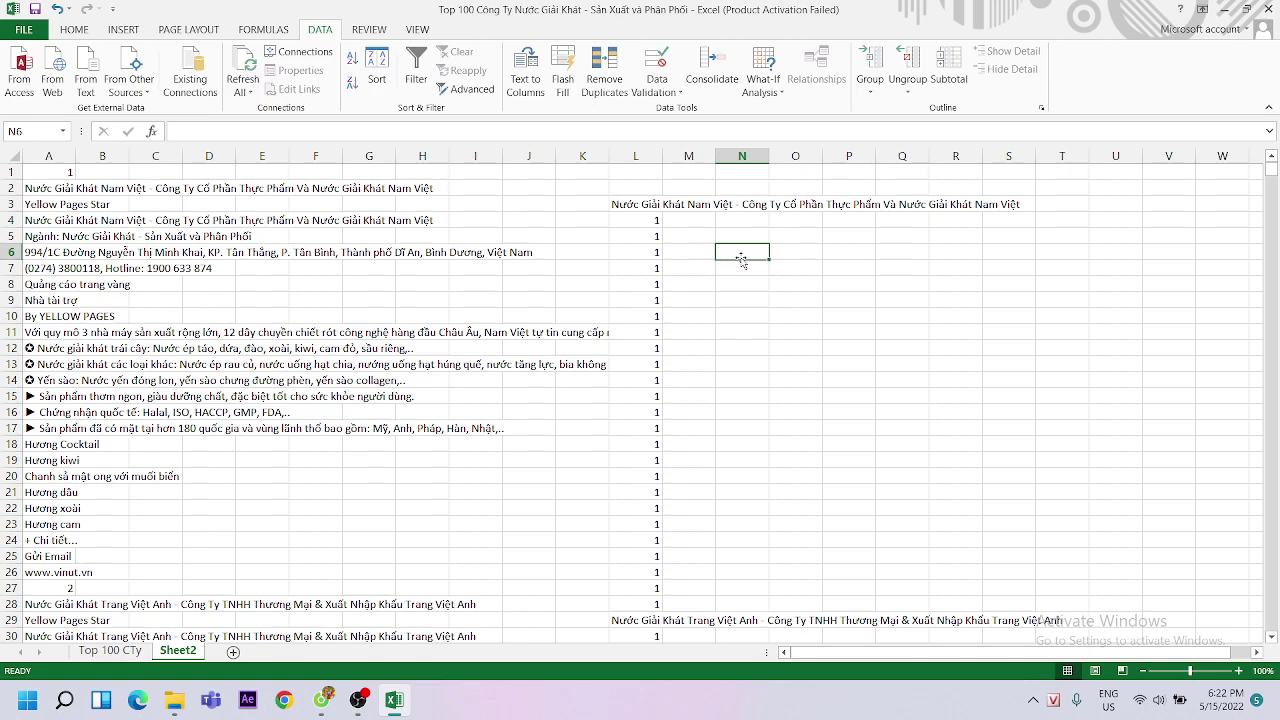
click(745, 238)
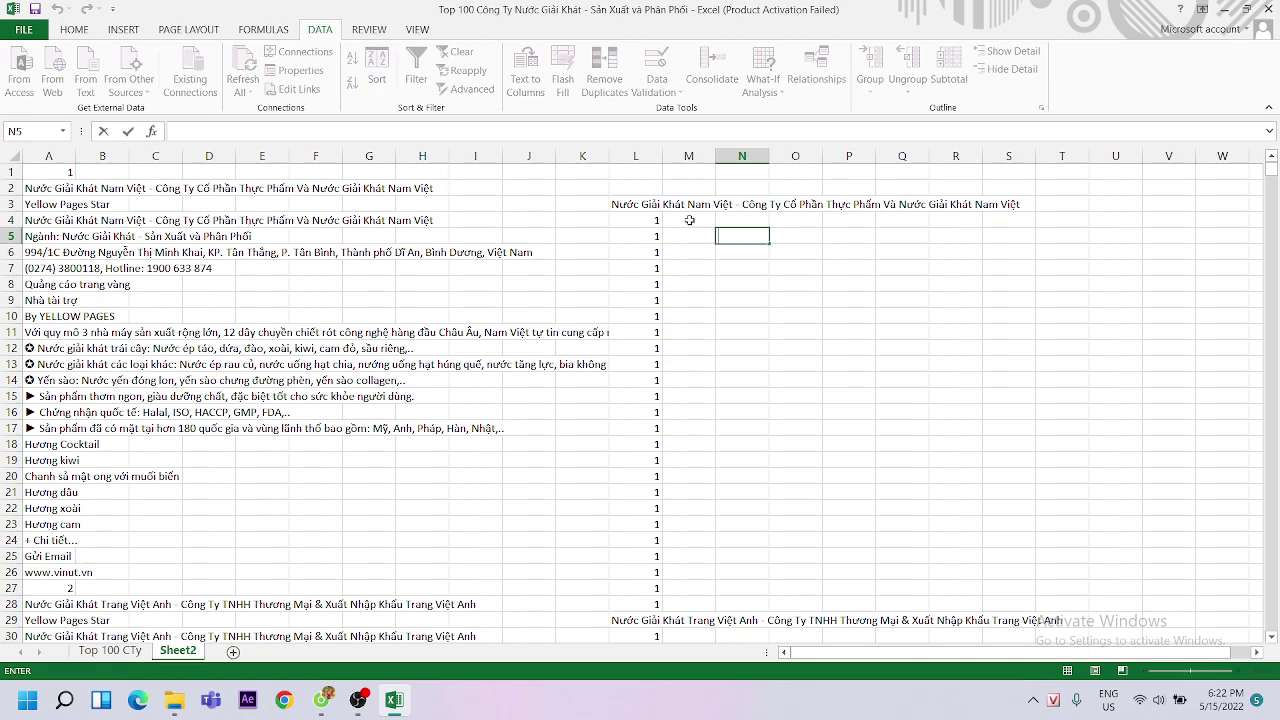
In N5, enter an IF formula testing RIGHT of A5 for 'Ngành', returning A6 or 2
text(=if)
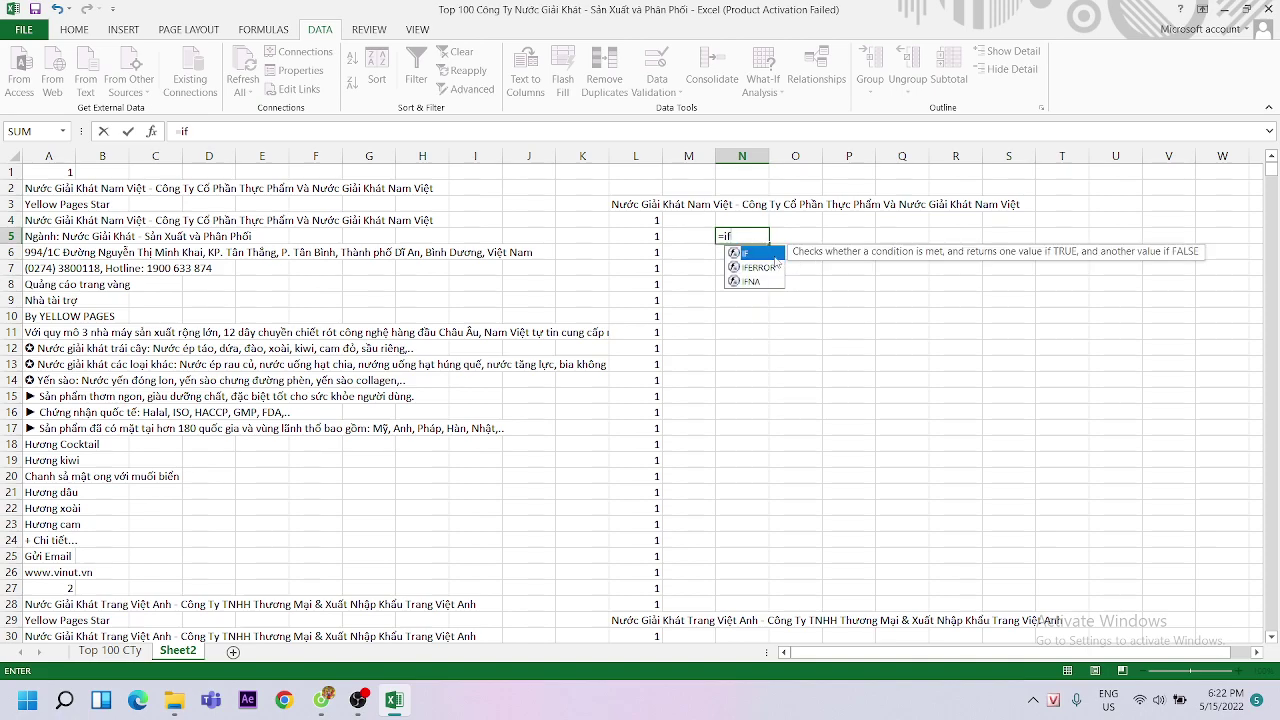
double_click(770, 254)
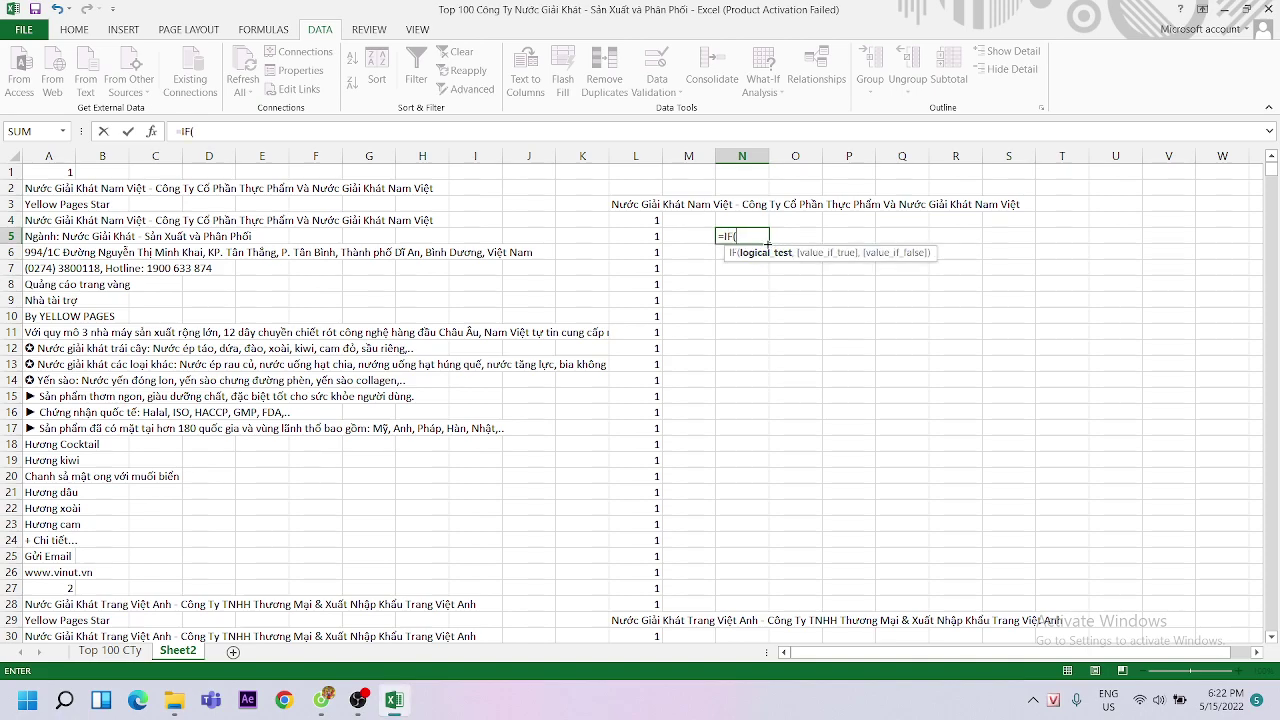
text(ri)
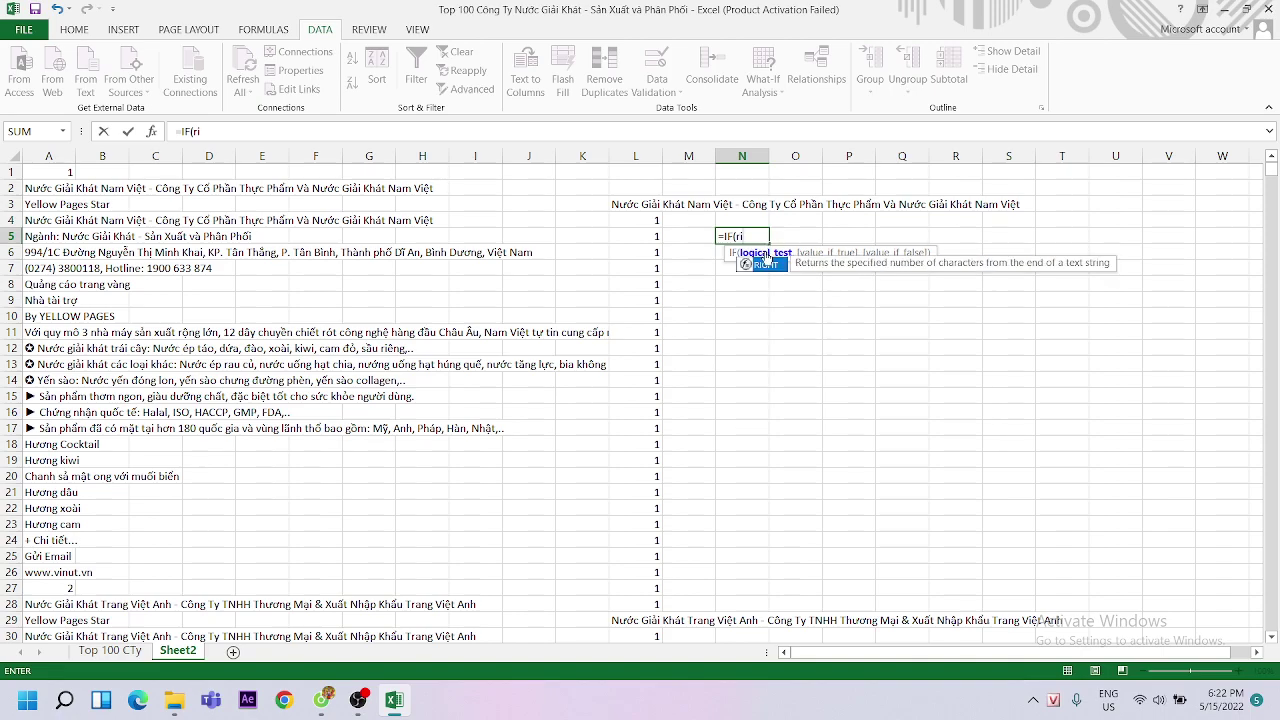
double_click(764, 265)
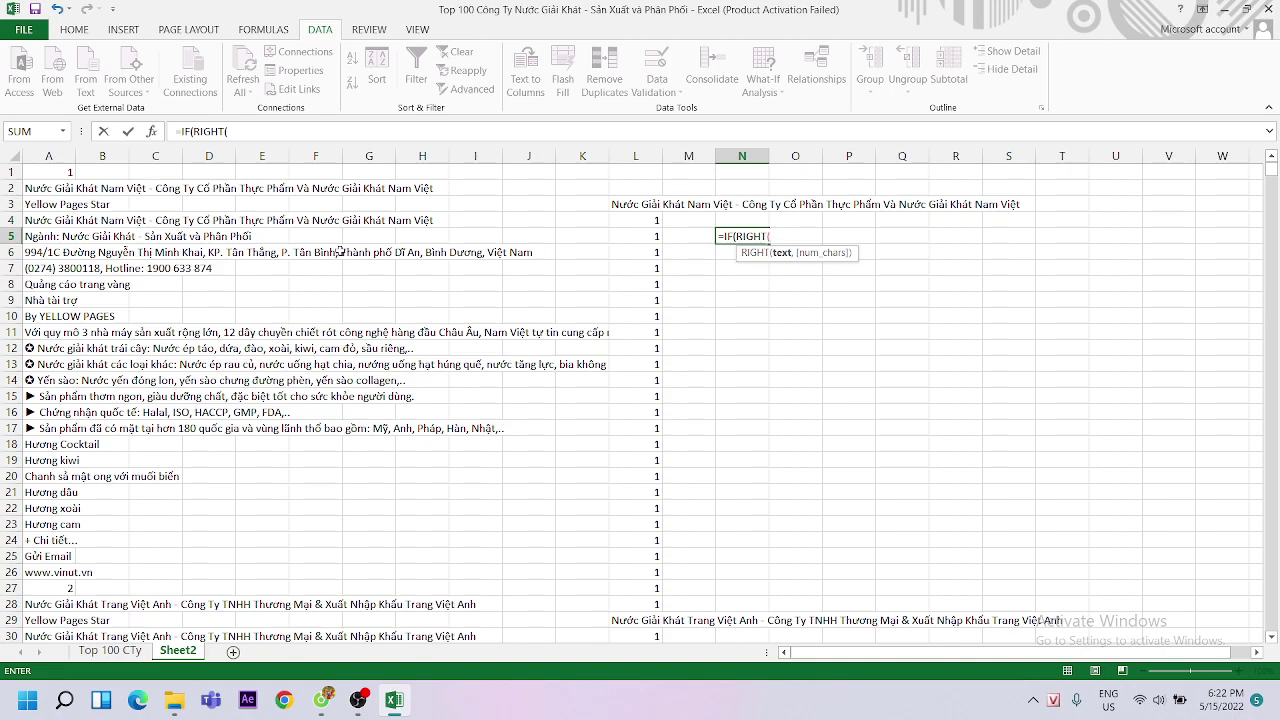
click(42, 237)
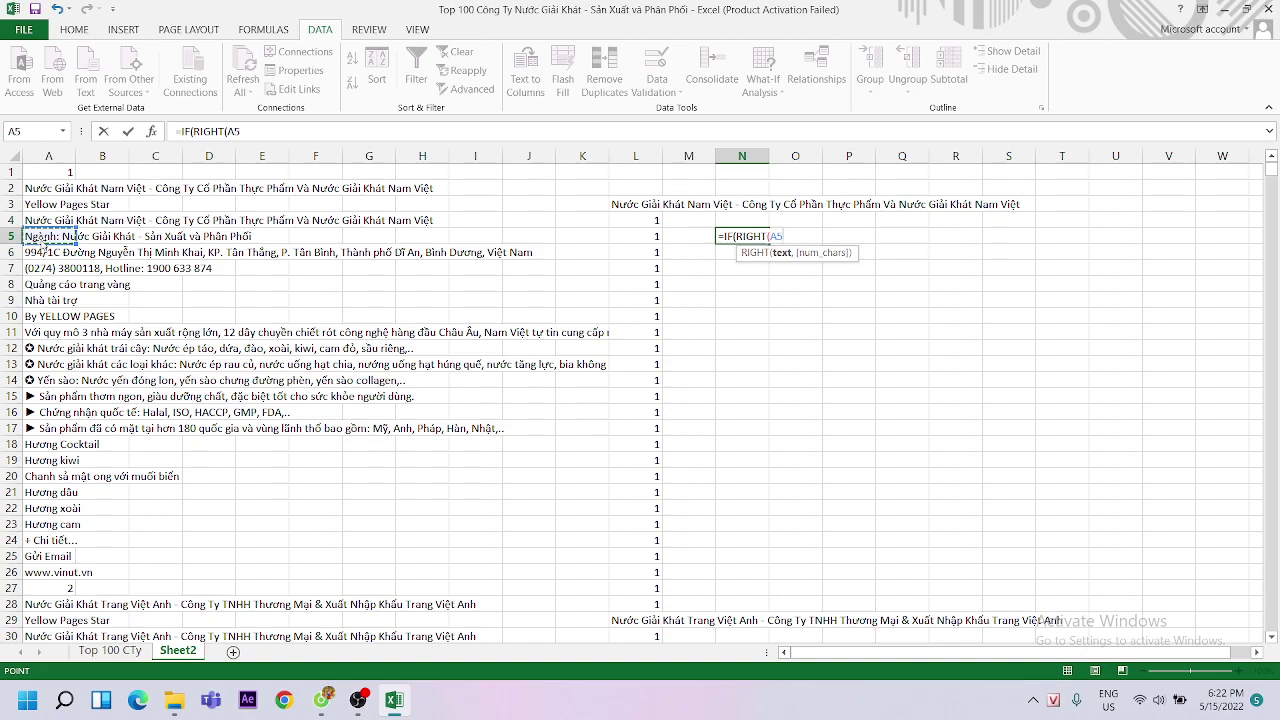
text(,5)
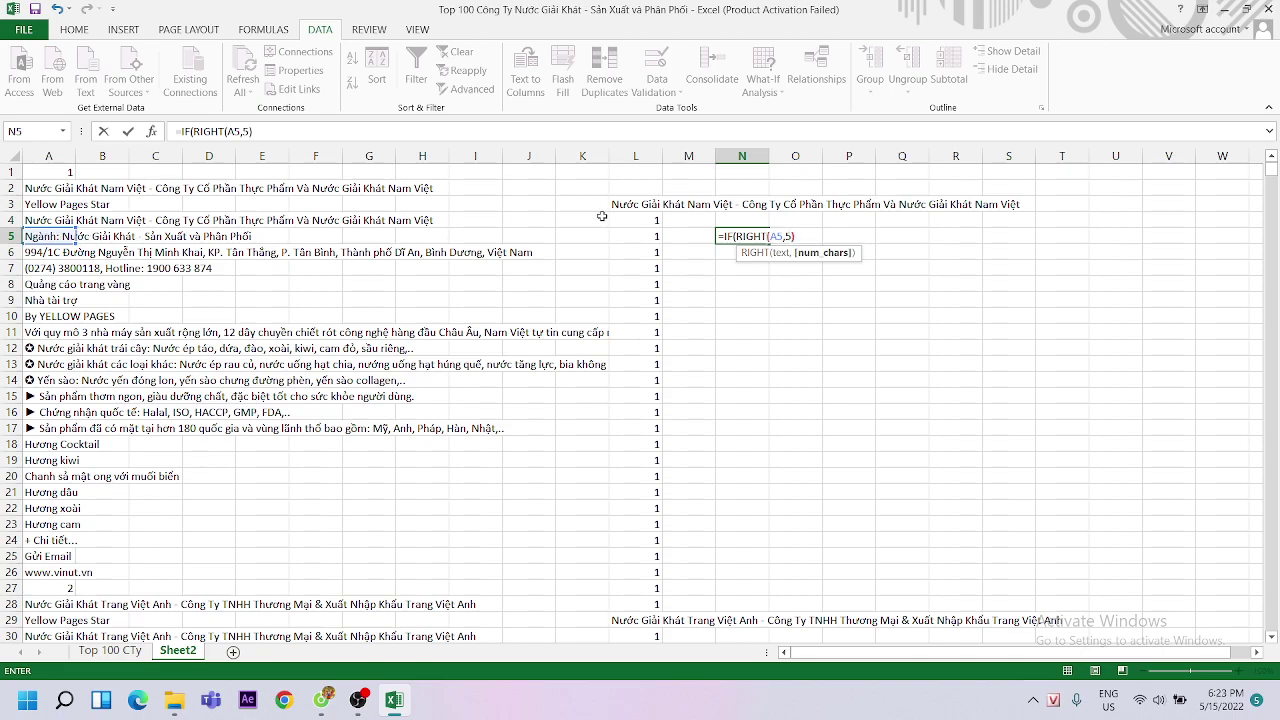
text()=)
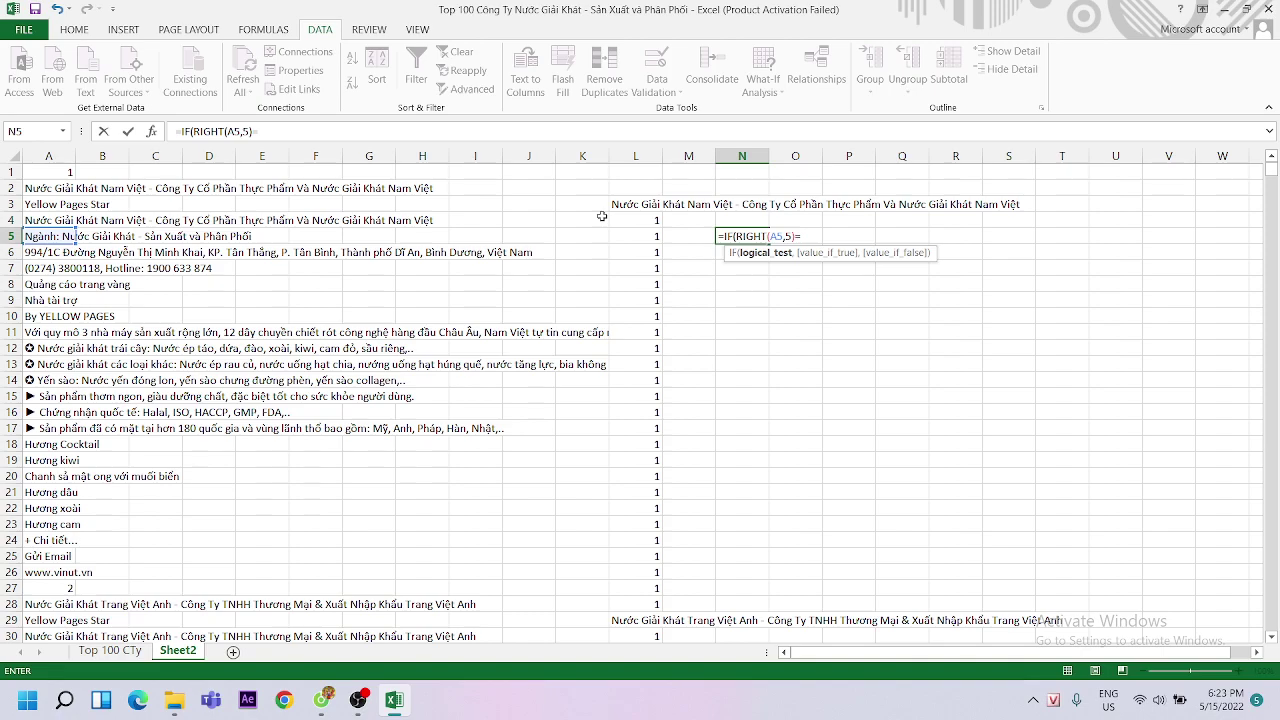
text("Ngành")
text(,)
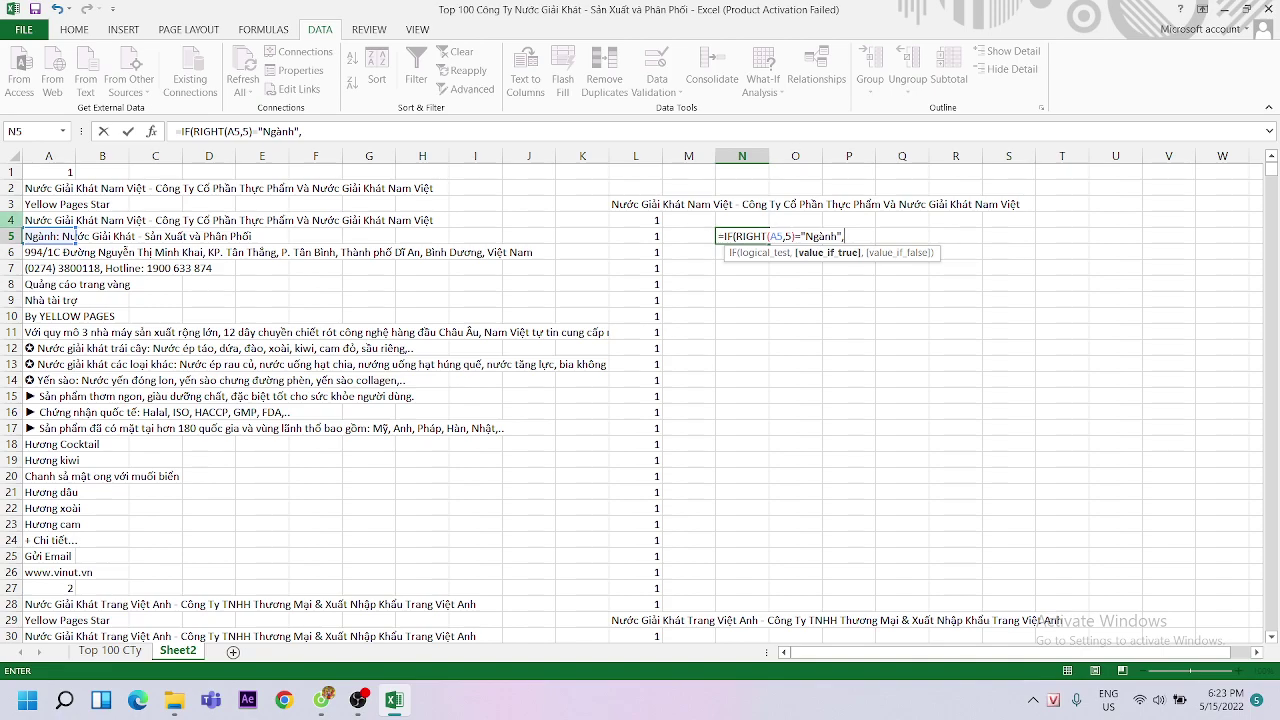
click(42, 253)
text(,2)
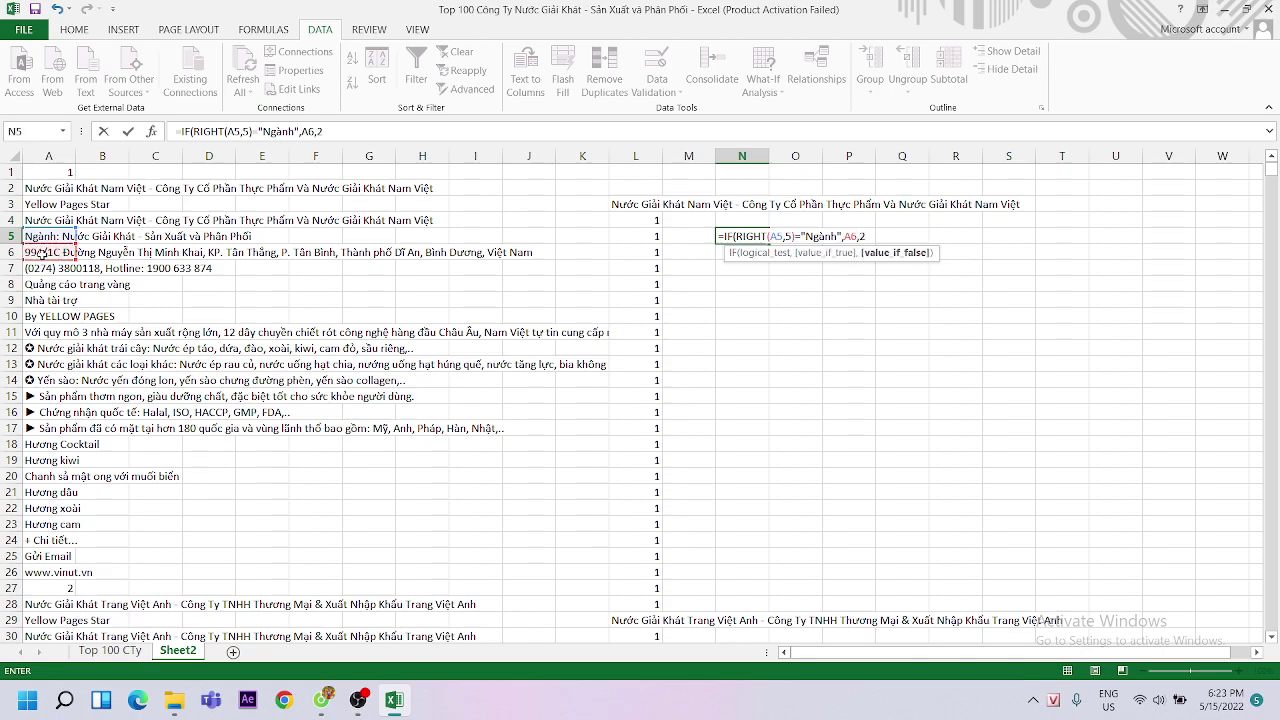
key(Return)
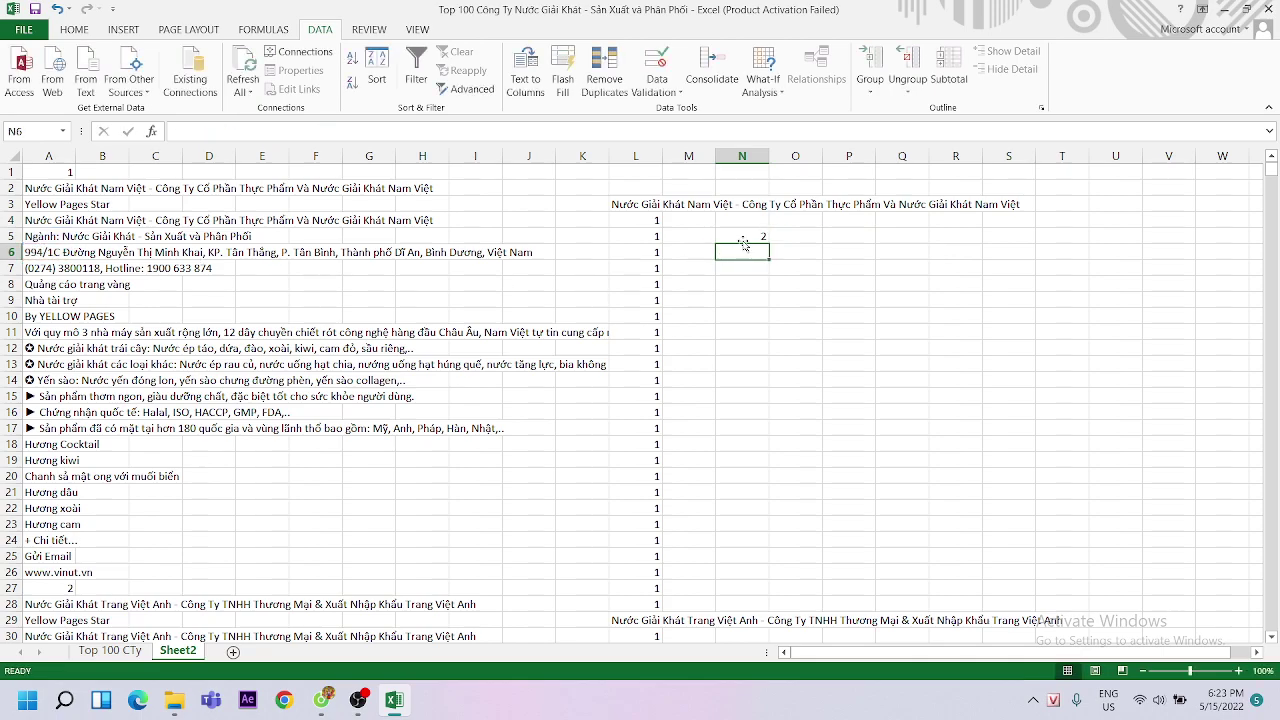
Fill the formula to N7, then change RIGHT to LEFT so N5 reads =IF(LEFT(A5,5)="Ngành",A6,2)
click(760, 233)
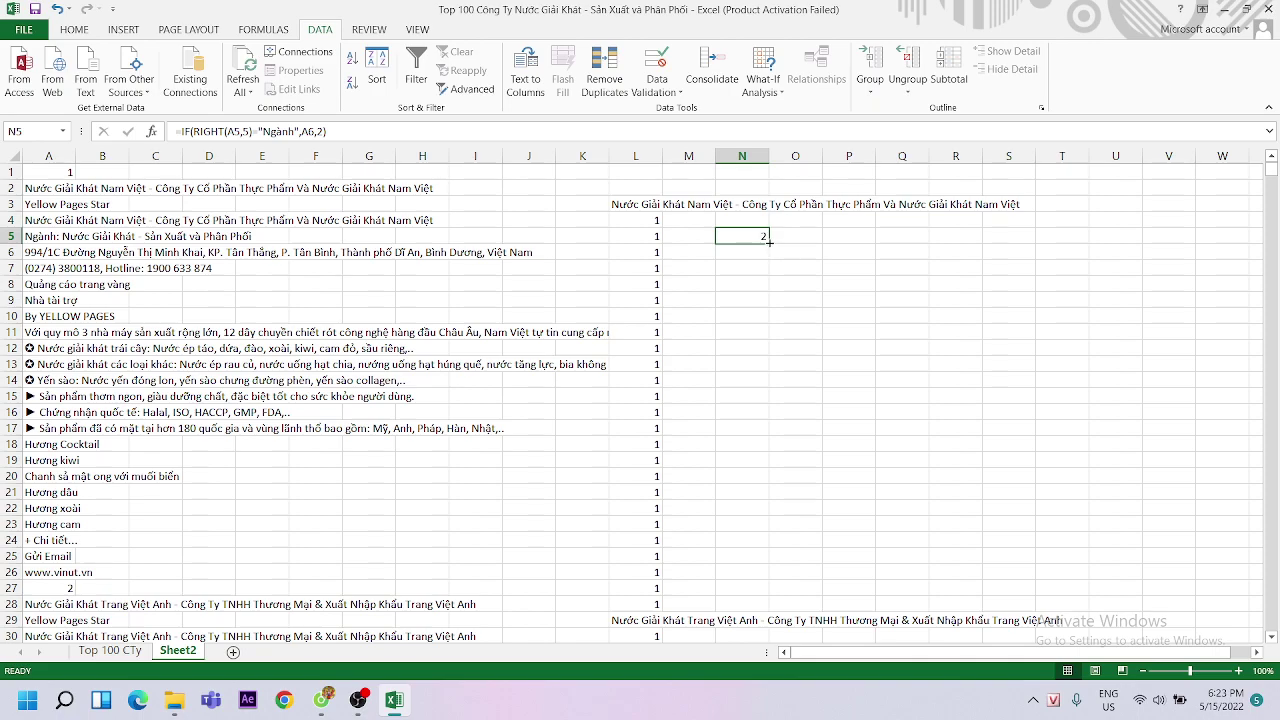
drag(768, 242, 766, 268)
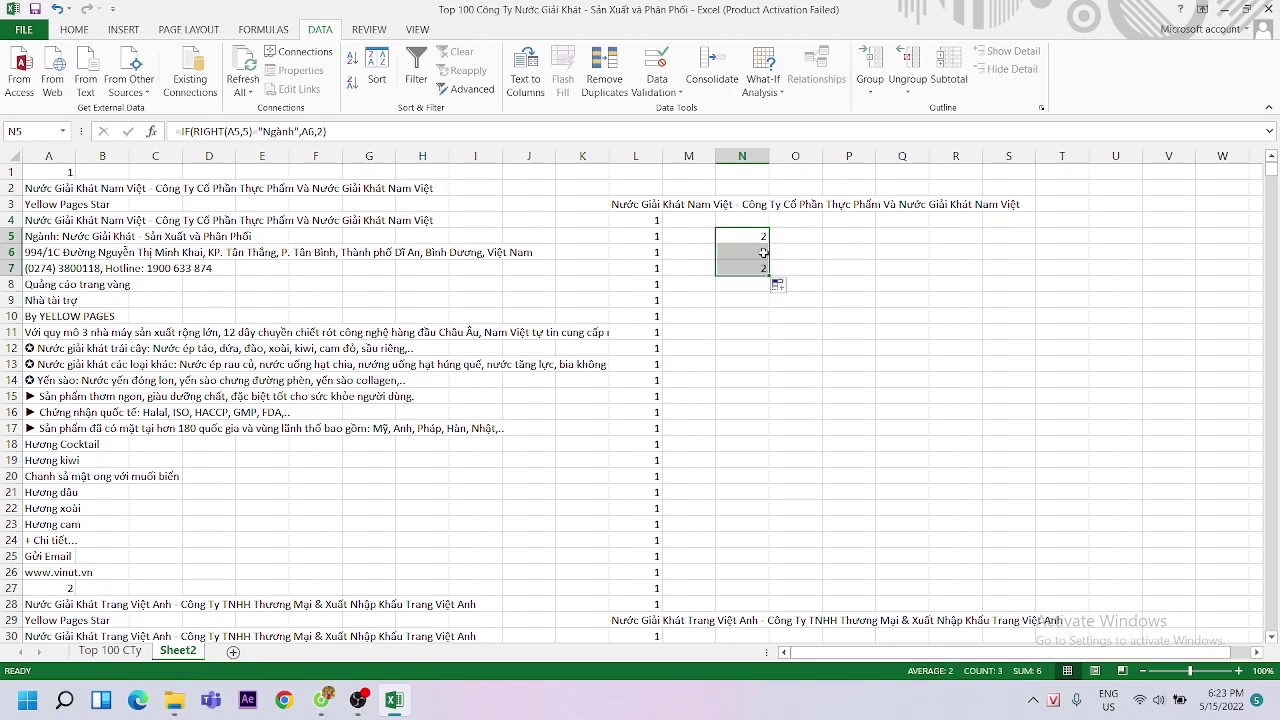
click(50, 236)
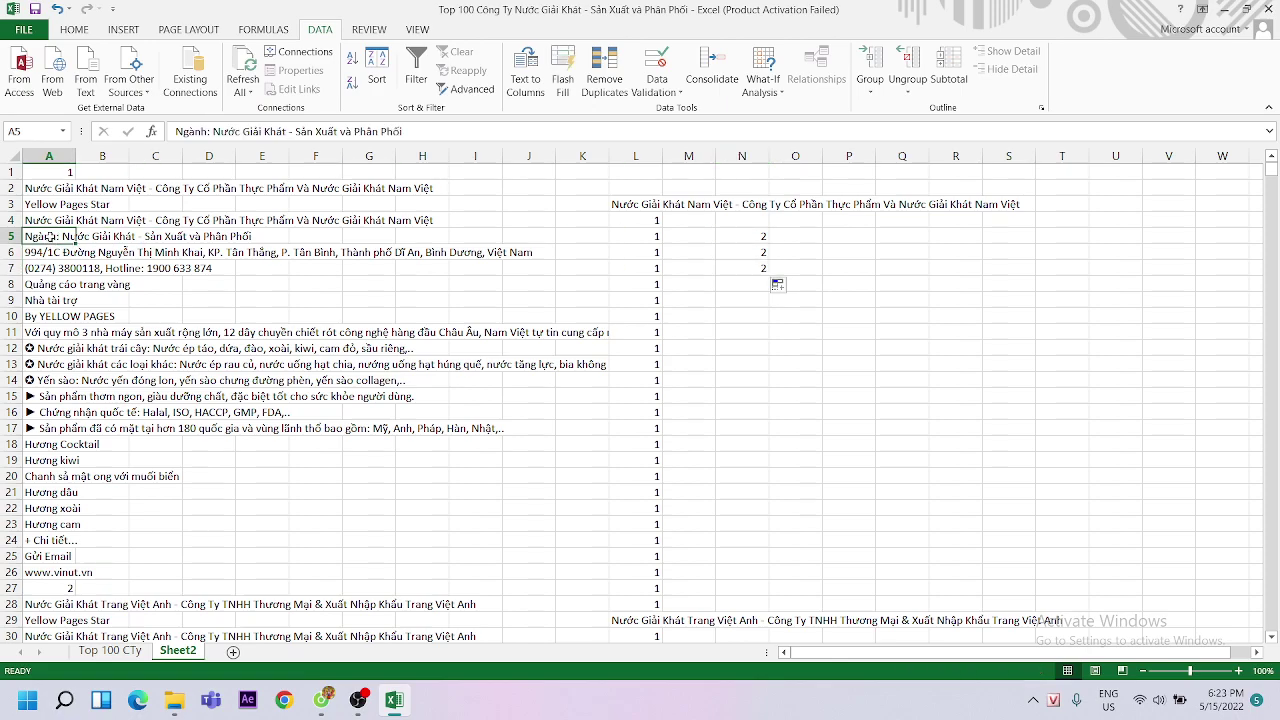
double_click(752, 236)
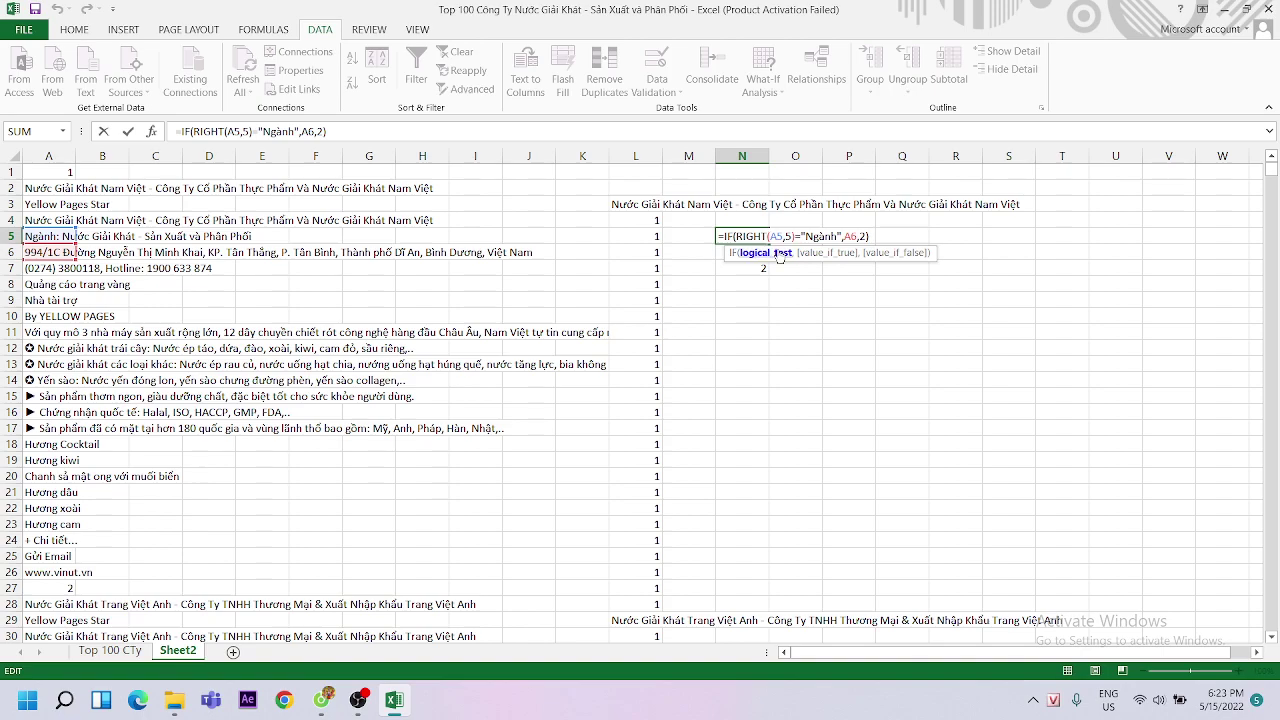
key(BackSpace)
key(BackSpace)
key(BackSpace)
key(BackSpace)
key(BackSpace)
text(l)
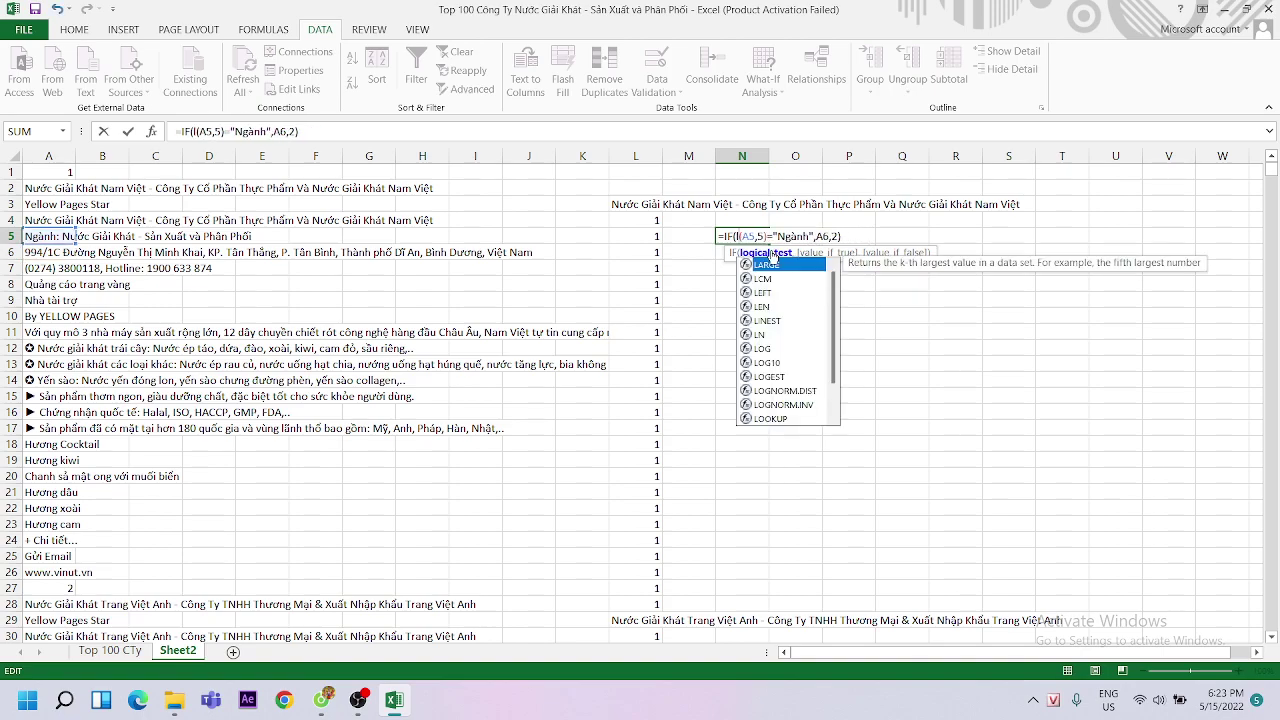
text(ê)
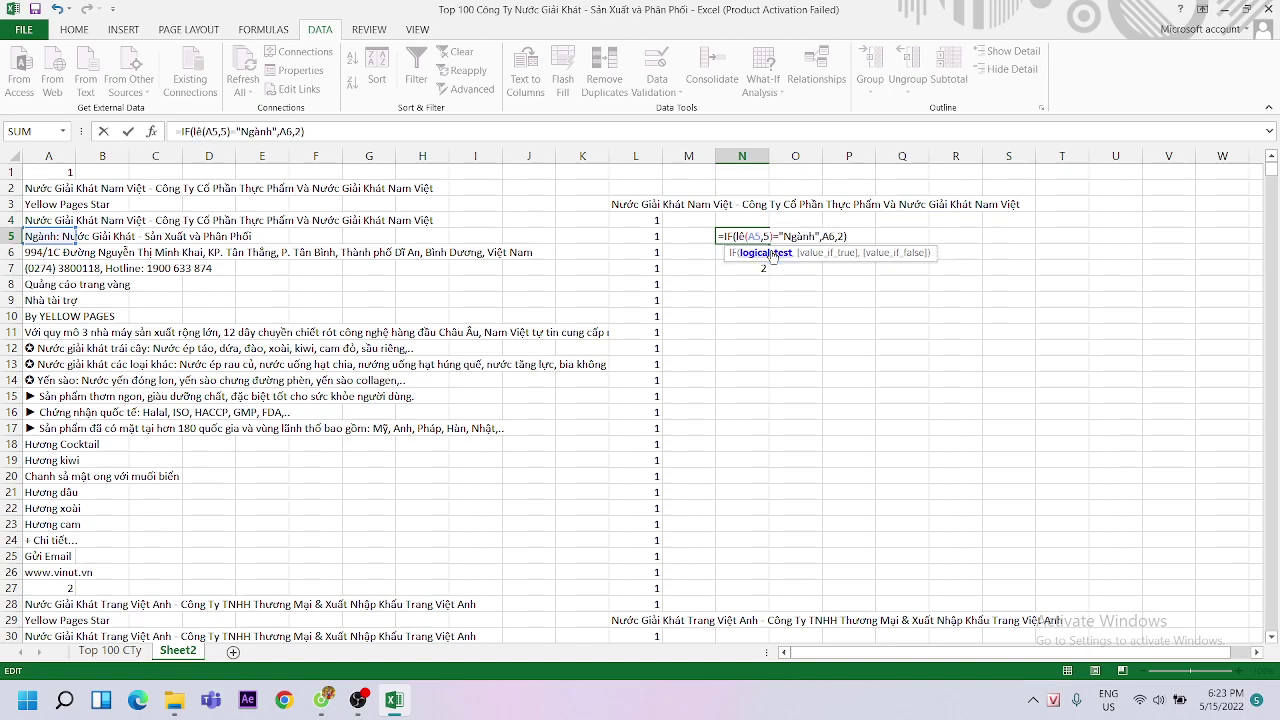
key(BackSpace)
text(e)
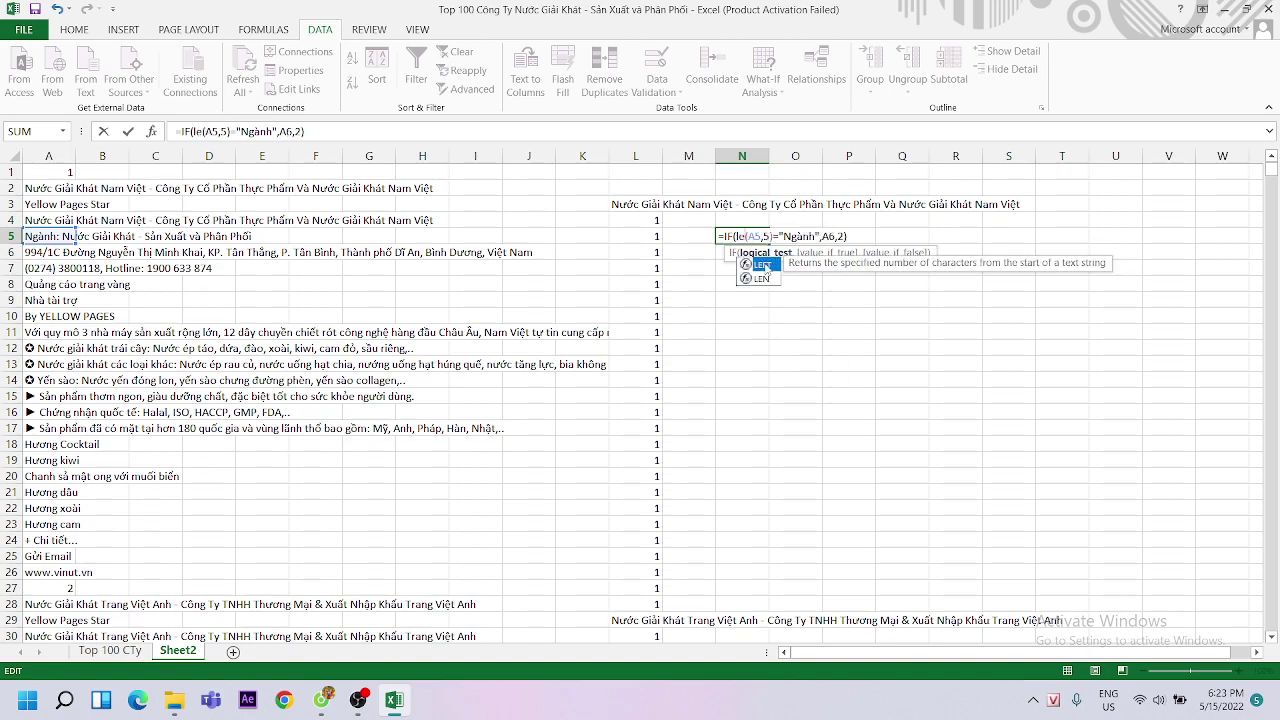
double_click(766, 266)
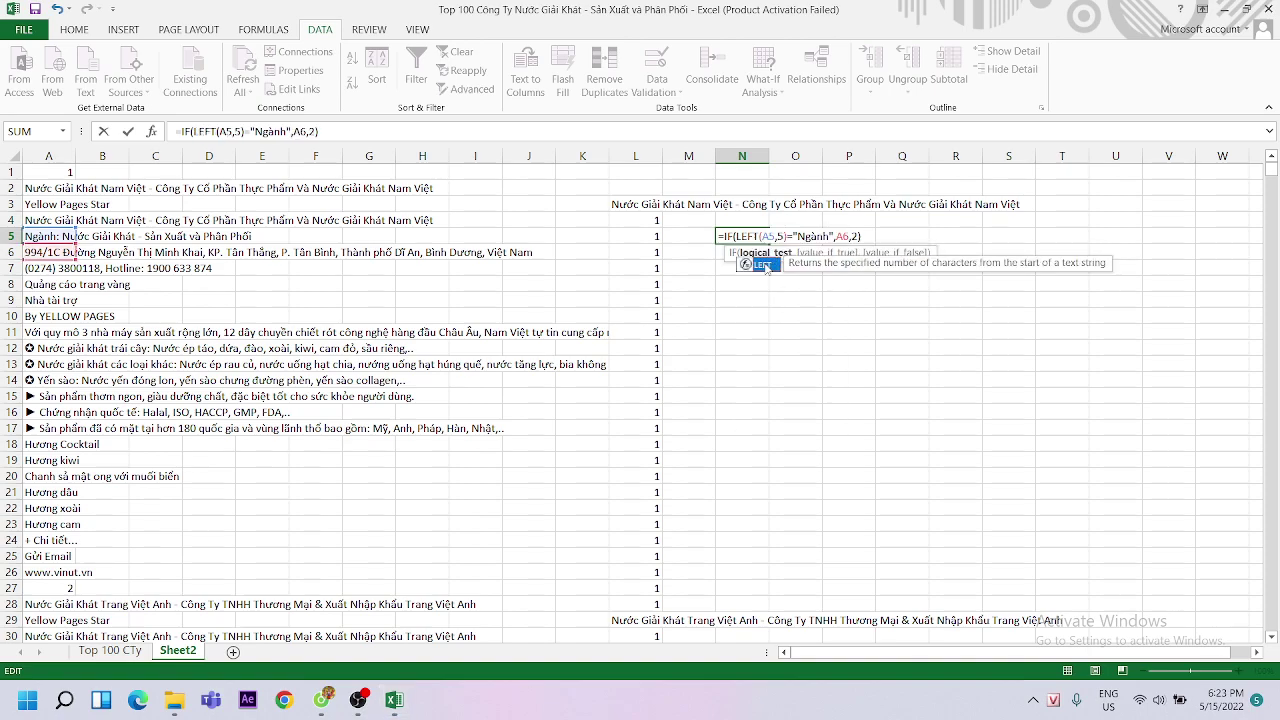
click(843, 237)
key(Return)
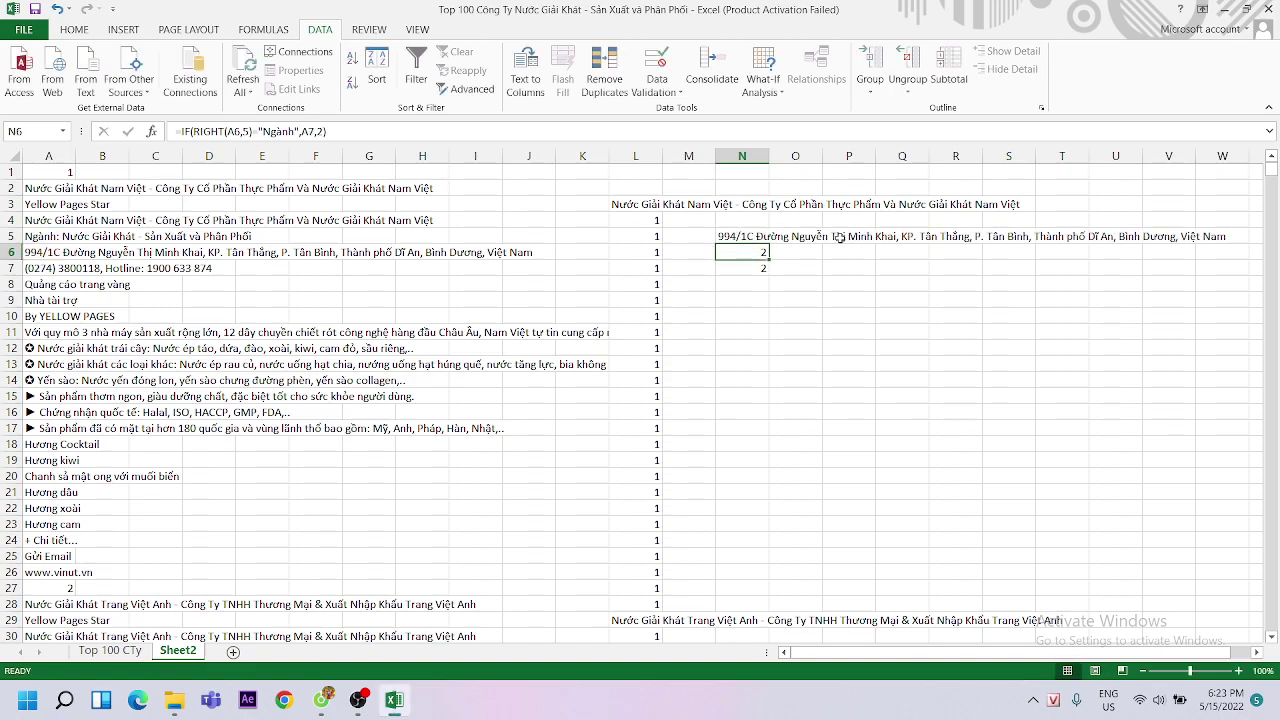
Fill N5's formula down column N to about row 1080
click(766, 233)
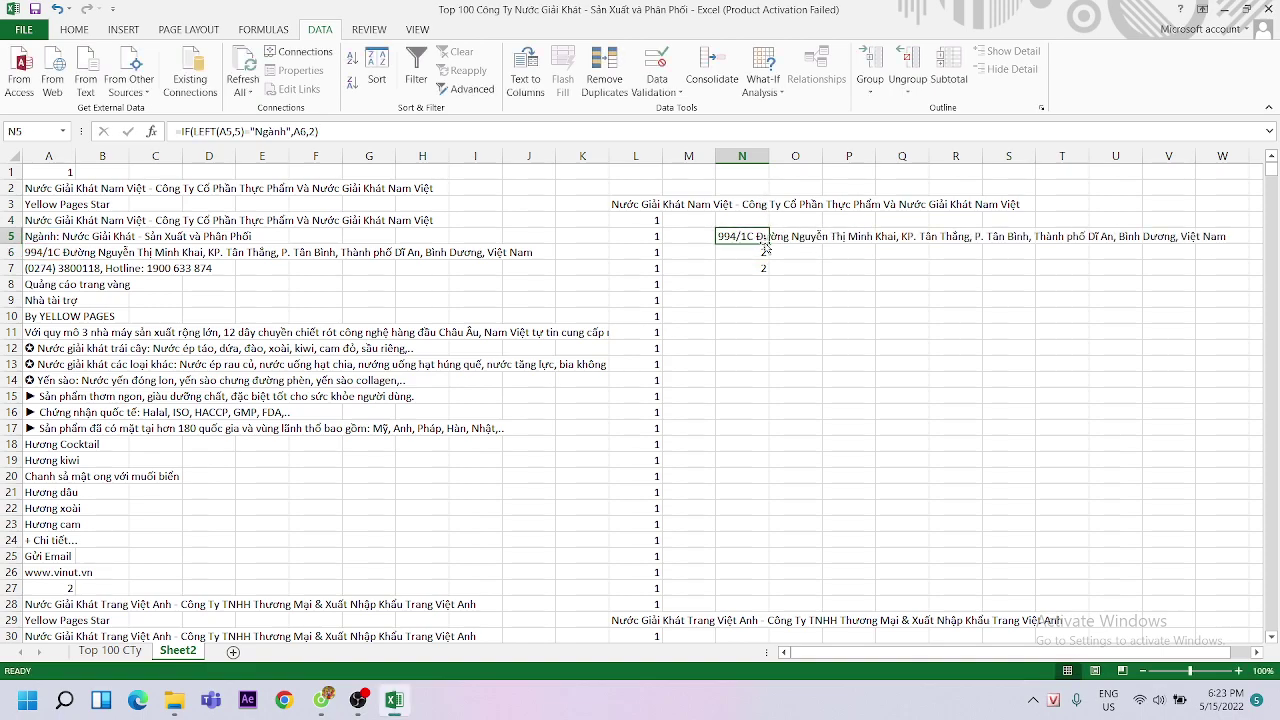
drag(769, 241, 785, 718)
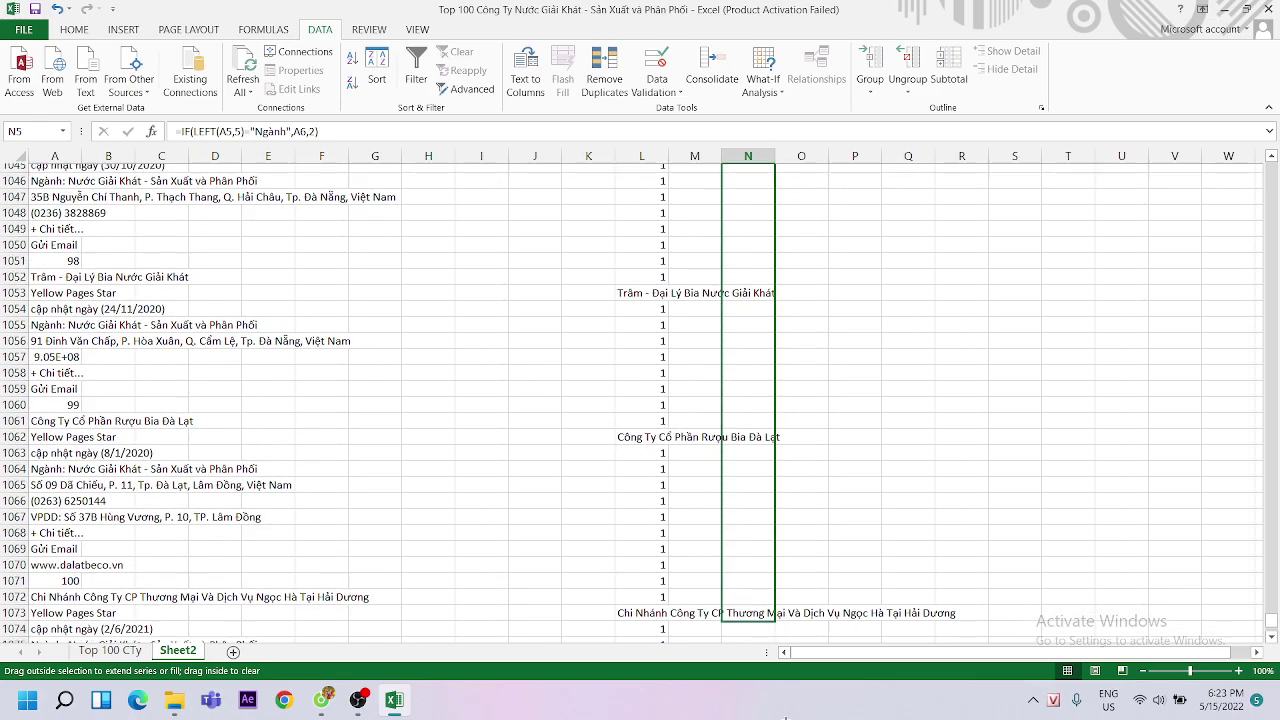
drag(785, 718, 778, 466)
scroll(769, 428, up, 4)
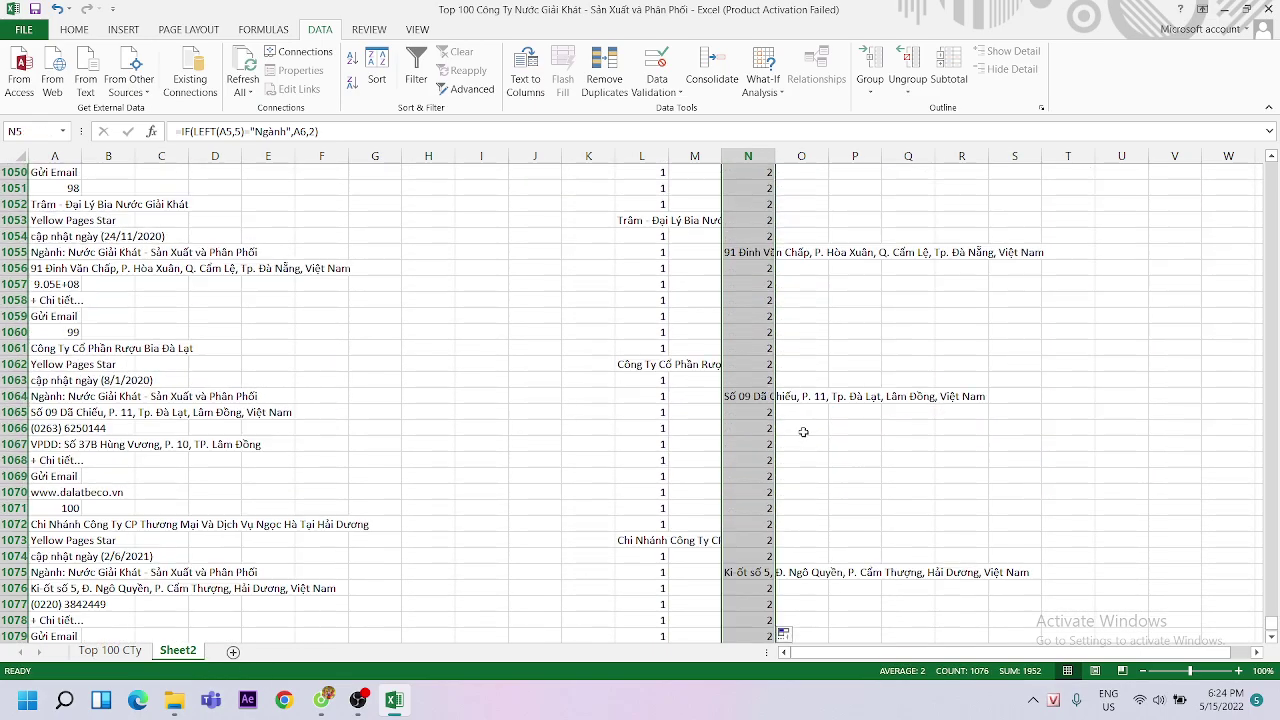
scroll(800, 434, up, 5)
drag(1271, 617, 1271, 165)
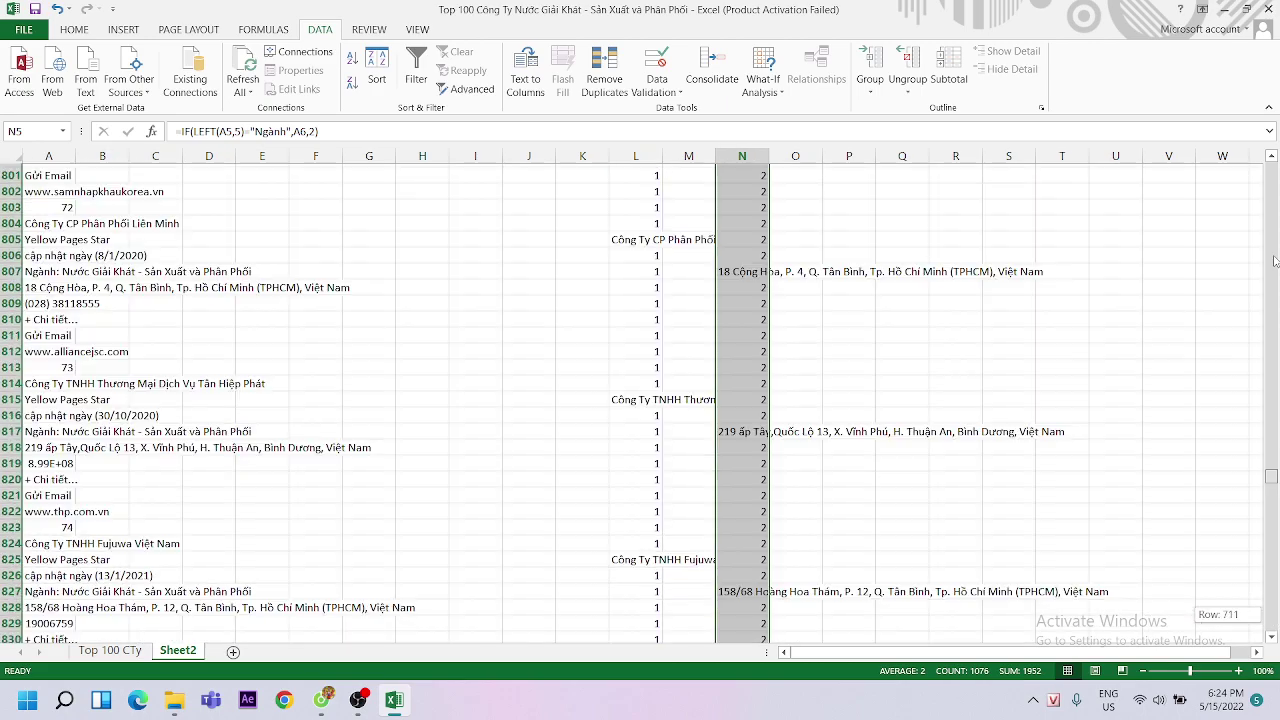
click(750, 207)
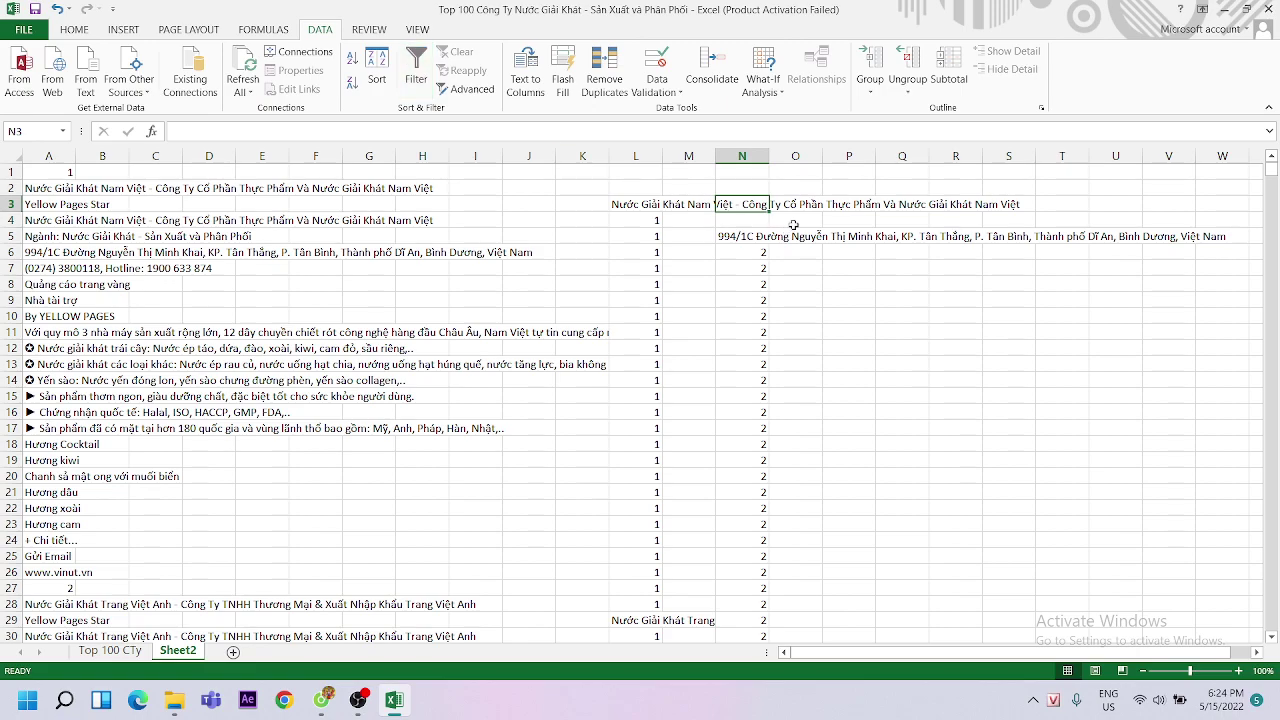
Filter column N to exclude blanks, leaving the 100 address rows
click(741, 156)
click(416, 70)
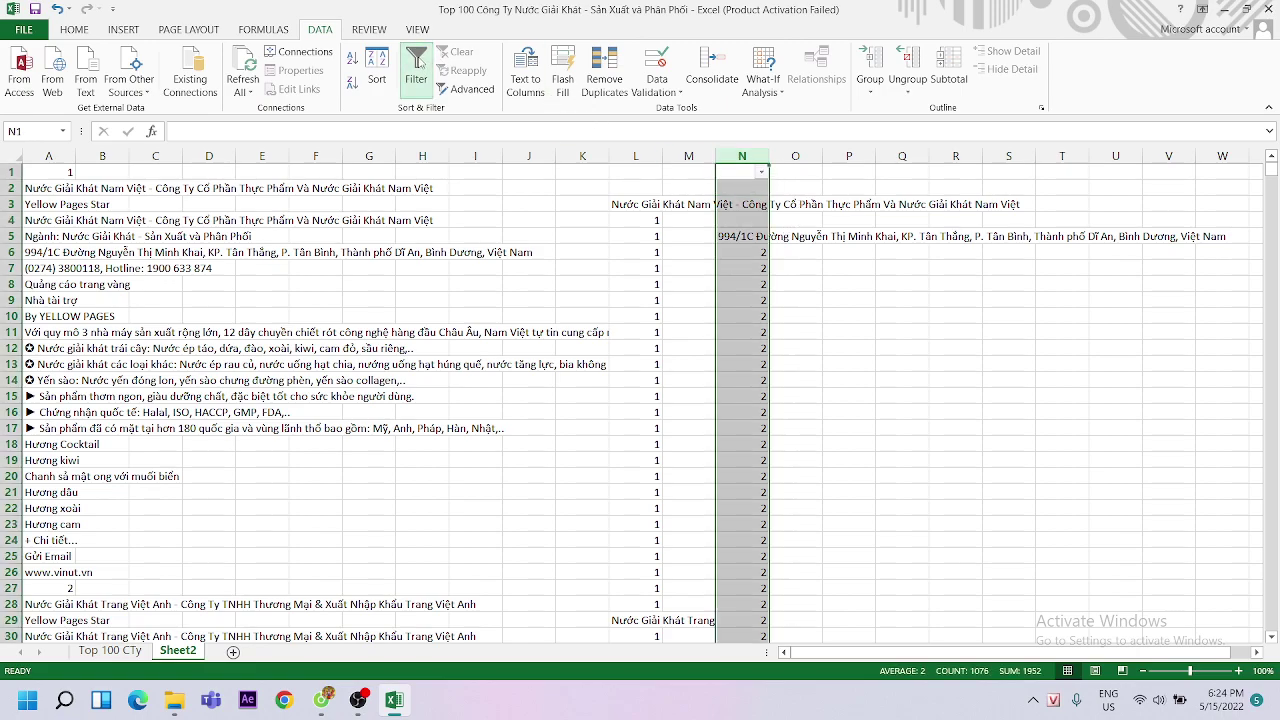
click(761, 174)
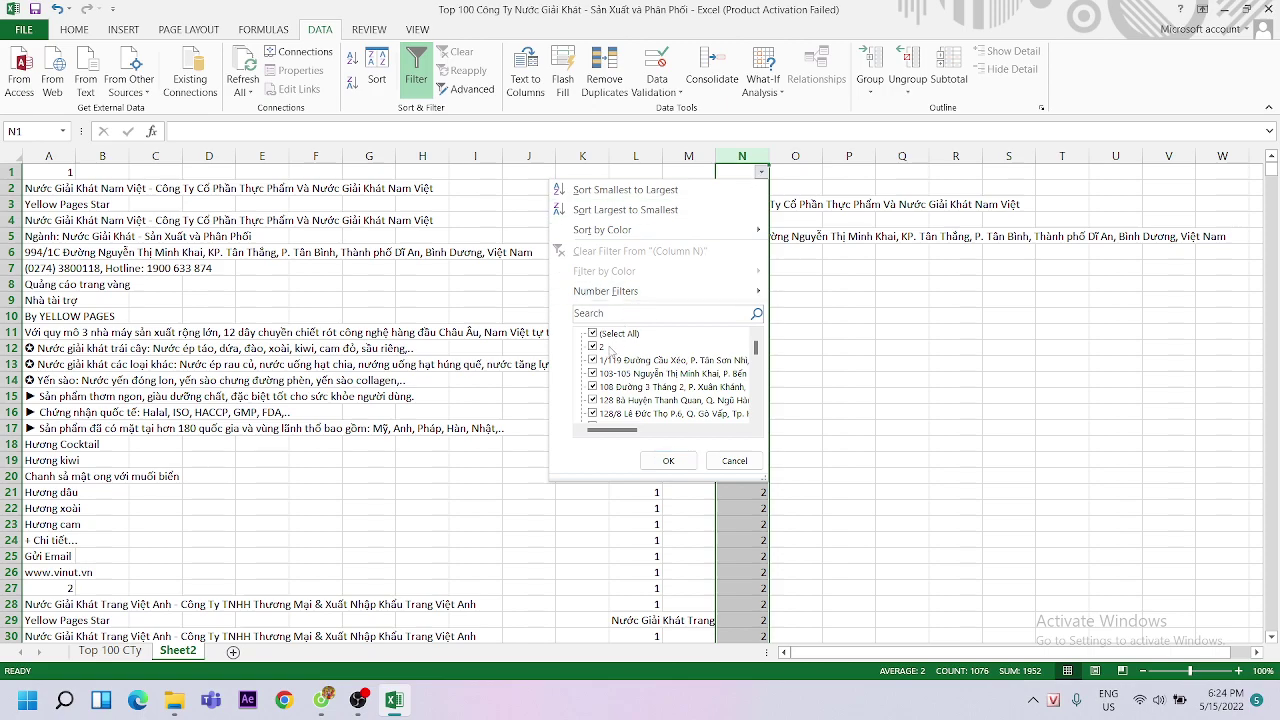
scroll(640, 372, down, 3)
scroll(645, 380, down, 5)
scroll(646, 387, down, 5)
scroll(645, 387, down, 5)
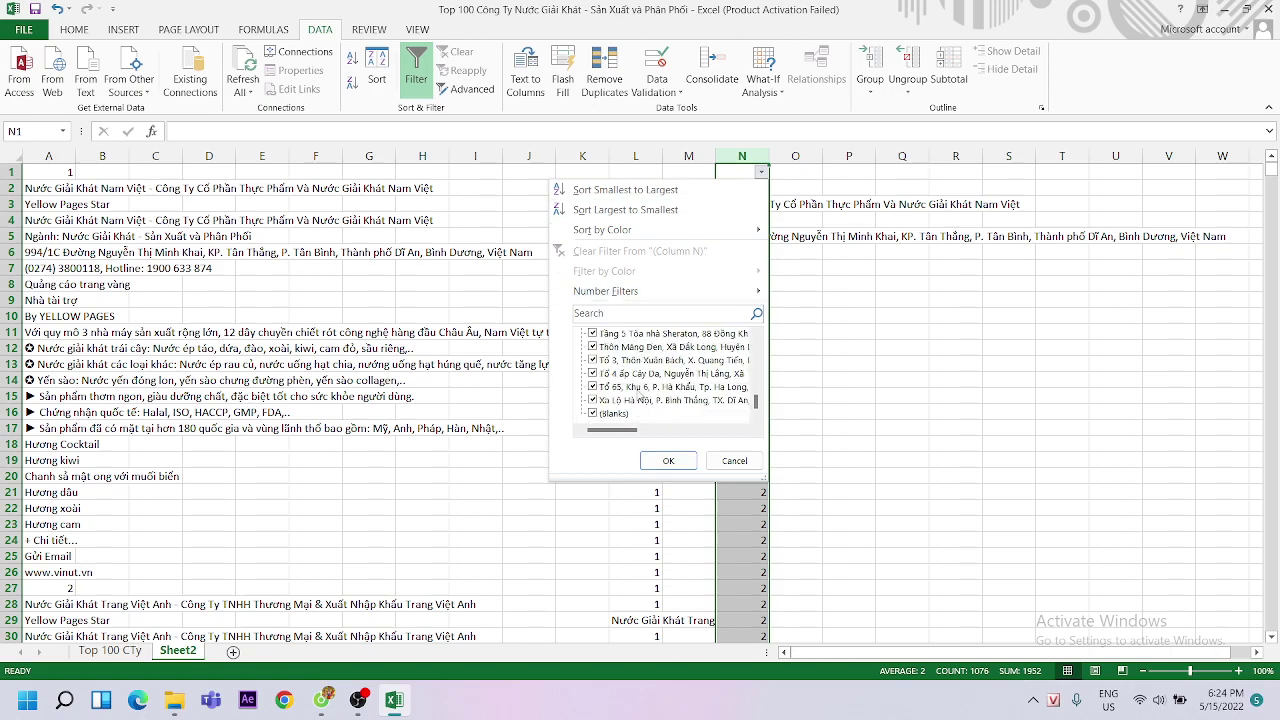
click(593, 413)
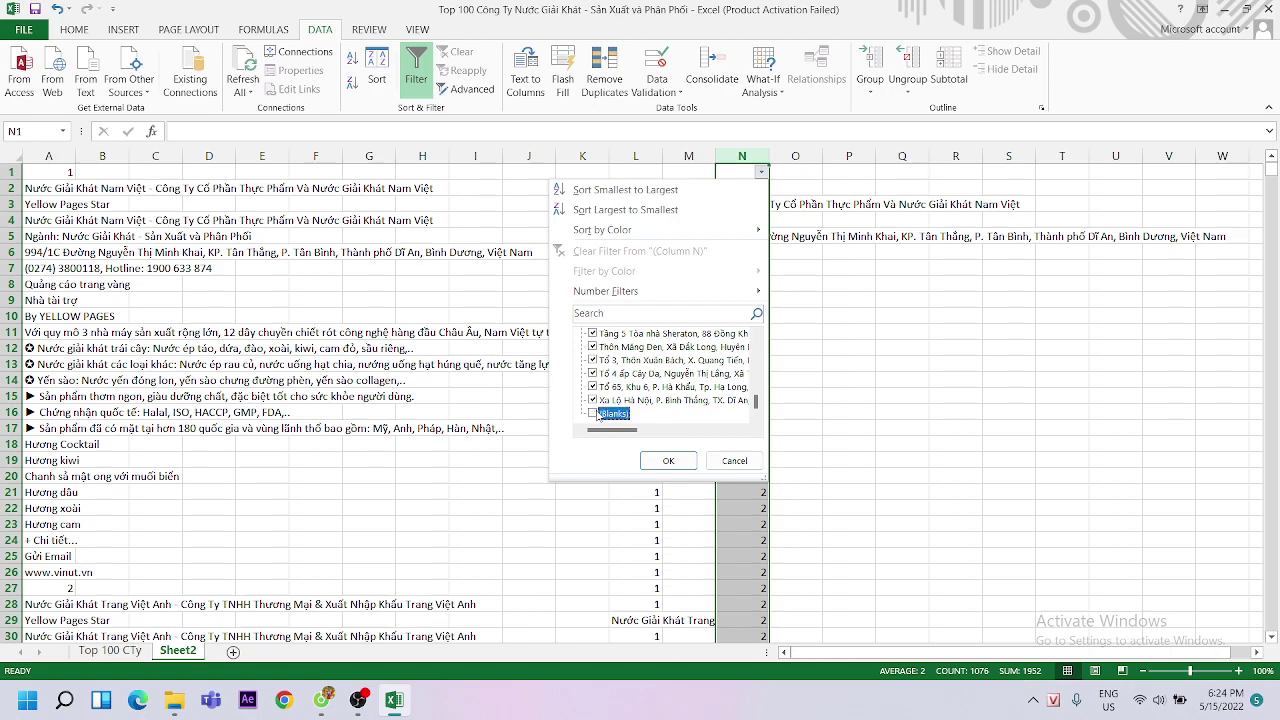
click(668, 461)
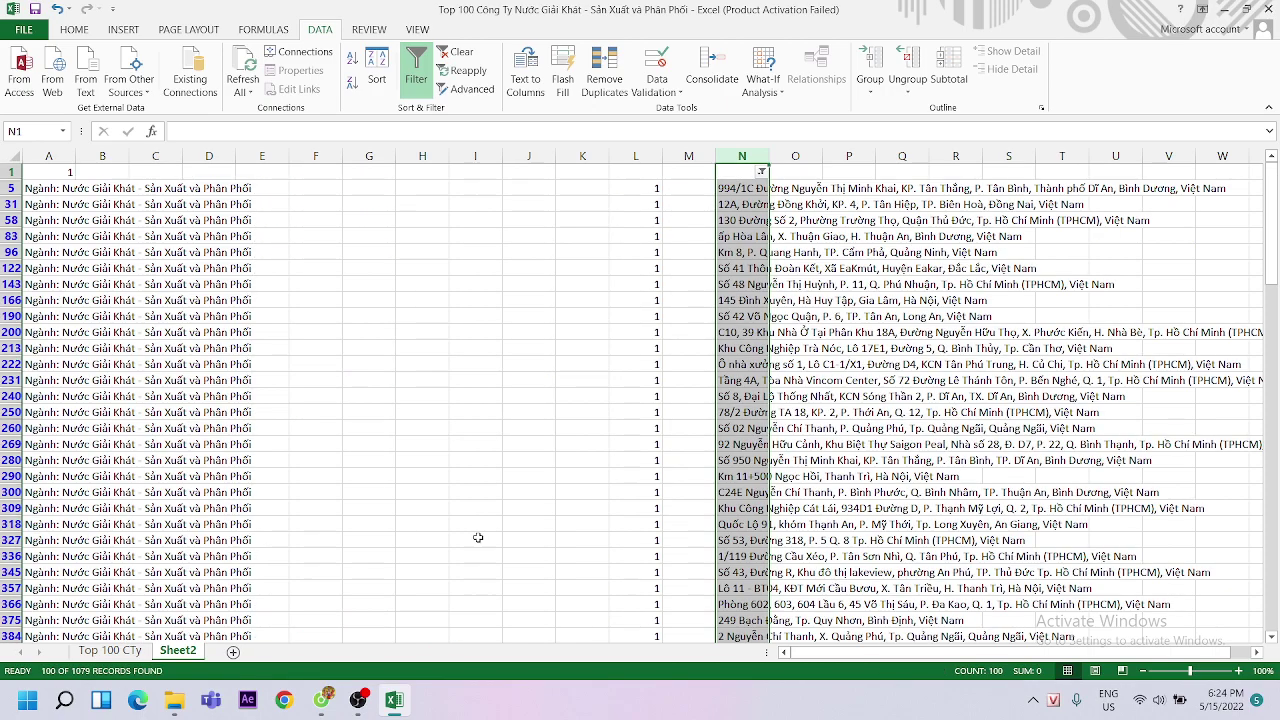
click(775, 221)
Copy the filtered addresses from N5 down to the end of the list
click(735, 190)
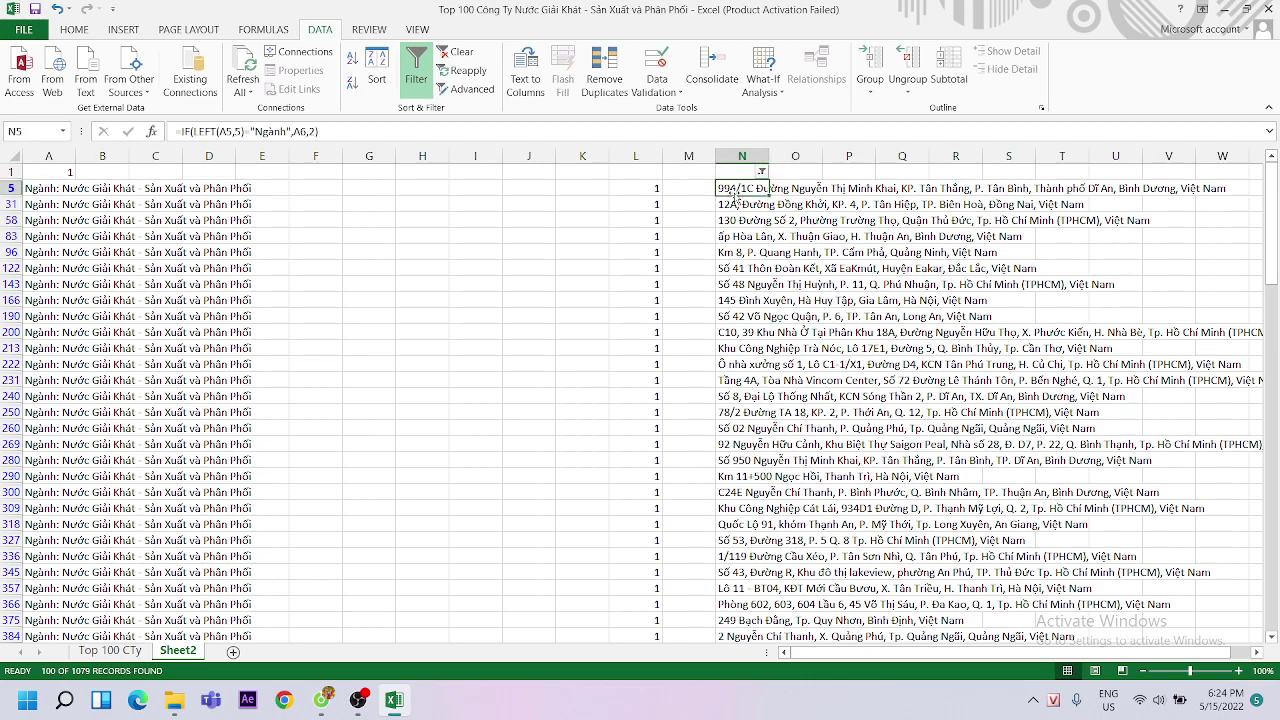
key(ctrl+shift+Down)
key(ctrl+c)
Paste the copied addresses into the Địa chỉ column of the Top 100 CTy sheet
click(110, 650)
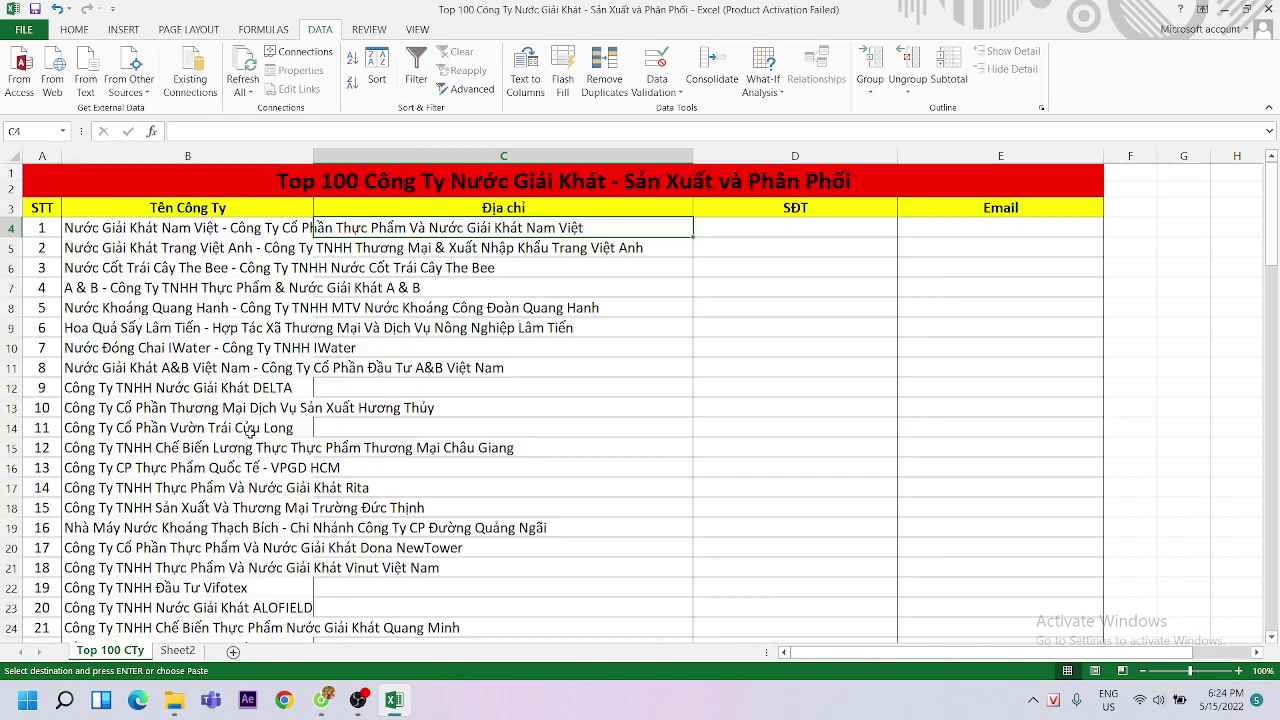
click(370, 302)
click(367, 280)
click(362, 230)
key(ctrl+v)
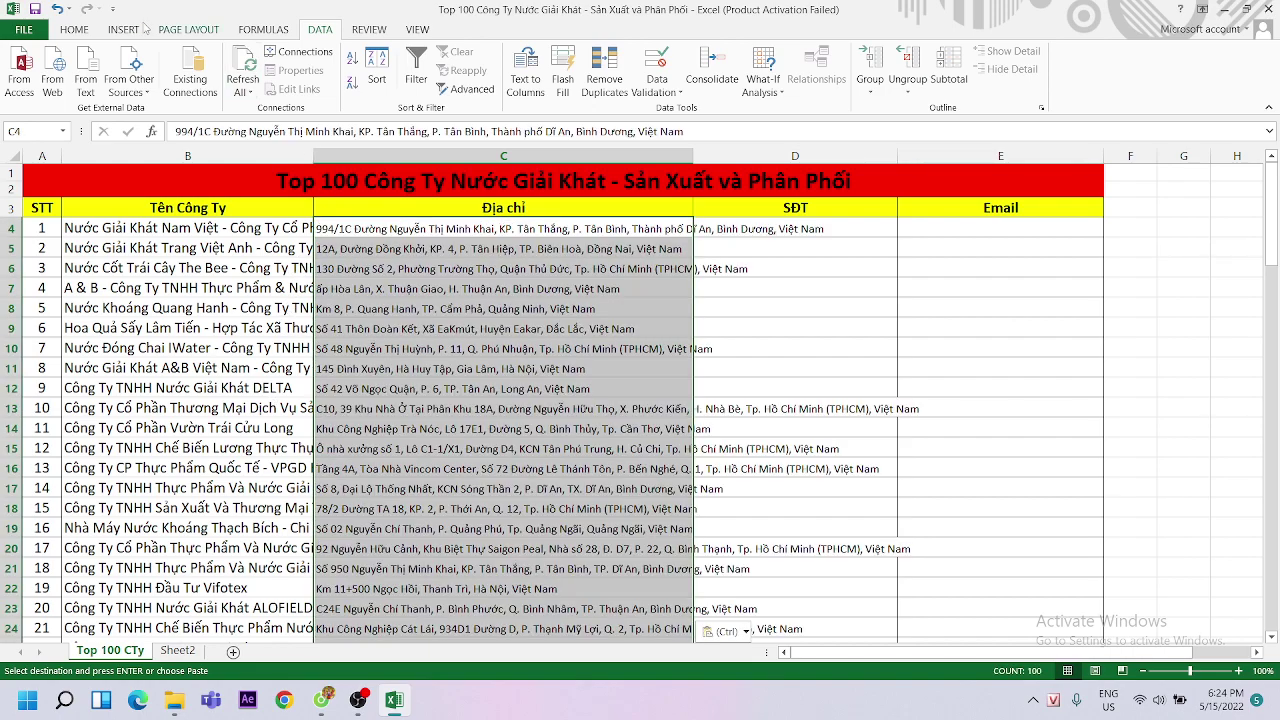
Enlarge the pasted addresses' font size by a couple of steps
click(76, 30)
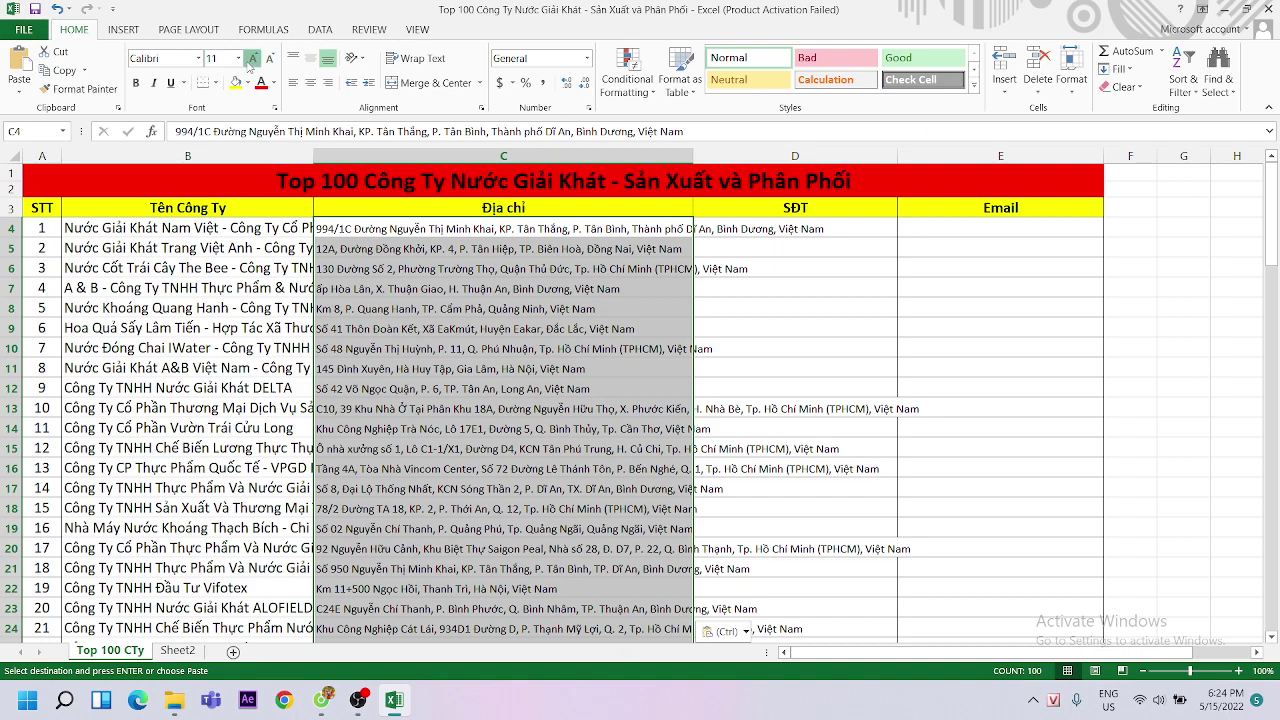
click(251, 60)
click(251, 60)
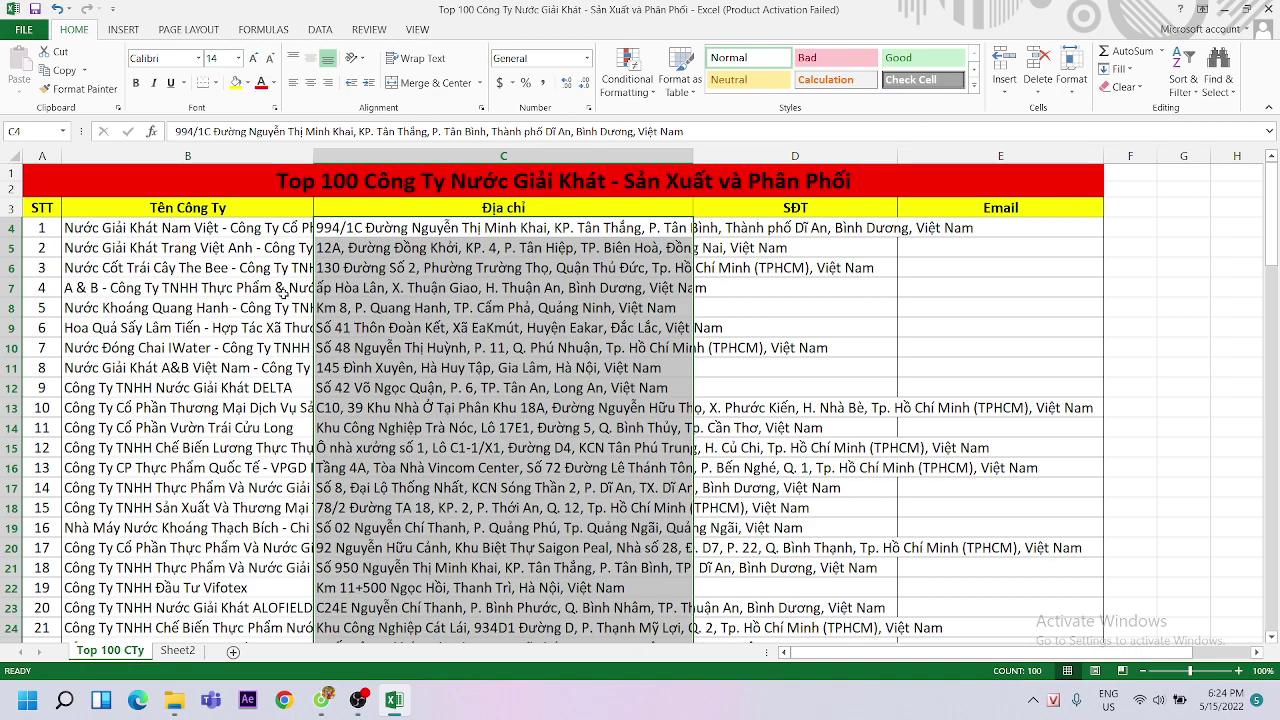
click(286, 312)
Scroll through the table to confirm the list ends at company 100
click(190, 272)
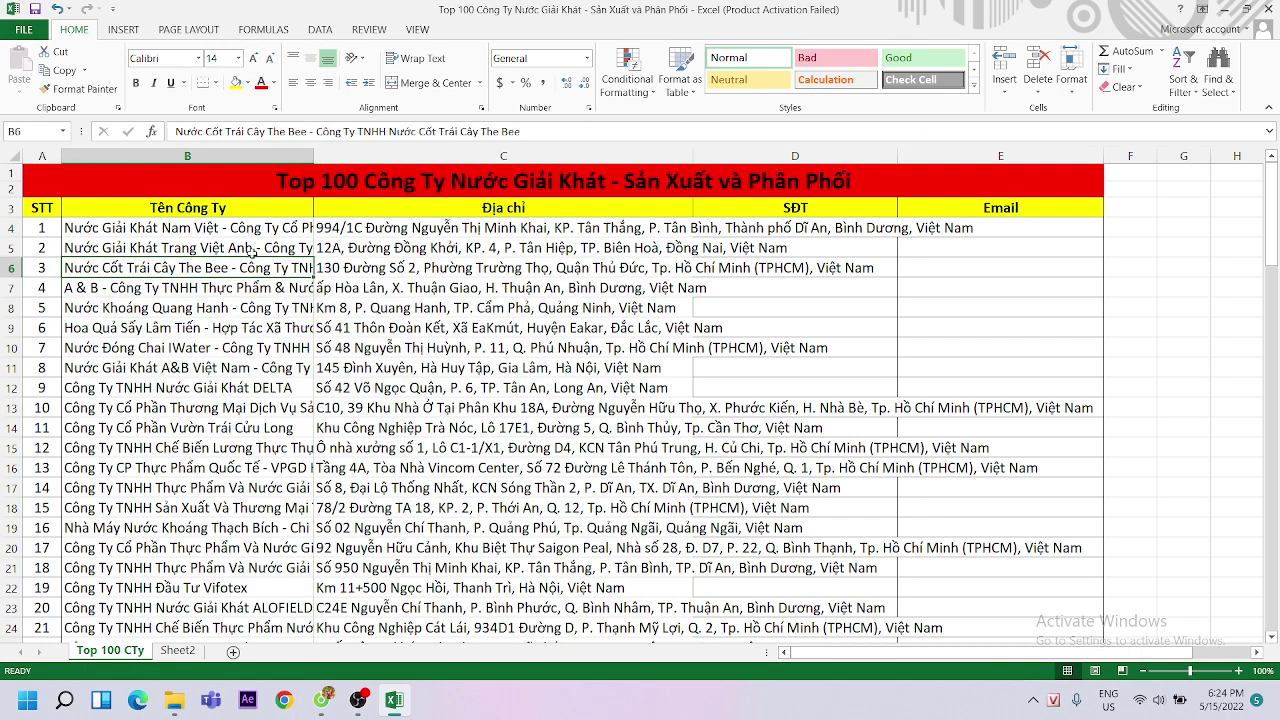
scroll(151, 260, down, 2)
scroll(200, 250, up, 2)
drag(312, 158, 704, 158)
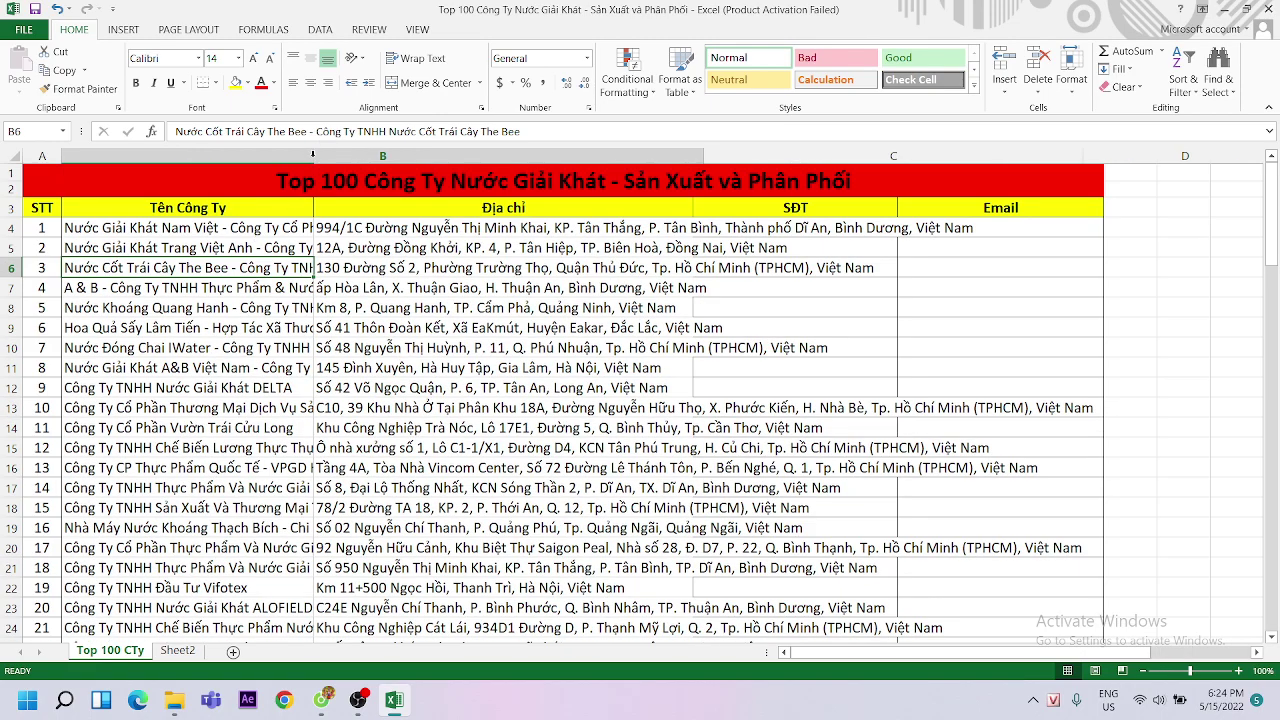
scroll(180, 318, down, 3)
scroll(178, 318, down, 6)
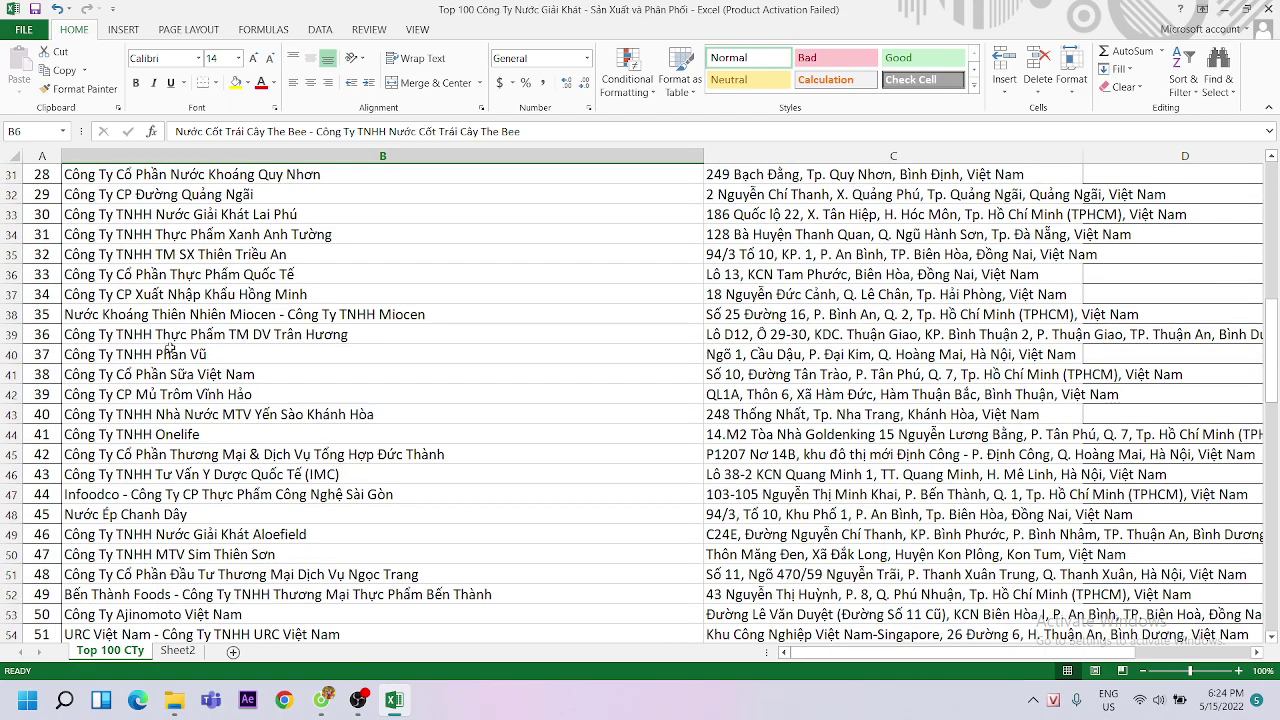
scroll(138, 331, down, 6)
scroll(140, 335, down, 5)
scroll(144, 345, down, 4)
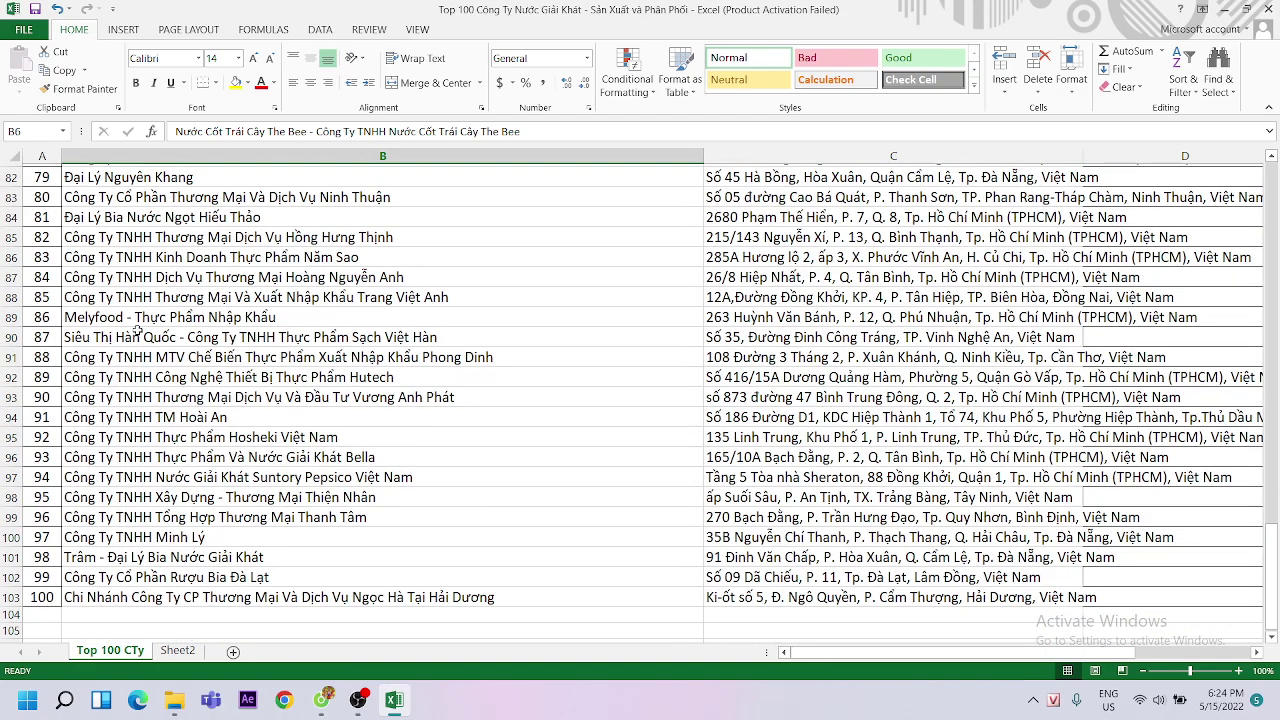
scroll(148, 352, down, 2)
click(435, 532)
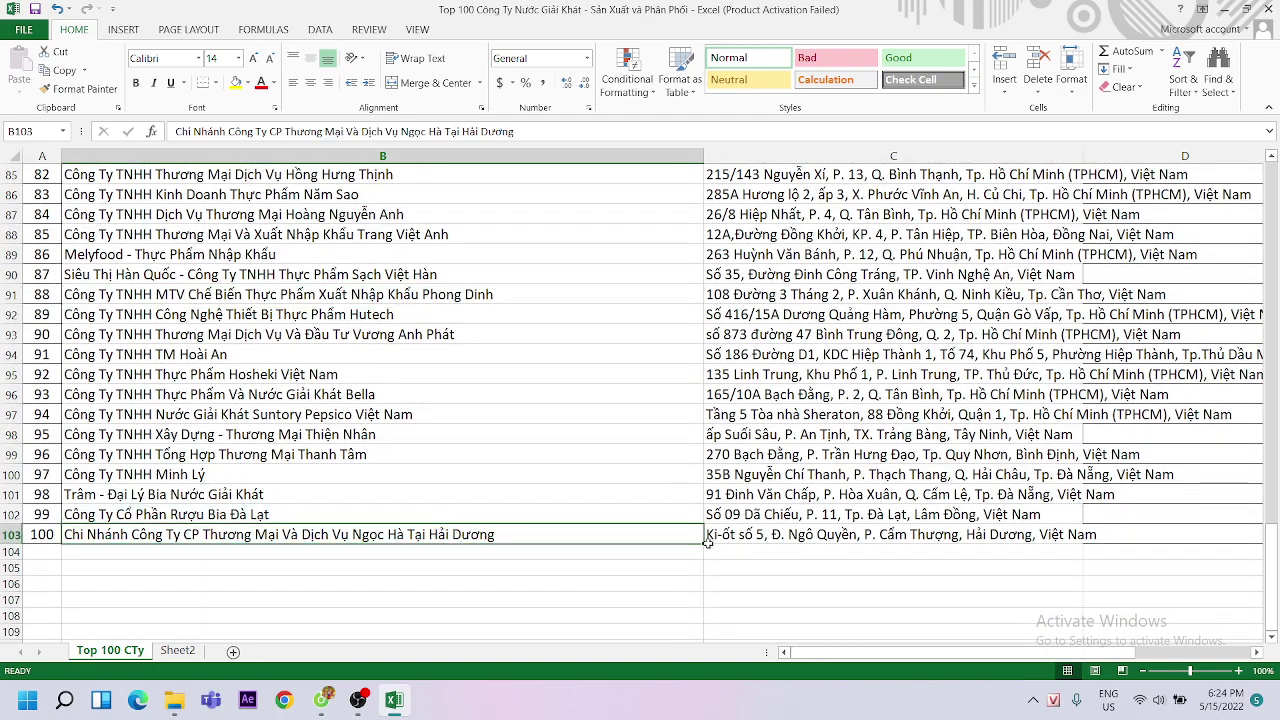
click(786, 518)
scroll(788, 524, up, 8)
scroll(900, 420, up, 9)
scroll(1040, 316, up, 8)
scroll(1045, 312, up, 3)
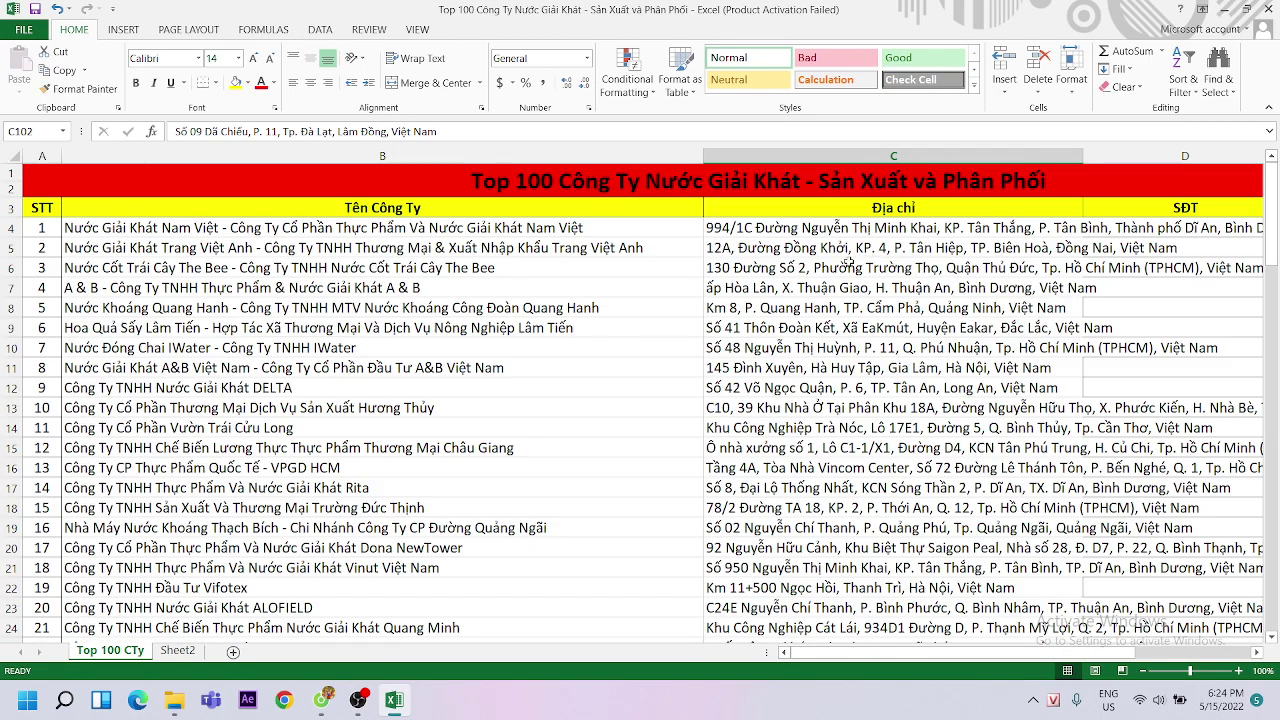
AutoFit column C's width to the full addresses and review them
click(848, 264)
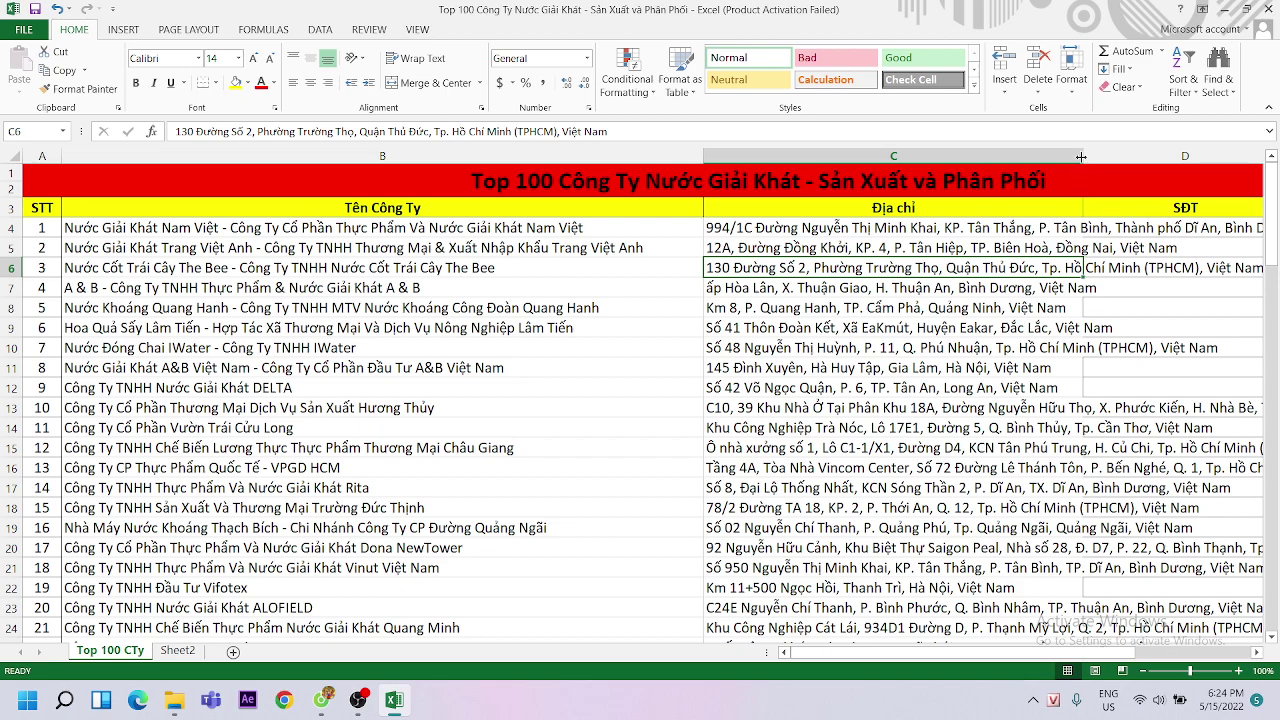
double_click(1082, 155)
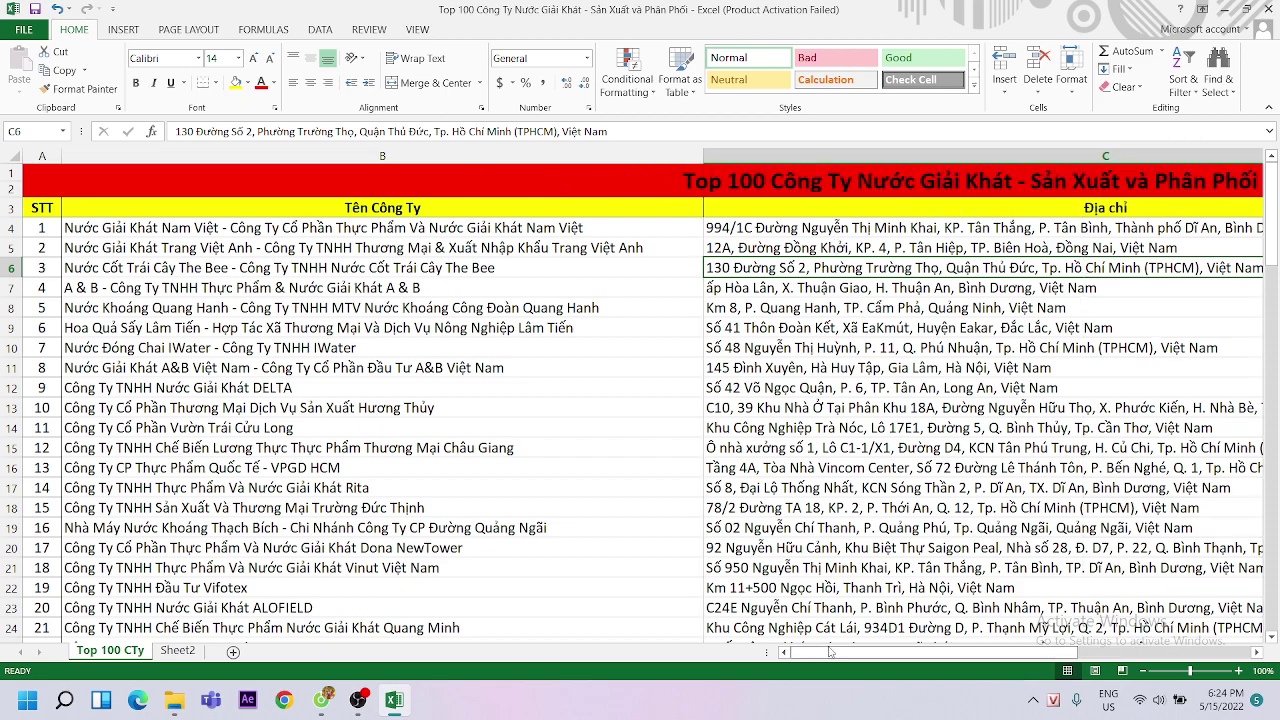
click(960, 388)
click(760, 230)
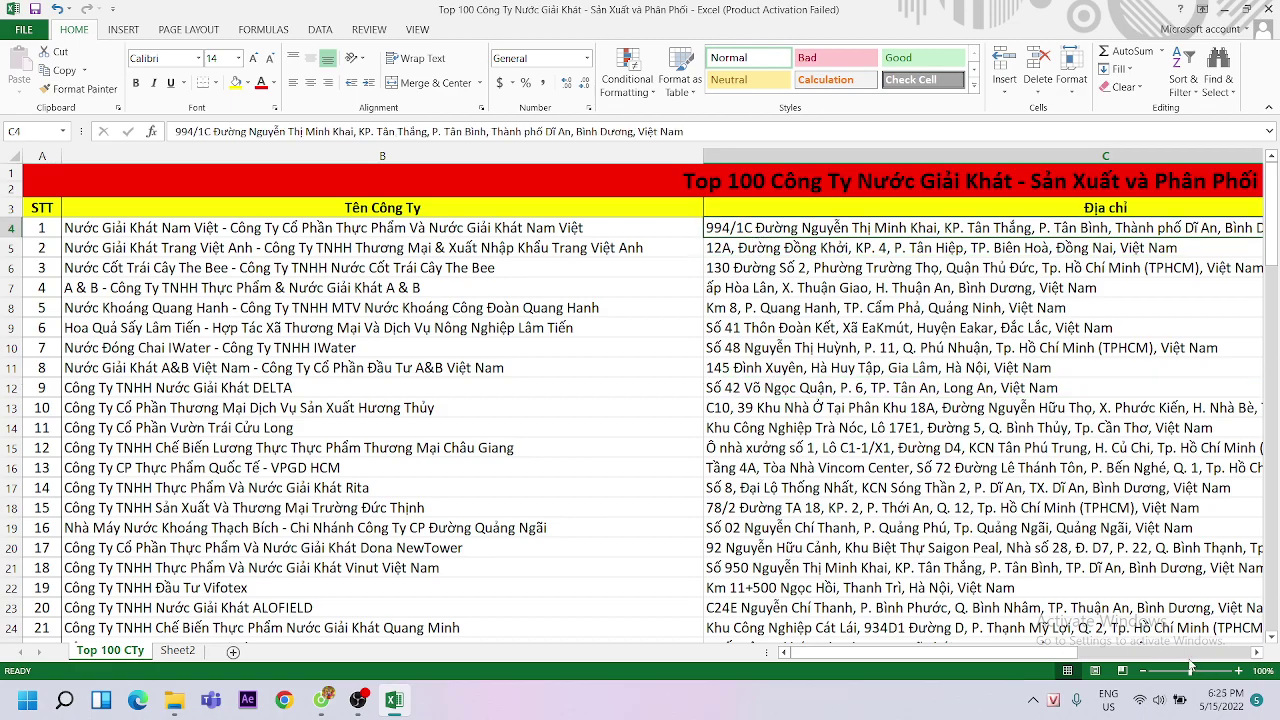
scroll(879, 536, right, 5)
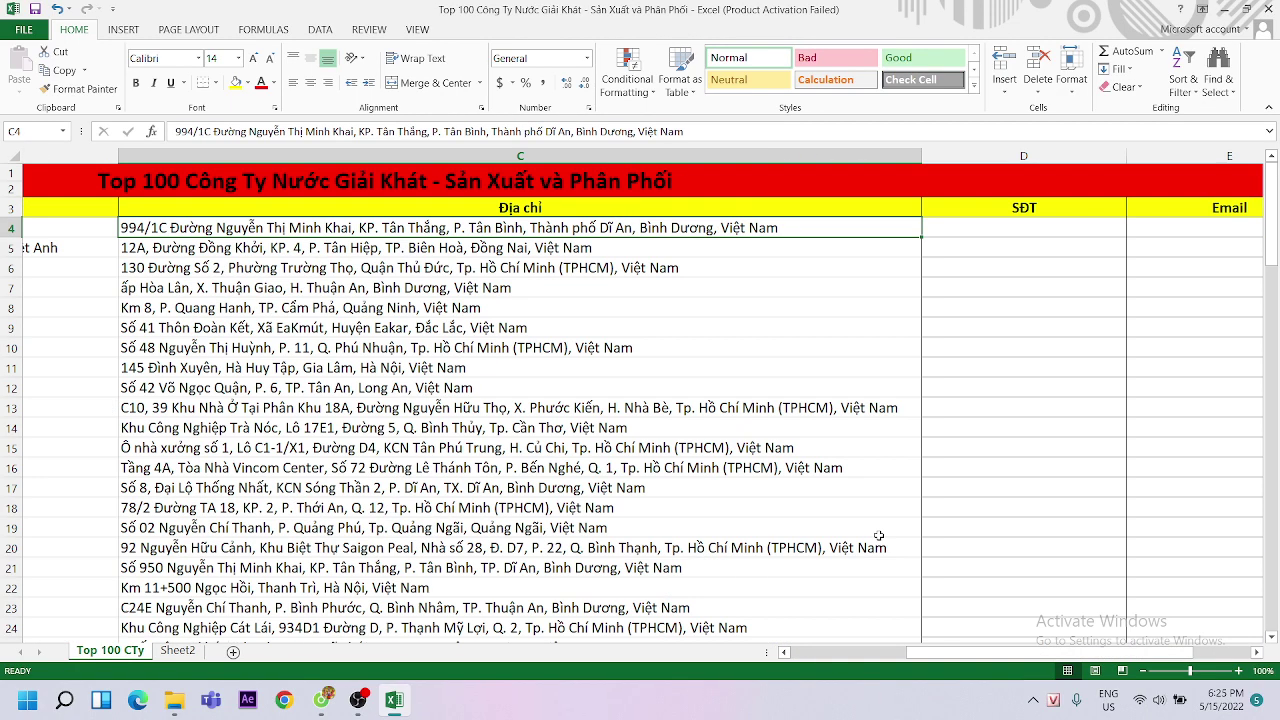
scroll(879, 536, right, 2)
scroll(85, 276, down, 4)
scroll(85, 276, down, 7)
scroll(85, 276, down, 4)
scroll(85, 276, down, 6)
scroll(86, 275, down, 11)
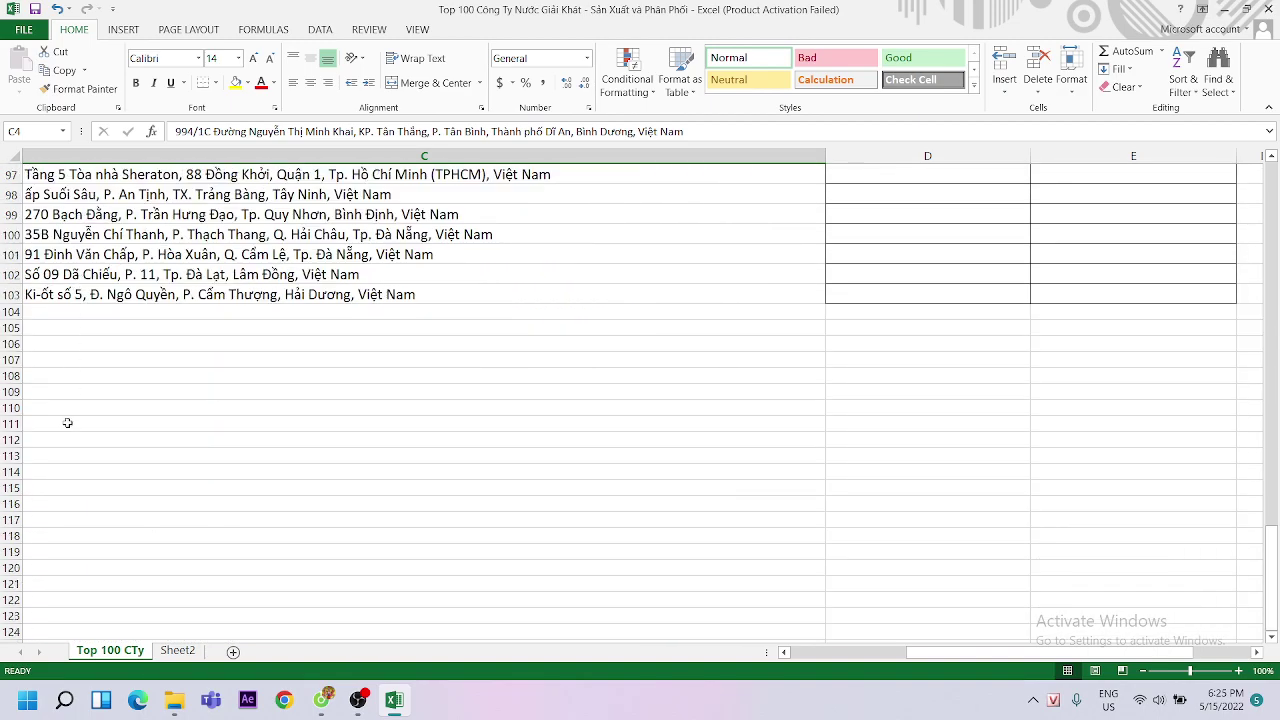
scroll(67, 423, up, 5)
drag(1270, 560, 1270, 172)
click(652, 347)
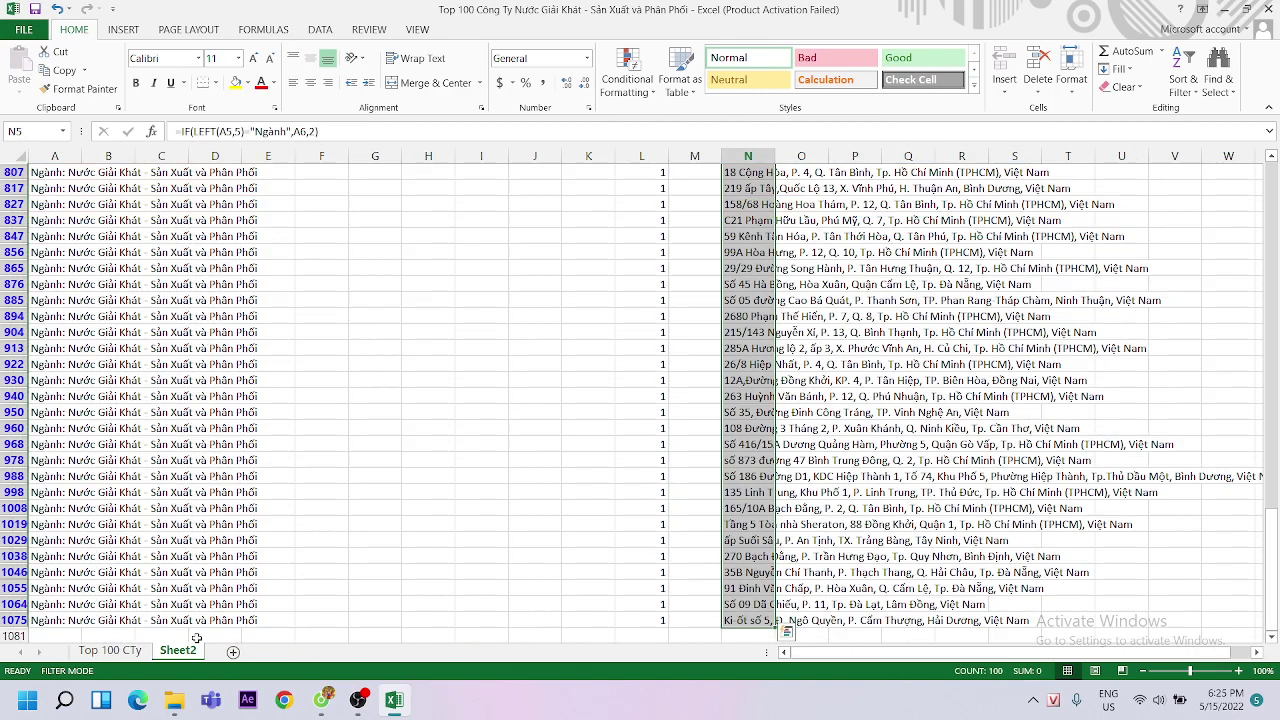
Switch to Sheet2 and turn off its column filter
click(178, 650)
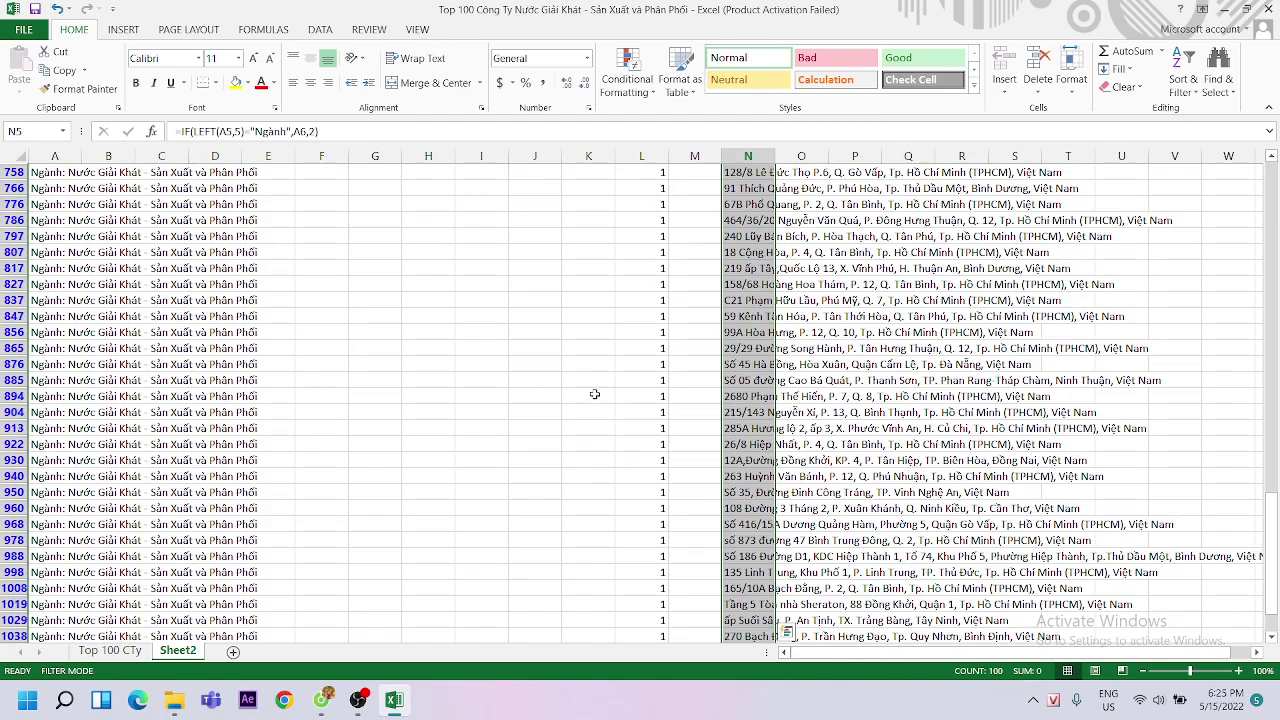
scroll(568, 394, up, 2)
click(320, 29)
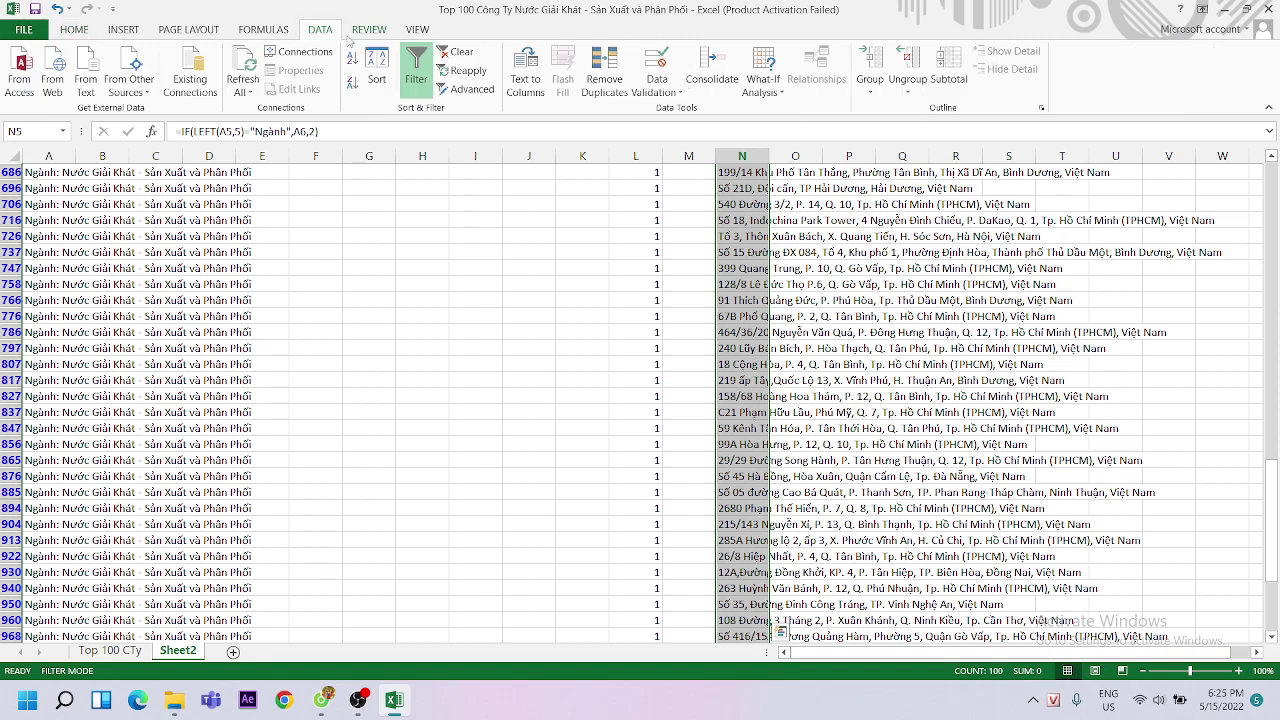
click(416, 70)
drag(1274, 466, 1200, 137)
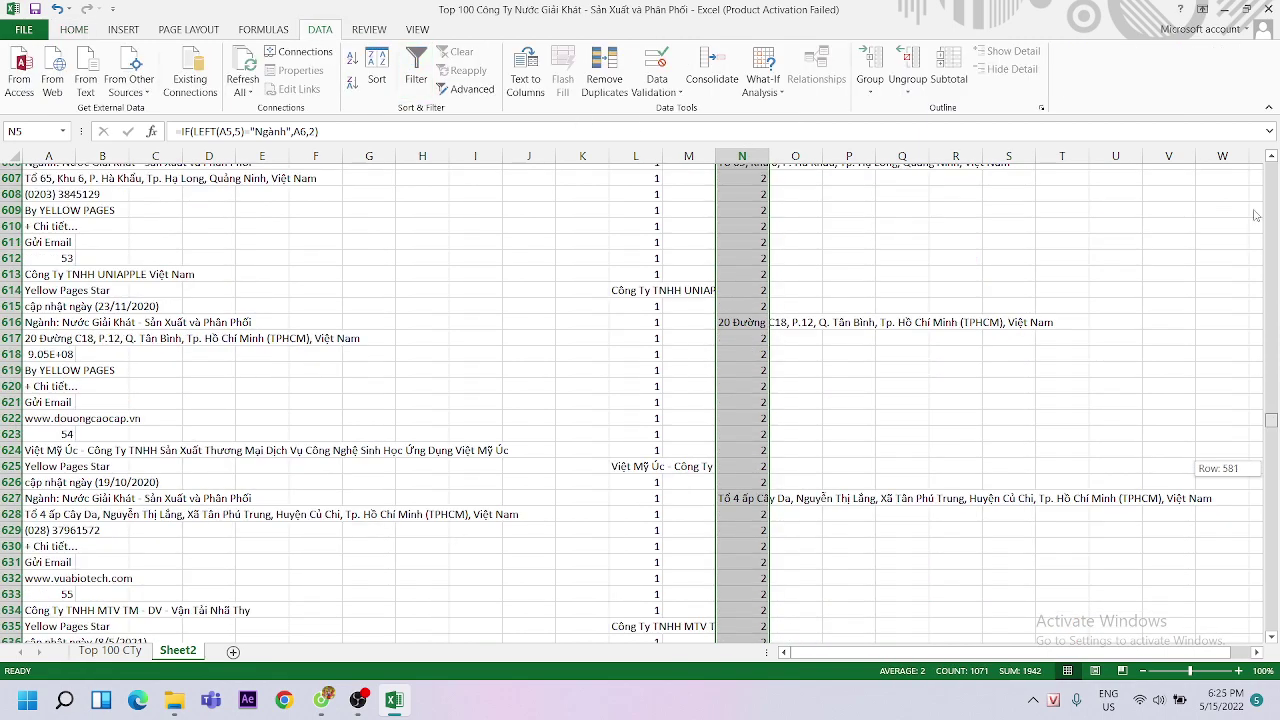
Compare the industry line in A5 with the phone number line in A7
click(150, 236)
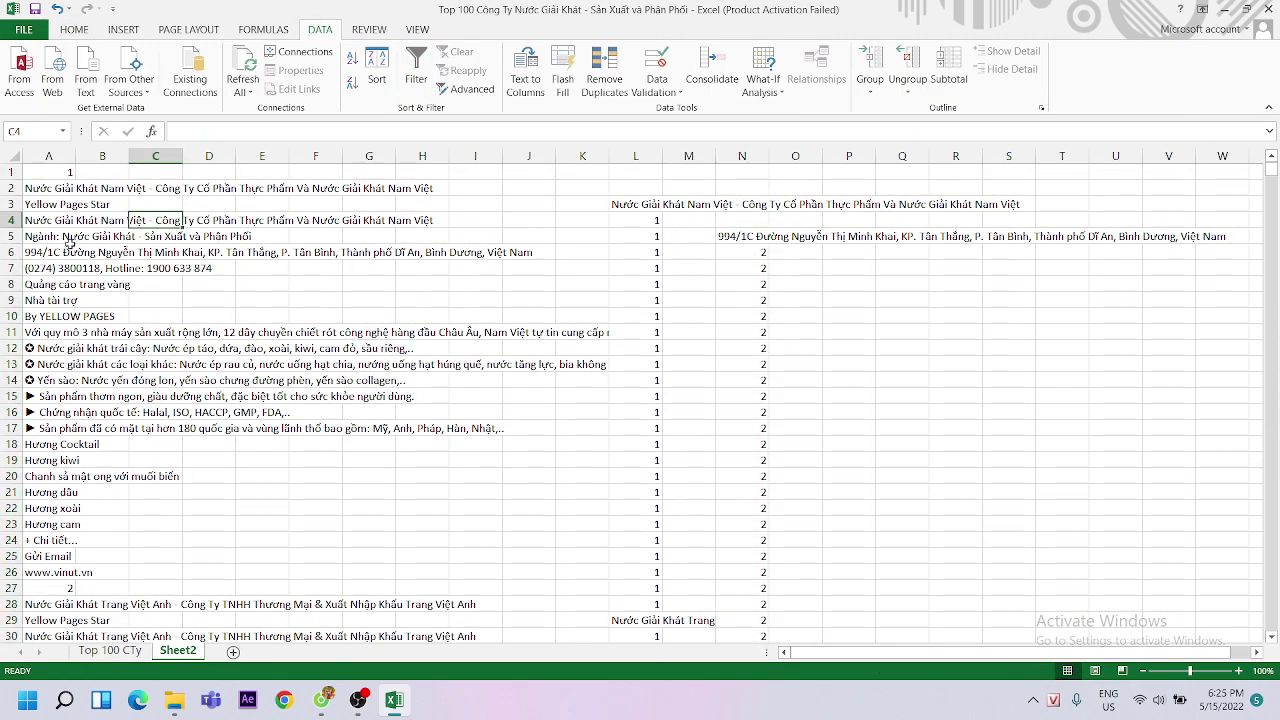
click(36, 240)
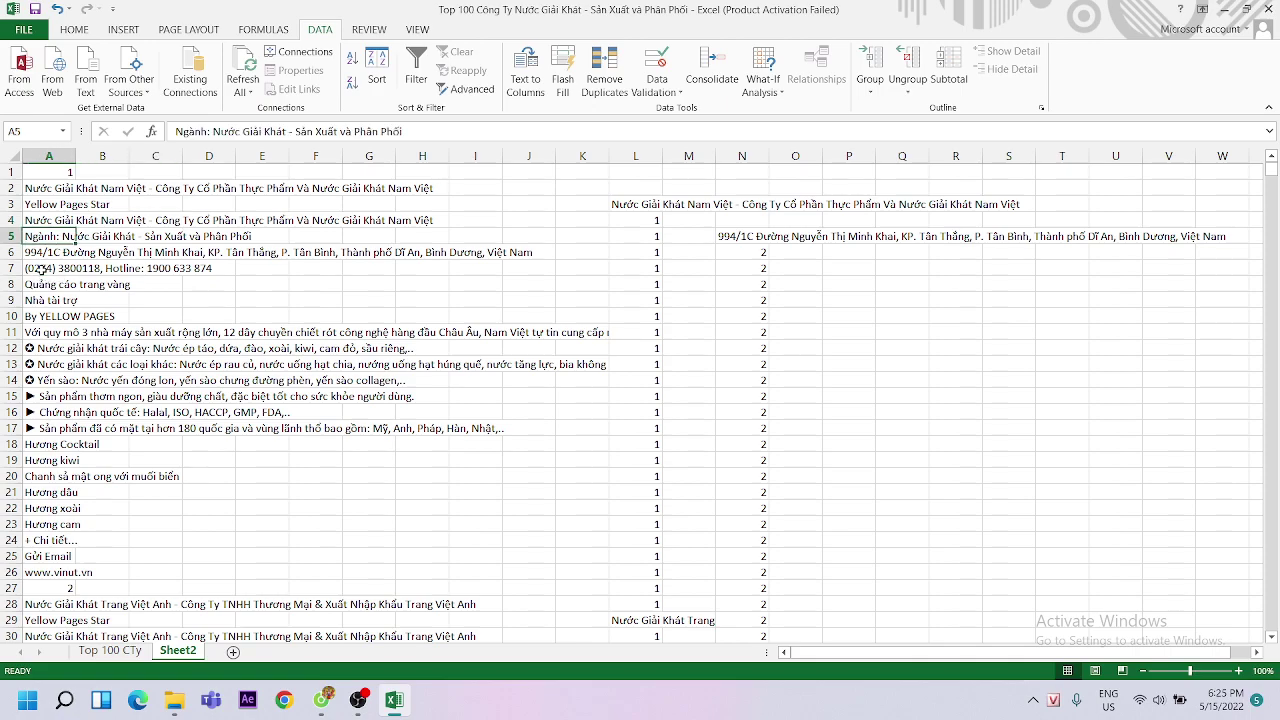
click(40, 268)
click(36, 234)
click(172, 272)
click(42, 268)
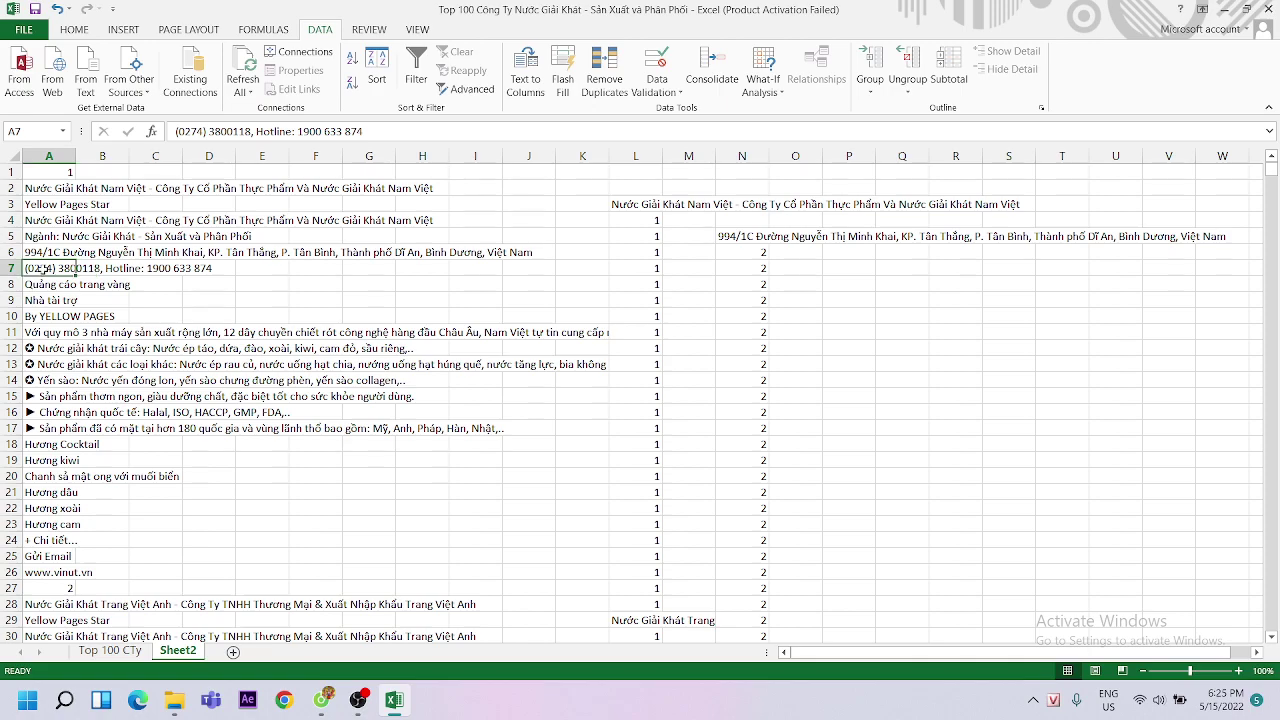
click(184, 268)
click(60, 270)
Scroll down to inspect another company's scraped rows
scroll(167, 286, down, 1)
scroll(167, 286, down, 6)
scroll(167, 286, down, 2)
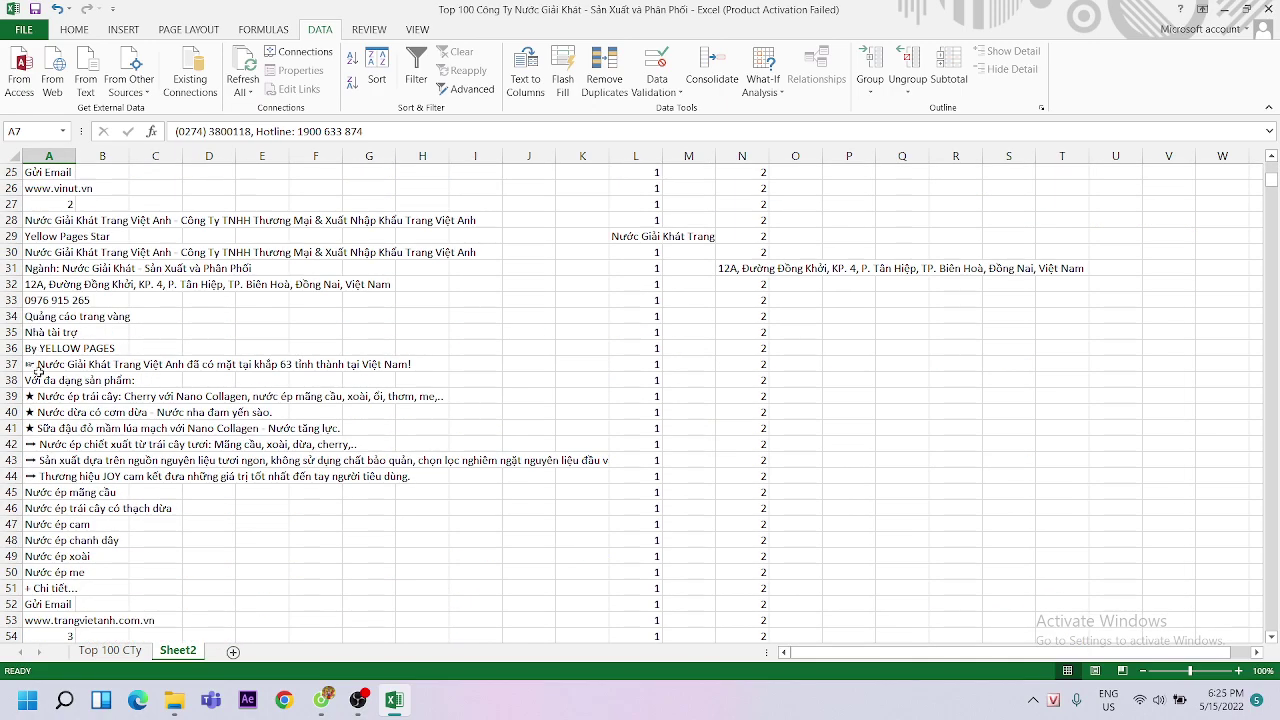
scroll(46, 318, down, 5)
scroll(60, 319, down, 5)
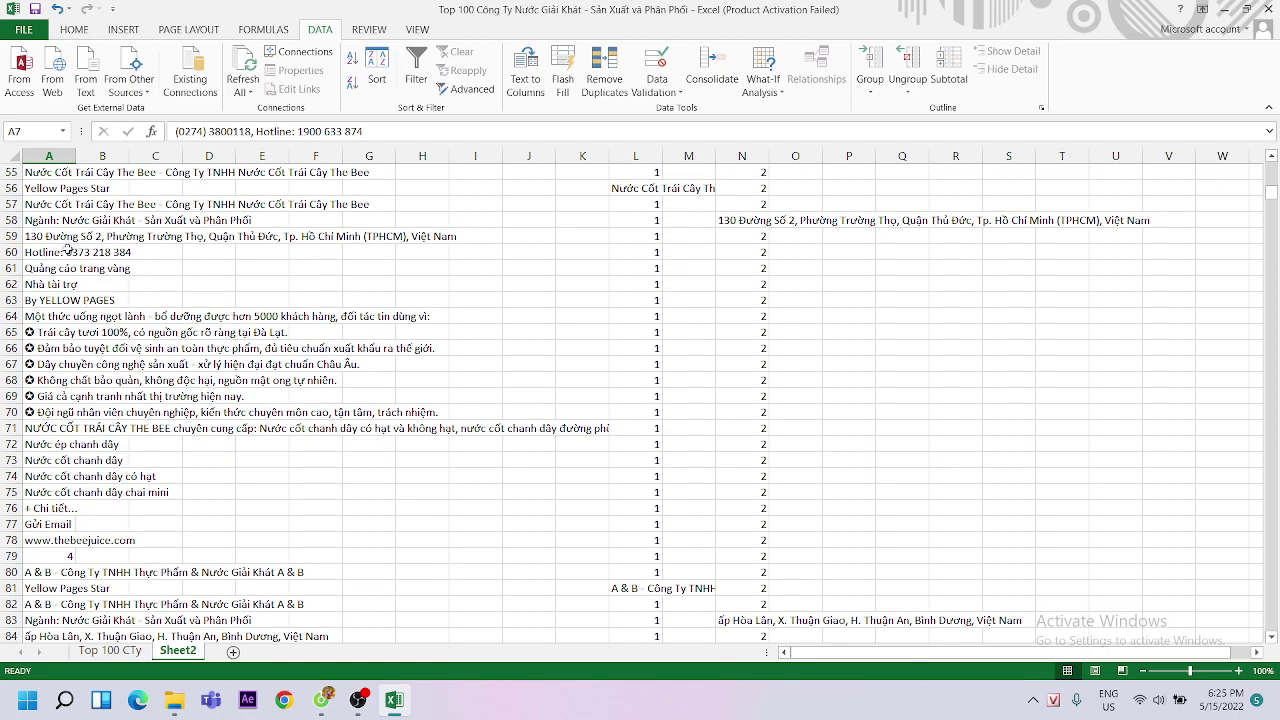
scroll(52, 532, down, 1)
click(42, 572)
key(Down)
key(Down)
scroll(566, 480, up, 8)
scroll(830, 396, up, 7)
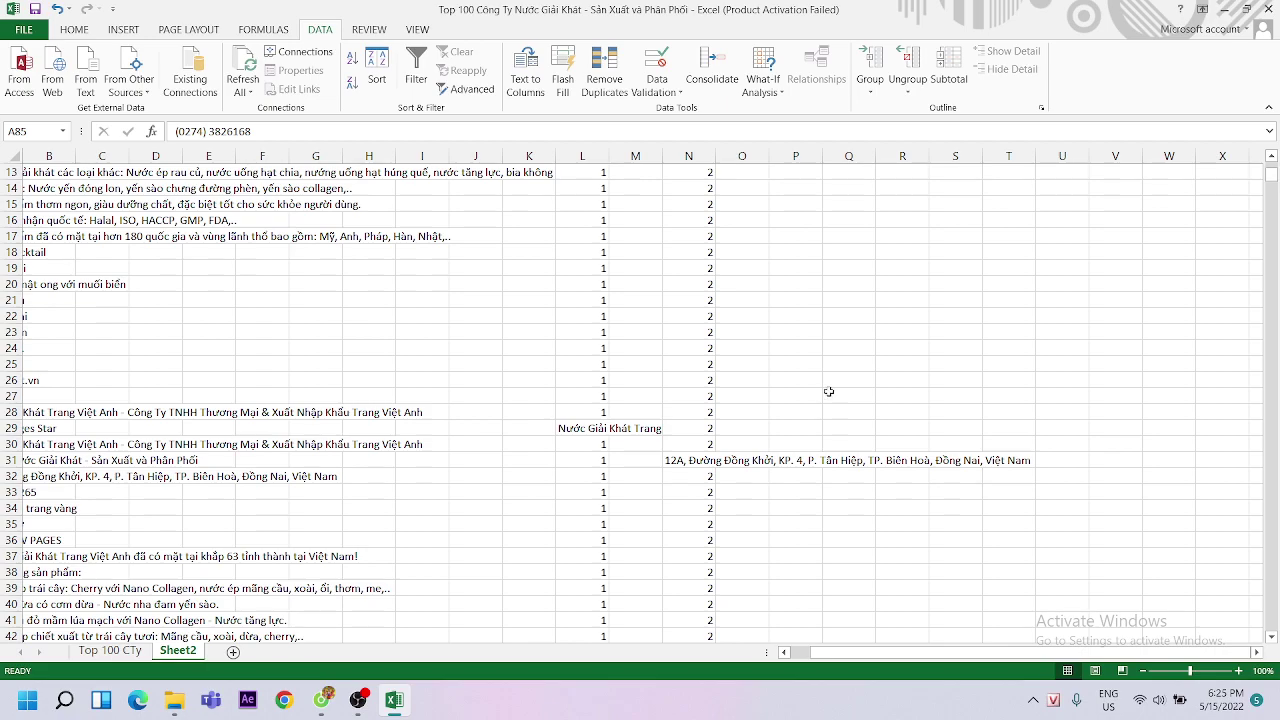
Select the empty cell O5 for a new formula
click(784, 256)
scroll(744, 310, up, 4)
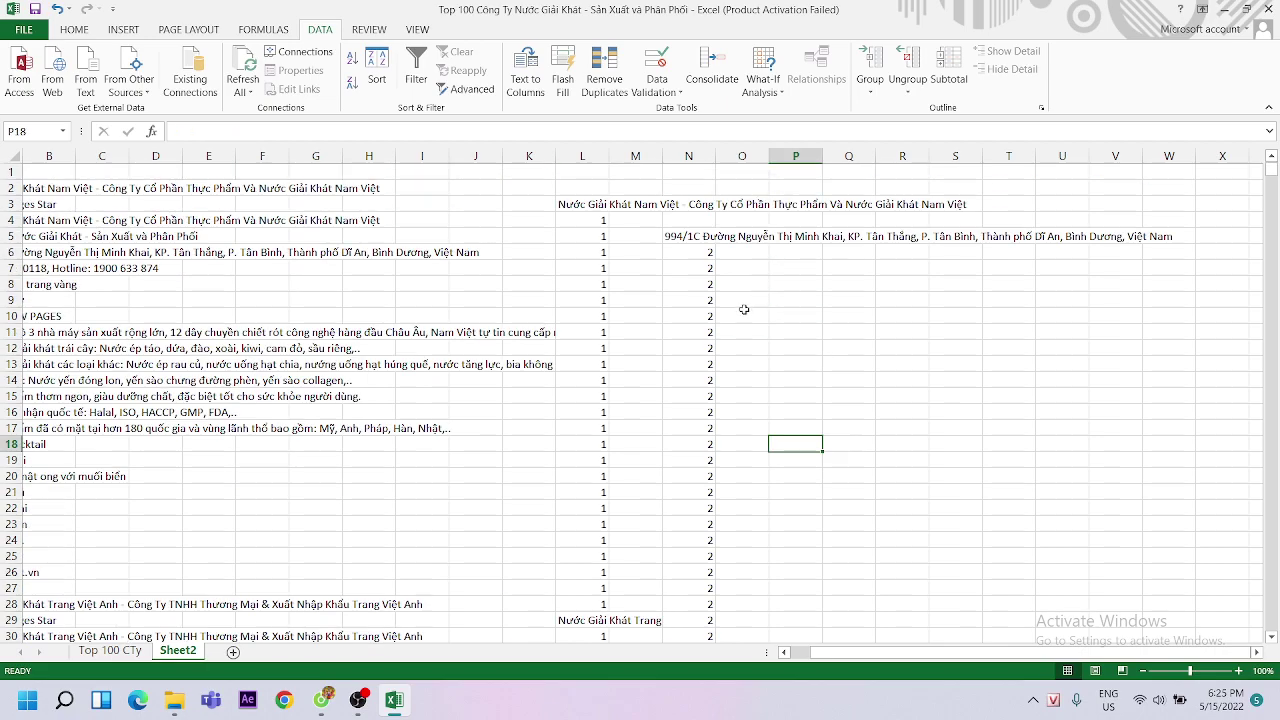
click(722, 257)
click(738, 239)
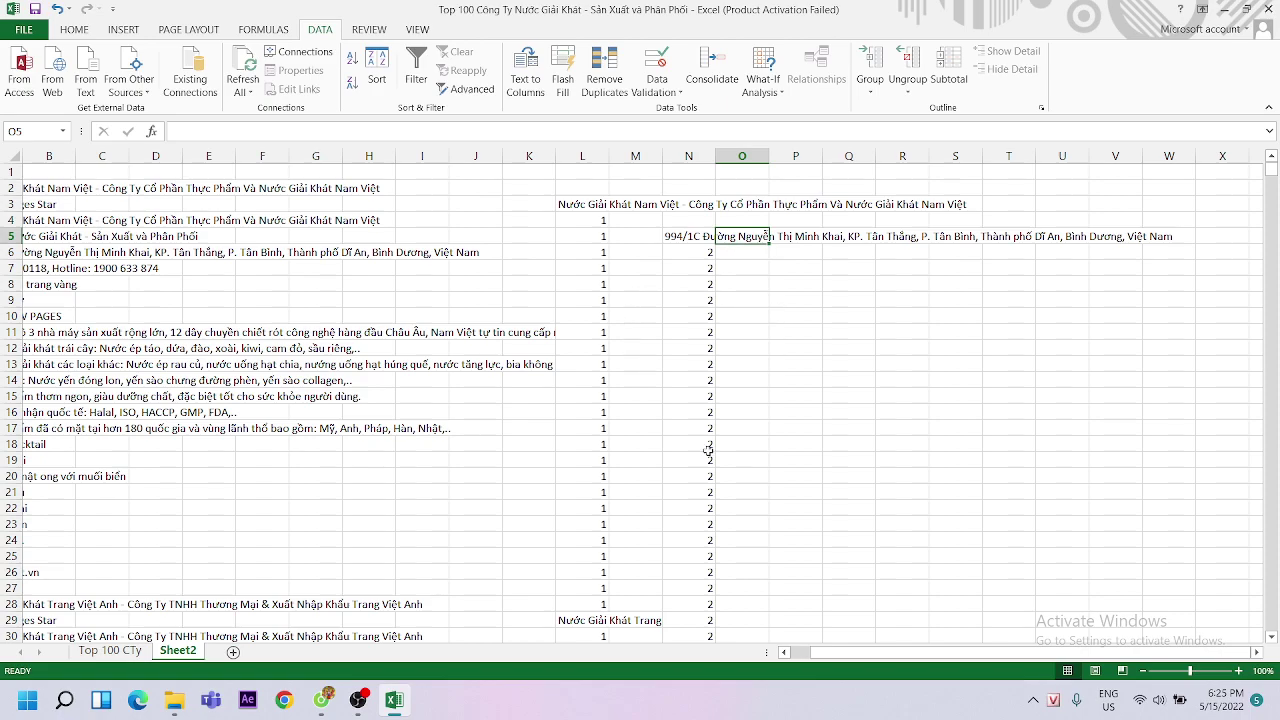
scroll(760, 380, left, 1)
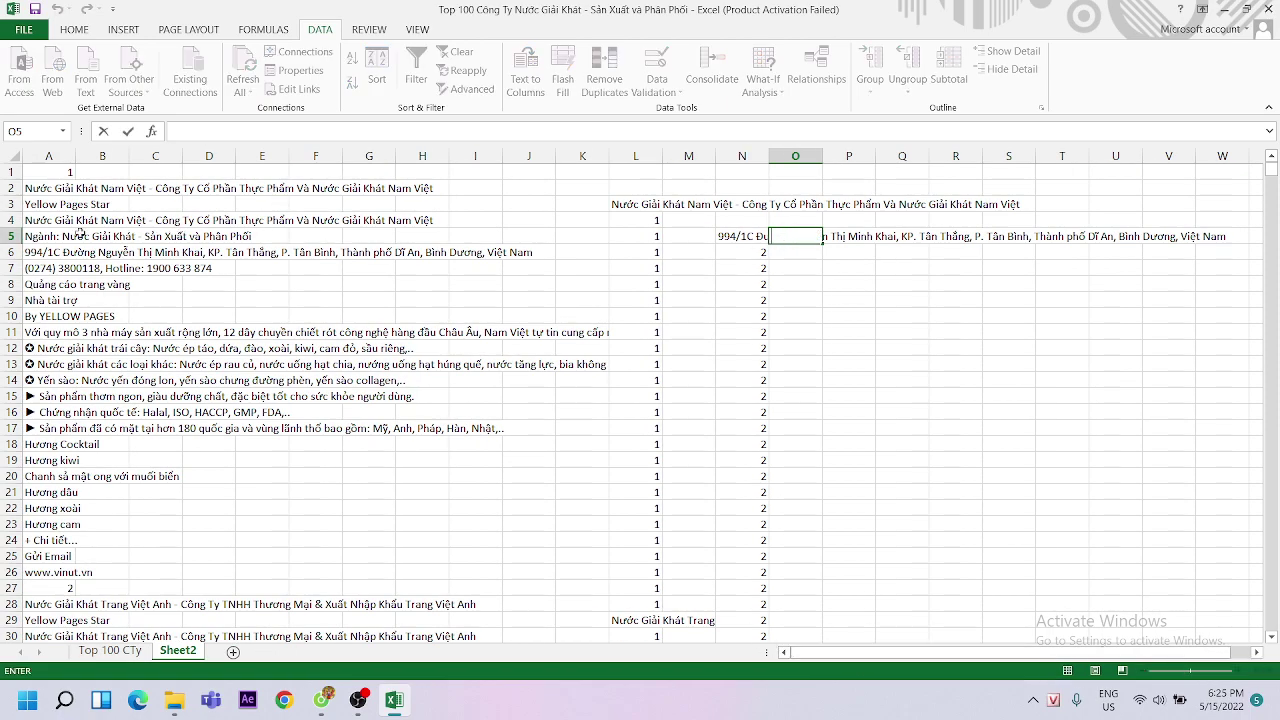
Check A5's 'Ngành' prefix and begin an IF with LEFT formula in O5
click(55, 236)
mouse_move(176, 131)
mouse_down()
mouse_move(222, 131)
mouse_move(207, 131)
mouse_up()
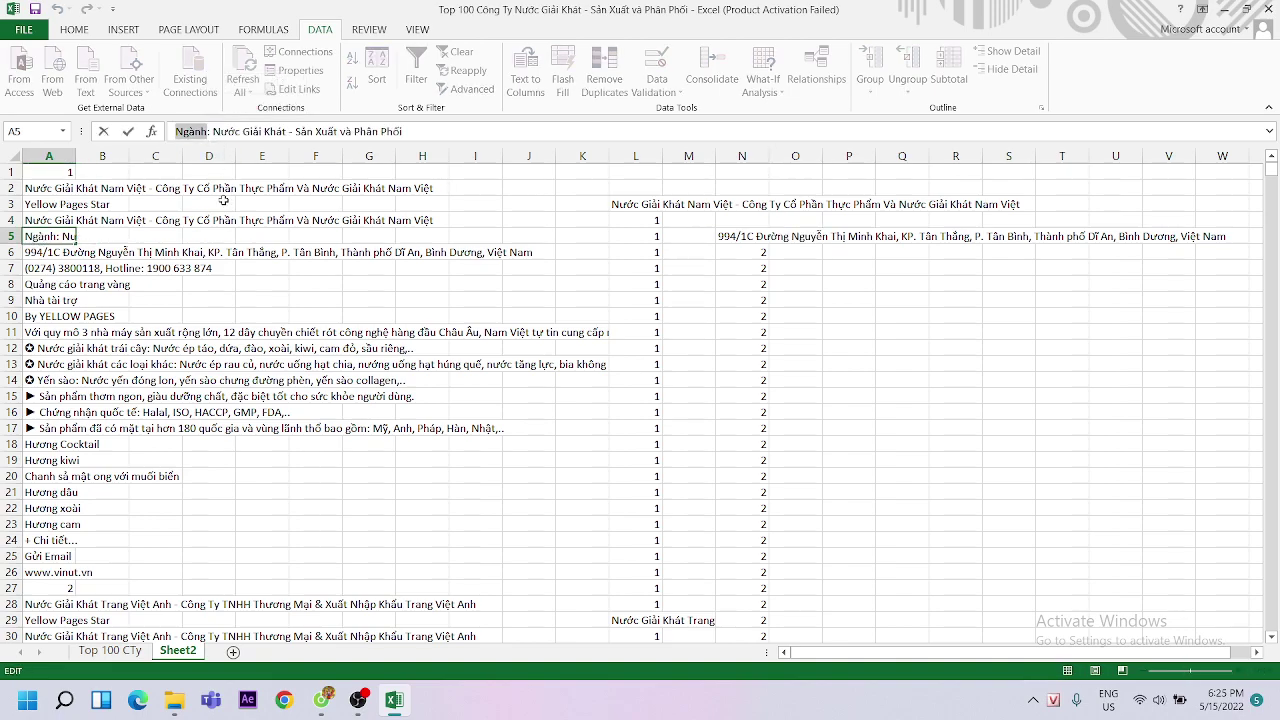
click(794, 236)
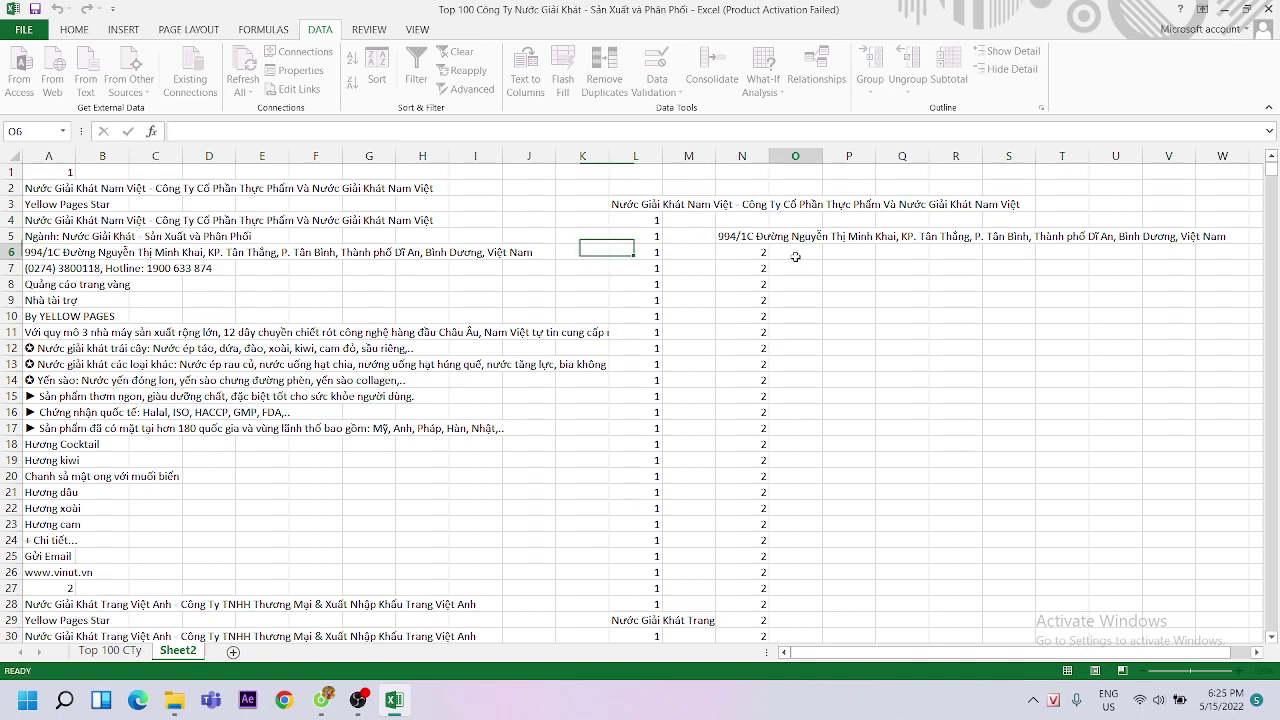
text(=if)
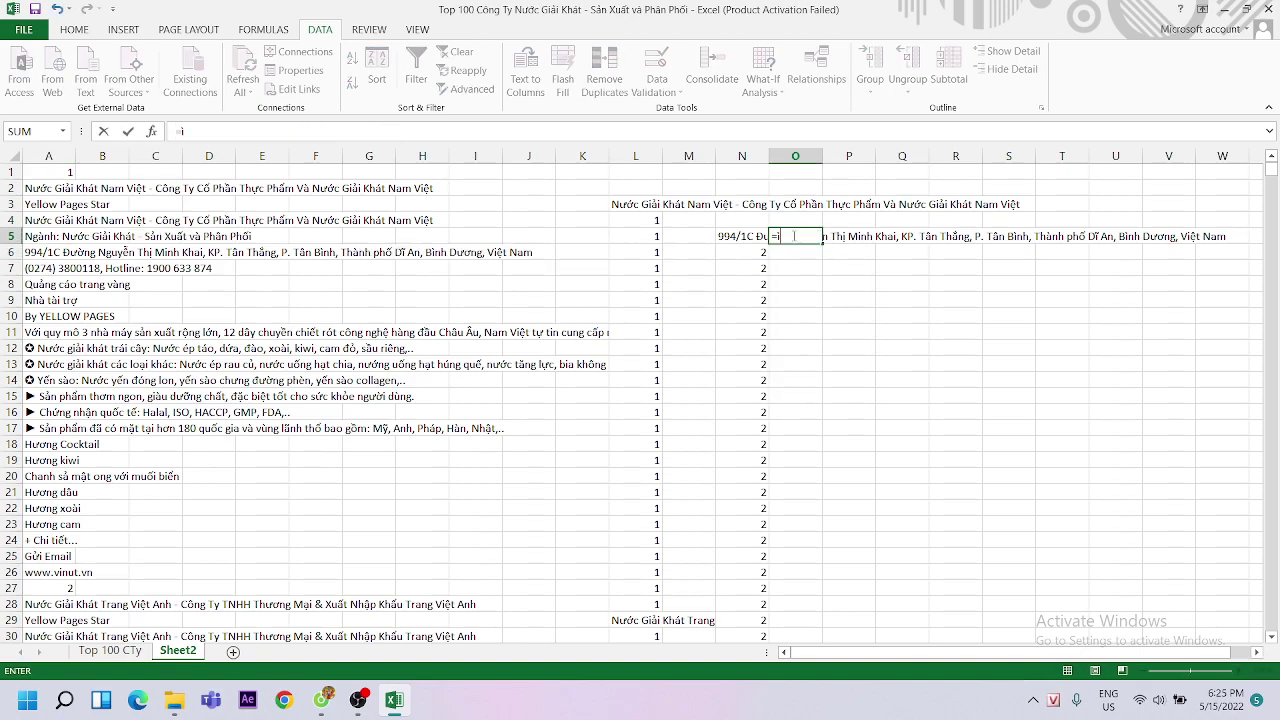
double_click(797, 254)
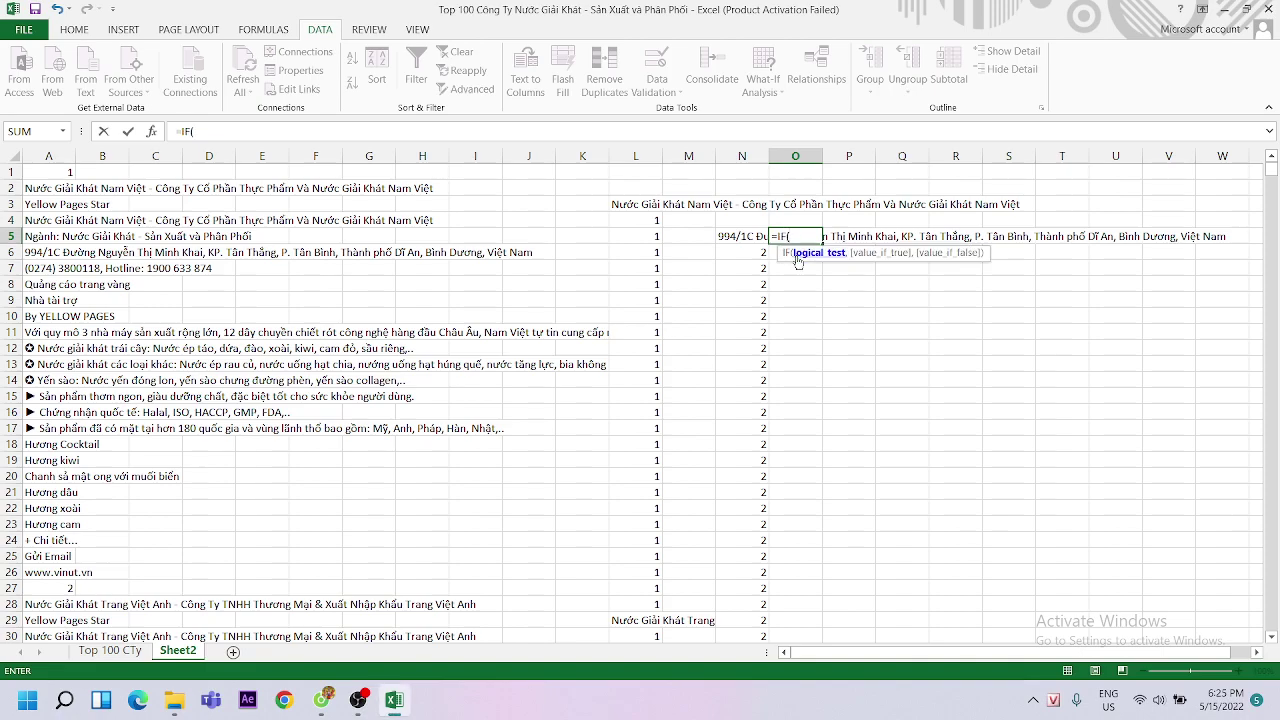
text(l)
key(BackSpace)
text(e)
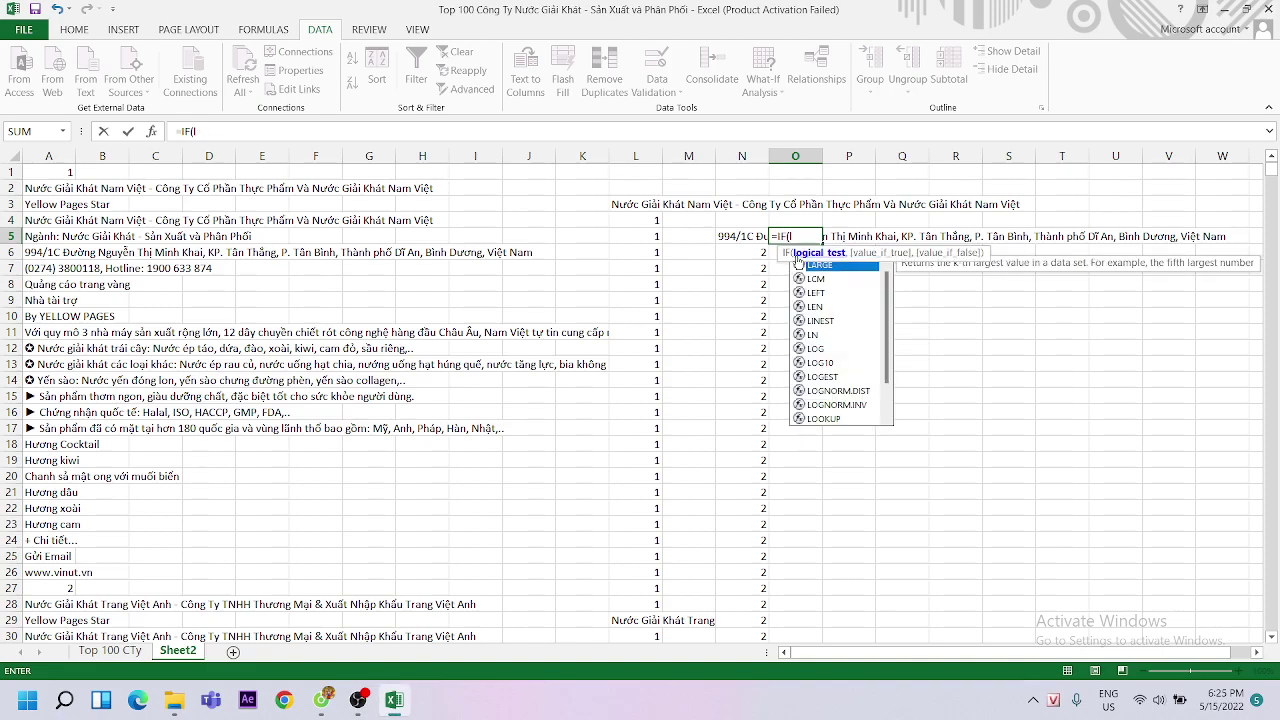
double_click(818, 264)
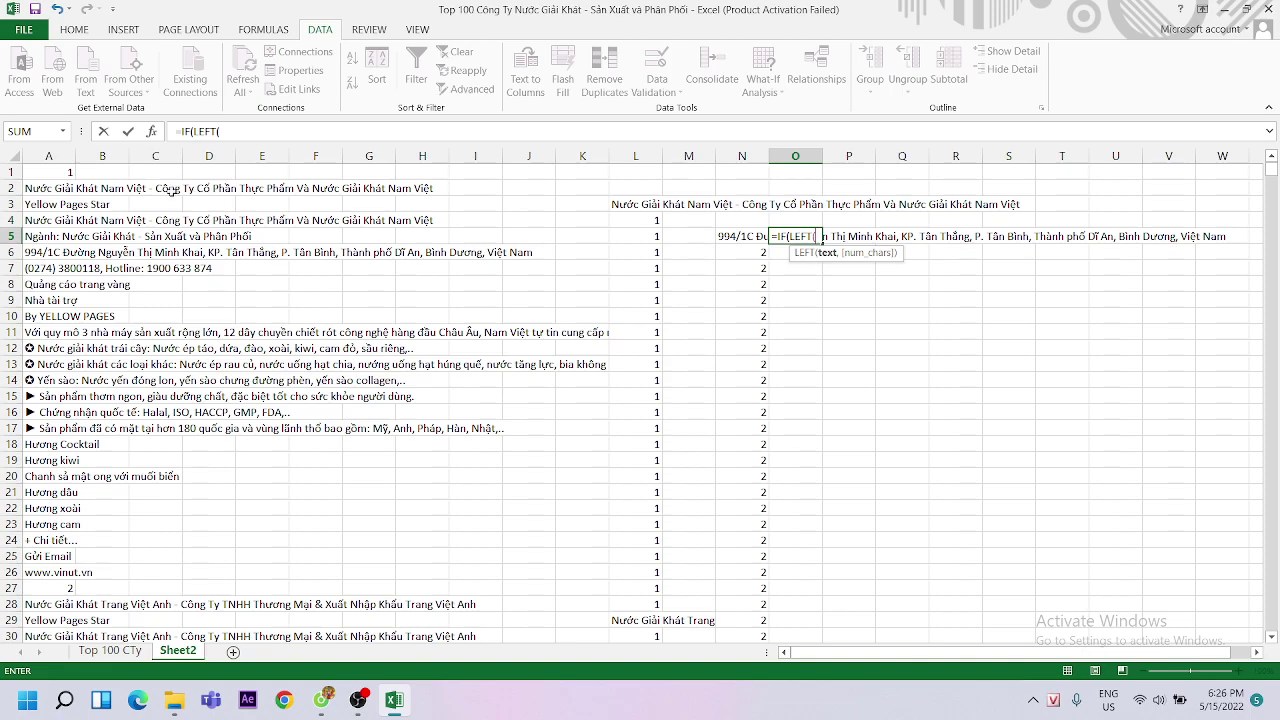
Complete and enter =IF(LEFT(A5,5)="Ngành",A7,3) in O5
click(40, 240)
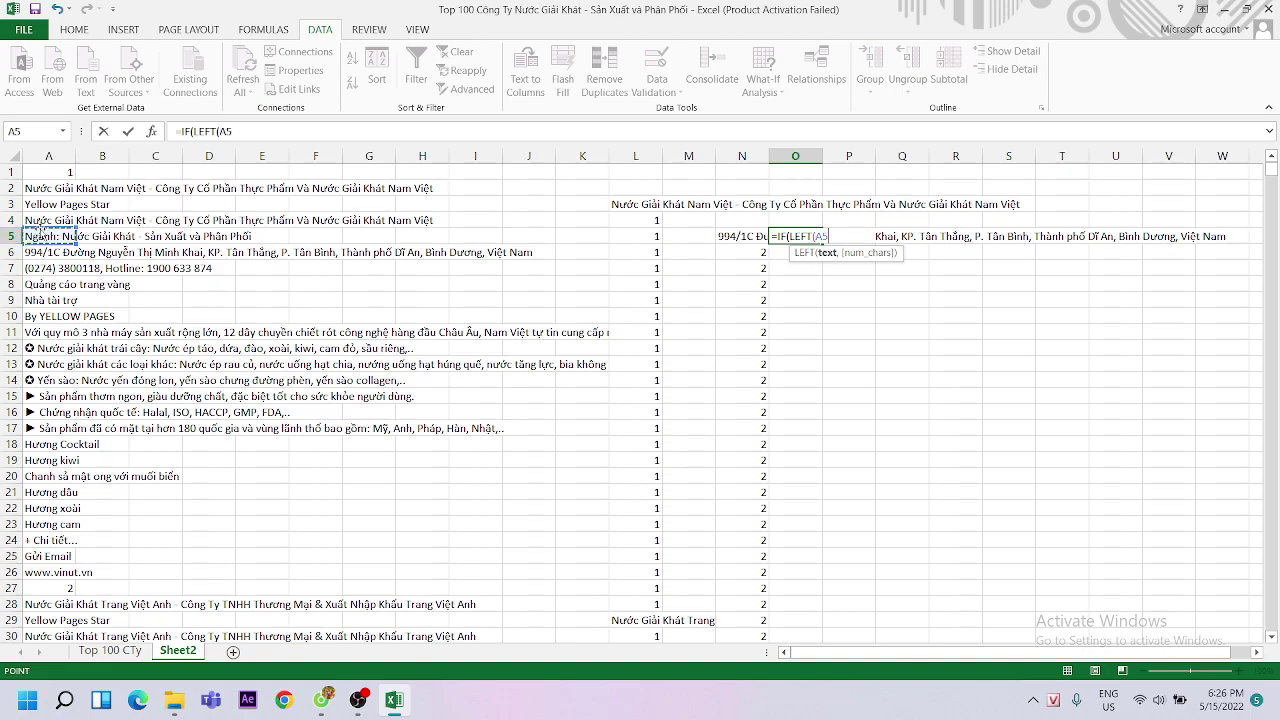
text(,5)
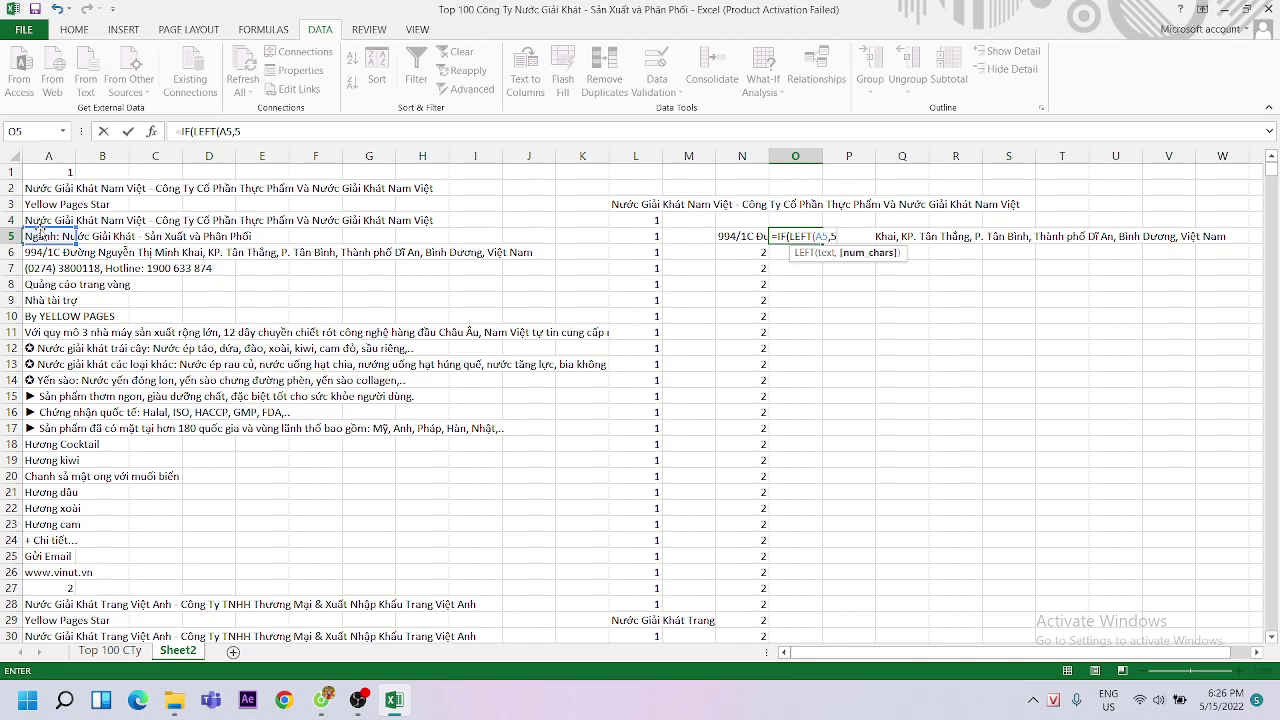
text()=")
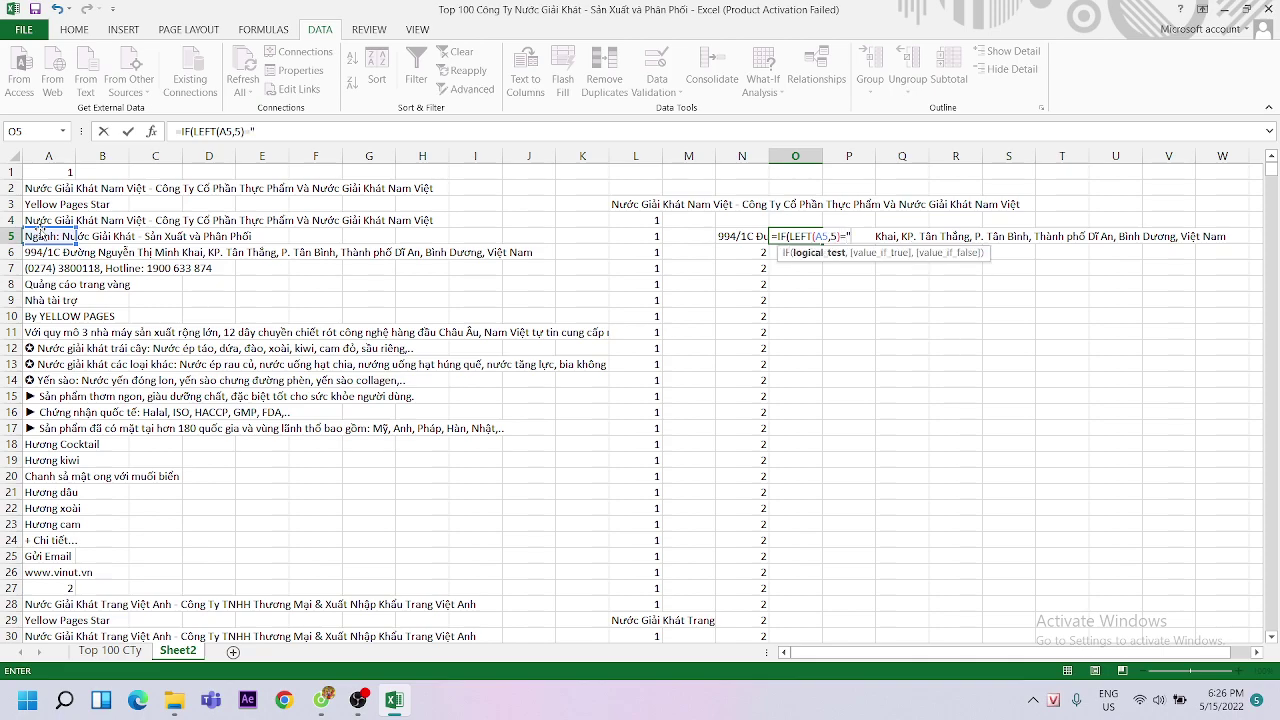
text(Ngành",)
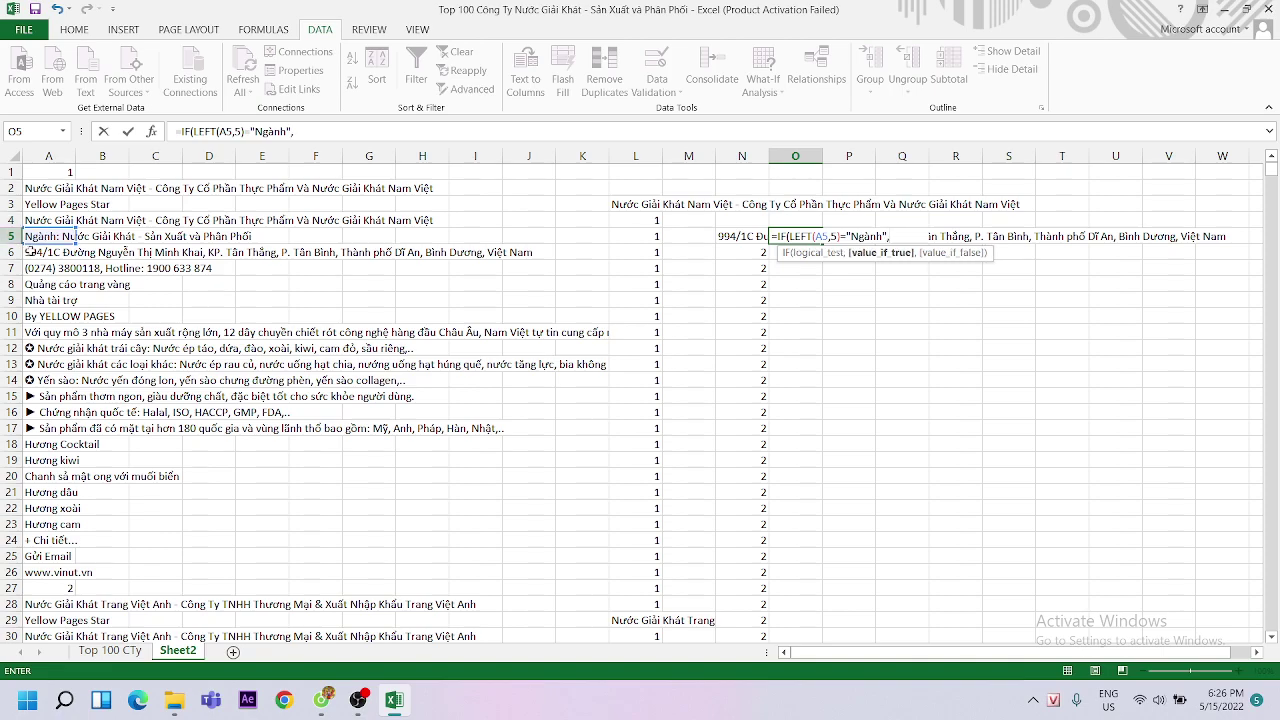
click(47, 270)
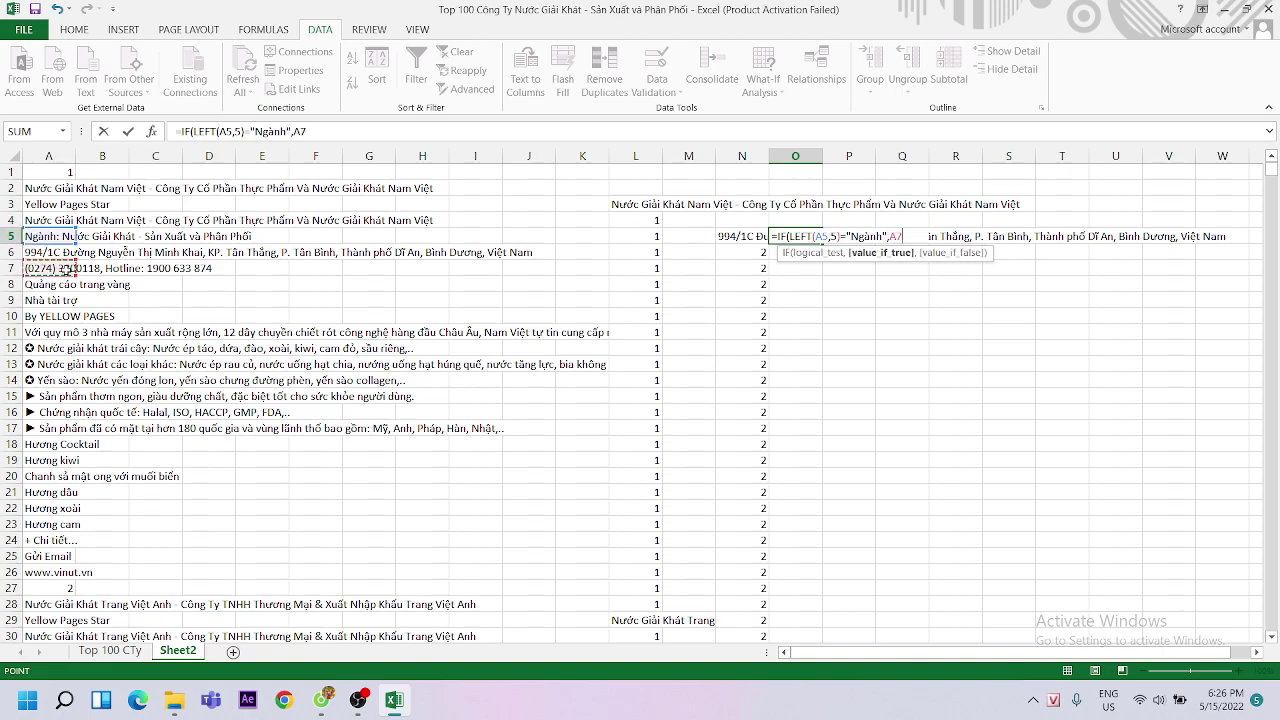
text(,3)
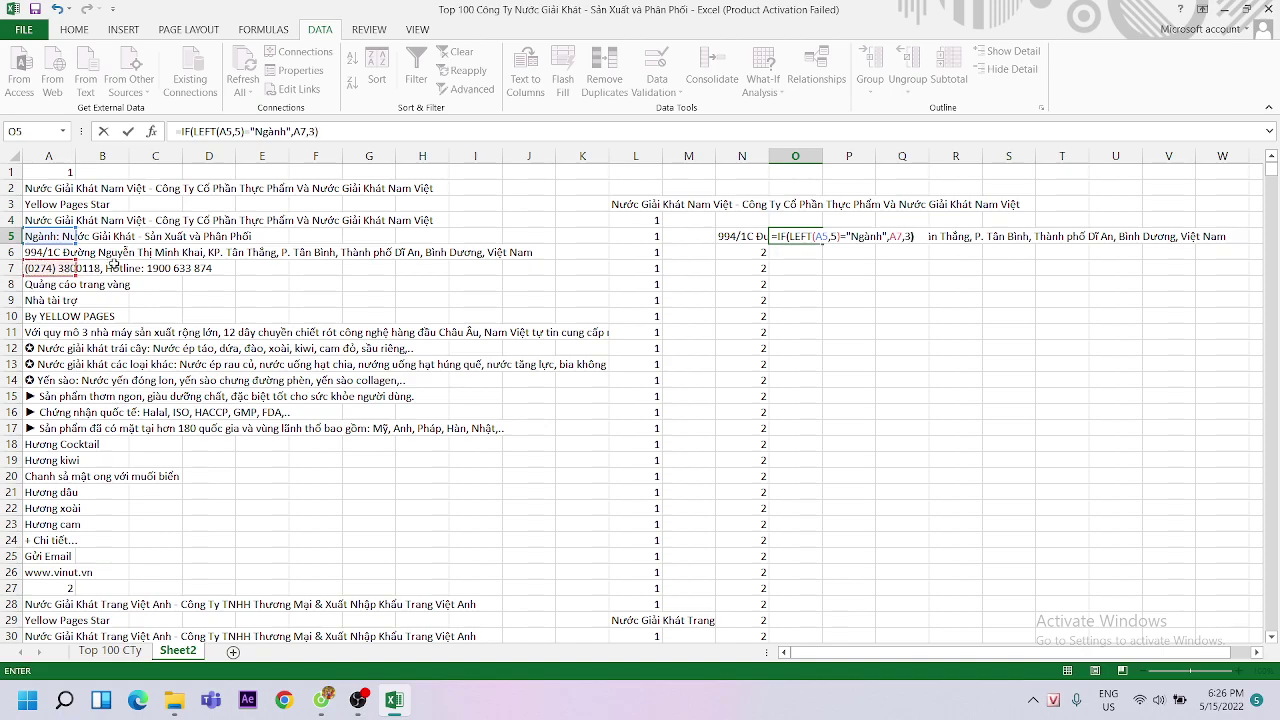
key(Return)
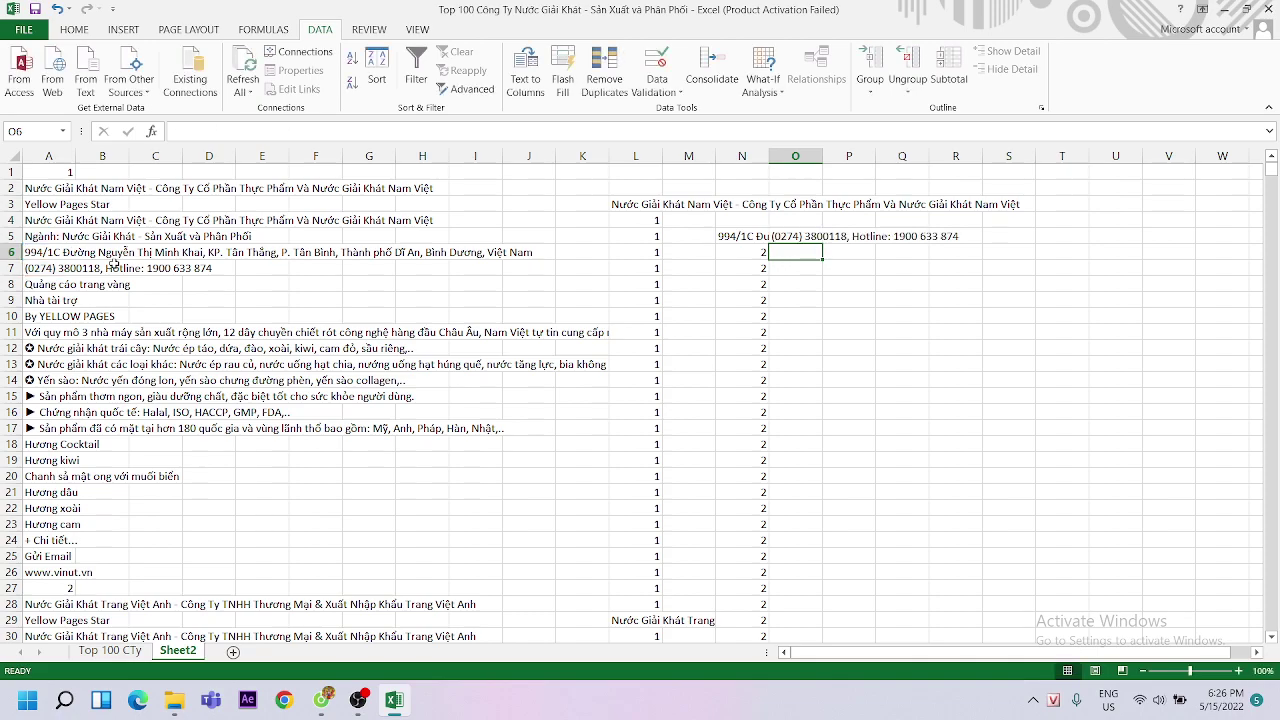
click(815, 237)
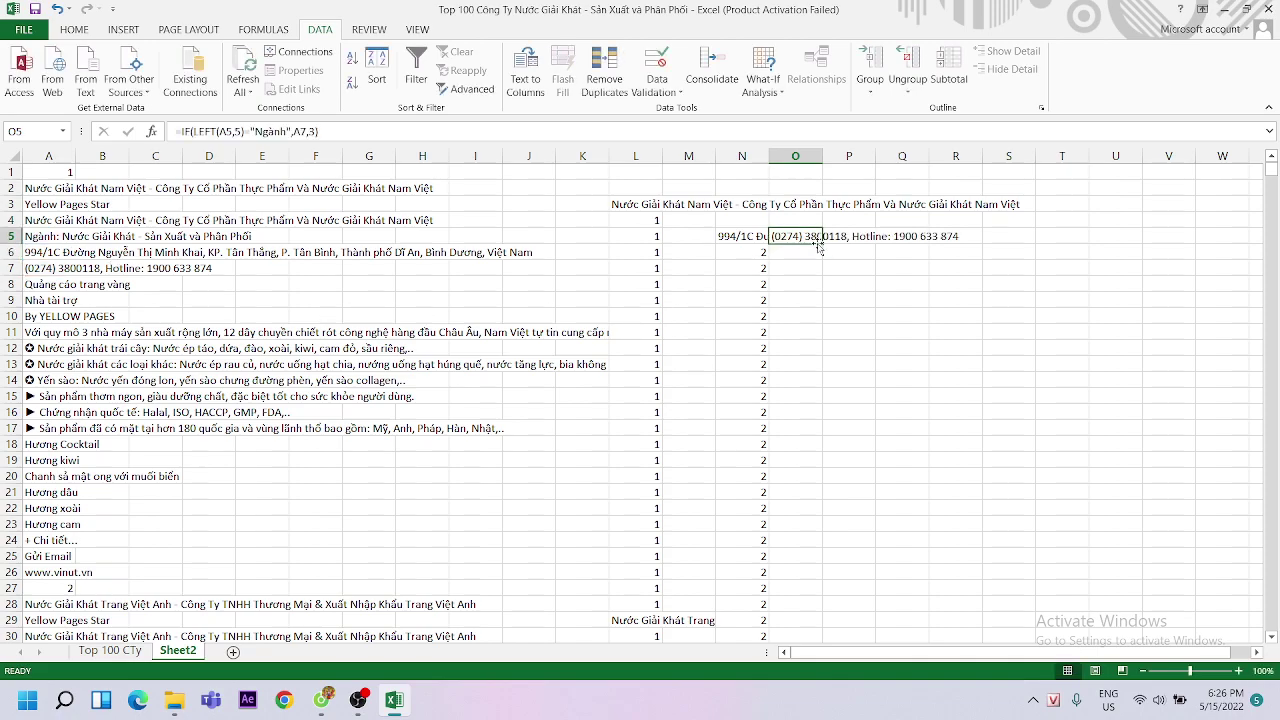
Fill the IF formula down column O and filter out the non-phone values
double_click(823, 241)
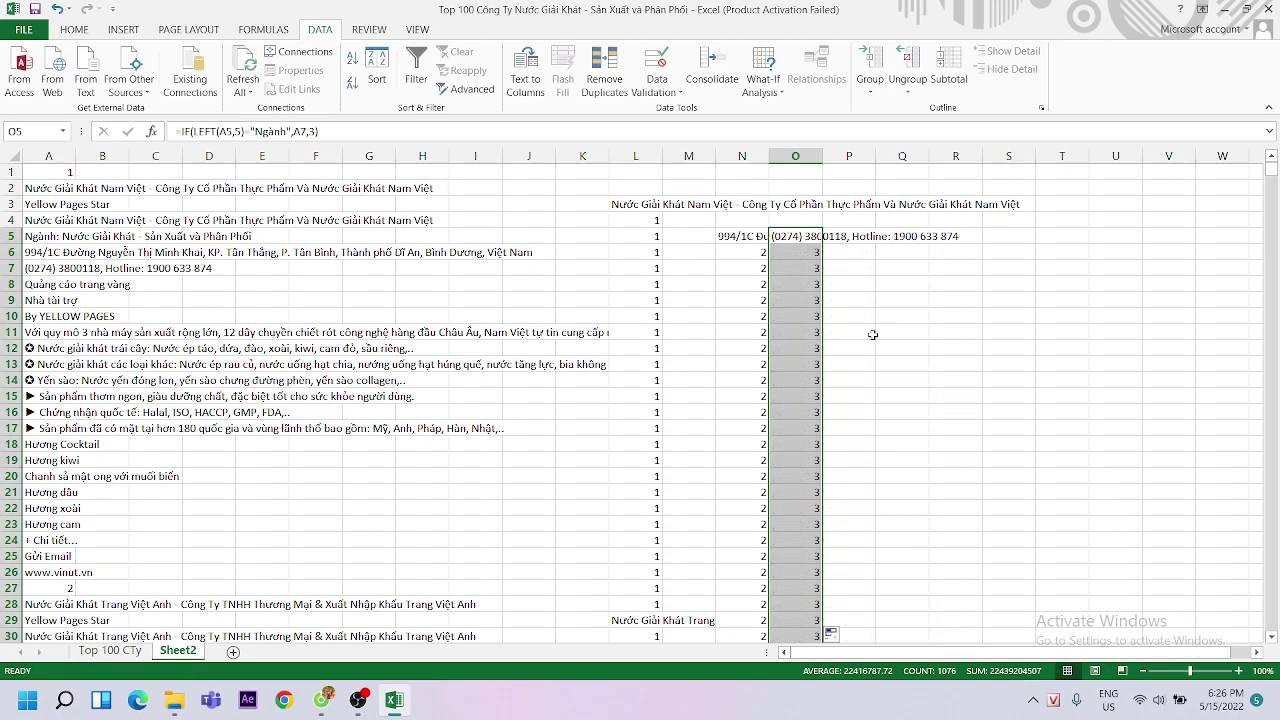
click(795, 156)
click(416, 70)
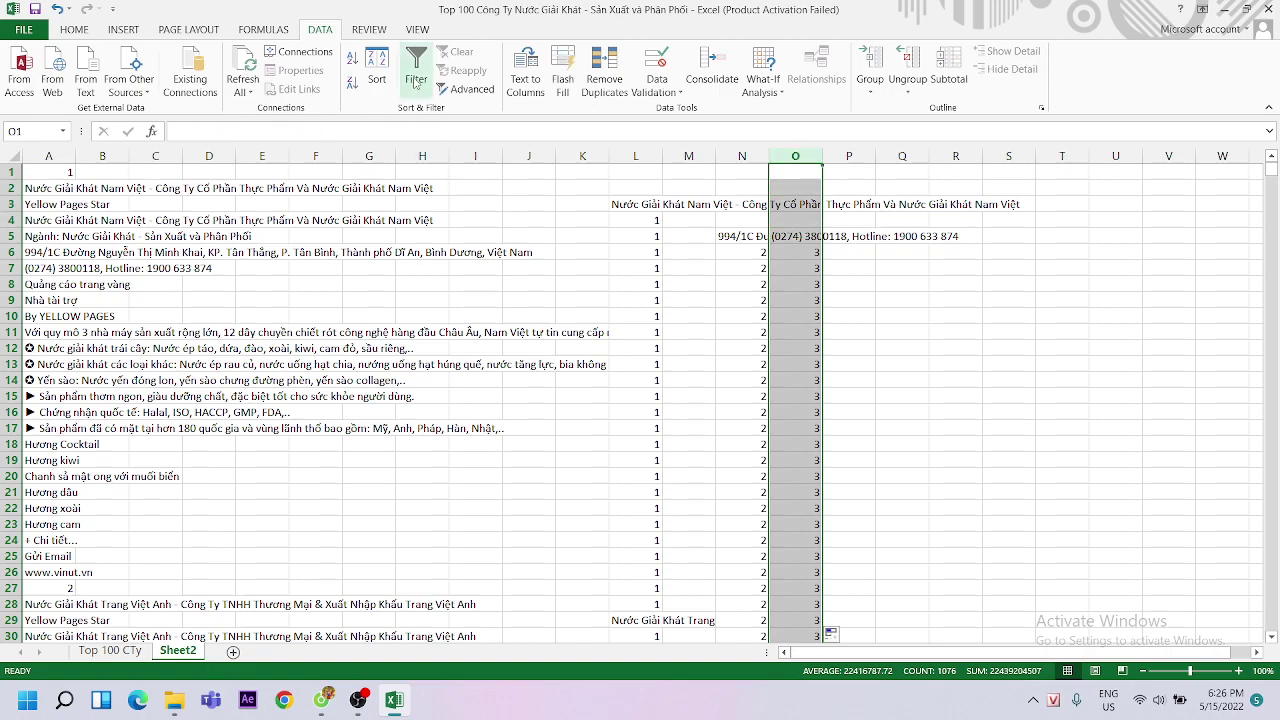
click(815, 172)
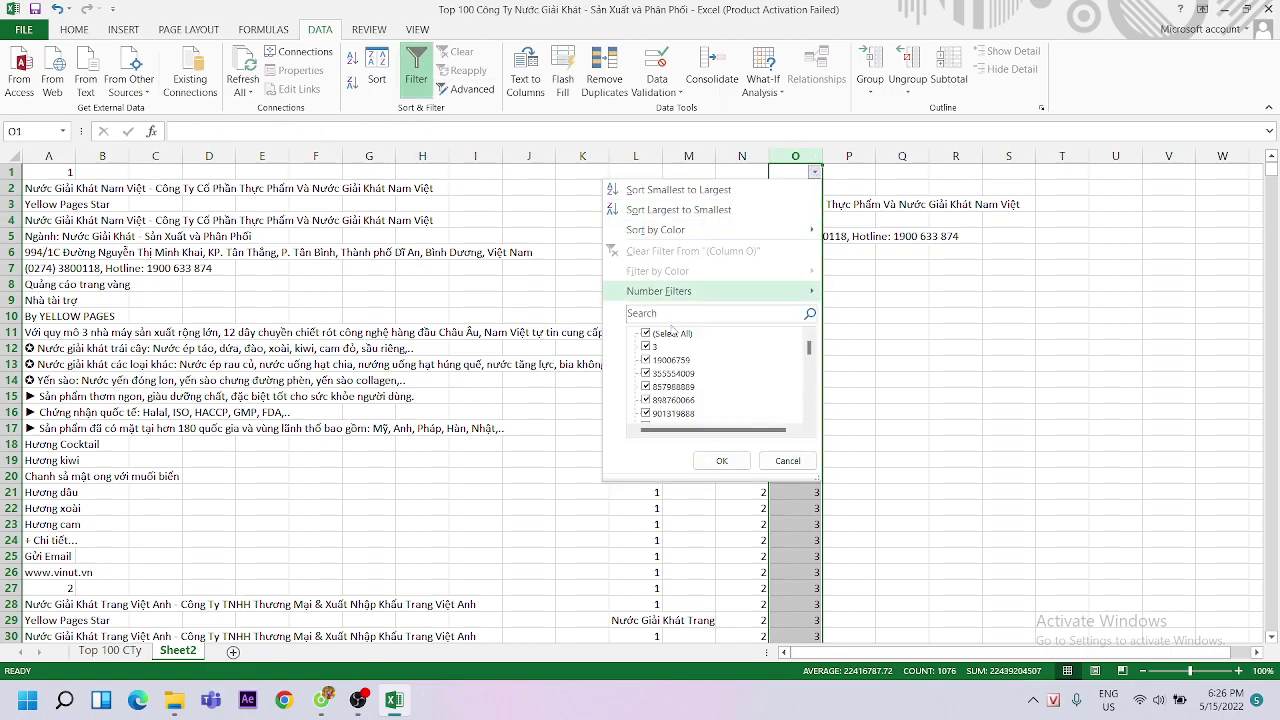
scroll(690, 380, down, 3)
scroll(697, 400, down, 3)
scroll(697, 415, down, 3)
scroll(697, 418, down, 3)
scroll(680, 419, down, 3)
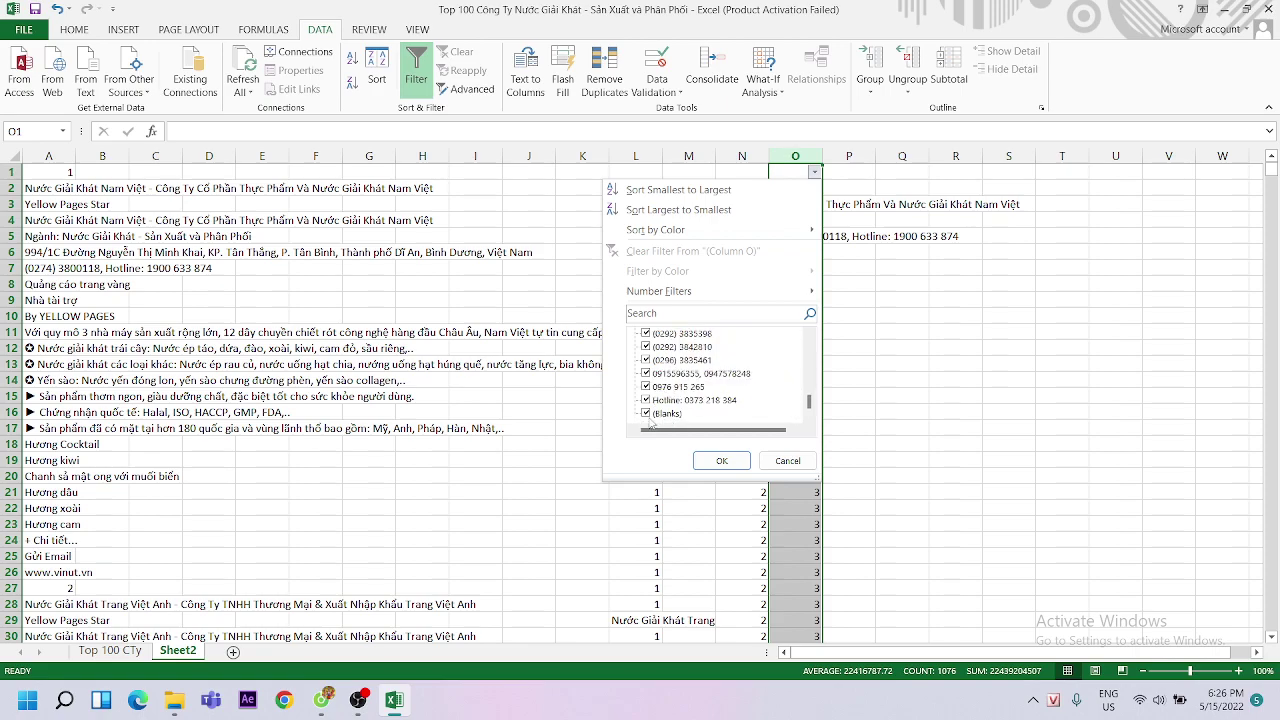
click(647, 414)
click(721, 460)
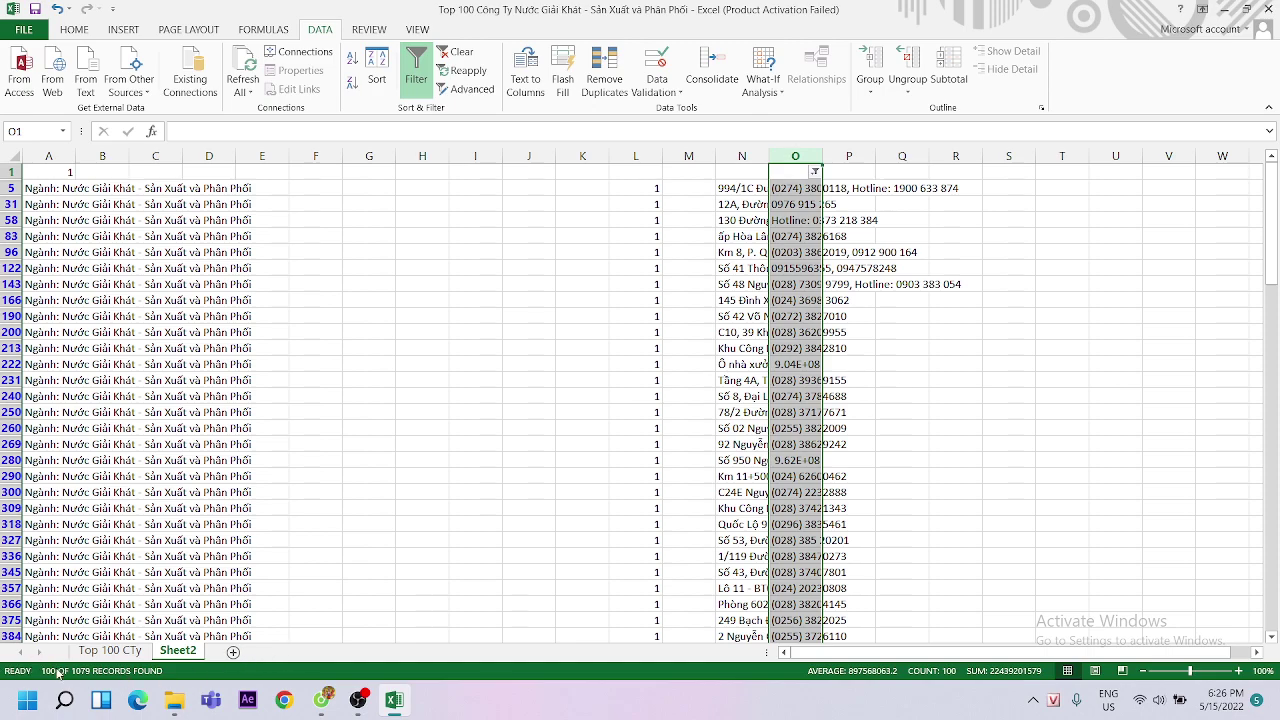
Copy the 100 filtered phone results starting from O5
click(810, 331)
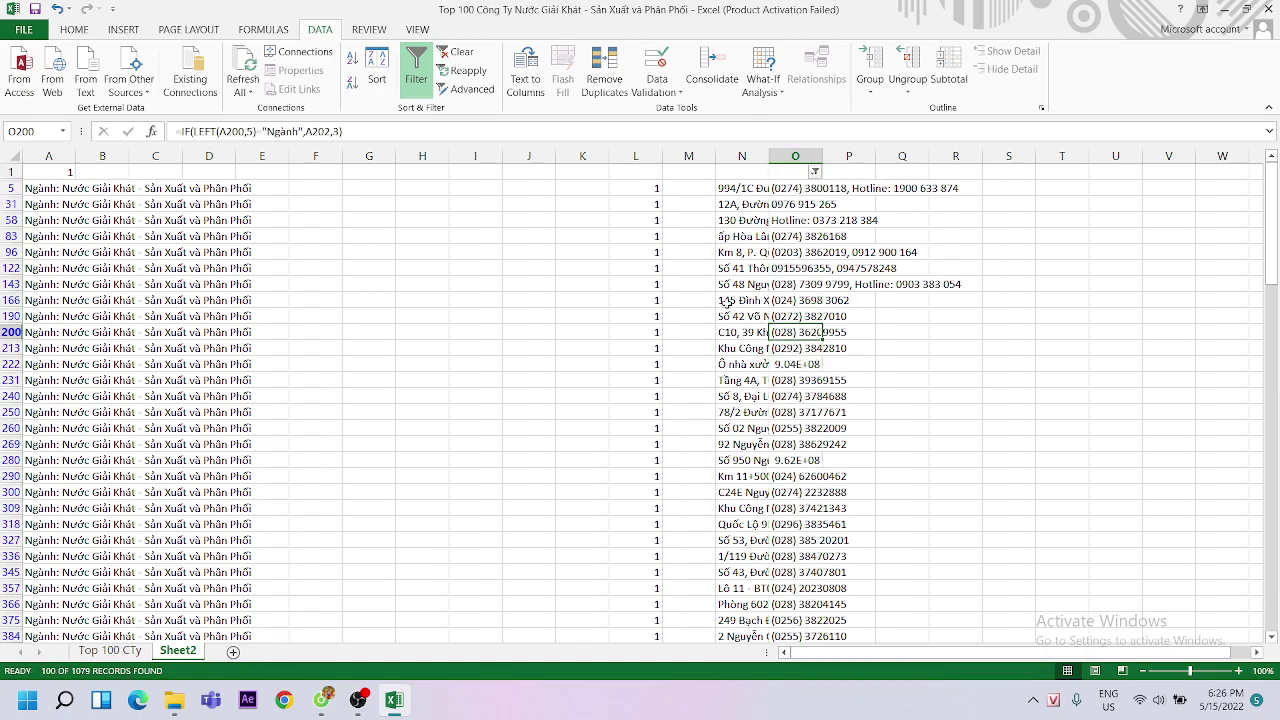
click(798, 187)
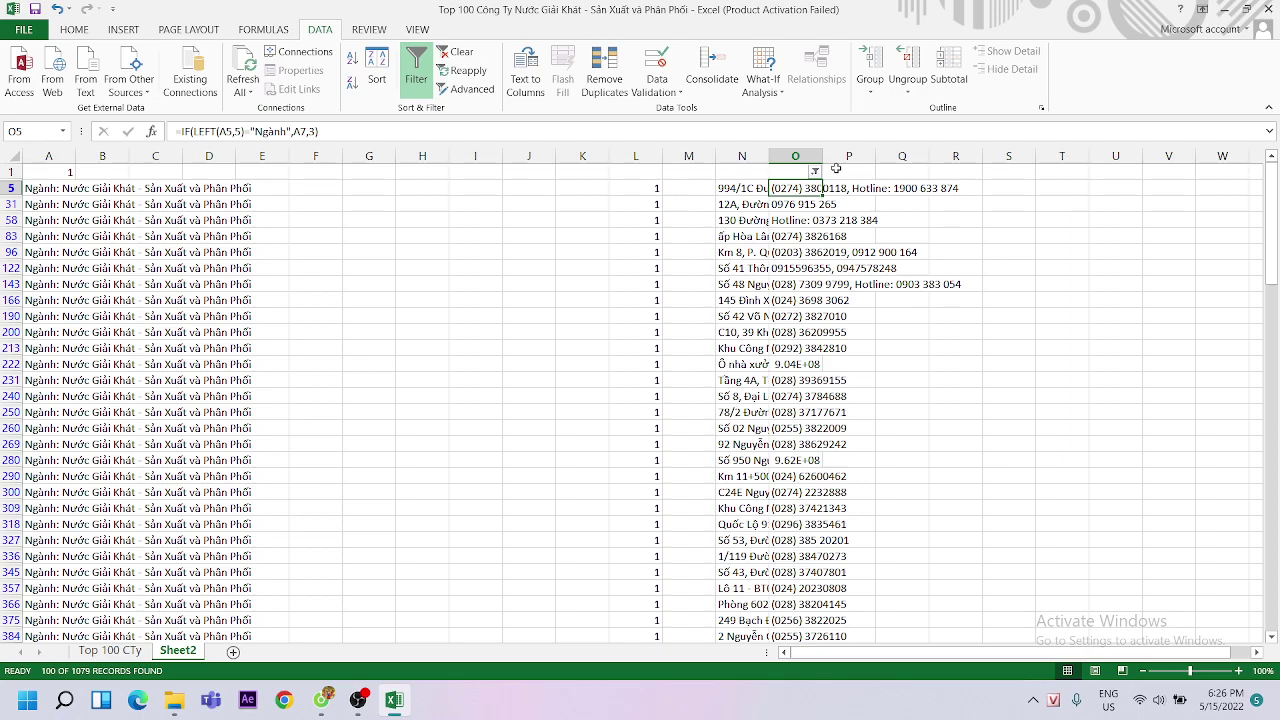
key(ctrl+shift+Down)
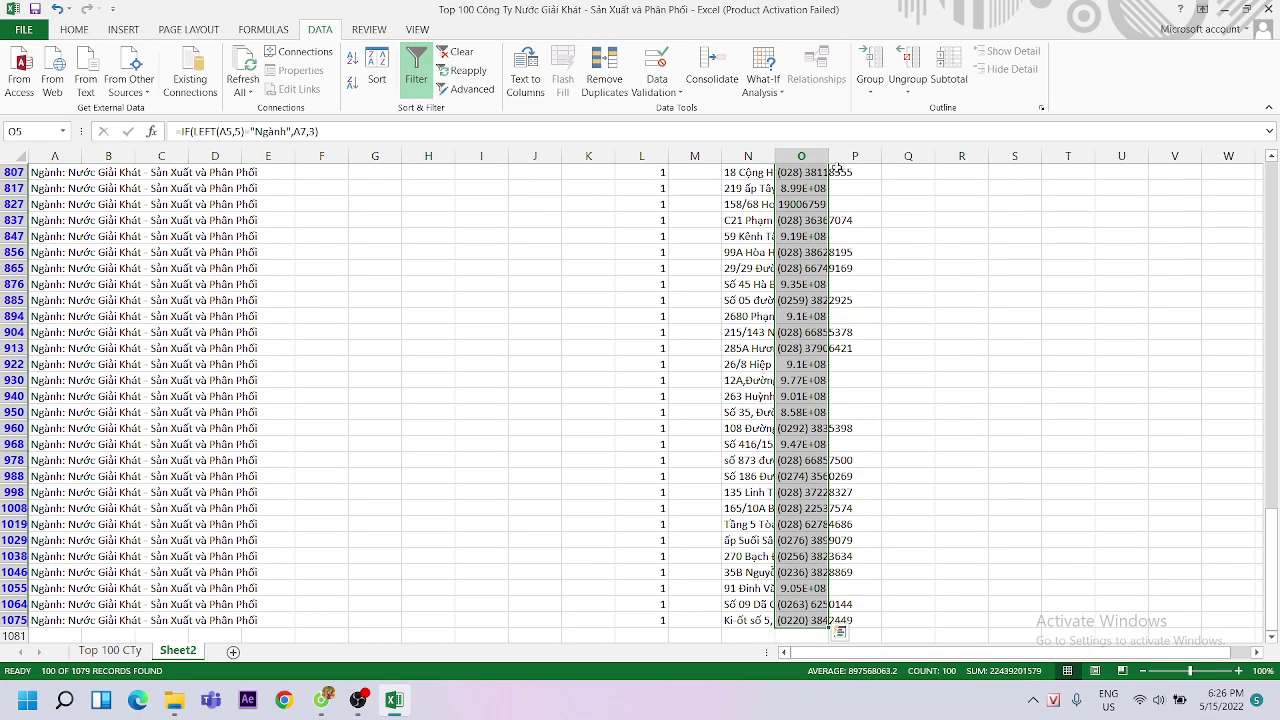
key(ctrl+c)
Select D4 on the Top 100 CTy sheet as the paste target
click(112, 650)
right_click(914, 232)
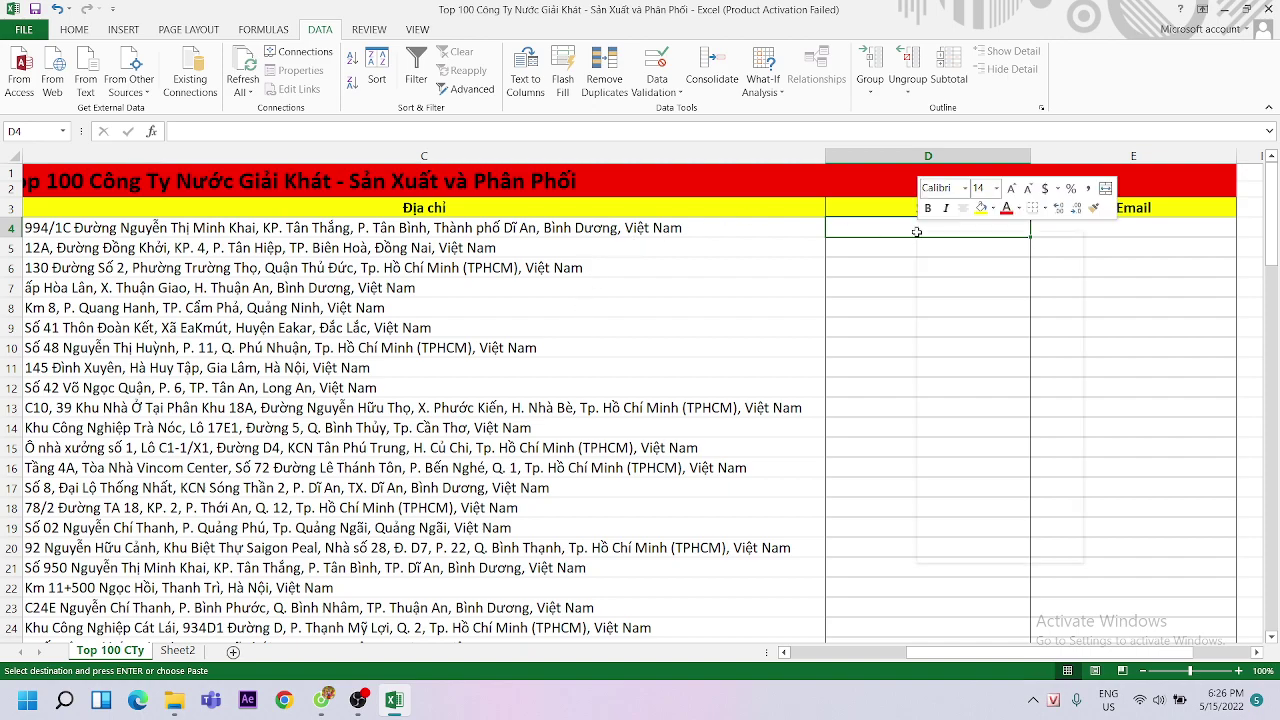
click(852, 232)
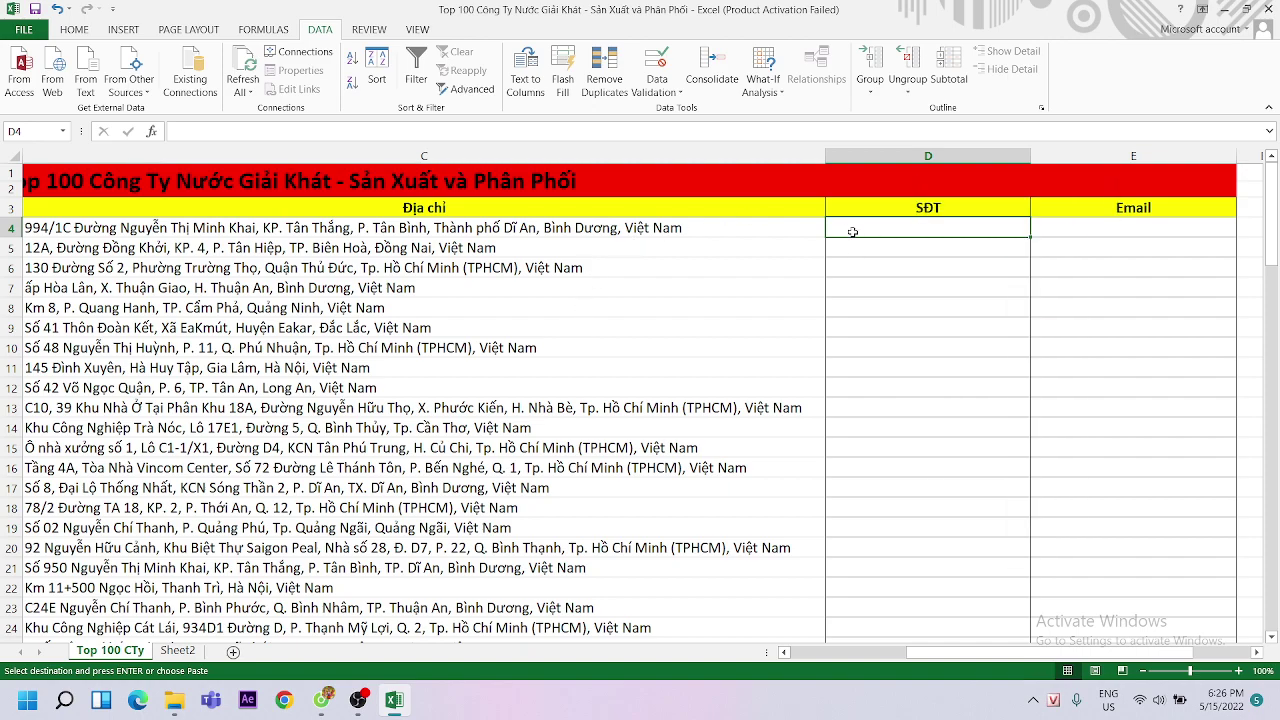
right_click(852, 229)
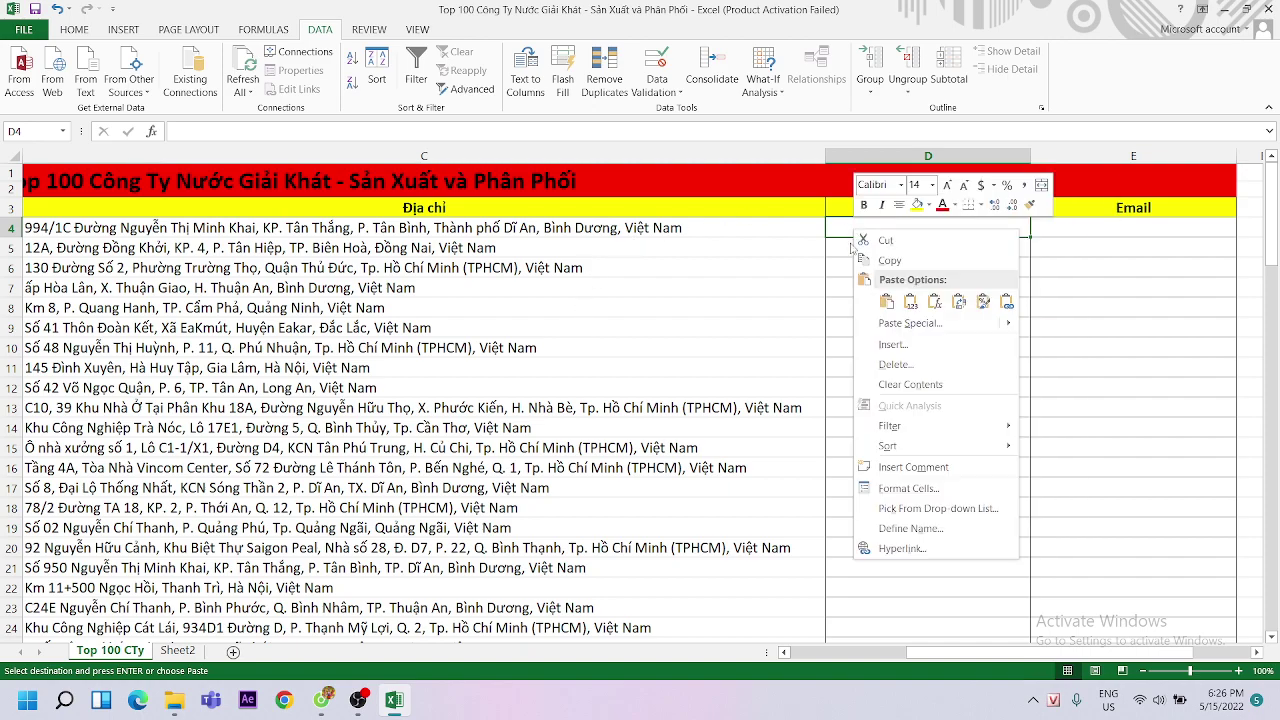
click(847, 232)
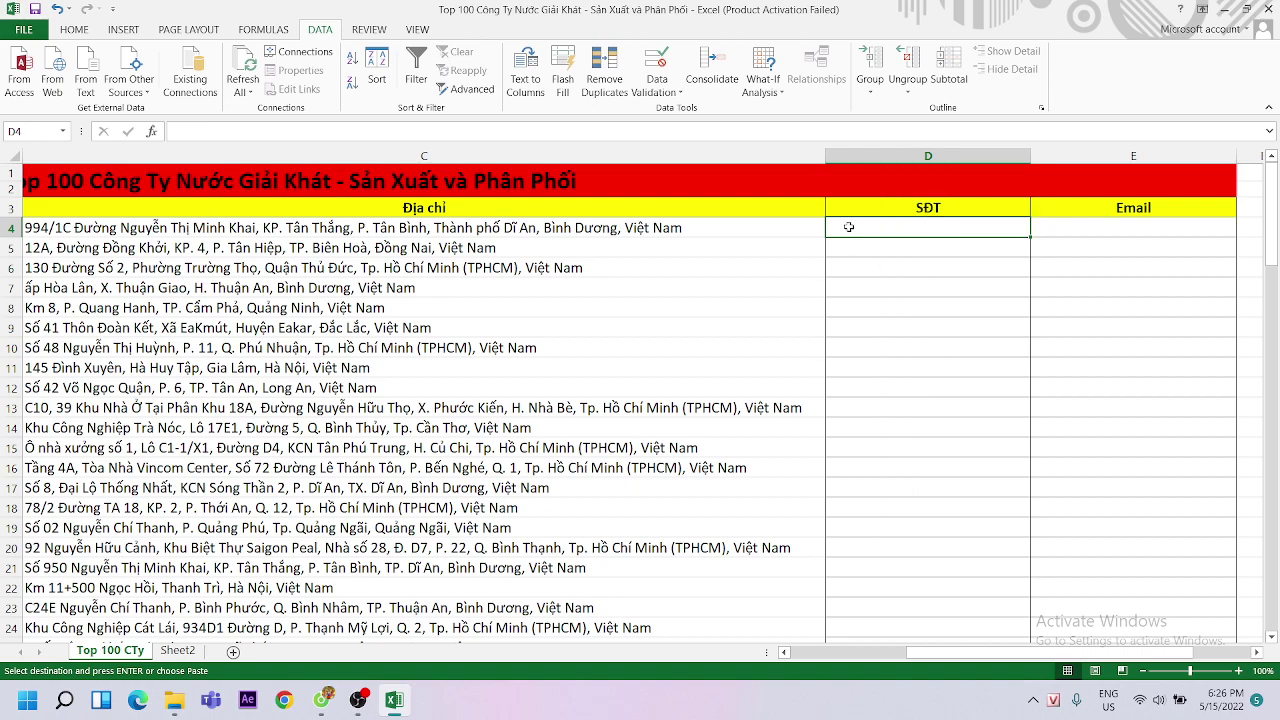
click(860, 268)
click(856, 229)
Paste the phone numbers under SĐT from D4 and enlarge them to size 12
click(176, 652)
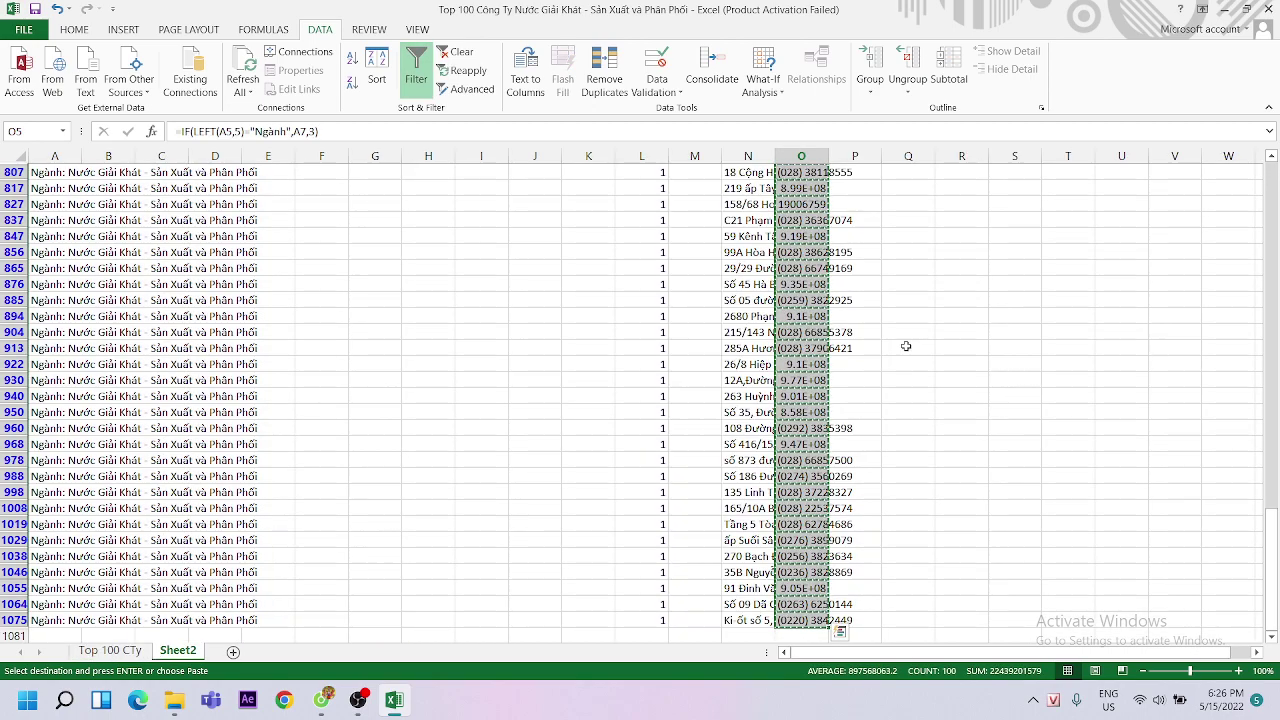
key(Escape)
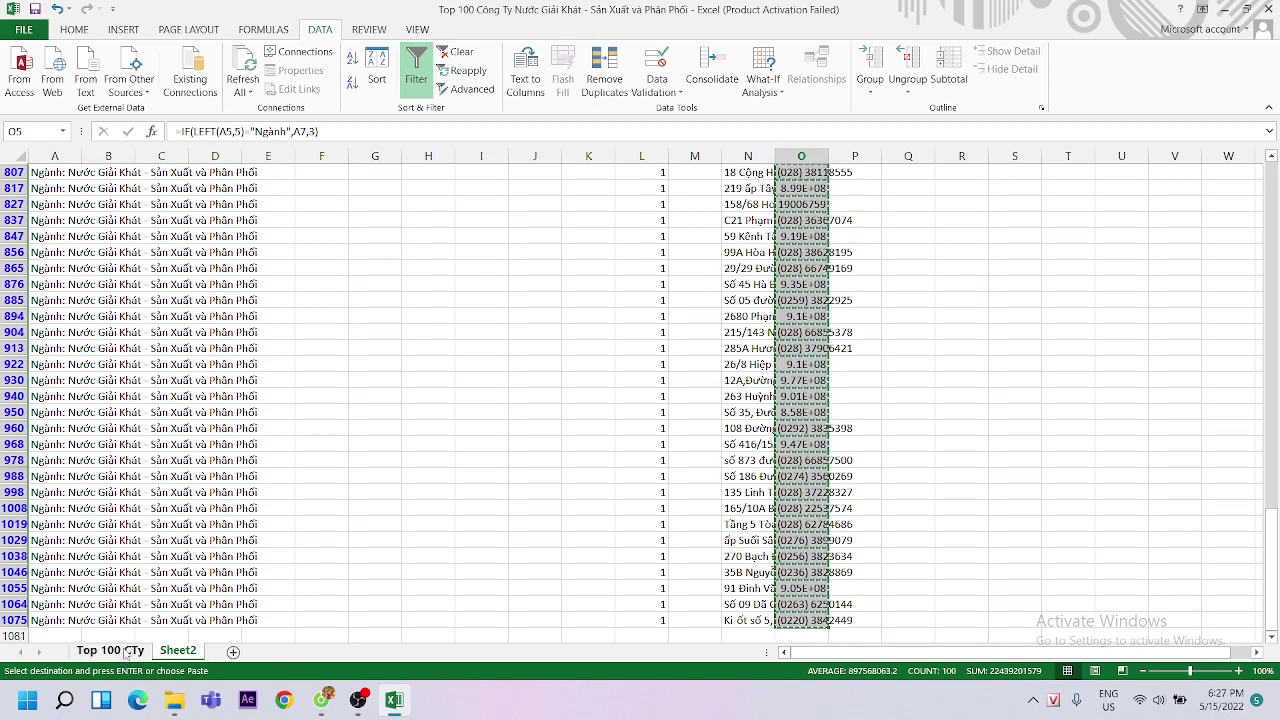
click(110, 651)
key(ctrl+v)
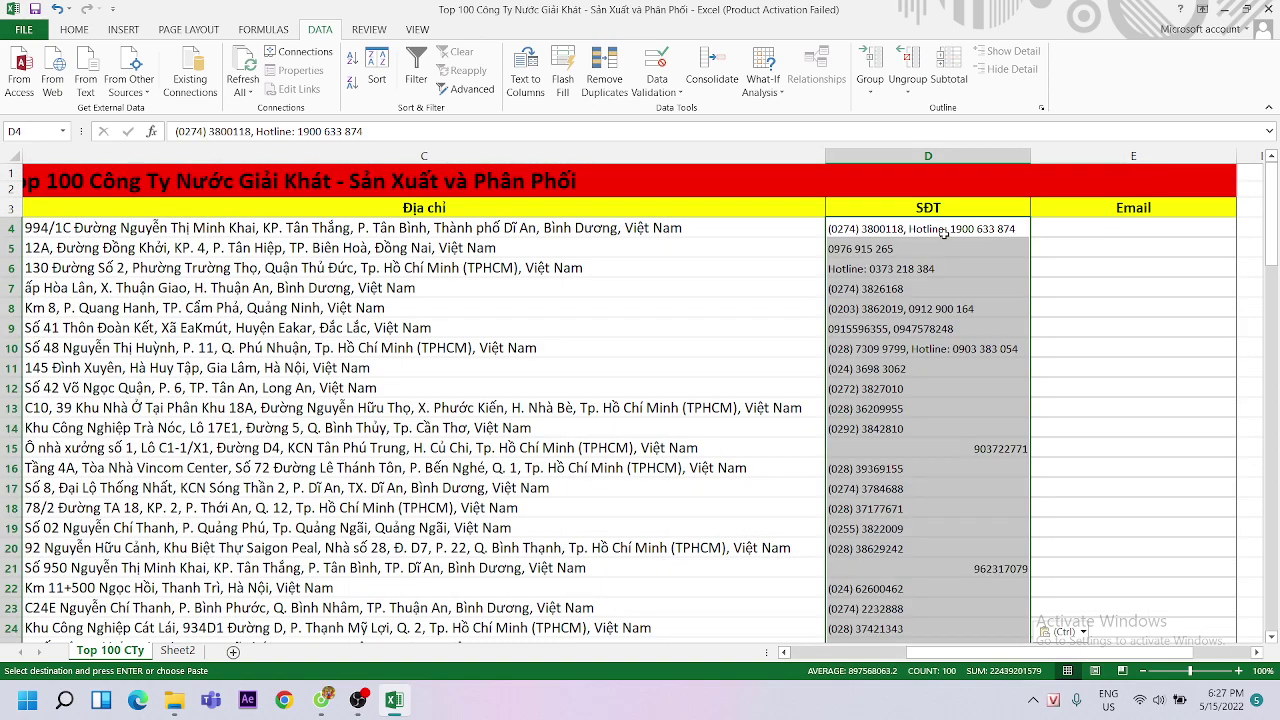
click(76, 30)
click(256, 60)
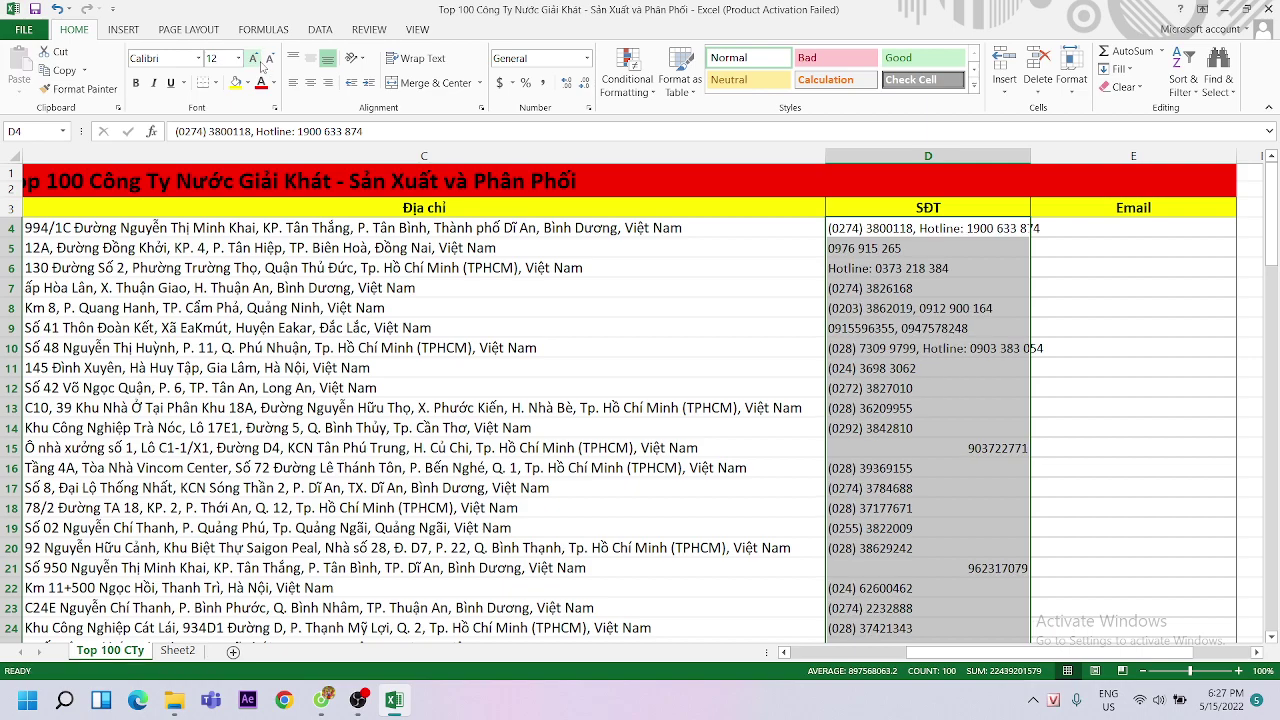
Set the phone numbers to font size 14, autofit column D, and review the entries
click(260, 64)
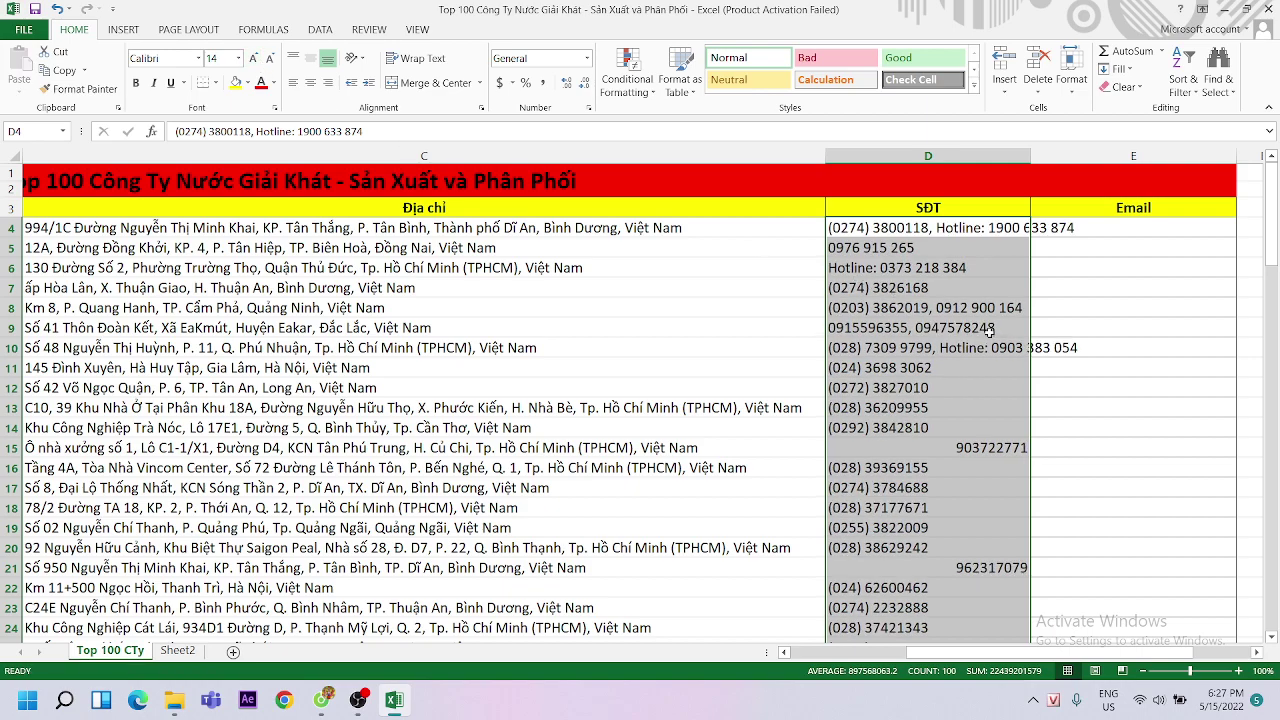
double_click(1032, 162)
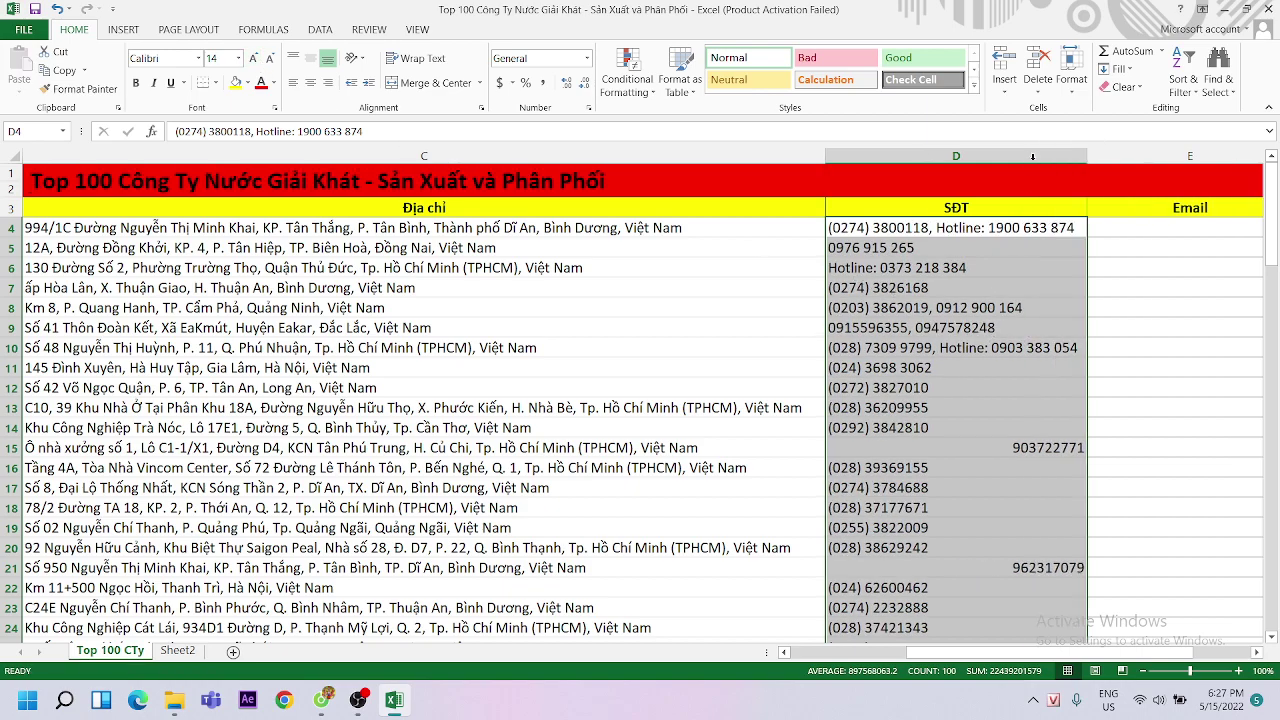
click(1006, 347)
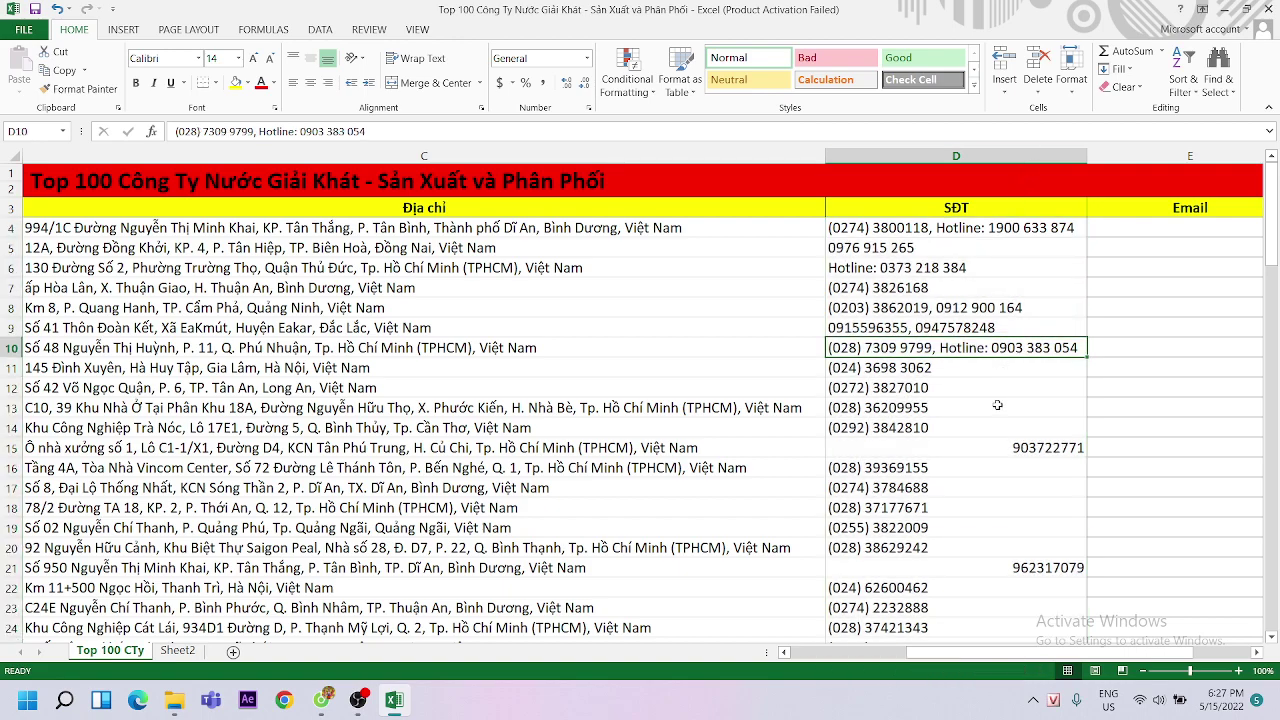
key(Down)
key(Down)
key(Down)
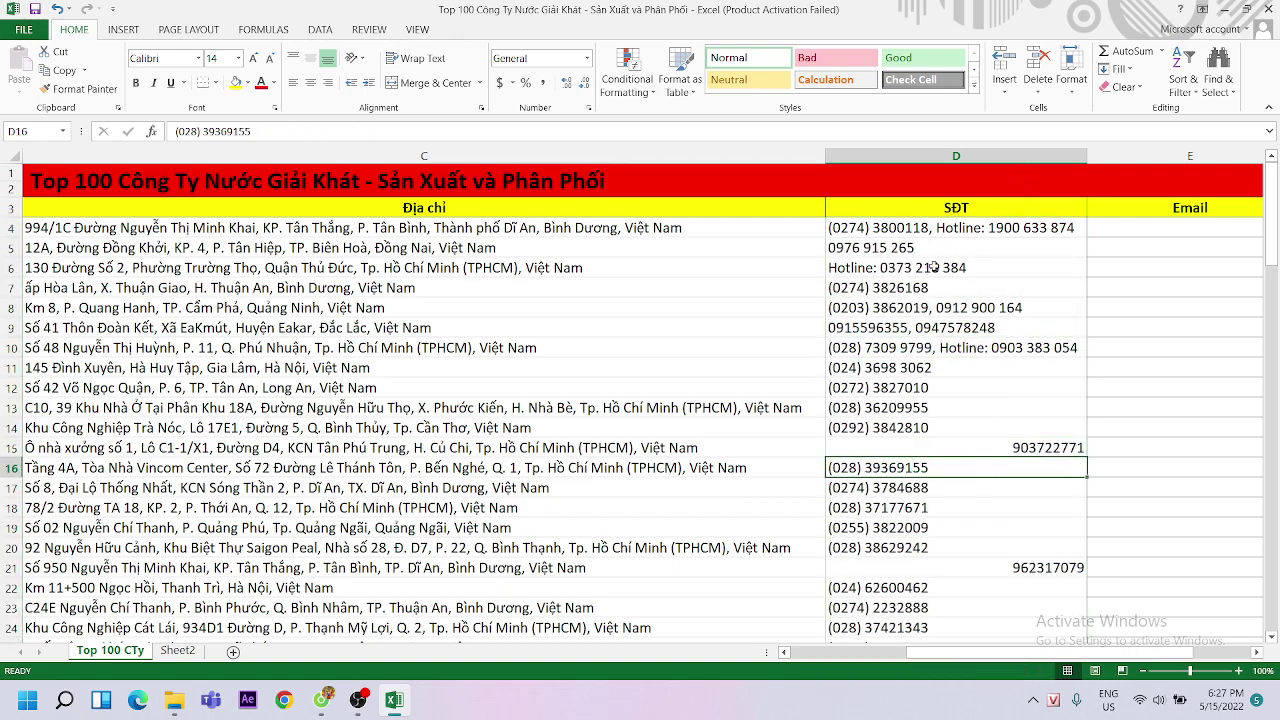
click(1010, 447)
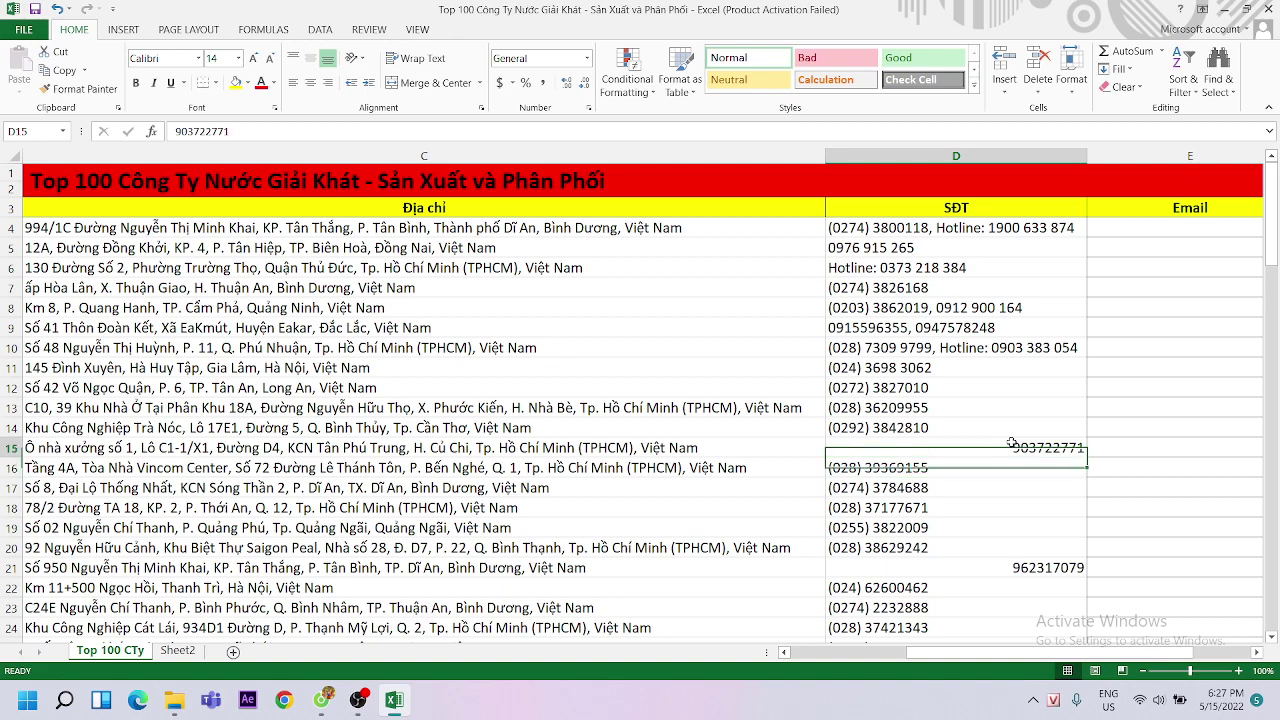
click(985, 290)
click(950, 250)
double_click(1006, 448)
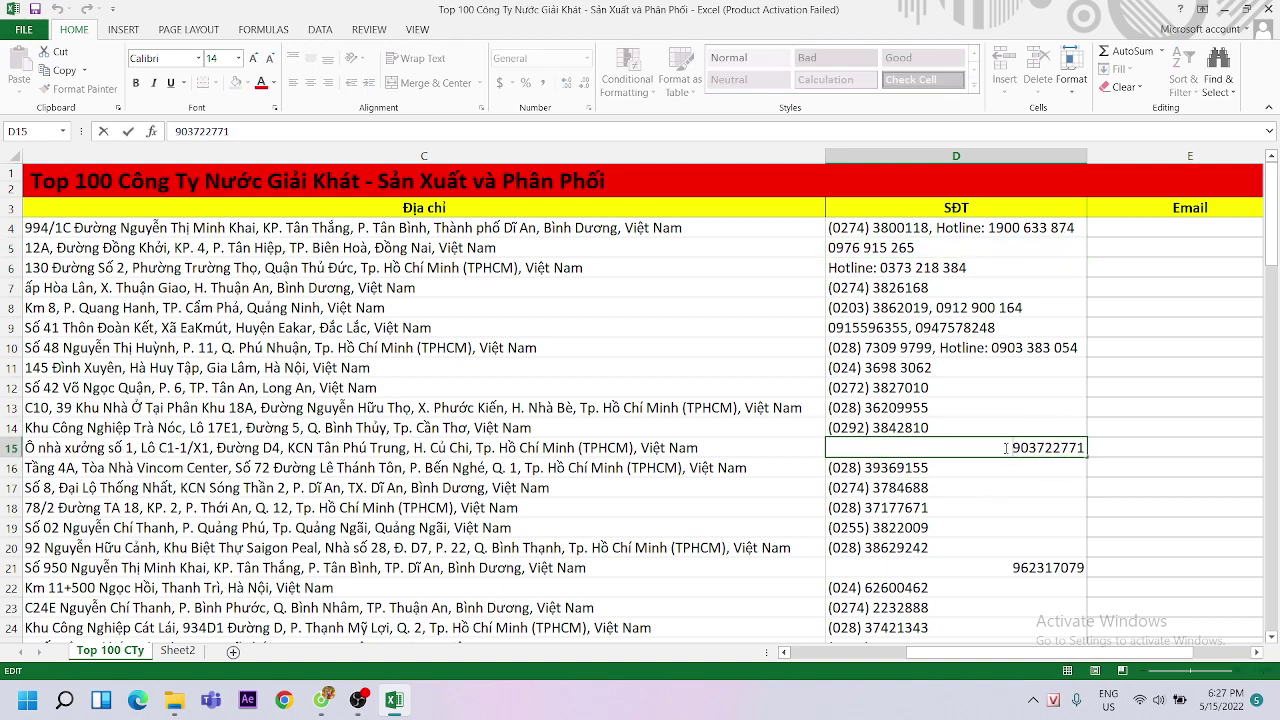
text('0)
key(Return)
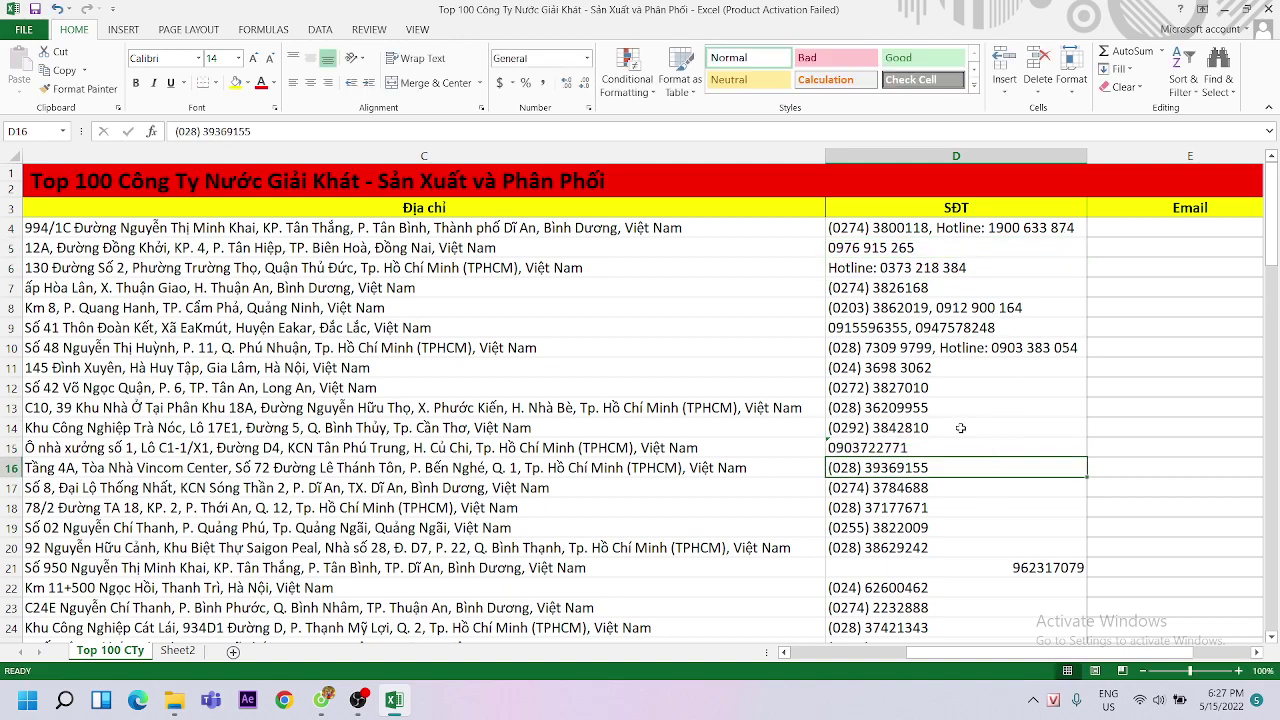
double_click(995, 562)
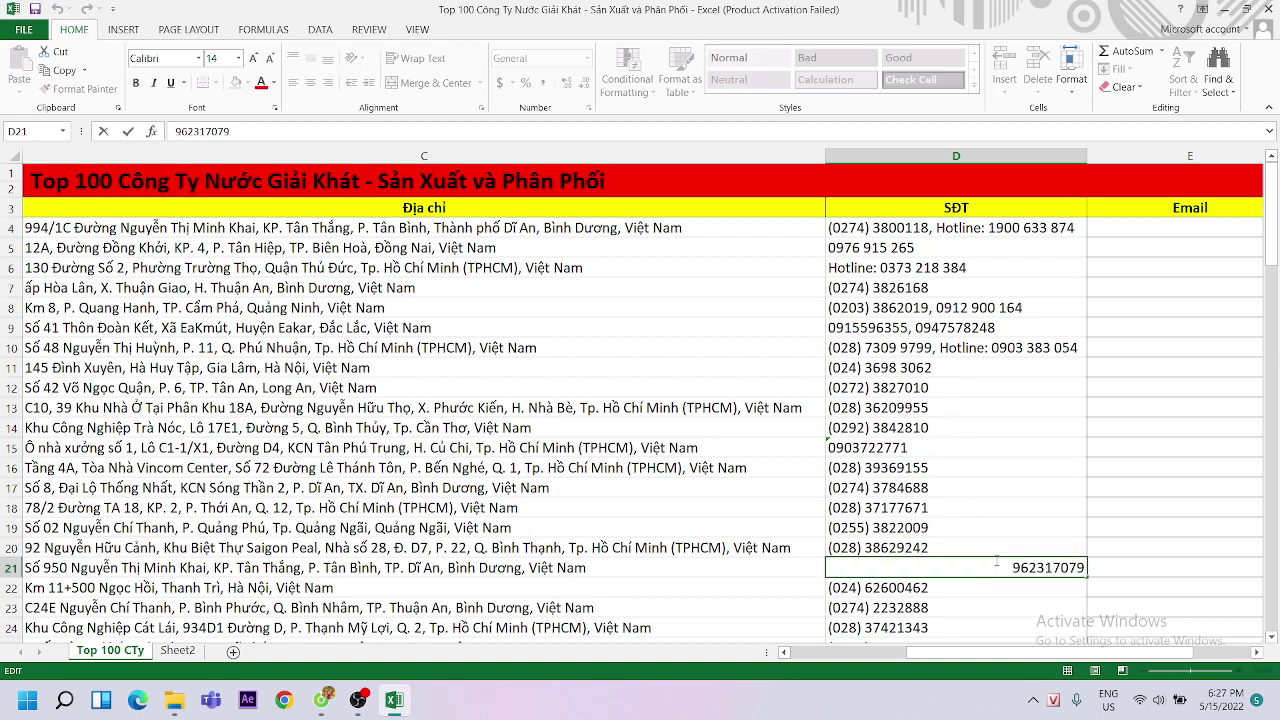
text('0)
key(Return)
scroll(980, 406, down, 2)
scroll(933, 325, down, 4)
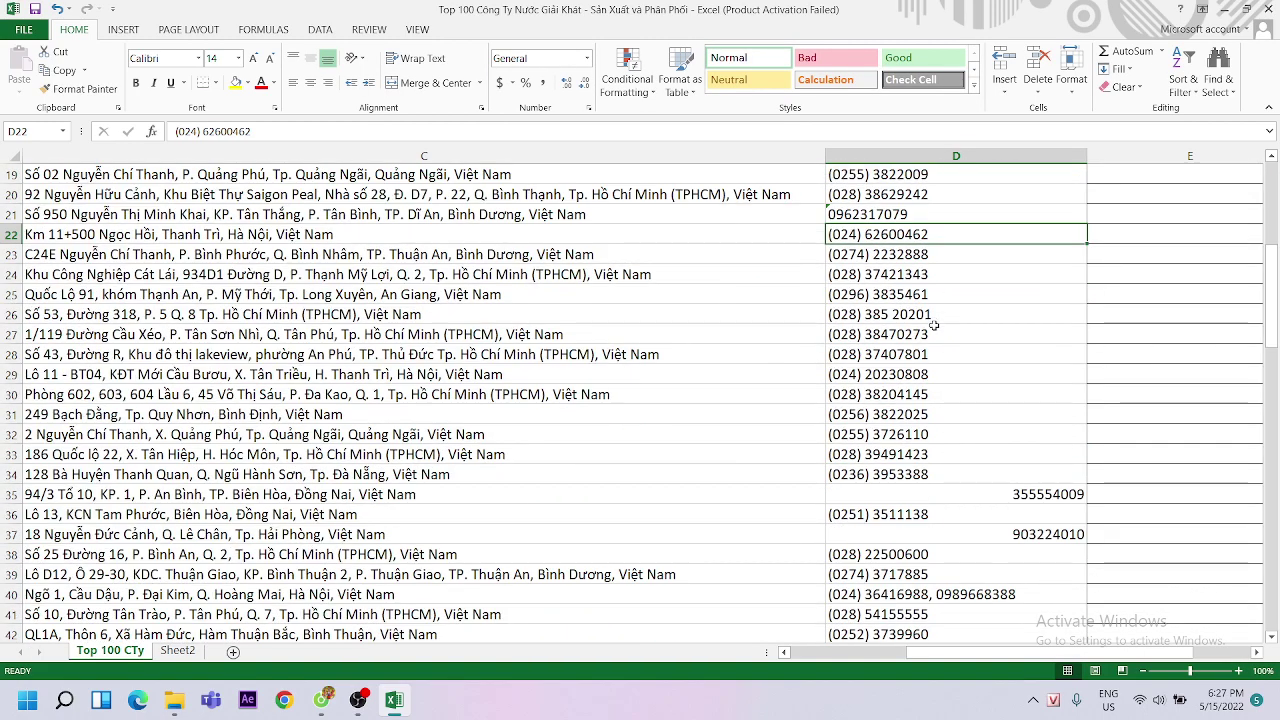
scroll(933, 325, down, 2)
double_click(983, 374)
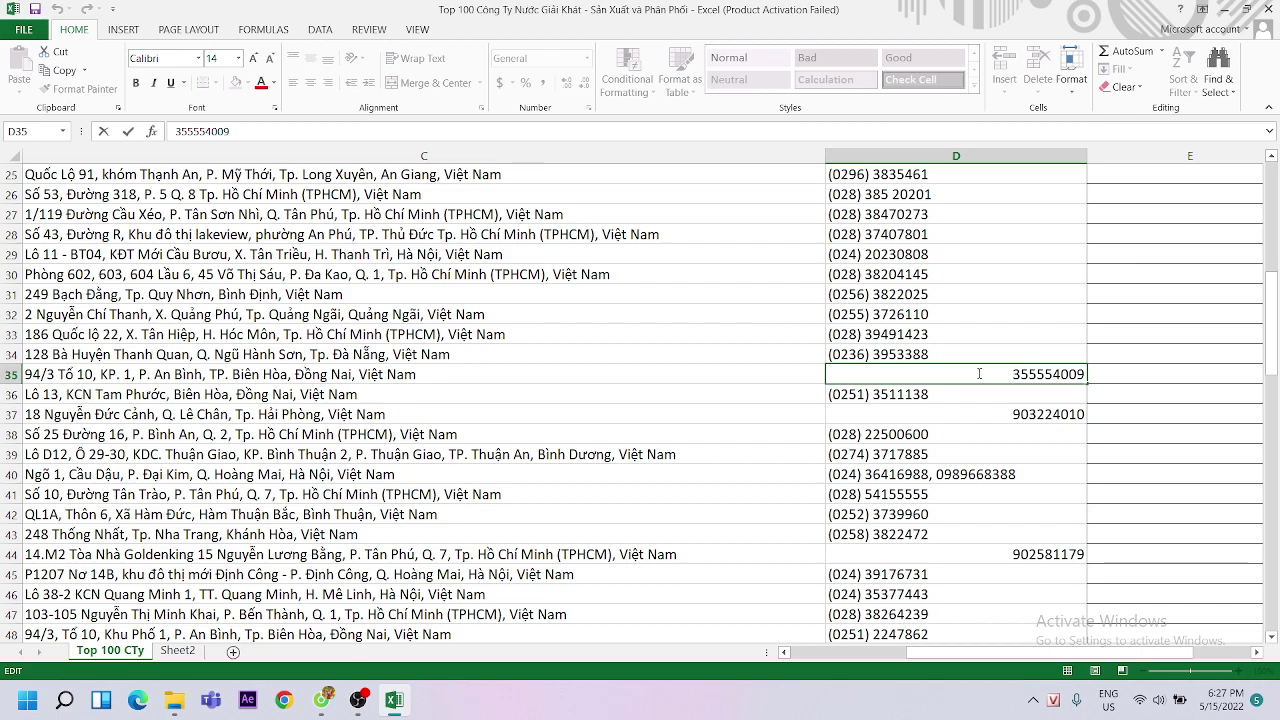
text('0)
key(Return)
click(1005, 414)
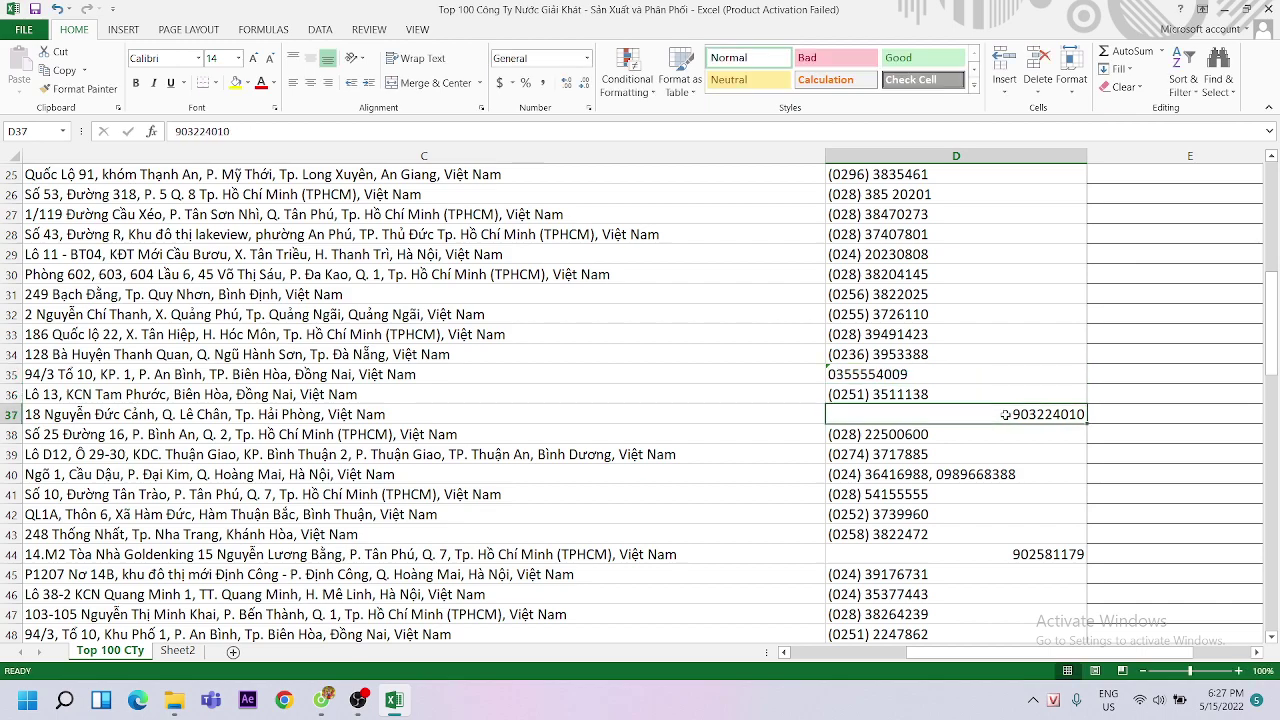
double_click(1005, 414)
text('0)
key(Return)
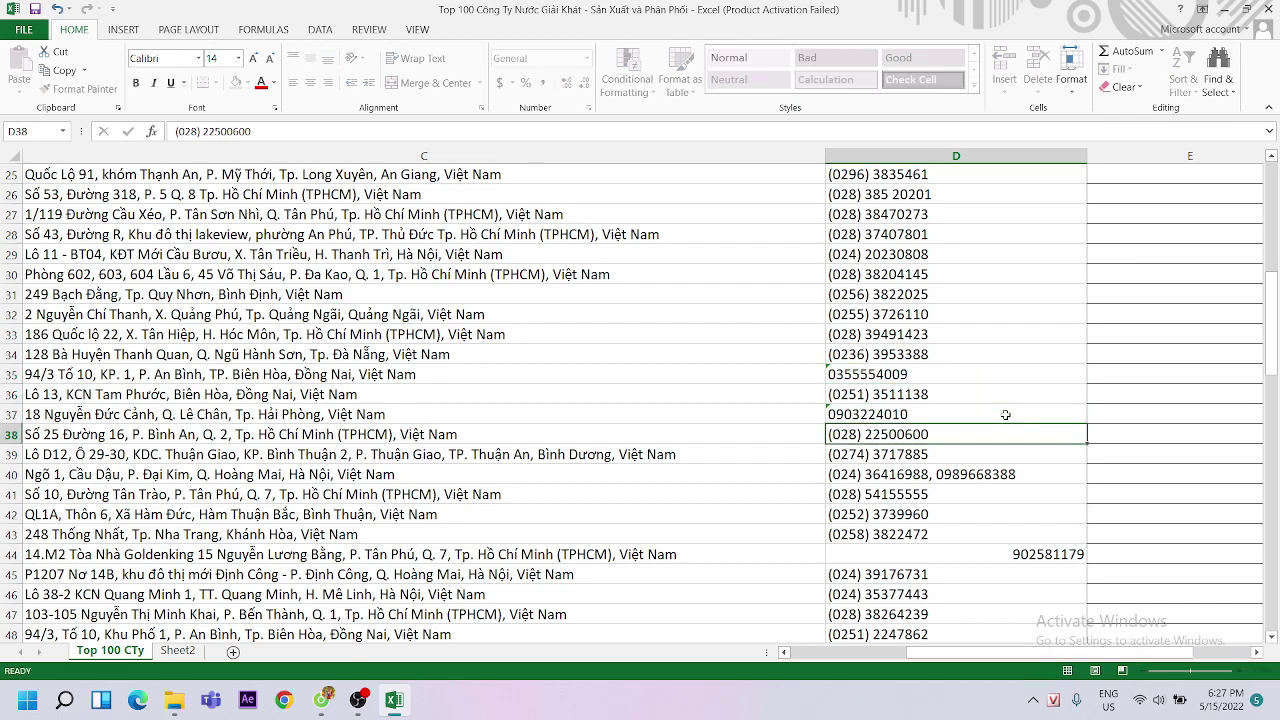
click(1008, 553)
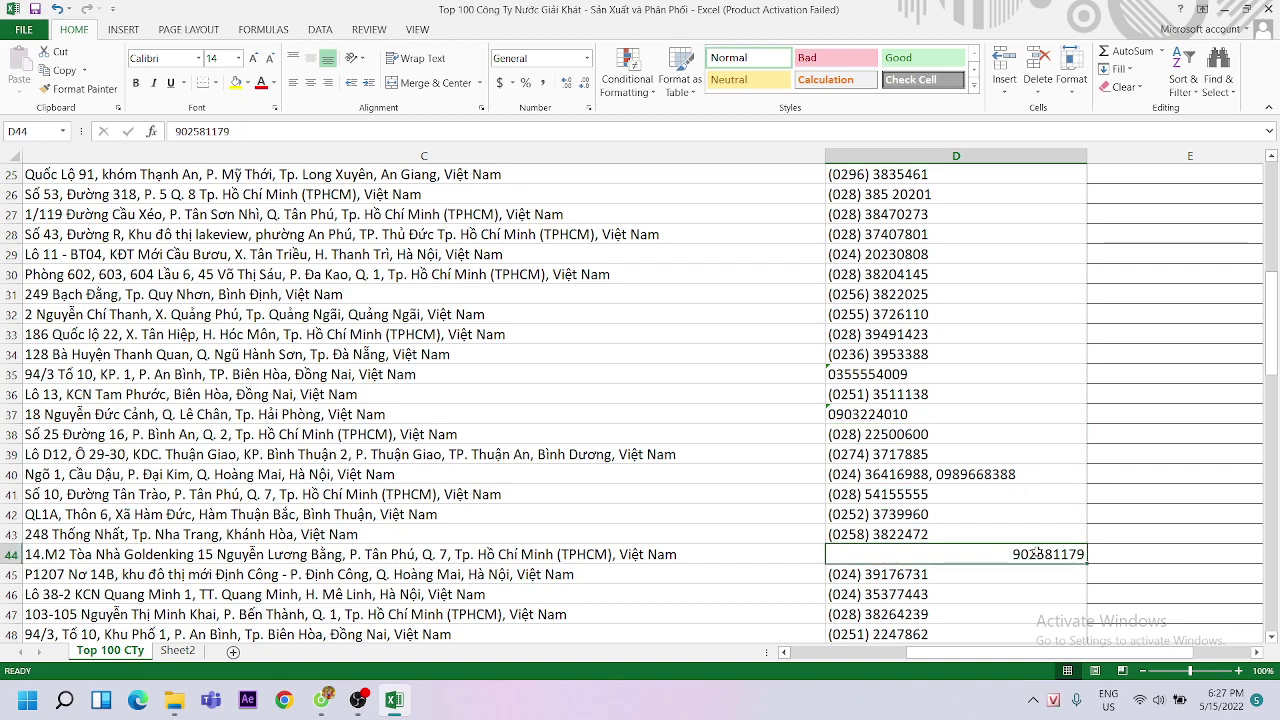
double_click(1008, 555)
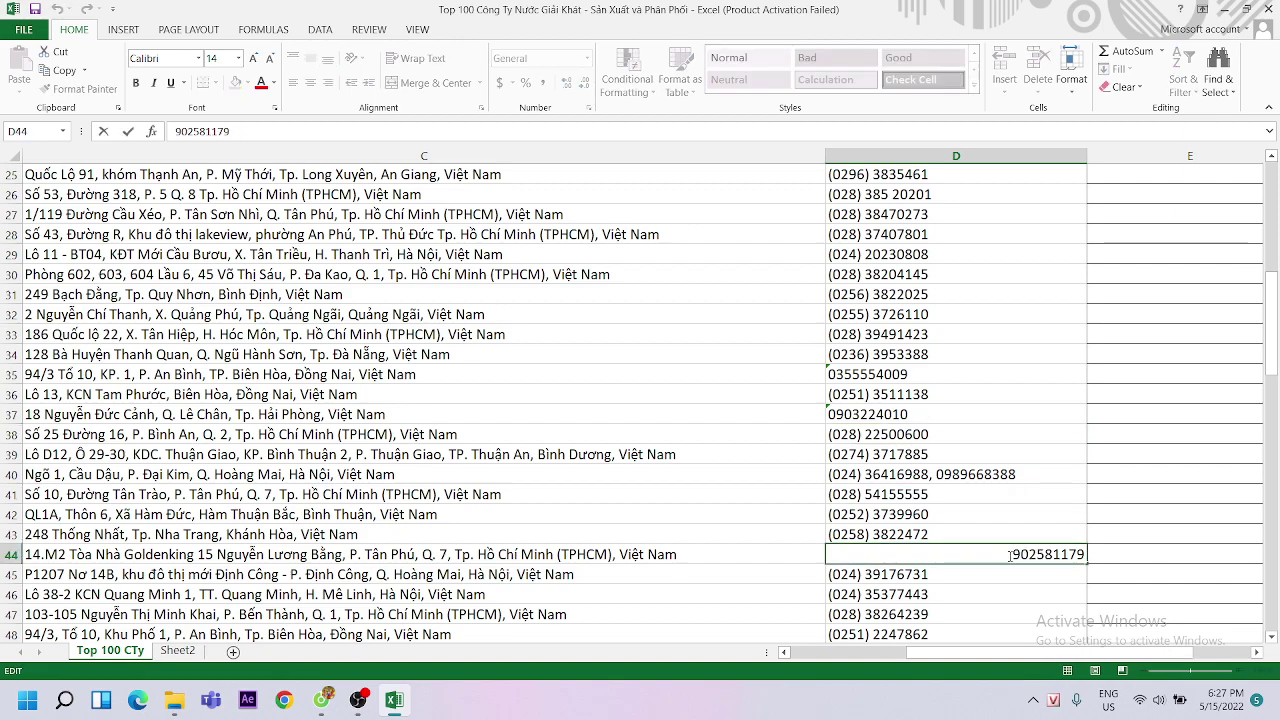
text('0)
key(Return)
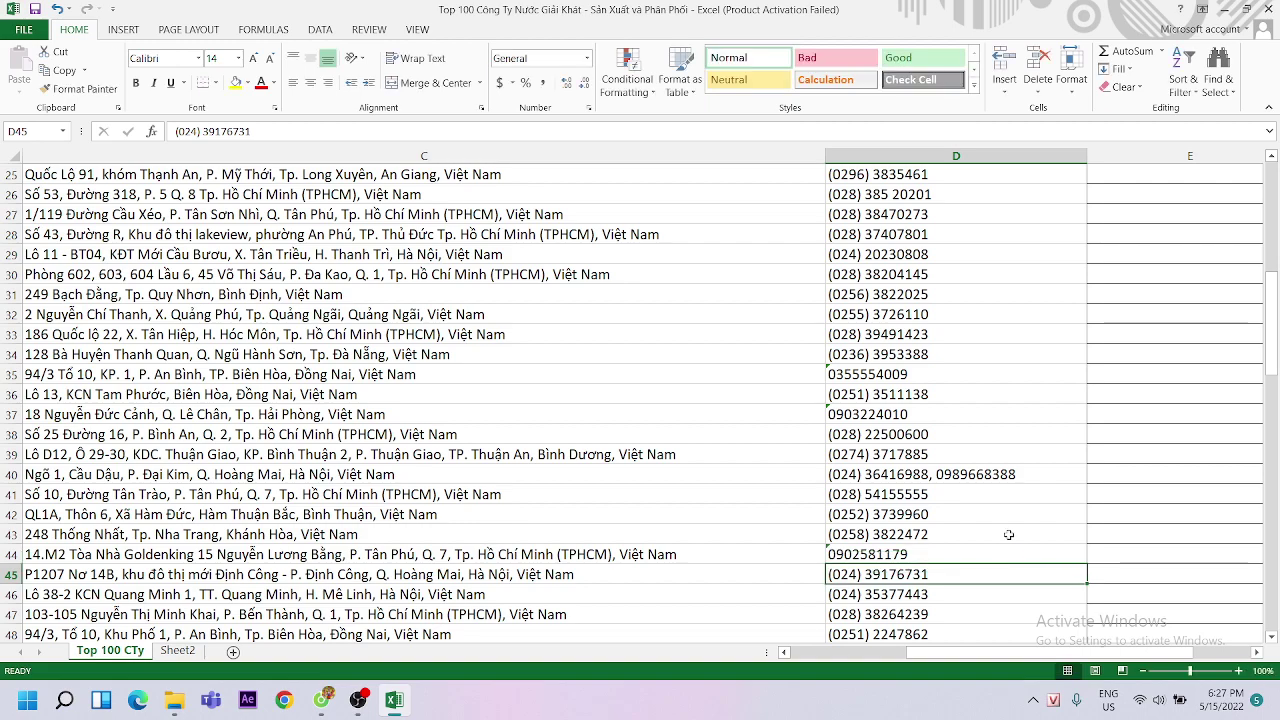
scroll(1008, 502, down, 5)
click(997, 346)
double_click(997, 348)
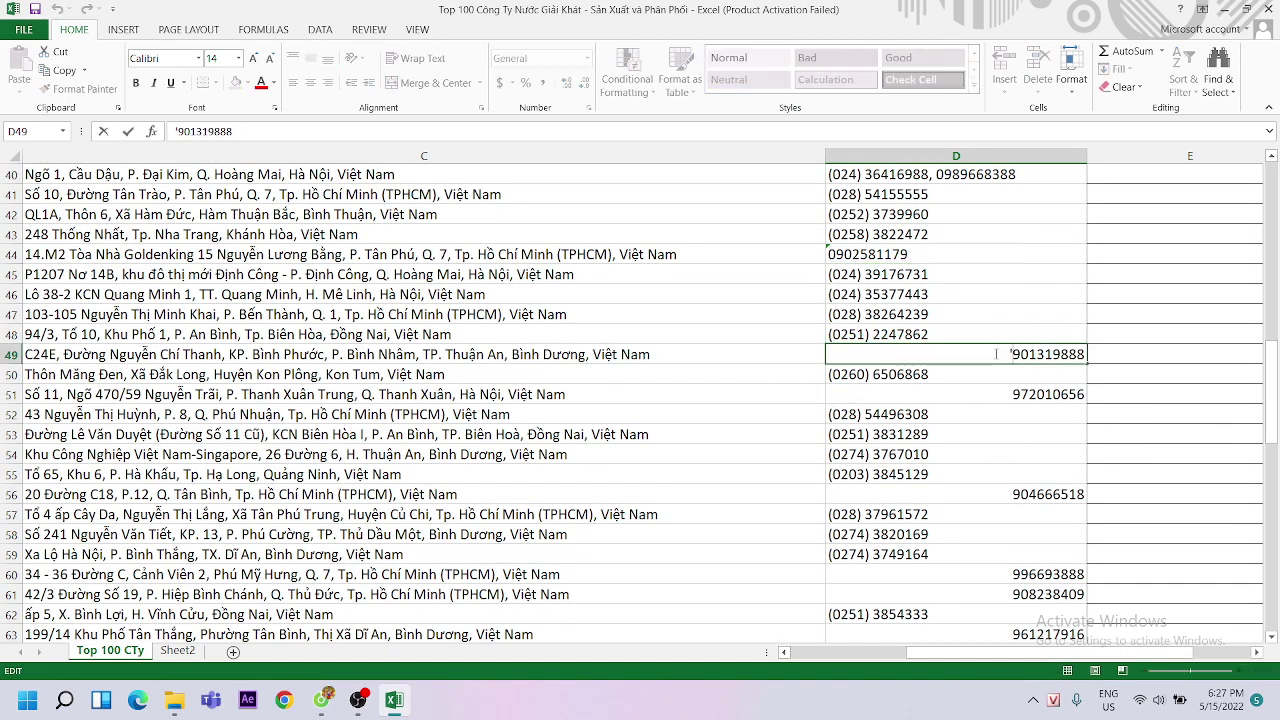
text('0)
key(Return)
click(1003, 390)
double_click(1003, 391)
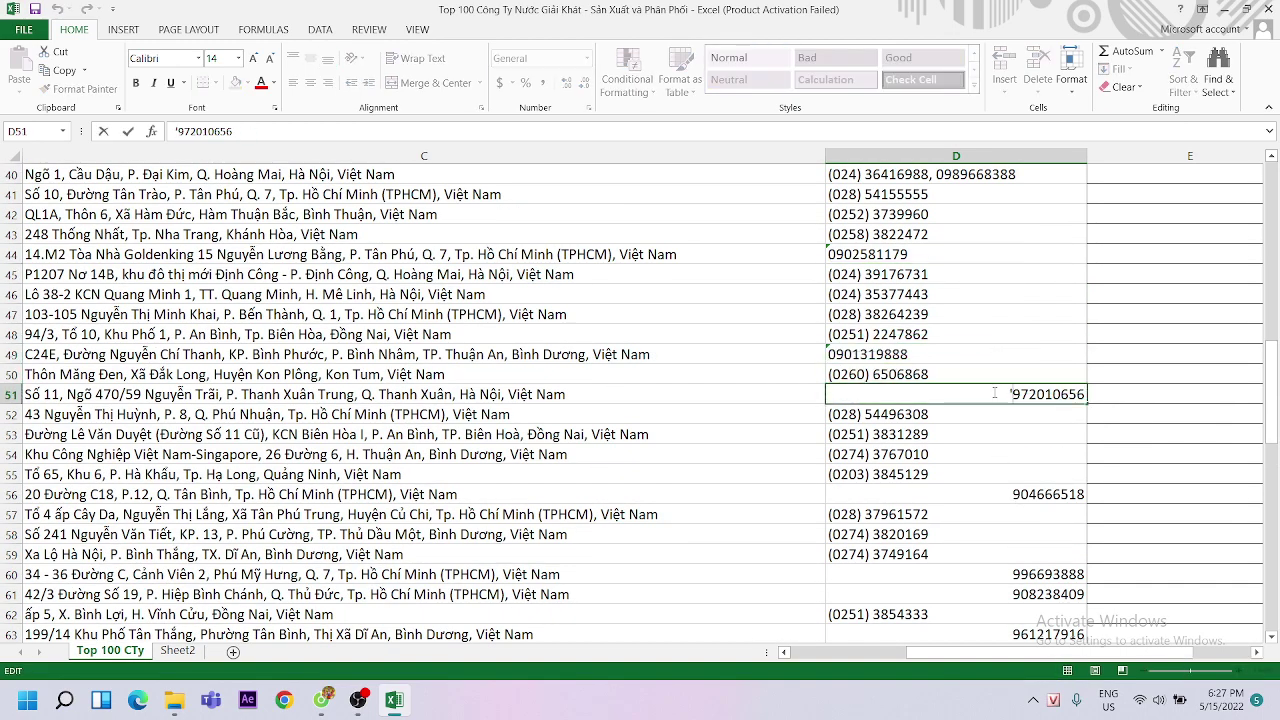
text('0)
key(Return)
click(1009, 495)
double_click(1009, 495)
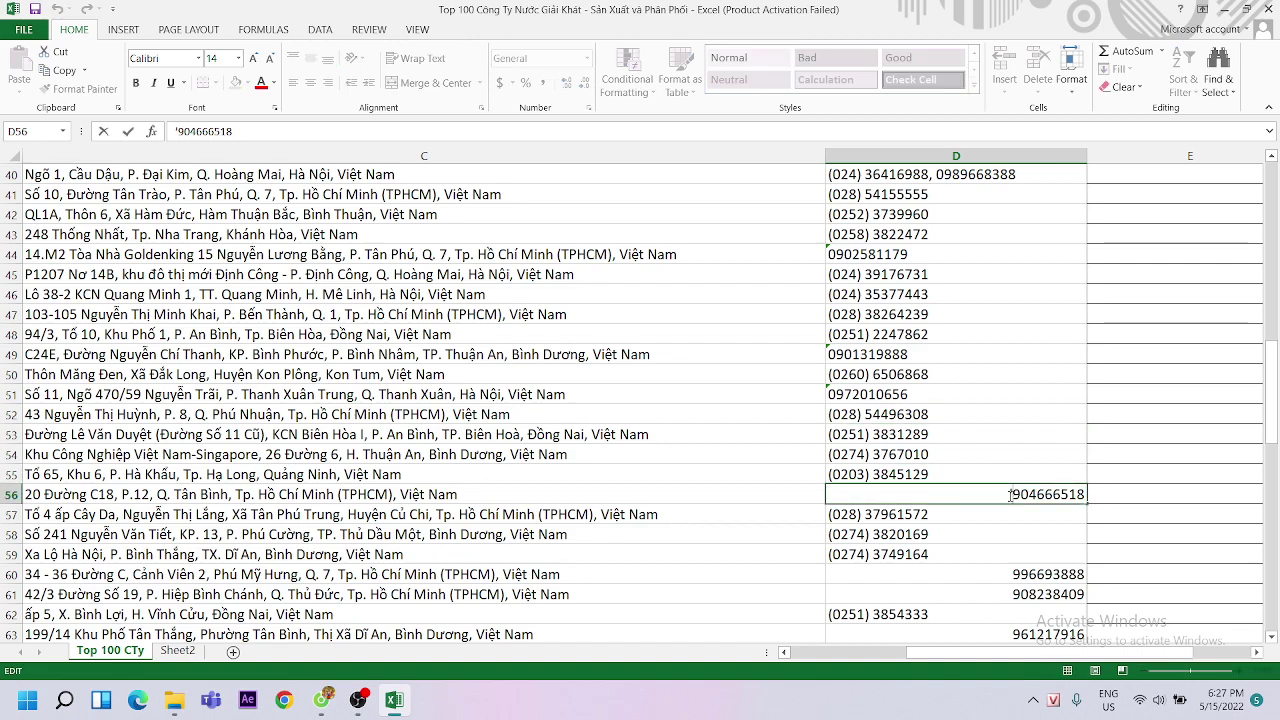
text('0)
key(Return)
click(1006, 577)
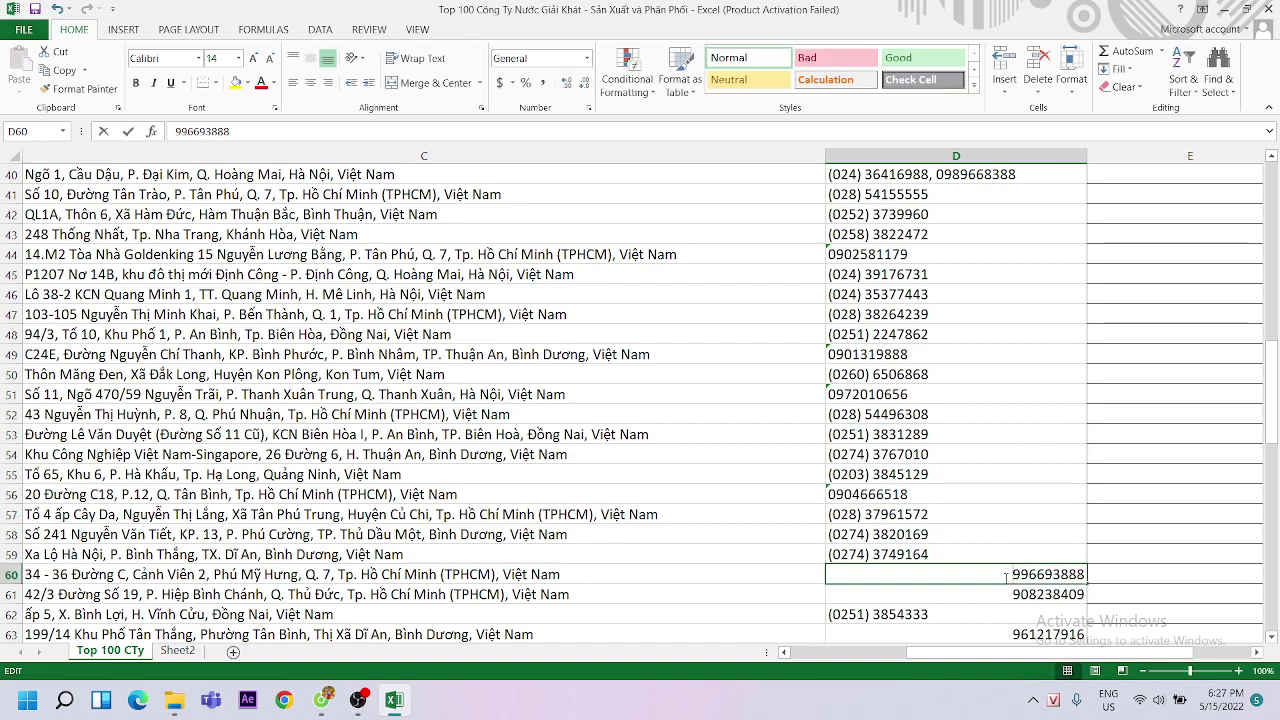
double_click(1006, 577)
text('0)
key(Return)
scroll(1035, 465, down, 3)
double_click(1005, 410)
text('0)
key(Return)
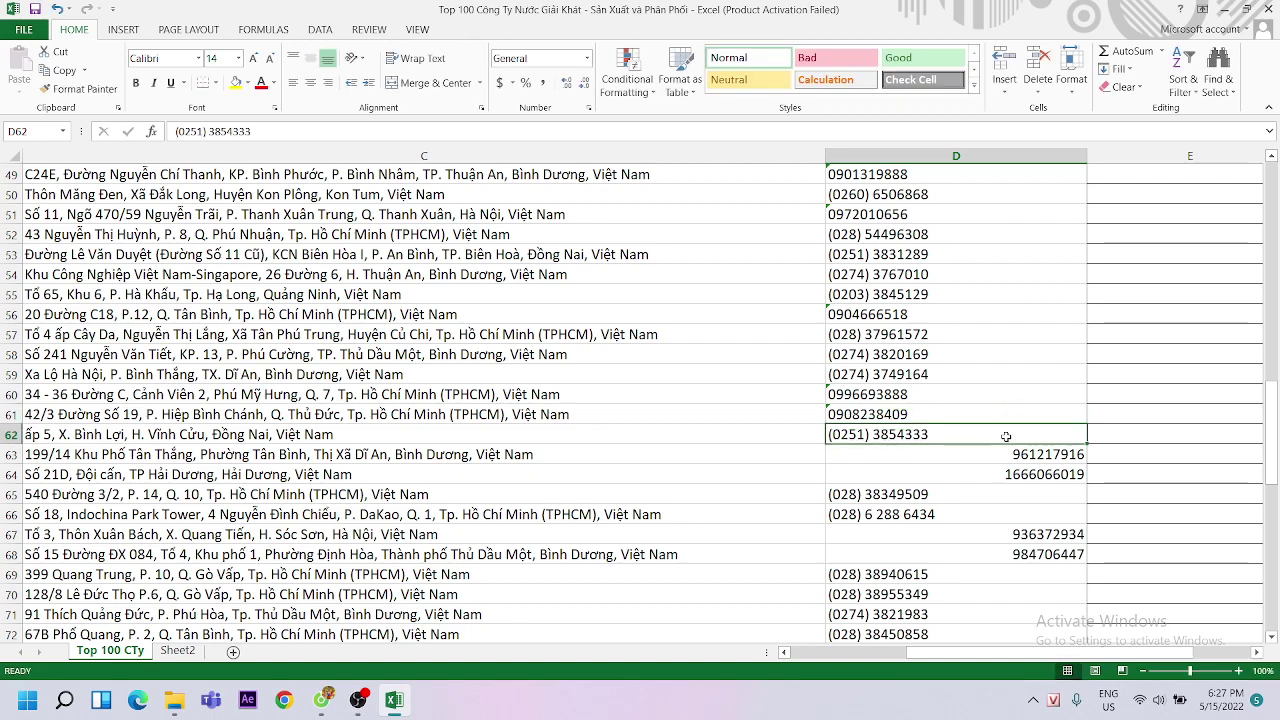
double_click(1006, 455)
text('0)
key(Return)
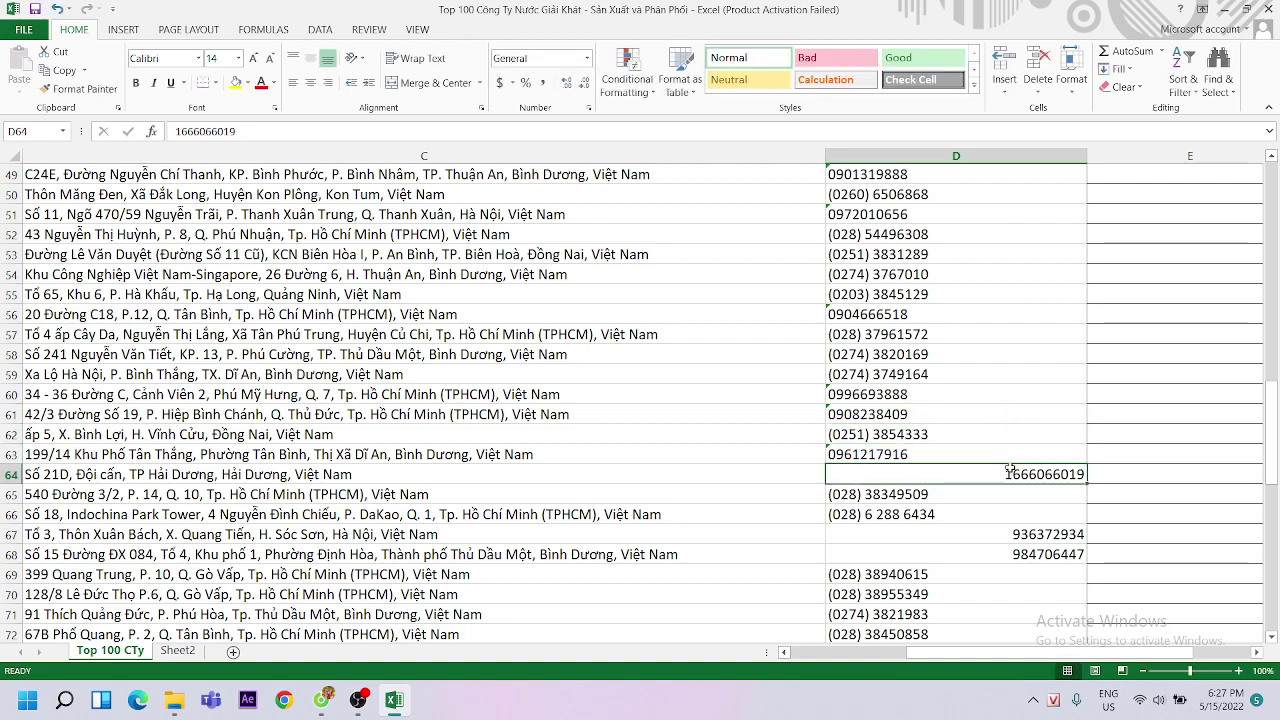
double_click(994, 476)
text('0)
key(Return)
double_click(996, 527)
text('0)
key(Return)
double_click(1016, 550)
text('0)
key(Return)
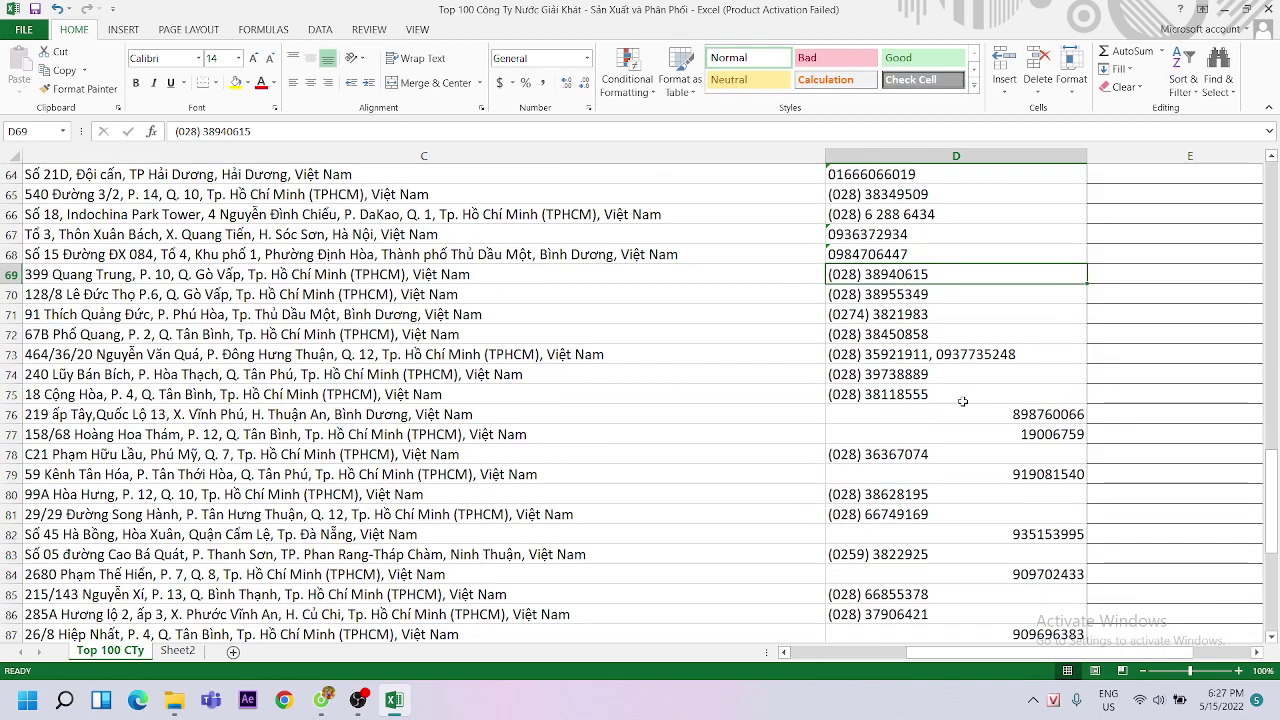
double_click(1000, 417)
text('0)
key(Return)
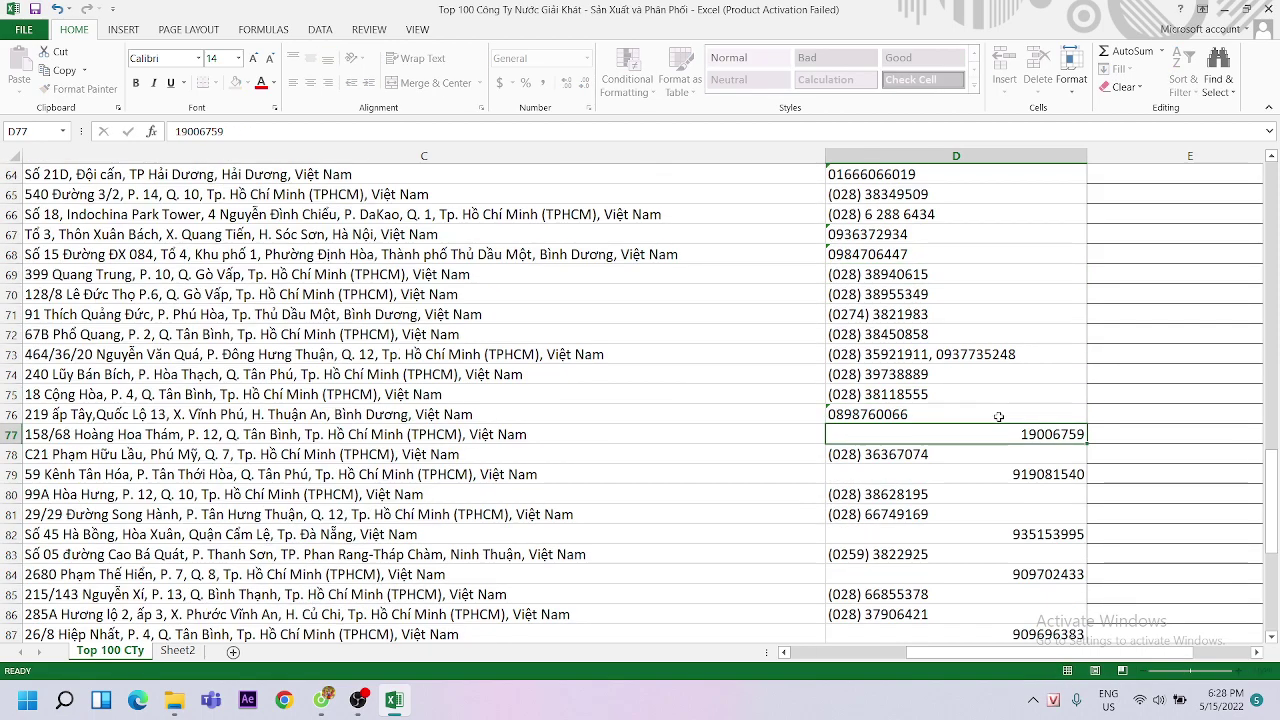
double_click(1018, 434)
text(')
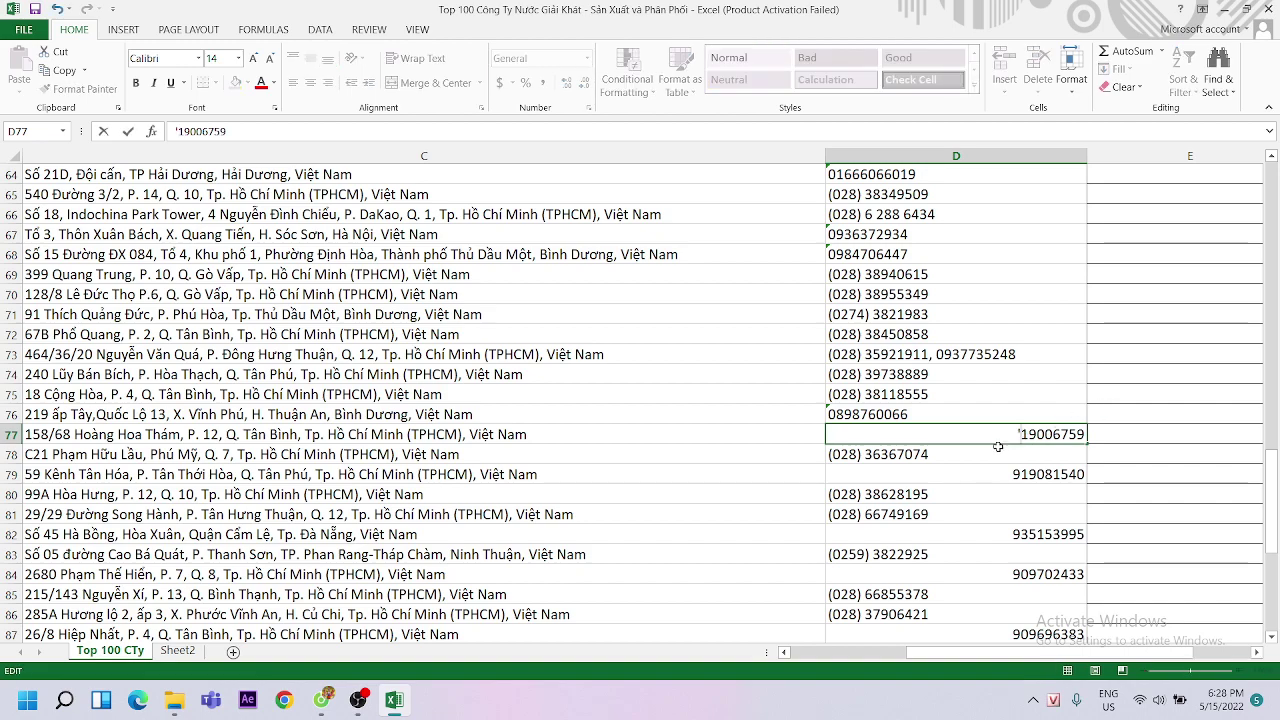
key(Return)
double_click(1010, 474)
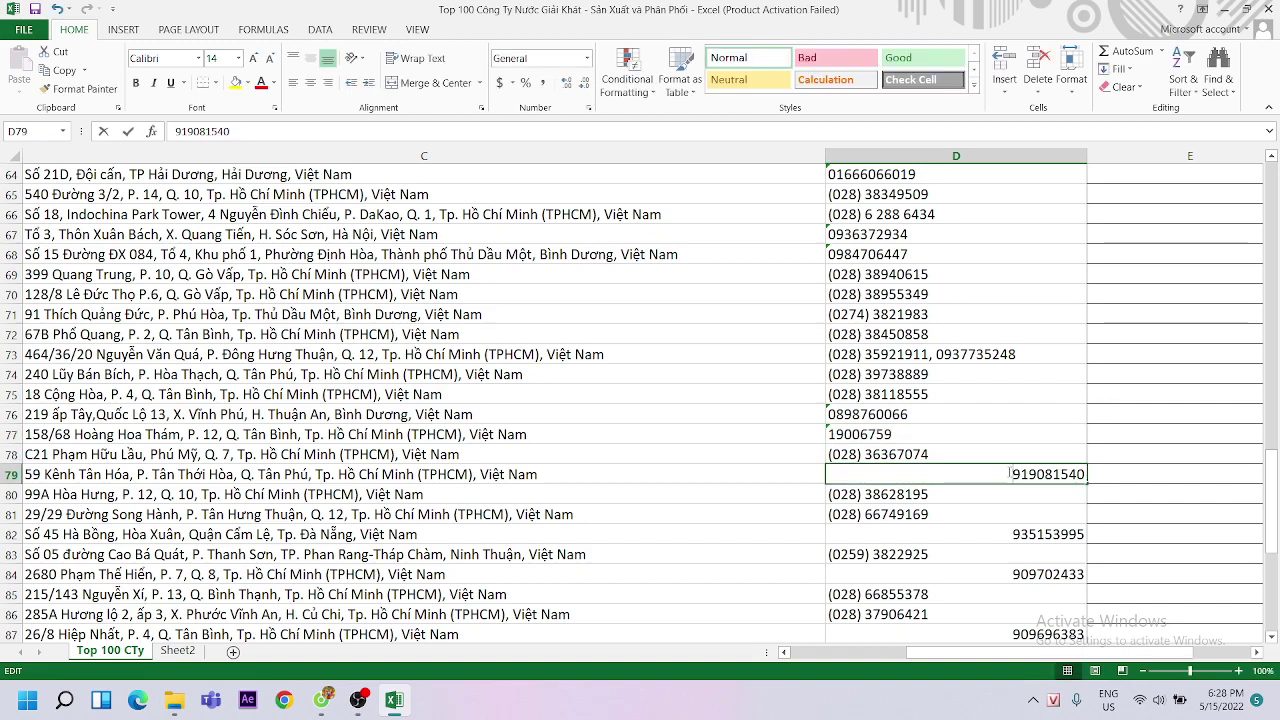
text(')
key(Return)
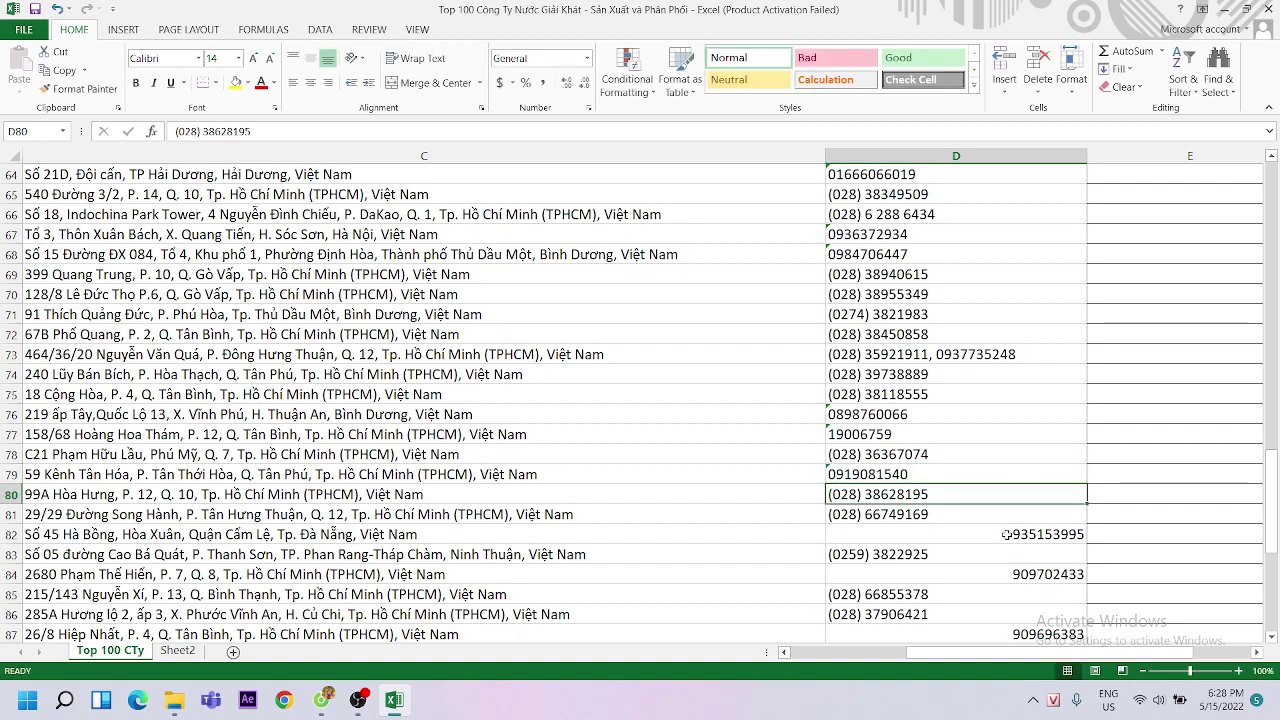
Restore leading zeros as text in D82, D84, D87 and D88
double_click(1006, 534)
double_click(1008, 534)
text('0)
key(Return)
double_click(1002, 576)
text('0)
key(Return)
click(991, 633)
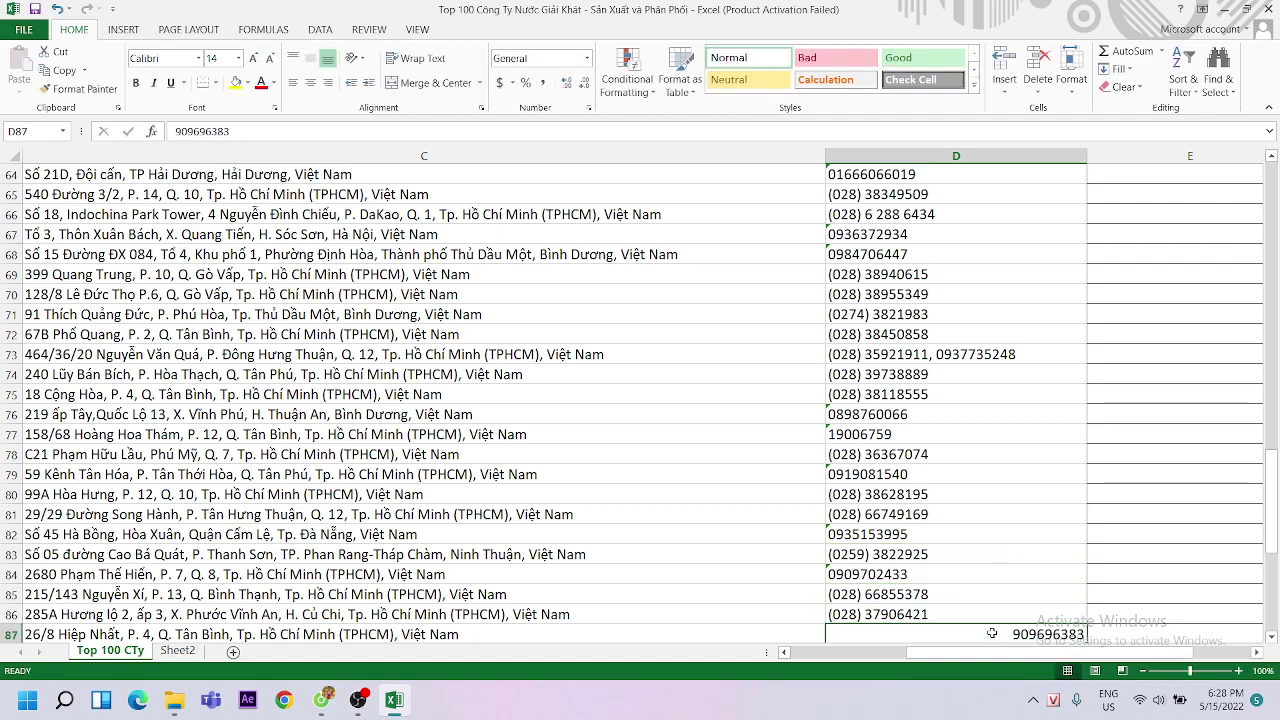
double_click(991, 633)
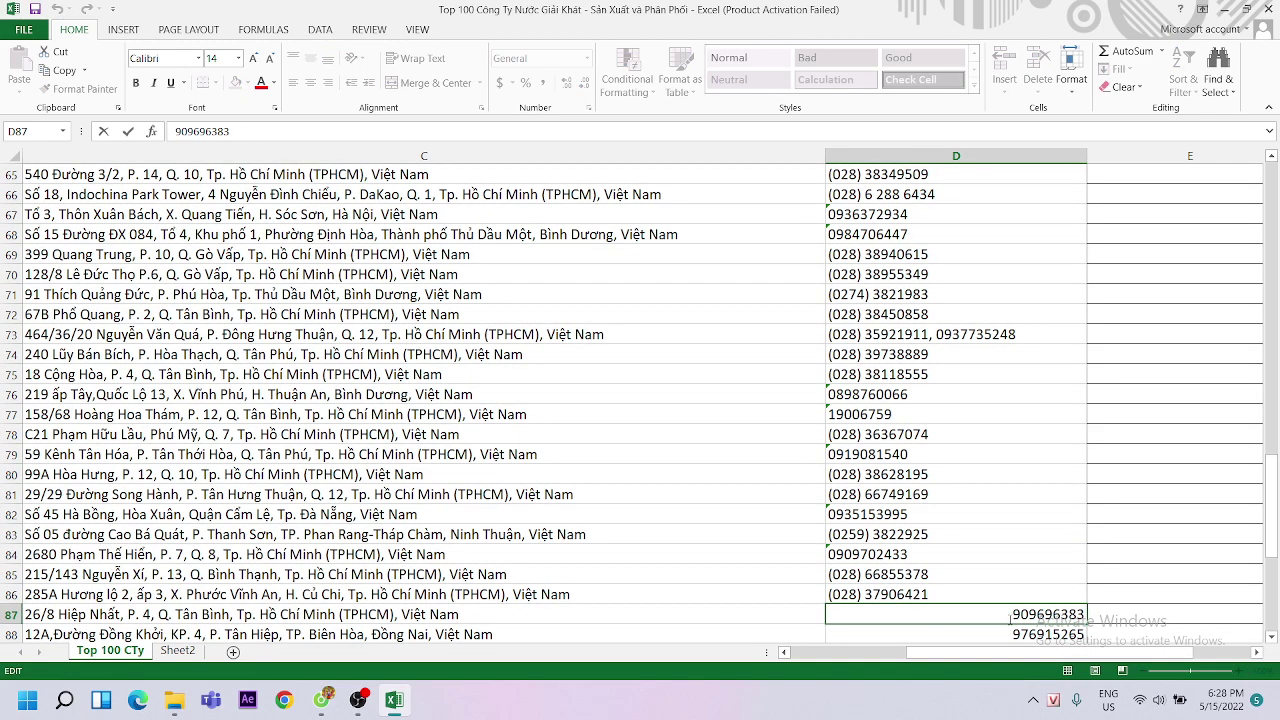
text('0)
key(Return)
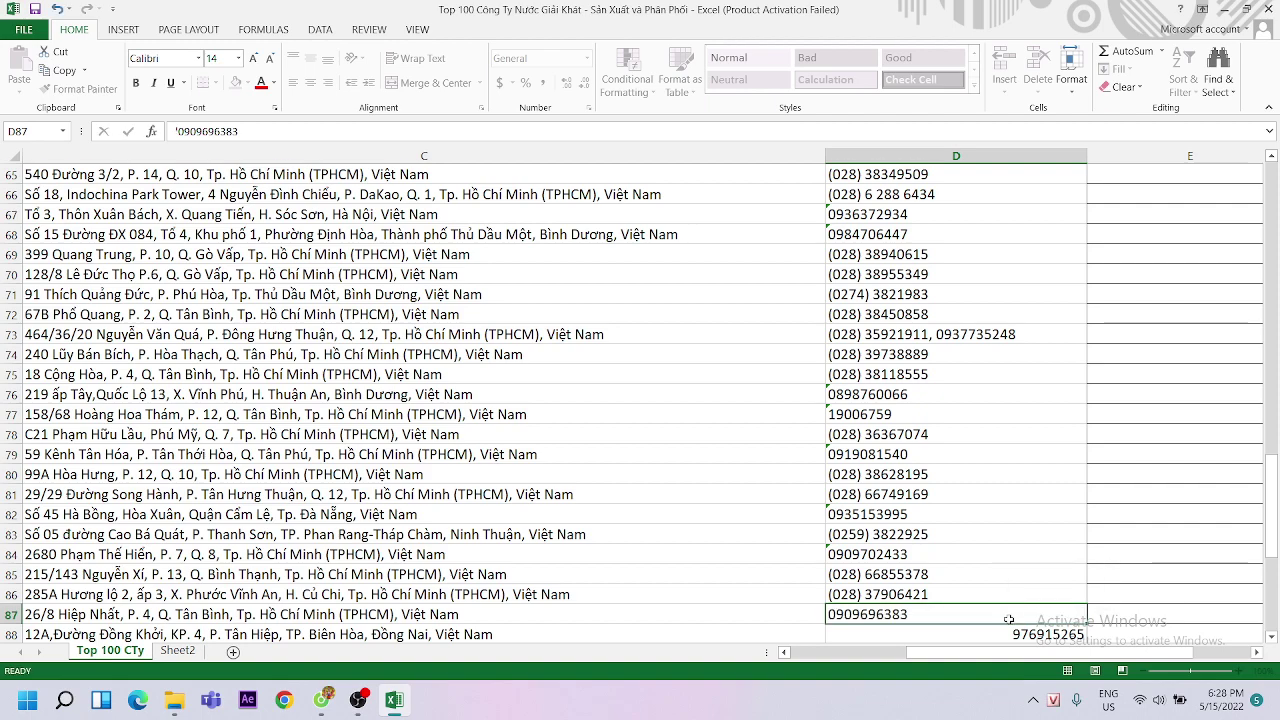
double_click(994, 608)
text('0)
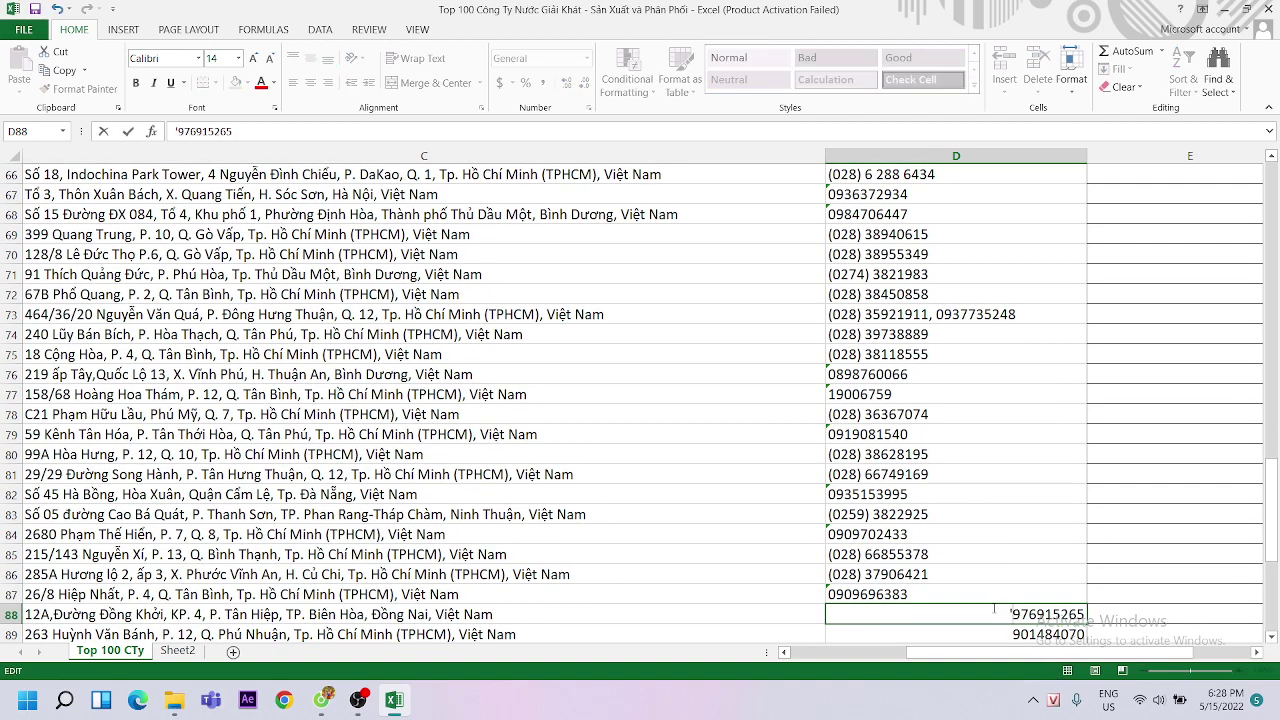
key(Return)
double_click(993, 606)
text('0)
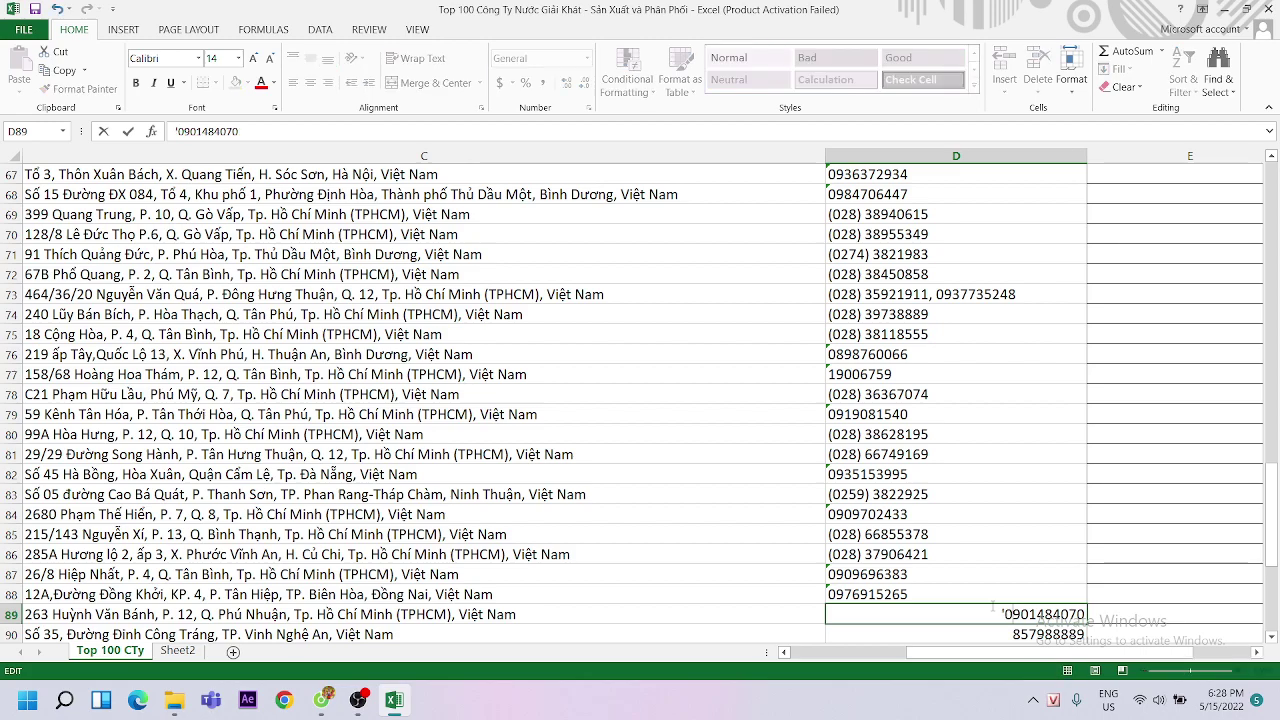
key(Return)
double_click(995, 610)
text('0)
key(Return)
scroll(995, 608, down, 2)
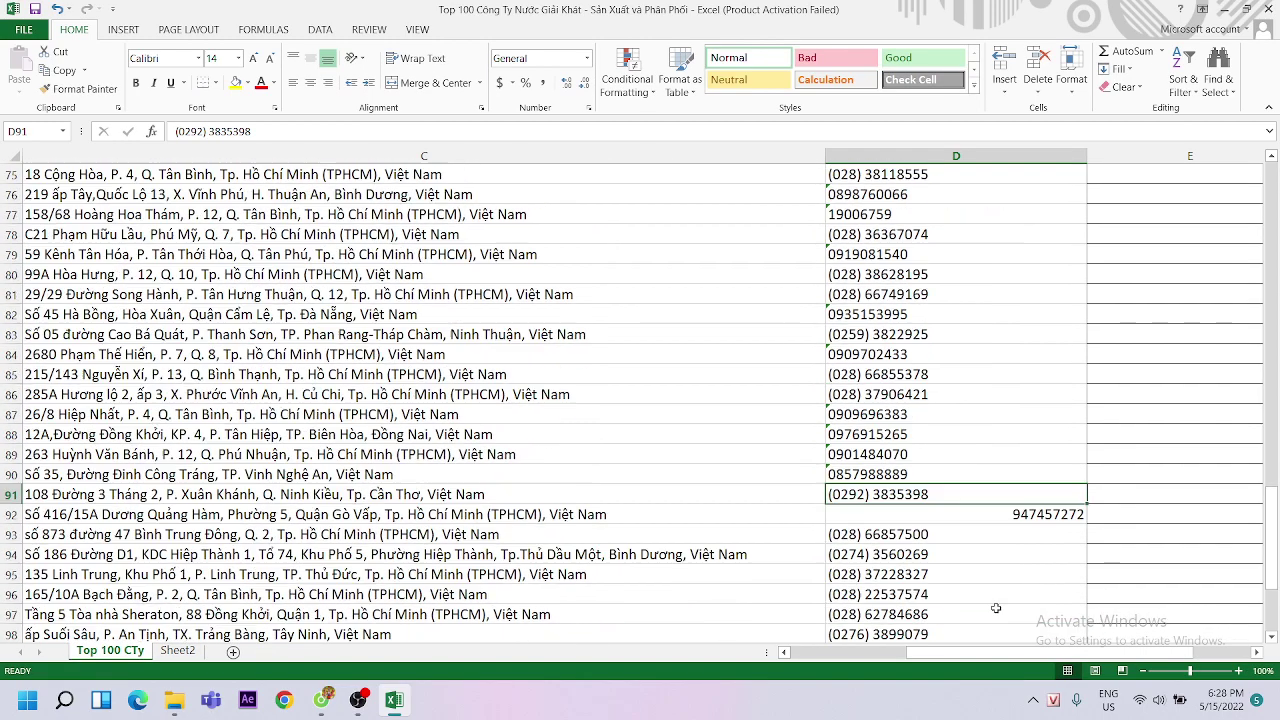
scroll(996, 608, down, 3)
double_click(1000, 333)
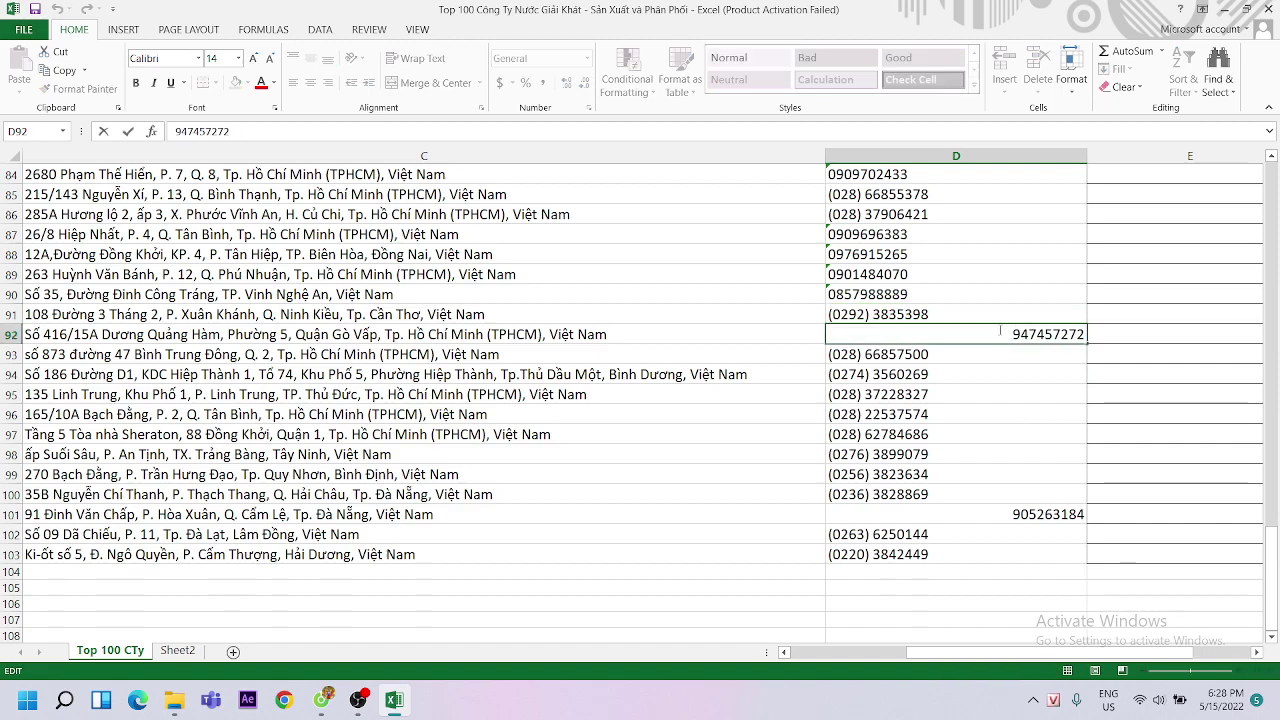
text('0)
key(Return)
click(1000, 514)
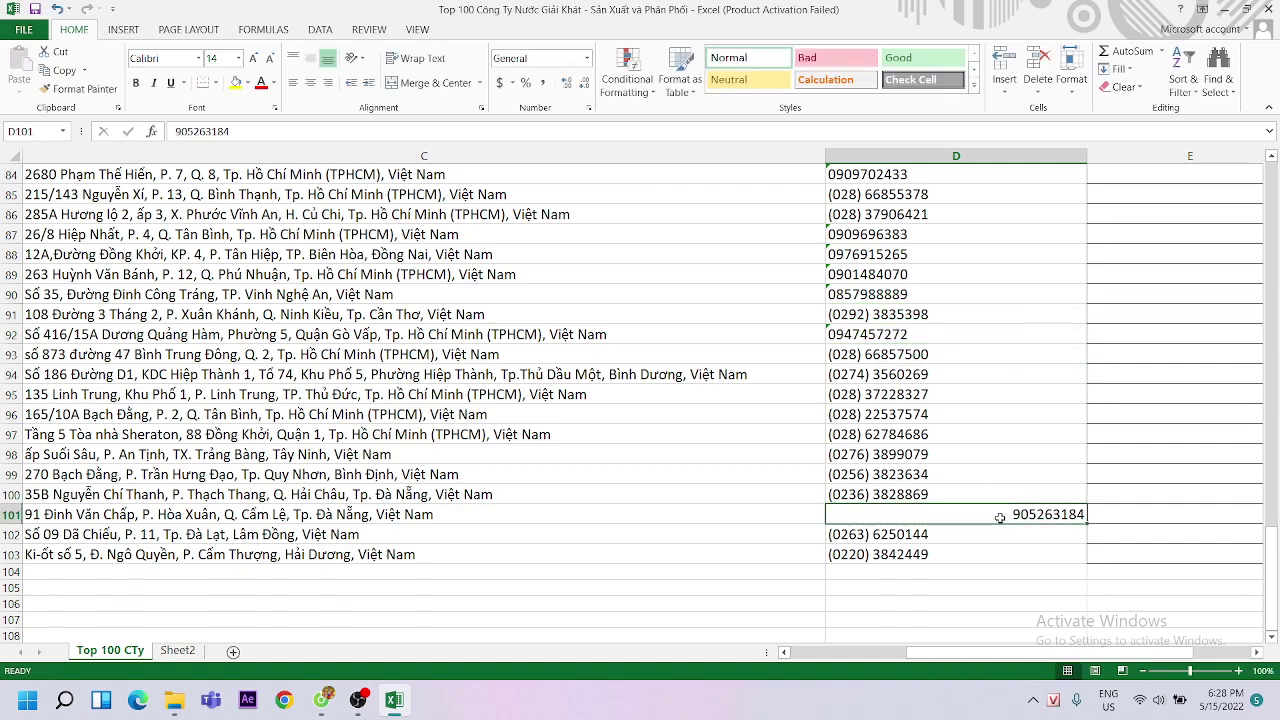
double_click(1000, 514)
text('0)
key(Return)
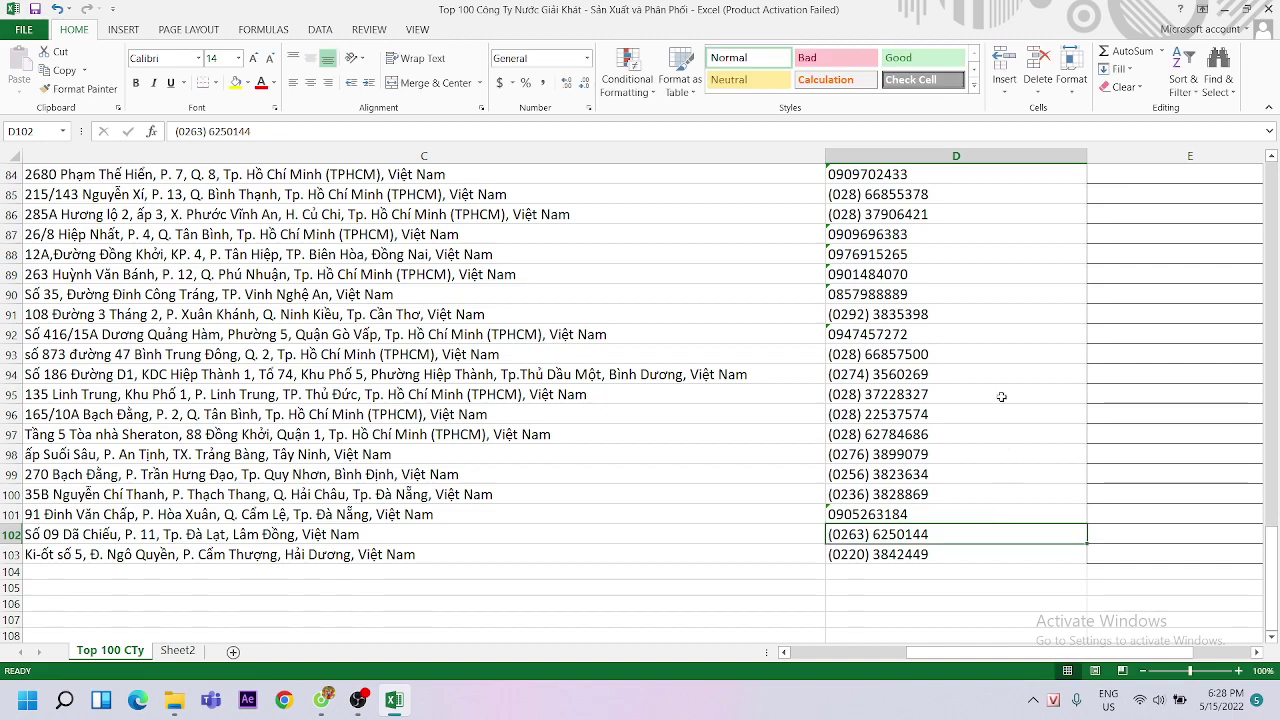
scroll(1000, 395, up, 5)
scroll(1228, 340, up, 6)
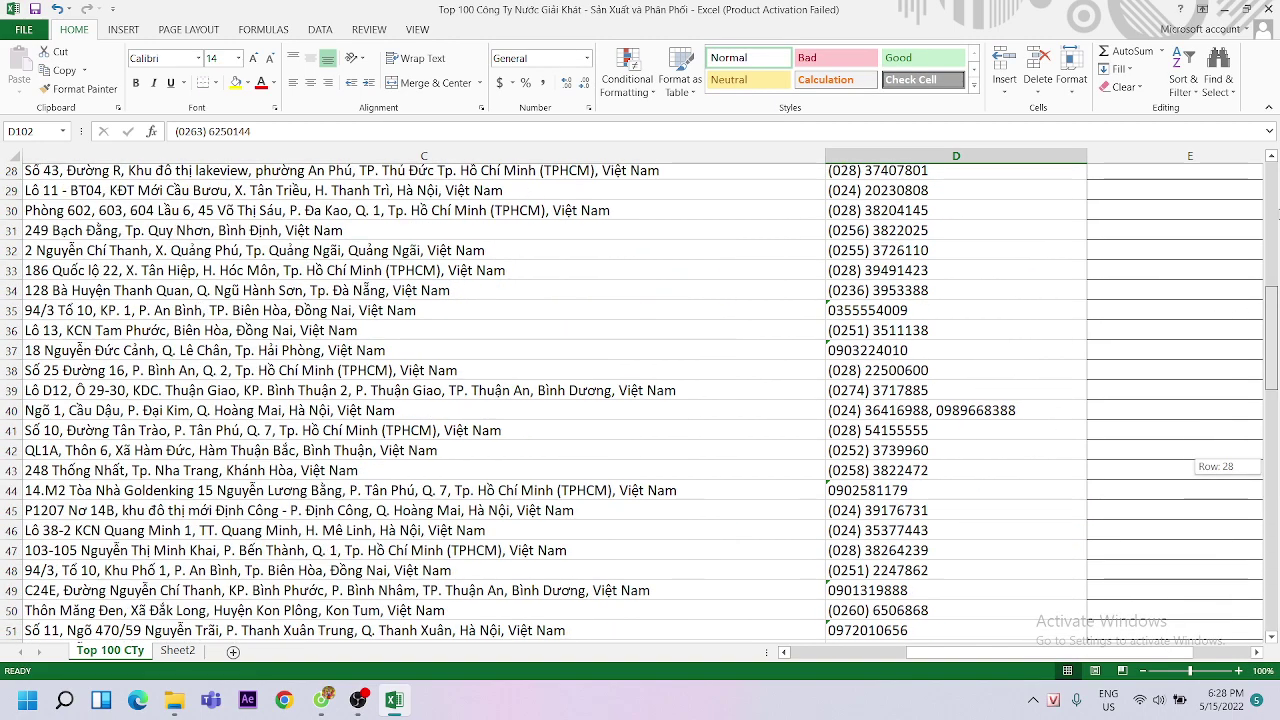
drag(1273, 472, 1254, 79)
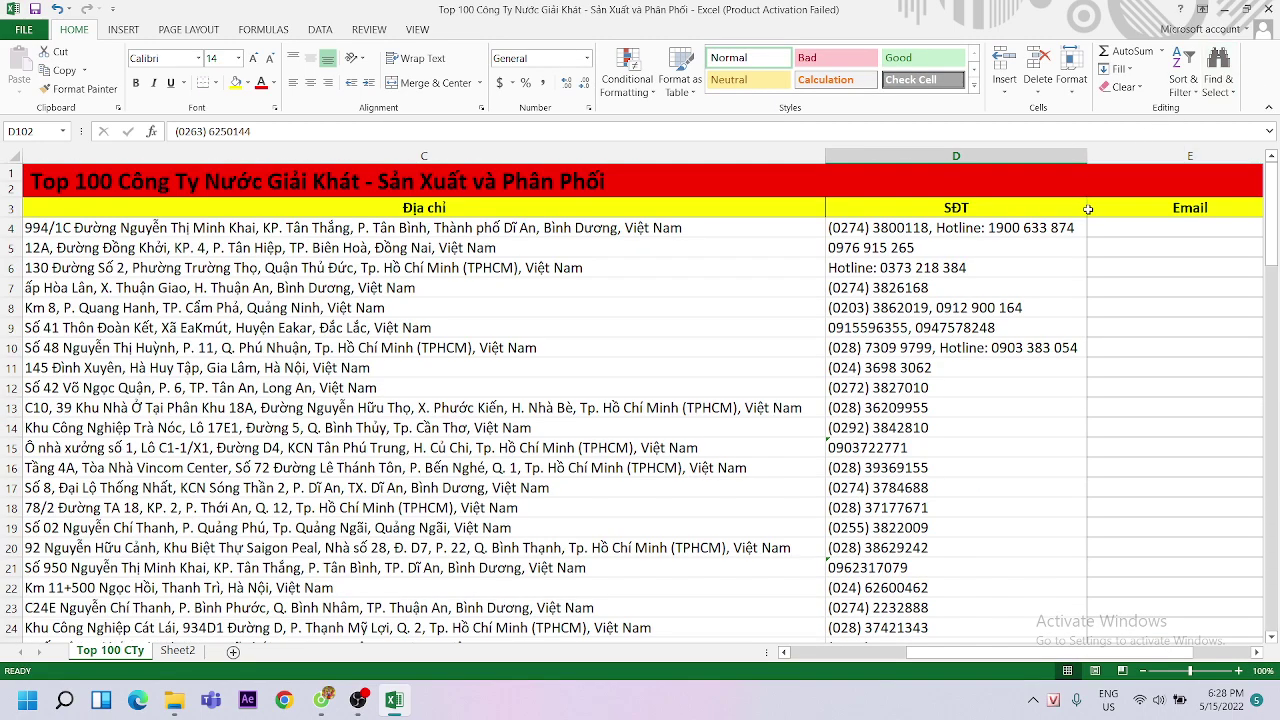
Check the hotline in D6, the D10 entry, and the first Email cell in row 4
click(1041, 267)
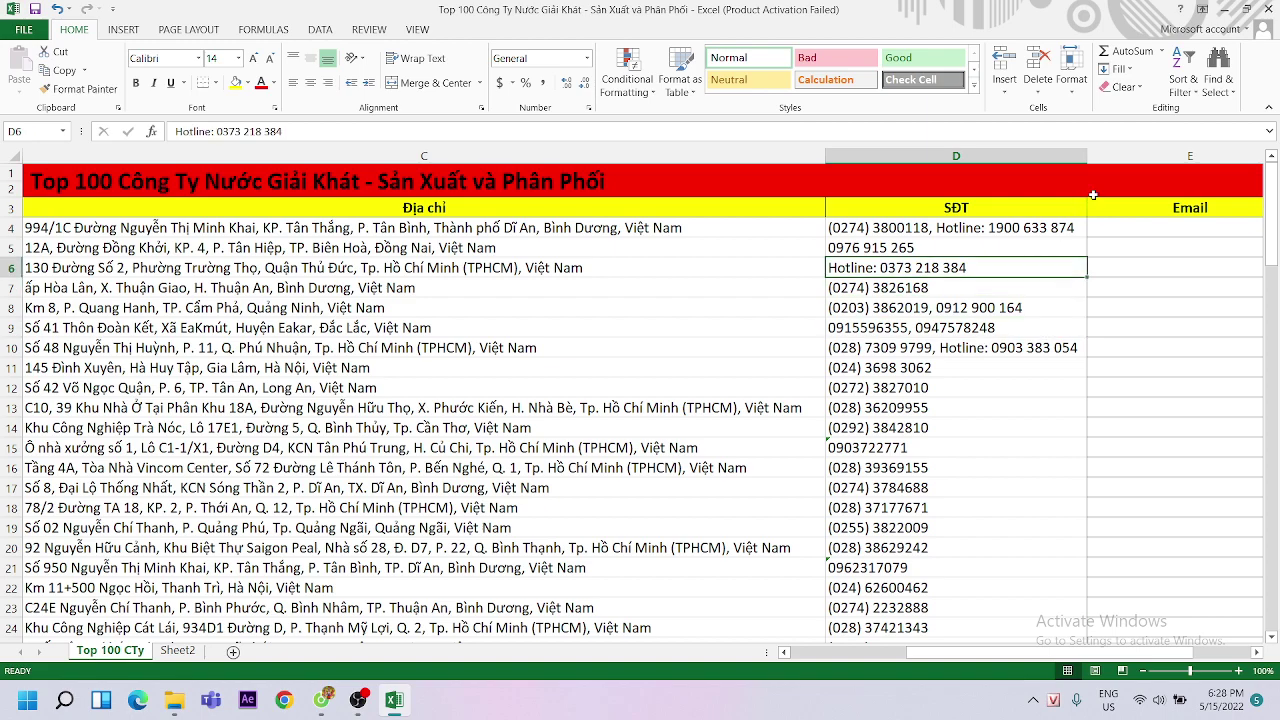
key(Down)
key(Down)
key(Down)
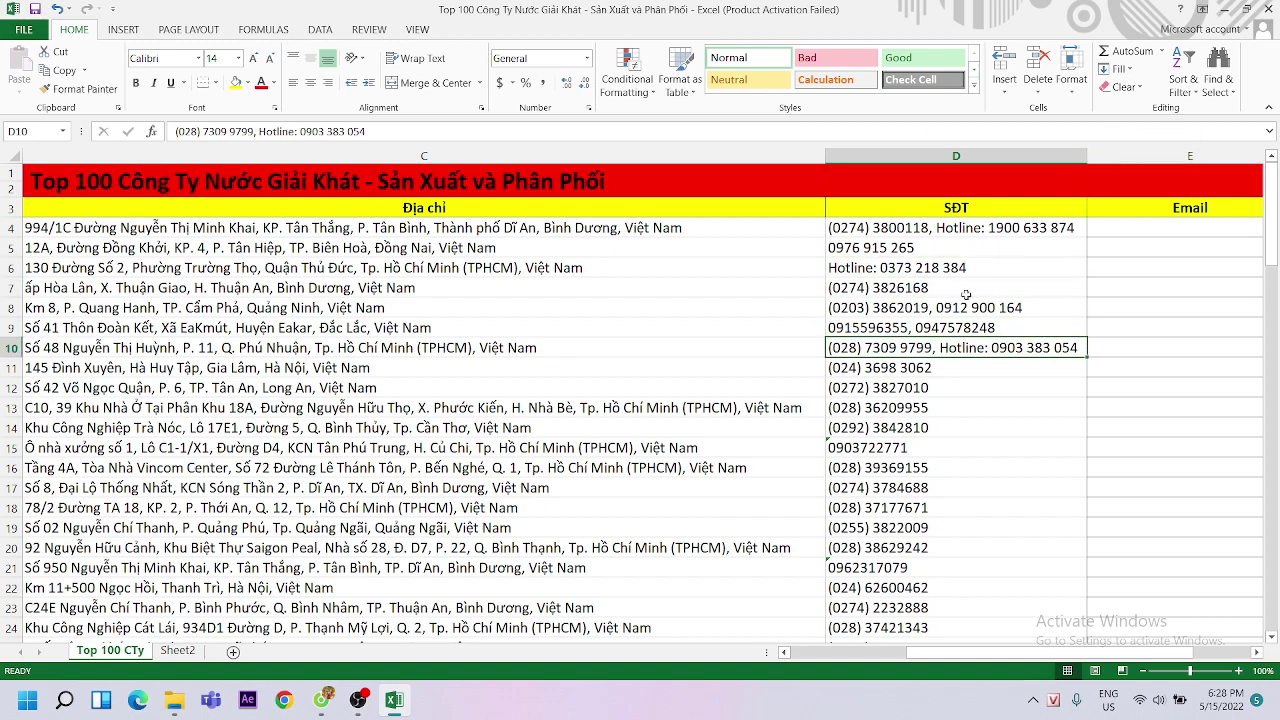
click(1135, 227)
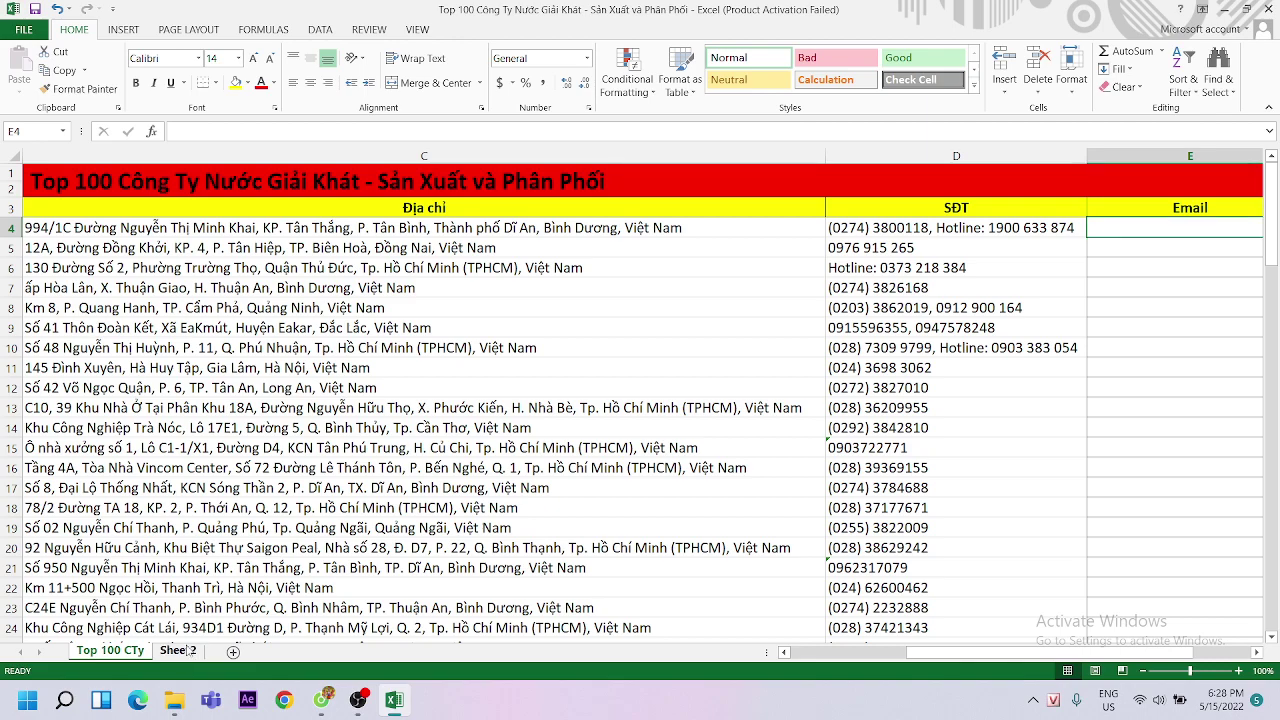
Switch to Sheet2, return to its top rows, and clear the column O selection
click(178, 650)
scroll(871, 243, up, 10)
drag(1272, 507, 1272, 200)
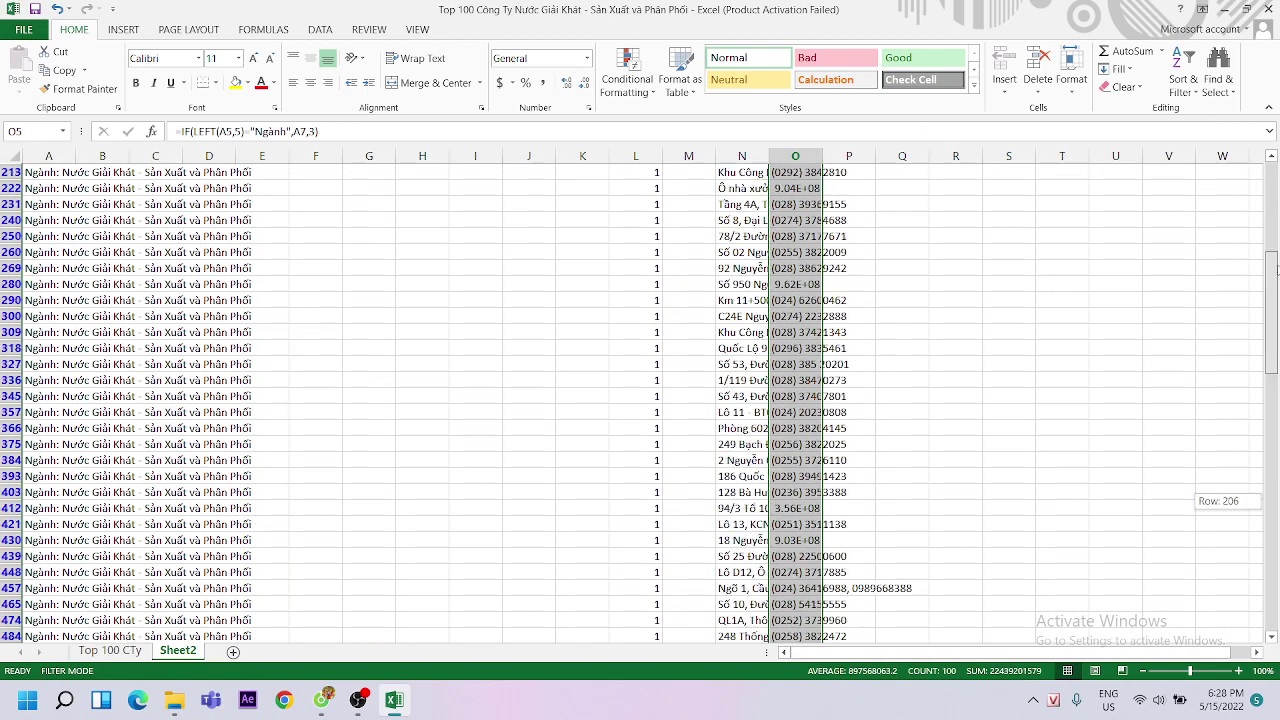
click(1008, 236)
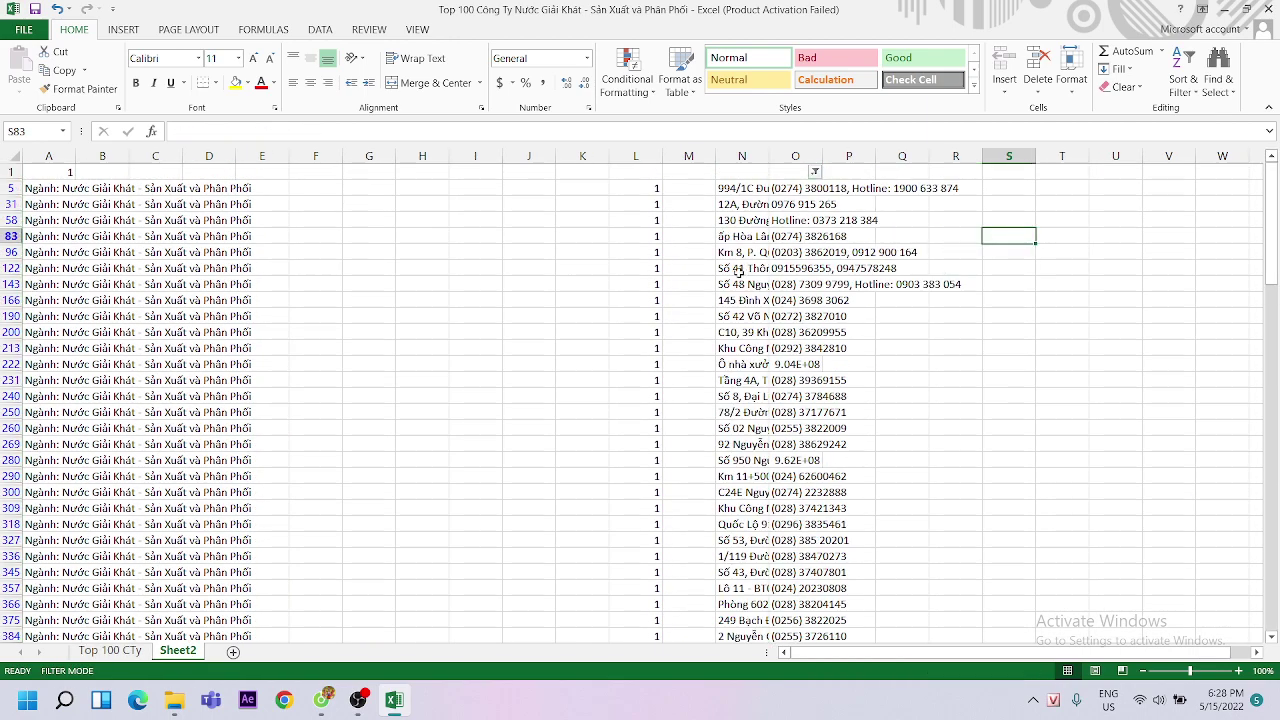
click(320, 29)
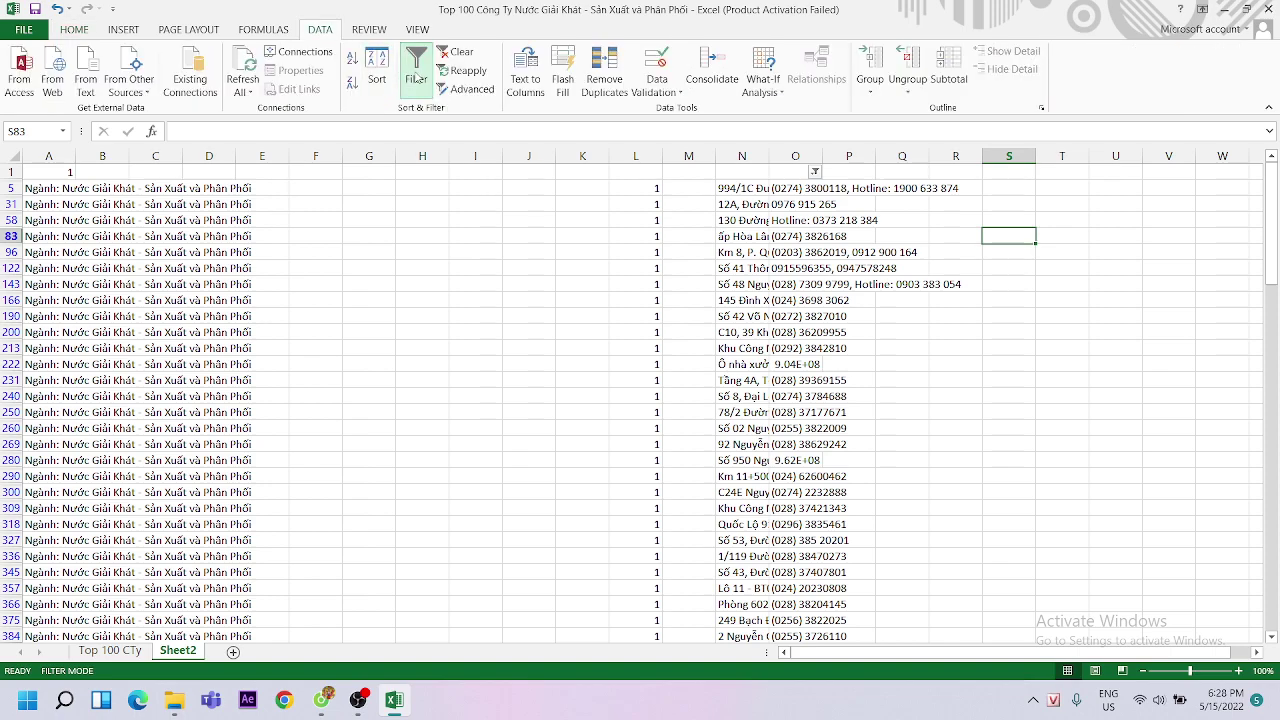
Remove Sheet2's filter, then check the first company name, Gửi Email A25 and website A26
click(416, 68)
click(155, 216)
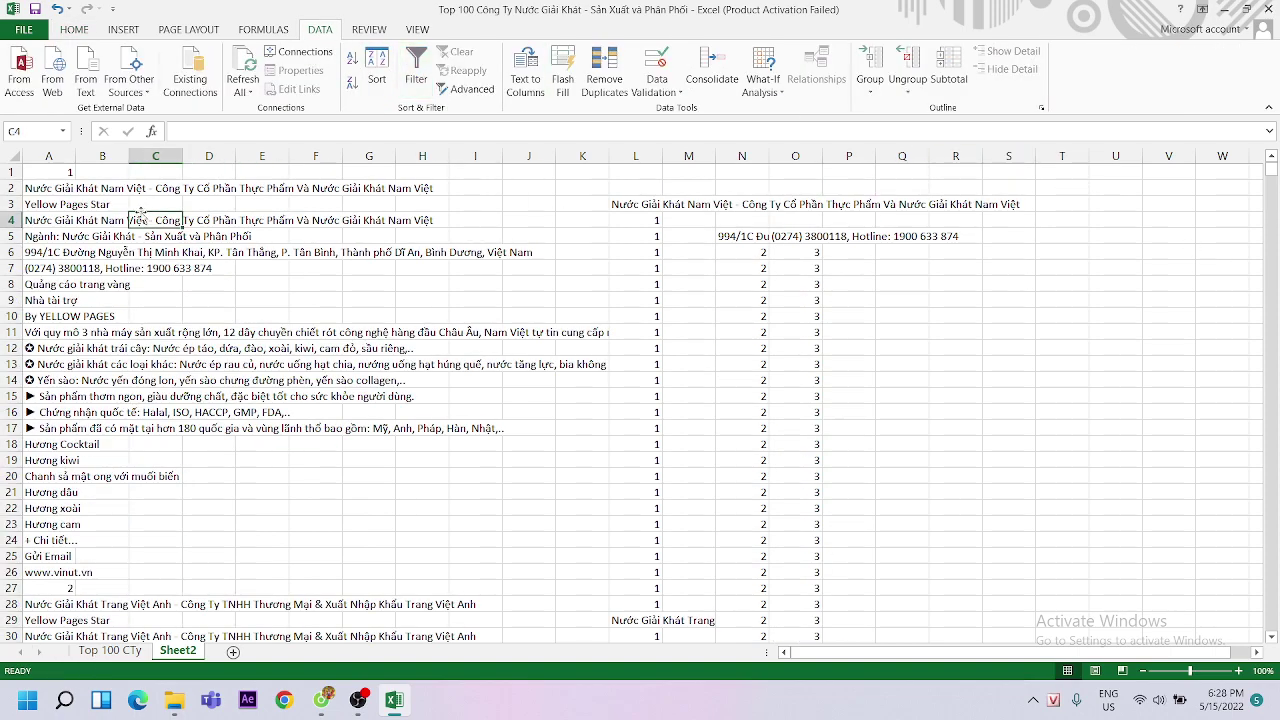
click(72, 220)
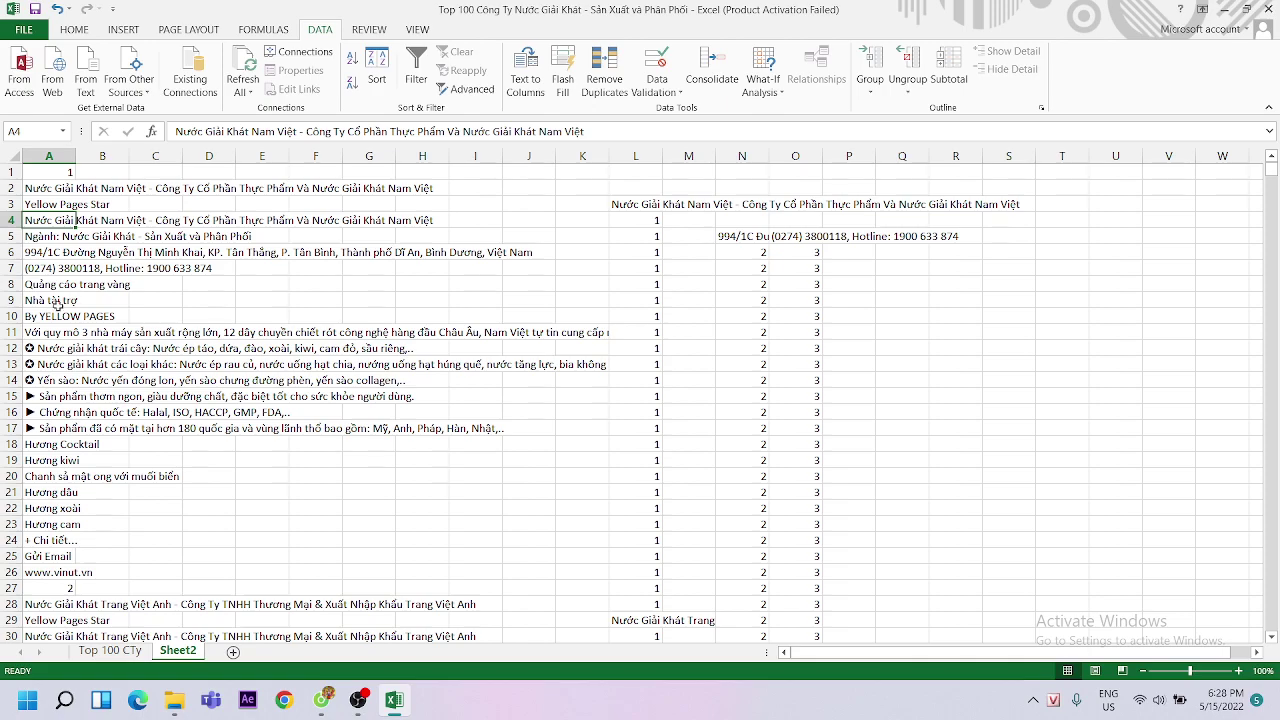
scroll(68, 454, down, 2)
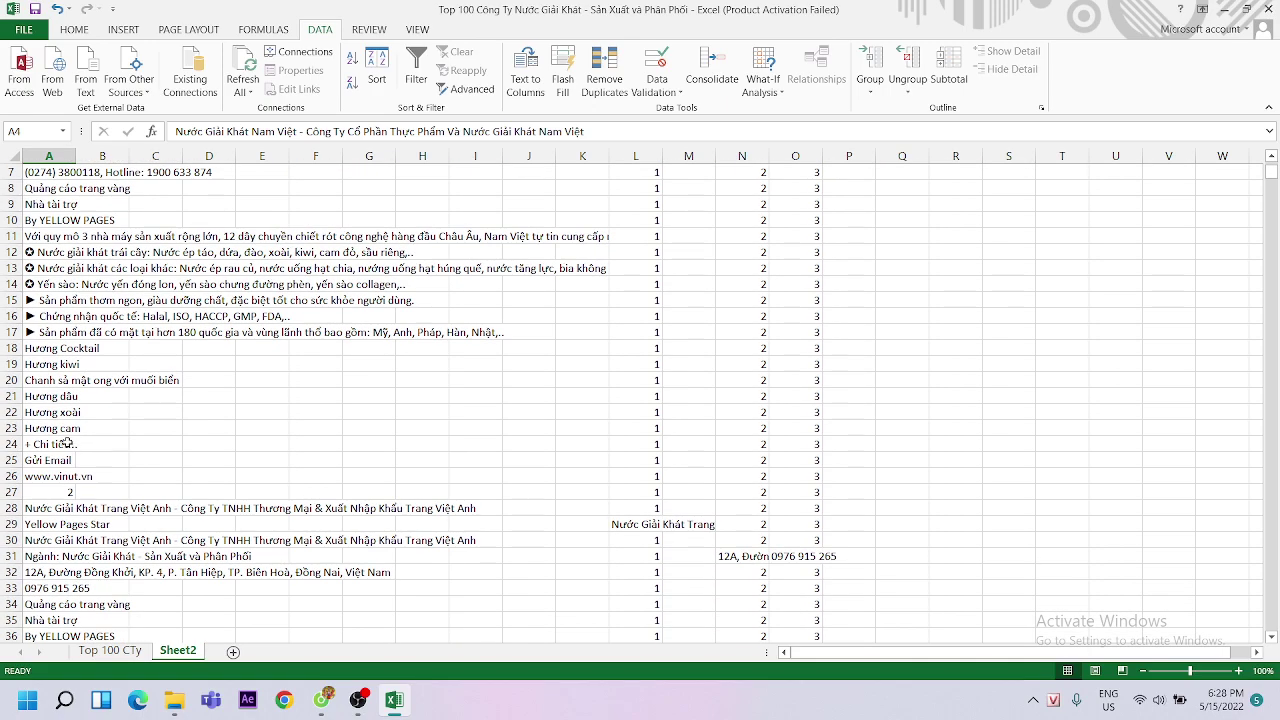
click(35, 457)
click(50, 478)
Inspect the website and Gửi Email rows A52, A54, A137 and A138
scroll(68, 462, down, 6)
scroll(72, 455, down, 6)
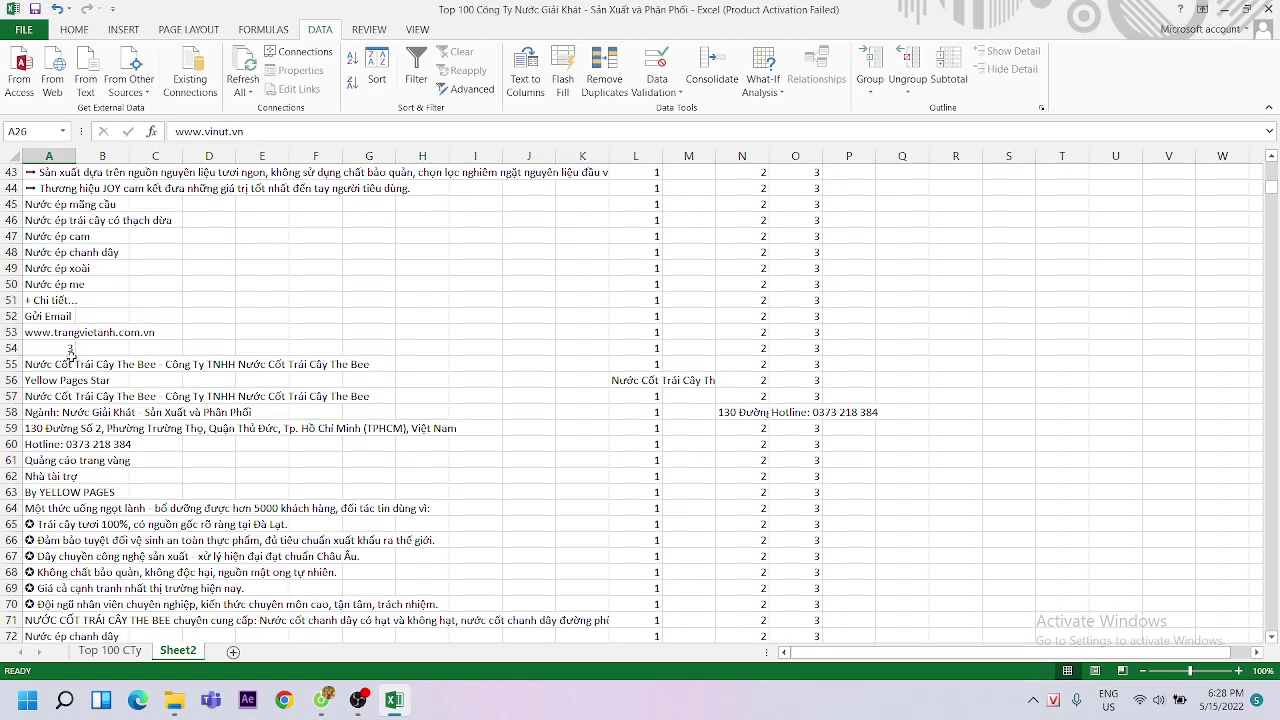
click(40, 314)
click(40, 346)
scroll(45, 340, down, 6)
scroll(57, 330, down, 14)
scroll(55, 328, down, 7)
click(45, 381)
click(46, 396)
Inspect website A186 and highlight the Gửi Email text in A185
scroll(55, 368, down, 6)
scroll(62, 349, down, 11)
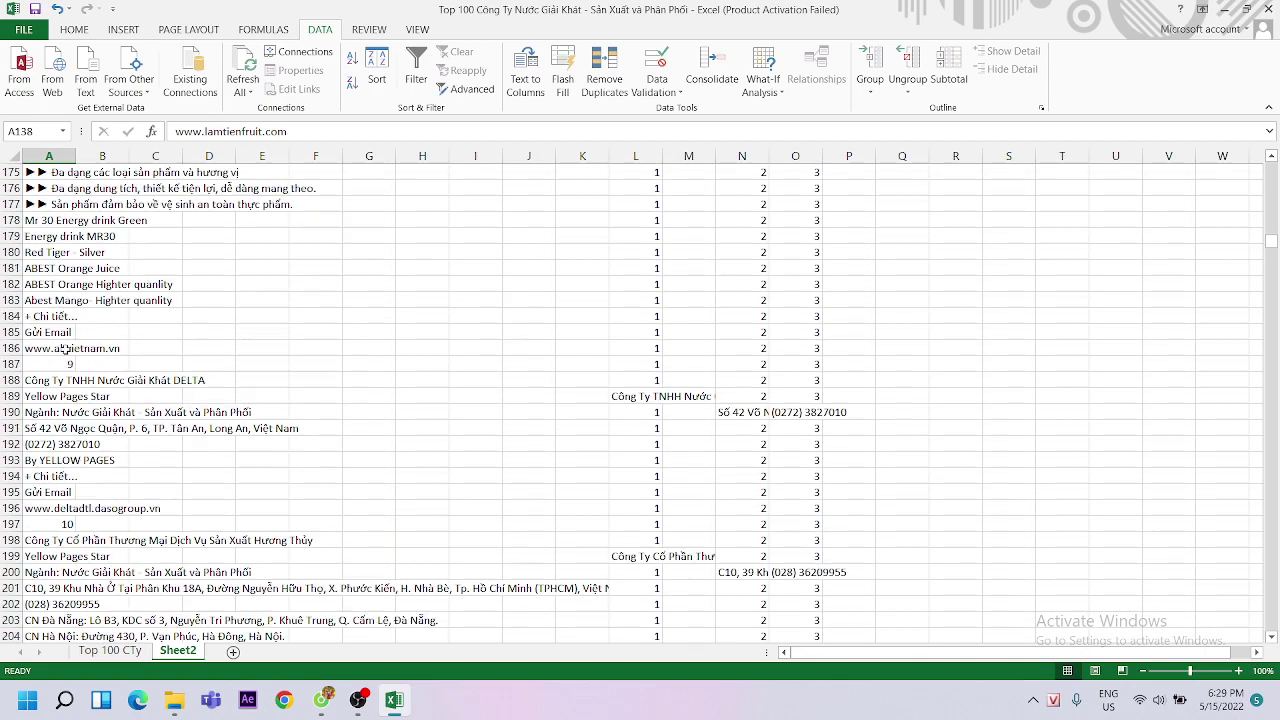
click(42, 347)
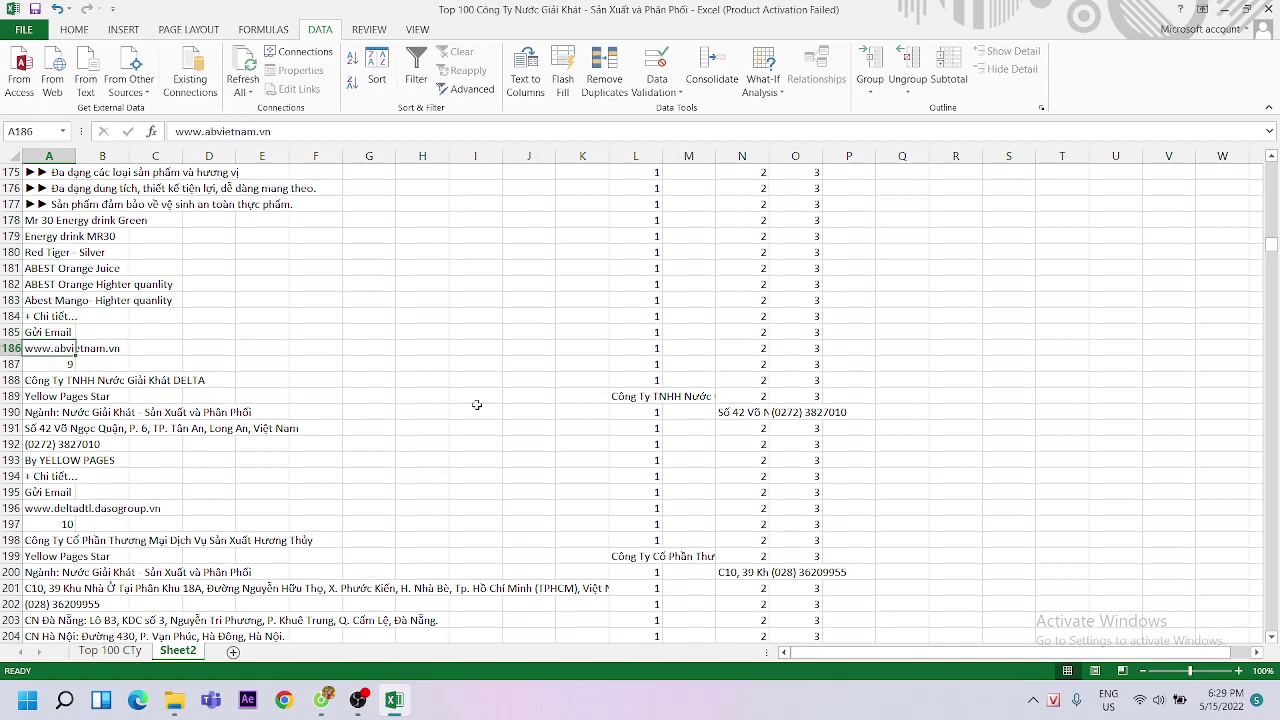
click(42, 332)
drag(226, 131, 168, 131)
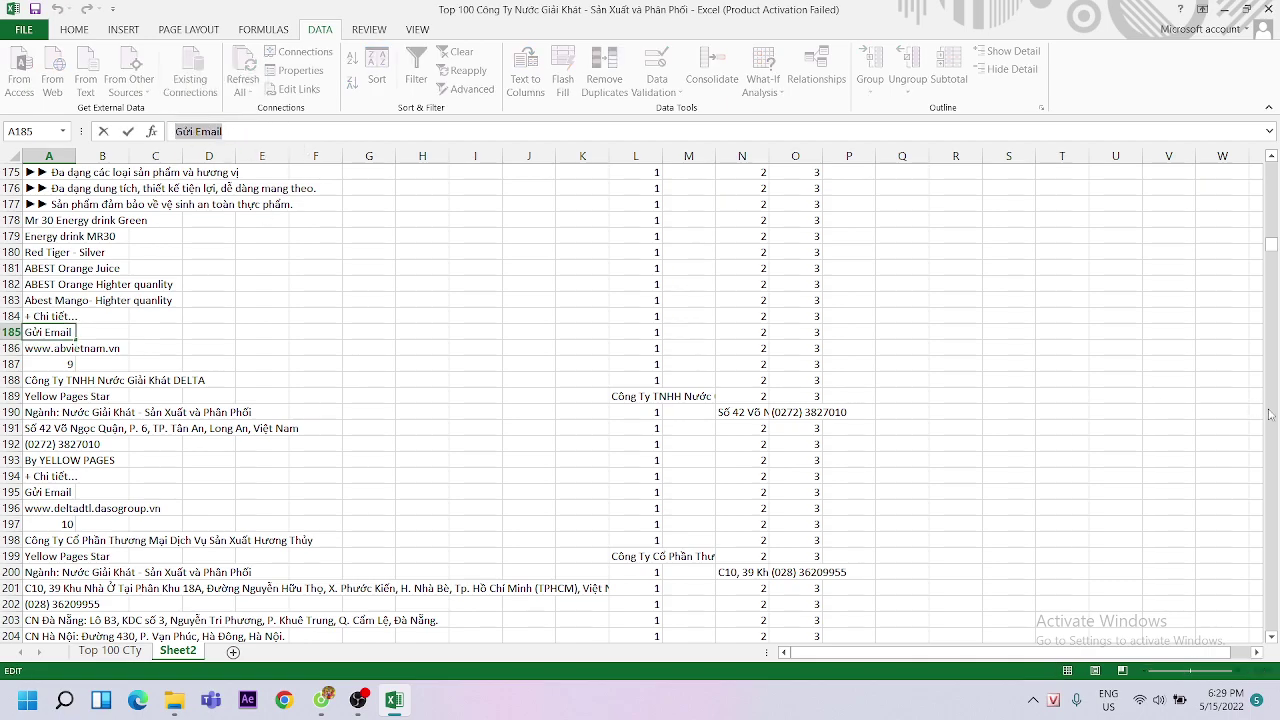
drag(1270, 243, 1270, 168)
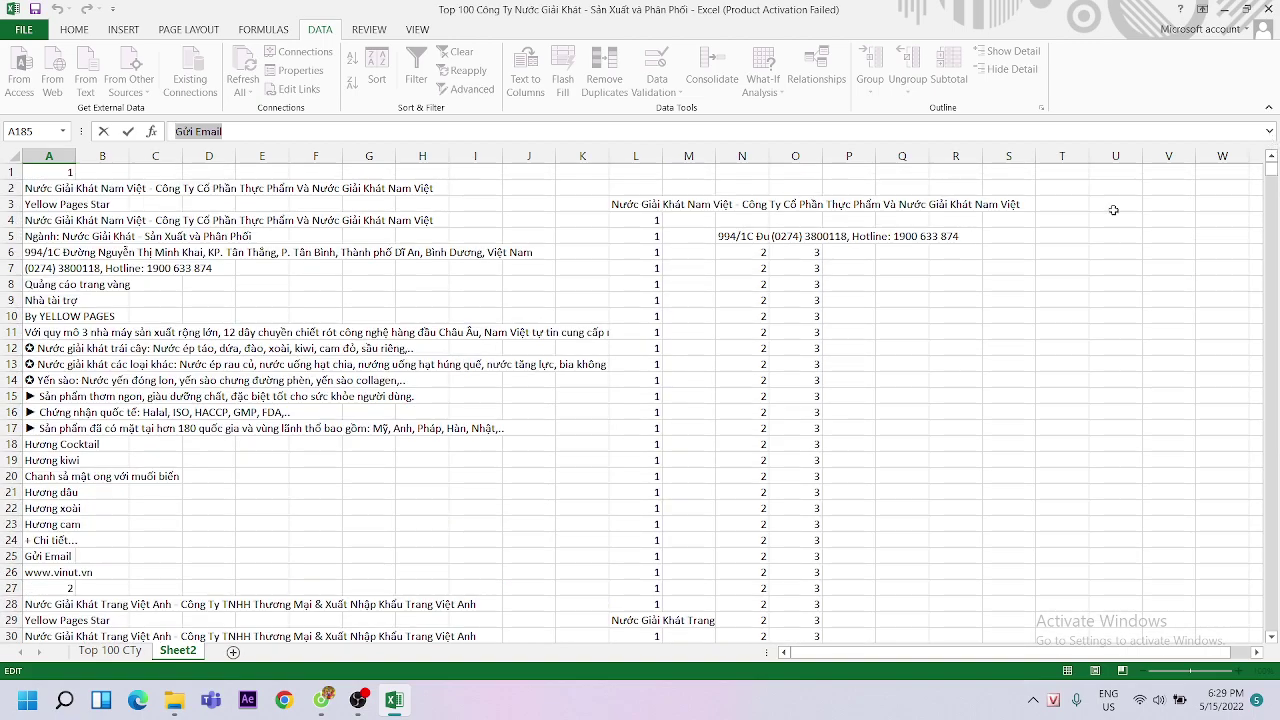
Check row 5's address and phone result and the A25 email line, then select P25
click(940, 231)
click(905, 204)
click(850, 204)
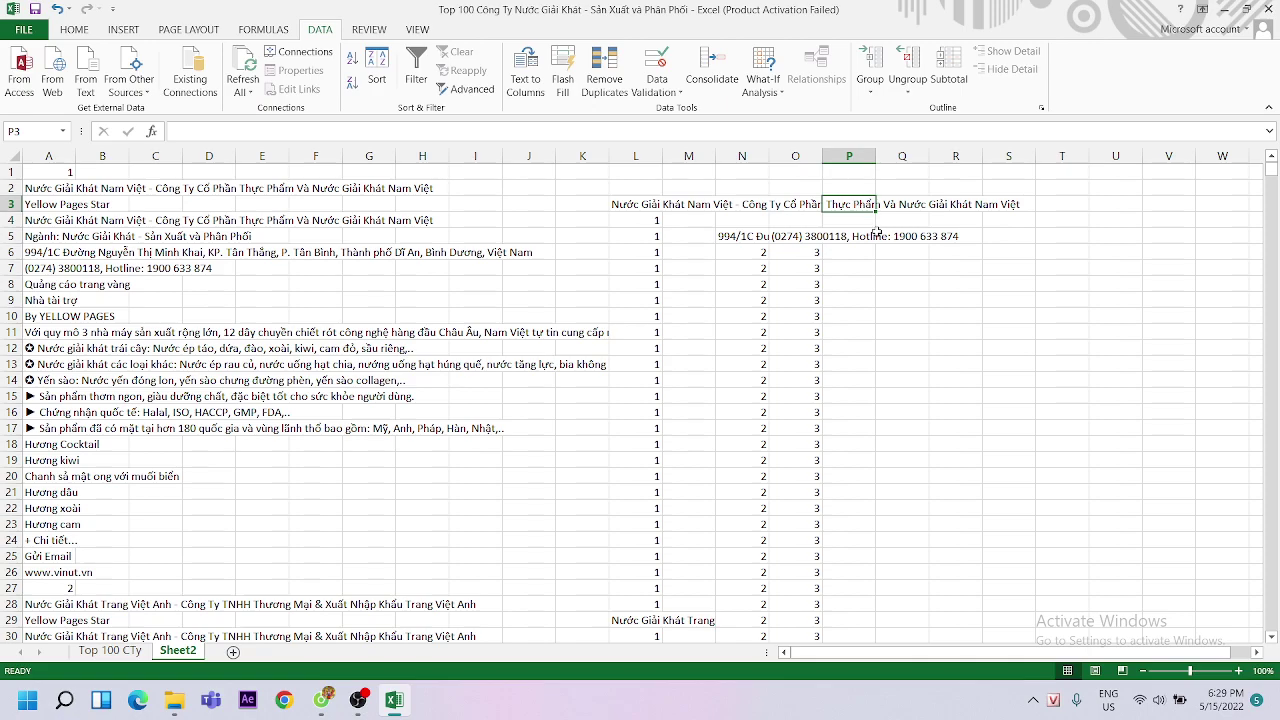
click(878, 236)
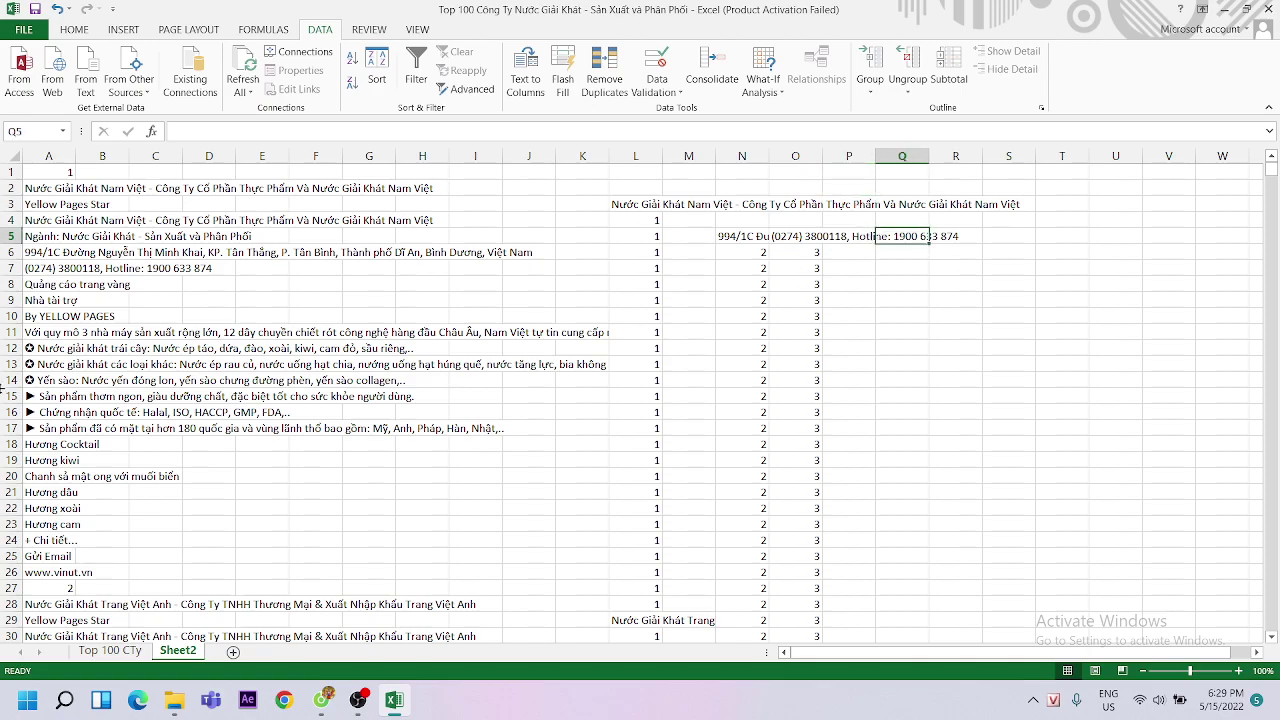
click(50, 557)
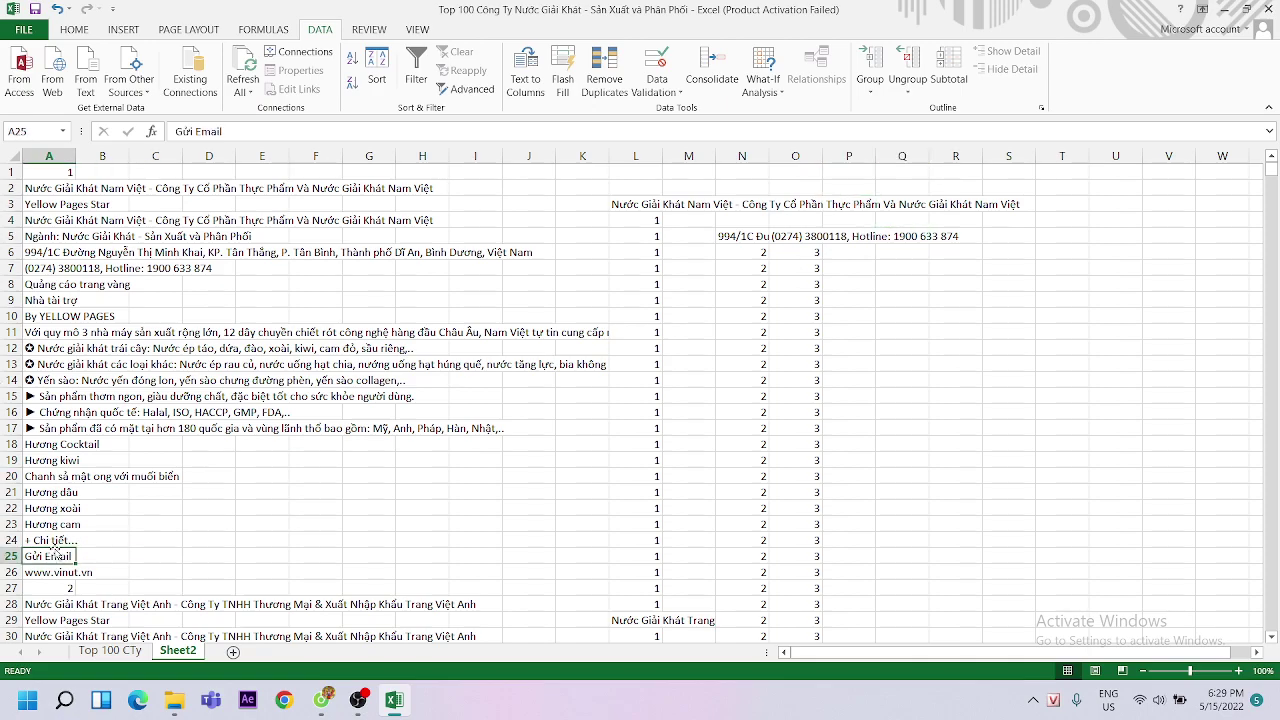
click(847, 541)
click(846, 557)
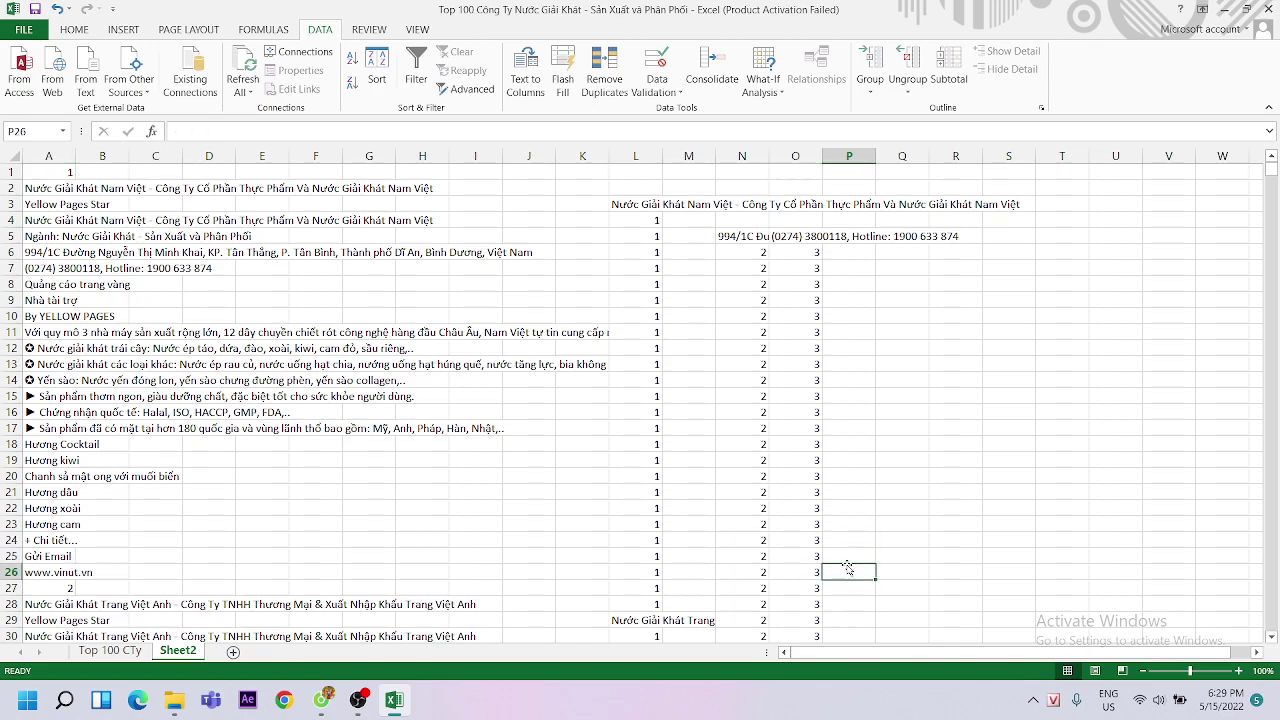
Start an IF formula in P25, trying and then removing IFERROR and LEFT
text(=i)
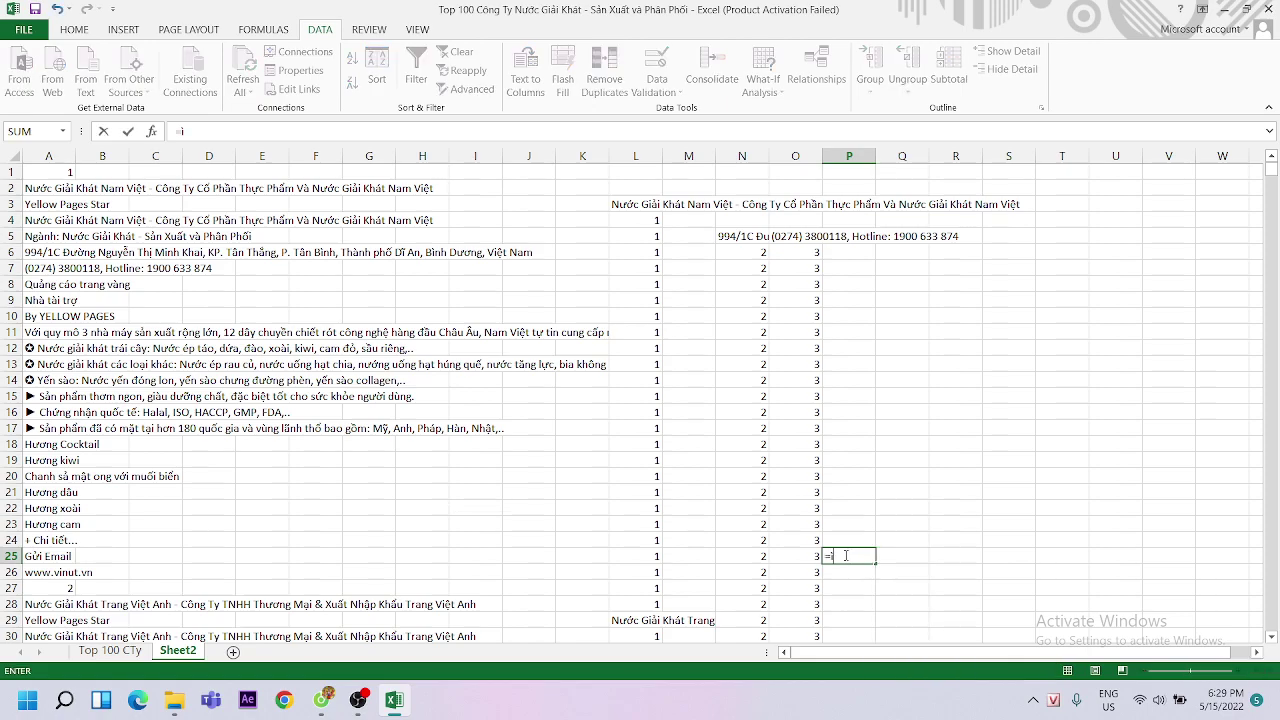
text(f)
key(Down)
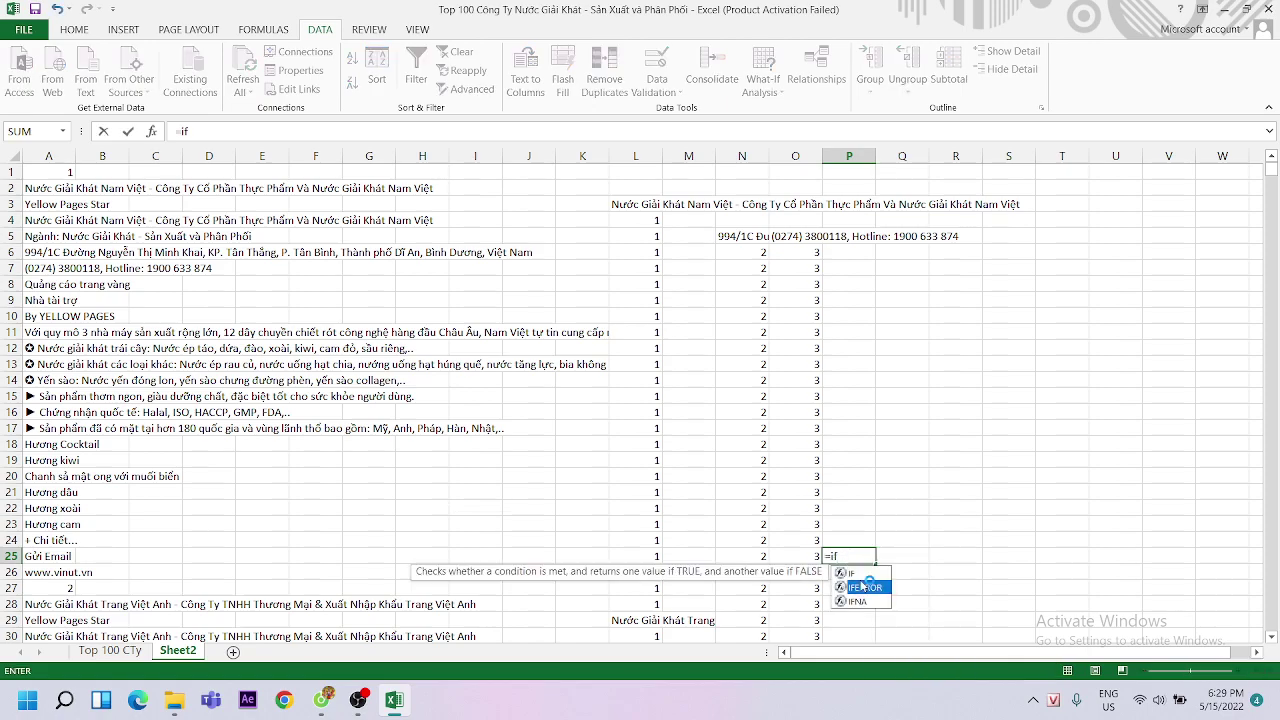
key(Tab)
key(BackSpace)
key(BackSpace)
key(BackSpace)
key(BackSpace)
key(BackSpace)
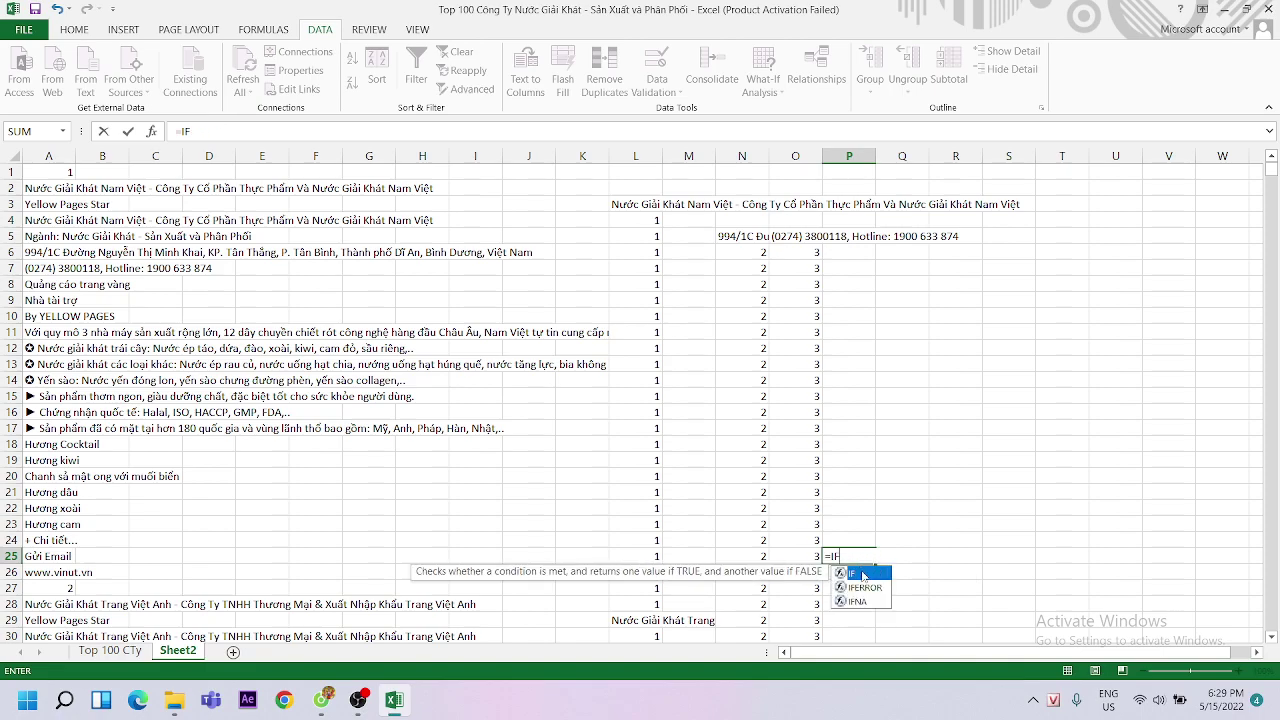
double_click(864, 576)
text(le)
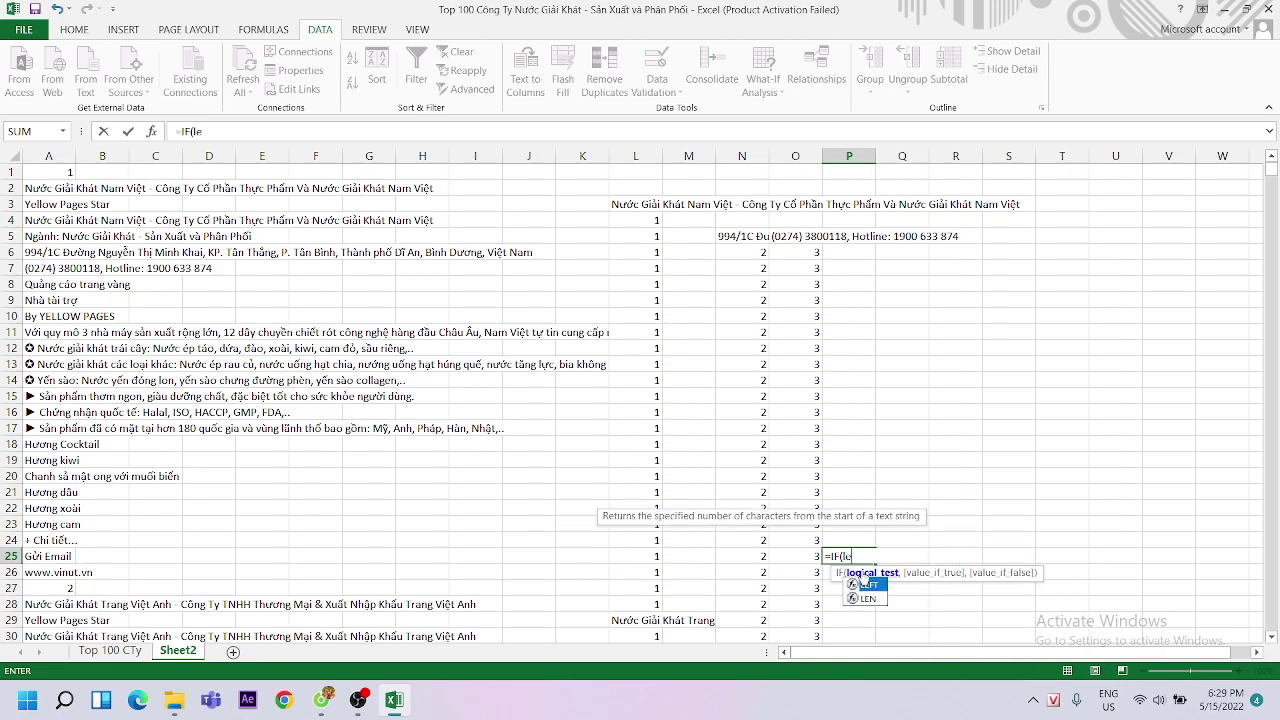
double_click(866, 582)
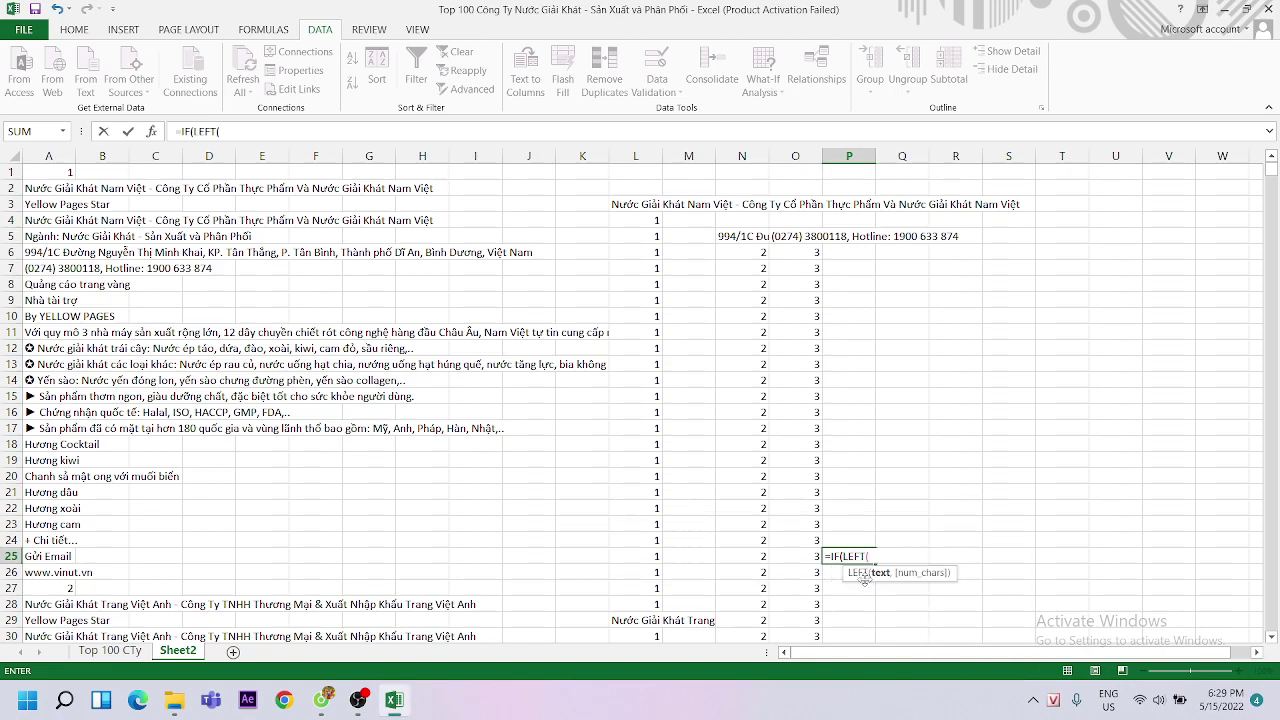
click(47, 557)
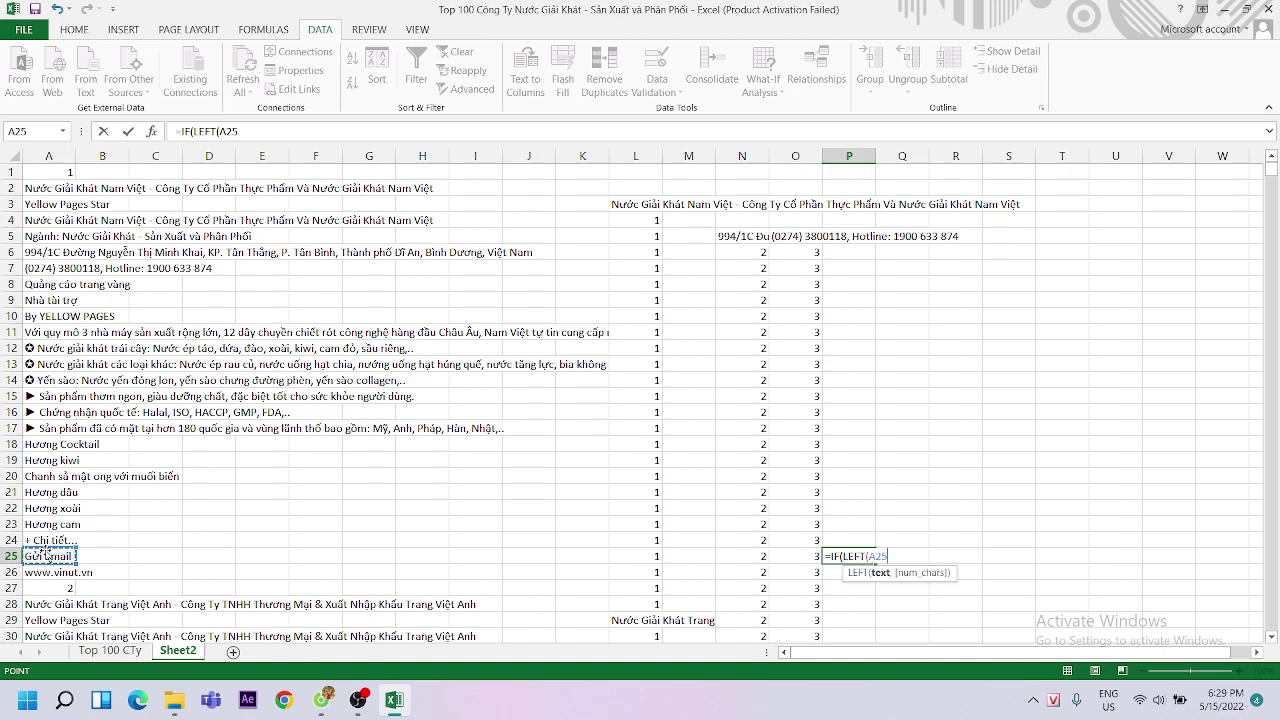
key(BackSpace)
key(BackSpace)
key(BackSpace)
key(BackSpace)
key(BackSpace)
key(BackSpace)
key(BackSpace)
key(BackSpace)
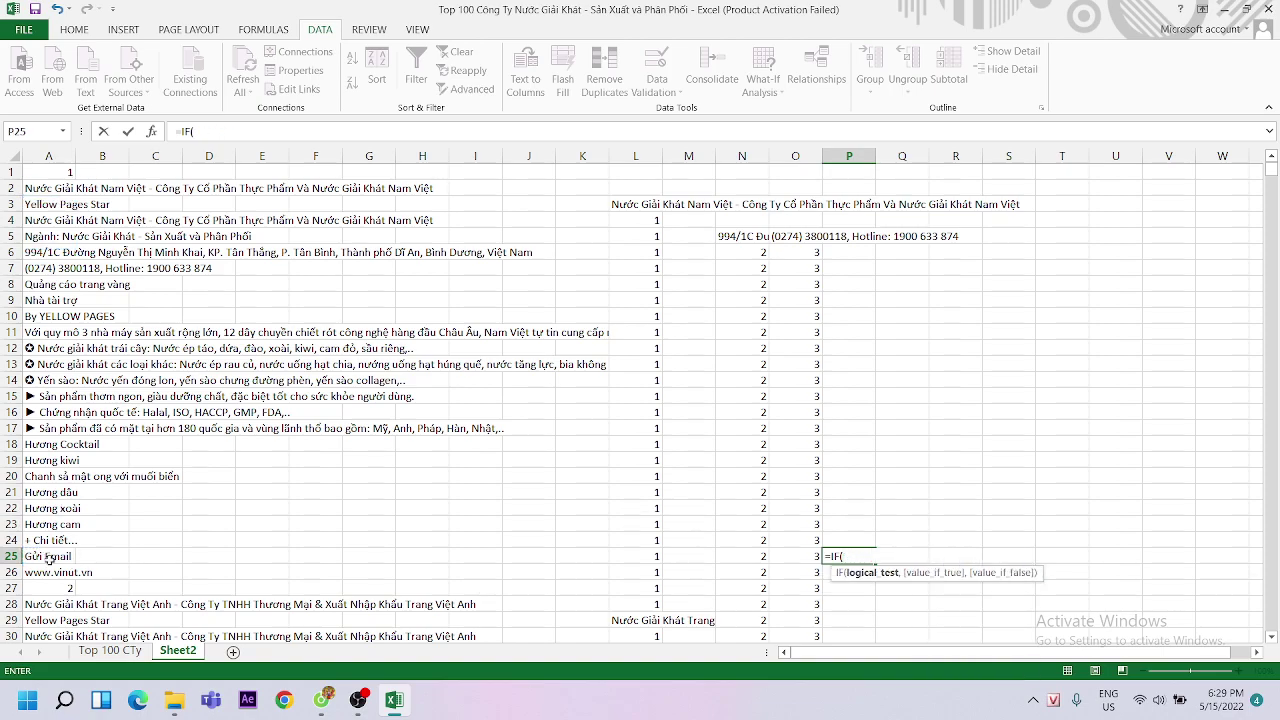
Make the IF test A25="Gửi Email" and return A26 when true
click(50, 557)
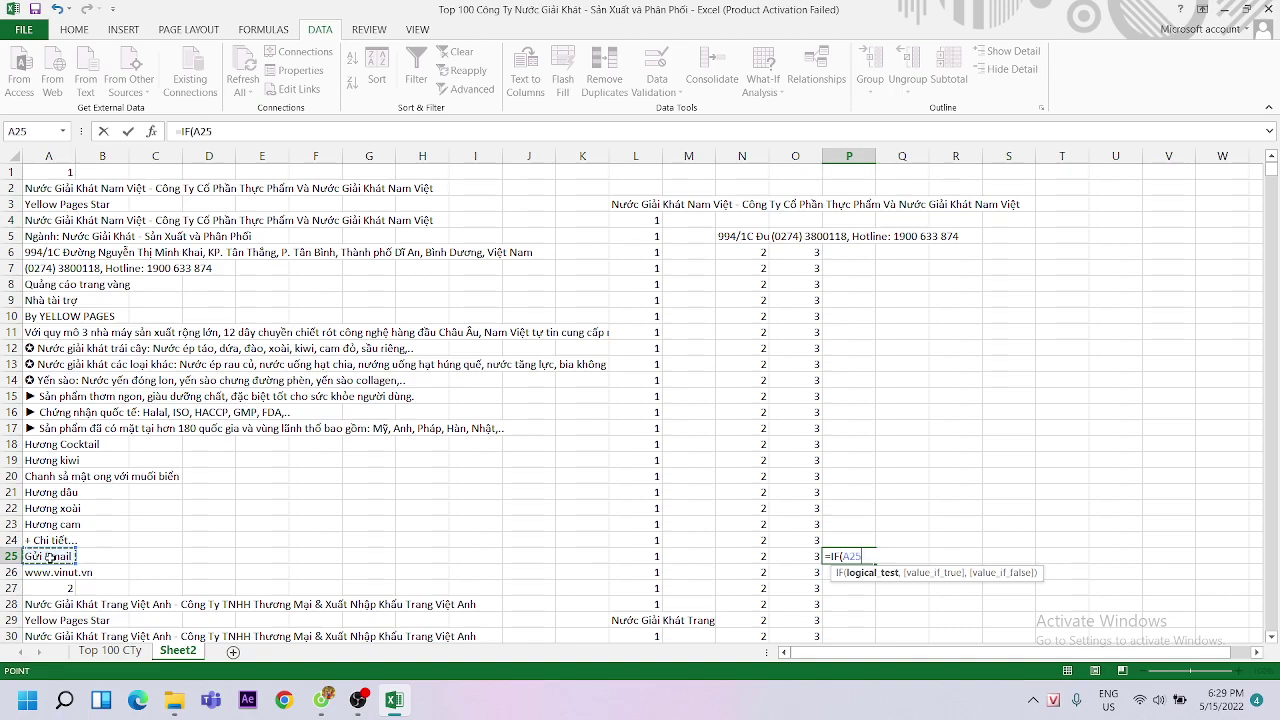
text(="Gửi Email)
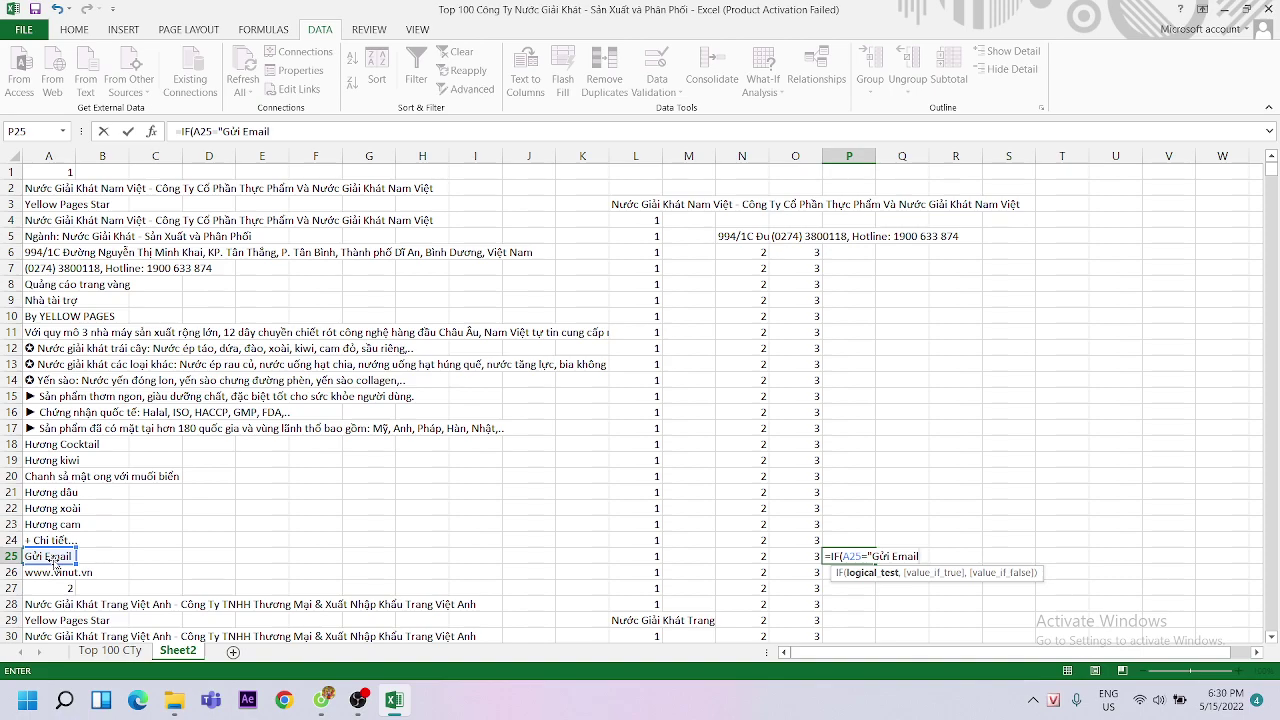
text(,)
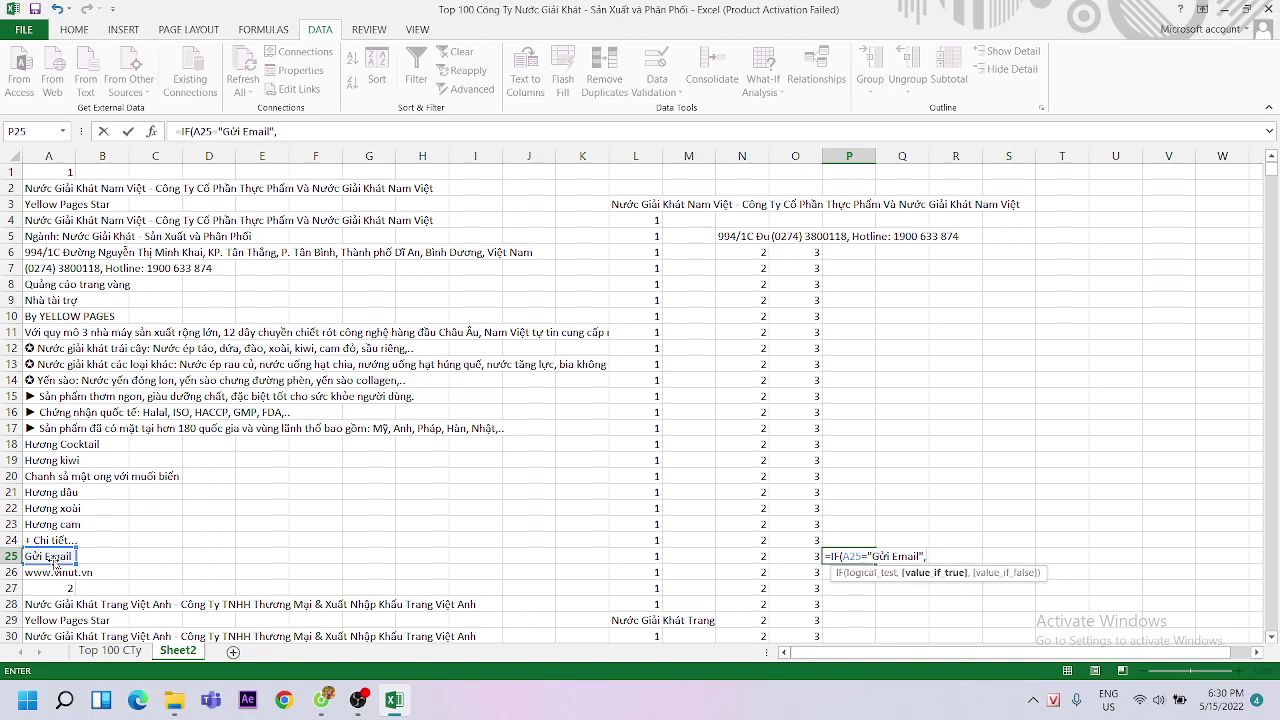
click(37, 574)
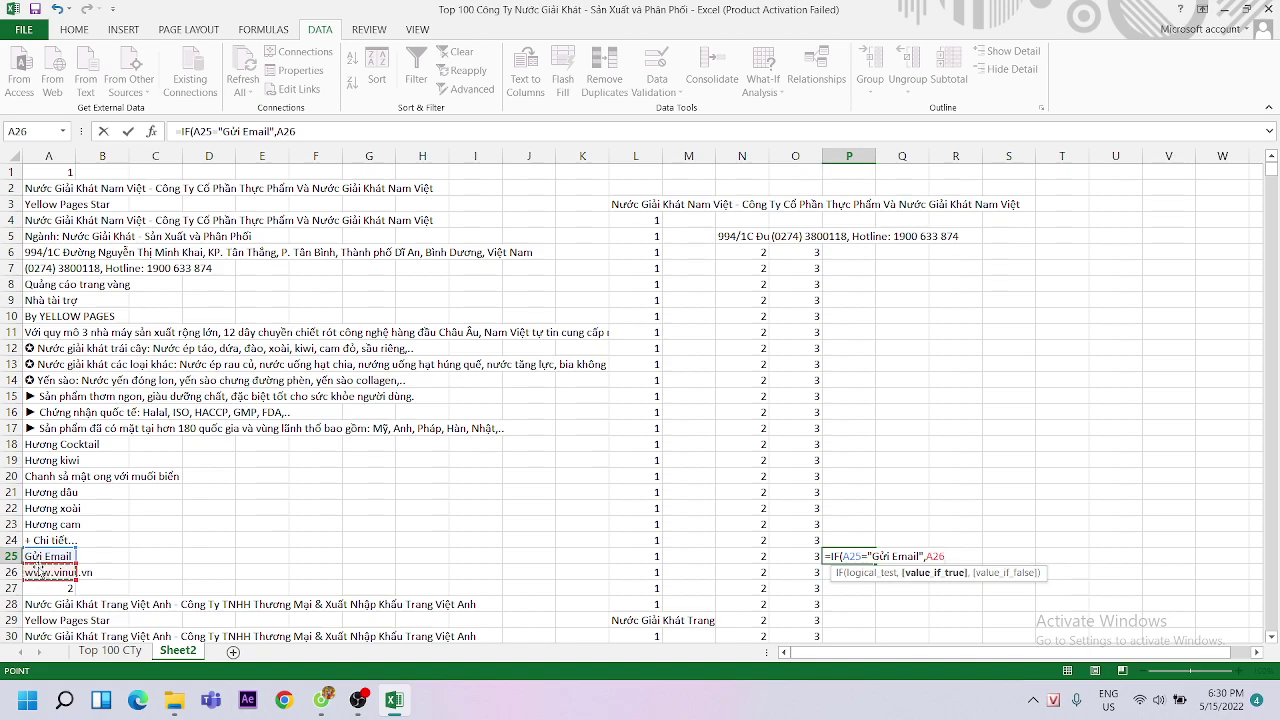
text(,)
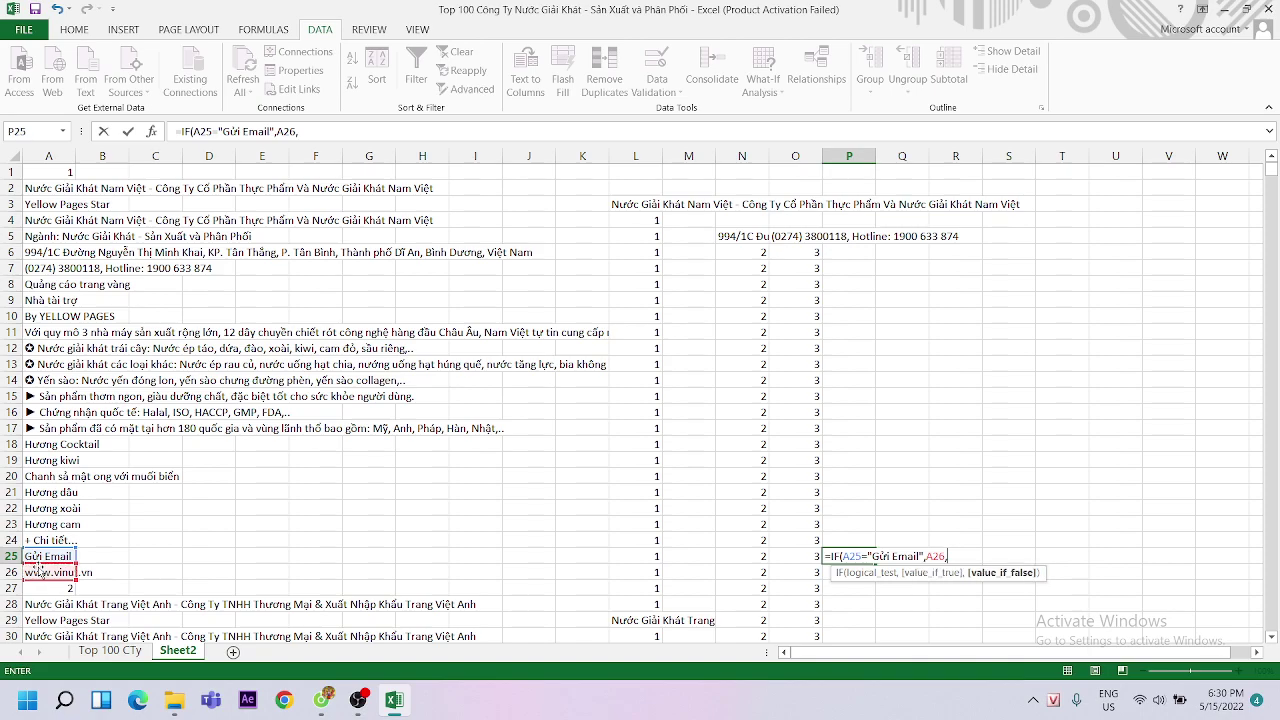
text())
key(Return)
text(=)
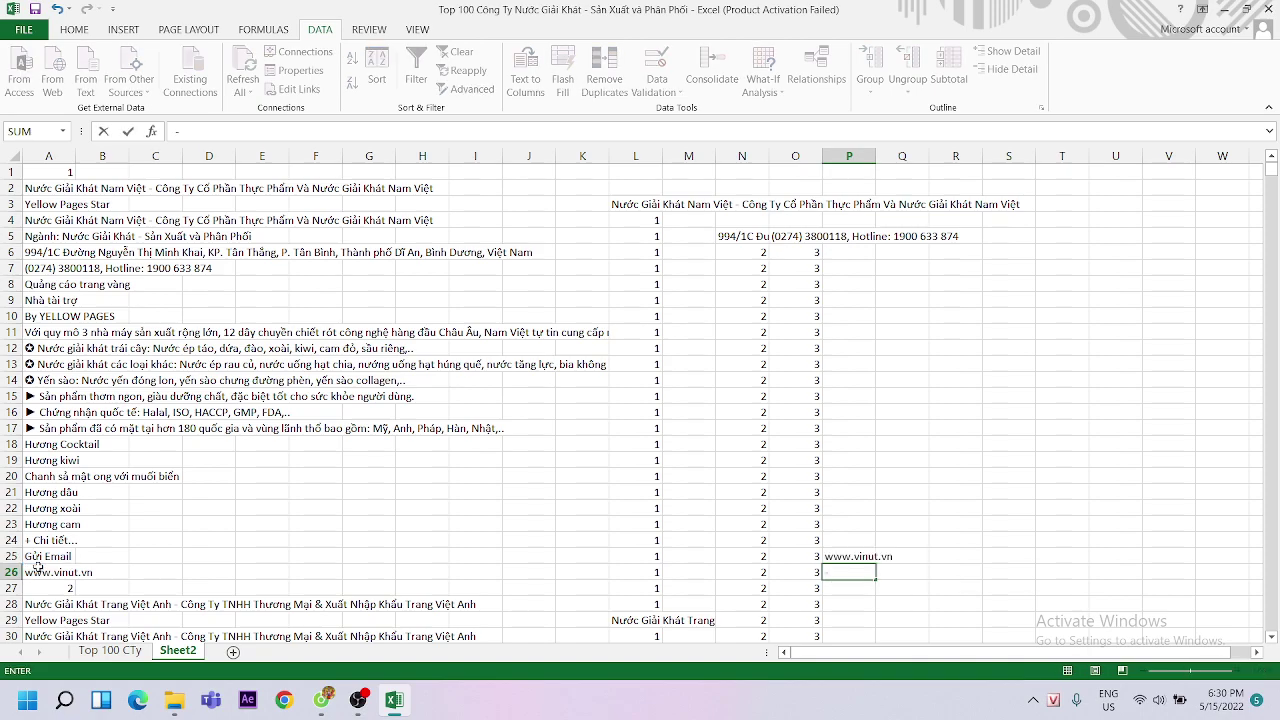
click(851, 600)
click(852, 573)
key(Escape)
double_click(855, 557)
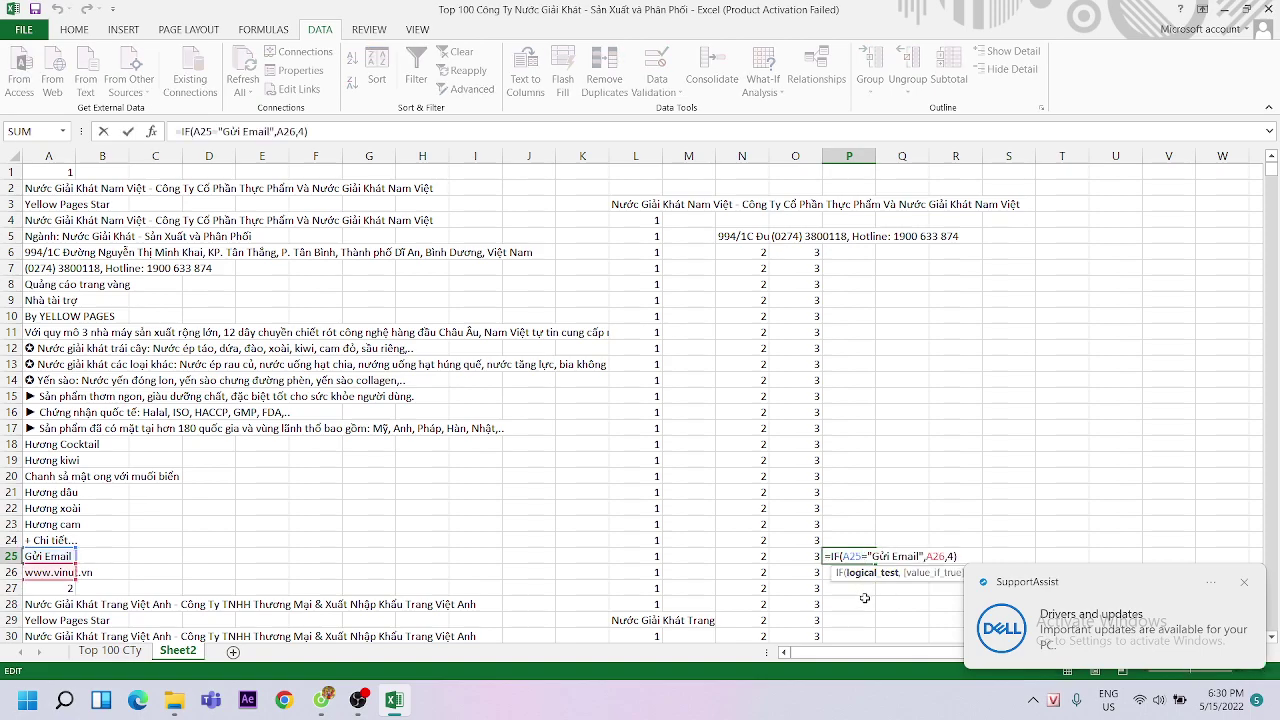
click(864, 598)
Fill the P25 formula down column P, giving 4 in the non-email rows
click(870, 558)
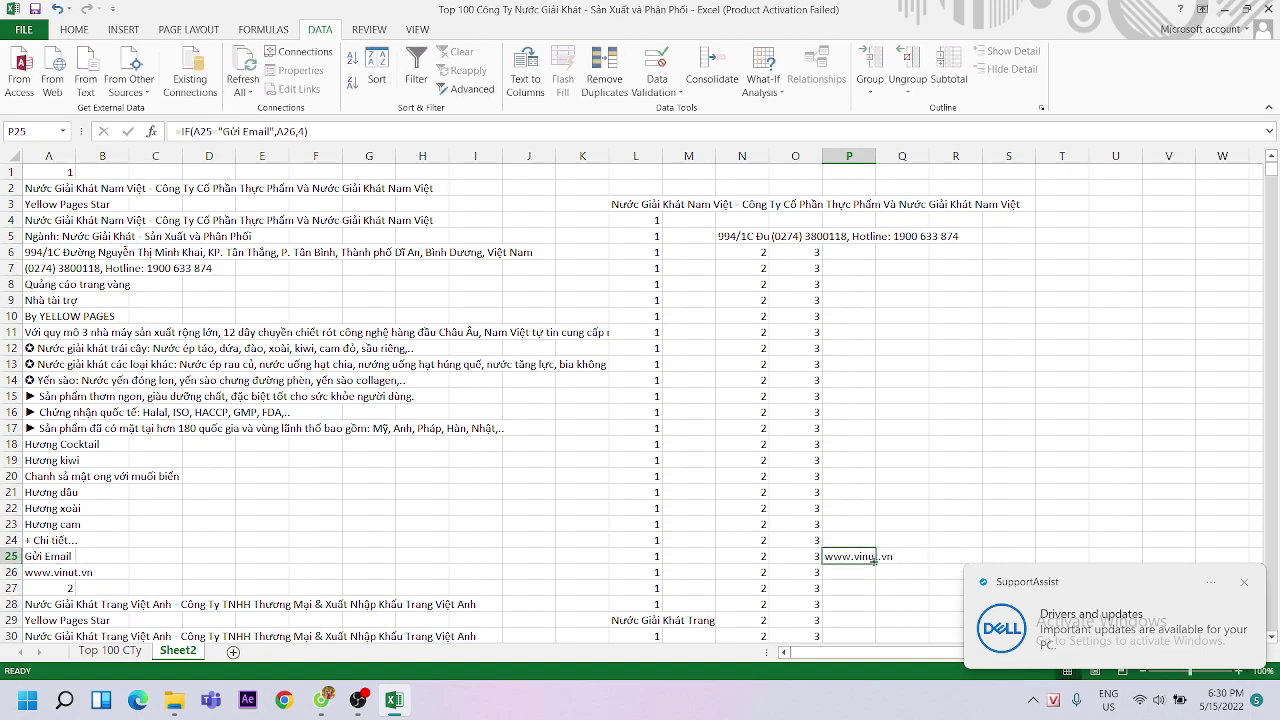
double_click(875, 563)
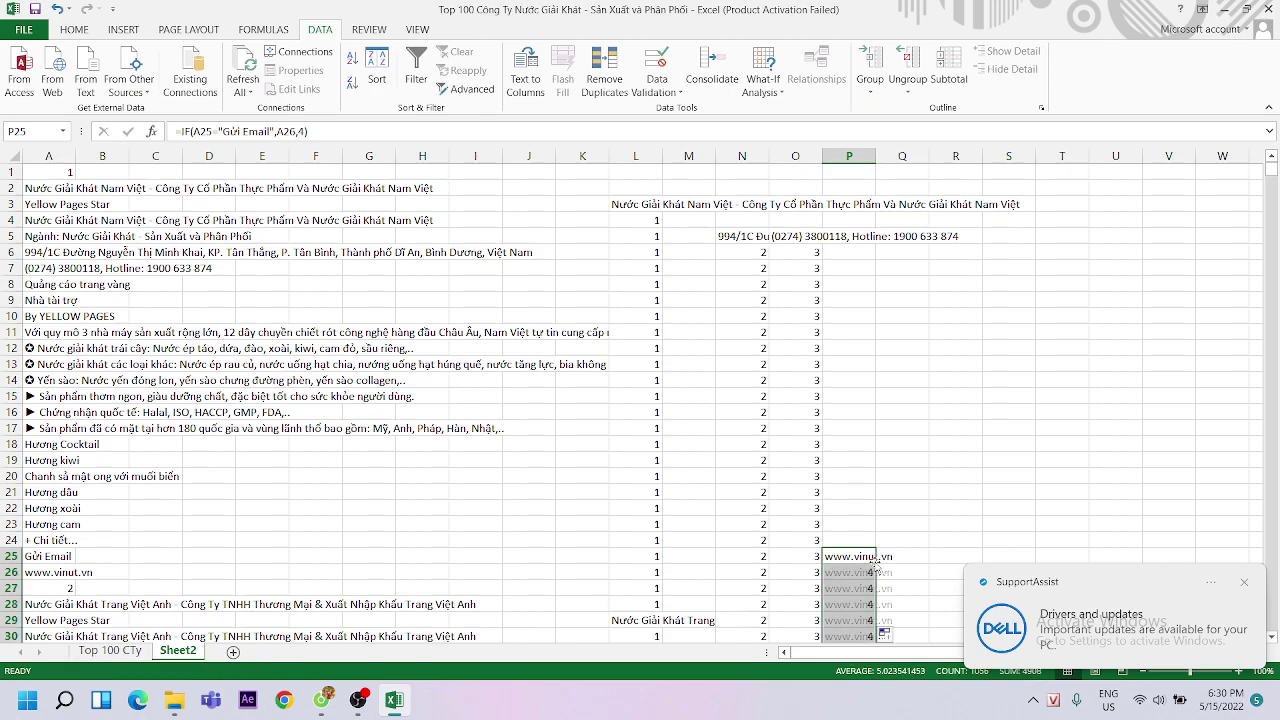
click(1245, 583)
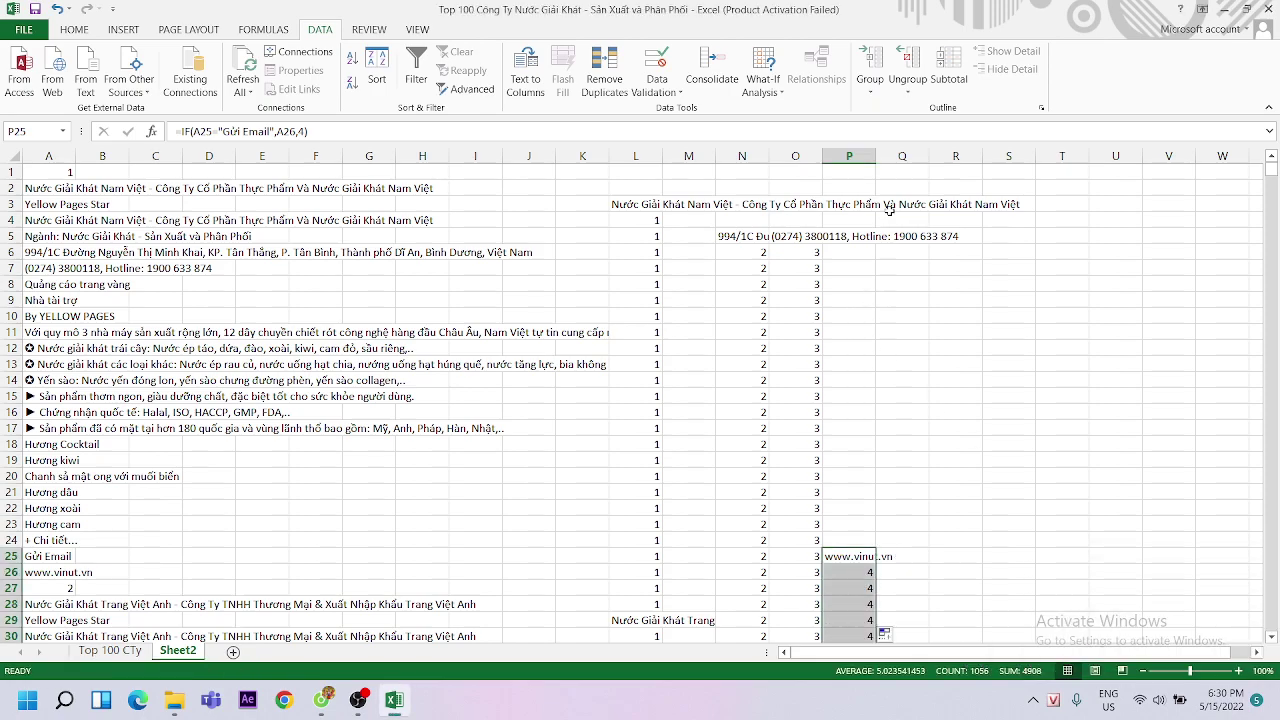
click(849, 158)
Filter column P to hide the value 4, leaving only website rows
click(417, 74)
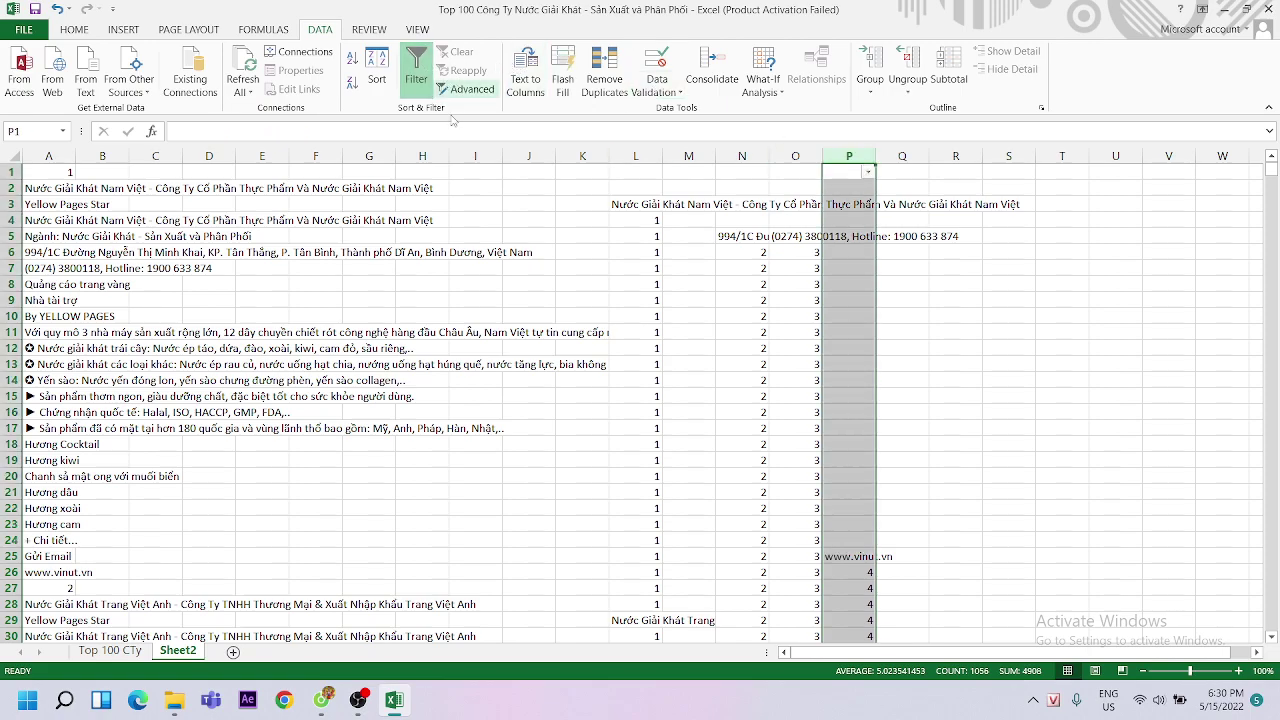
click(903, 250)
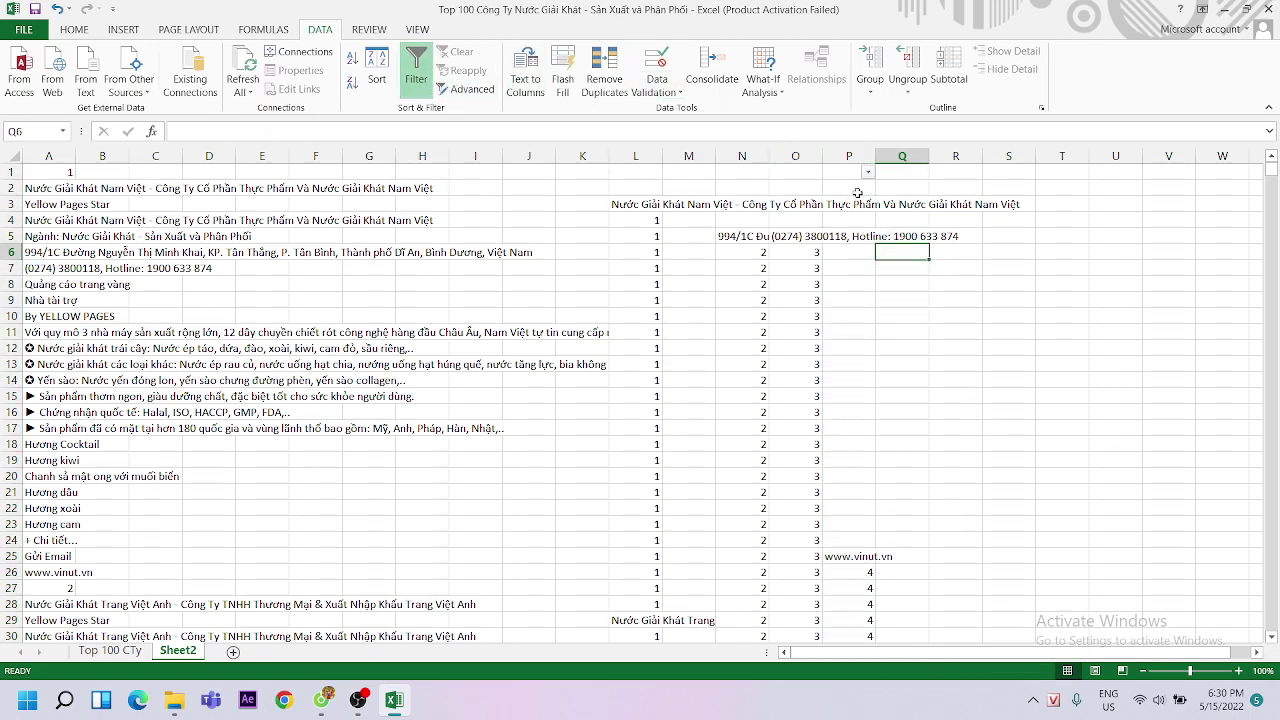
click(868, 172)
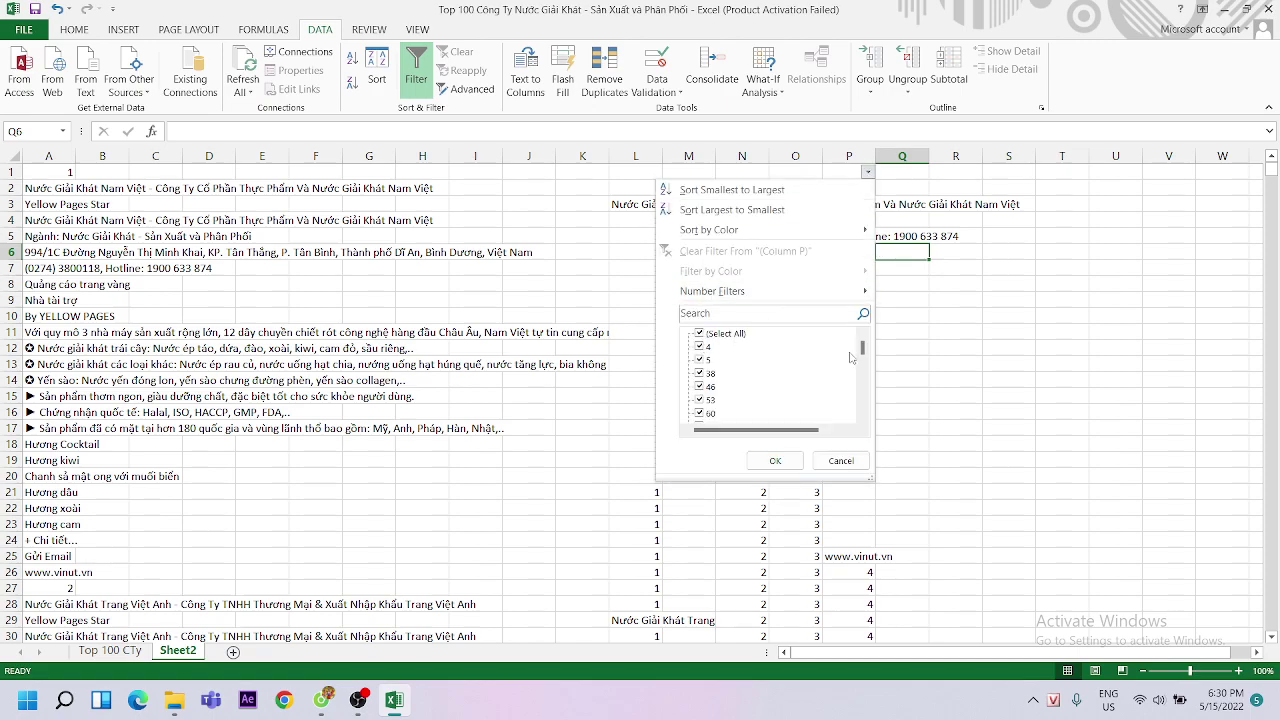
drag(863, 350, 868, 432)
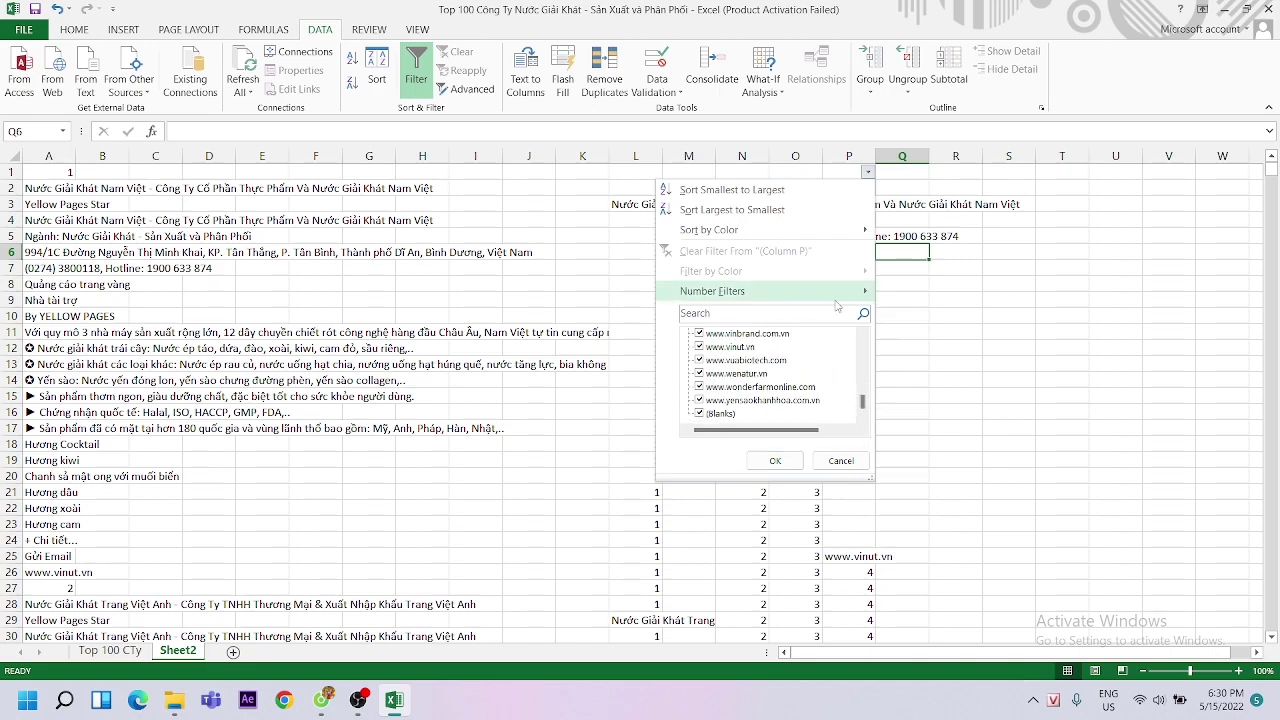
drag(862, 408, 864, 342)
click(700, 347)
click(776, 462)
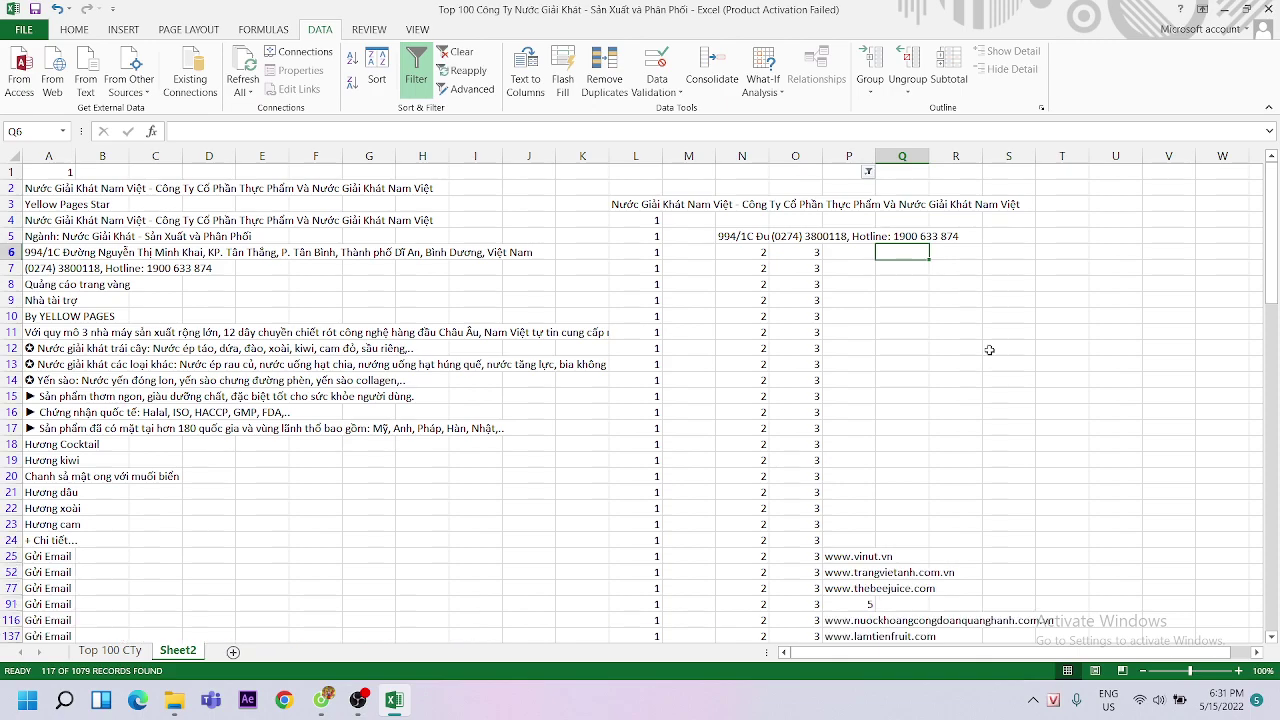
Review the 117 filtered website records, then switch to the Top 100 CTy sheet
scroll(989, 350, down, 4)
scroll(963, 360, down, 4)
scroll(894, 366, down, 3)
scroll(894, 371, down, 2)
scroll(898, 370, up, 3)
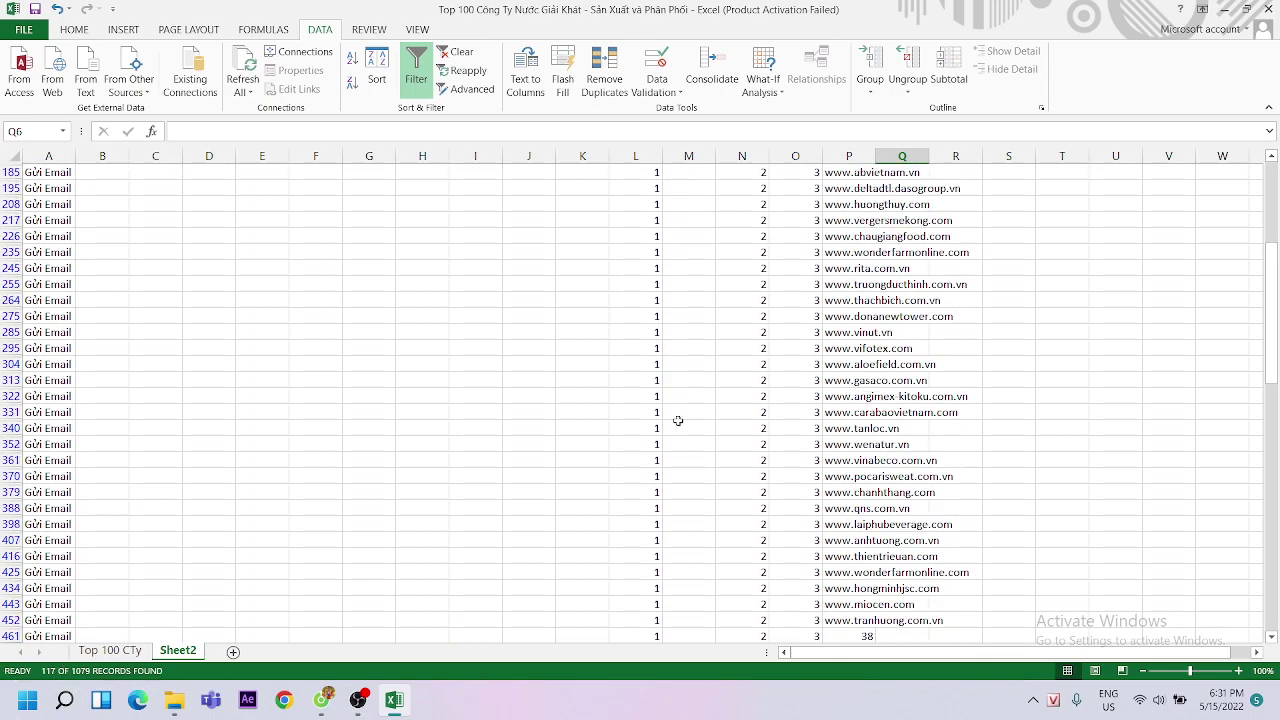
scroll(886, 376, up, 5)
scroll(886, 376, up, 6)
scroll(886, 376, down, 5)
scroll(886, 378, down, 5)
scroll(886, 378, down, 2)
scroll(886, 378, down, 1)
scroll(886, 378, down, 2)
scroll(886, 378, down, 1)
scroll(886, 378, up, 3)
scroll(886, 378, up, 3)
scroll(886, 378, up, 4)
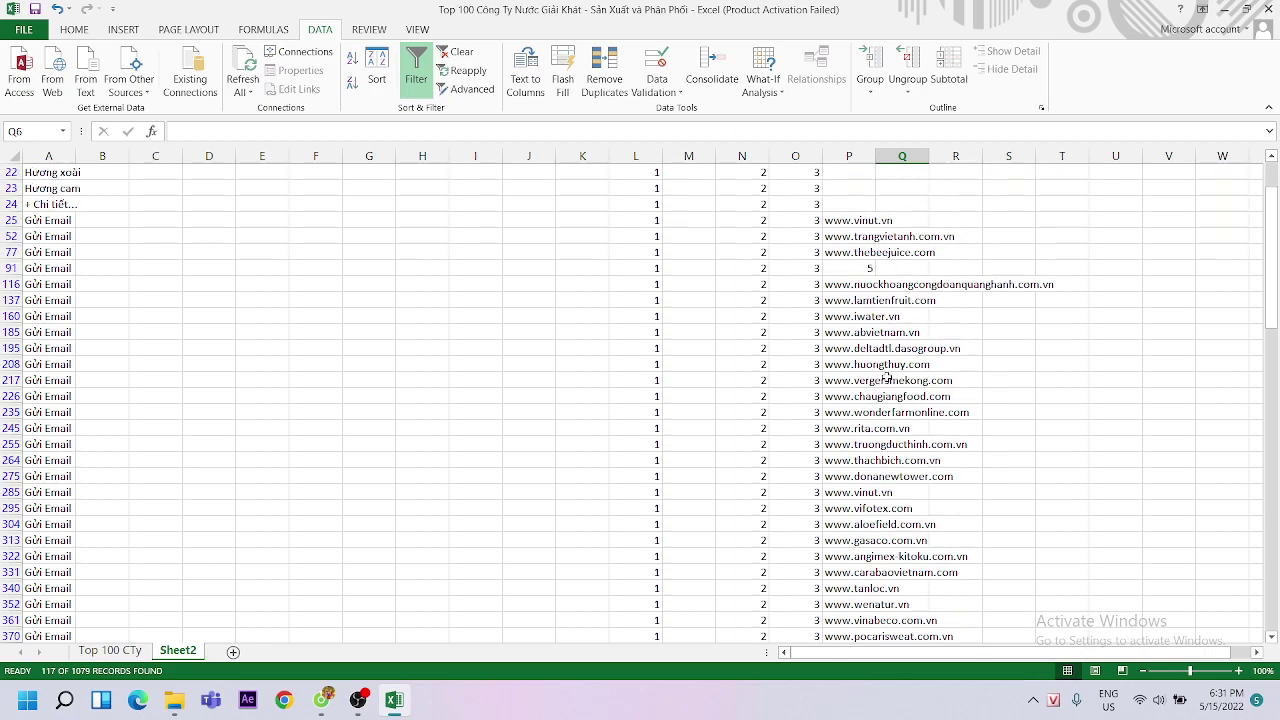
scroll(886, 376, up, 7)
click(110, 650)
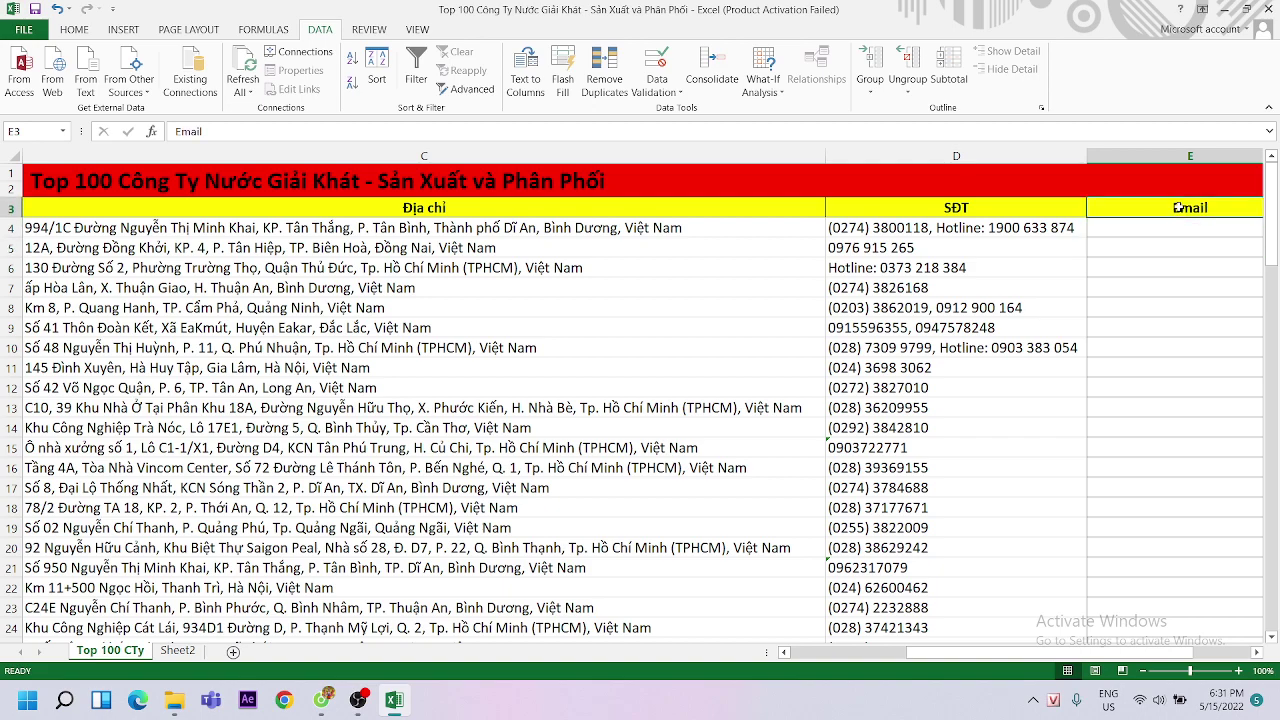
Enter the header Website in E3 and copy Sheet2's filtered websites from P25 down
text(Ưe)
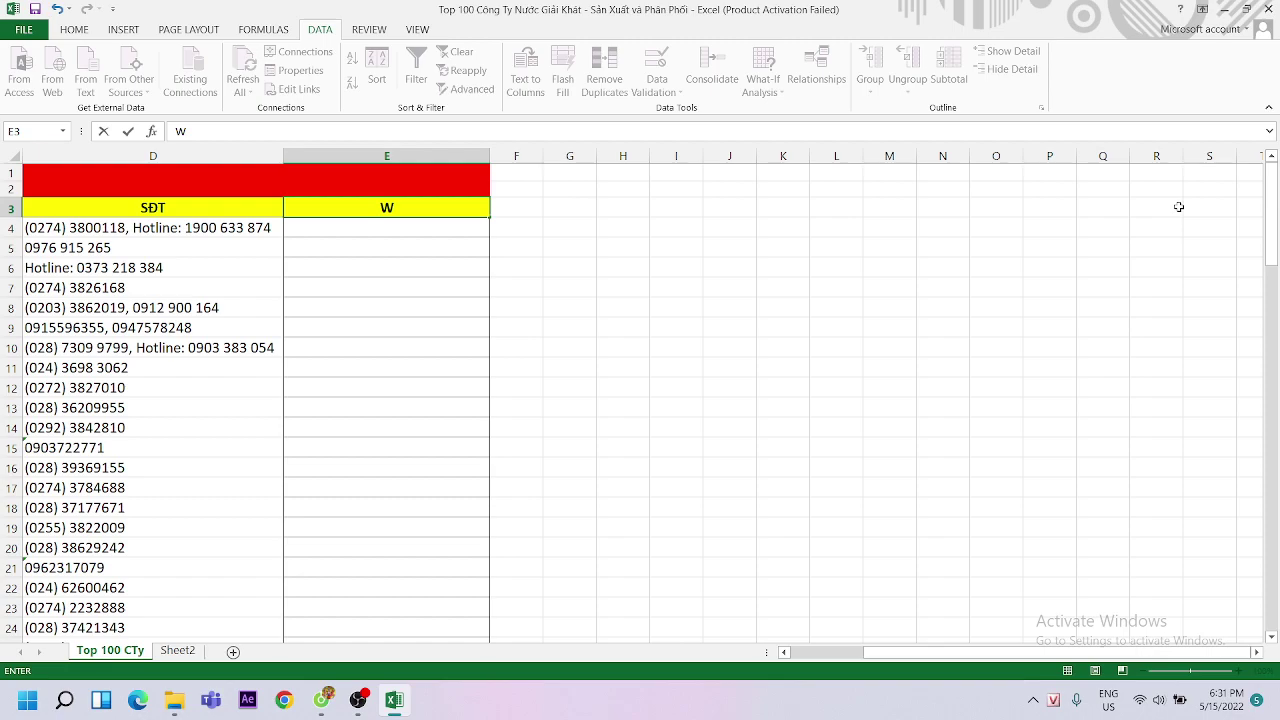
text(ebsite)
key(Return)
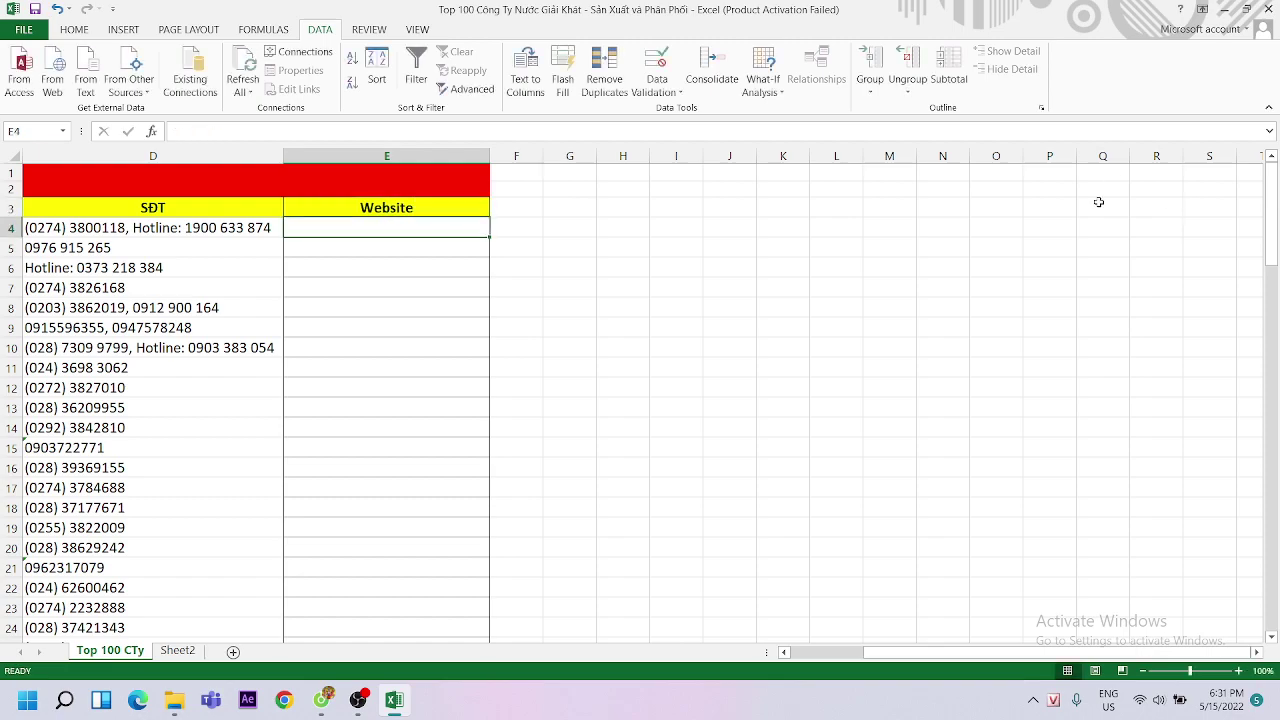
click(178, 651)
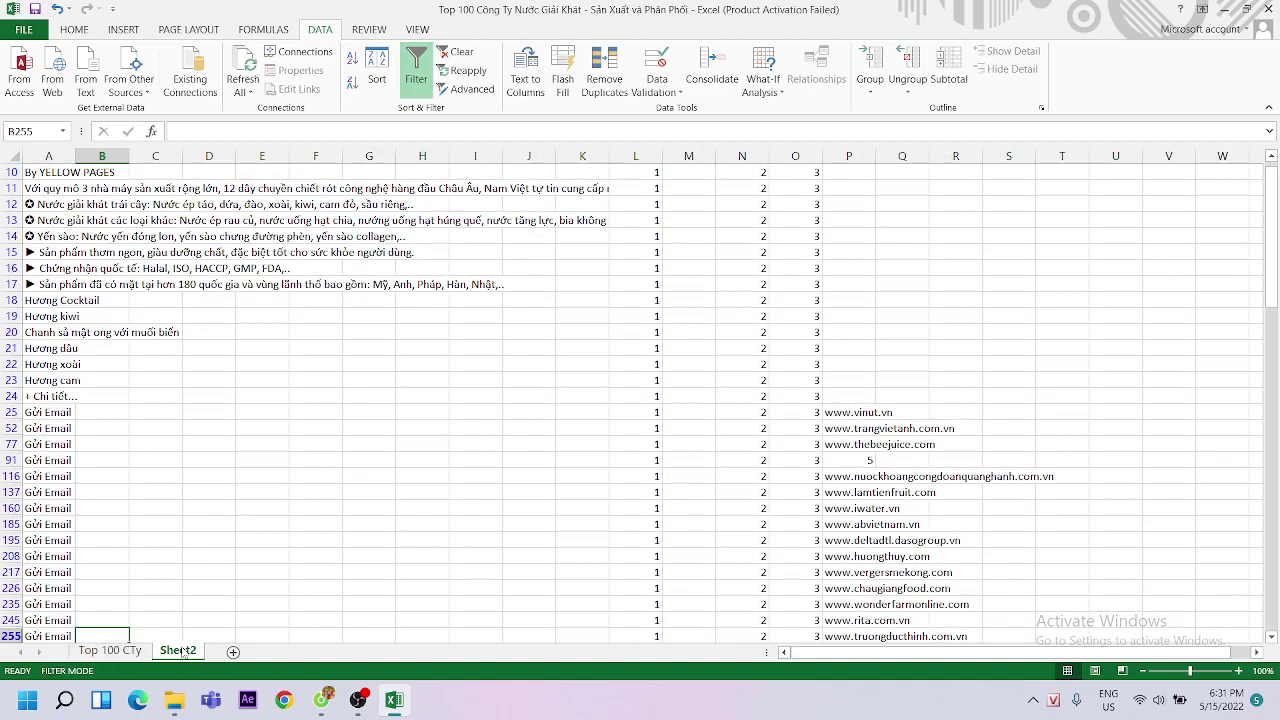
click(178, 651)
click(848, 412)
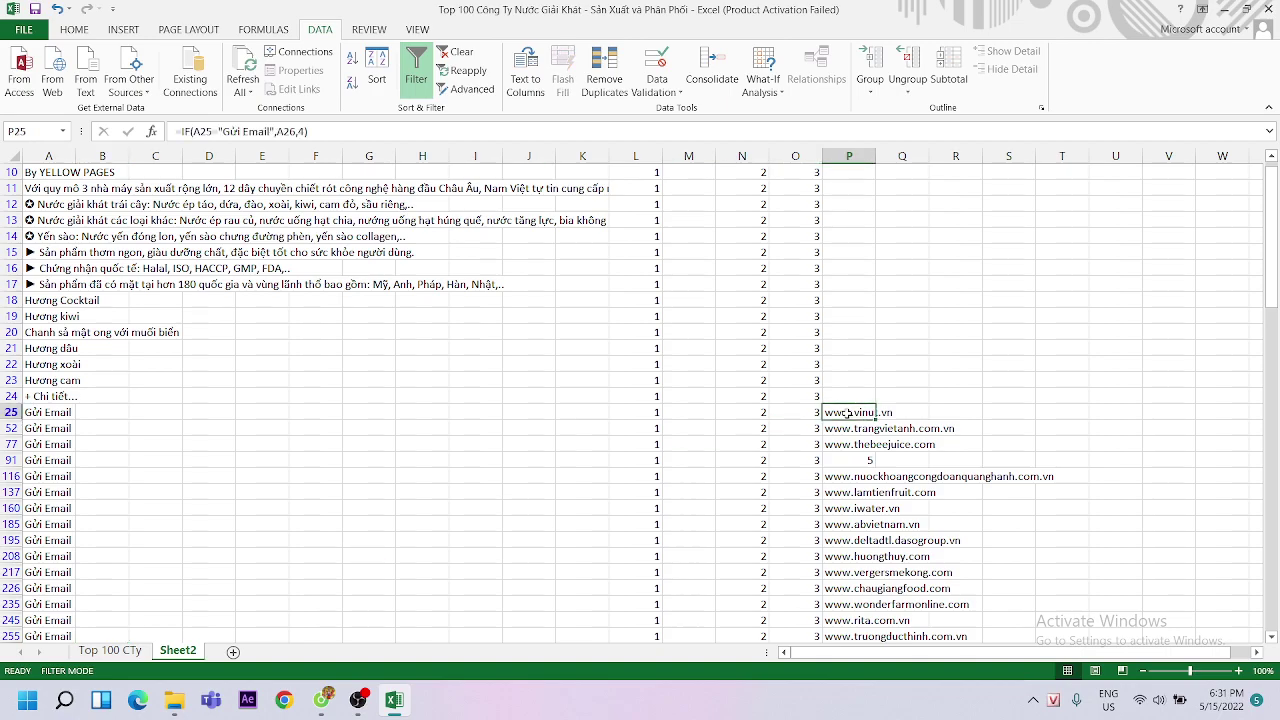
key(ctrl+shift+Down)
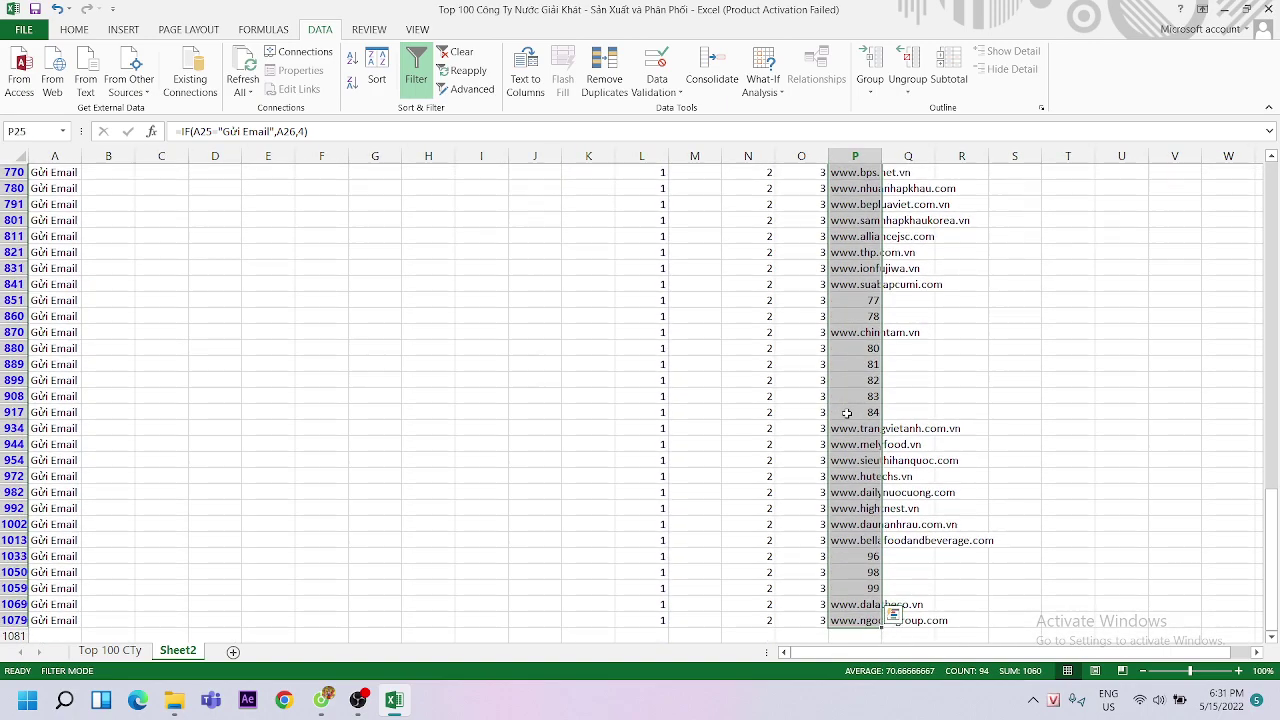
key(ctrl+c)
Paste the website list into the Top 100 CTy sheet starting at G4
click(112, 651)
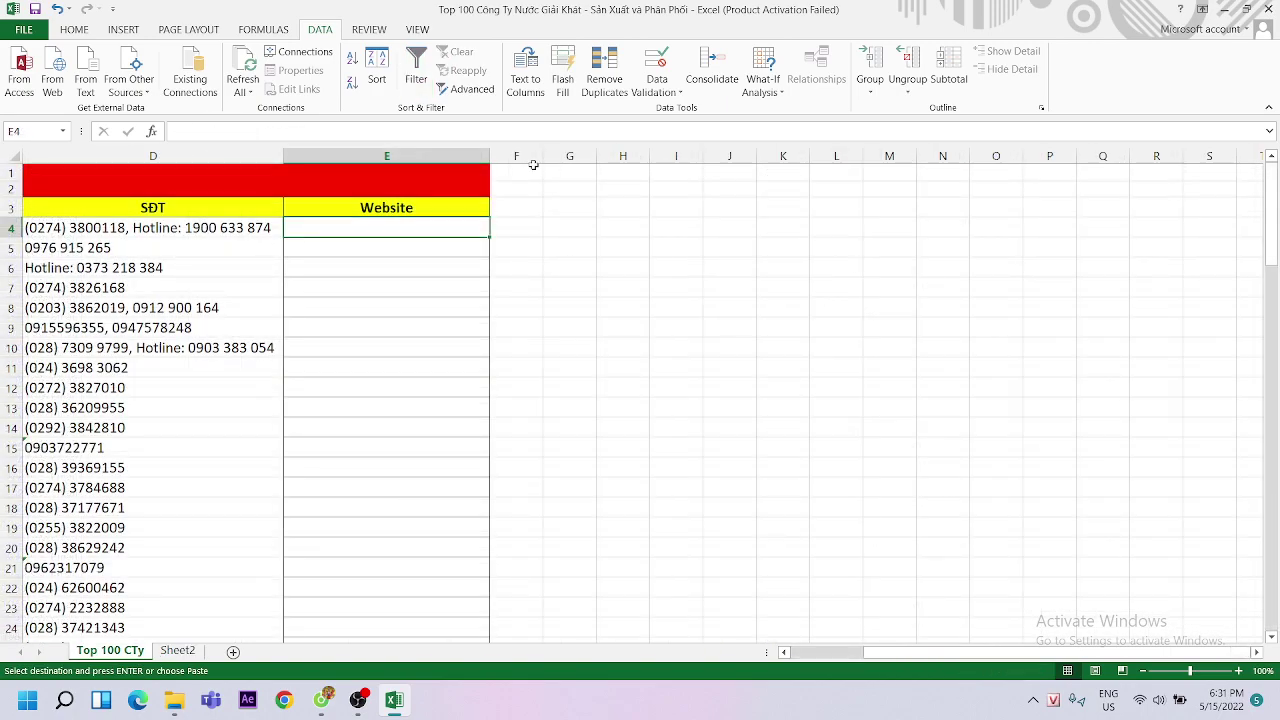
click(578, 232)
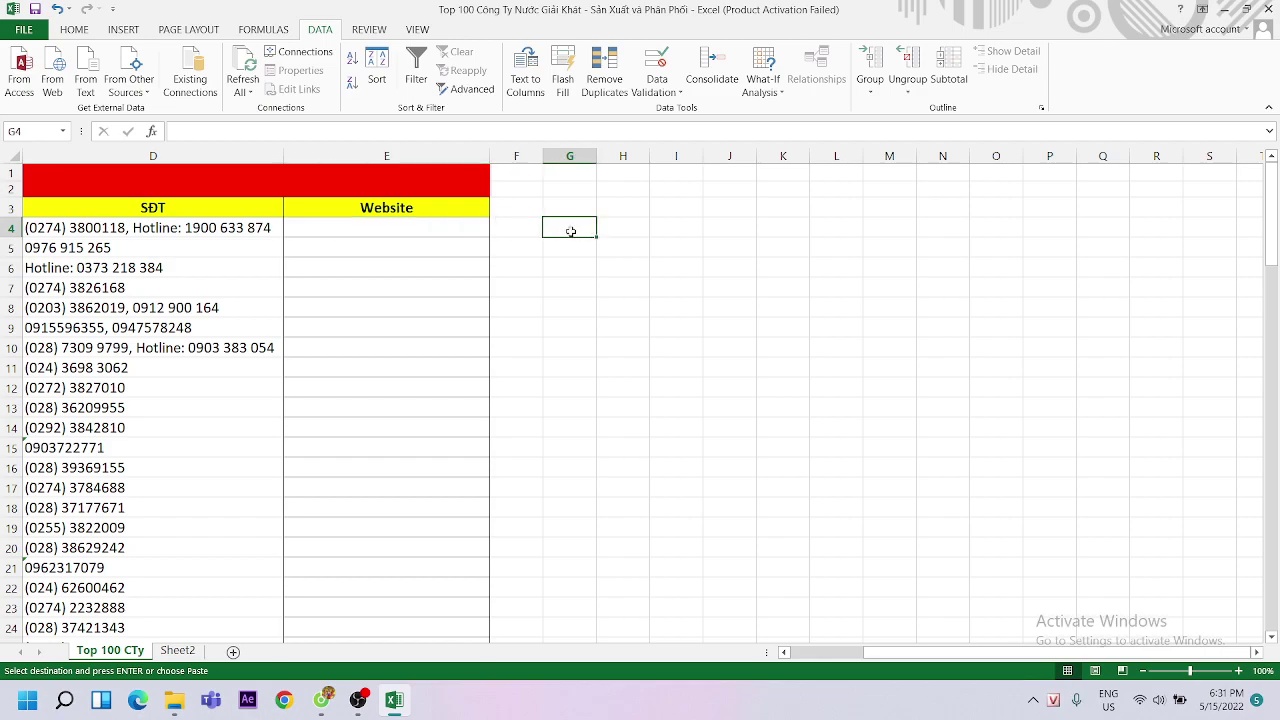
key(ctrl+v)
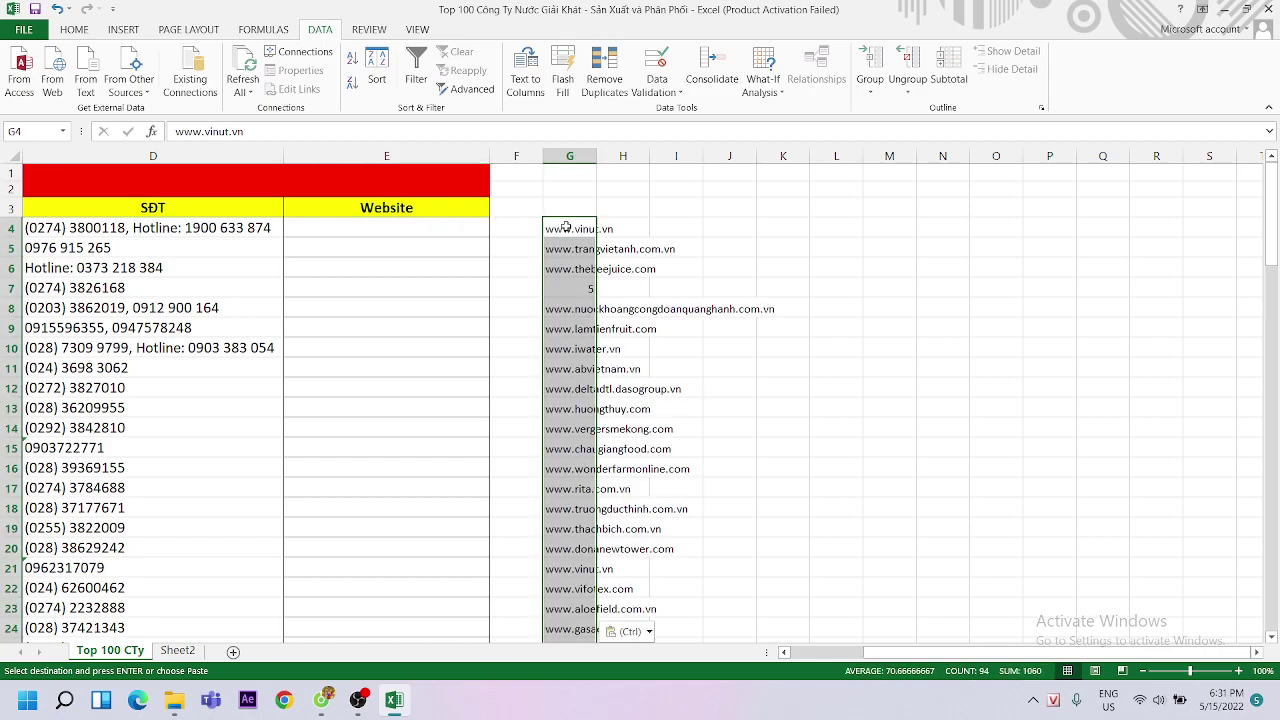
click(686, 247)
scroll(580, 294, down, 2)
scroll(580, 294, up, 2)
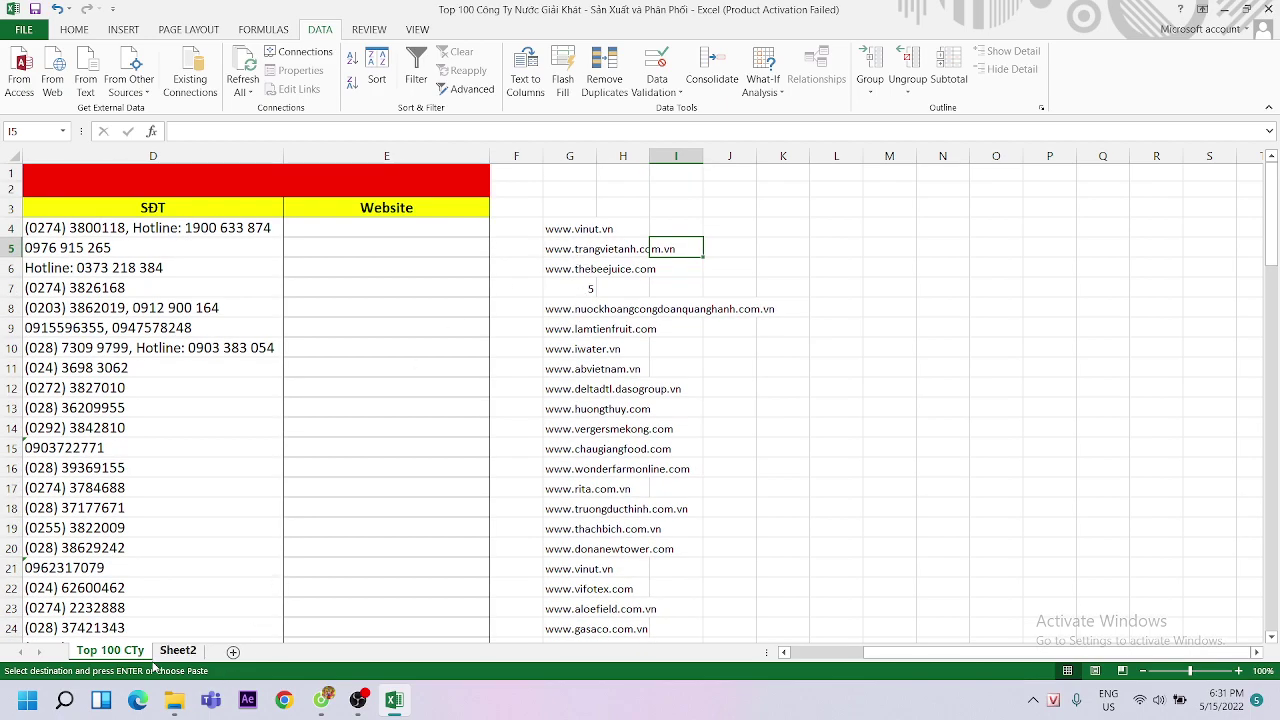
click(321, 699)
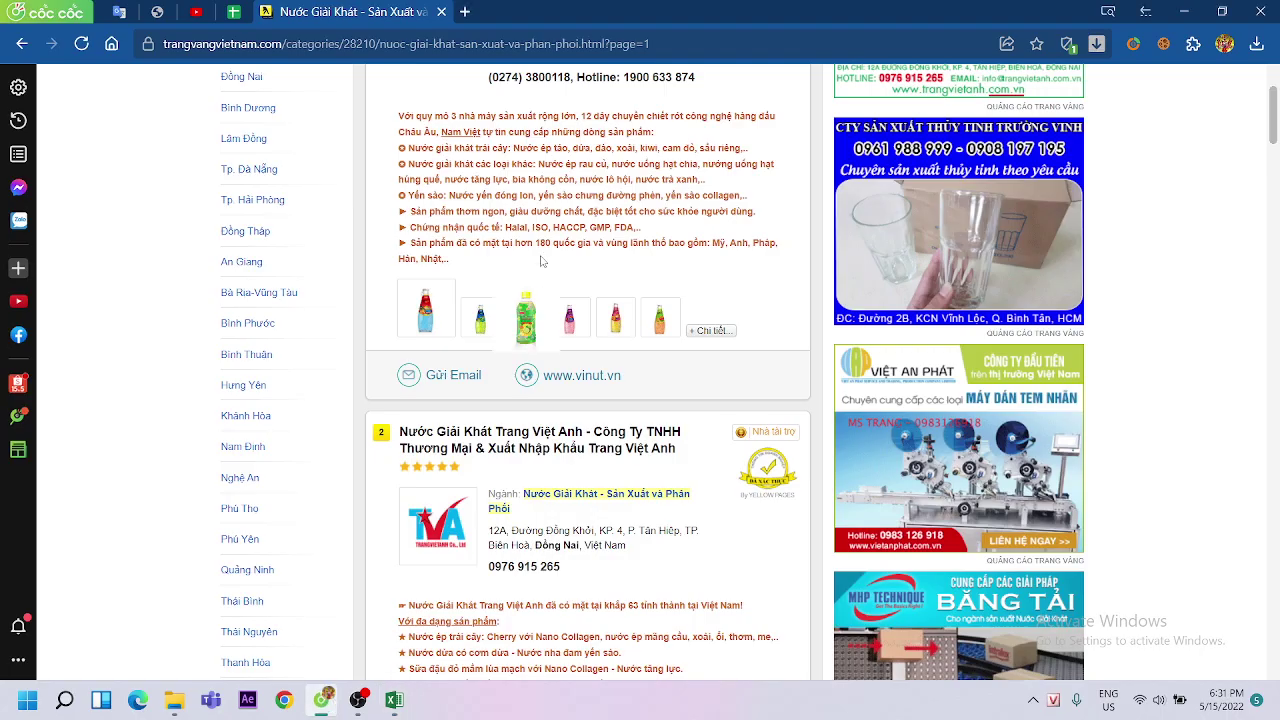
Scroll the trangvangvietnam.com beverage listings to check company websites against column G
scroll(541, 265, up, 2)
scroll(541, 268, down, 2)
scroll(560, 225, down, 2)
scroll(570, 222, down, 5)
scroll(593, 225, down, 2)
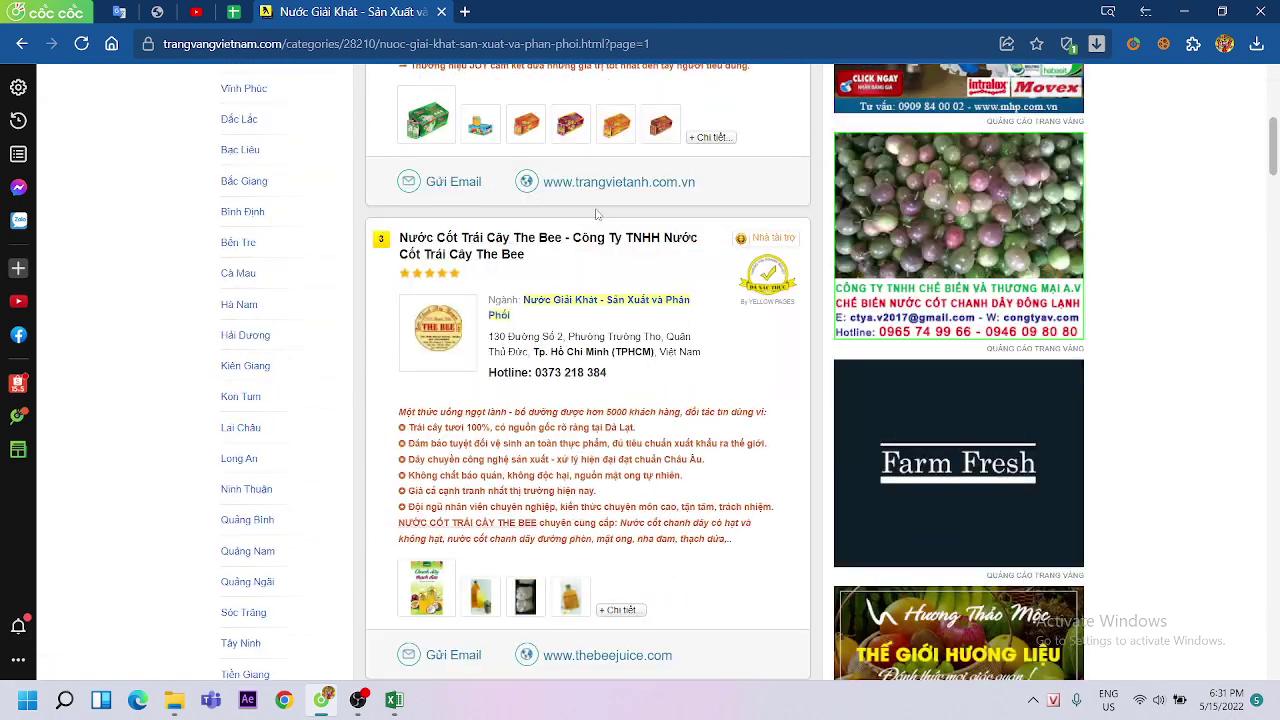
scroll(593, 225, down, 5)
scroll(571, 246, down, 1)
scroll(560, 260, down, 2)
scroll(521, 291, up, 1)
scroll(521, 291, up, 1)
scroll(521, 291, down, 2)
click(395, 699)
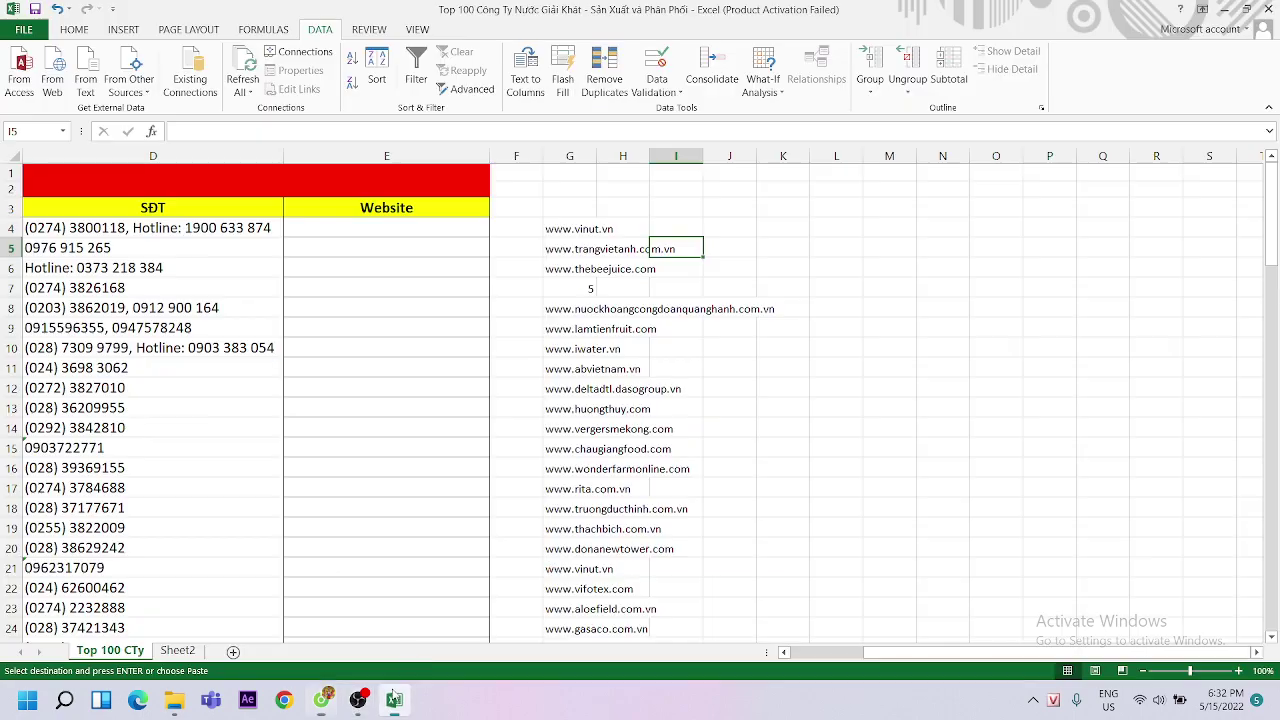
drag(563, 230, 569, 263)
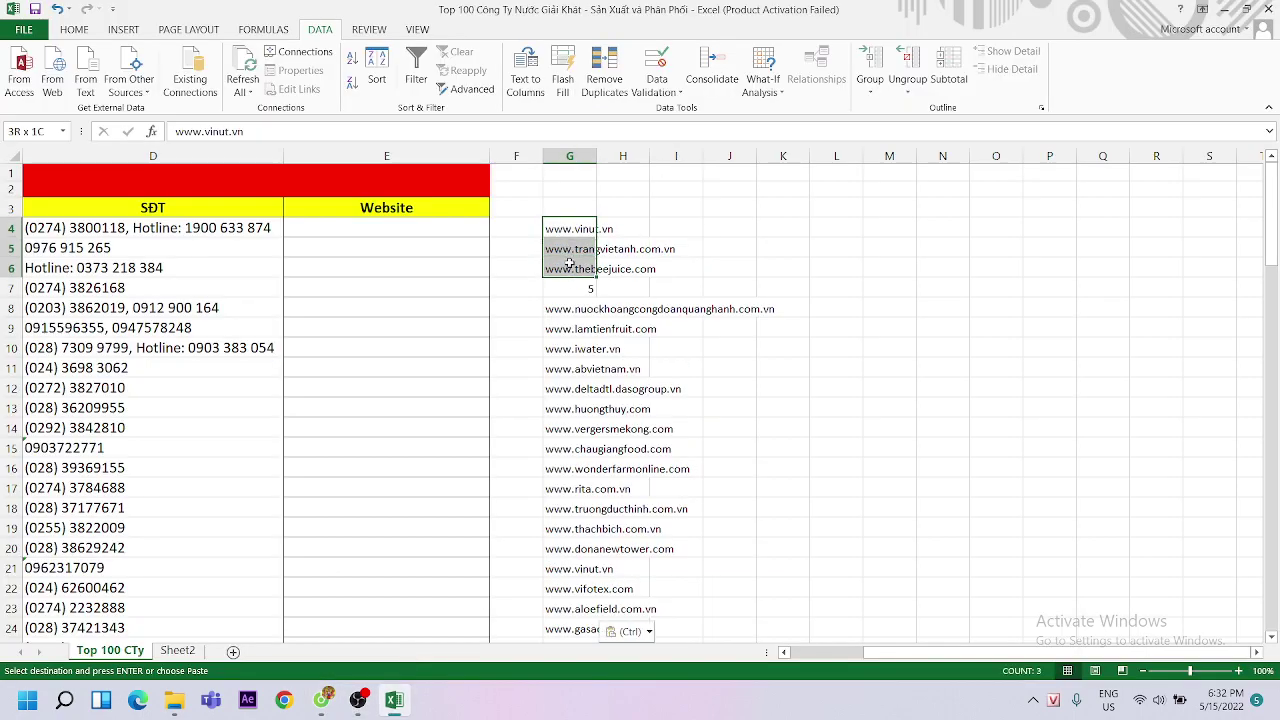
click(600, 212)
click(572, 229)
key(ctrl+shift+Down)
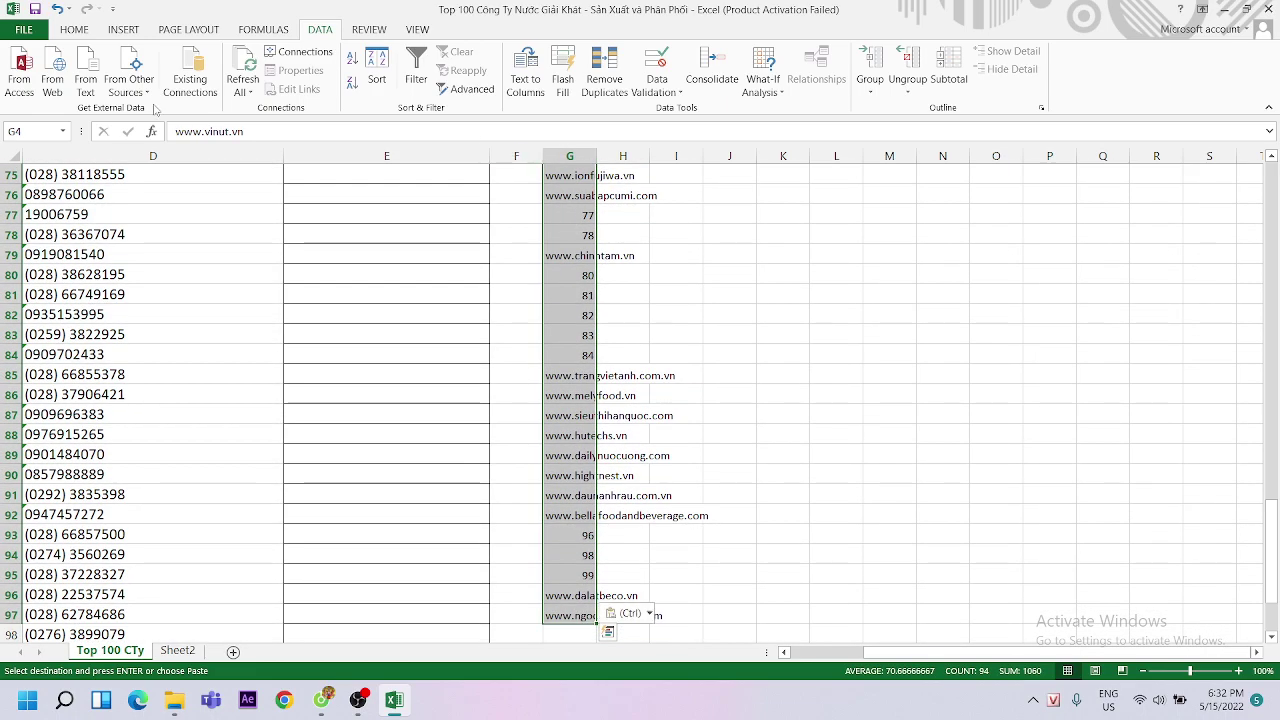
click(74, 29)
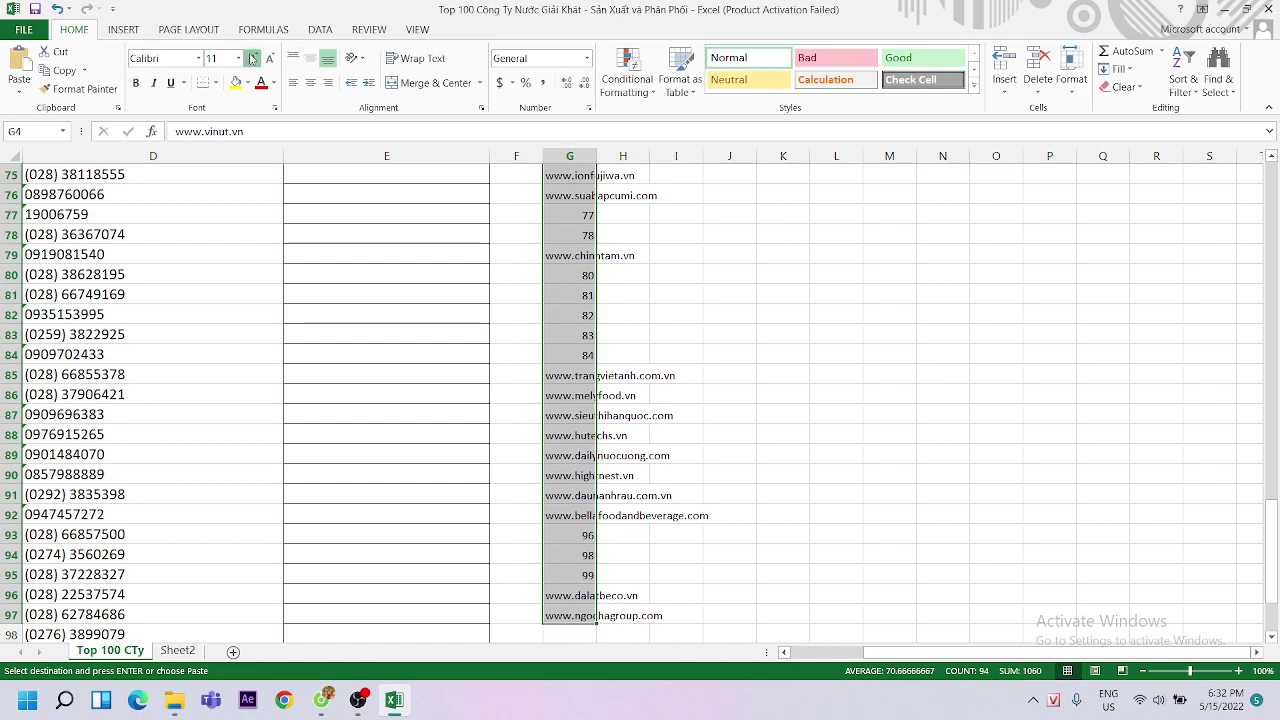
scroll(737, 331, up, 20)
click(676, 268)
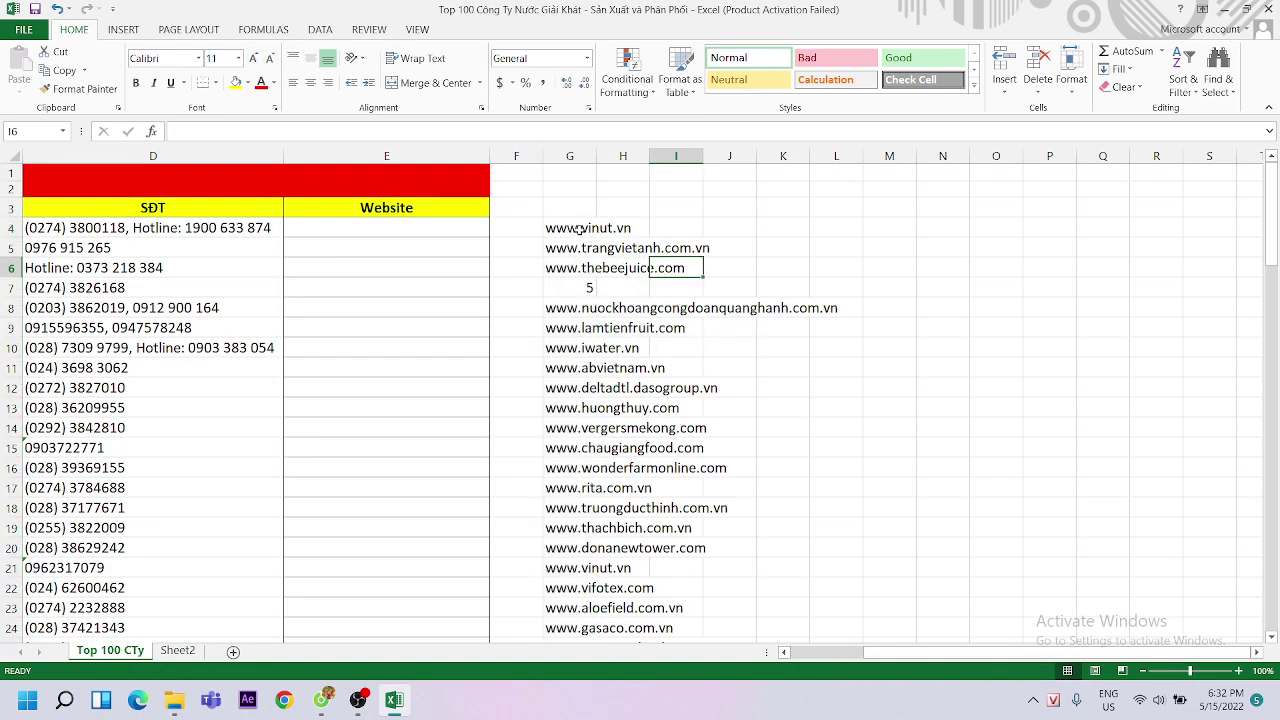
drag(580, 229, 581, 265)
key(ctrl+c)
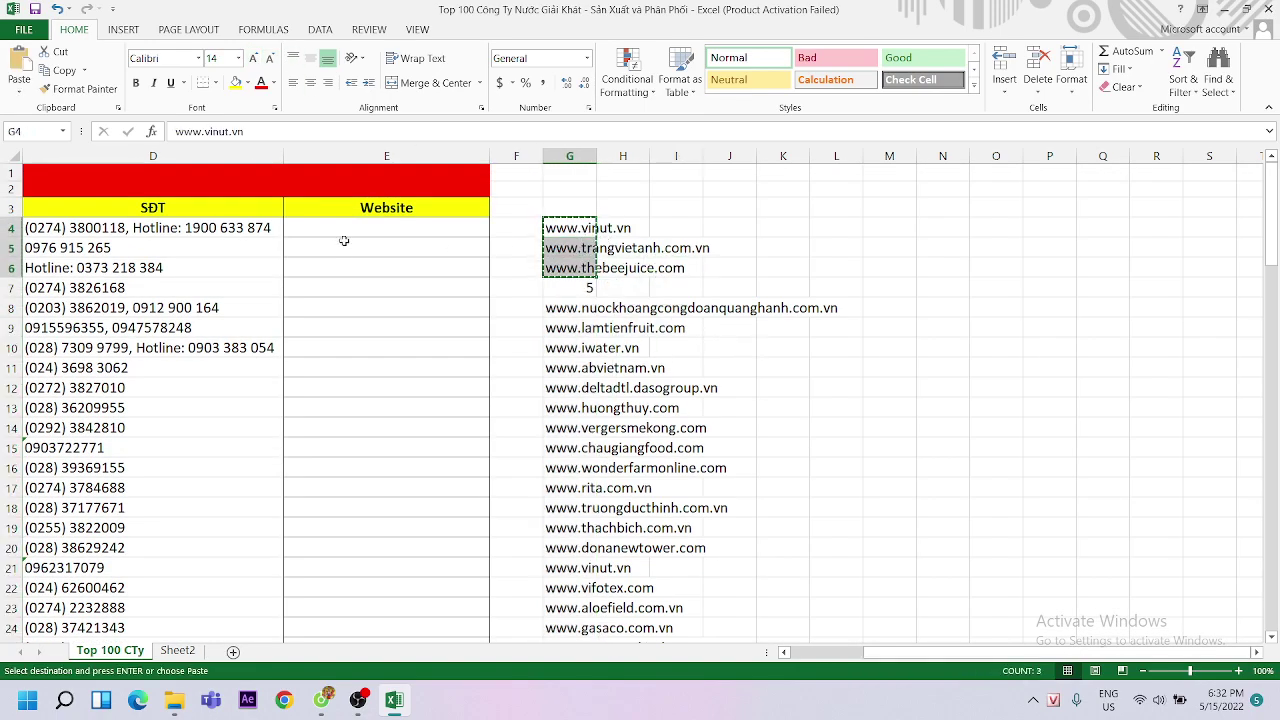
click(334, 228)
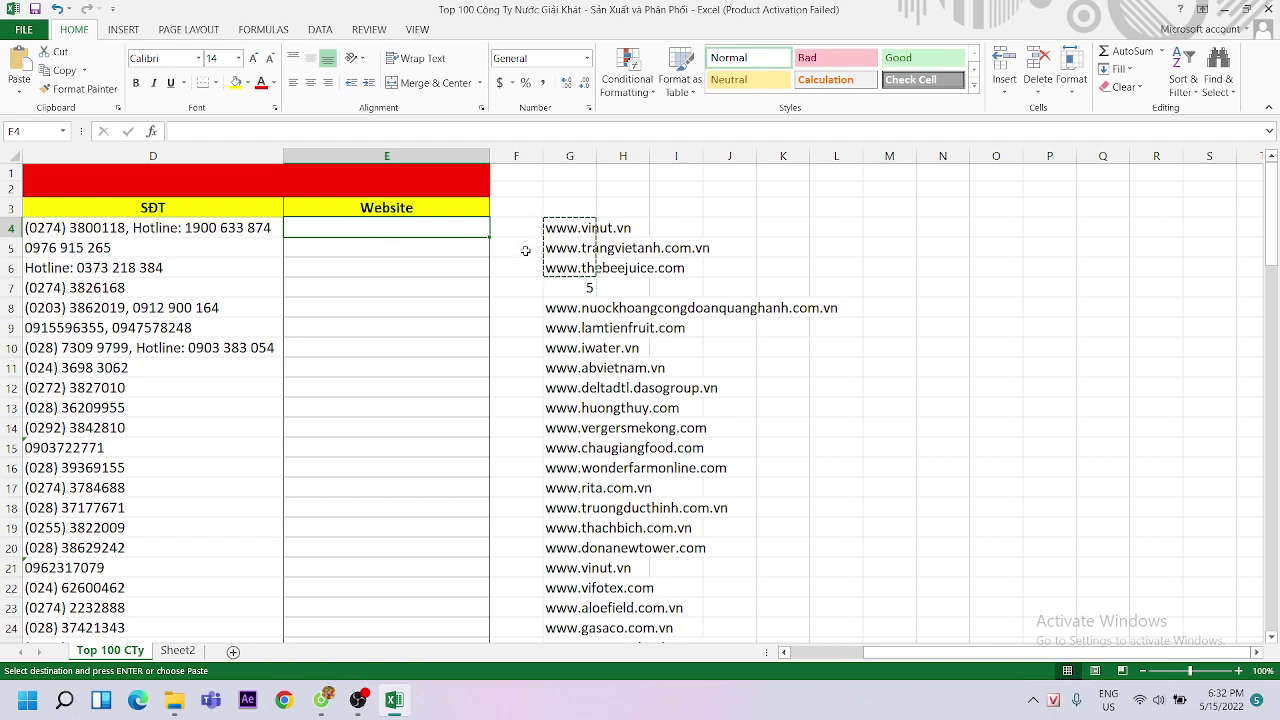
click(588, 268)
drag(574, 228, 580, 265)
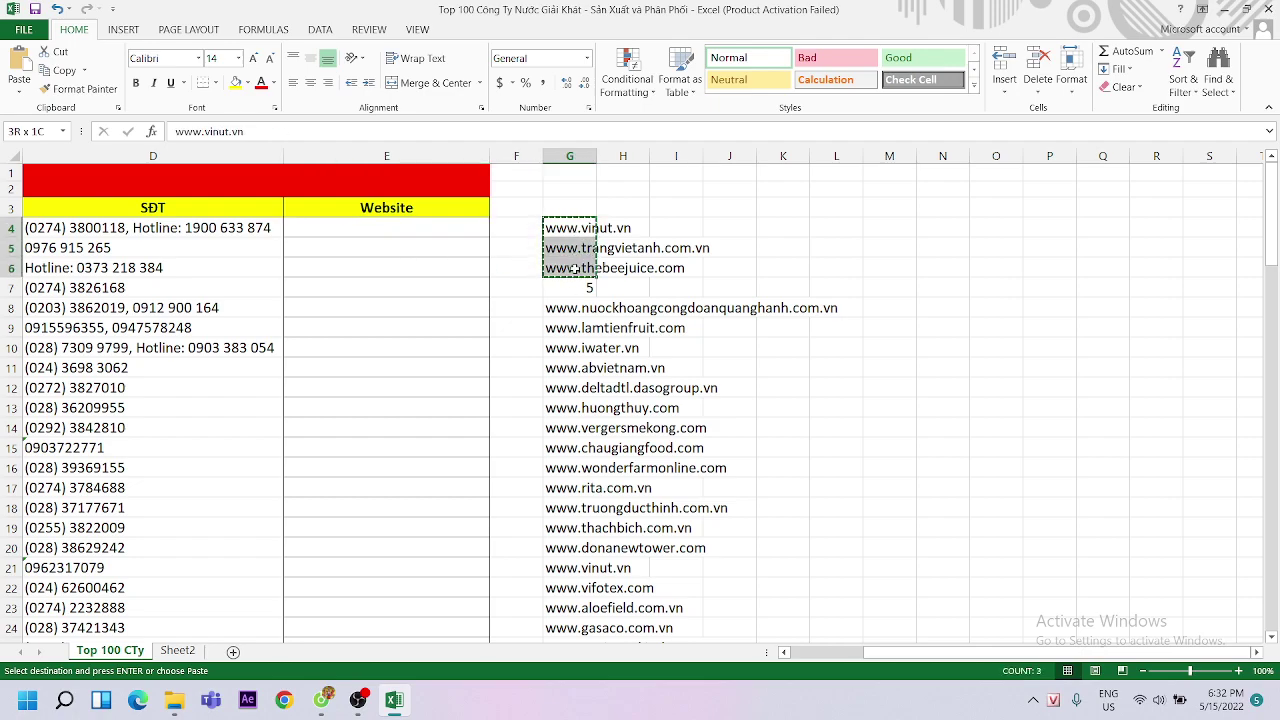
click(353, 231)
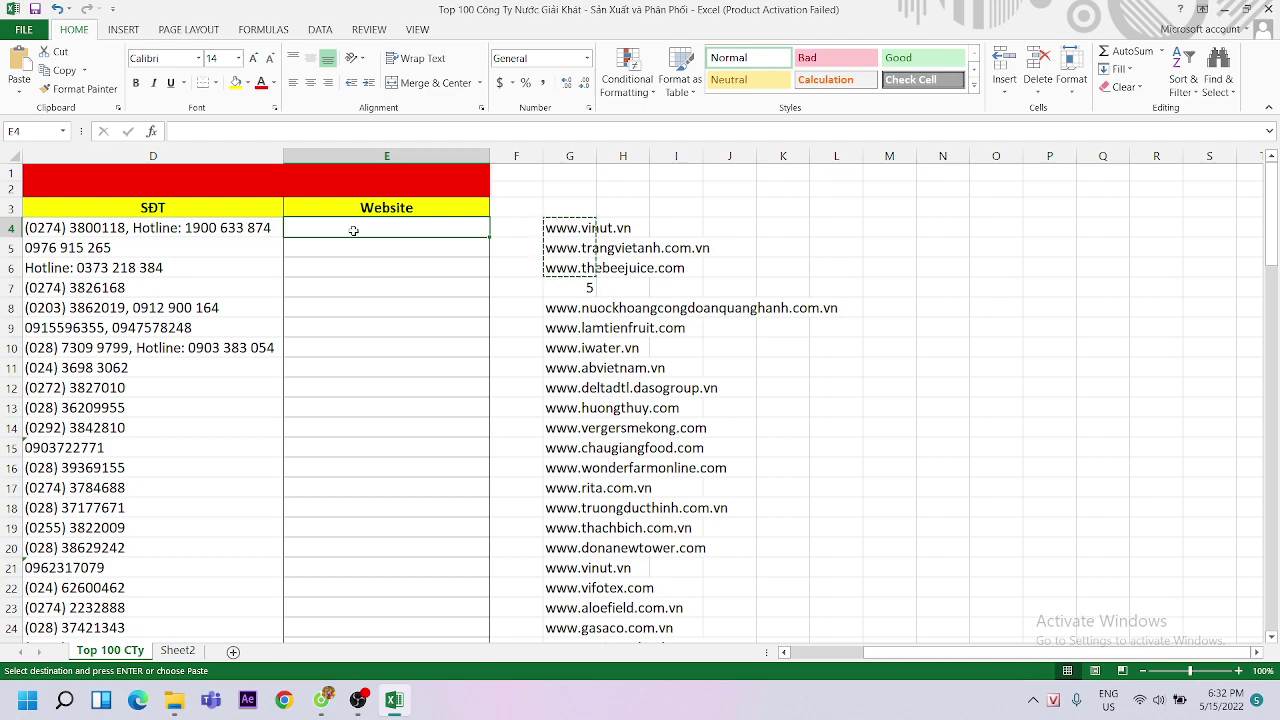
key(ctrl+v)
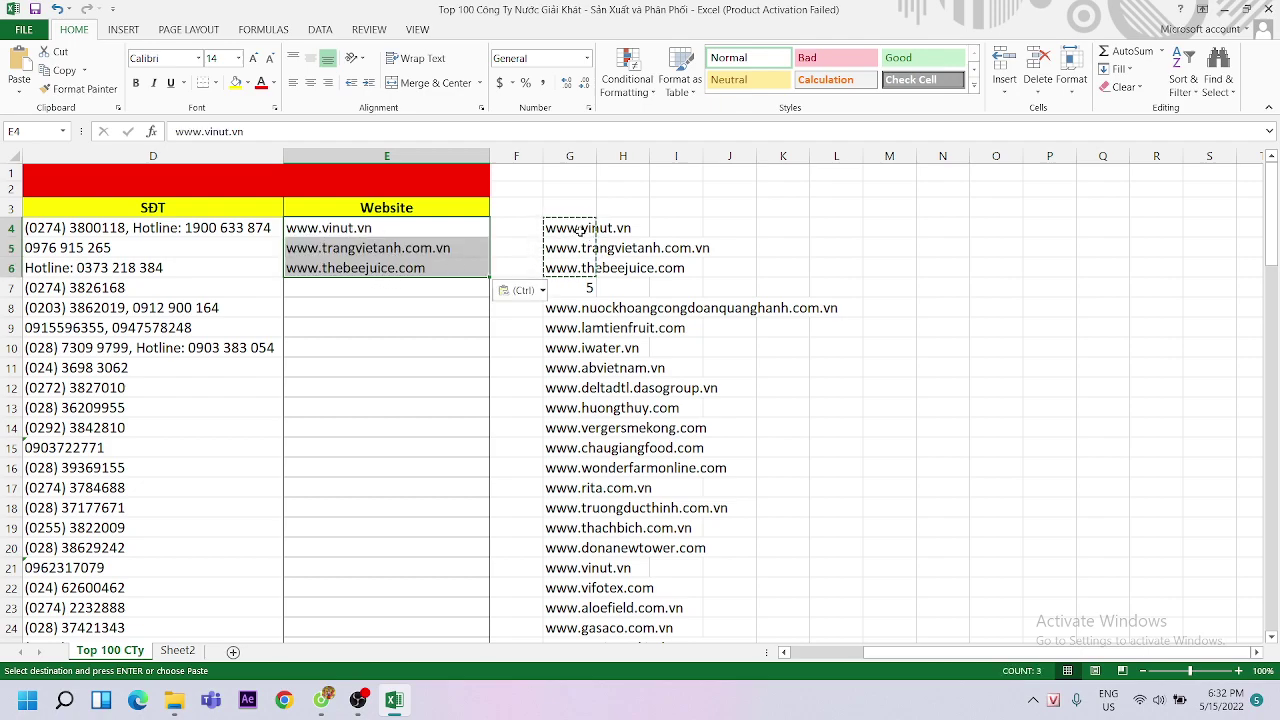
Clear the helper cells G4:G7 and move to E8
drag(580, 229, 580, 265)
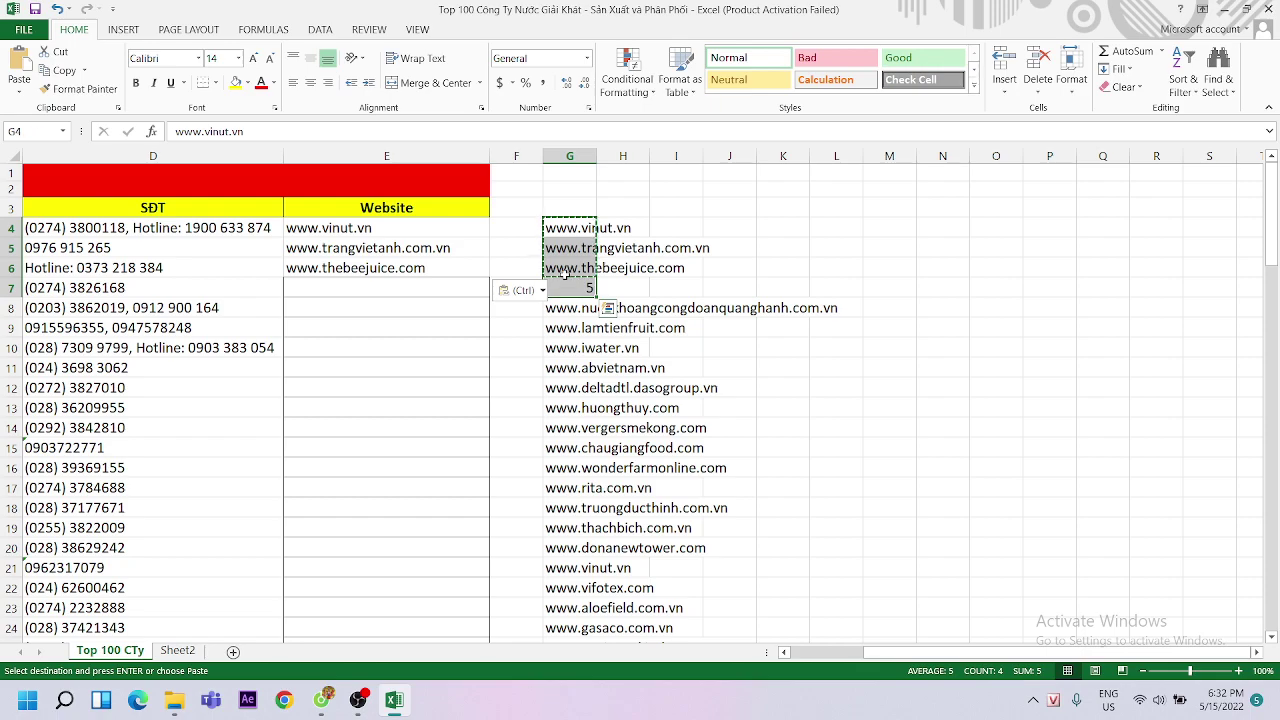
key(Delete)
click(423, 297)
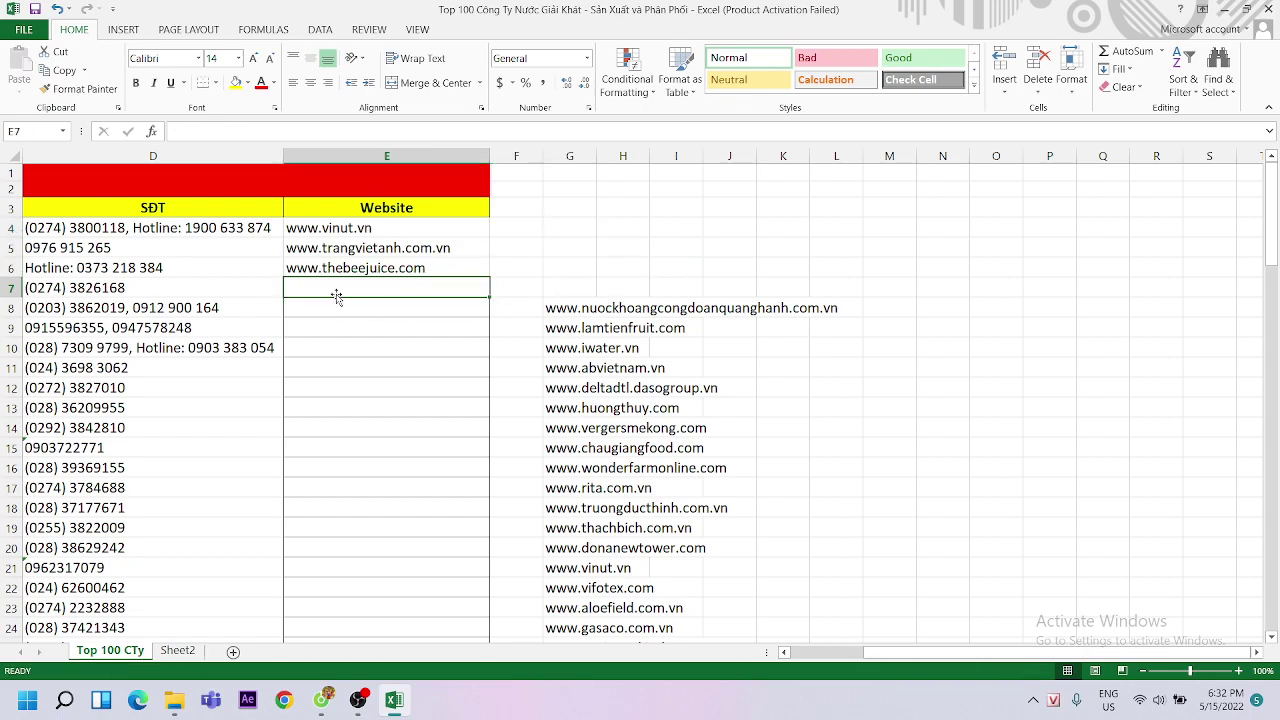
click(333, 313)
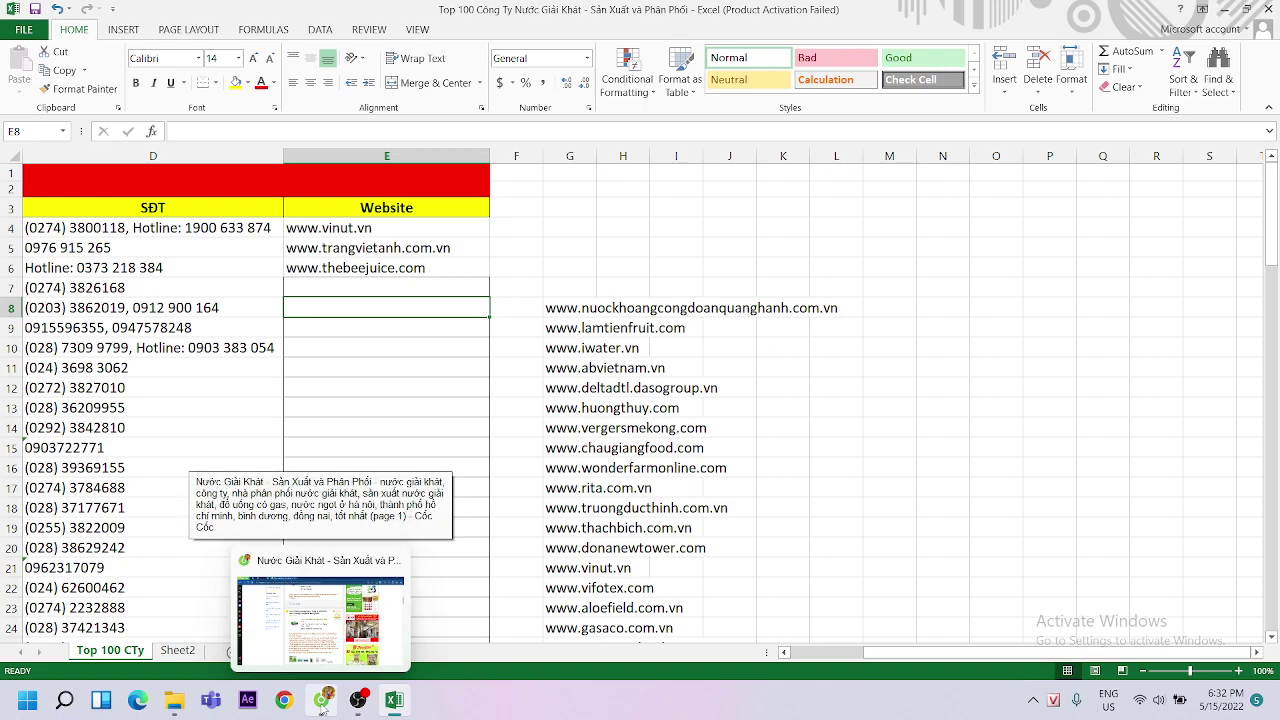
mouse_move(358, 700)
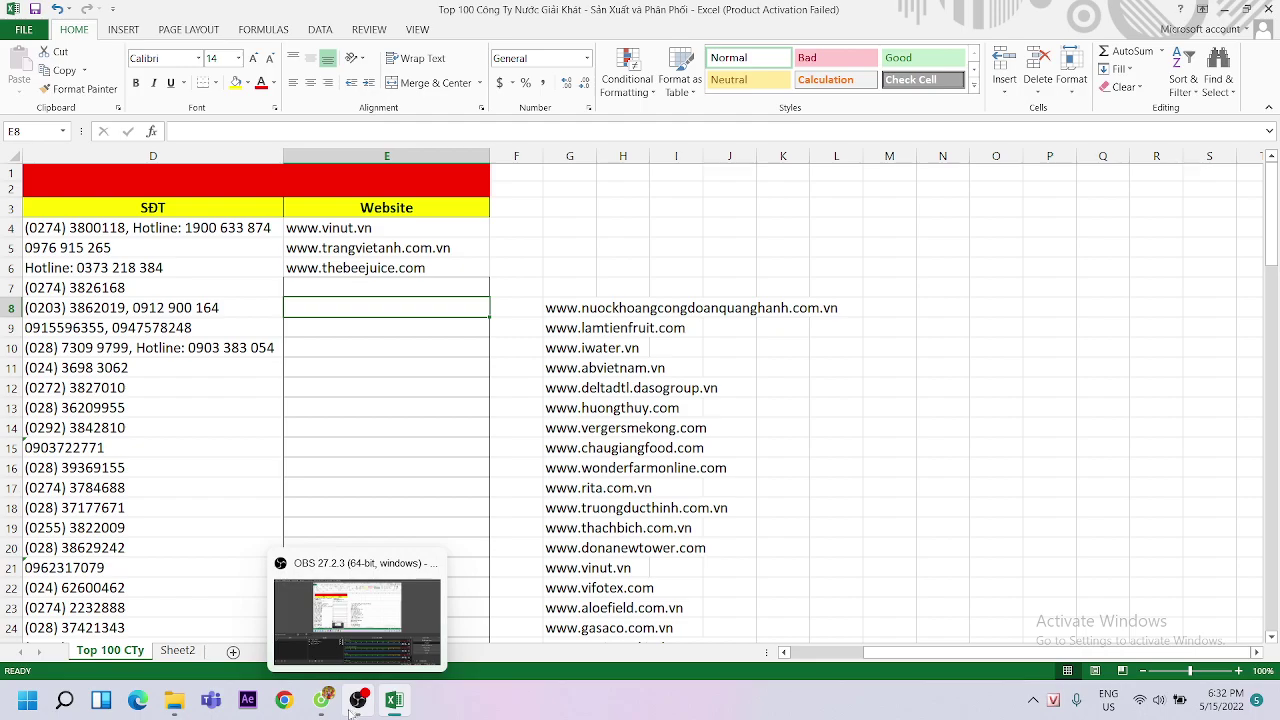
click(322, 700)
scroll(597, 258, down, 5)
scroll(597, 258, down, 2)
scroll(590, 258, up, 3)
scroll(580, 258, up, 3)
scroll(563, 257, down, 4)
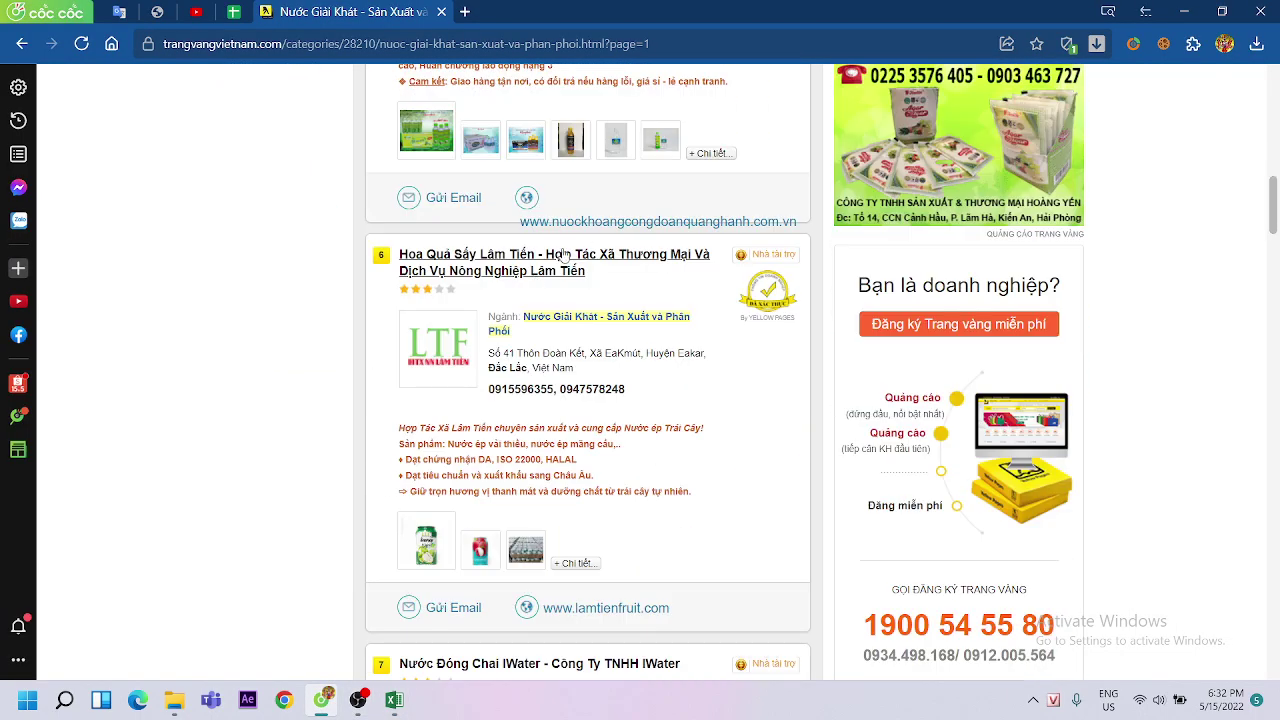
scroll(563, 257, down, 2)
scroll(555, 250, up, 2)
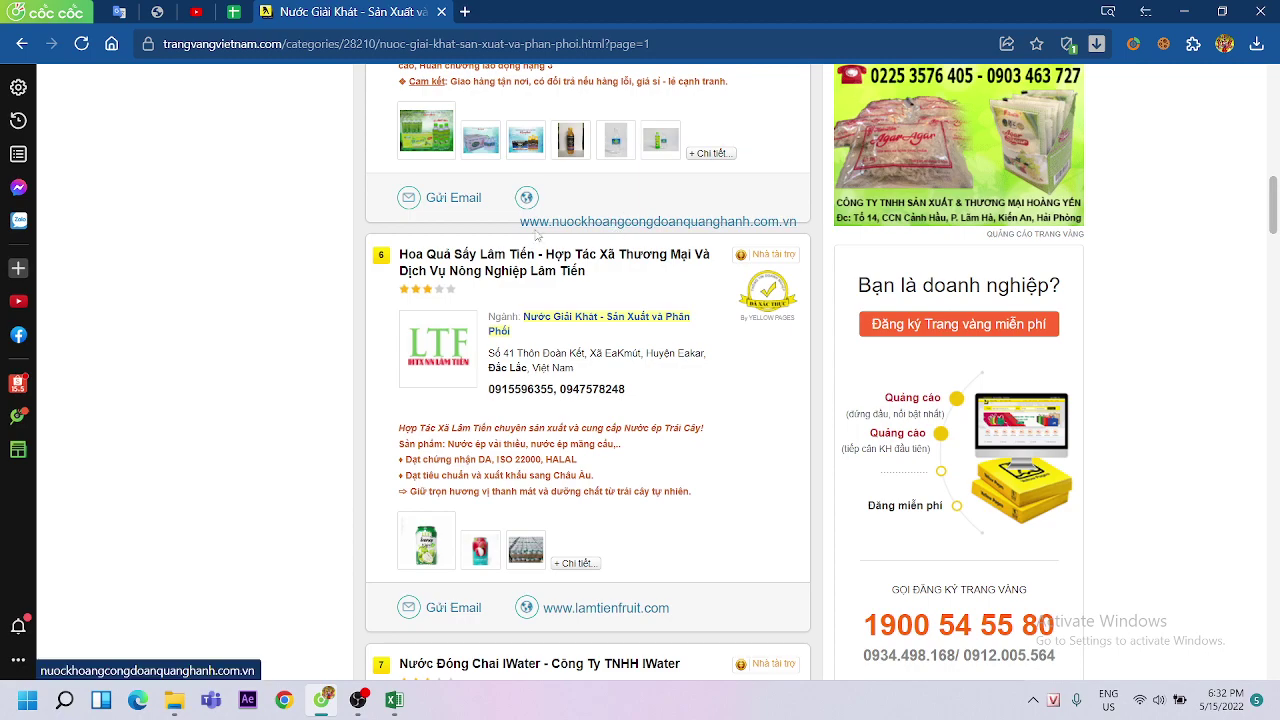
scroll(560, 250, down, 2)
scroll(580, 275, down, 2)
scroll(600, 300, down, 2)
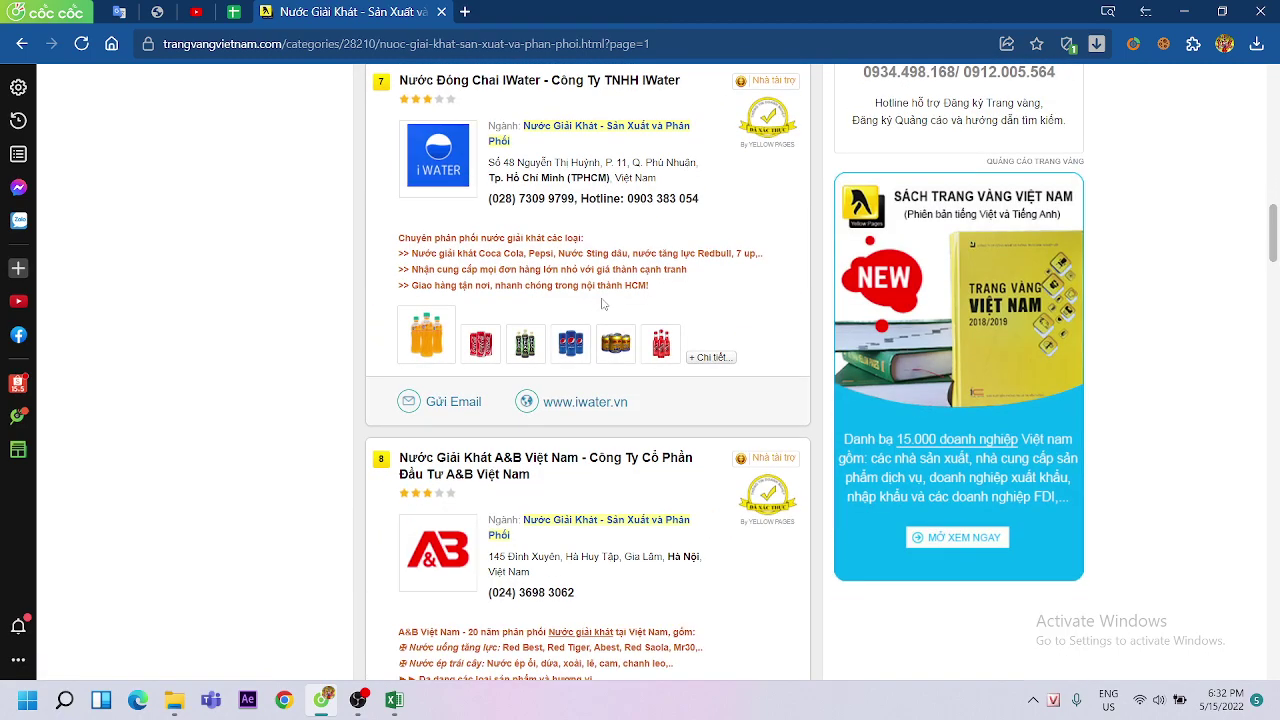
scroll(603, 304, down, 5)
scroll(604, 303, down, 4)
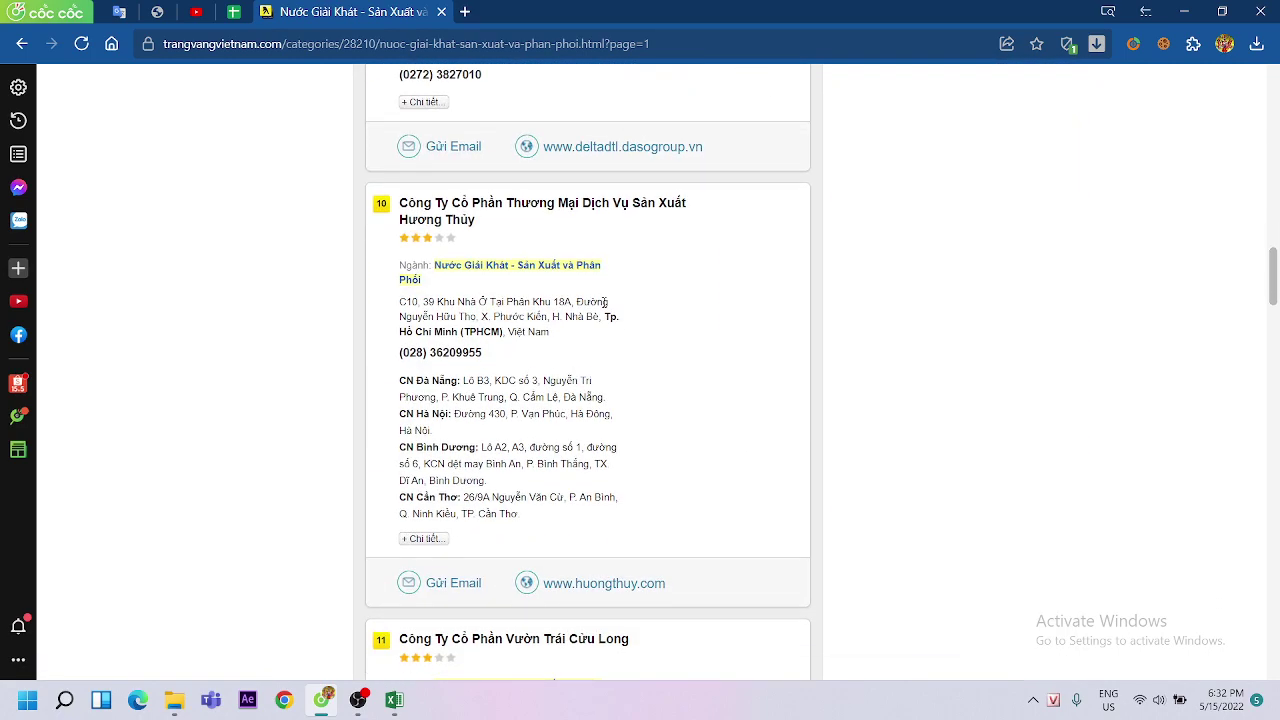
scroll(605, 302, down, 6)
scroll(605, 302, down, 3)
scroll(604, 302, down, 2)
scroll(604, 302, down, 5)
scroll(604, 302, down, 3)
scroll(604, 302, down, 3)
scroll(604, 302, down, 7)
scroll(604, 302, down, 3)
scroll(604, 302, down, 3)
scroll(604, 302, down, 4)
scroll(604, 302, down, 3)
scroll(604, 301, down, 6)
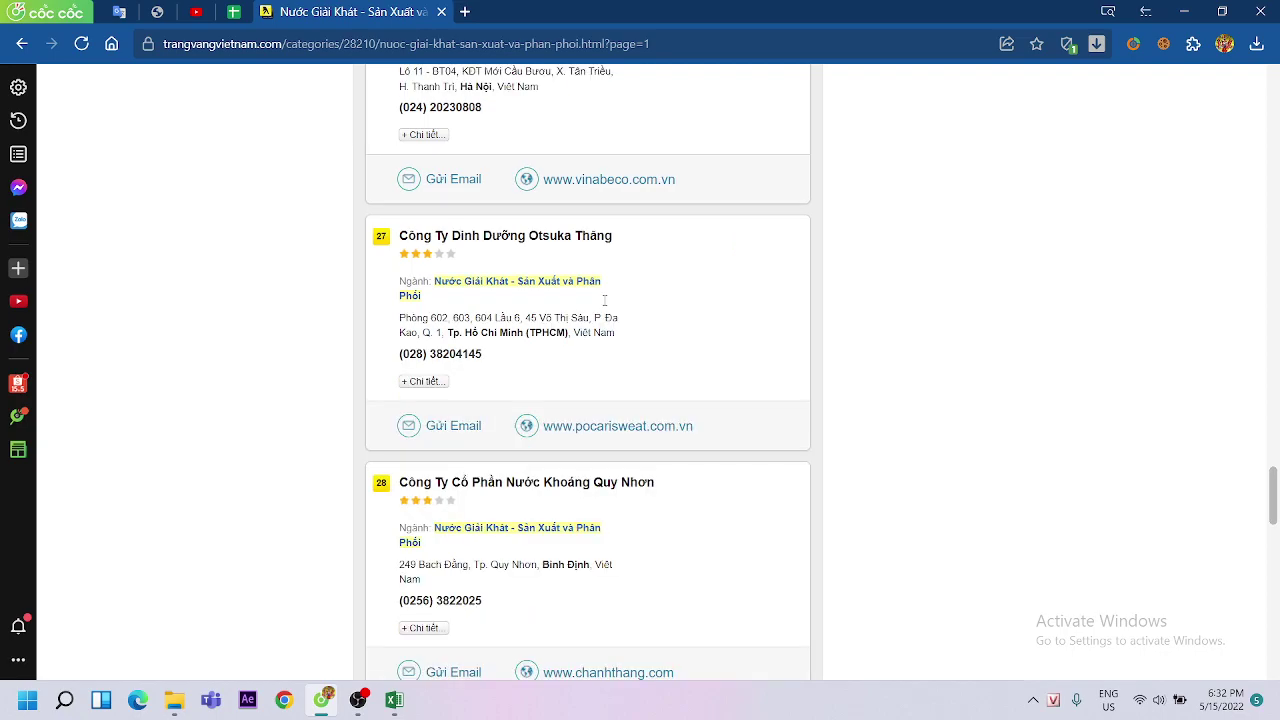
scroll(604, 300, down, 3)
scroll(604, 300, down, 7)
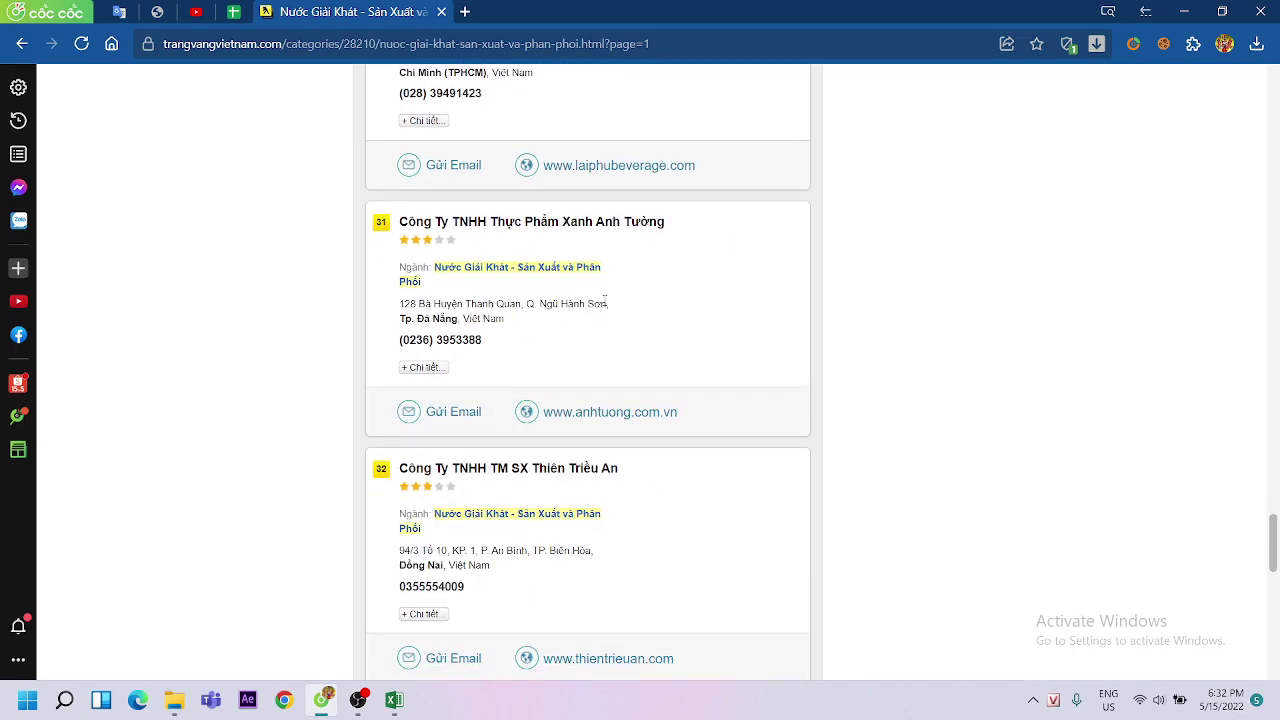
scroll(604, 300, down, 3)
scroll(604, 300, down, 8)
scroll(604, 300, down, 3)
scroll(604, 300, down, 1)
scroll(604, 300, up, 3)
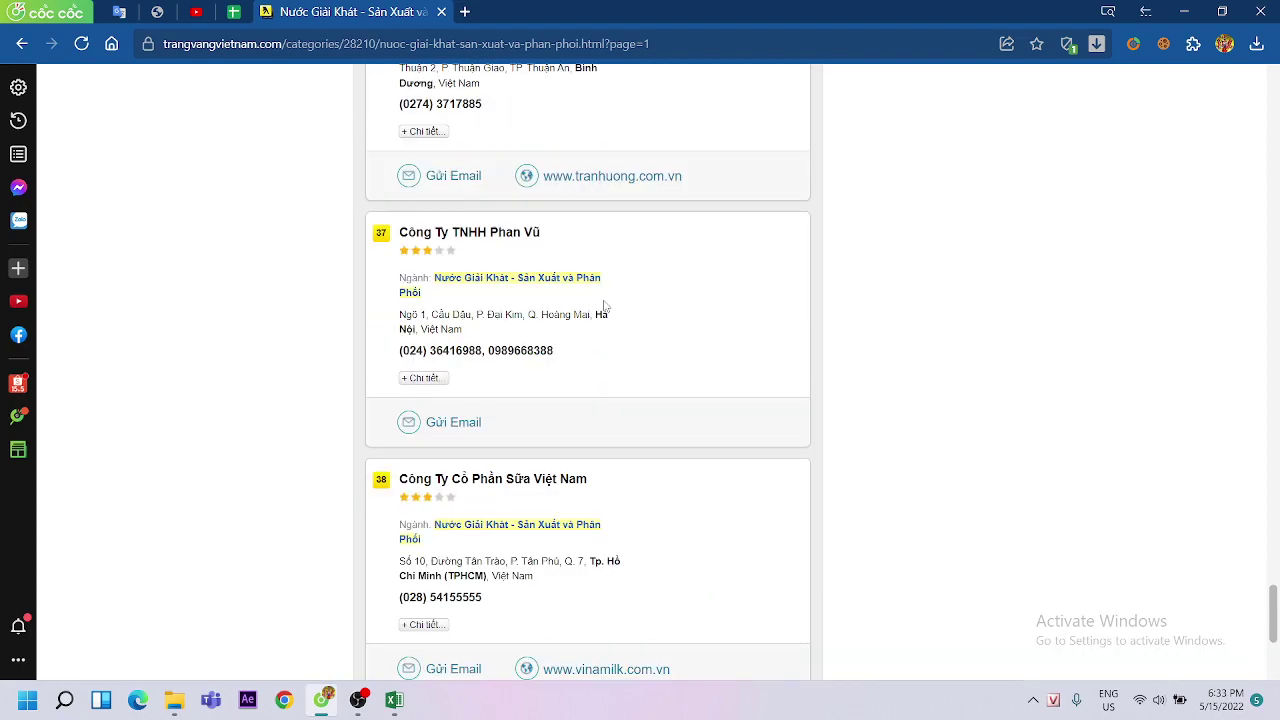
click(393, 702)
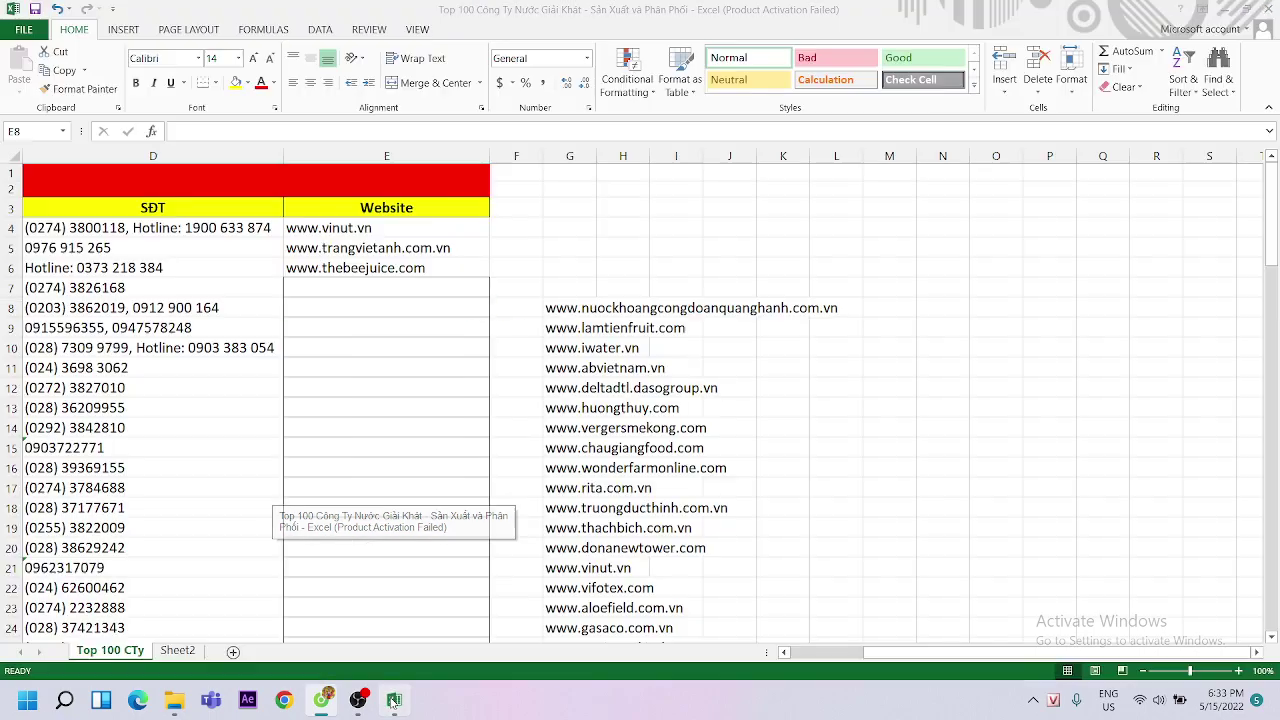
Copy the URLs in G8:G39 into the Website column starting at E8
drag(561, 308, 595, 610)
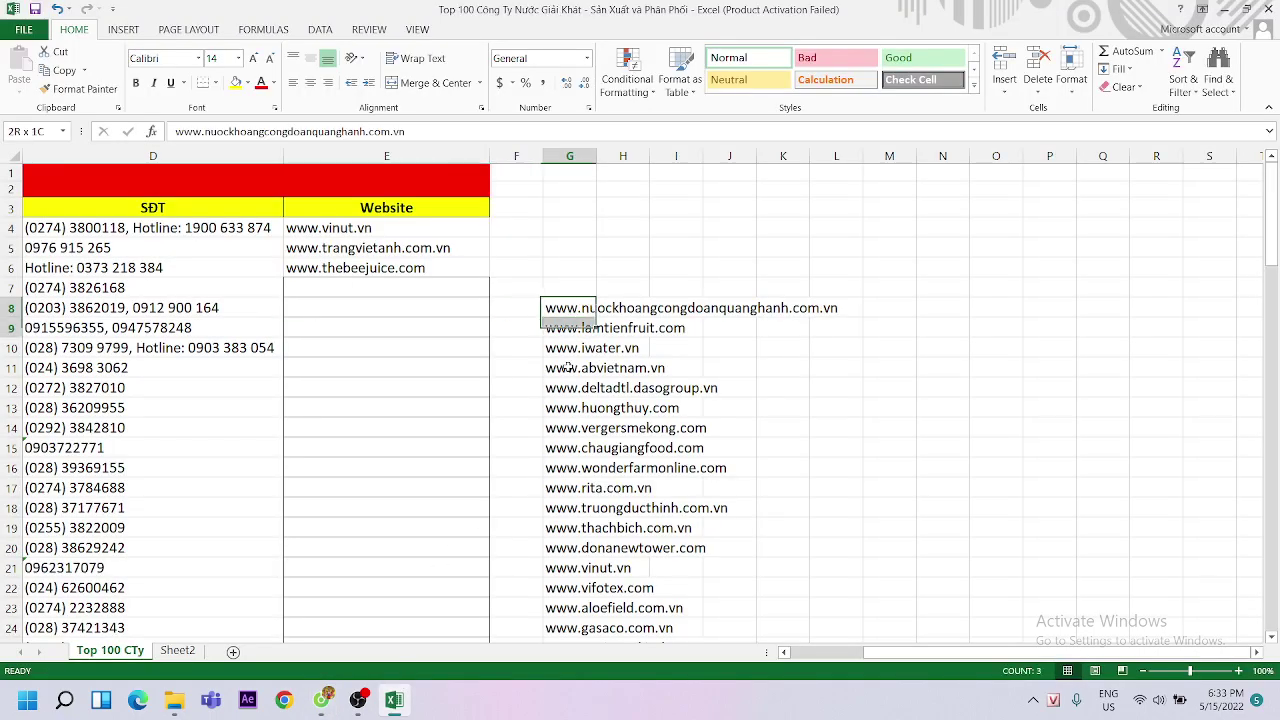
mouse_move(595, 610)
mouse_down()
mouse_move(592, 655)
mouse_move(578, 477)
mouse_up()
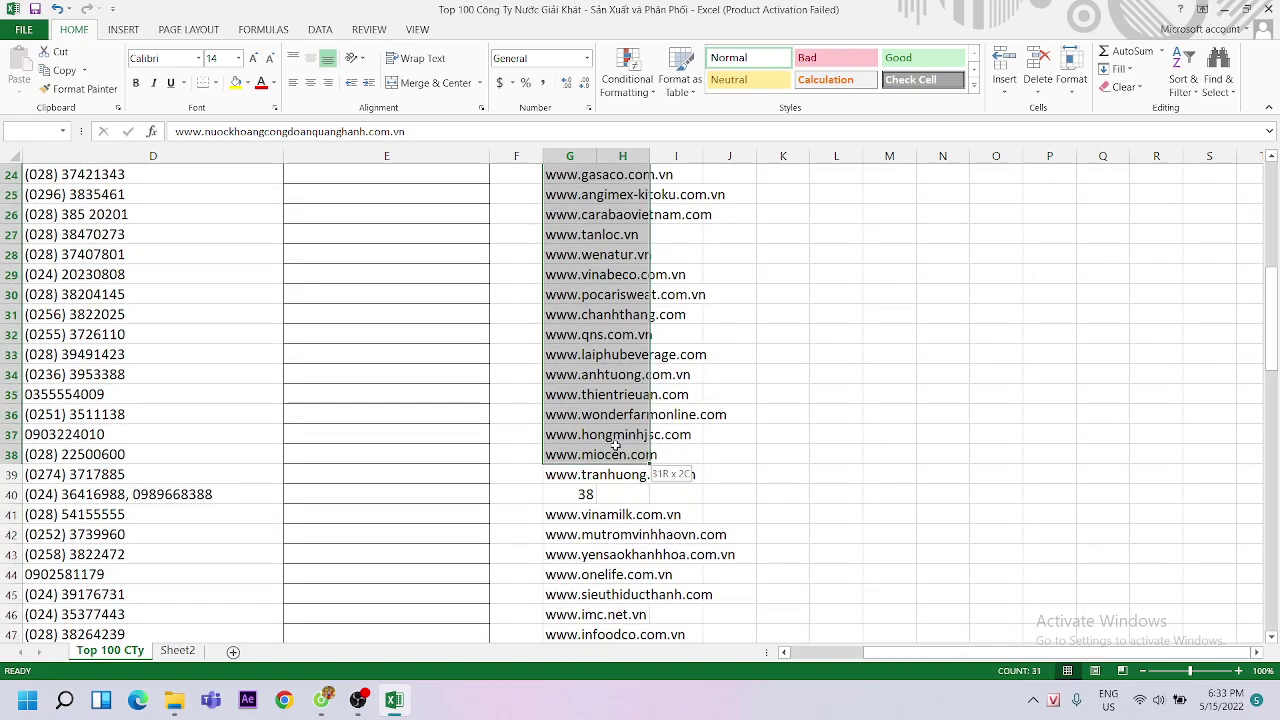
key(ctrl+c)
scroll(363, 334, up, 4)
scroll(363, 334, up, 4)
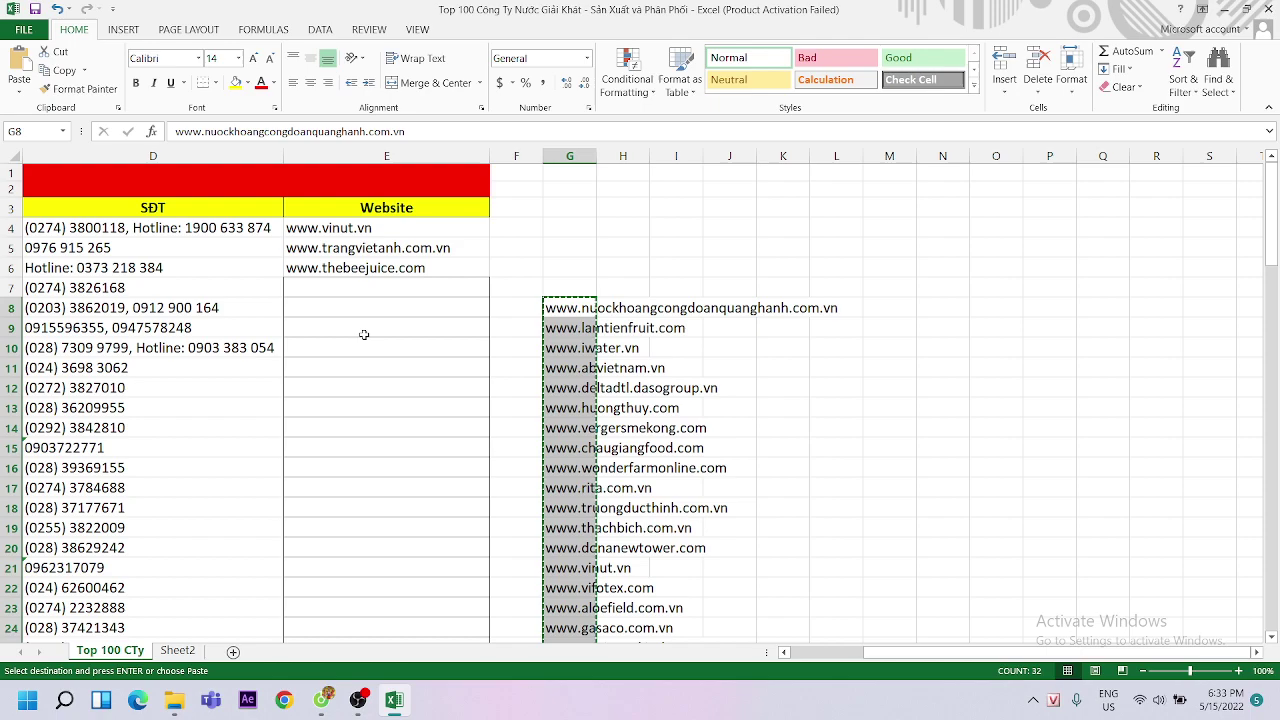
click(313, 312)
key(ctrl+v)
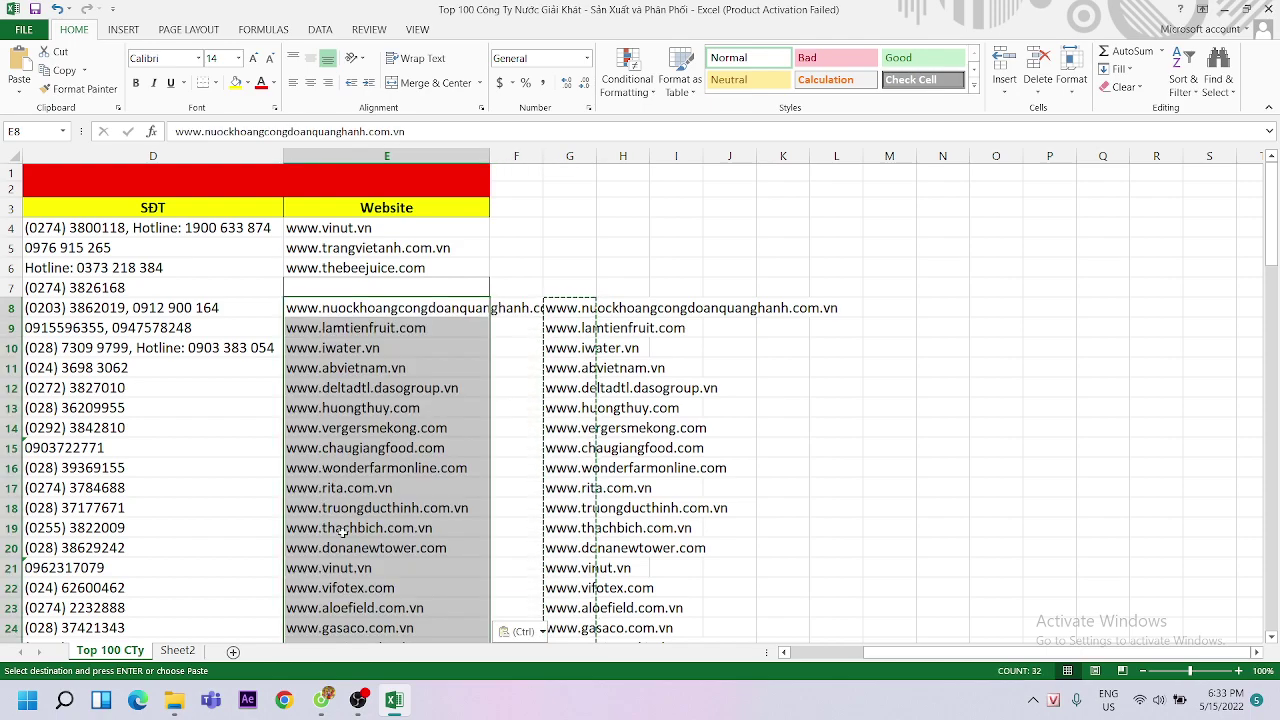
click(178, 650)
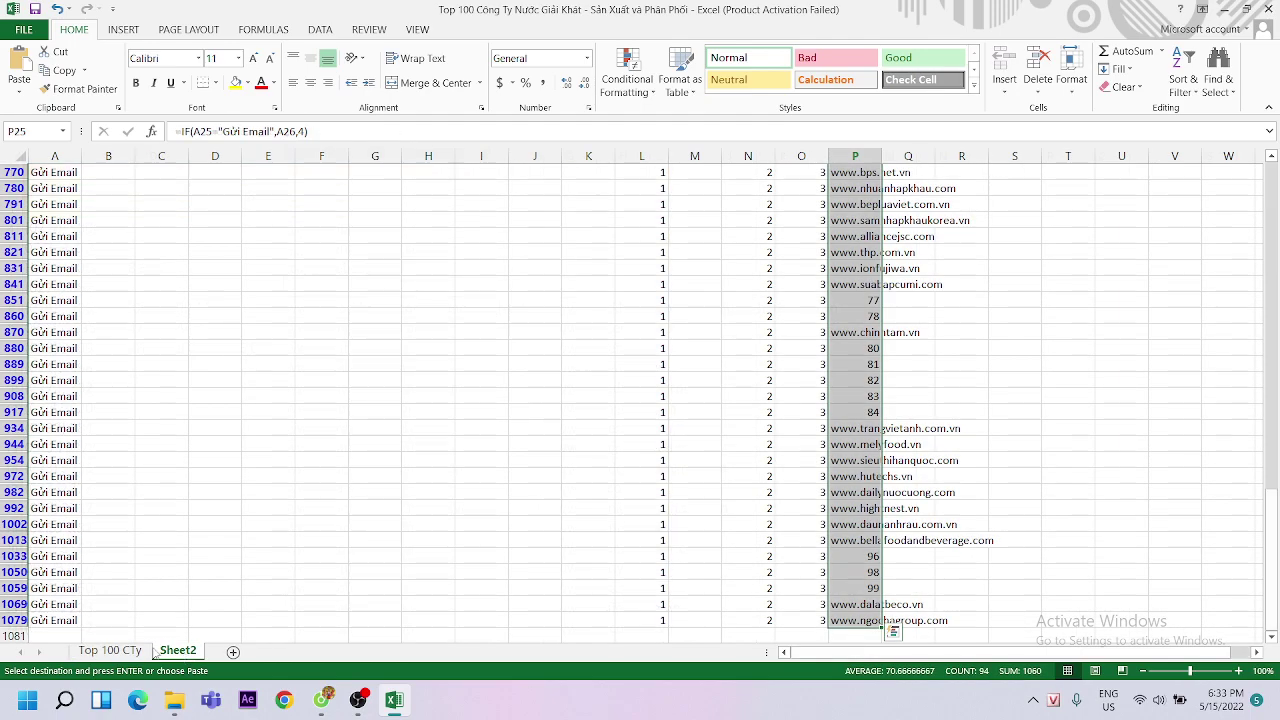
click(110, 650)
click(358, 702)
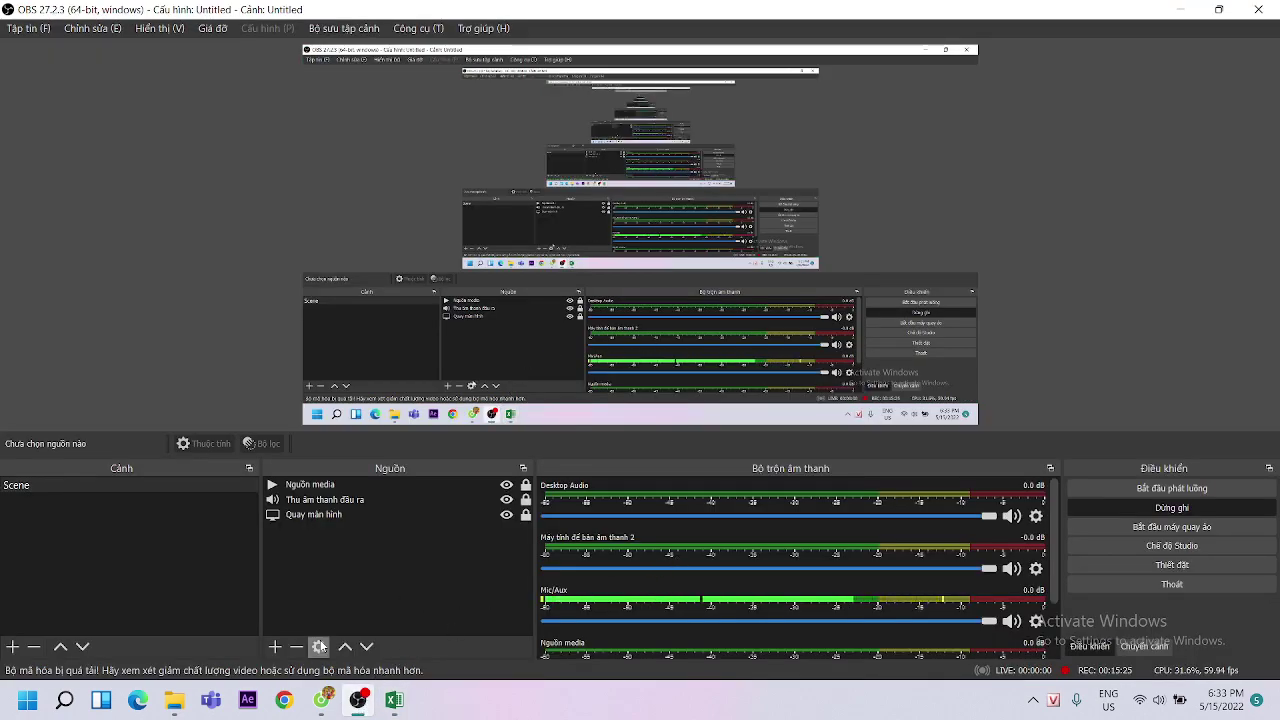
click(395, 702)
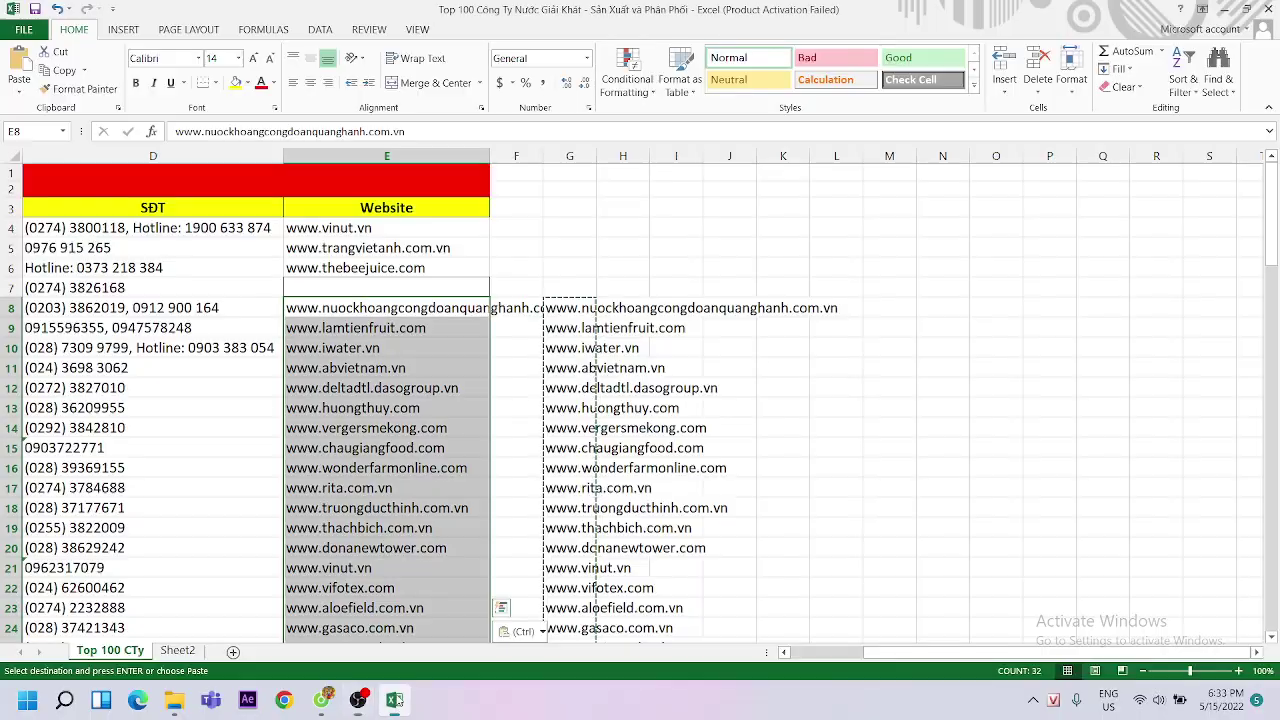
Clear the helper cells G8:G39 and move to E40
click(753, 322)
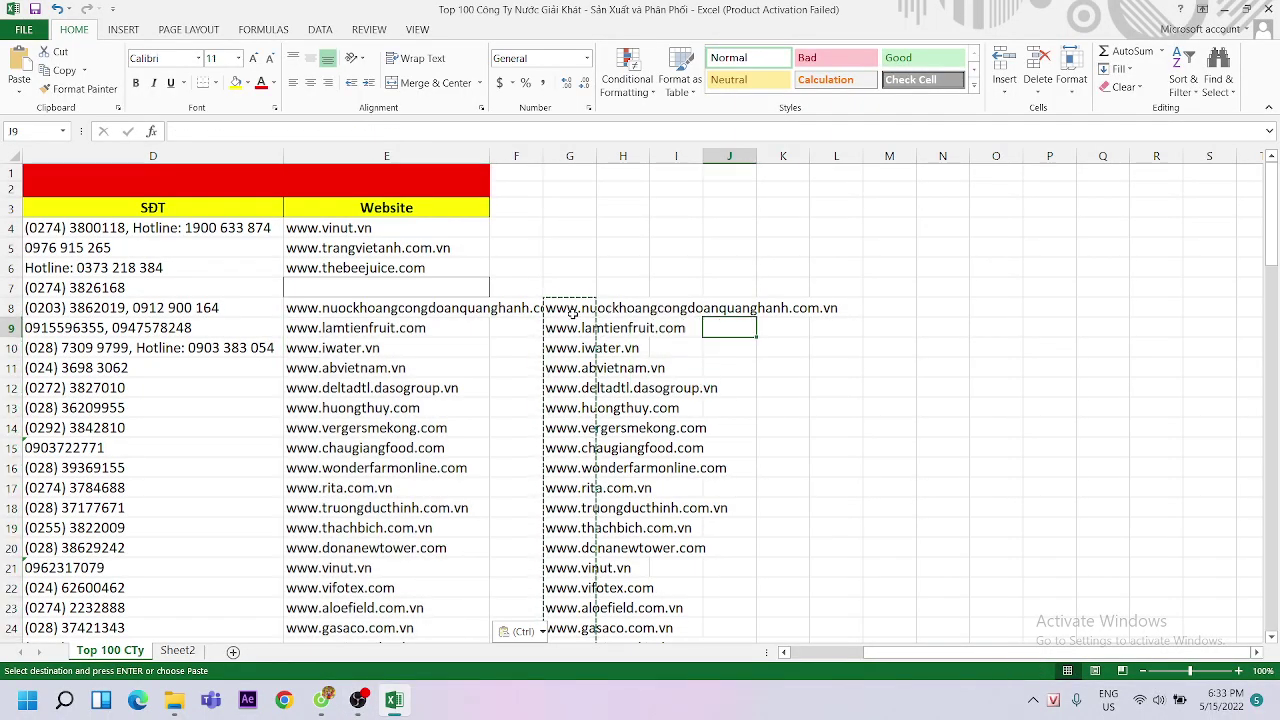
mouse_move(571, 308)
mouse_down()
mouse_move(598, 368)
mouse_move(567, 248)
mouse_move(573, 132)
mouse_up()
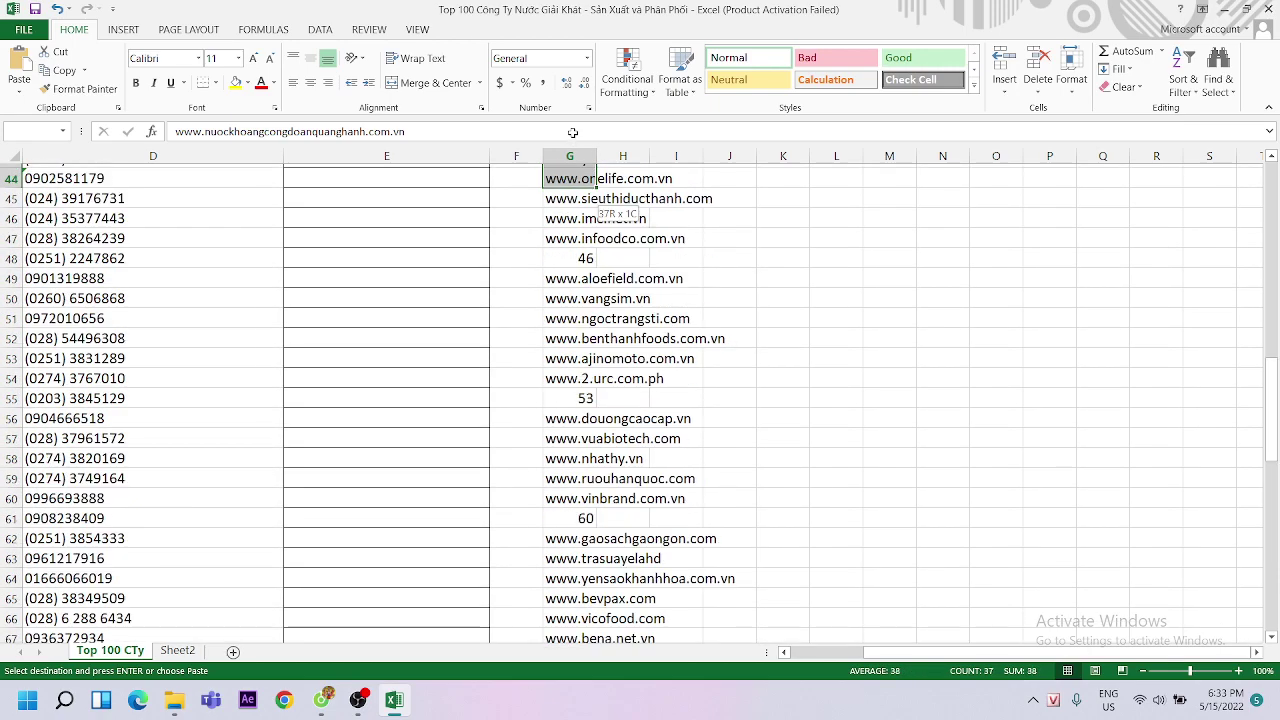
drag(573, 132, 585, 354)
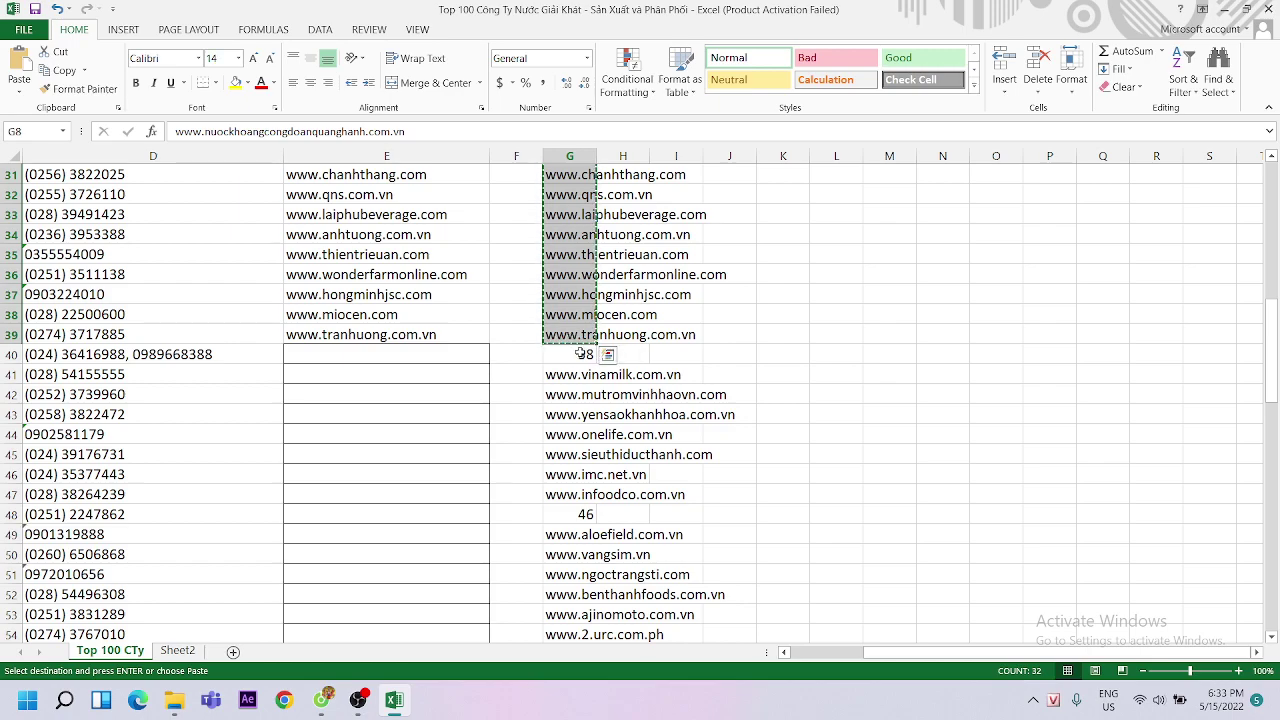
scroll(581, 354, up, 10)
scroll(581, 354, down, 8)
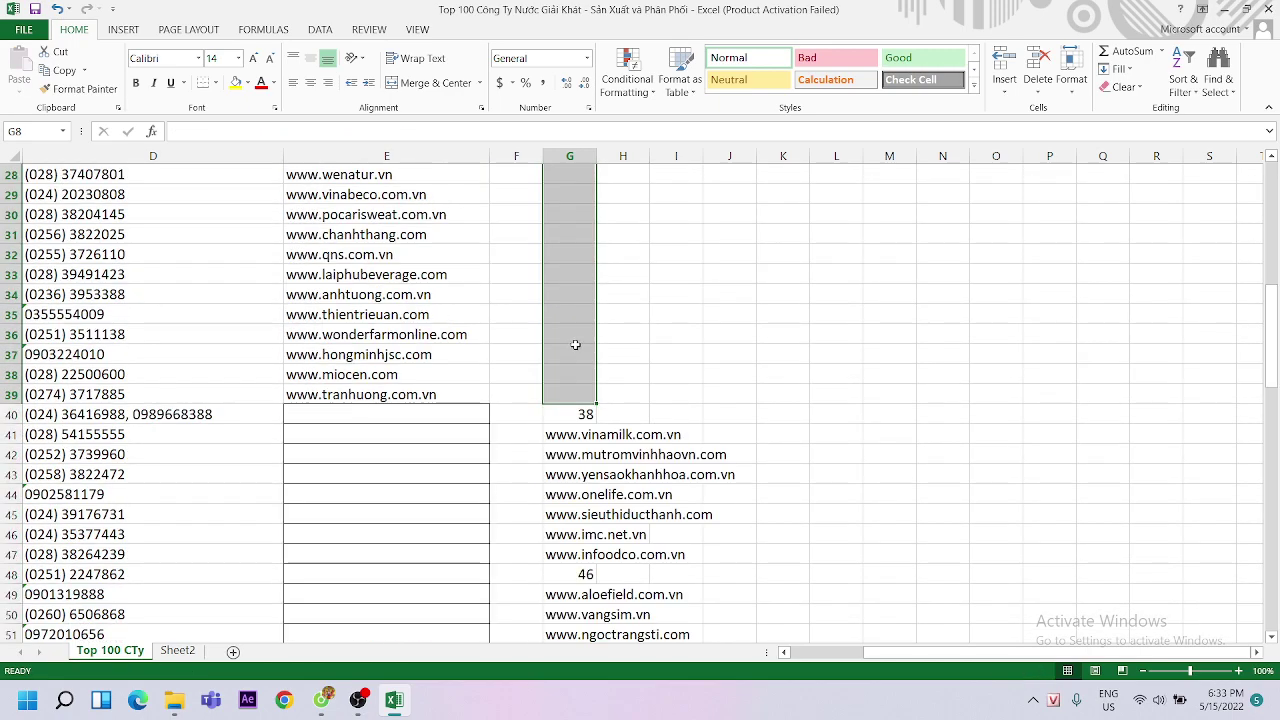
scroll(581, 354, down, 7)
click(605, 313)
scroll(605, 313, up, 4)
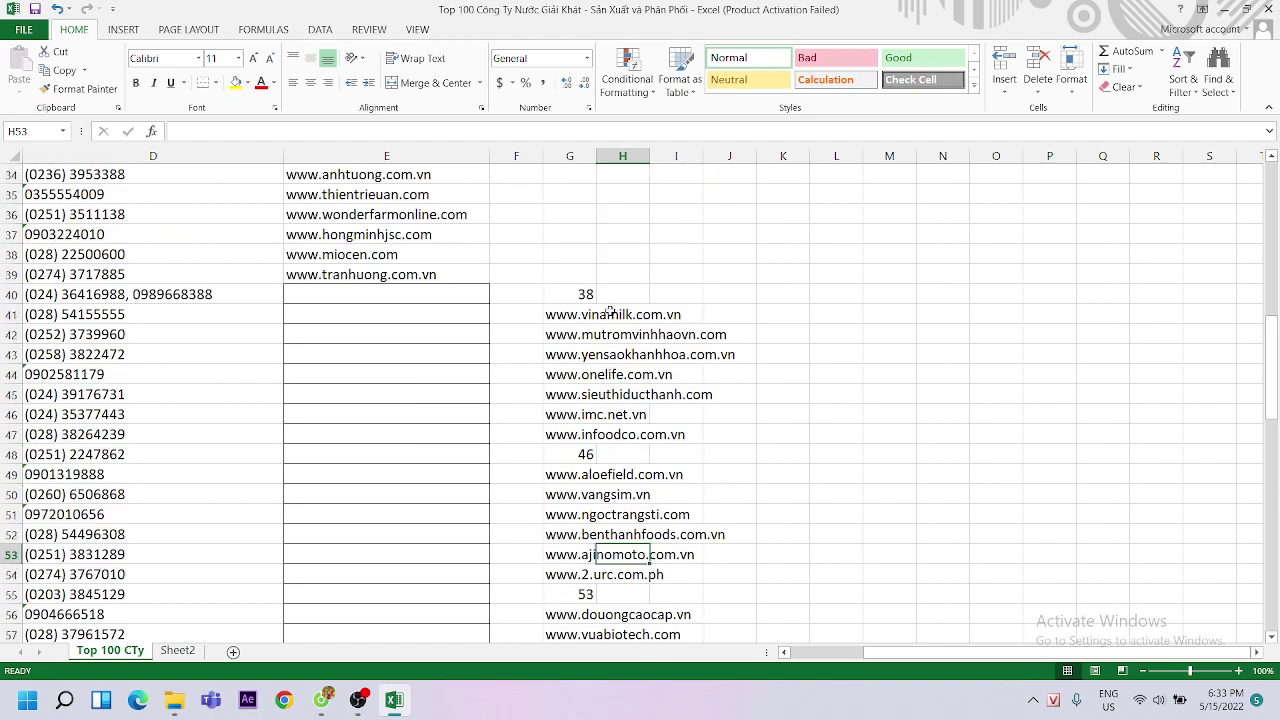
click(324, 300)
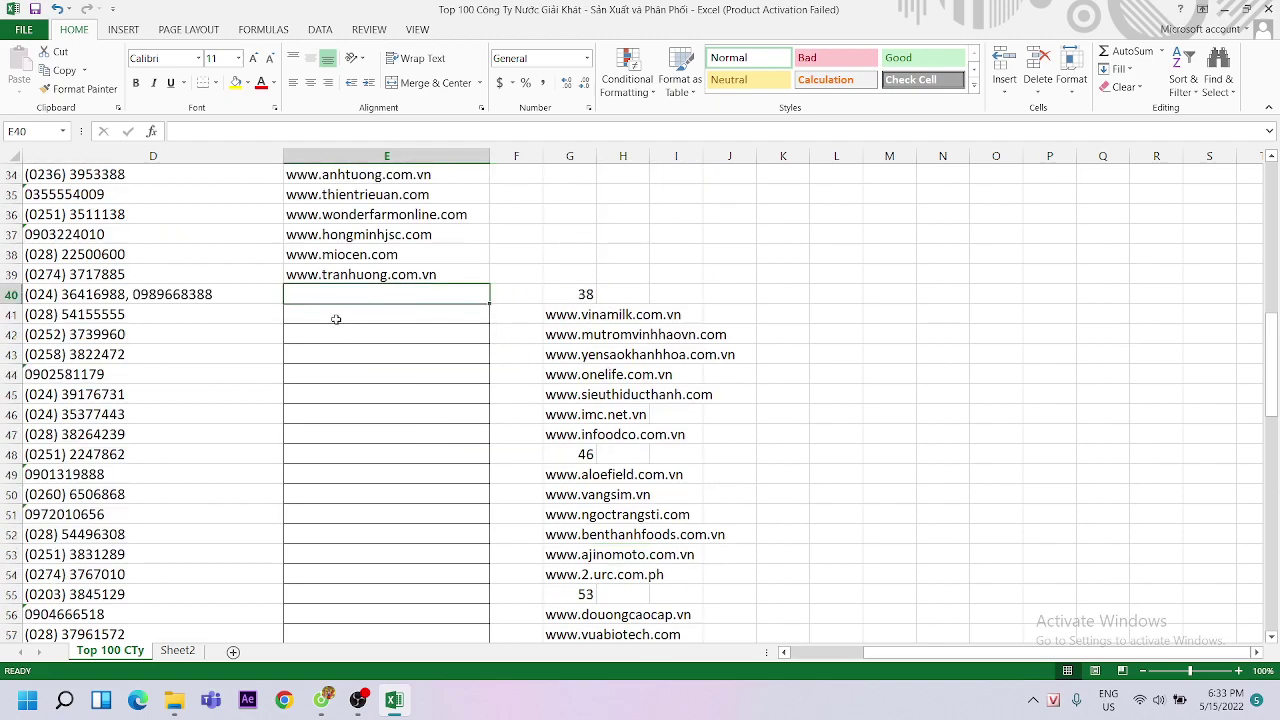
click(325, 697)
scroll(552, 361, up, 2)
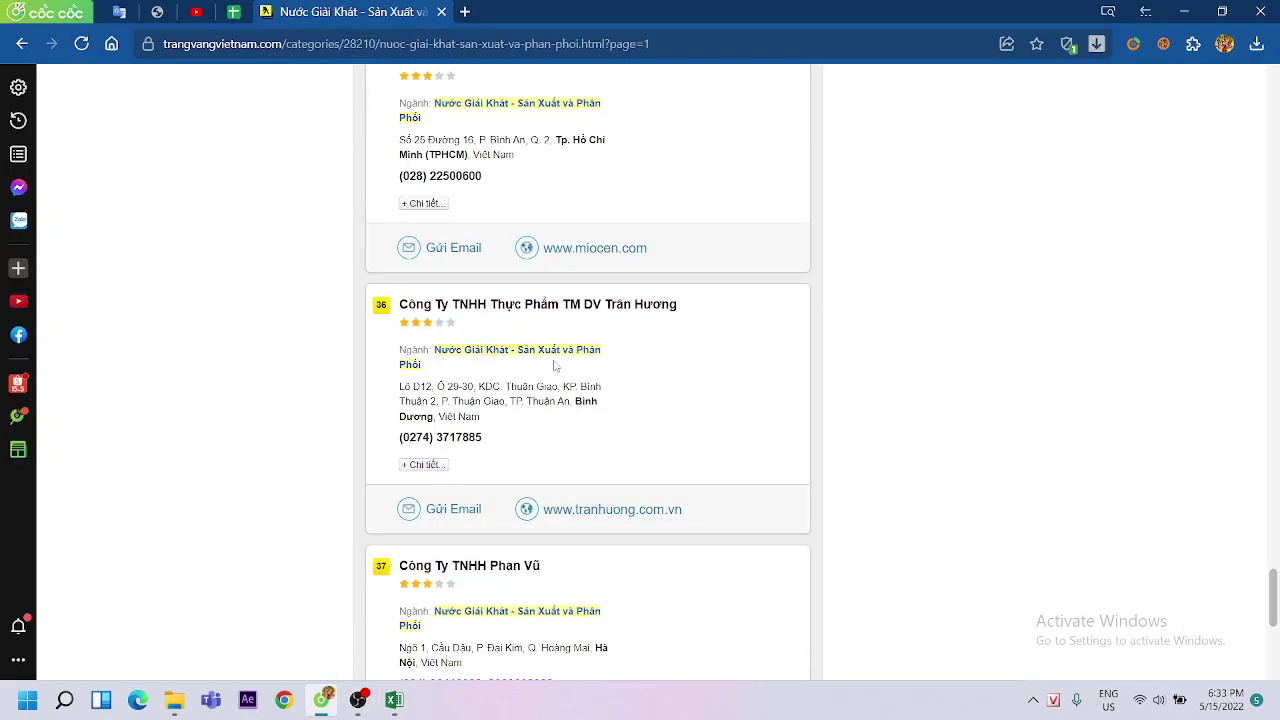
Open page 2 of the company listing, select E41 in Excel, and check entries 44–46
scroll(651, 374, down, 4)
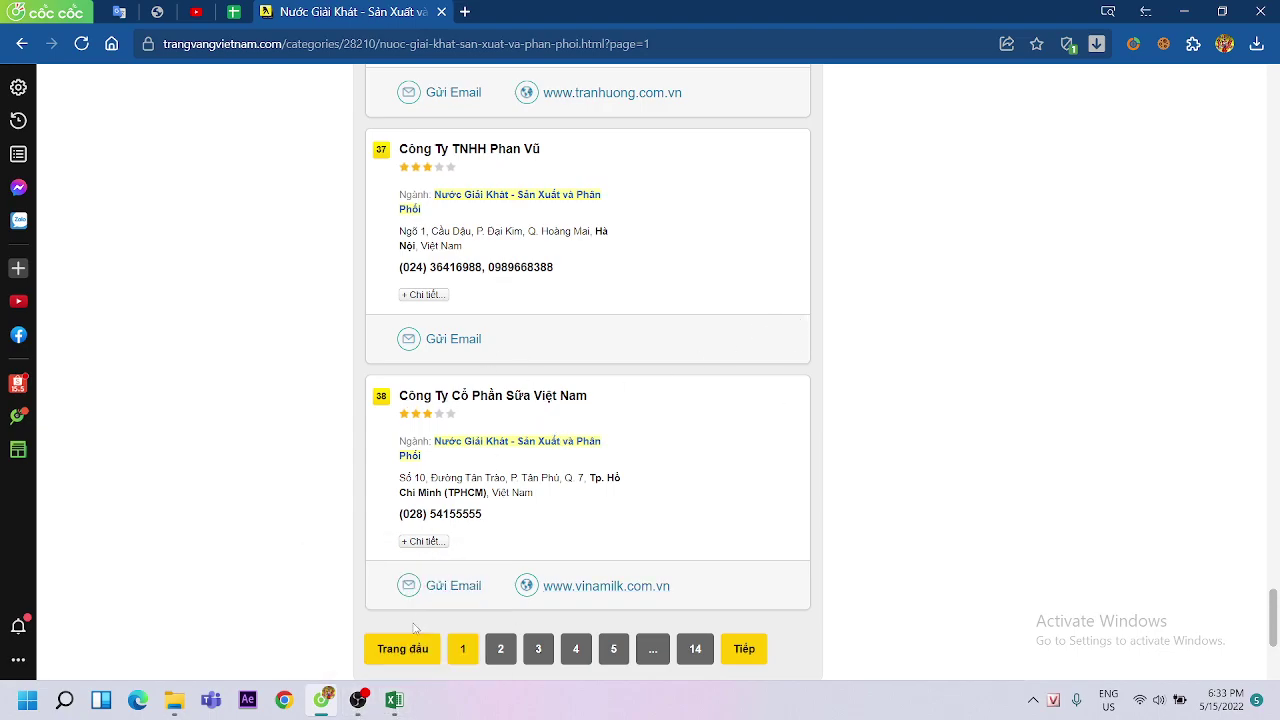
click(500, 649)
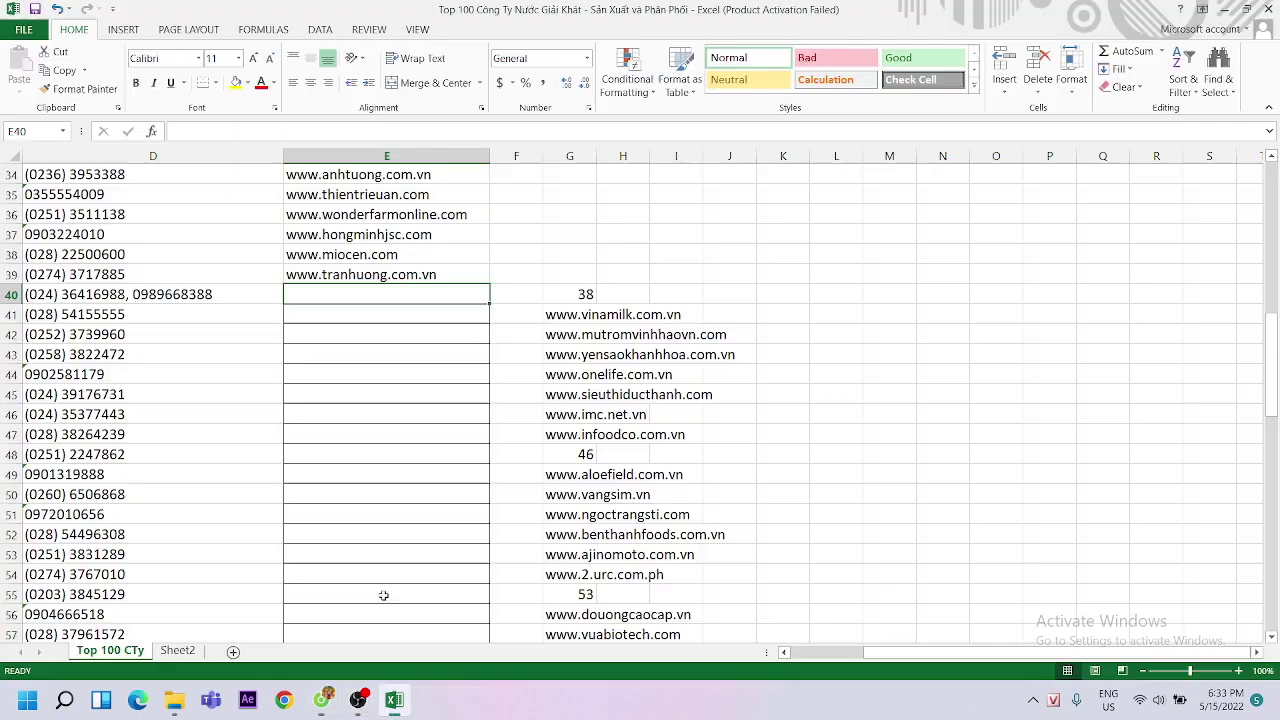
click(394, 700)
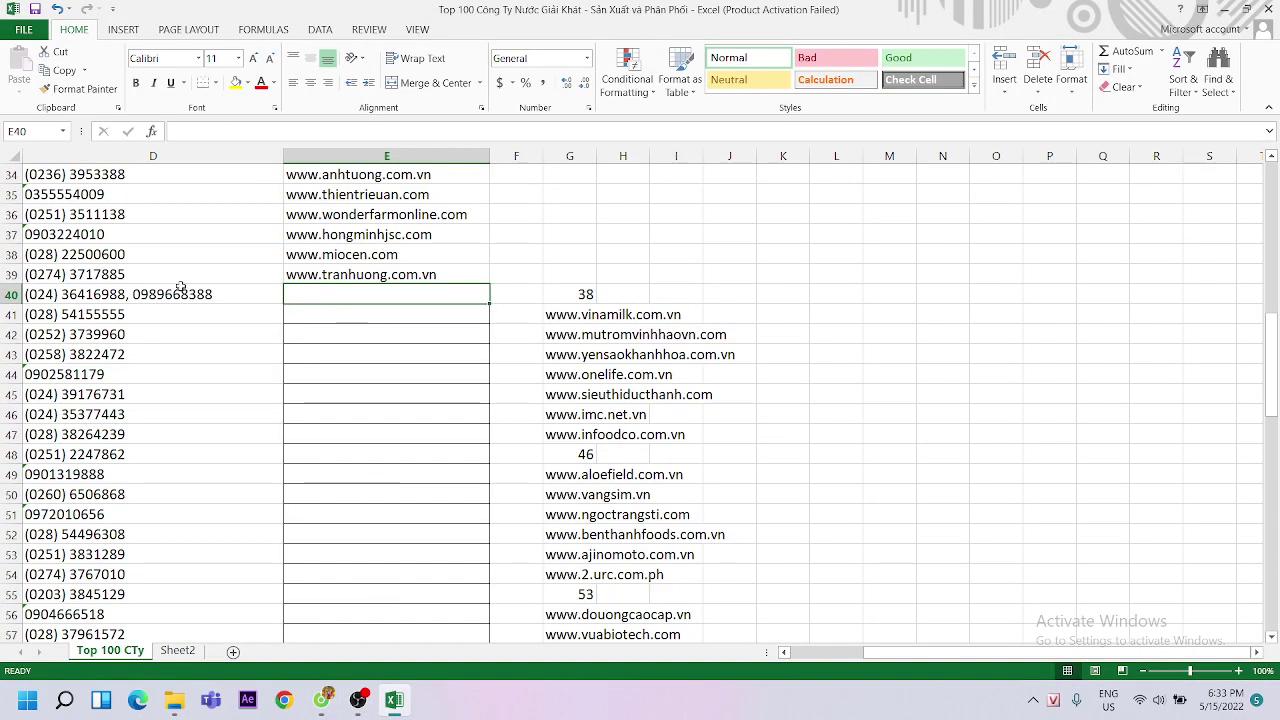
click(386, 318)
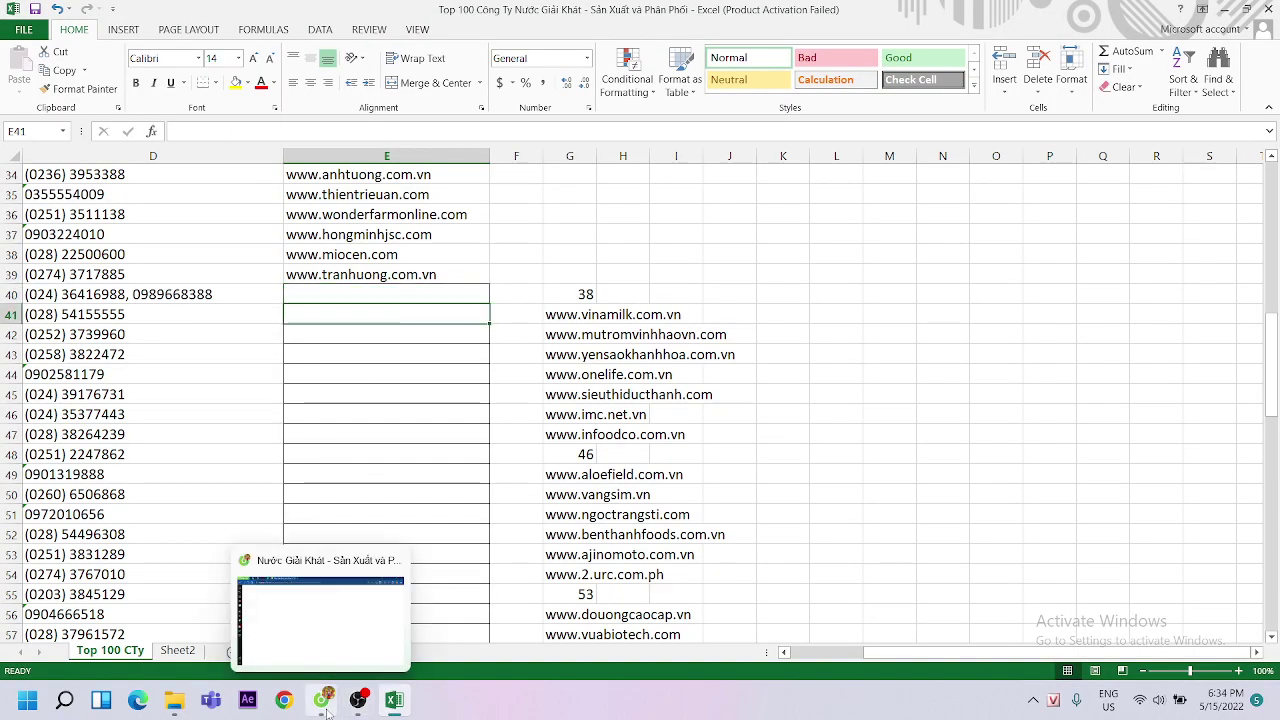
click(328, 700)
scroll(655, 398, down, 3)
scroll(680, 368, down, 4)
scroll(628, 297, down, 4)
scroll(628, 297, down, 2)
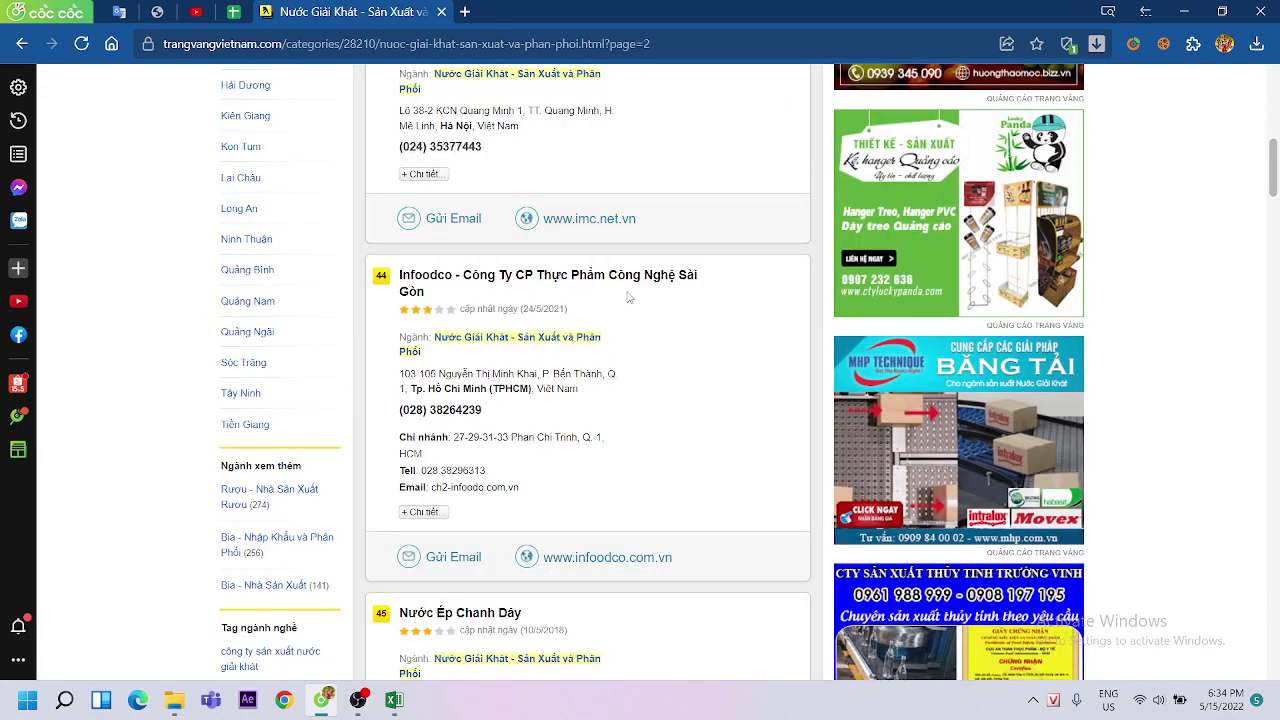
scroll(626, 297, down, 4)
scroll(625, 300, up, 2)
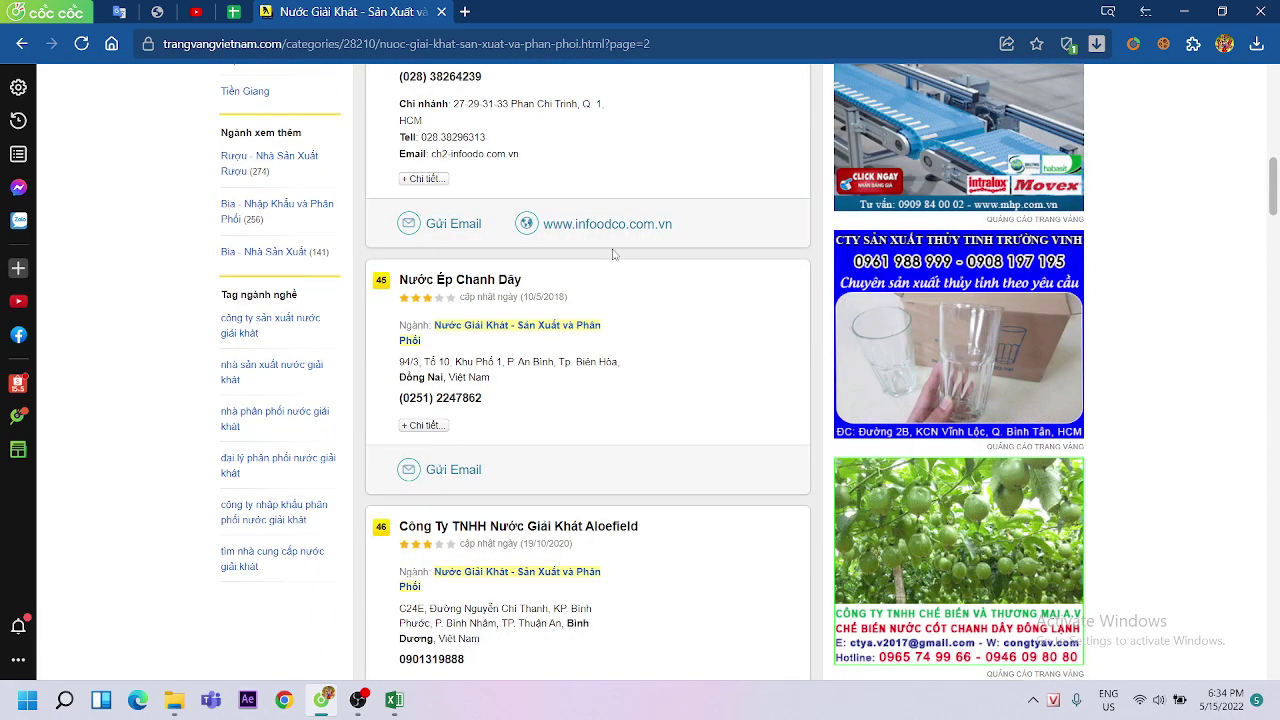
click(394, 700)
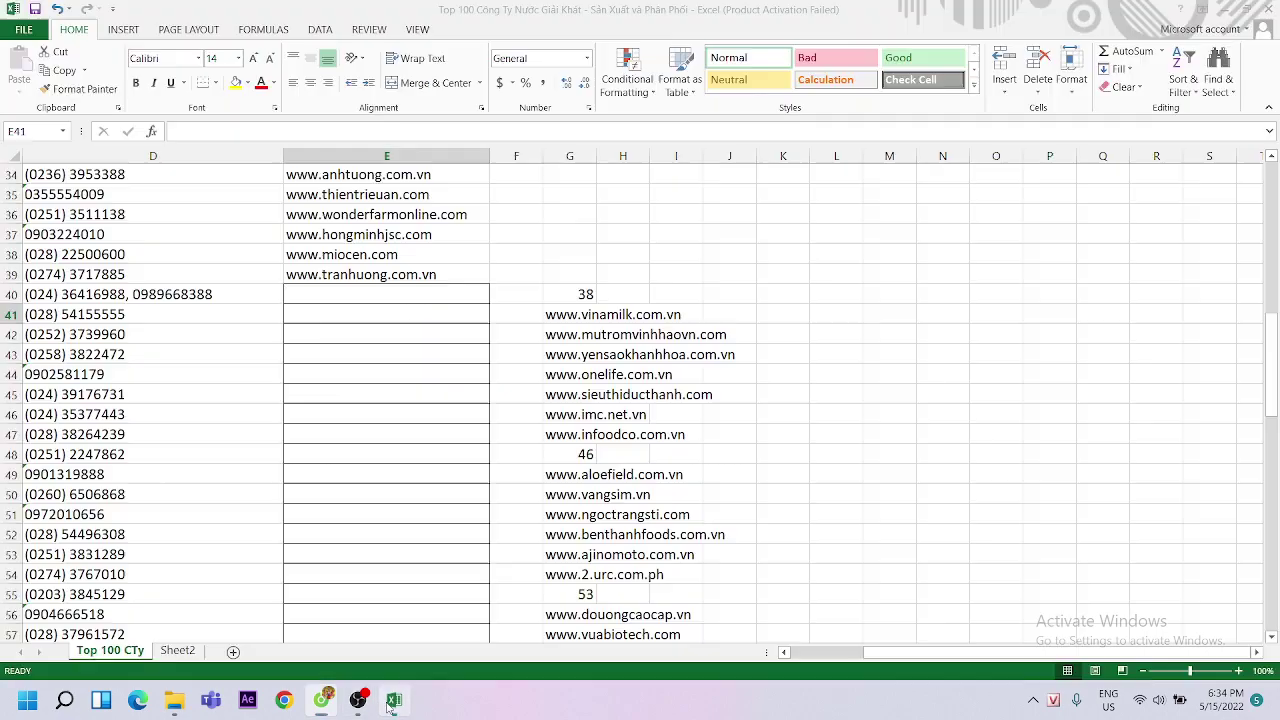
drag(572, 314, 580, 432)
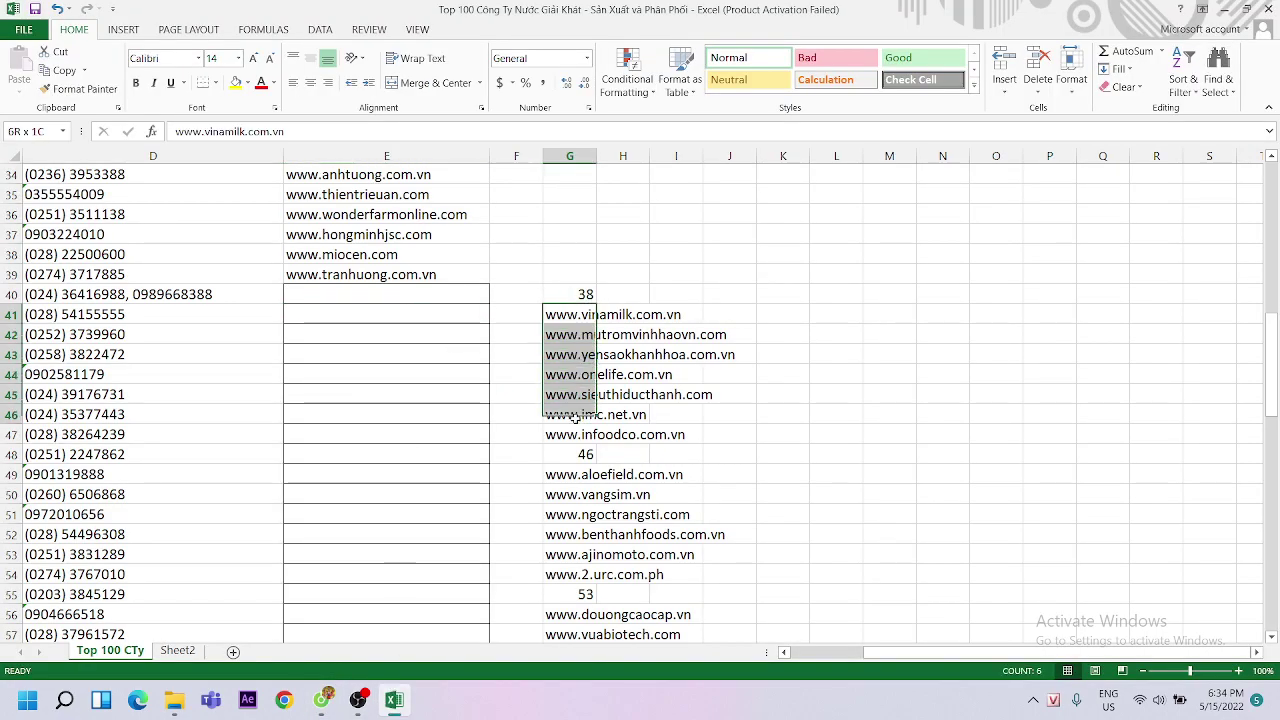
key(ctrl+c)
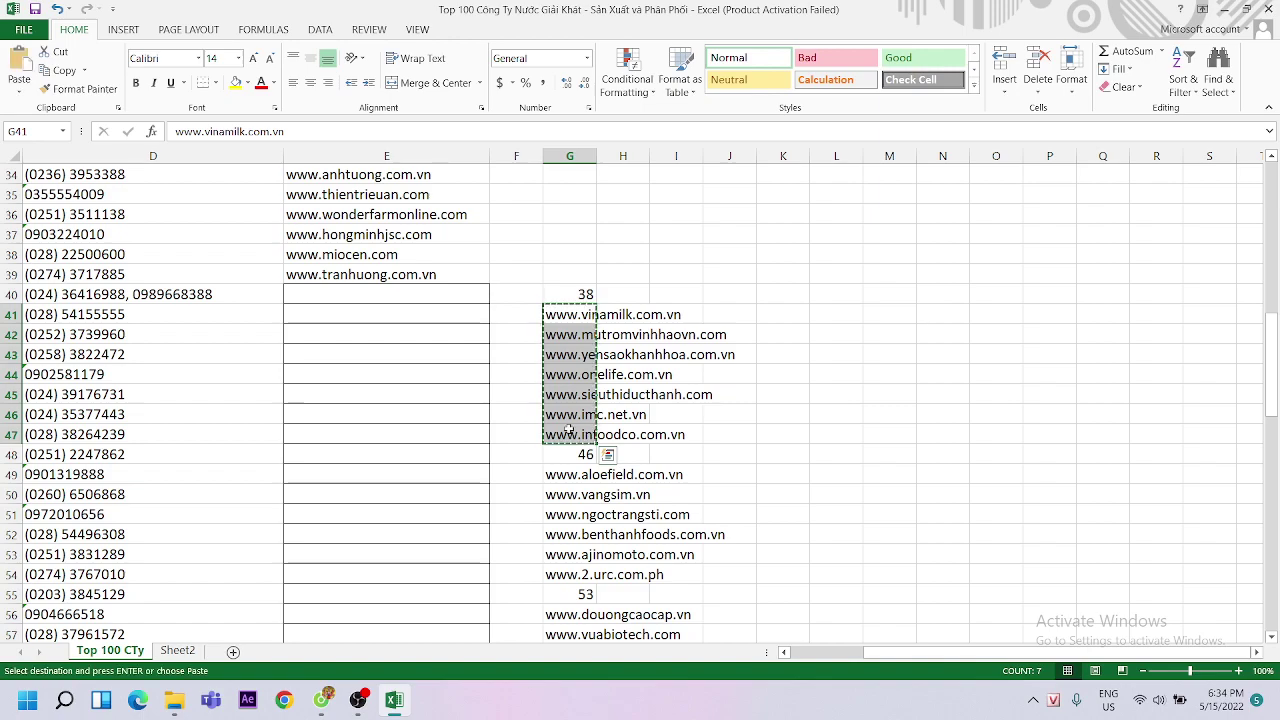
click(351, 311)
key(ctrl+v)
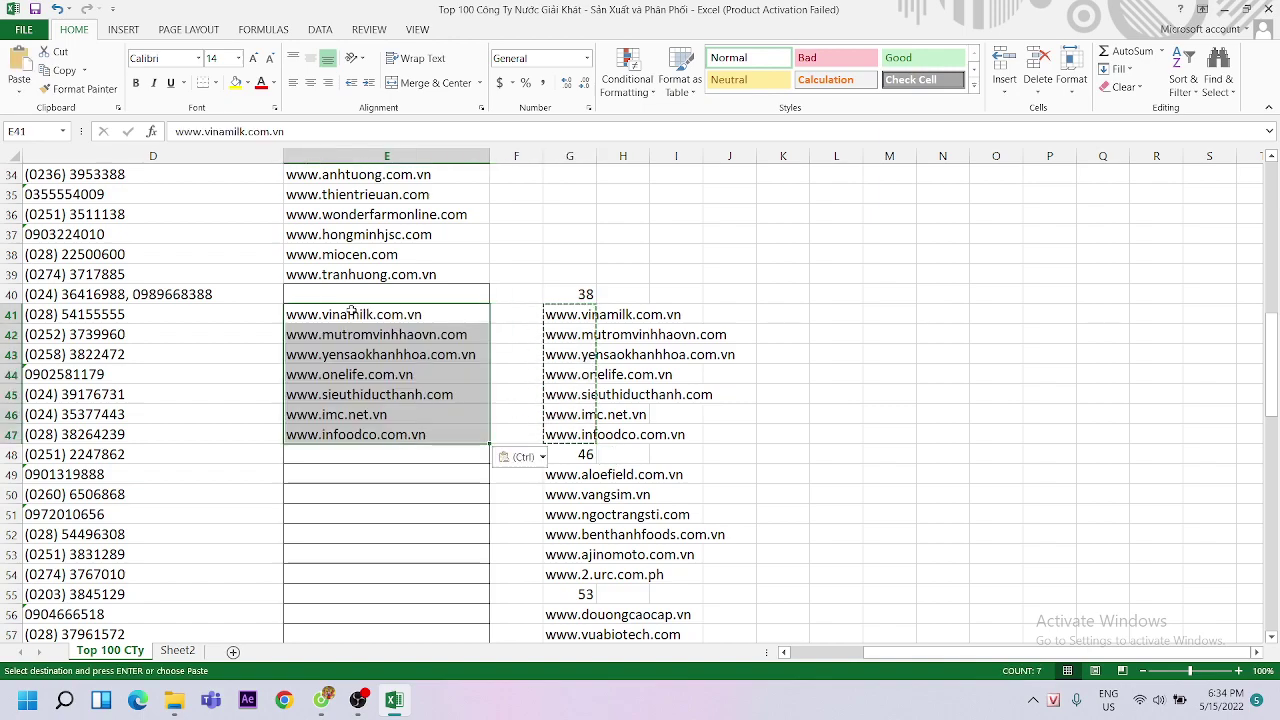
click(605, 283)
Clear the leftover entries in G40:G47 and move to E49
drag(358, 334, 358, 352)
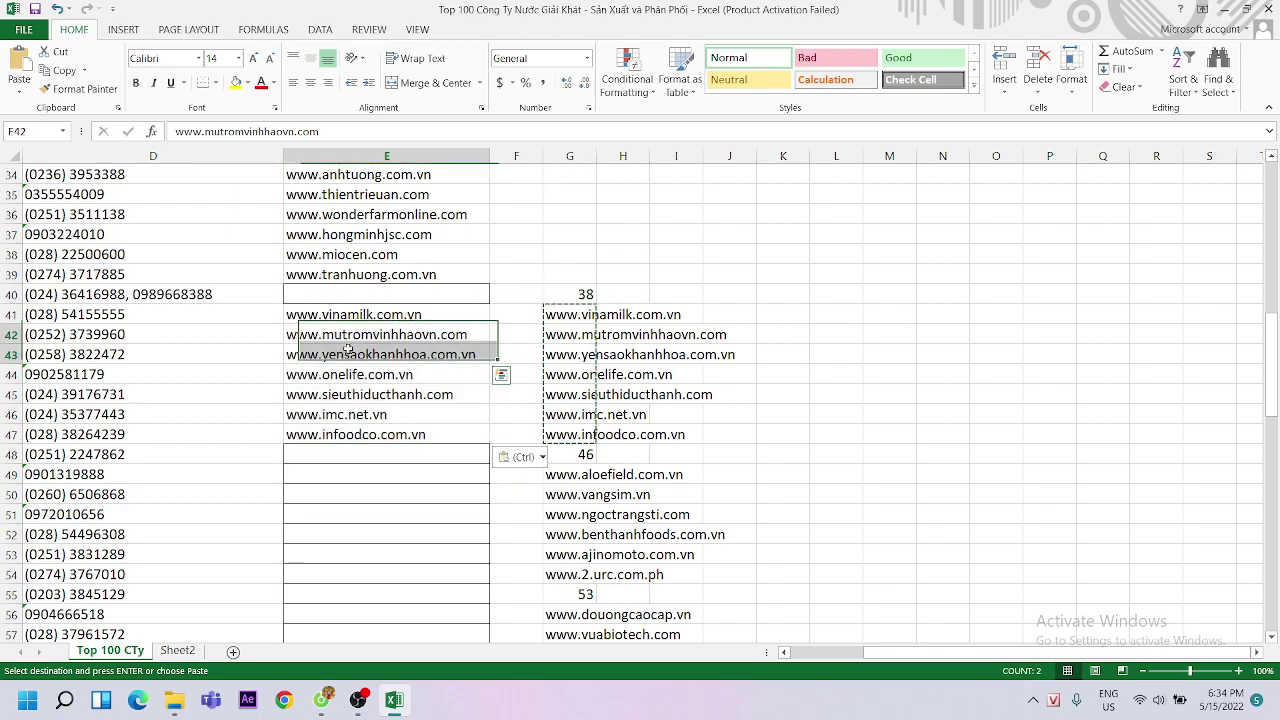
click(306, 295)
click(335, 455)
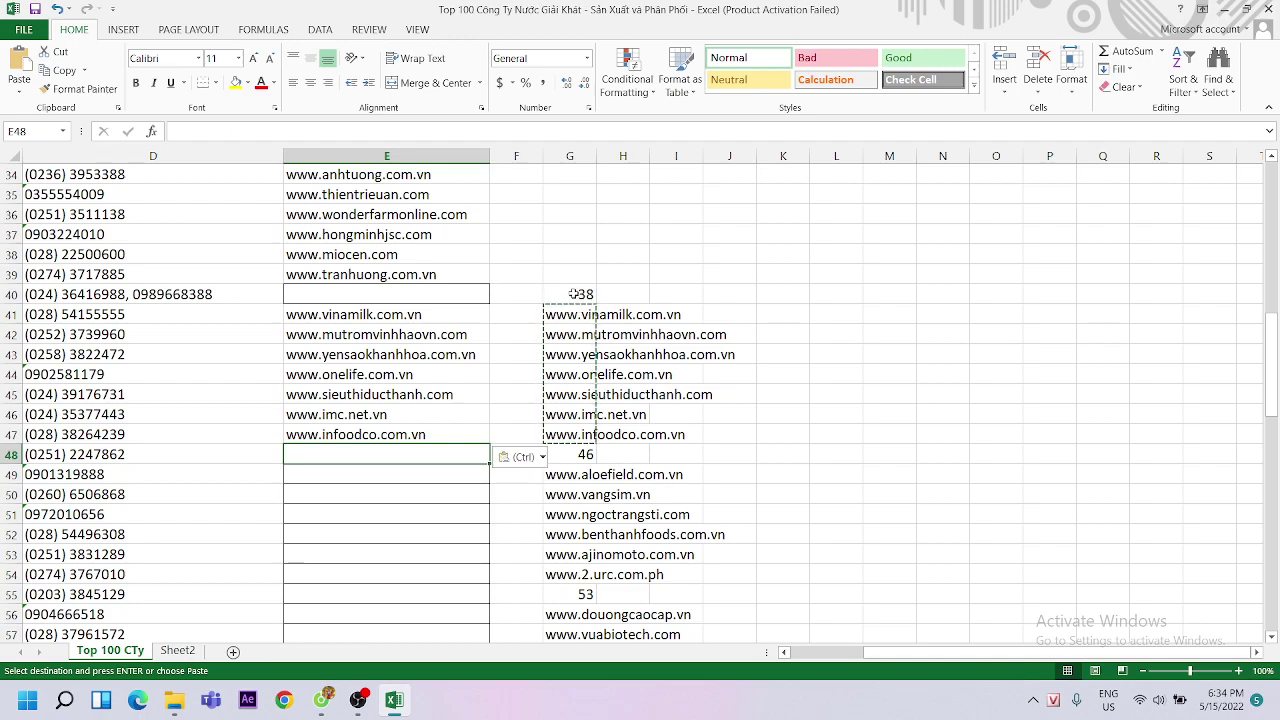
drag(575, 294, 570, 434)
key(Delete)
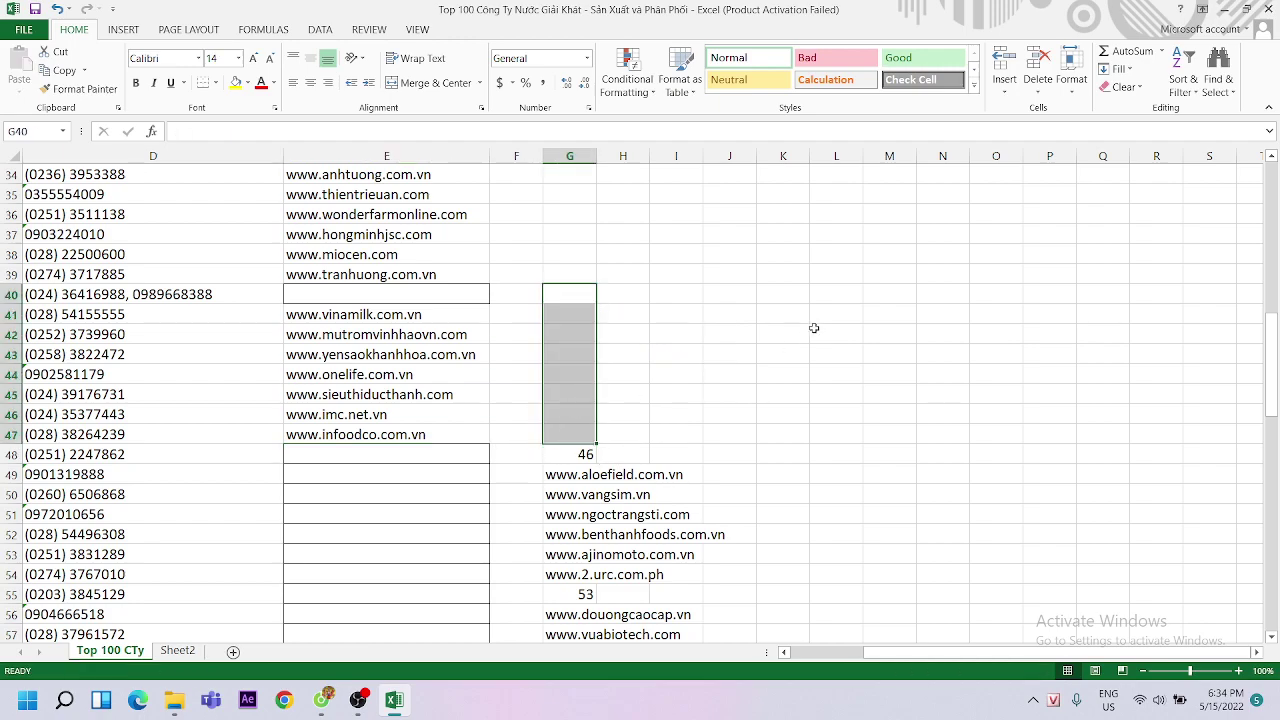
click(814, 328)
click(365, 470)
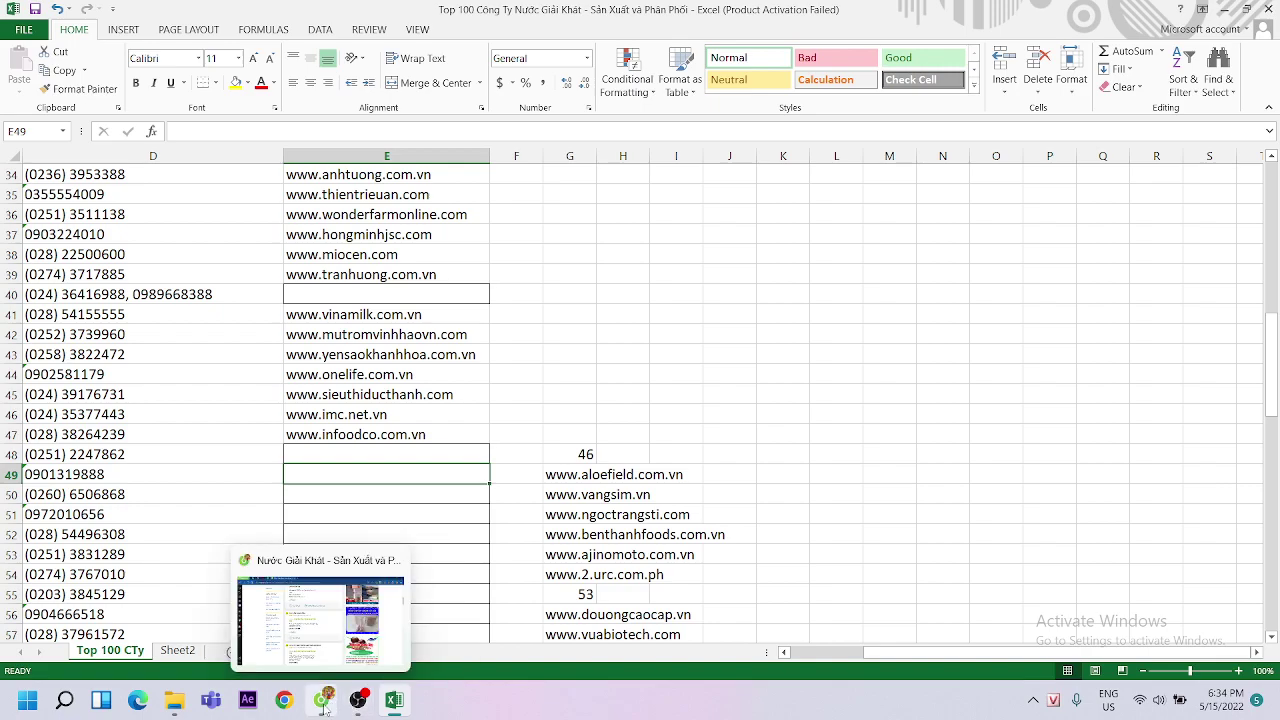
mouse_move(321, 700)
click(376, 589)
scroll(624, 256, down, 1)
scroll(569, 323, down, 1)
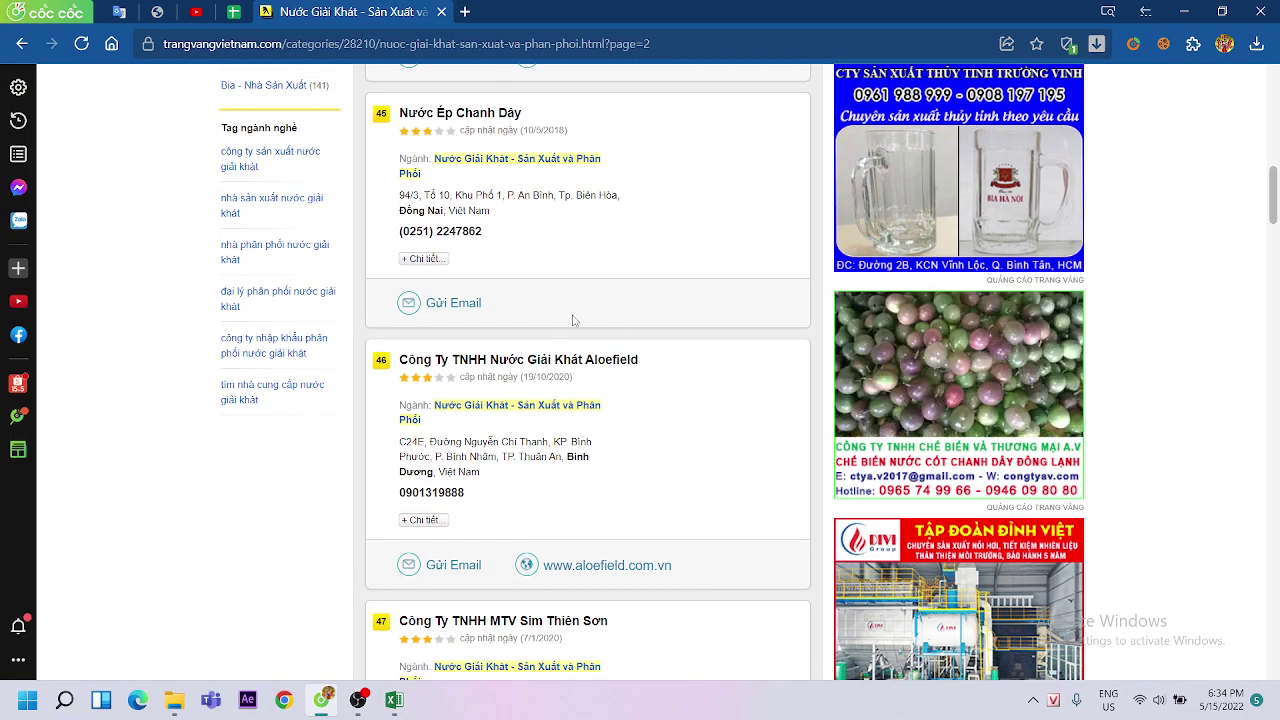
scroll(569, 289, down, 1)
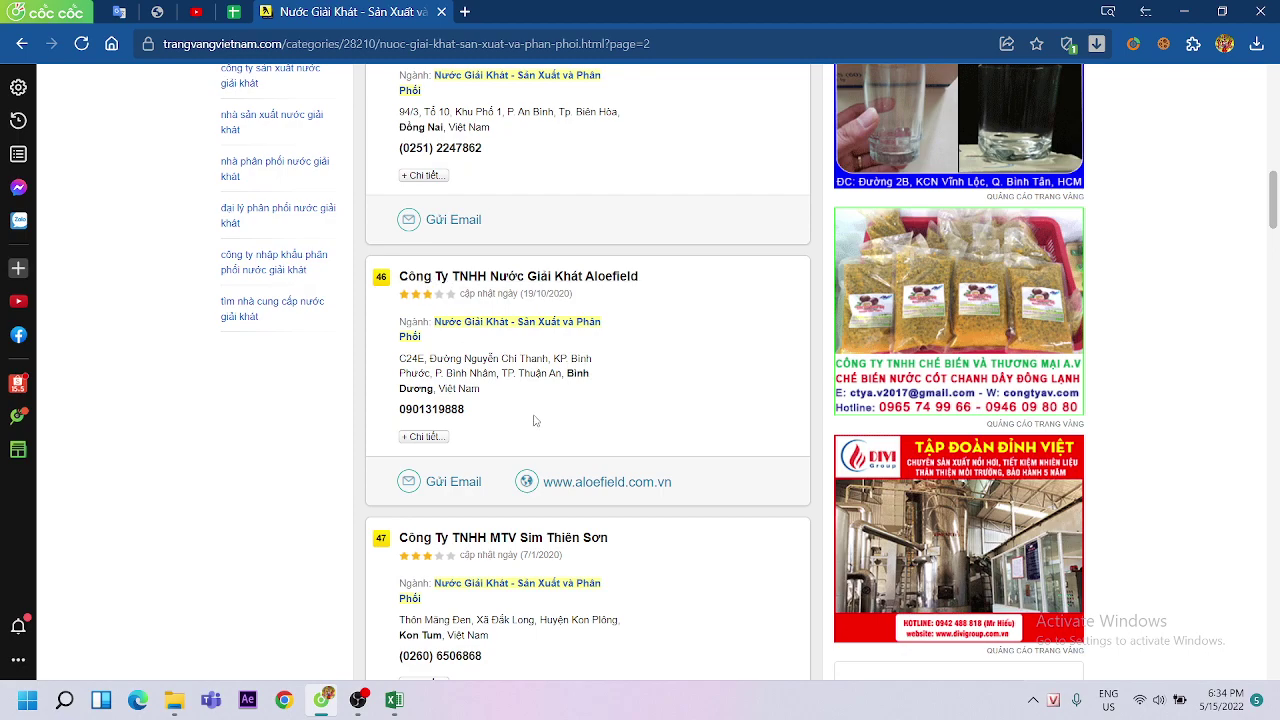
scroll(531, 420, down, 3)
scroll(579, 292, down, 3)
scroll(579, 292, down, 3)
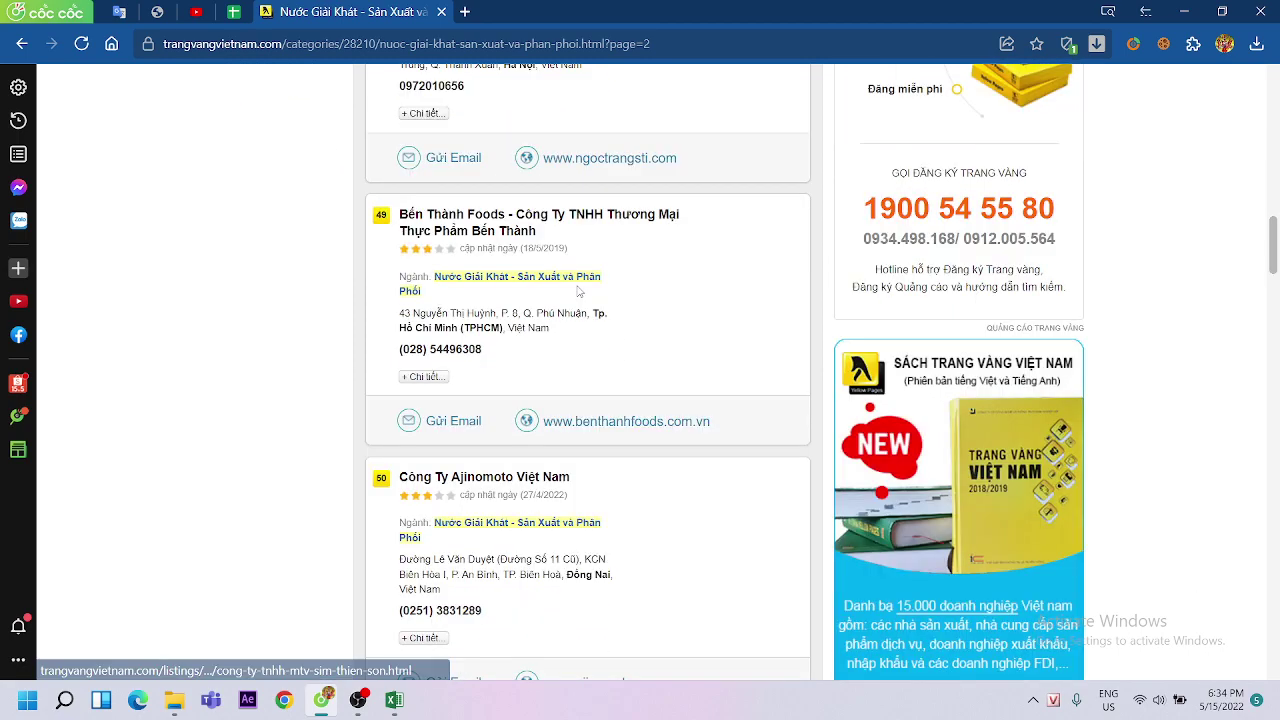
scroll(579, 292, down, 5)
scroll(578, 291, down, 3)
scroll(578, 291, up, 1)
scroll(578, 291, up, 1)
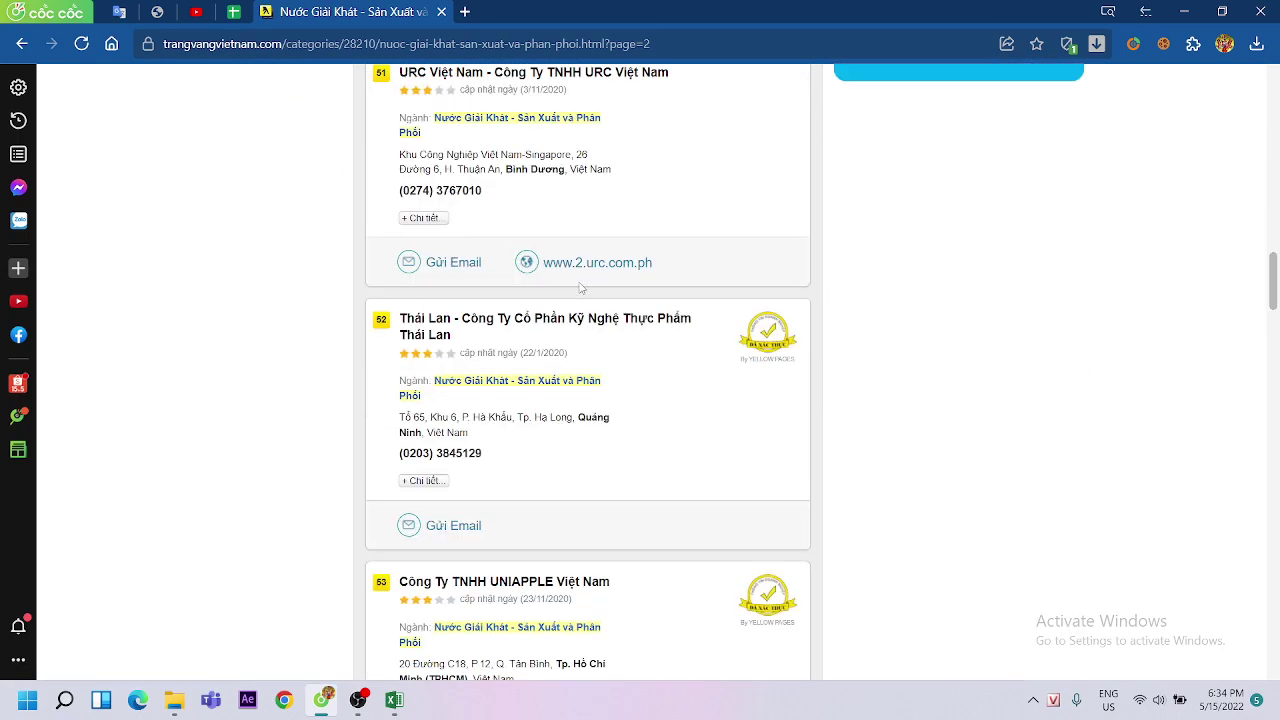
click(392, 702)
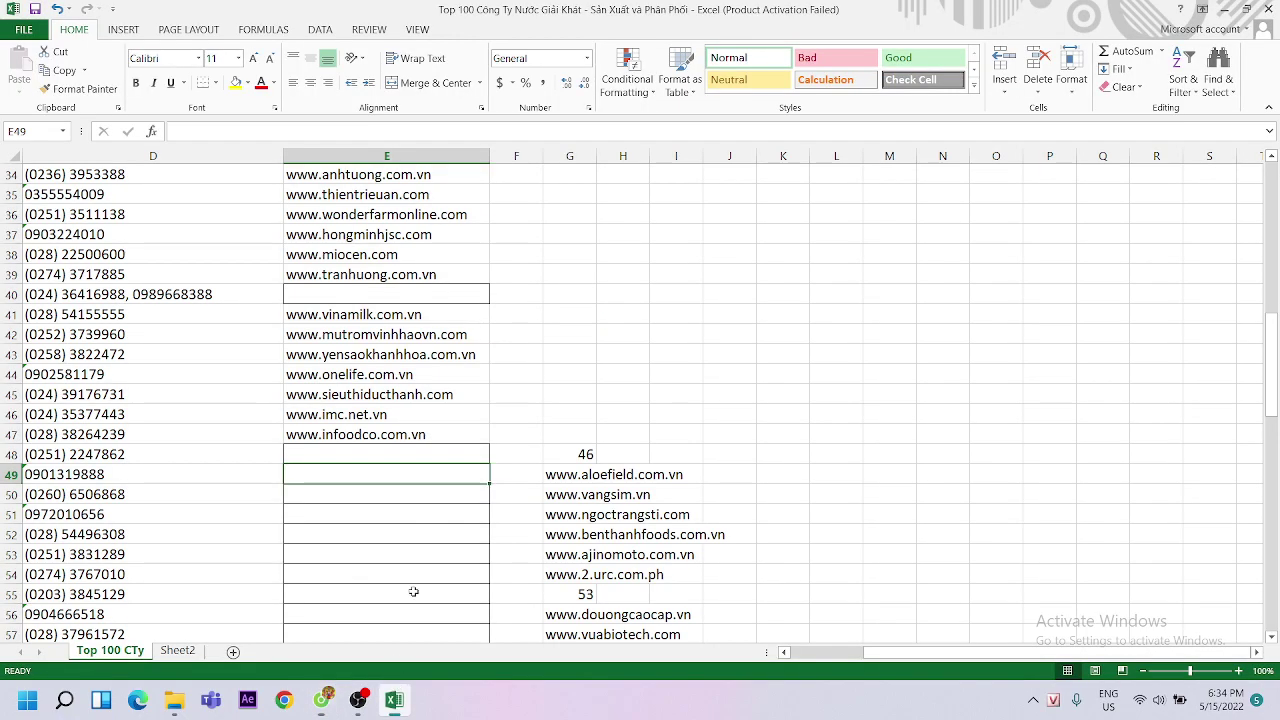
drag(594, 477, 566, 566)
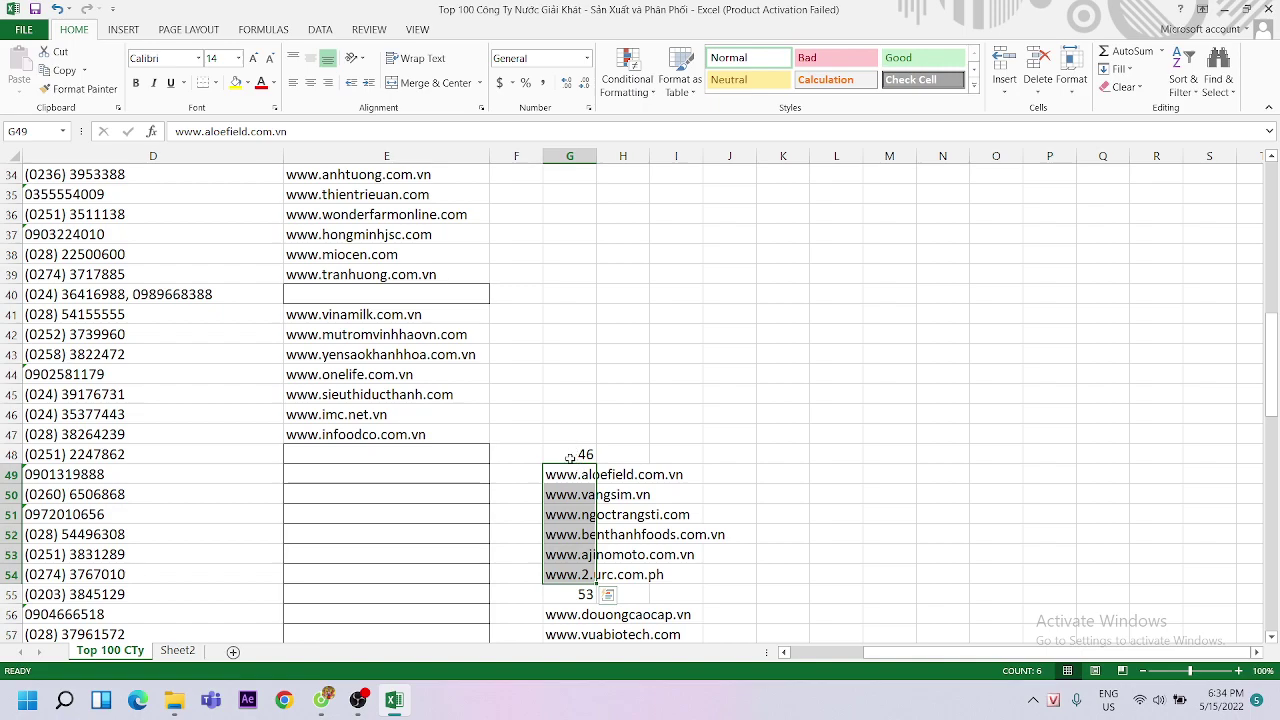
drag(568, 479, 330, 471)
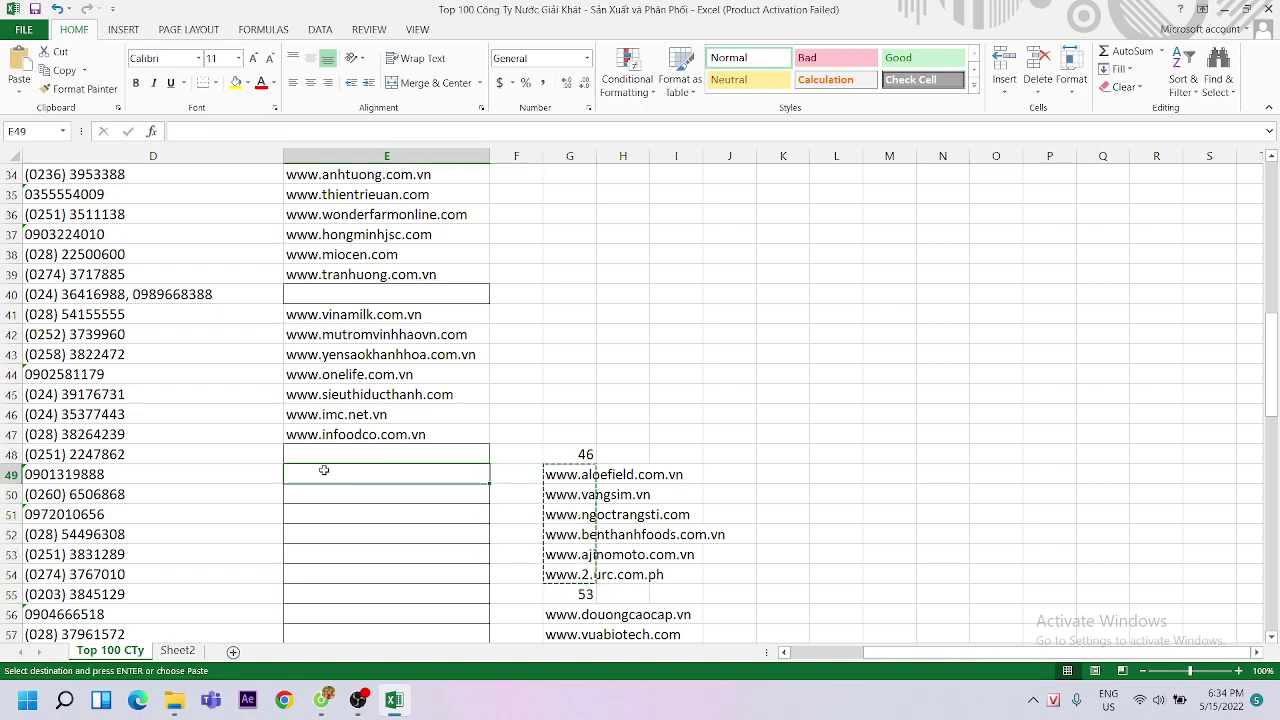
click(570, 454)
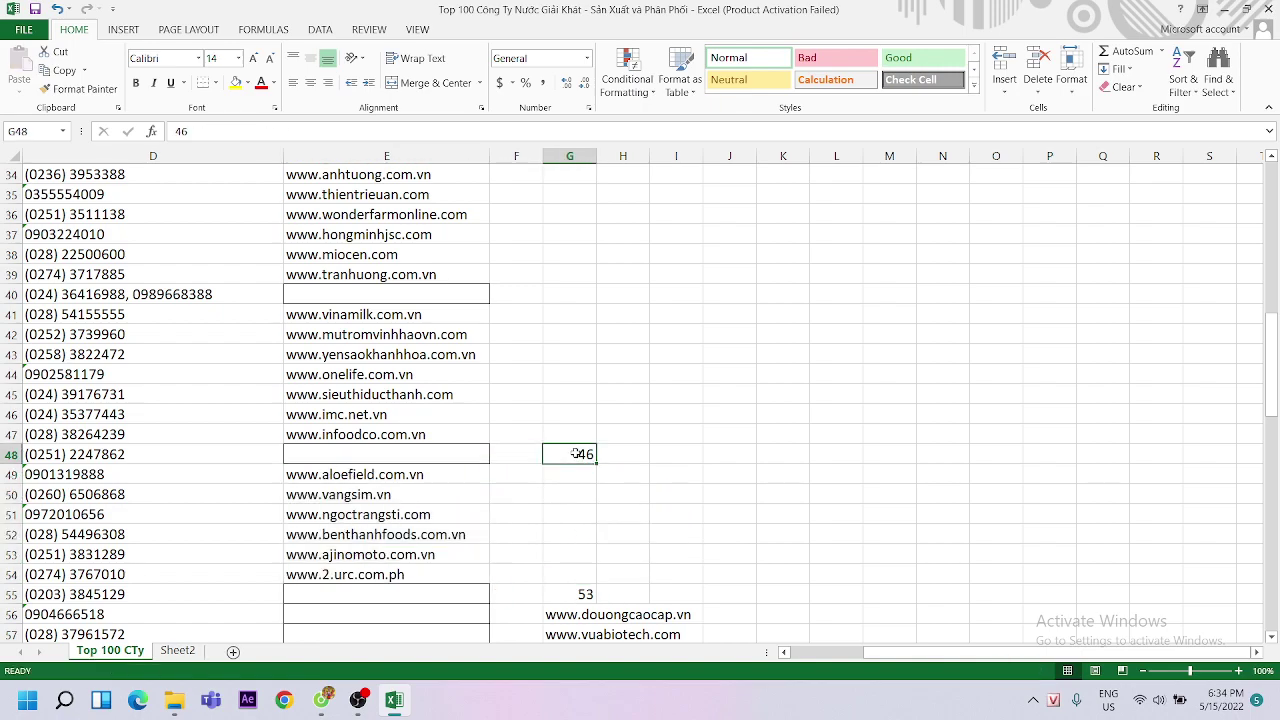
key(Delete)
scroll(531, 450, down, 2)
click(369, 491)
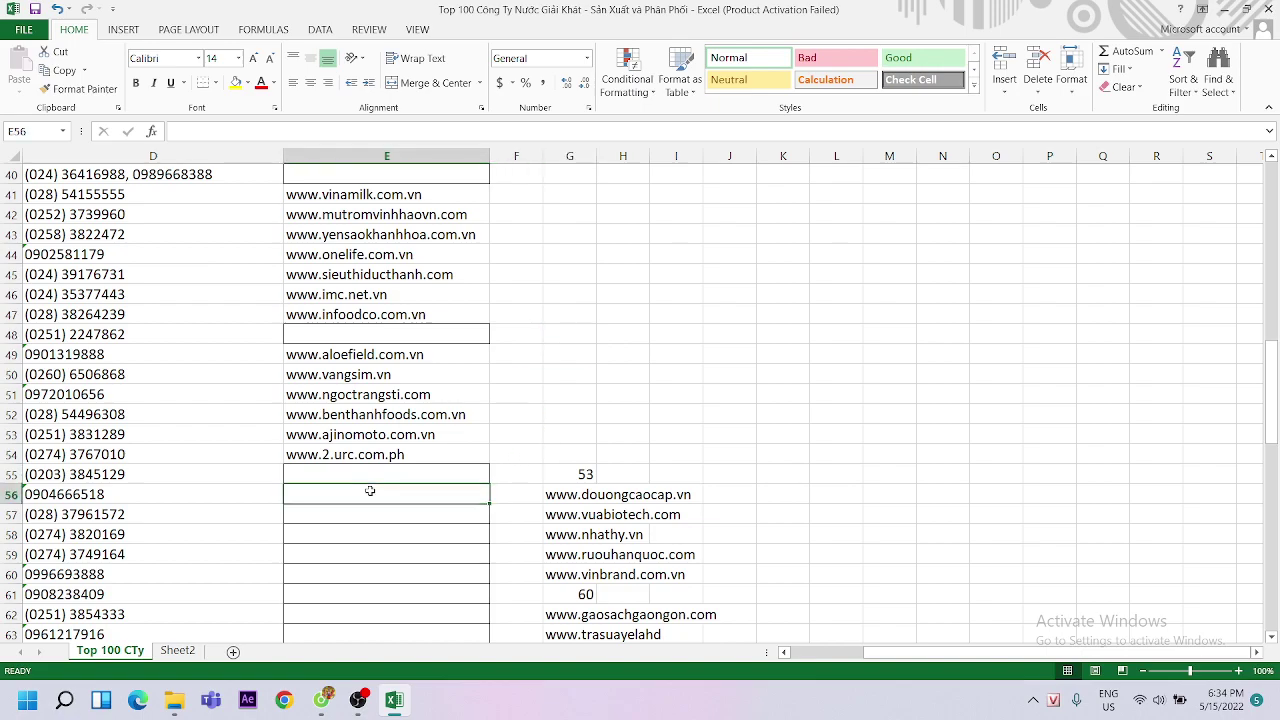
click(322, 698)
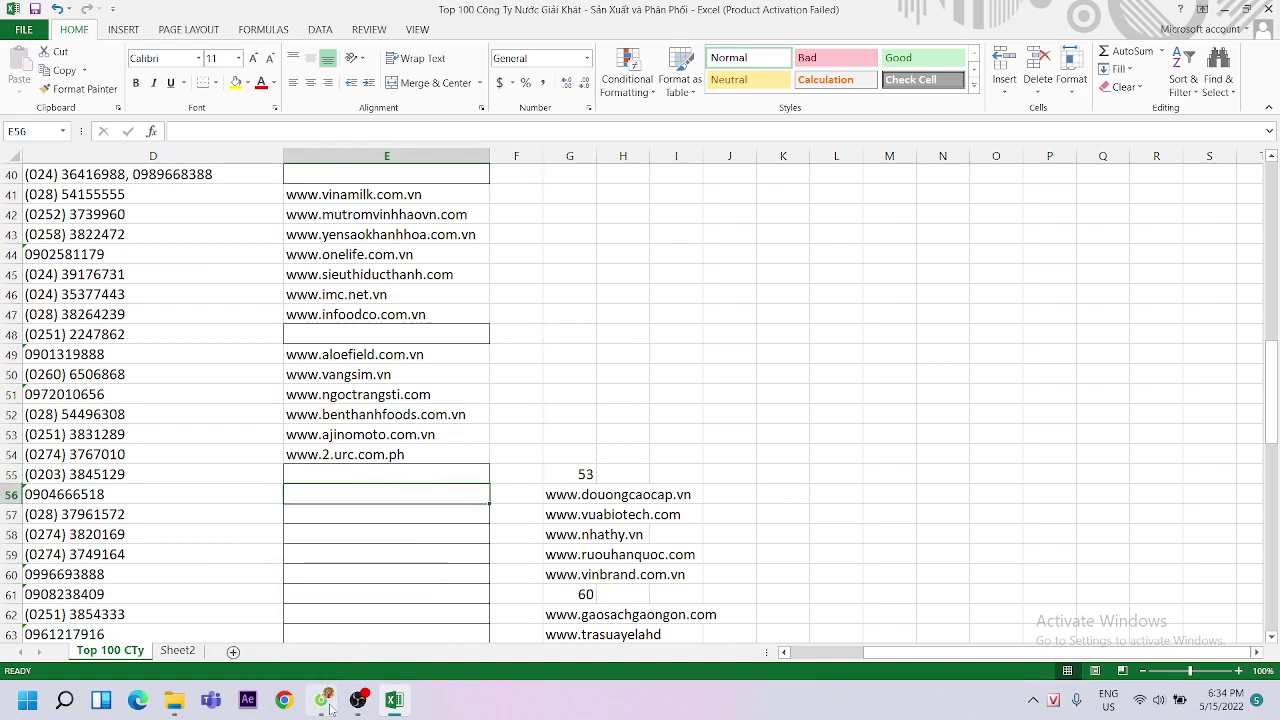
Check listing entries 55–57 in Cốc Cốc, then return to the workbook
scroll(556, 314, down, 2)
scroll(565, 300, down, 2)
scroll(575, 295, down, 2)
scroll(584, 288, down, 2)
scroll(590, 310, down, 2)
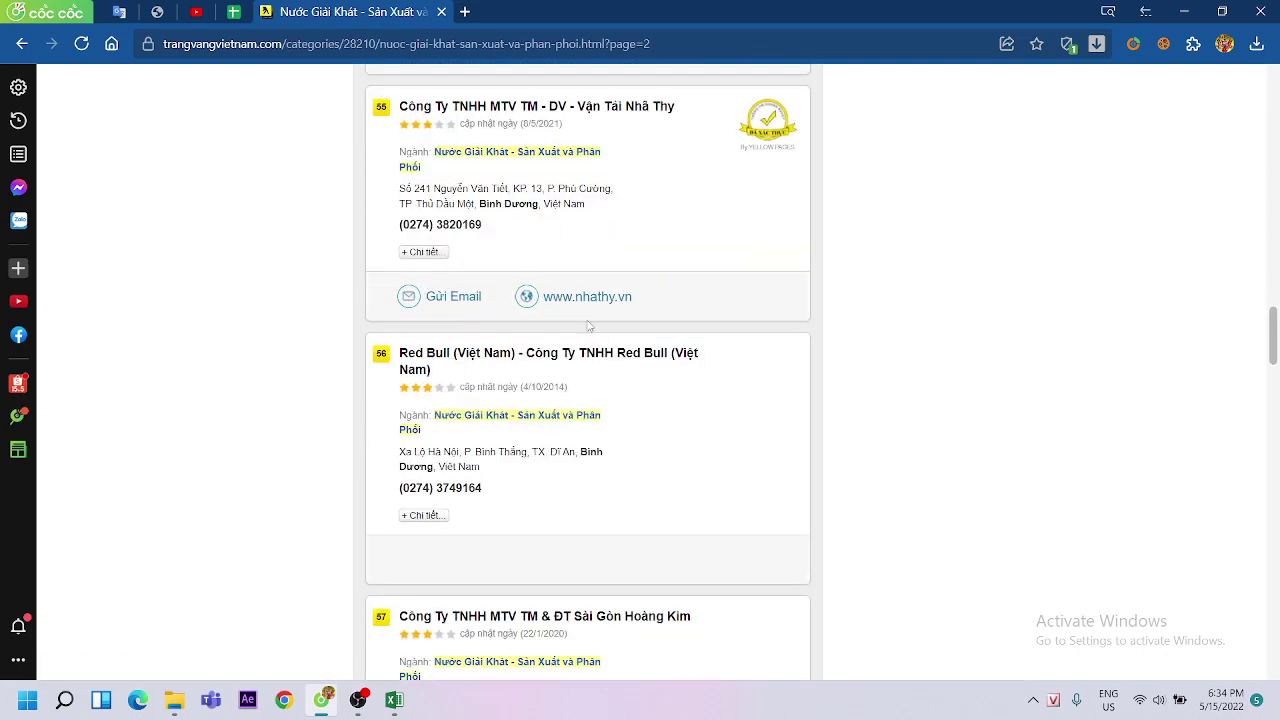
click(389, 706)
Move the websites in G56:G58 into E56:E58
drag(565, 494, 568, 536)
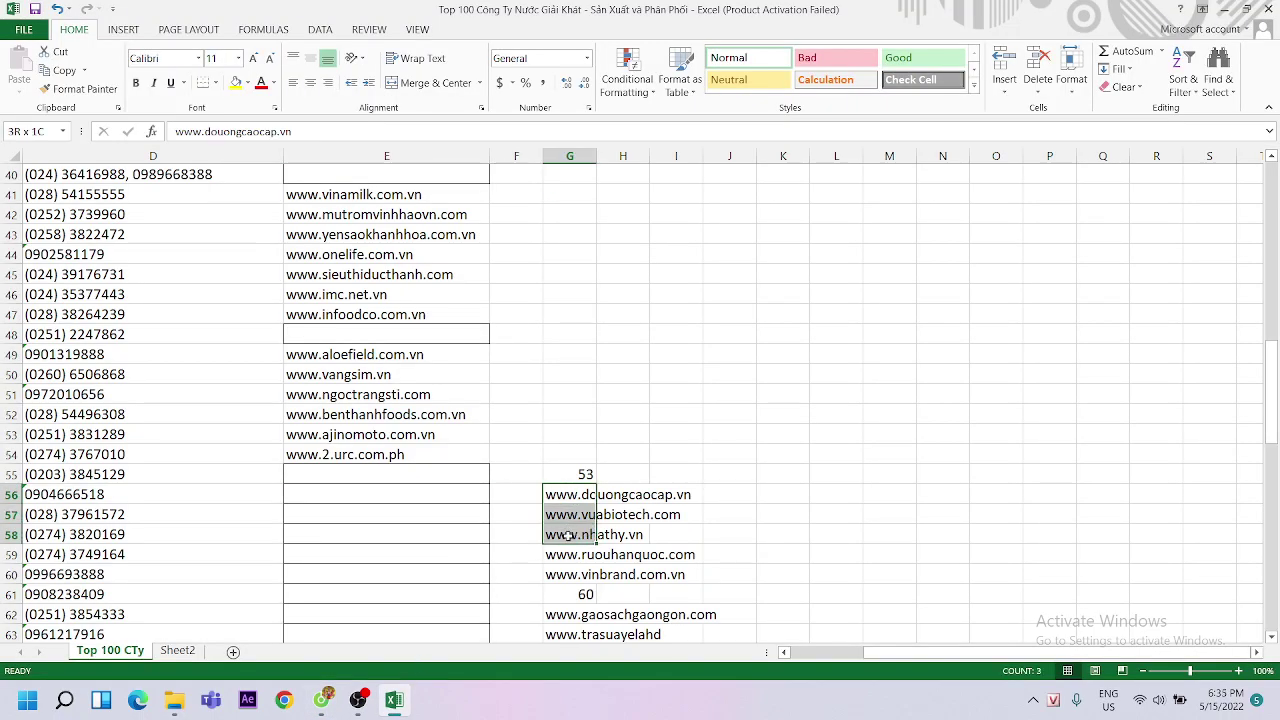
key(ctrl+c)
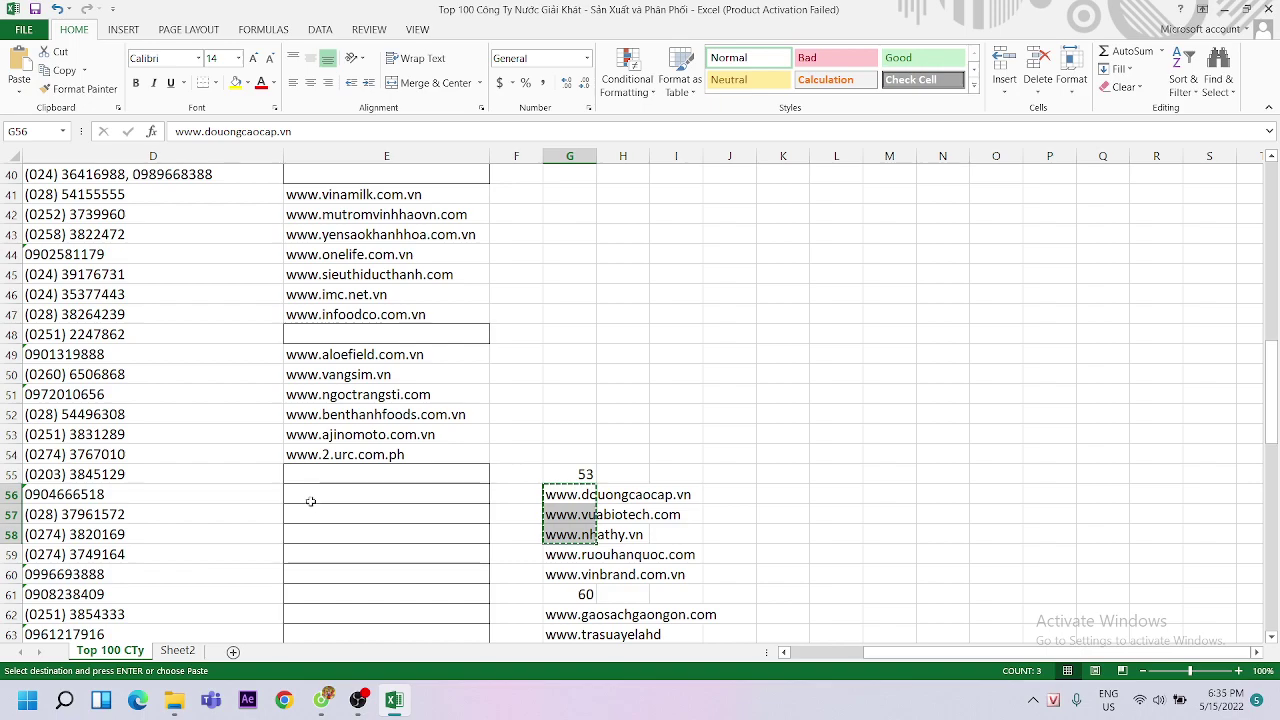
click(312, 494)
key(ctrl+v)
Clear the stray 53 from G55
click(562, 474)
key(Delete)
click(418, 555)
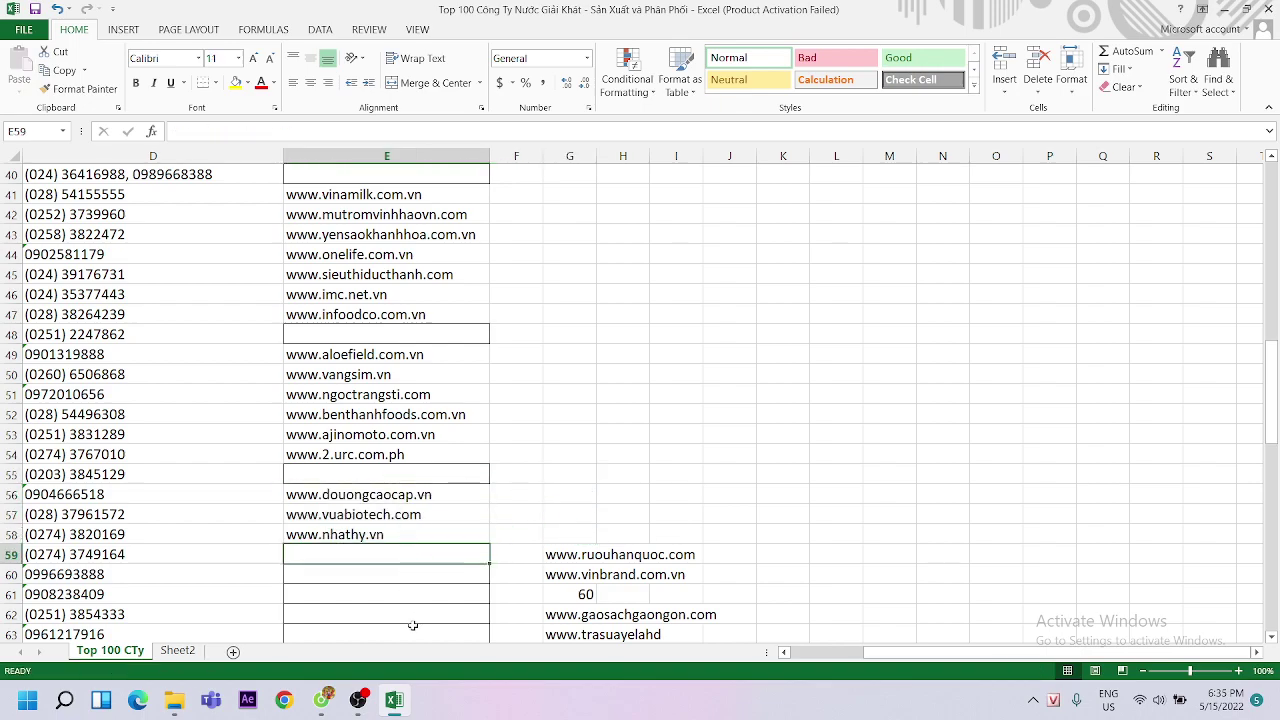
click(357, 700)
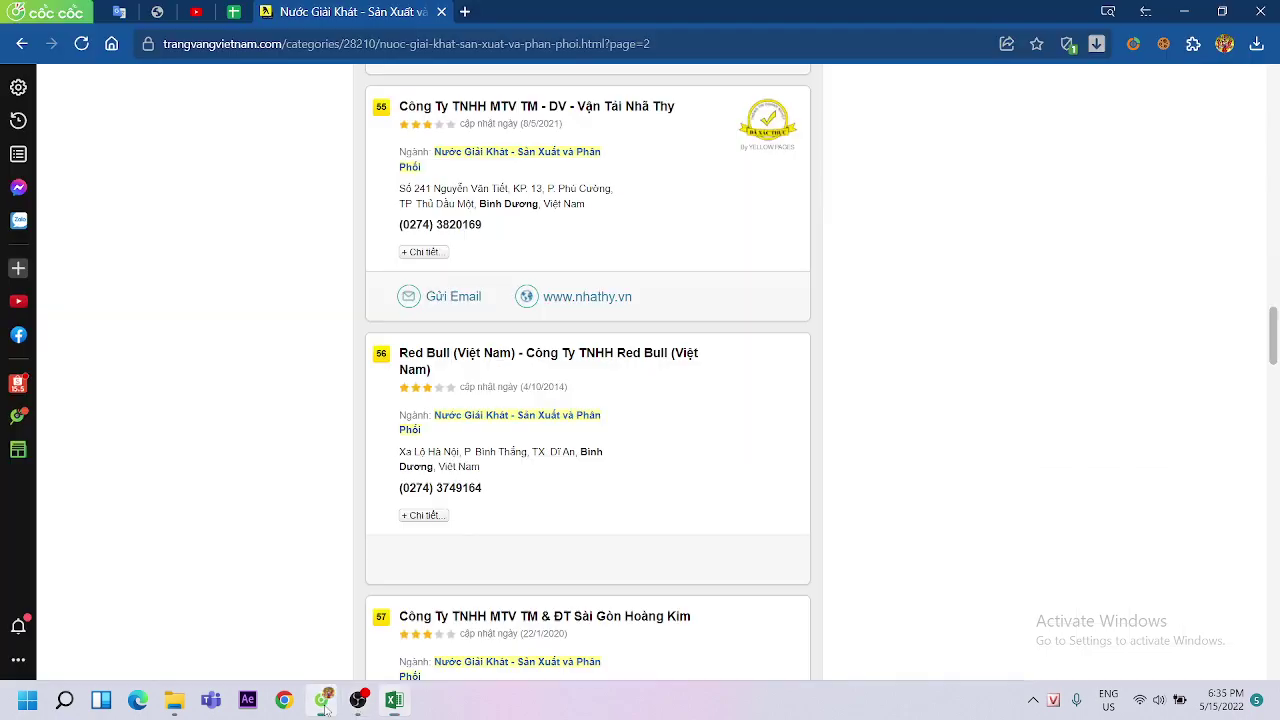
Scroll the Cốc Cốc listing to check the next companies' websites
scroll(599, 310, down, 2)
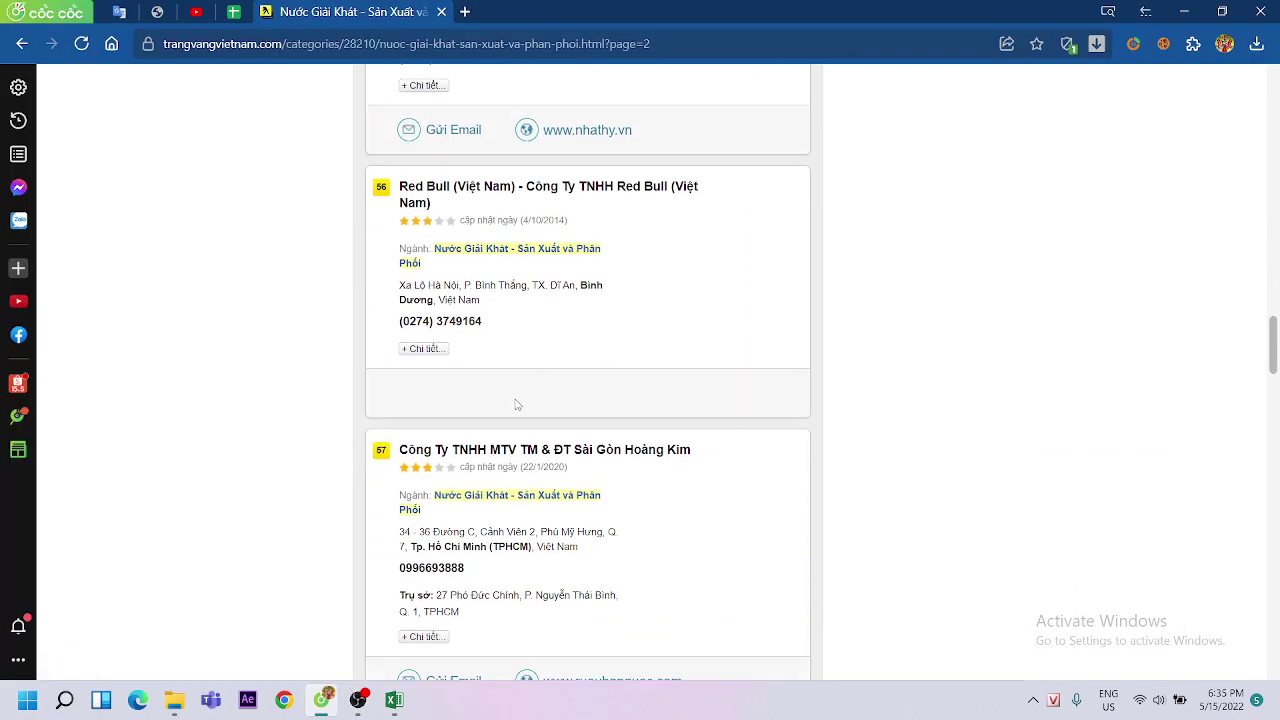
scroll(567, 385, down, 3)
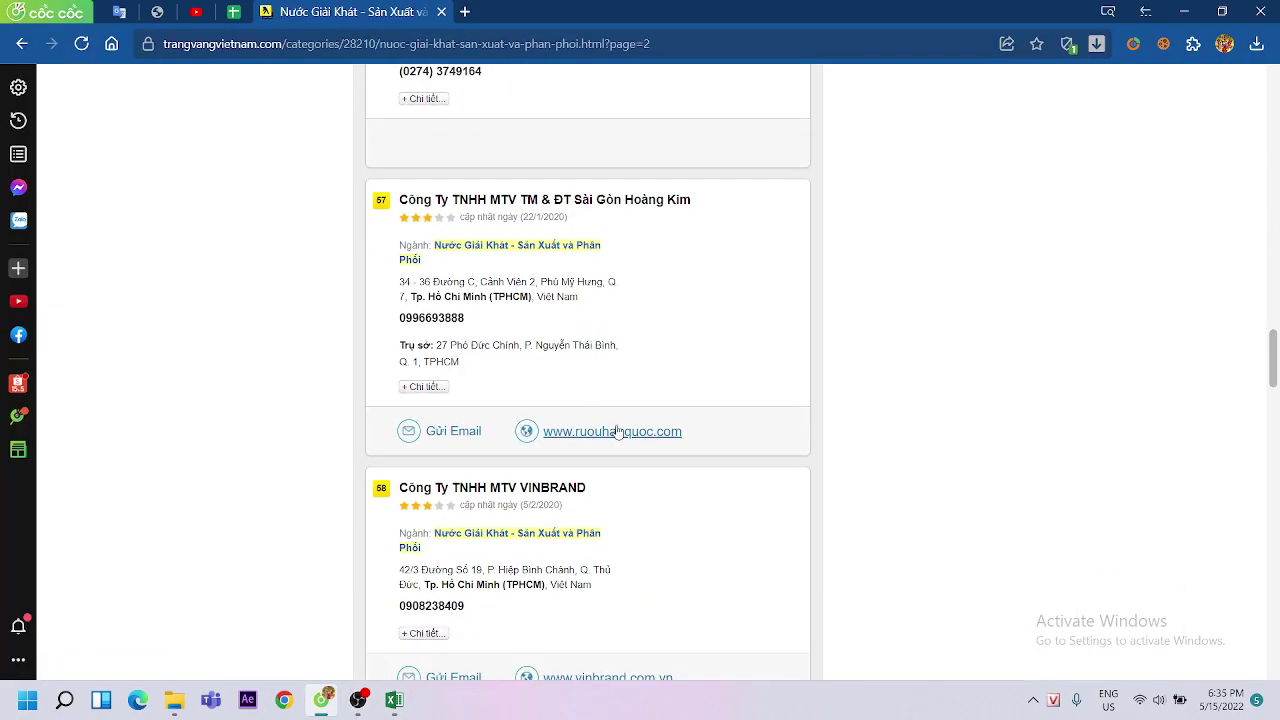
scroll(618, 432, down, 3)
scroll(663, 420, up, 3)
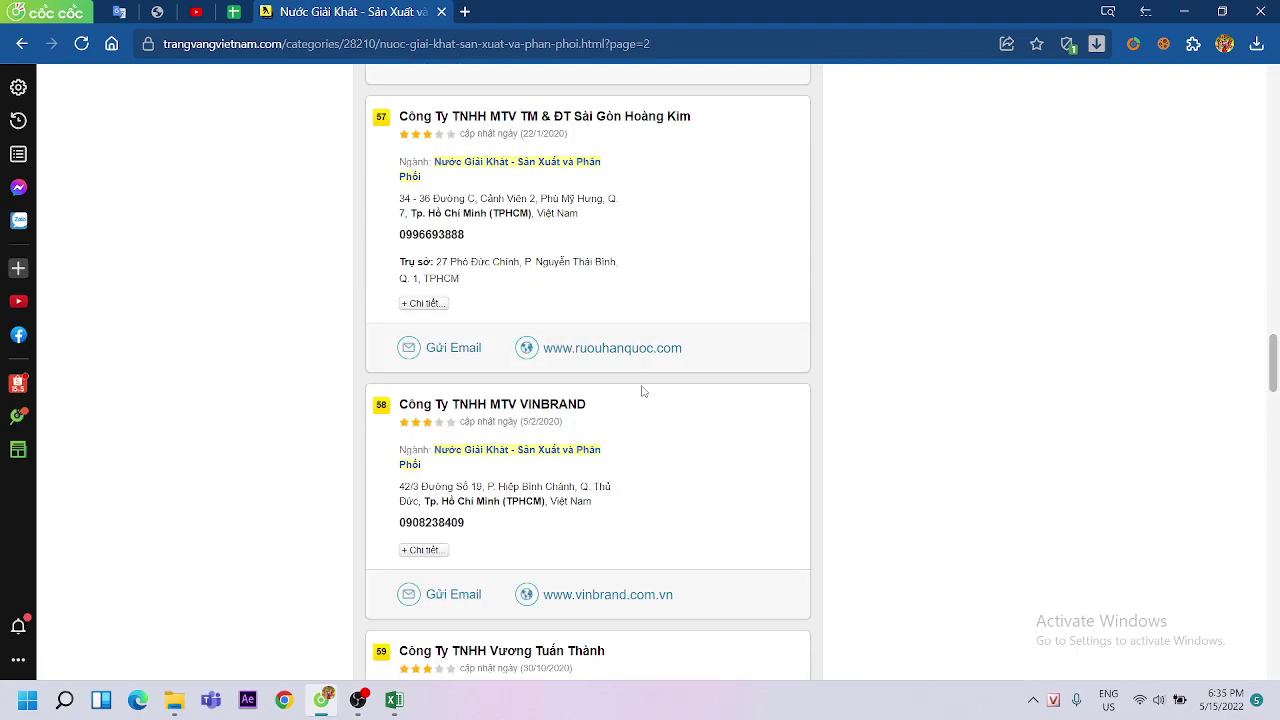
click(394, 699)
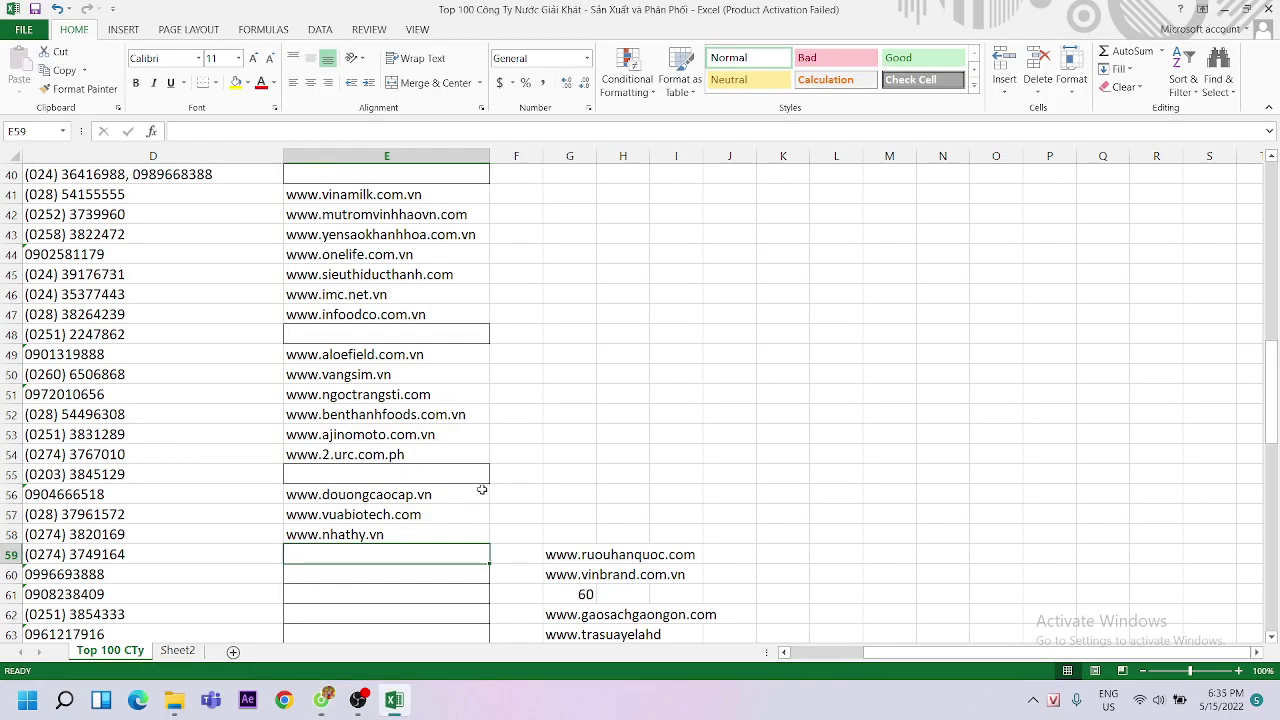
drag(565, 556, 573, 577)
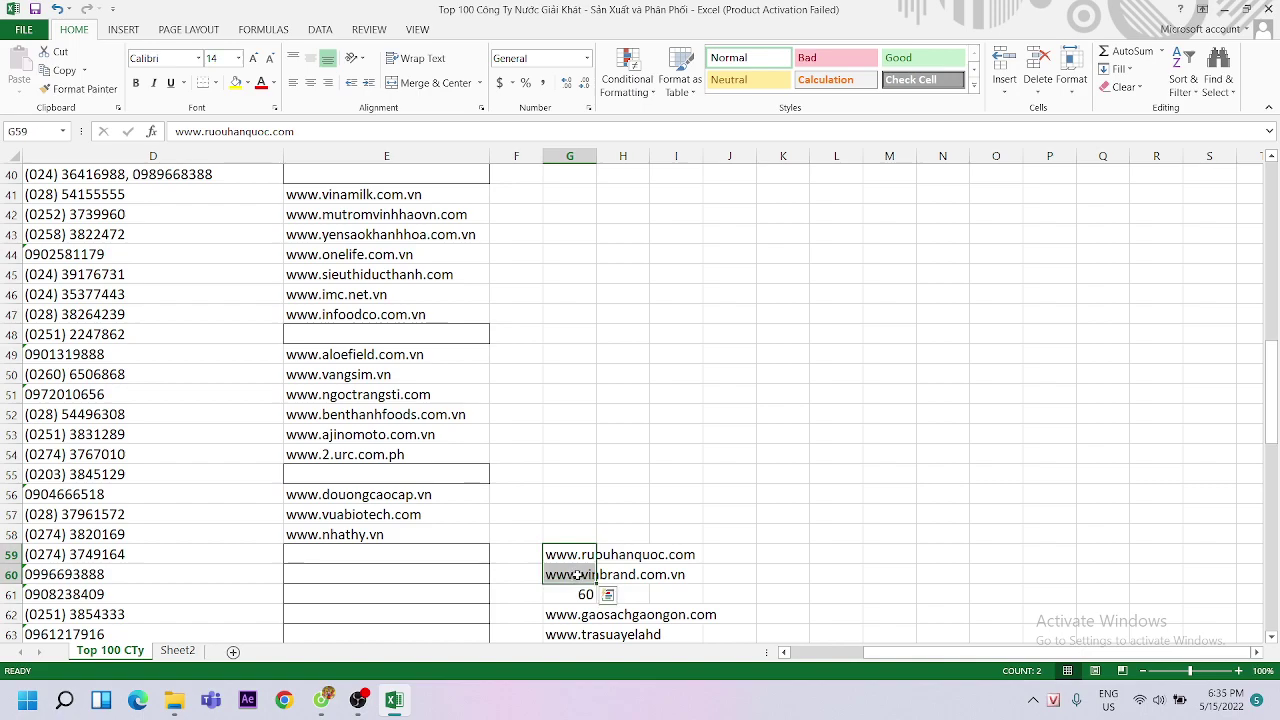
key(ctrl+c)
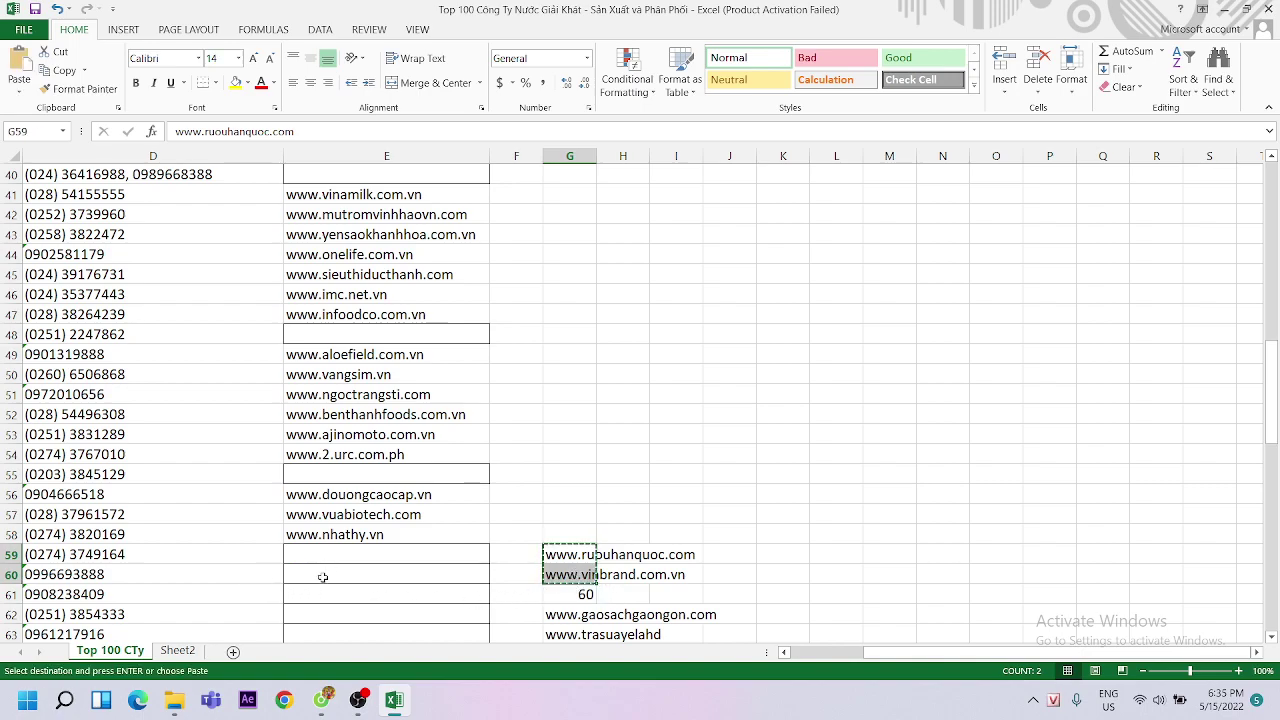
click(322, 577)
key(ctrl+v)
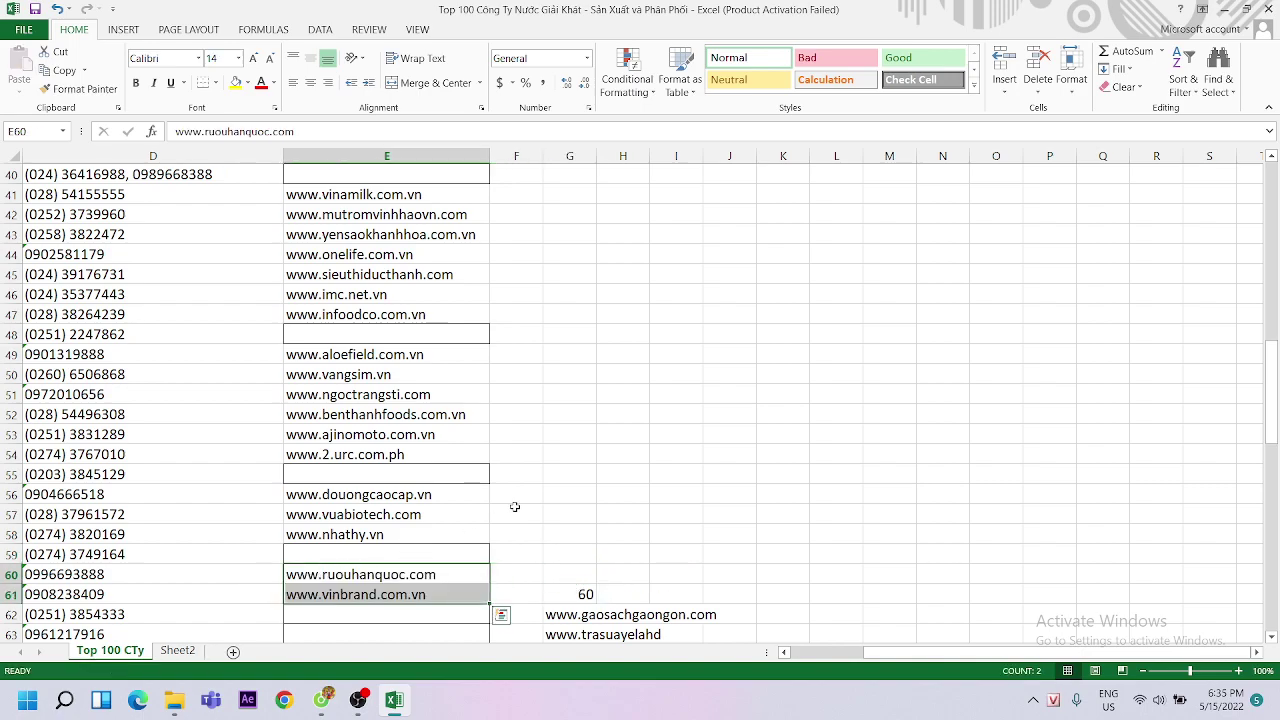
scroll(670, 437, down, 1)
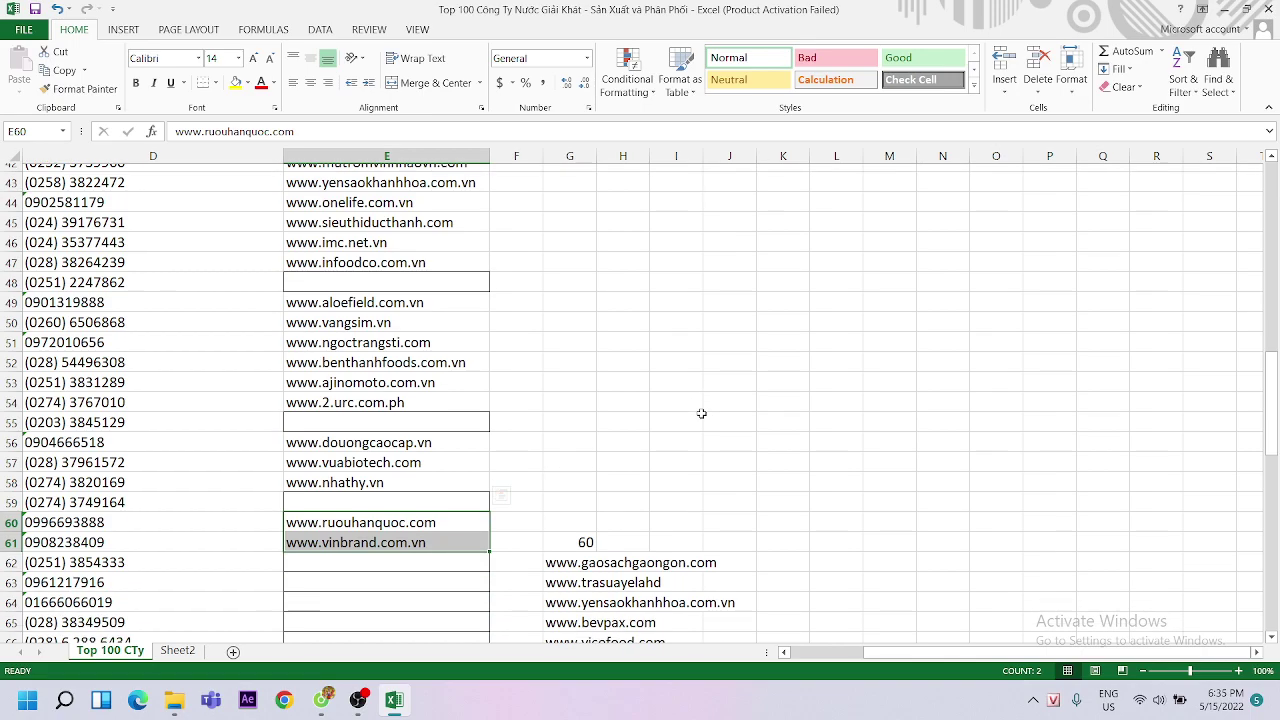
scroll(670, 437, down, 2)
click(575, 413)
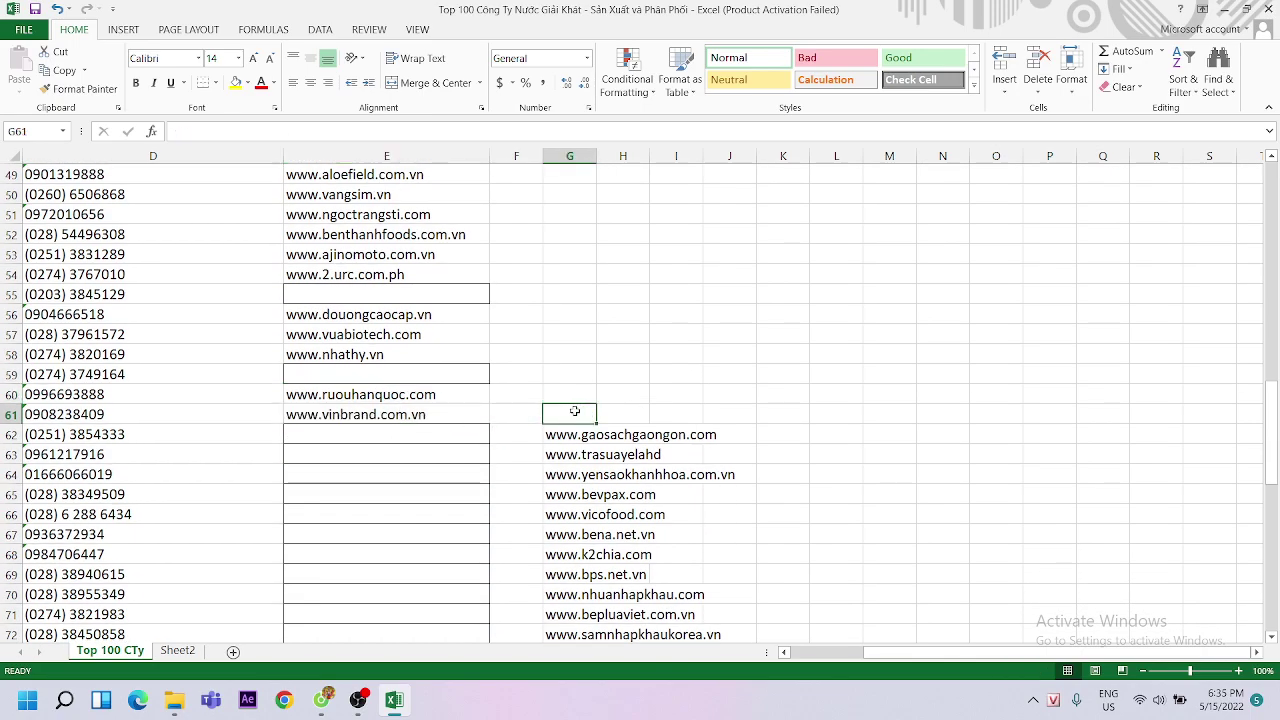
scroll(575, 411, down, 2)
click(566, 316)
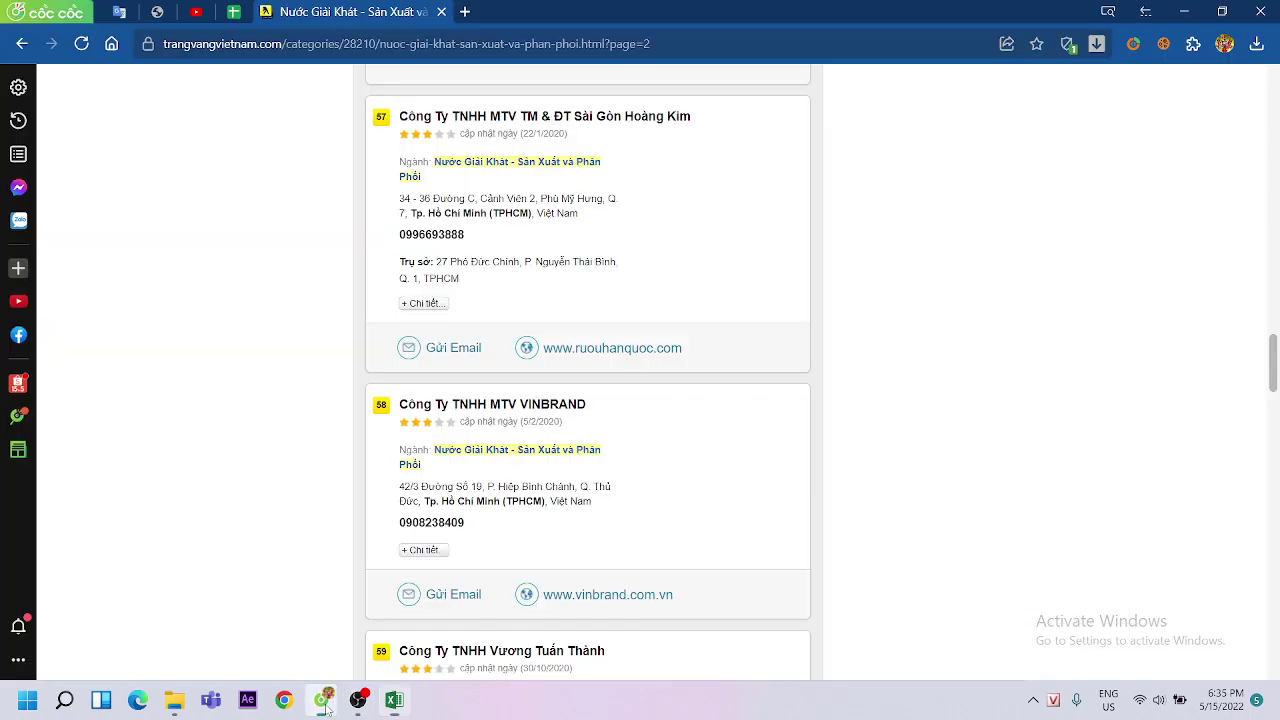
click(321, 699)
scroll(590, 359, down, 3)
scroll(593, 397, down, 2)
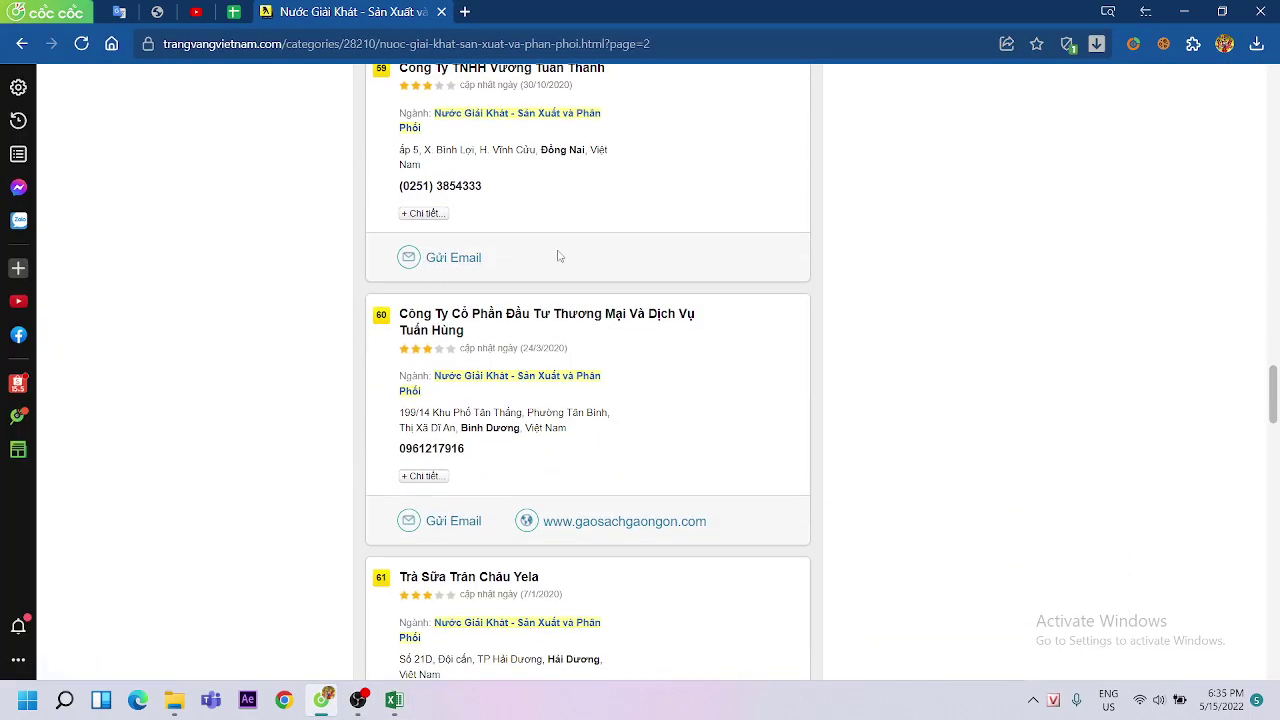
scroll(559, 256, down, 1)
scroll(580, 270, down, 1)
scroll(597, 291, down, 1)
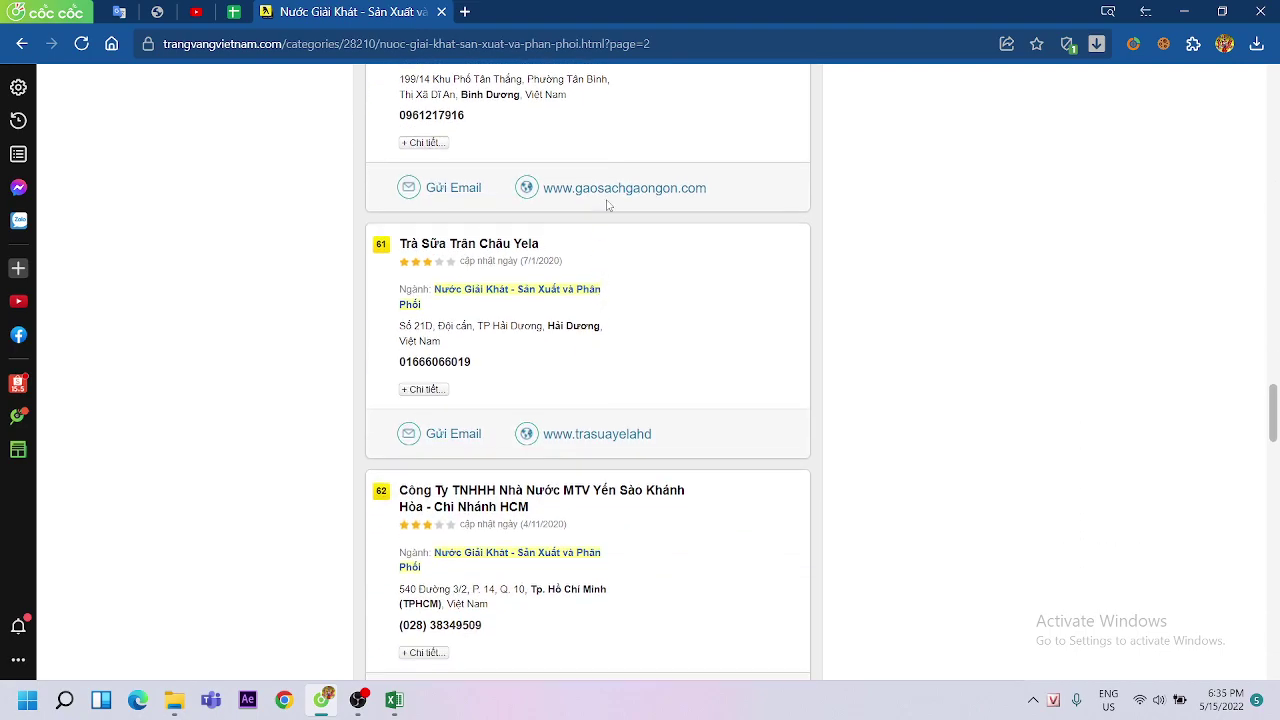
scroll(600, 300, down, 3)
scroll(606, 269, down, 3)
scroll(605, 269, down, 3)
scroll(605, 269, down, 3)
scroll(605, 269, down, 4)
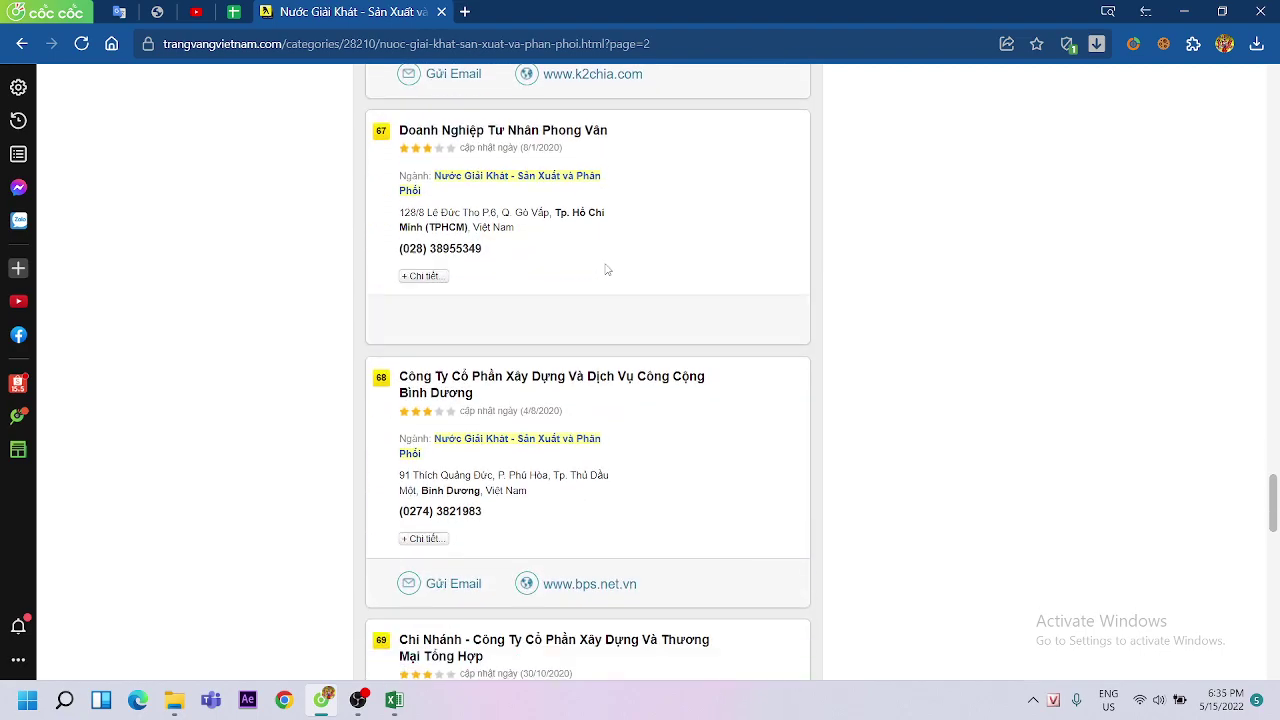
scroll(605, 269, up, 1)
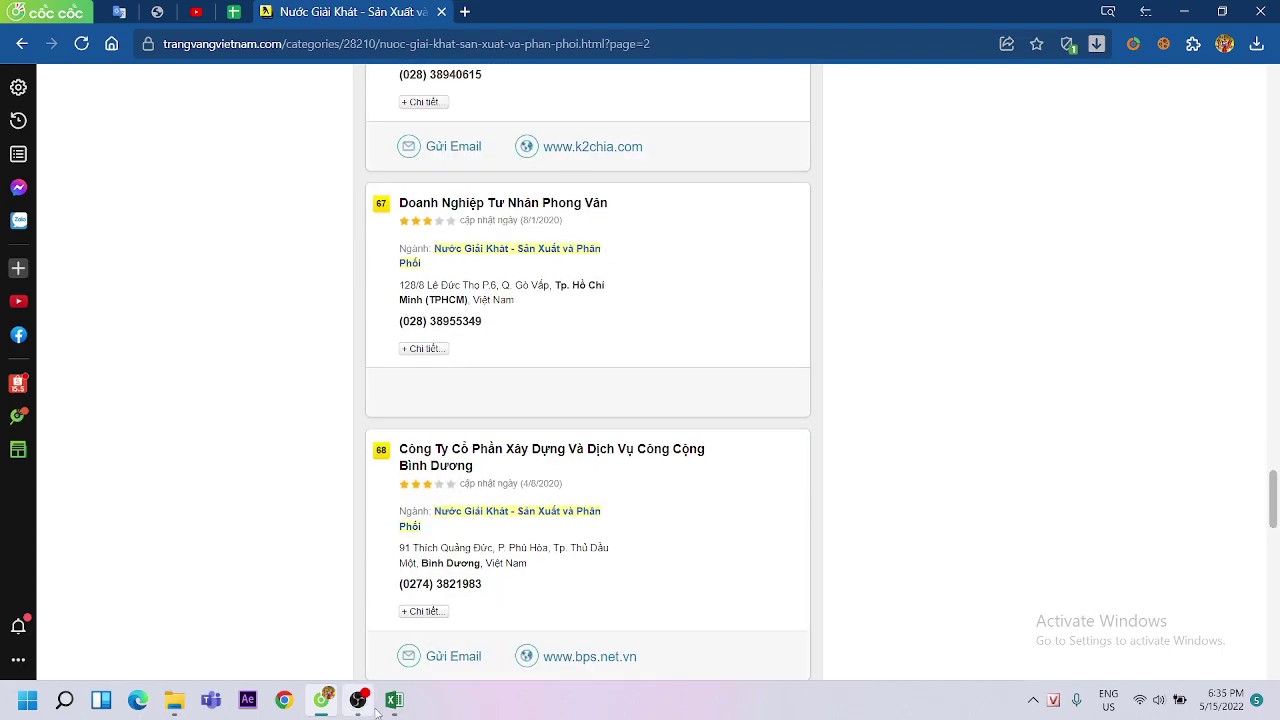
Copy the seven websites in G62:G68 into E63:E69
click(393, 708)
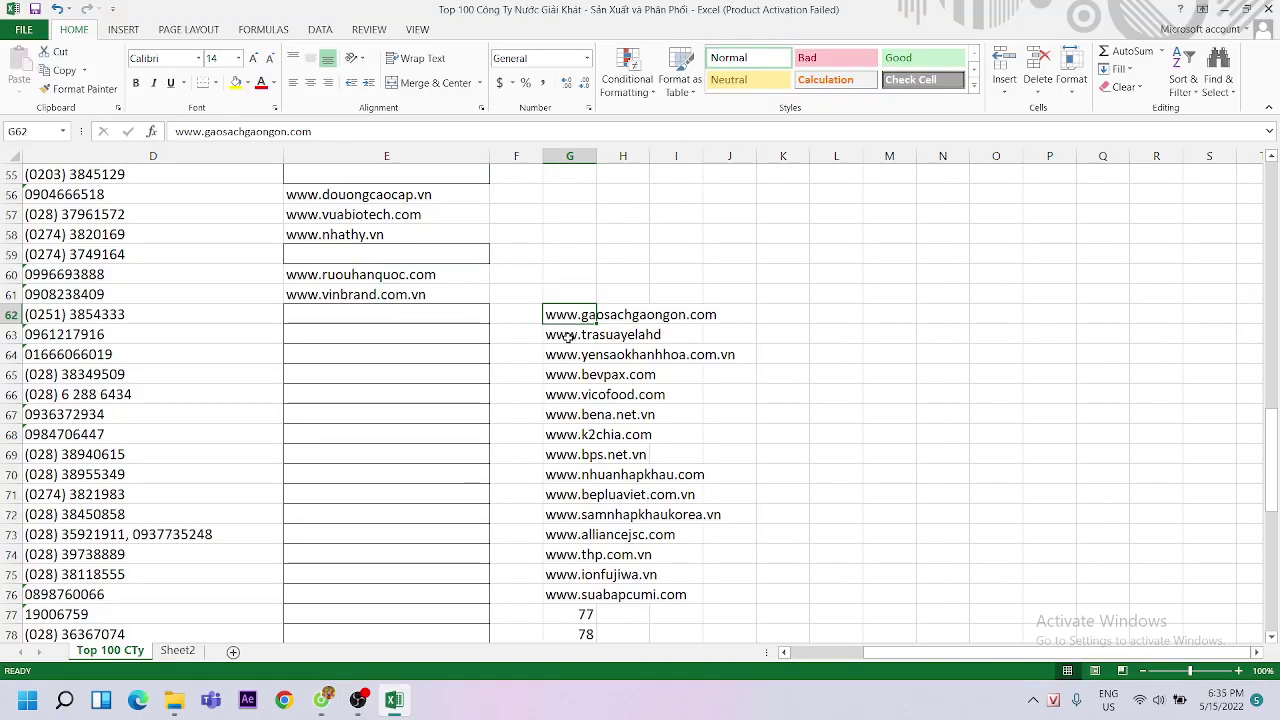
mouse_move(566, 315)
mouse_down()
mouse_move(567, 428)
mouse_move(570, 418)
mouse_up()
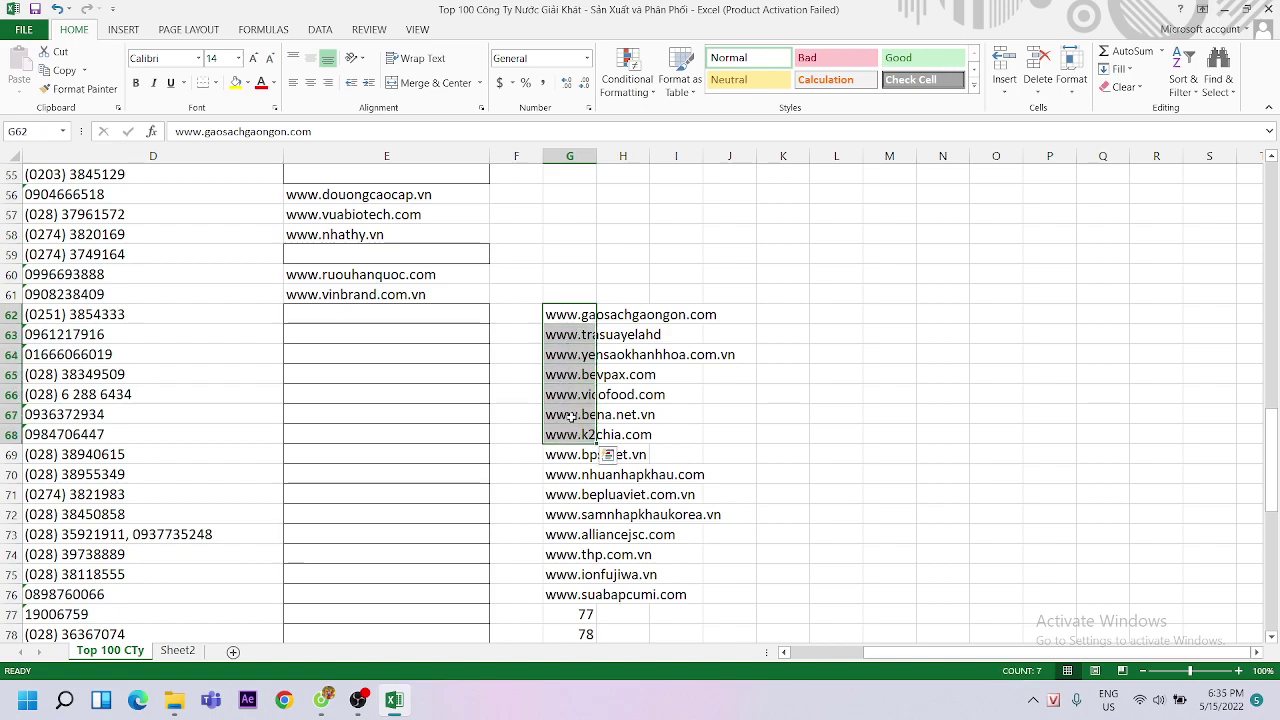
key(ctrl+c)
click(333, 334)
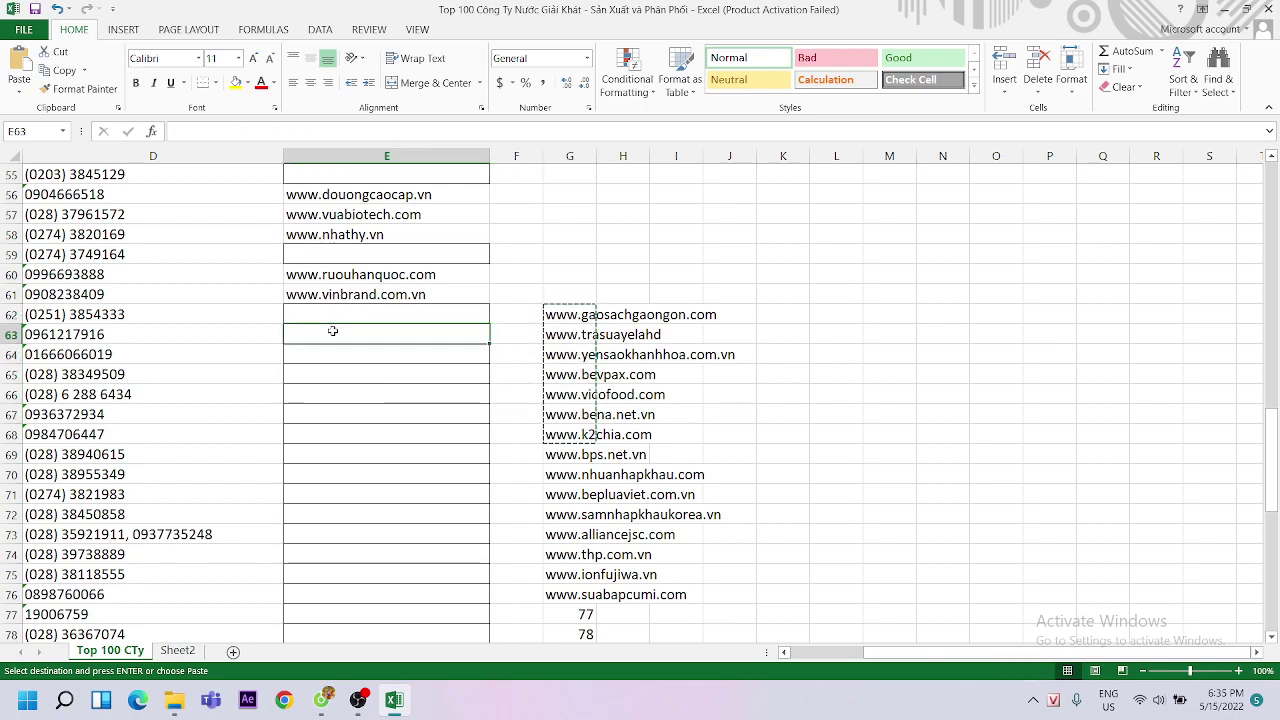
key(ctrl+v)
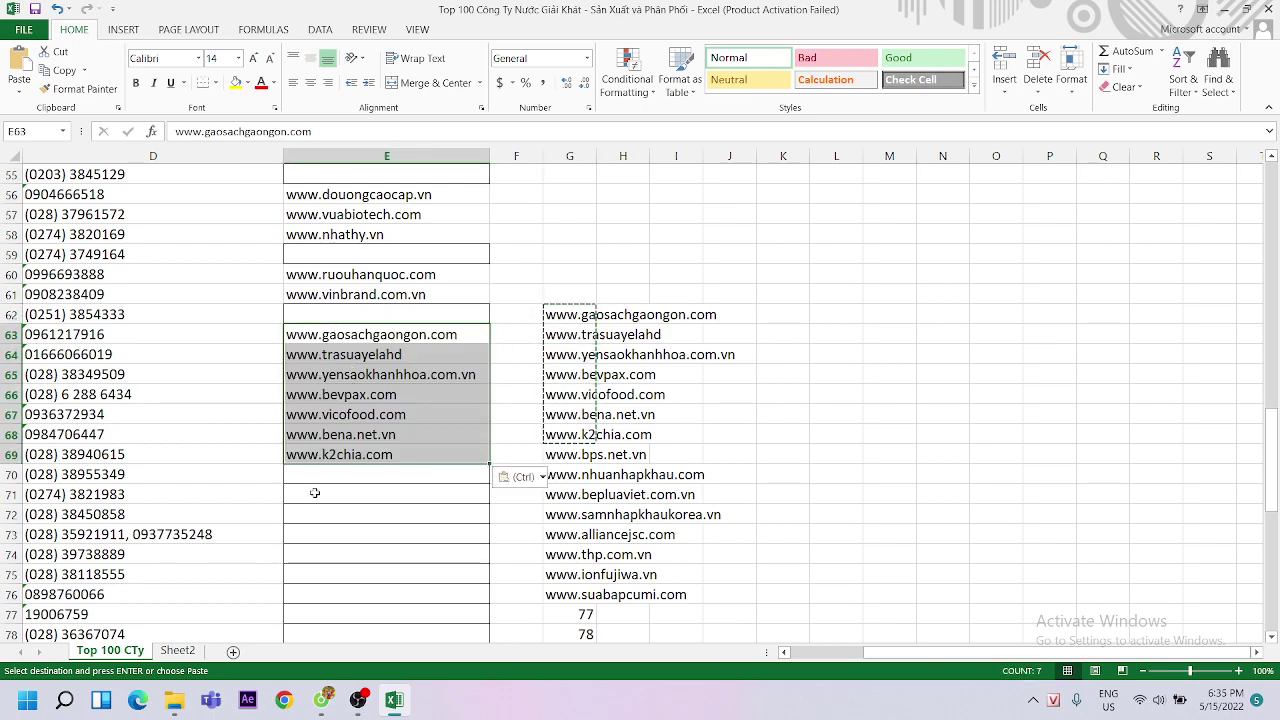
click(316, 495)
click(322, 699)
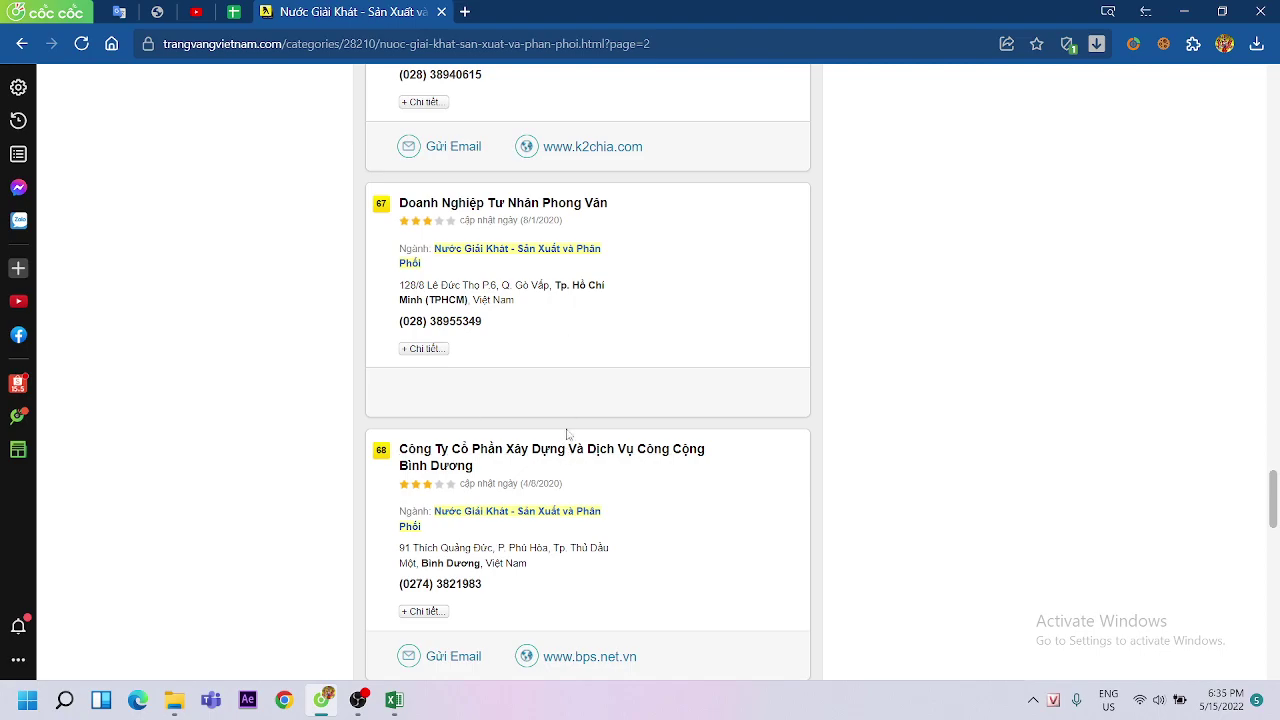
Scroll through the browser listing to check the next eight companies' websites
scroll(577, 396, down, 3)
scroll(680, 411, up, 2)
scroll(628, 343, up, 3)
scroll(626, 340, down, 3)
scroll(584, 344, down, 2)
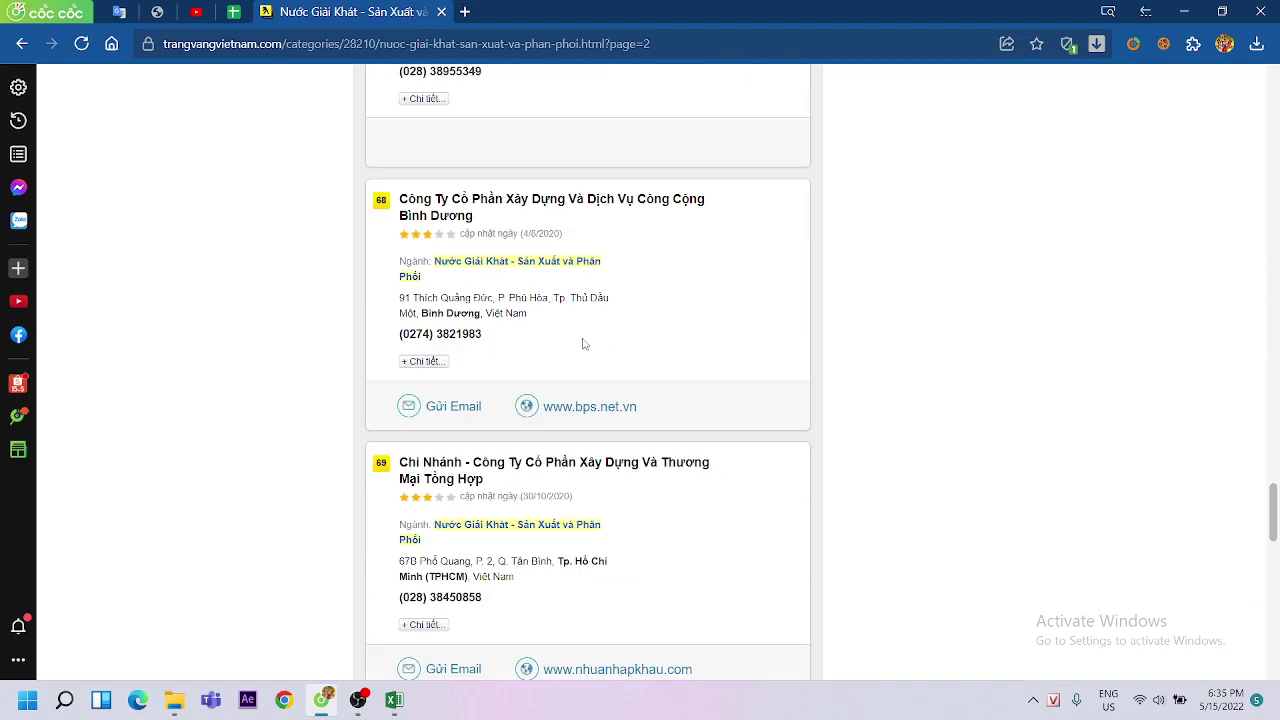
click(584, 409)
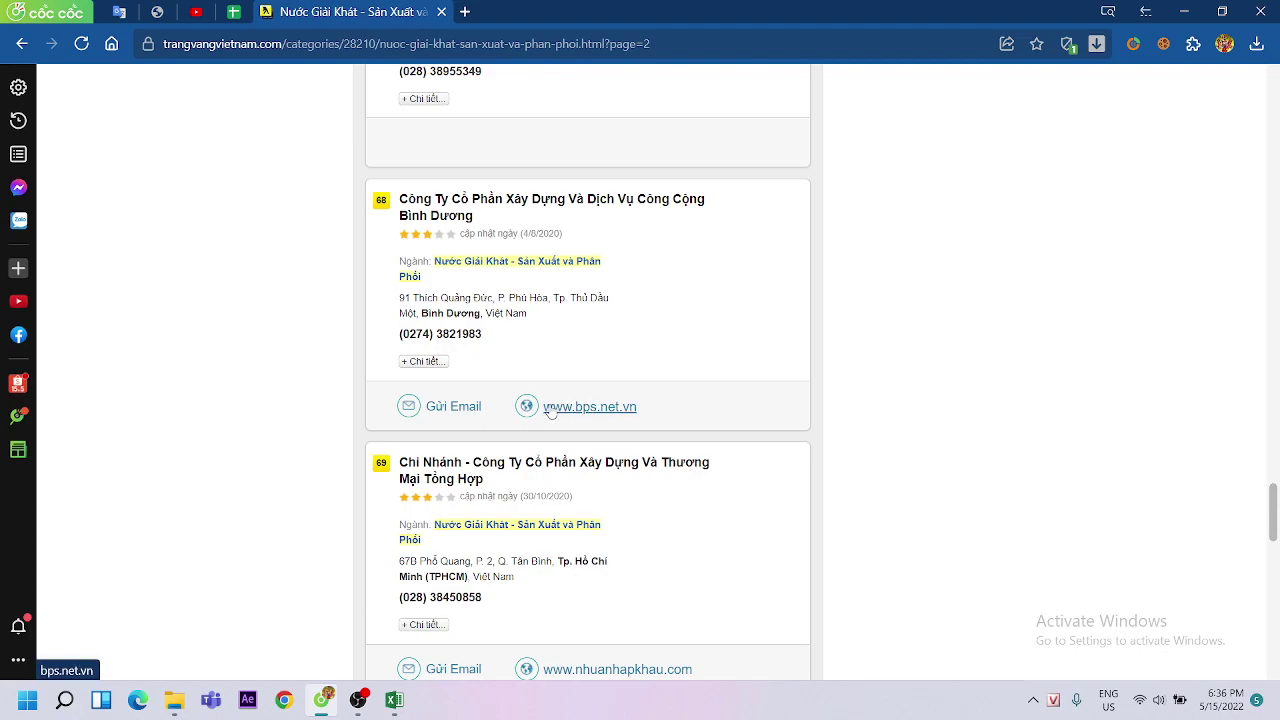
scroll(566, 395, down, 2)
scroll(566, 395, down, 2)
scroll(566, 395, down, 2)
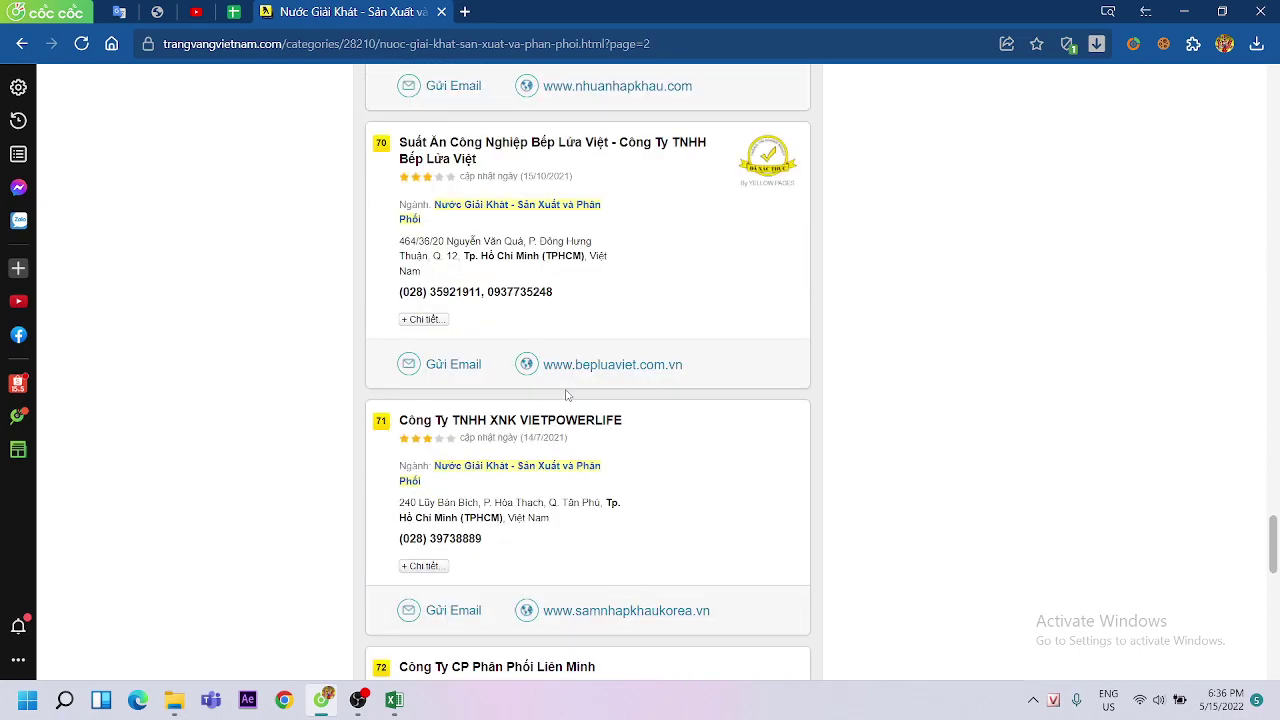
scroll(566, 395, down, 3)
scroll(566, 395, down, 2)
scroll(566, 395, down, 2)
scroll(566, 395, down, 2)
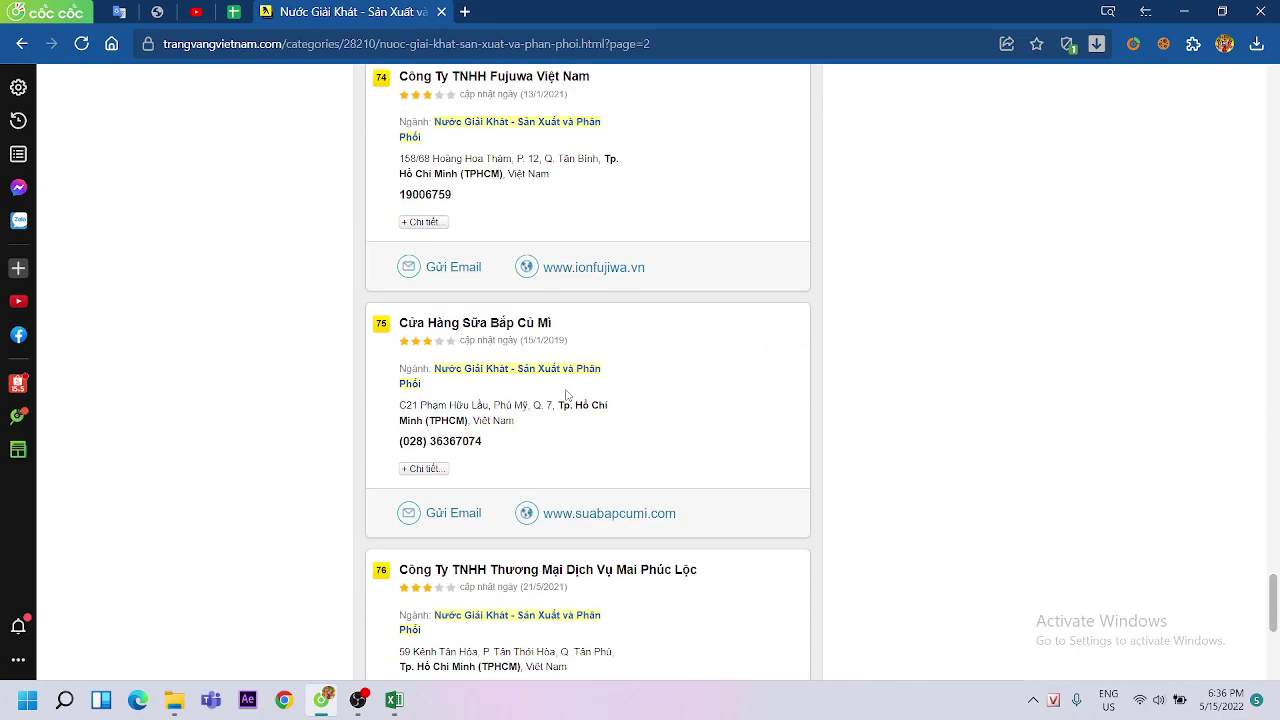
scroll(566, 395, down, 2)
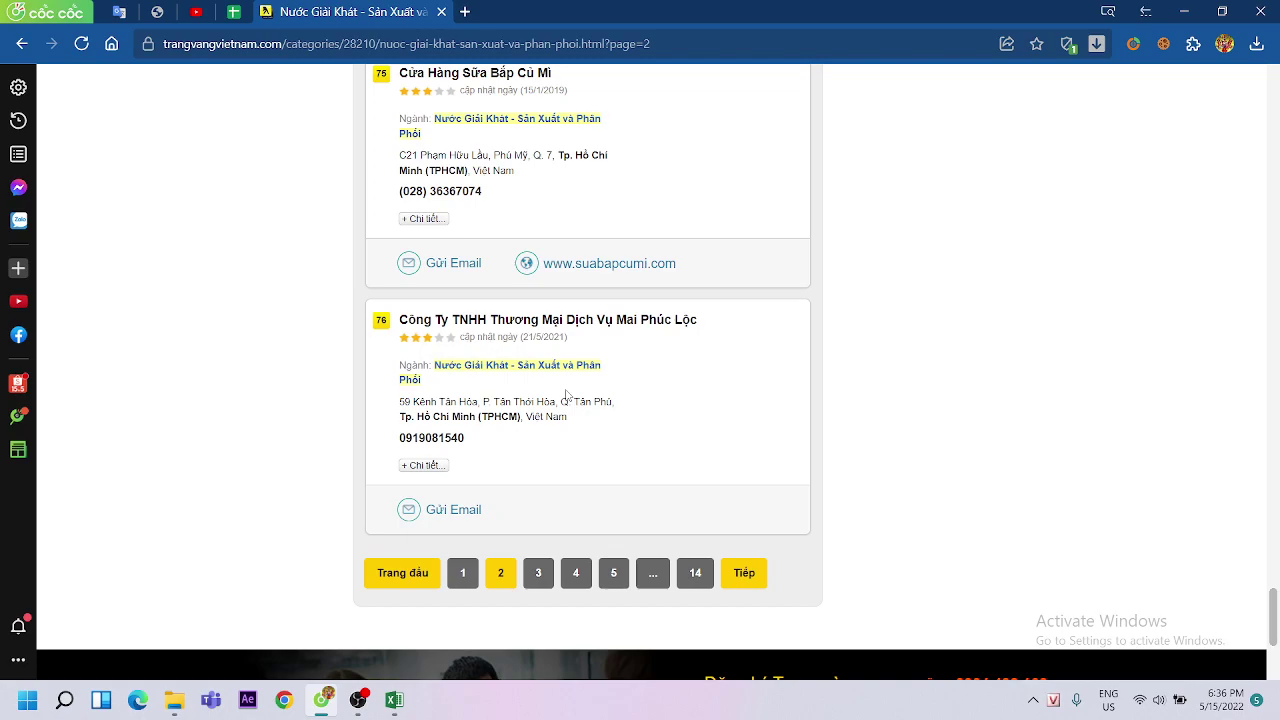
scroll(585, 385, up, 1)
mouse_move(394, 700)
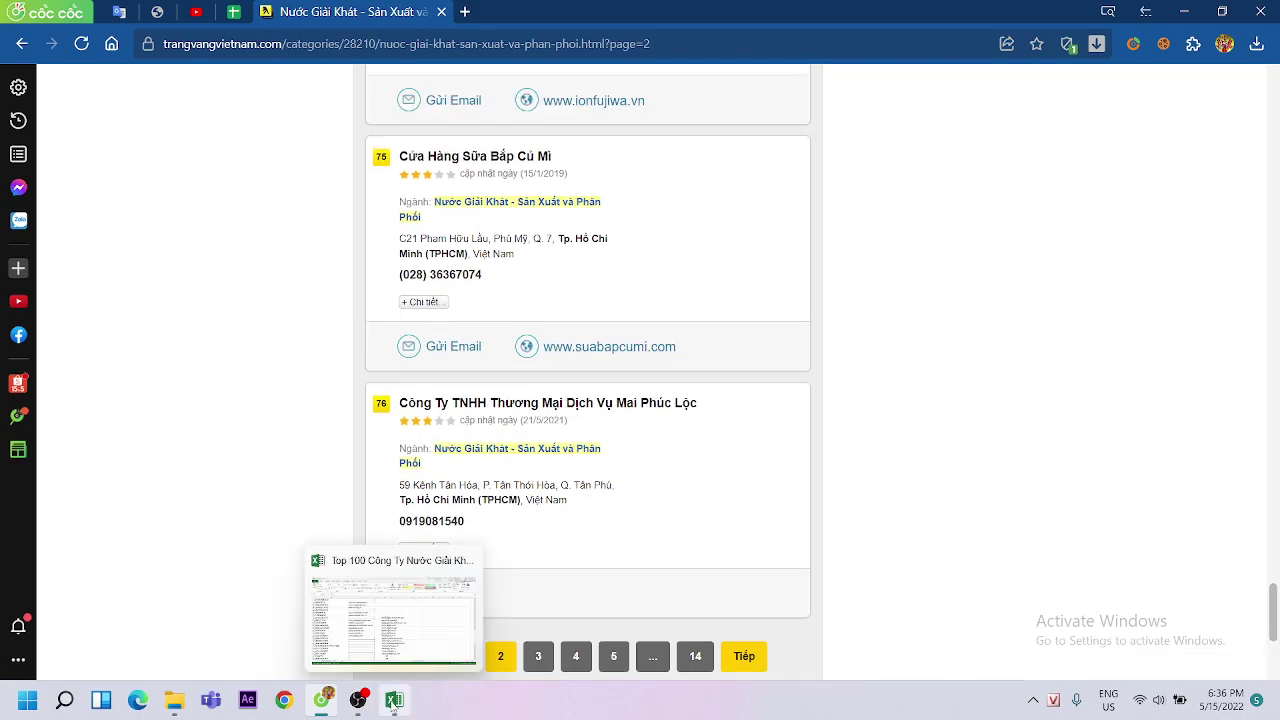
click(404, 667)
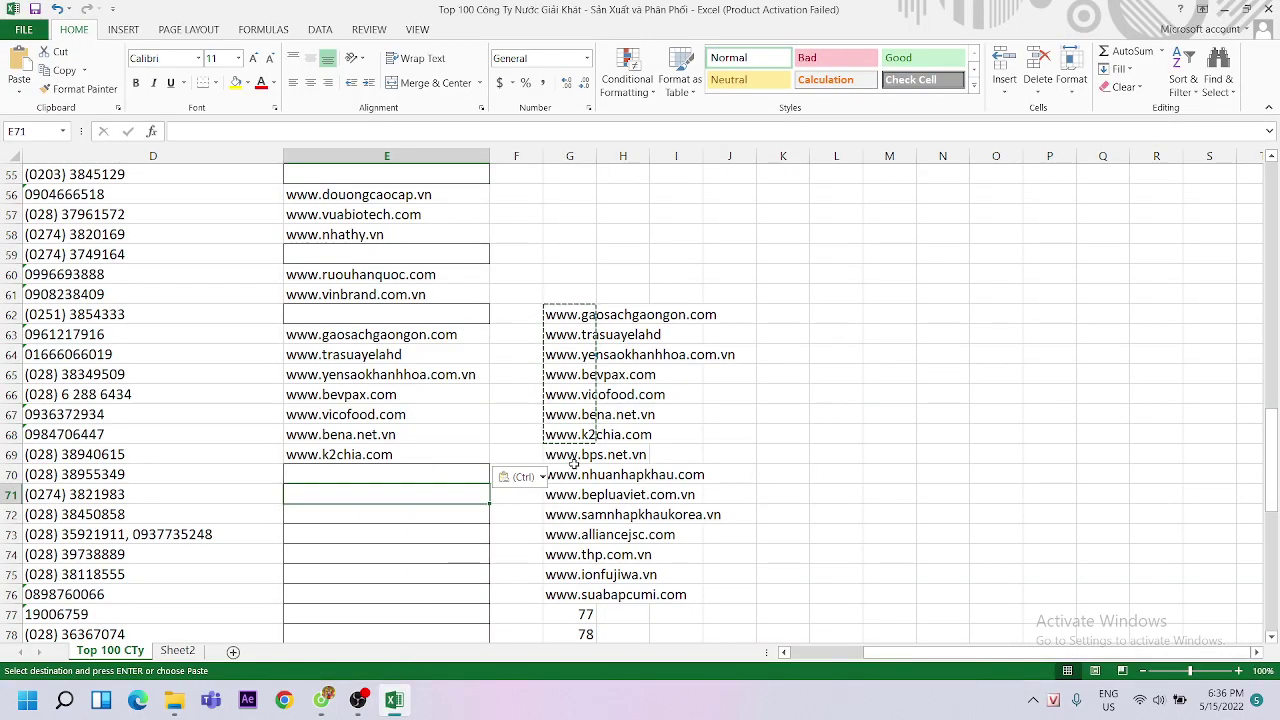
drag(574, 455, 572, 596)
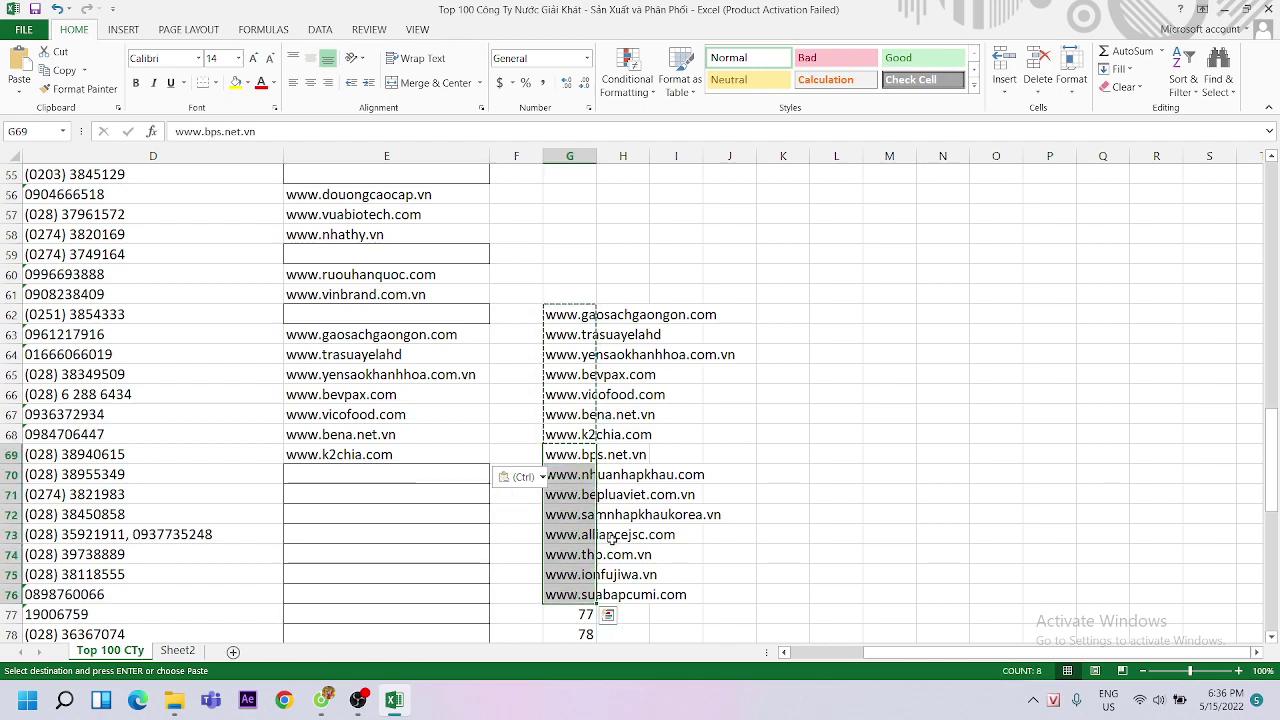
drag(603, 480, 322, 495)
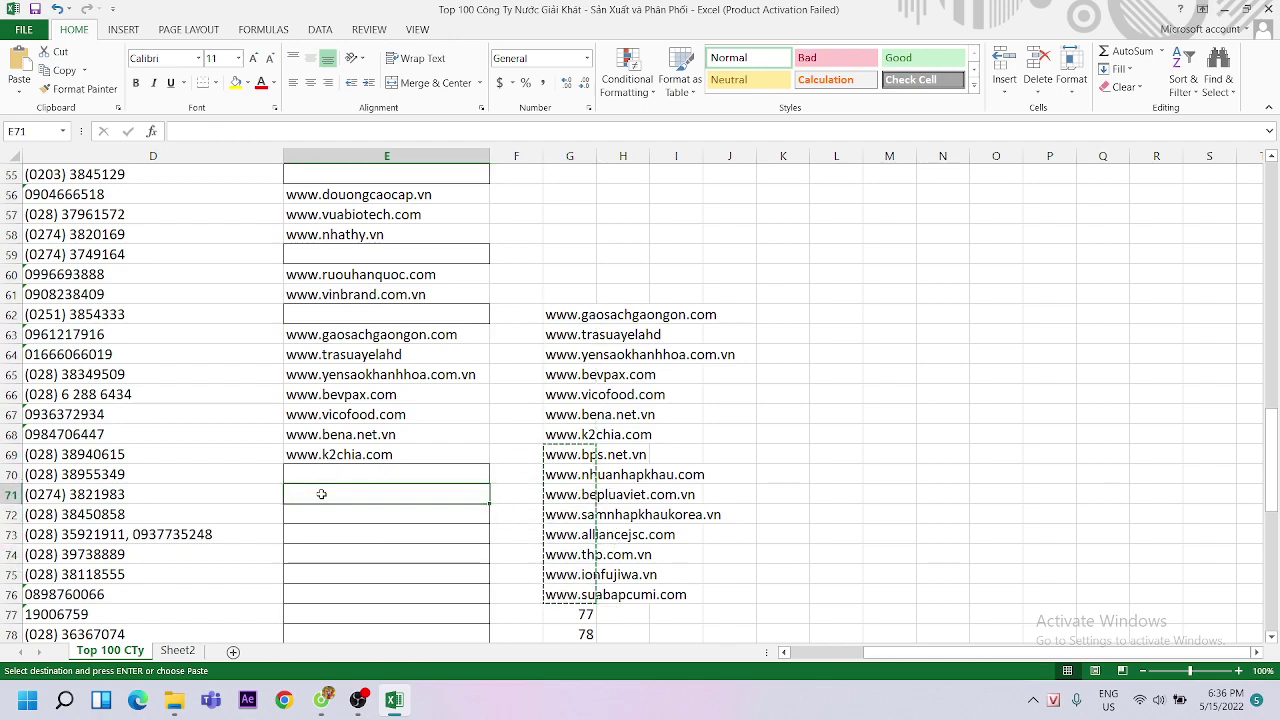
drag(572, 316, 560, 440)
key(Delete)
scroll(553, 437, down, 6)
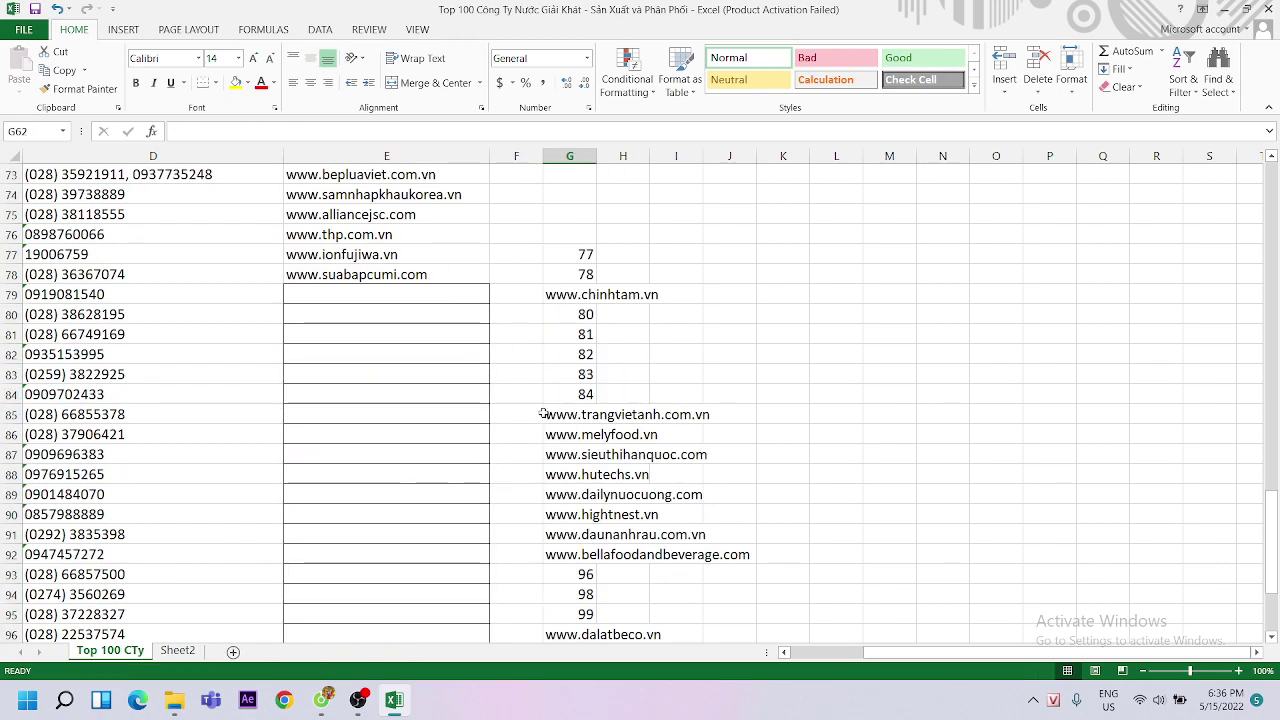
Open page 3 of the company listings in the browser
click(340, 296)
click(317, 314)
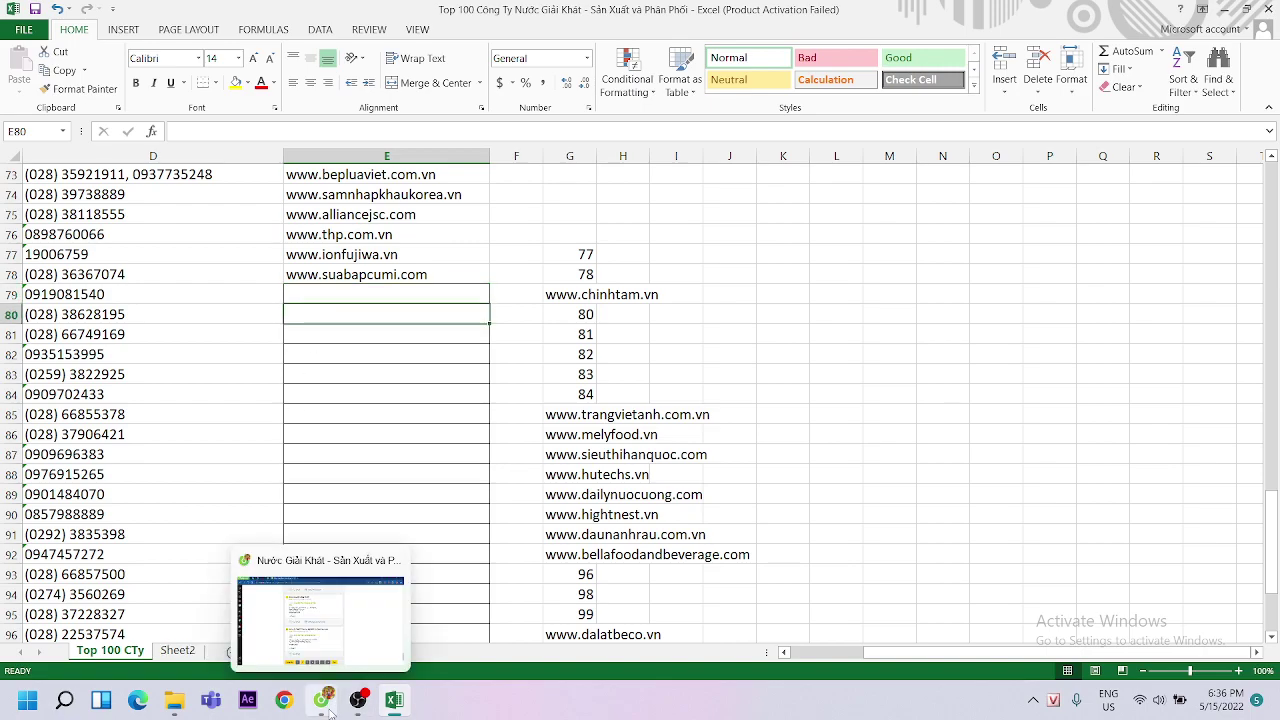
mouse_move(321, 700)
click(419, 547)
scroll(505, 418, down, 3)
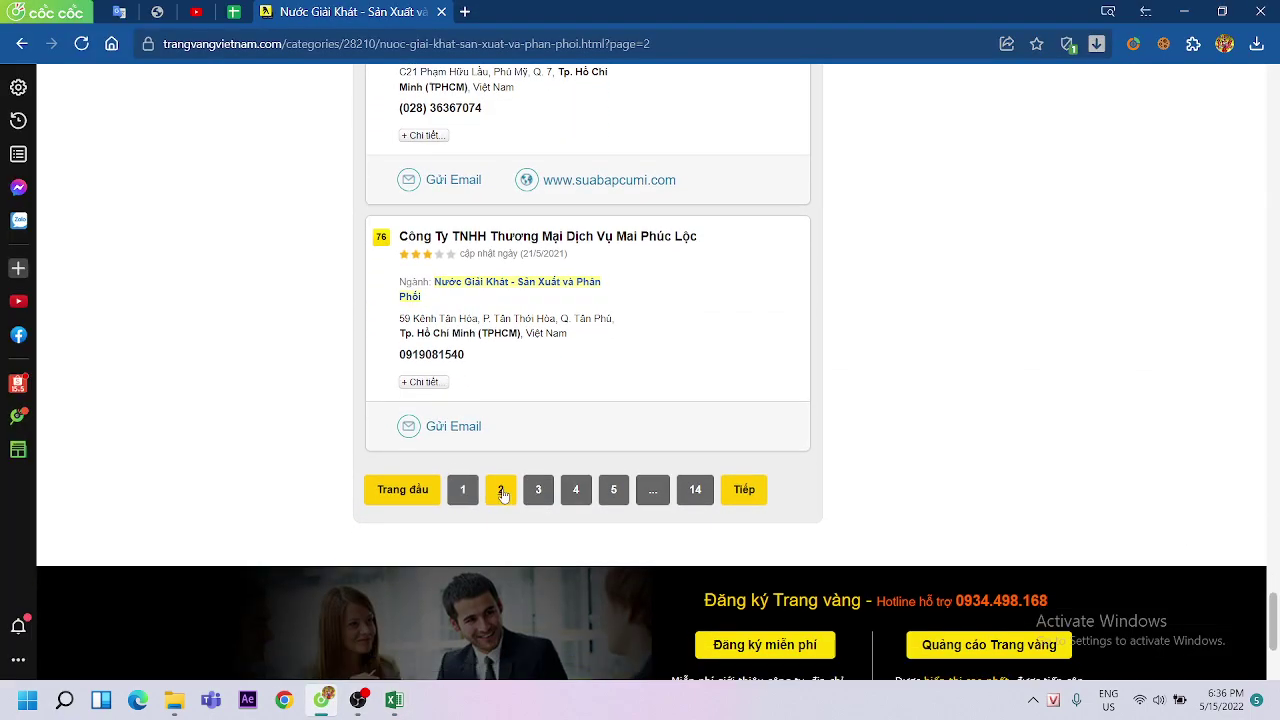
click(537, 489)
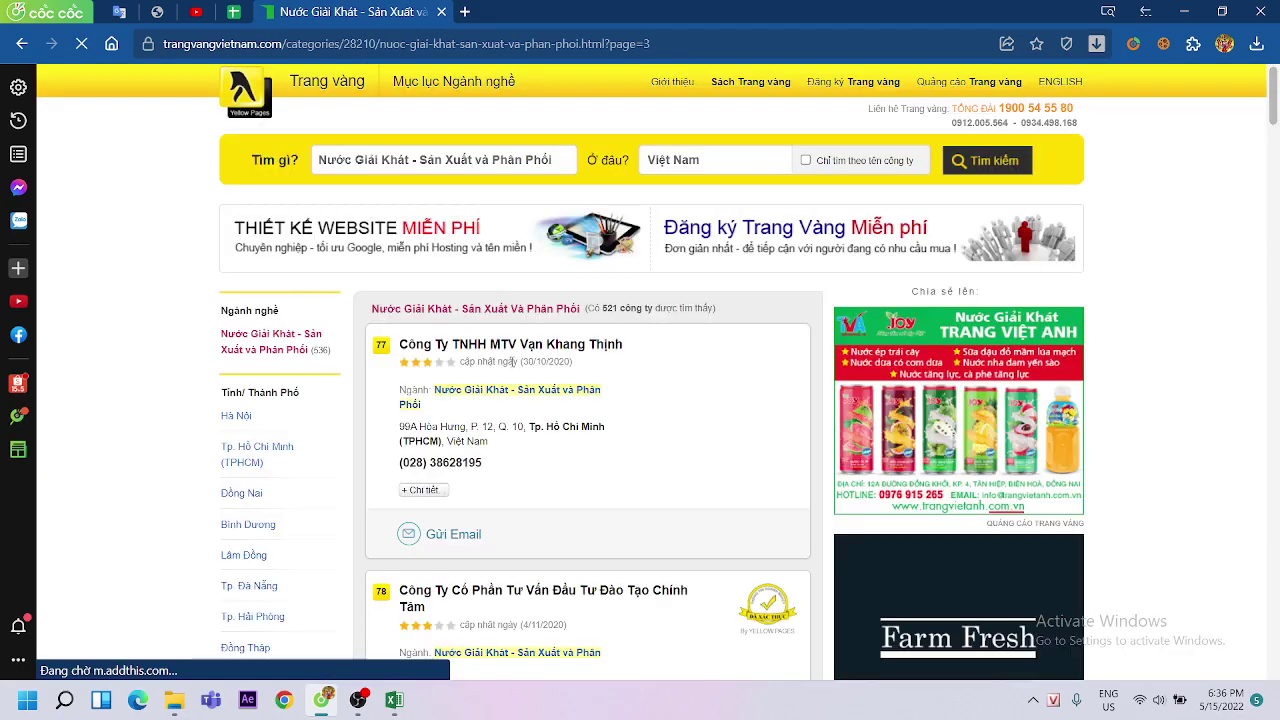
scroll(505, 375, down, 3)
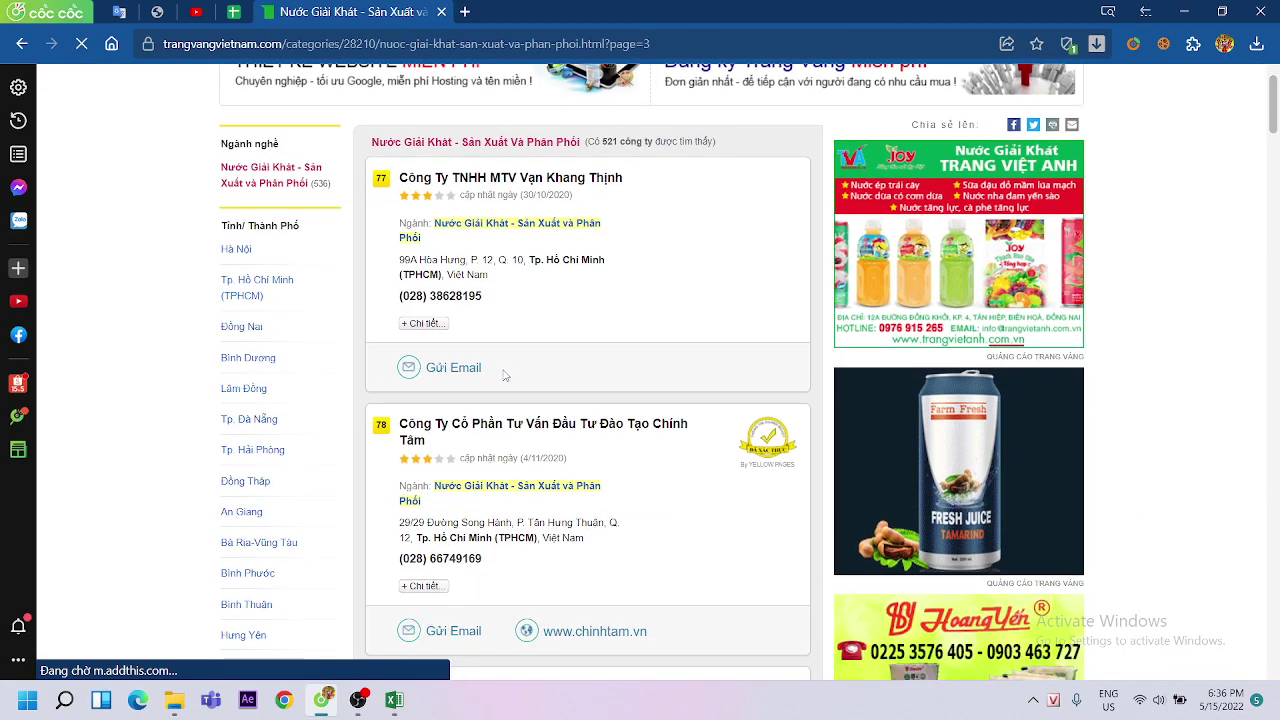
scroll(531, 350, down, 1)
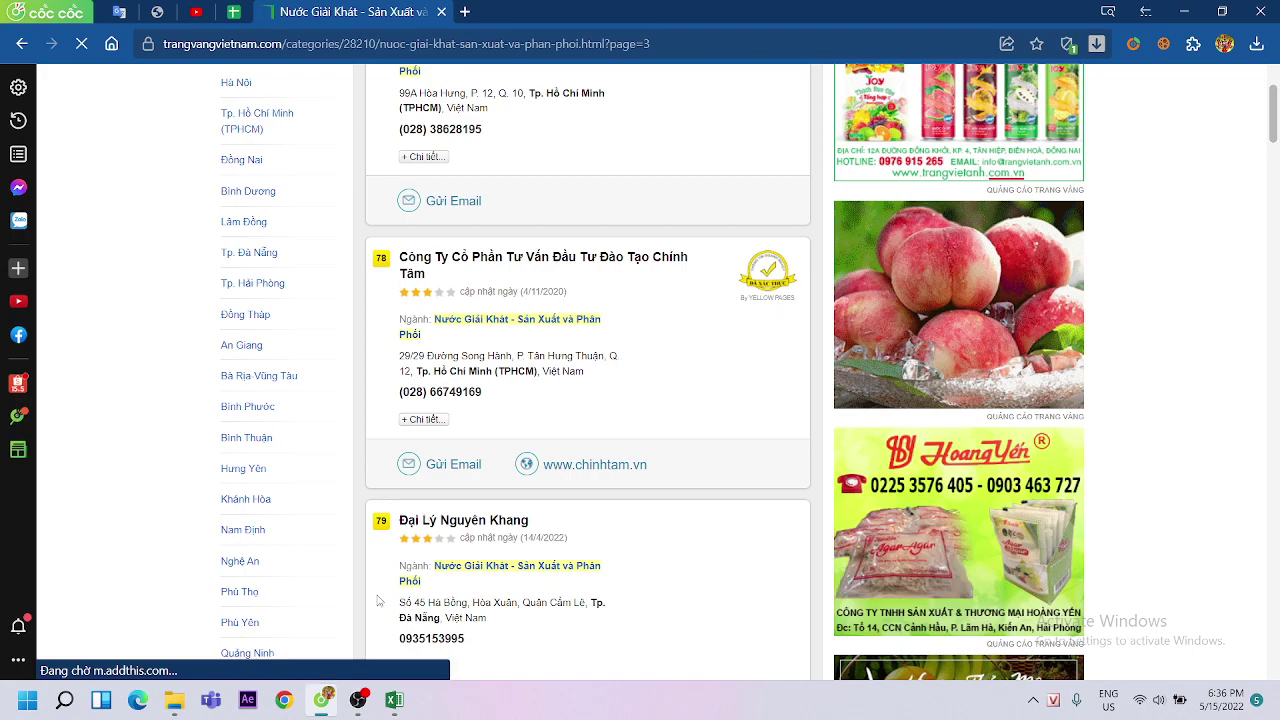
Scroll listing entries 78–83 and return to the workbook at row 81
click(394, 699)
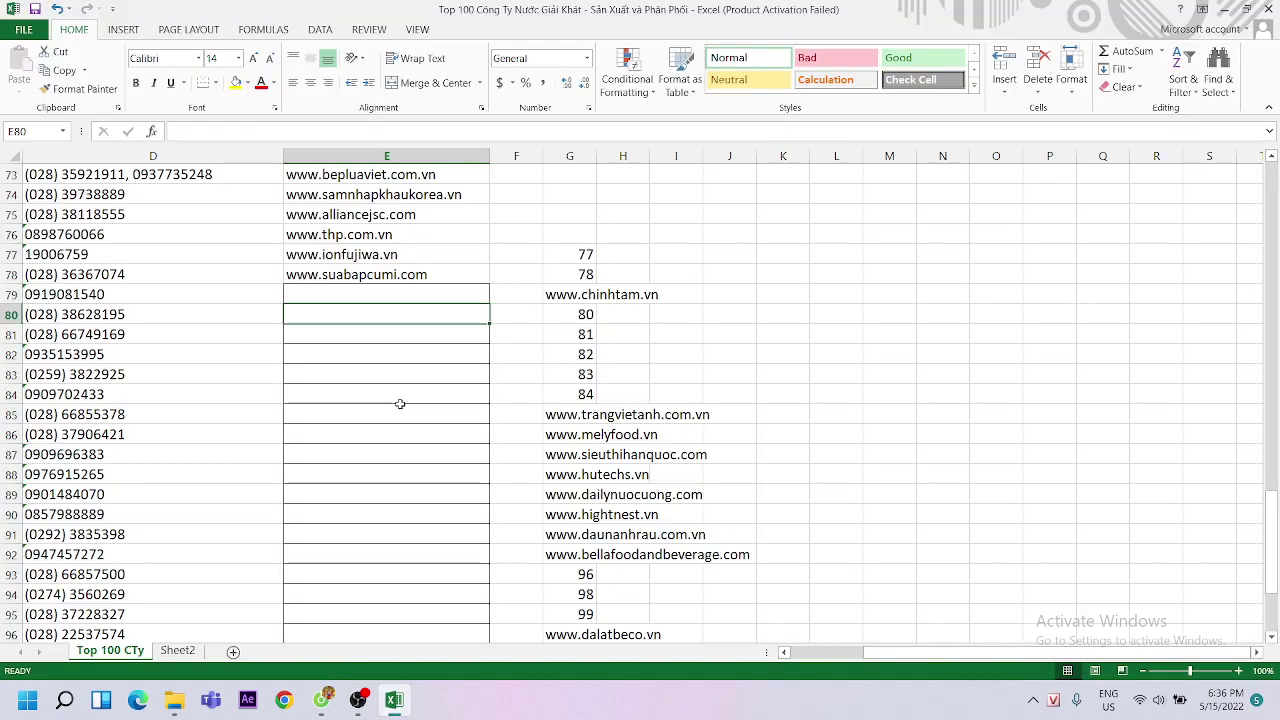
click(331, 340)
mouse_move(321, 699)
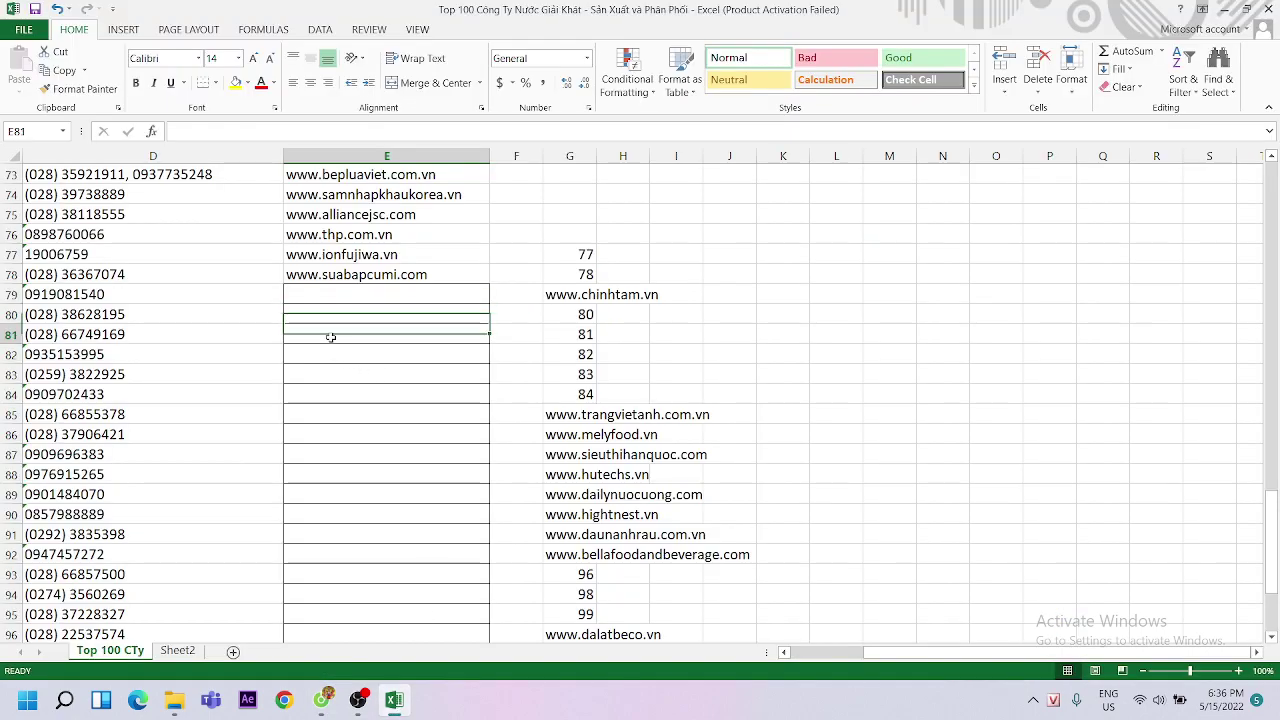
click(318, 713)
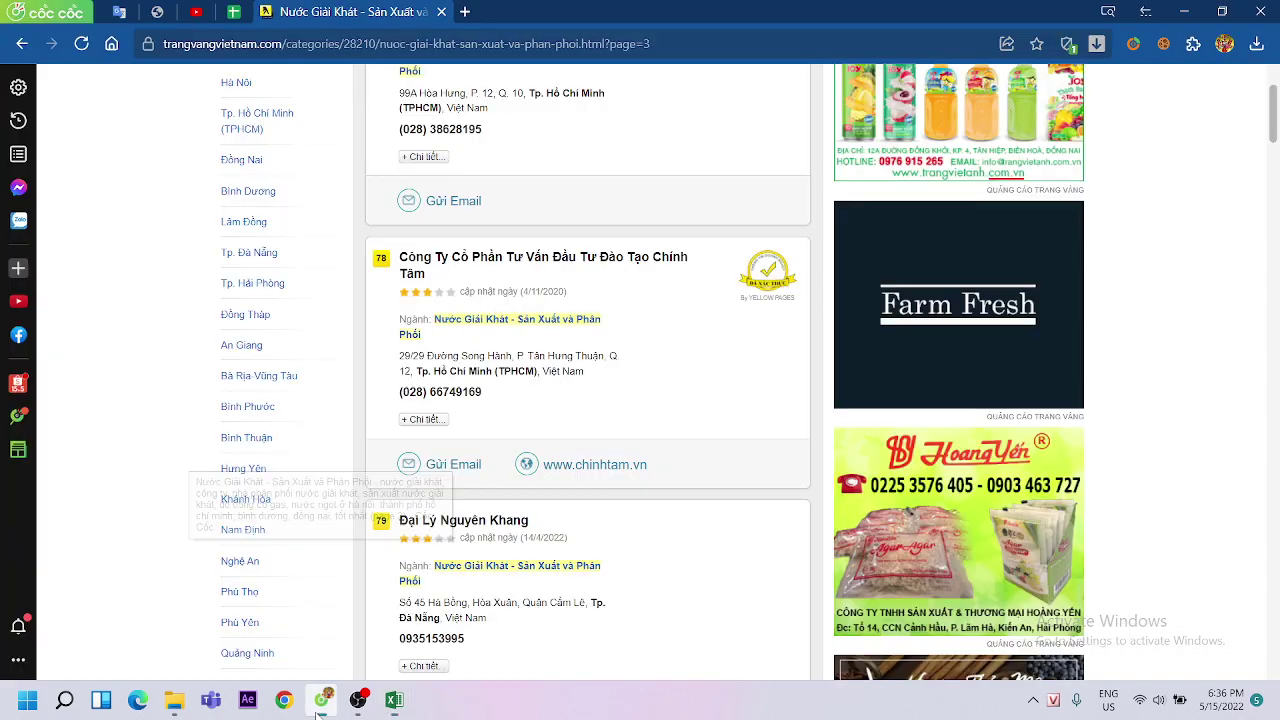
scroll(603, 466, down, 2)
scroll(605, 468, down, 1)
scroll(605, 468, down, 2)
scroll(605, 468, down, 1)
scroll(605, 468, down, 3)
scroll(604, 466, down, 2)
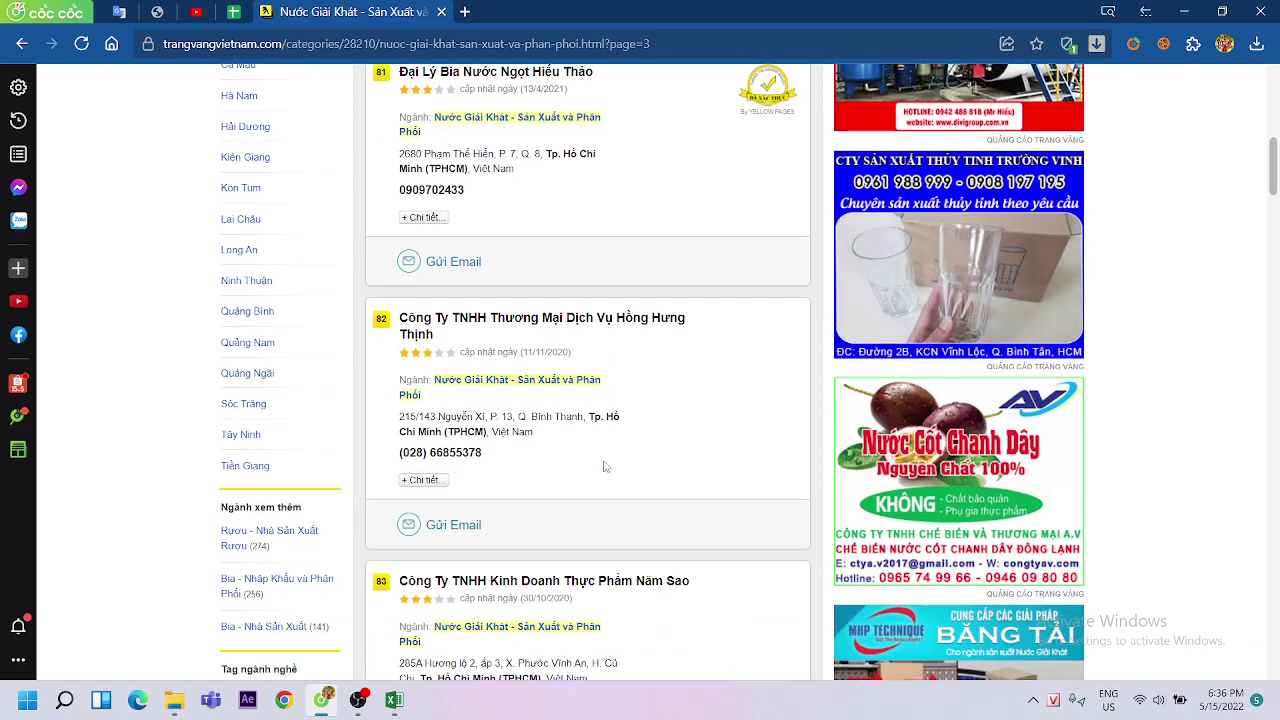
scroll(604, 466, down, 1)
click(394, 700)
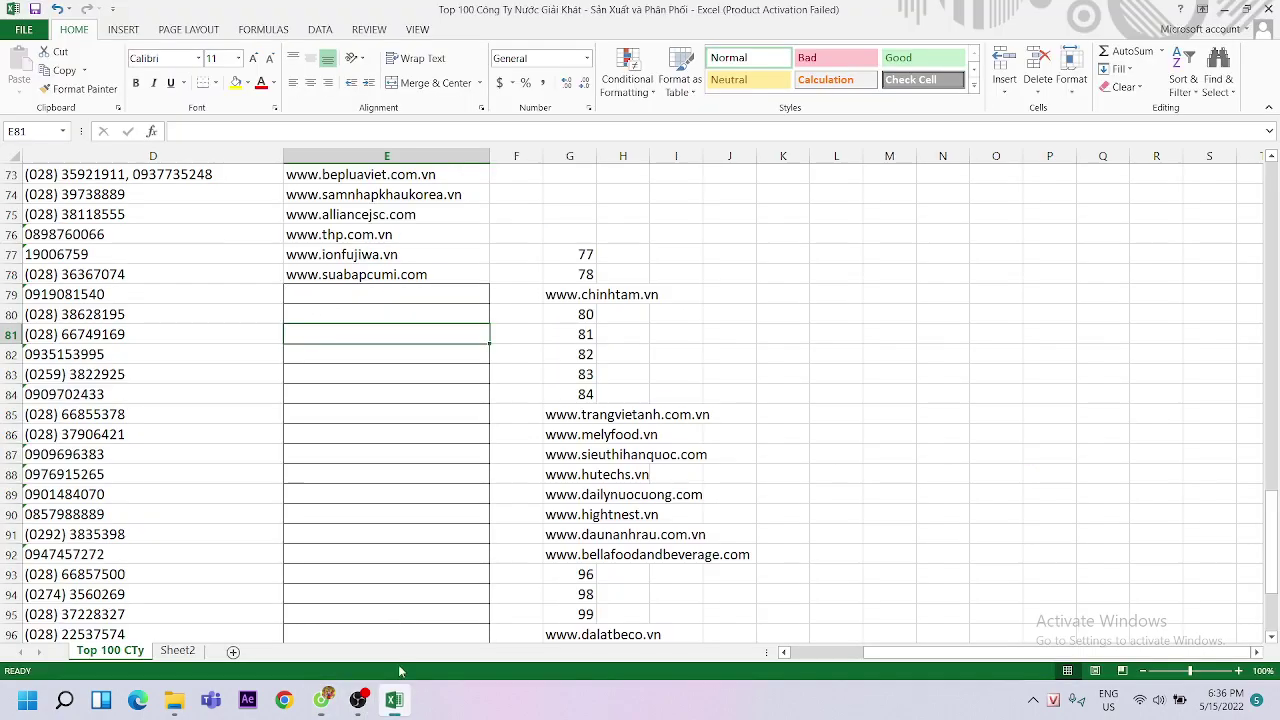
click(562, 300)
key(ctrl+c)
click(358, 316)
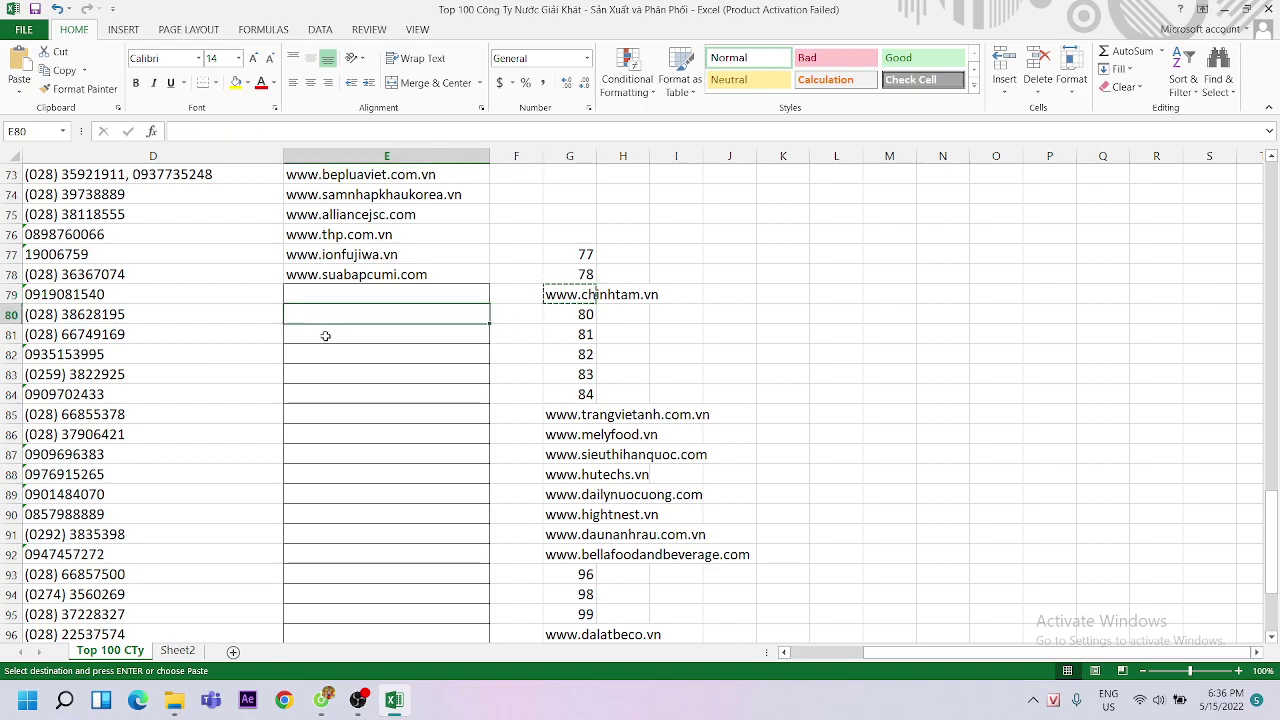
click(324, 340)
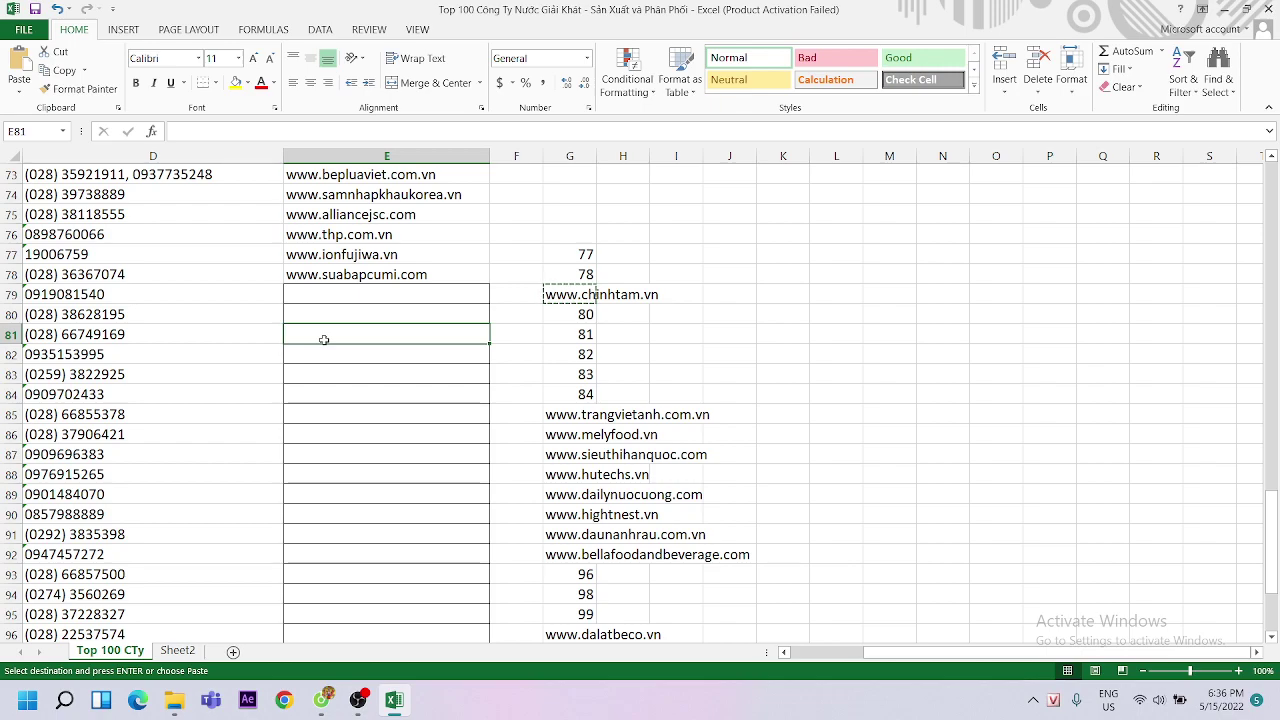
key(ctrl+v)
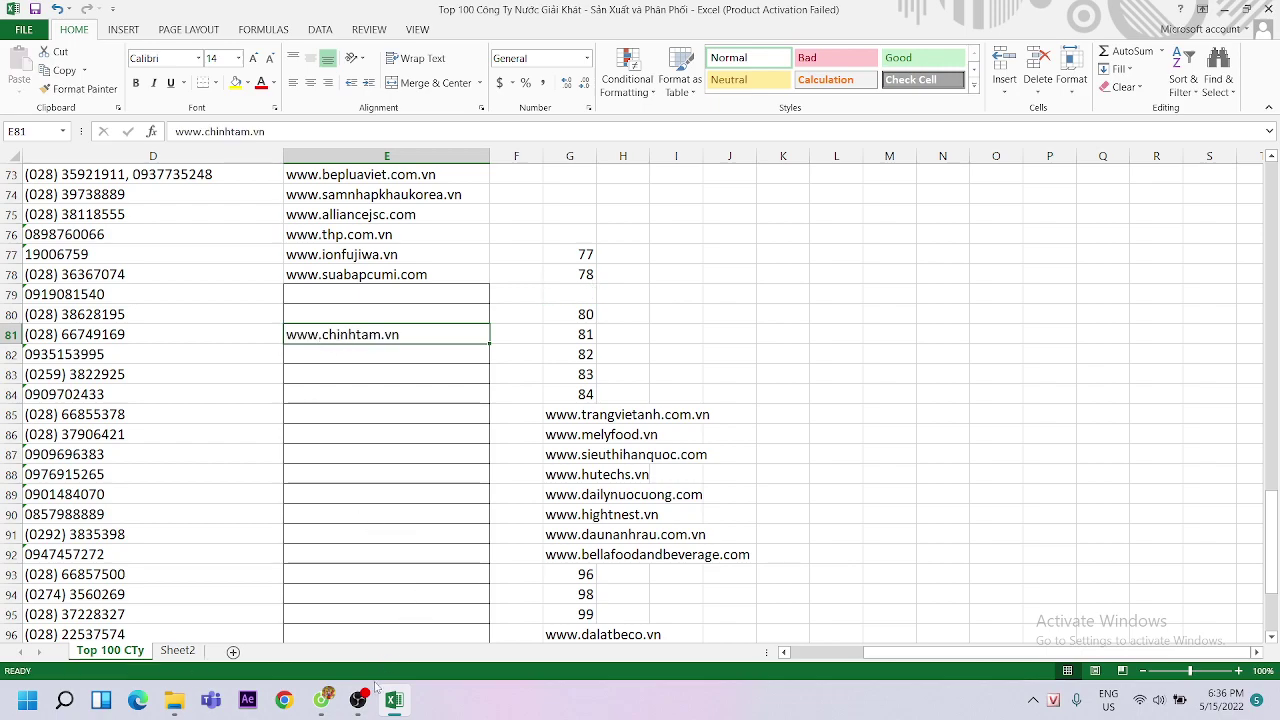
click(321, 699)
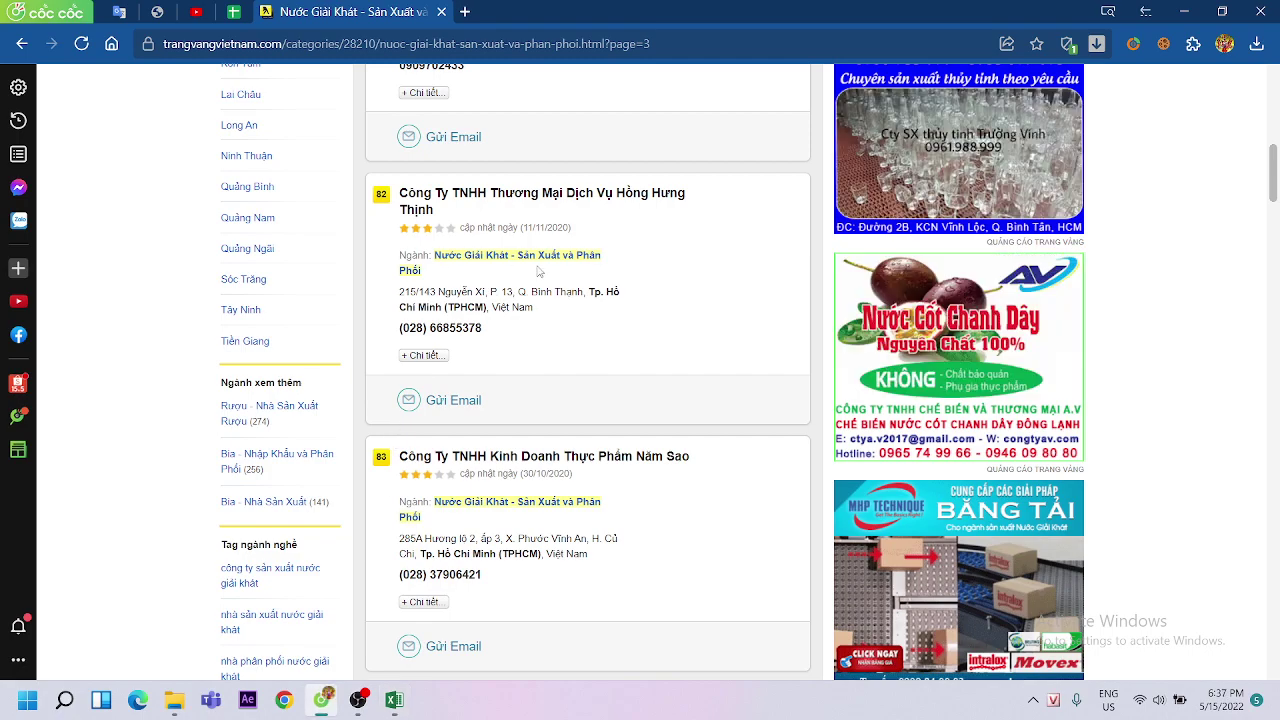
Scroll back up the listing and confirm which company number row 81 holds
scroll(559, 297, up, 1)
scroll(559, 297, up, 3)
scroll(559, 297, up, 3)
scroll(559, 297, up, 3)
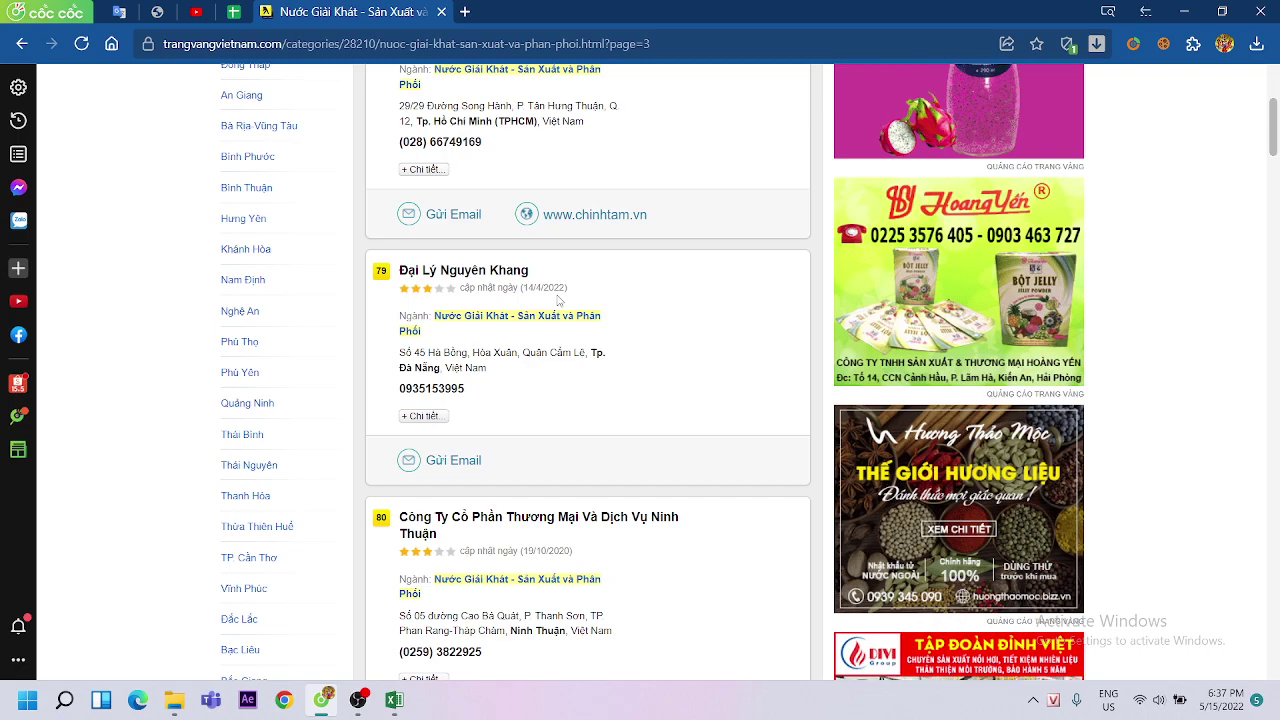
scroll(559, 300, up, 2)
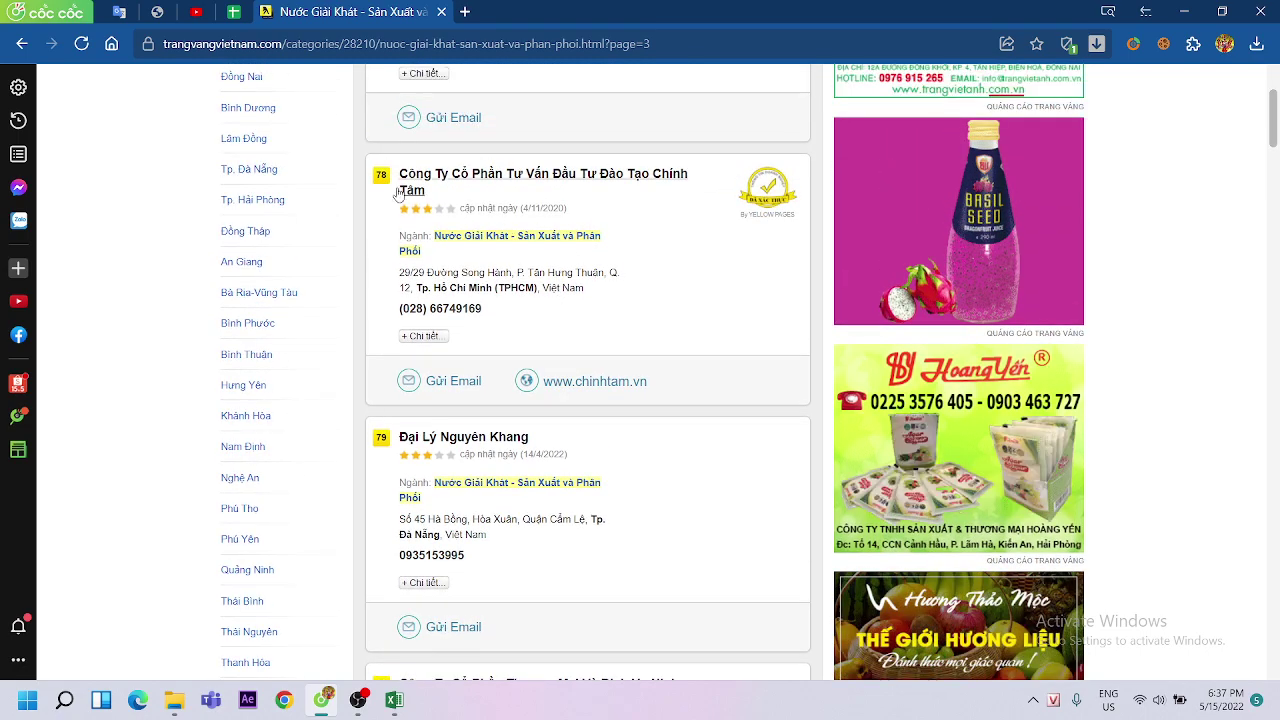
click(394, 700)
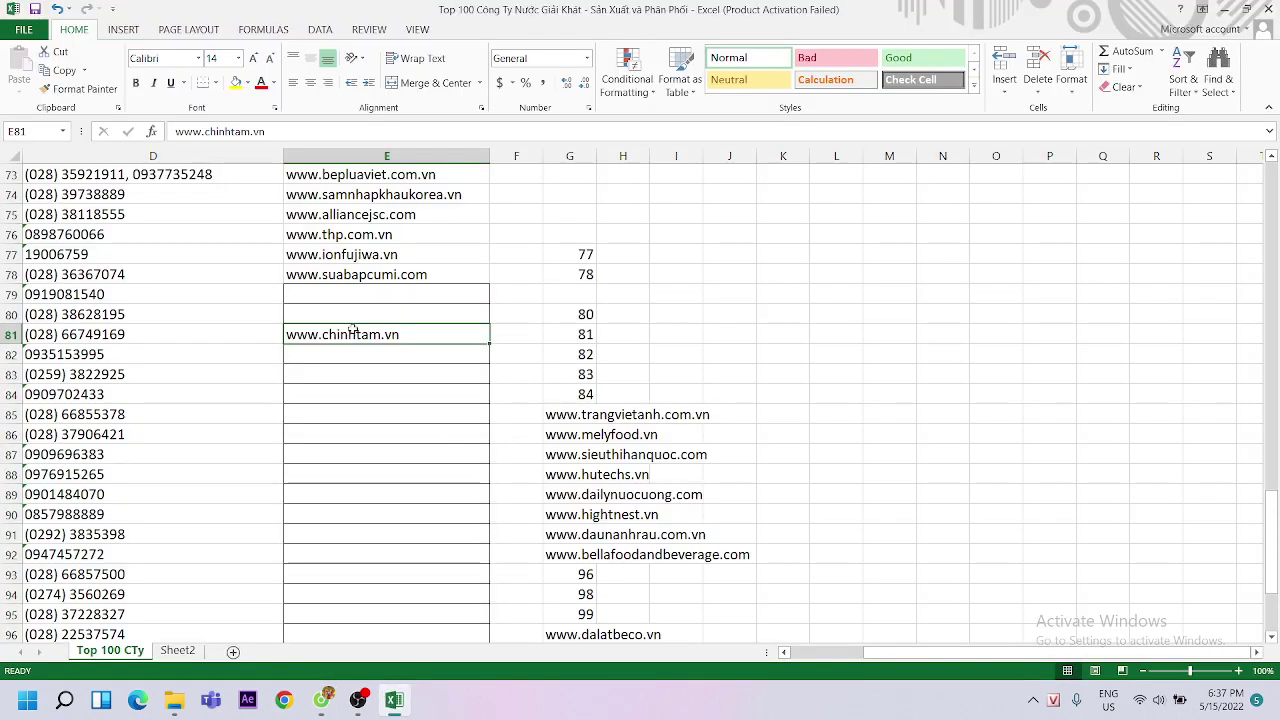
key(Left)
key(Left)
key(Left)
key(Left)
key(Left)
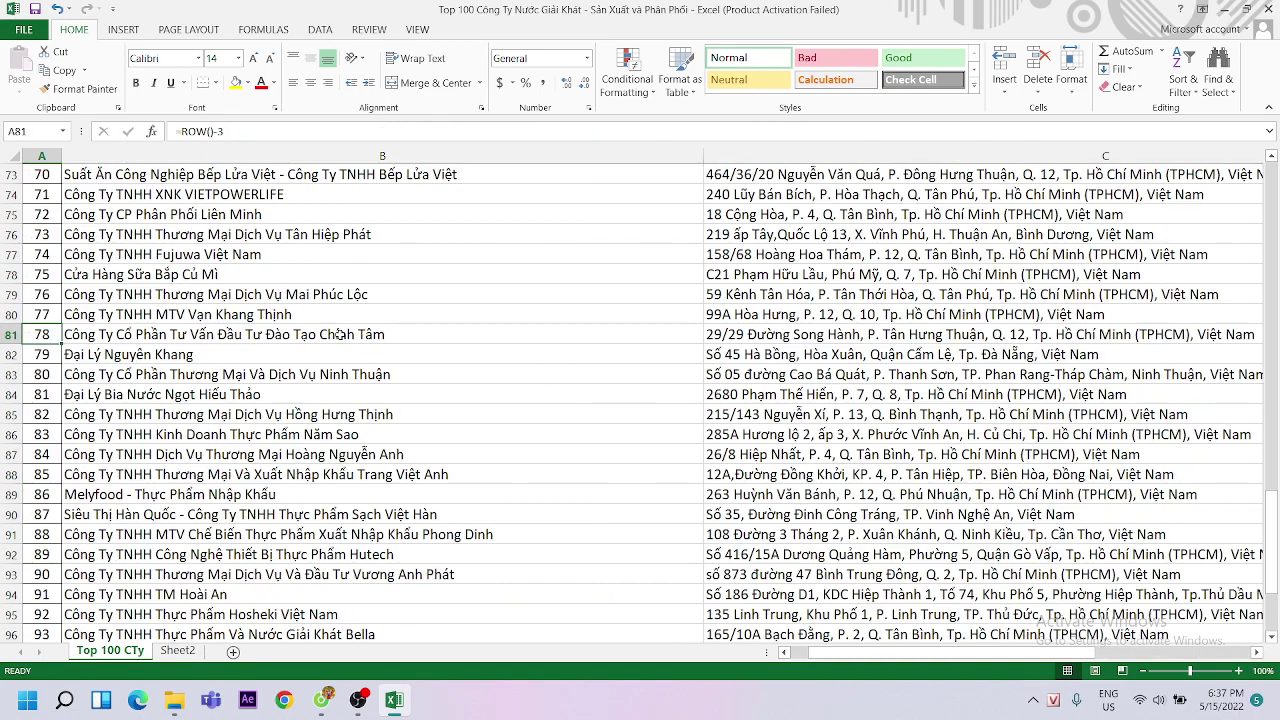
key(Right)
key(Right)
key(Right)
key(Right)
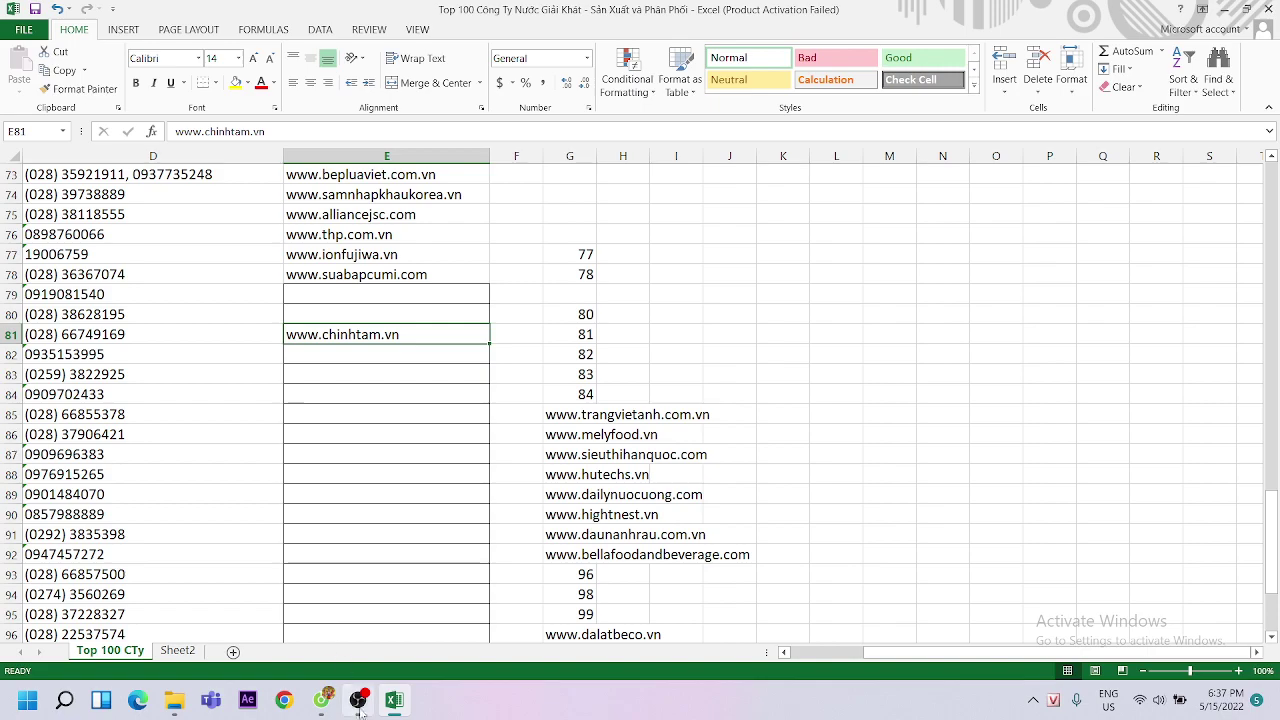
Scroll further down the listing and locate the spreadsheet row for company 84
click(358, 700)
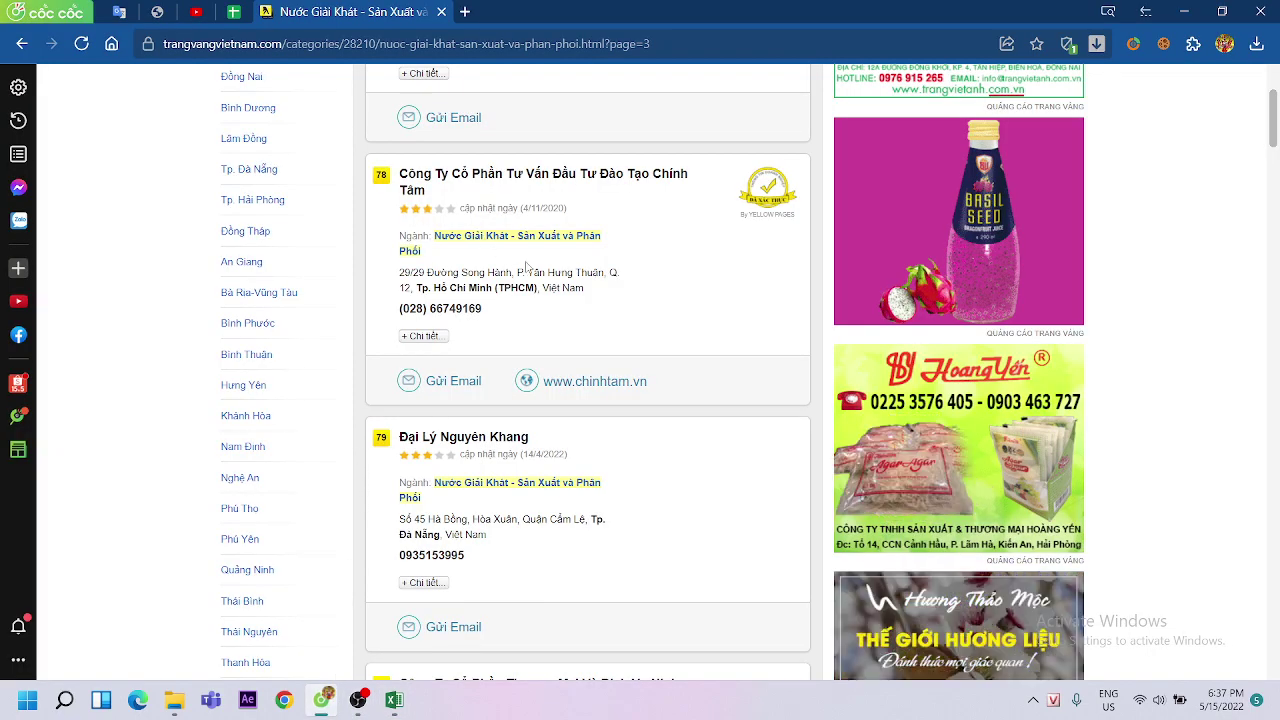
scroll(526, 266, down, 3)
scroll(557, 355, down, 2)
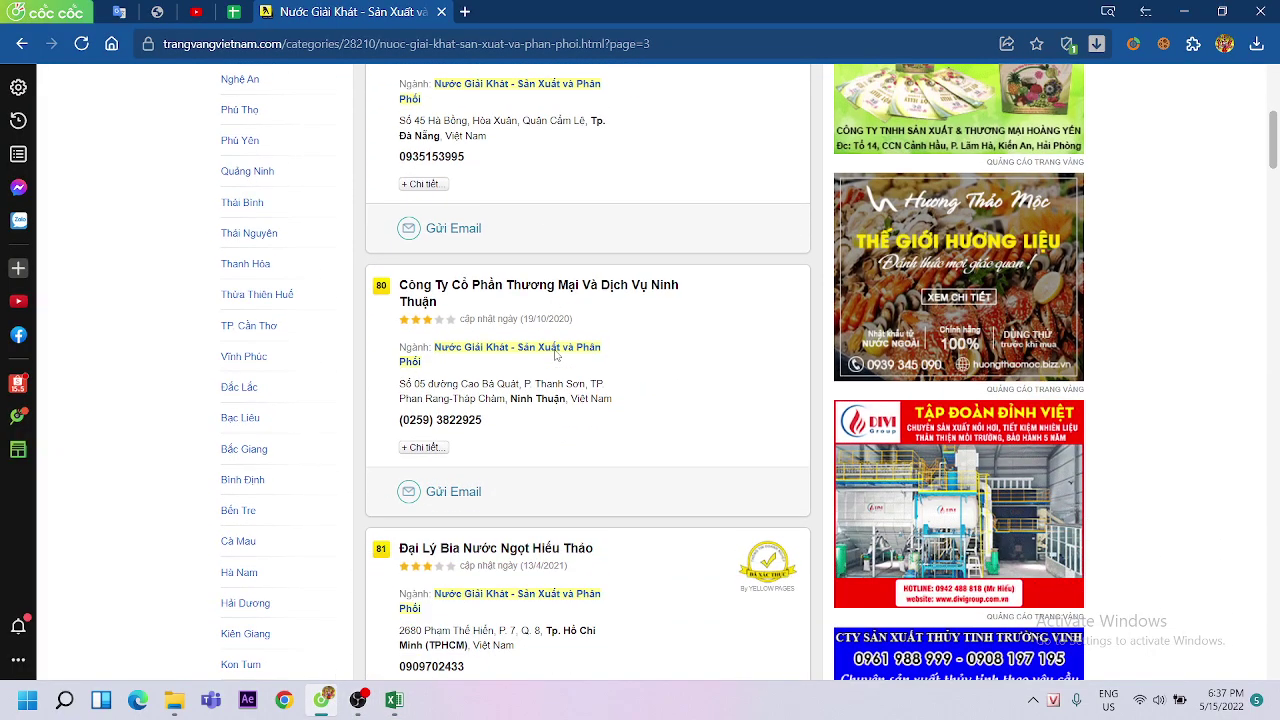
scroll(557, 355, down, 5)
scroll(557, 355, down, 4)
scroll(557, 355, down, 3)
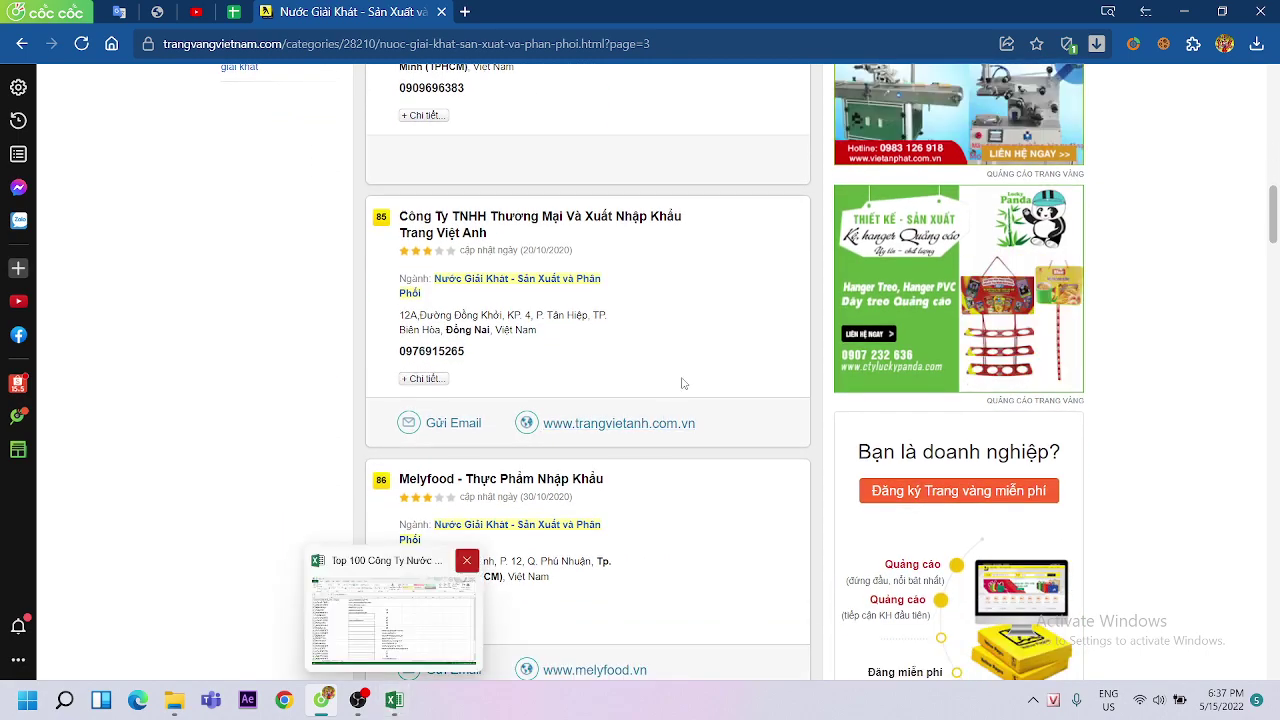
scroll(663, 349, down, 2)
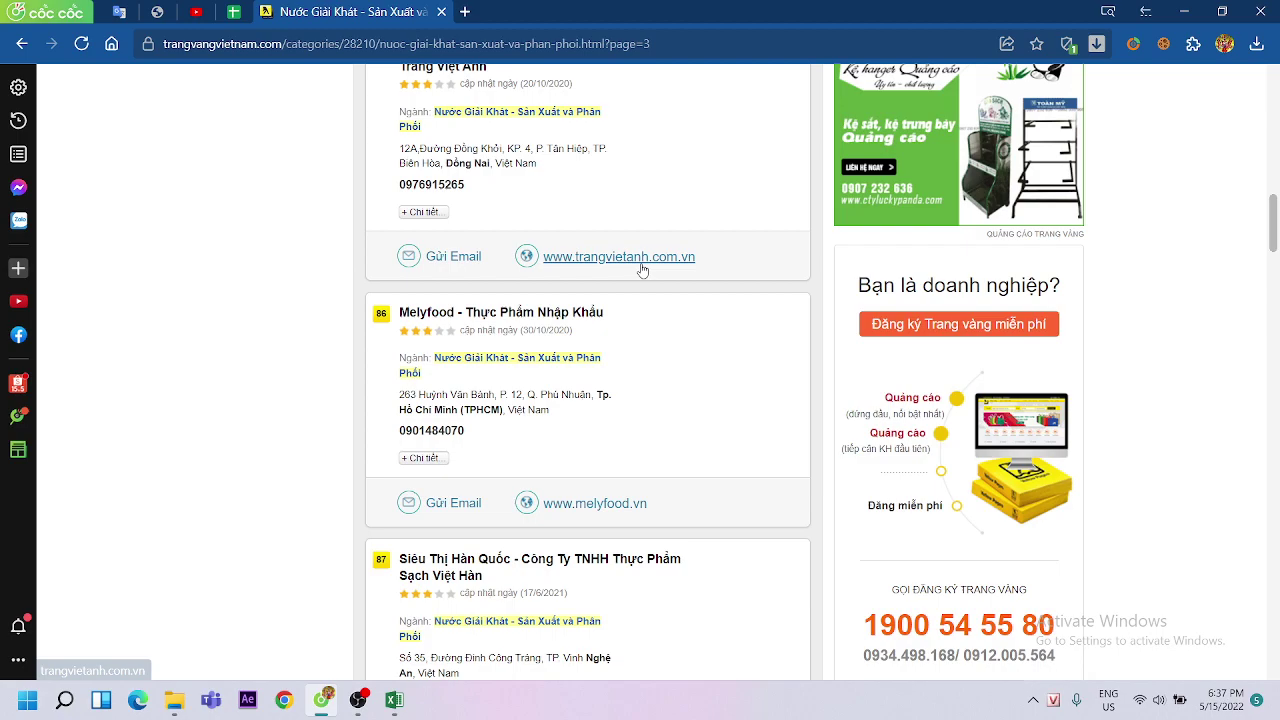
scroll(645, 269, down, 2)
scroll(645, 269, down, 2)
scroll(645, 269, down, 1)
scroll(645, 269, up, 1)
click(394, 699)
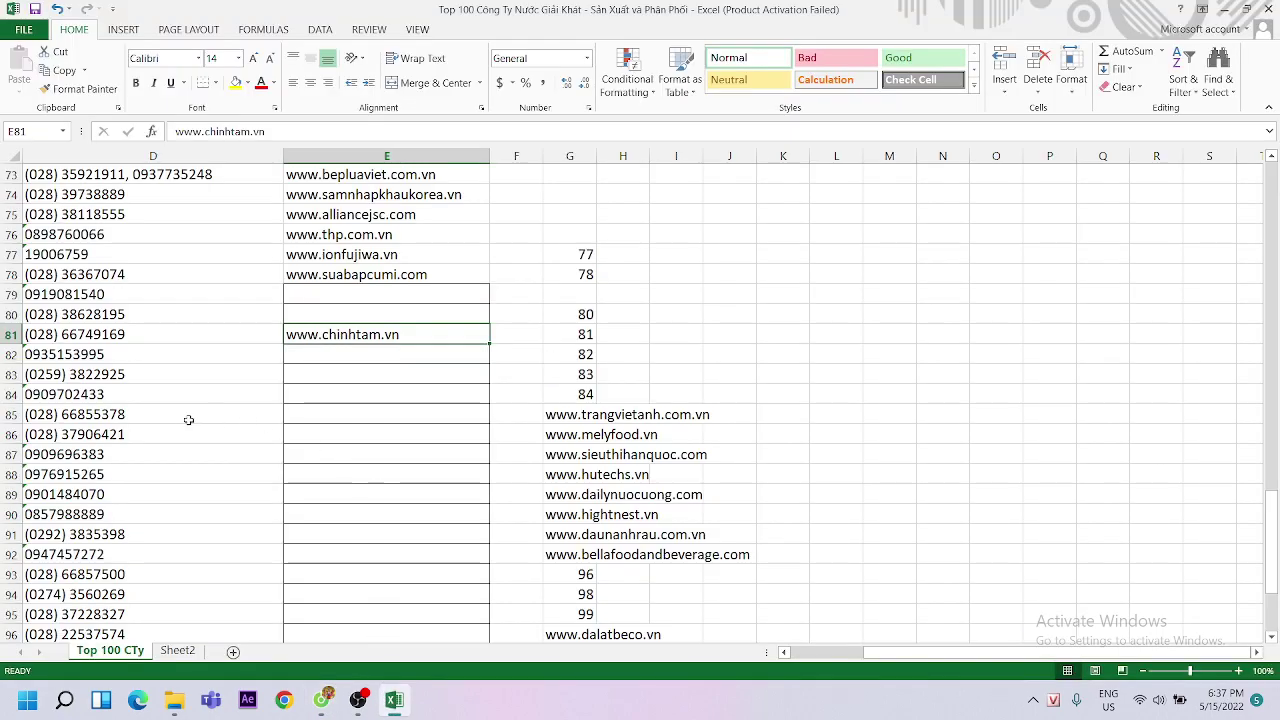
key(Left)
key(Left)
key(Left)
key(Left)
key(Down)
key(Down)
key(Down)
key(Down)
key(Down)
key(Down)
key(Down)
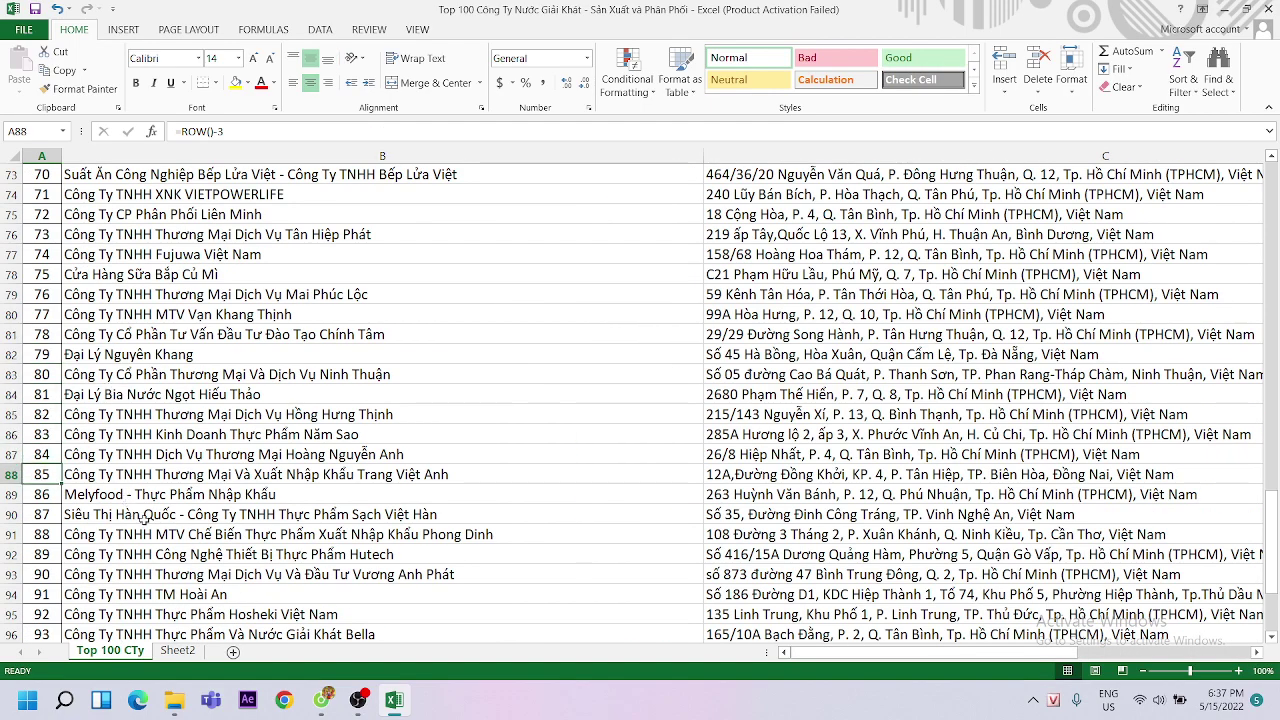
Recheck nearby listing entries up to 89 before returning to the workbook
click(321, 699)
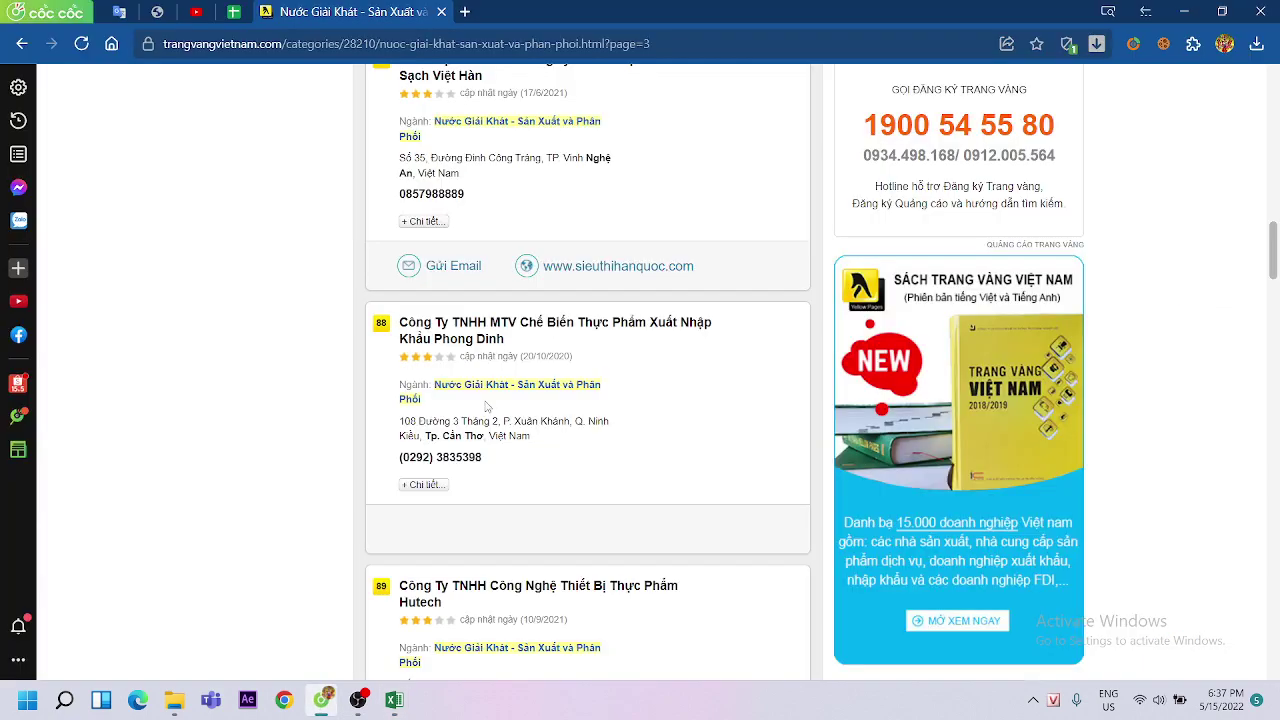
scroll(487, 403, up, 3)
scroll(487, 403, up, 3)
scroll(489, 349, up, 2)
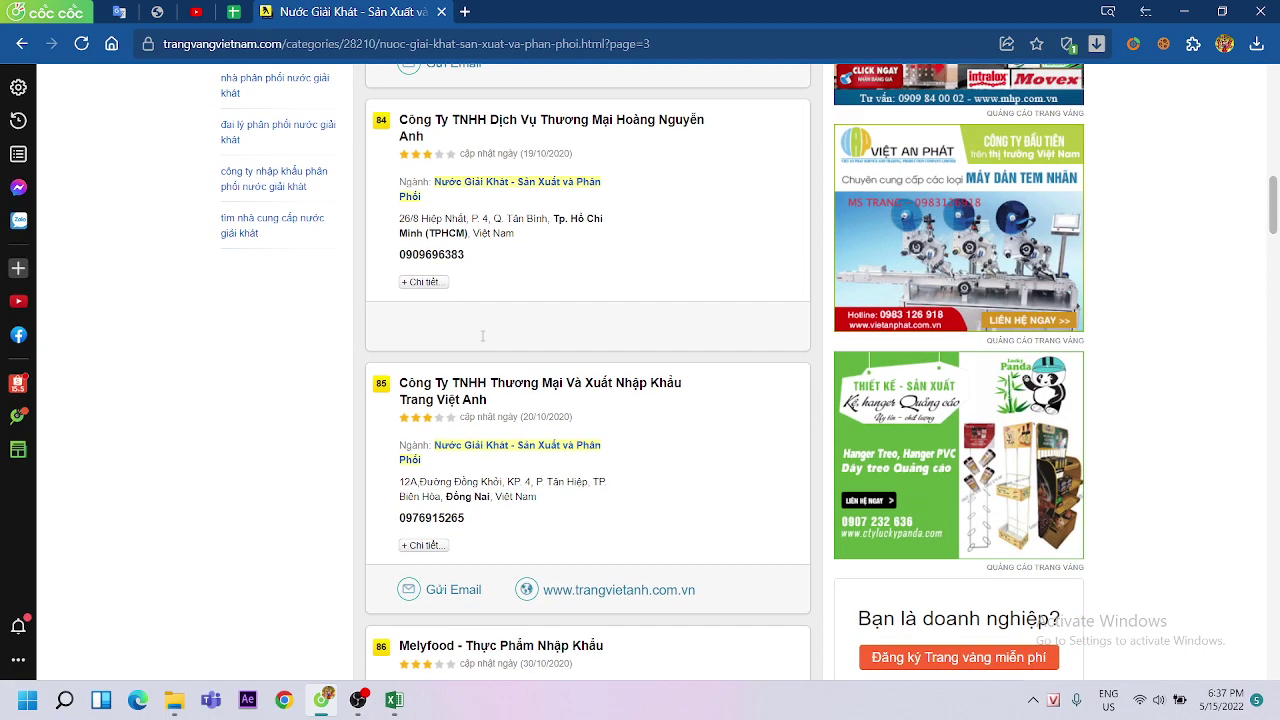
scroll(482, 341, down, 1)
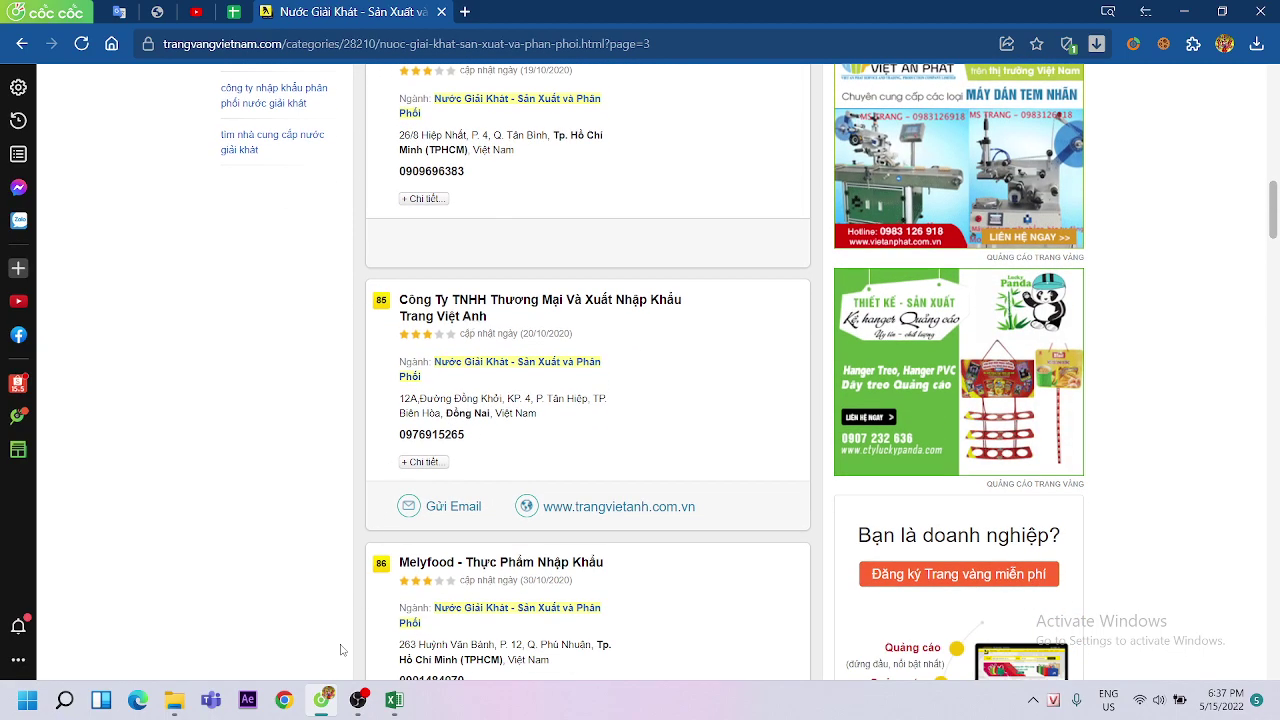
click(392, 701)
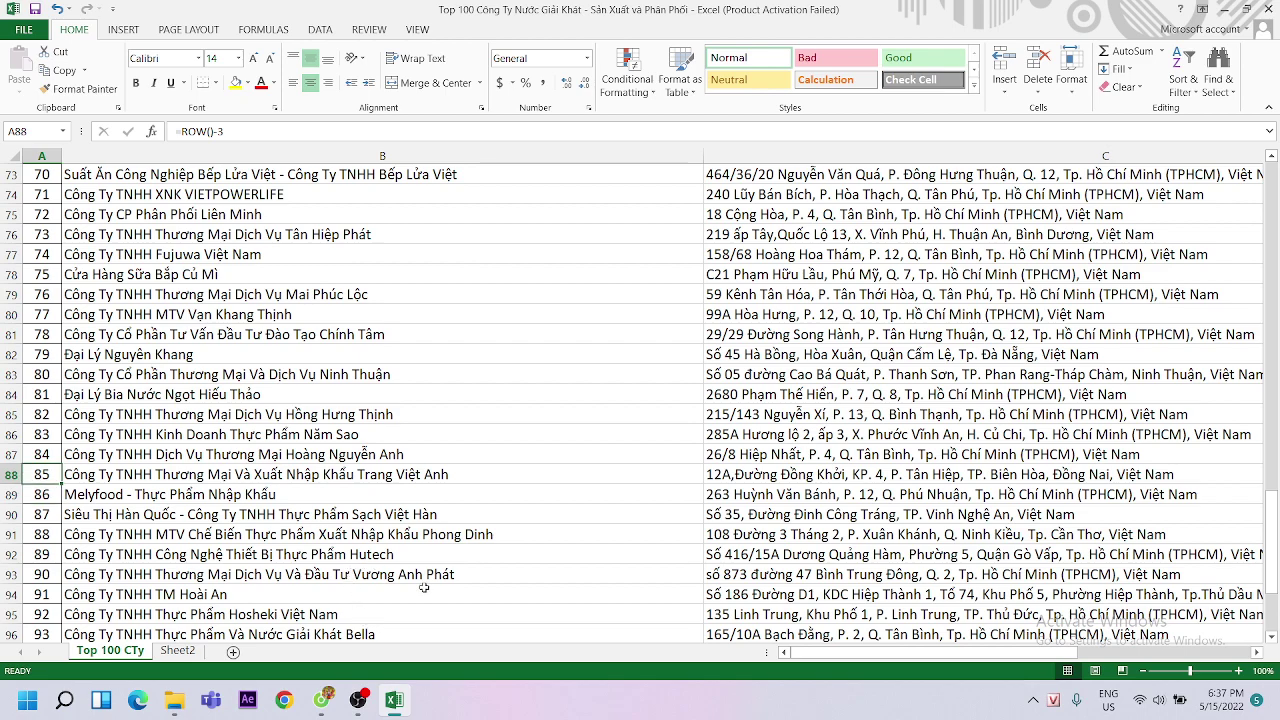
Copy the three websites in G85:G87
key(Right)
key(Right)
key(Right)
key(Right)
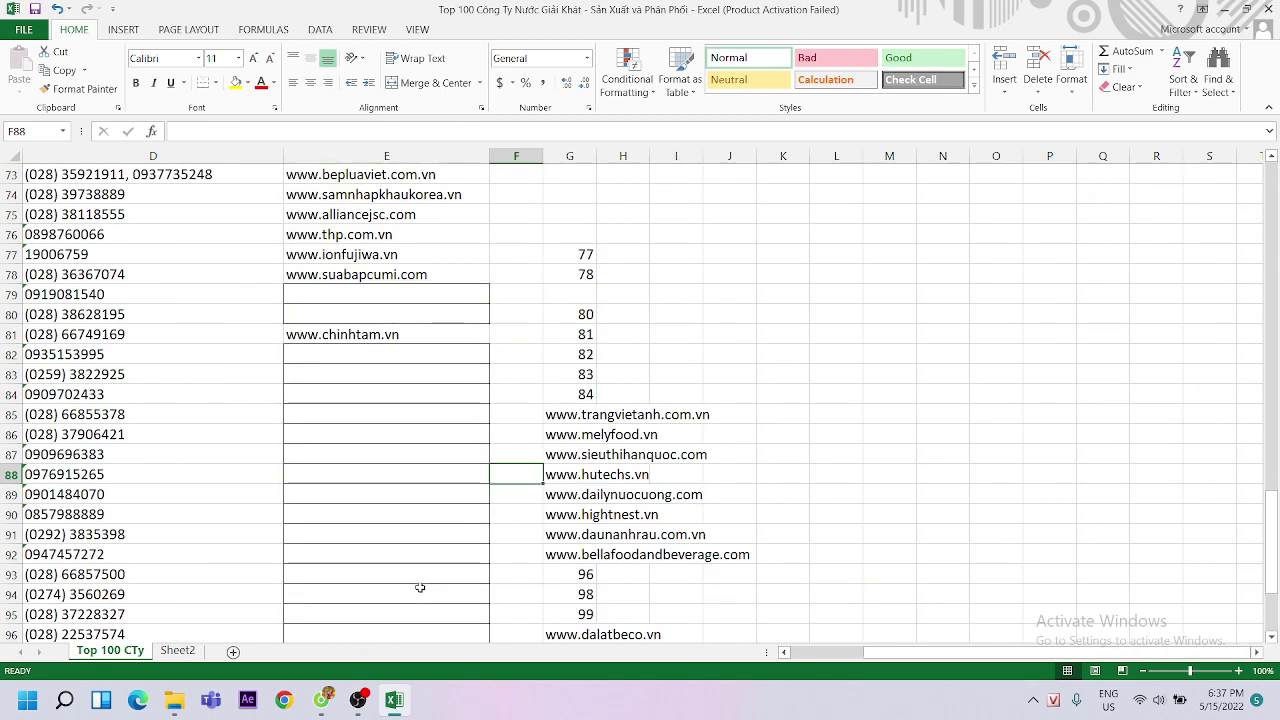
key(Left)
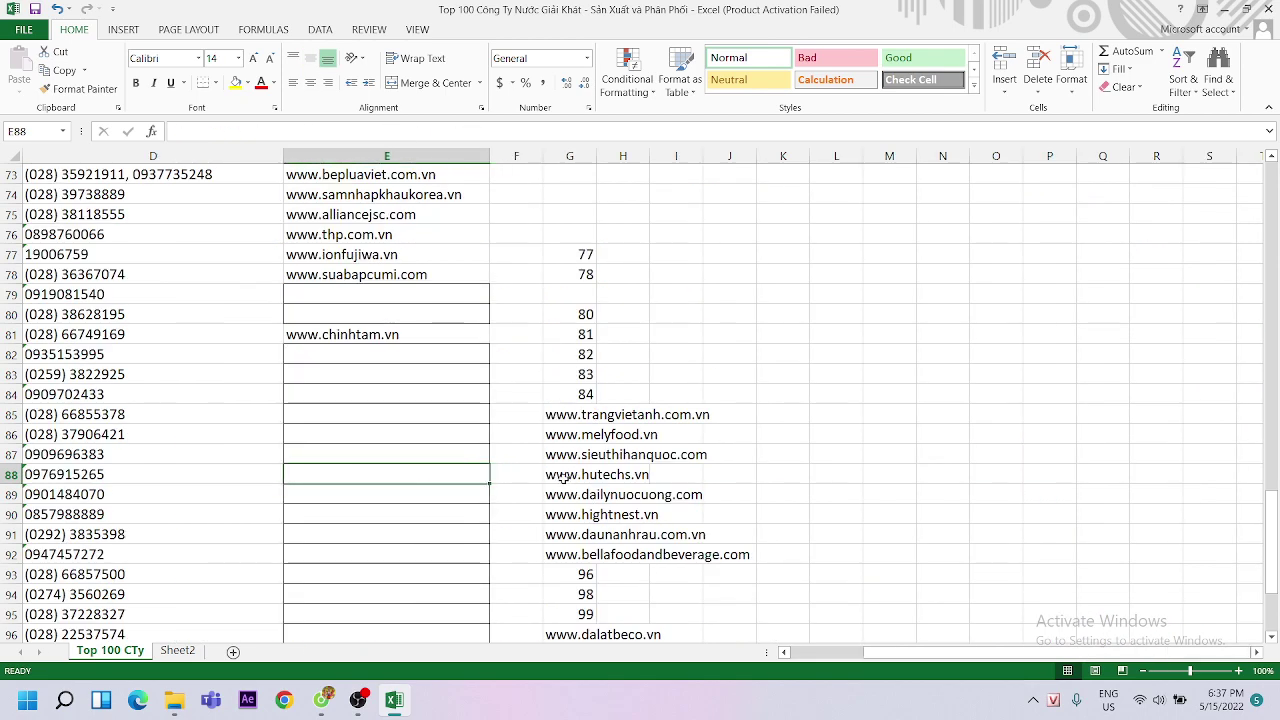
drag(572, 474, 570, 522)
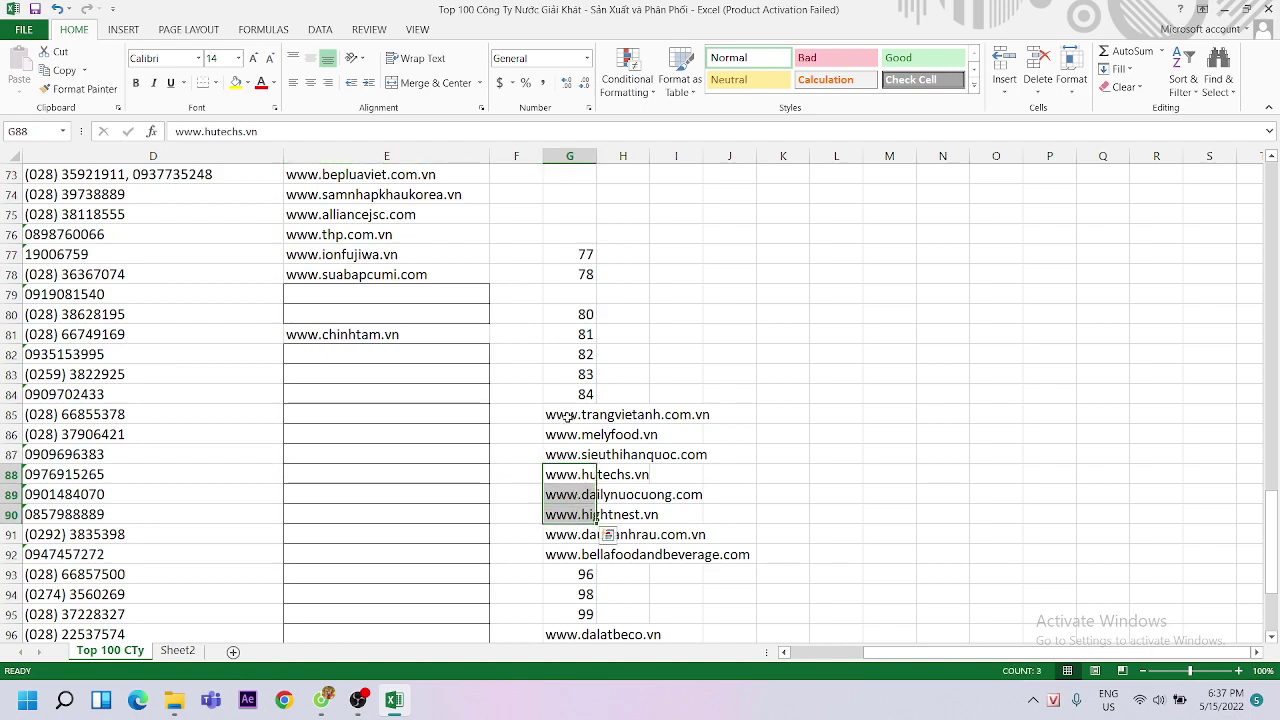
drag(567, 416, 568, 453)
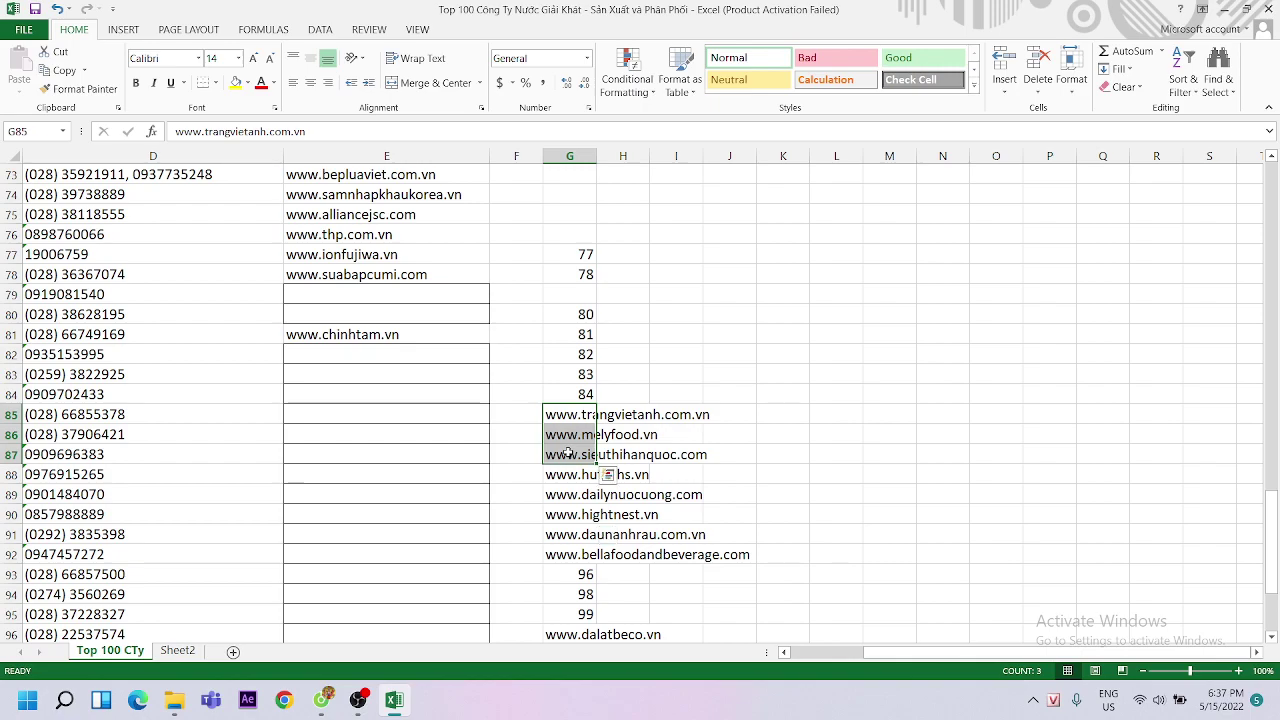
key(ctrl+c)
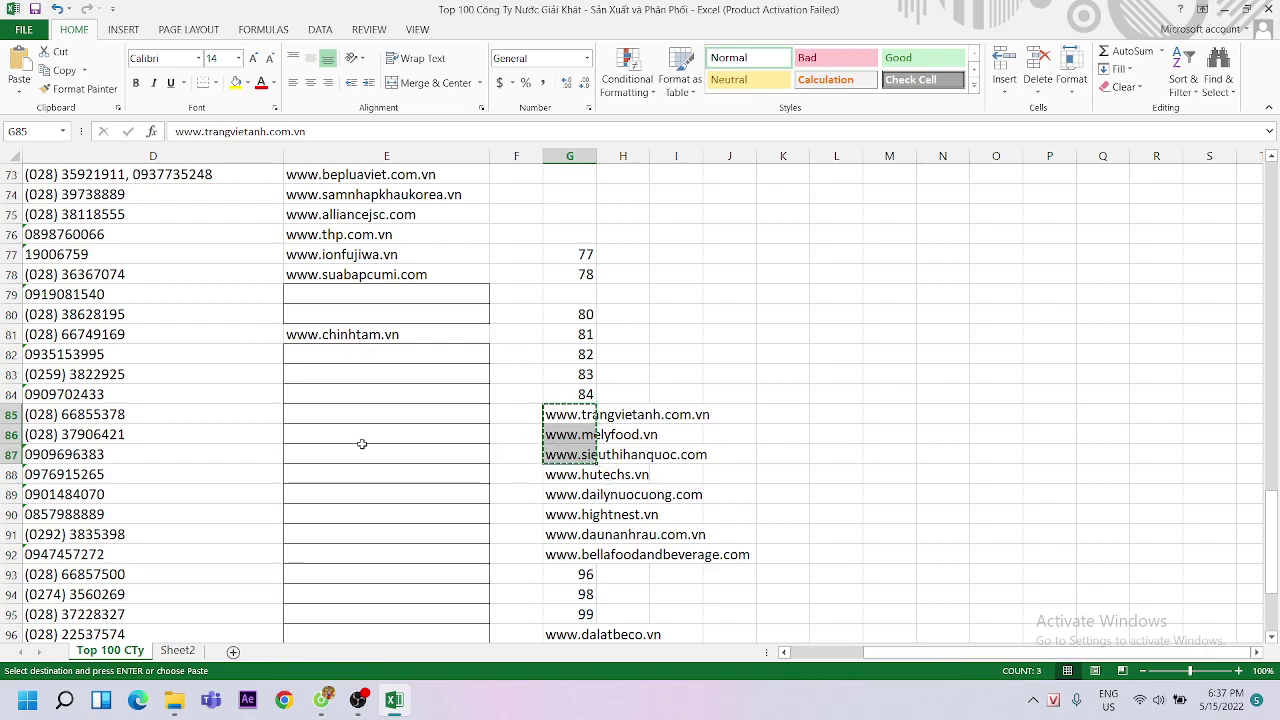
key(ctrl+Left)
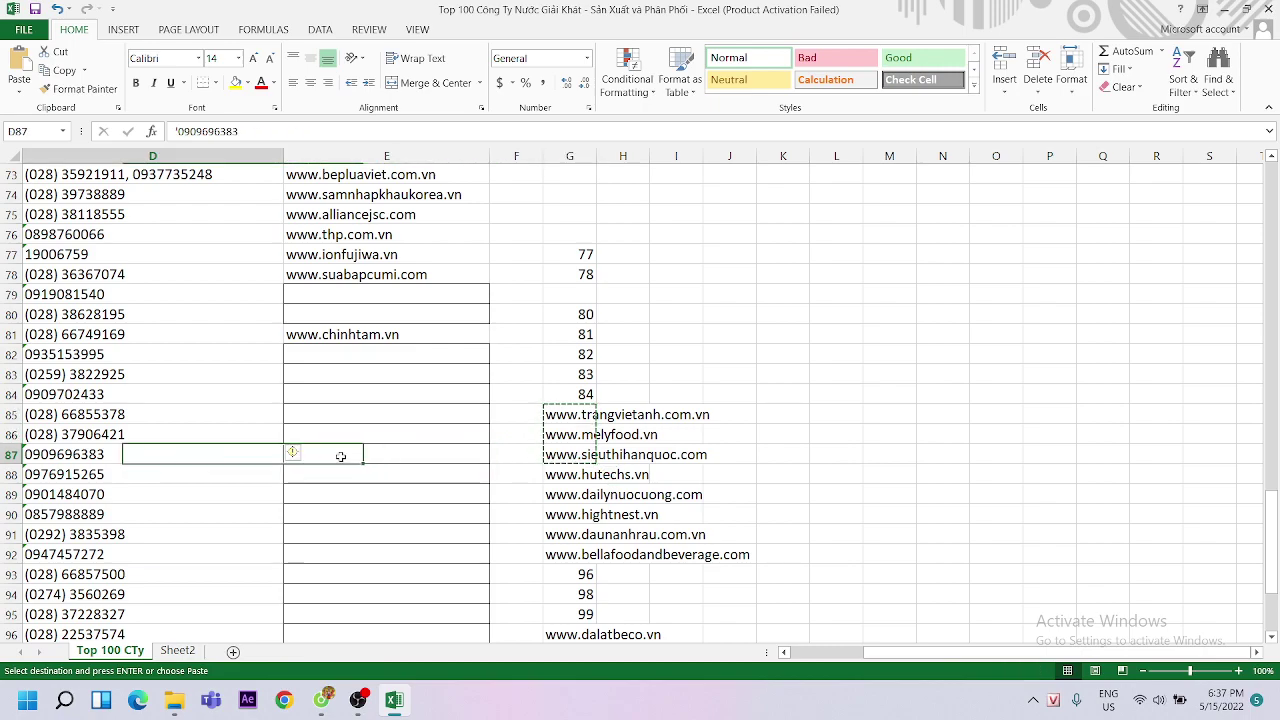
key(ctrl+Left)
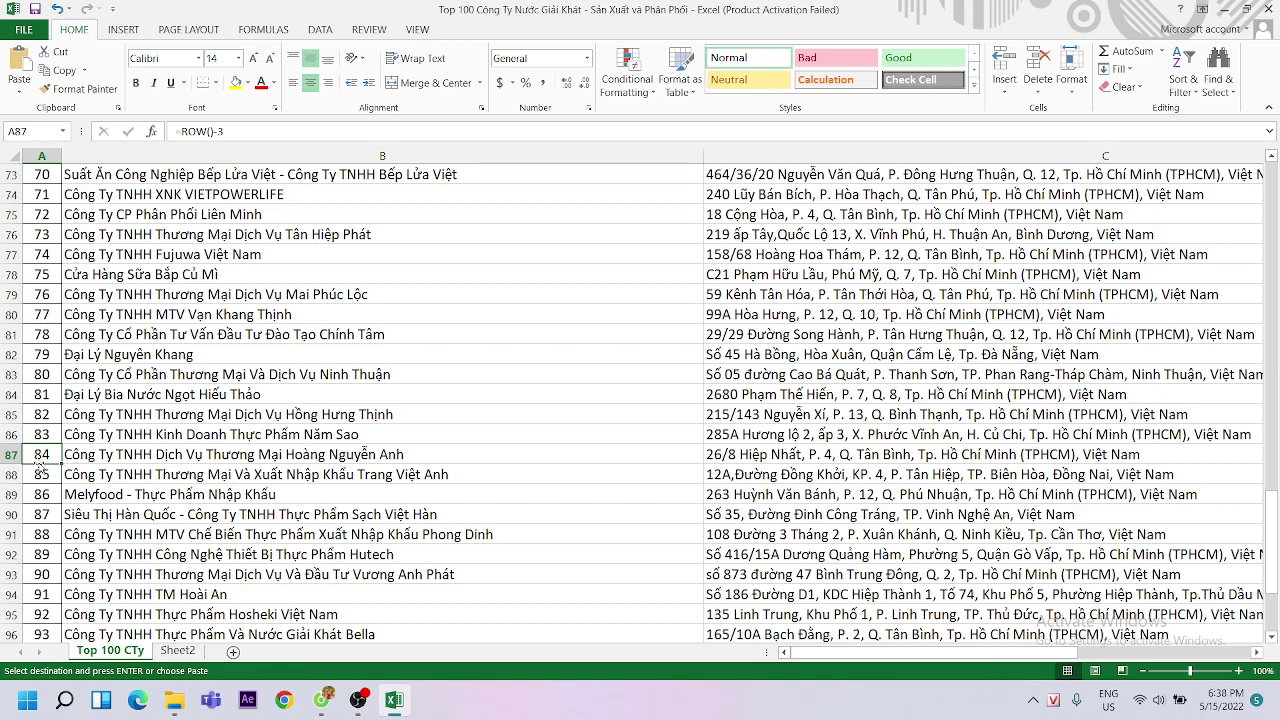
click(45, 476)
key(Right)
key(Right)
key(Right)
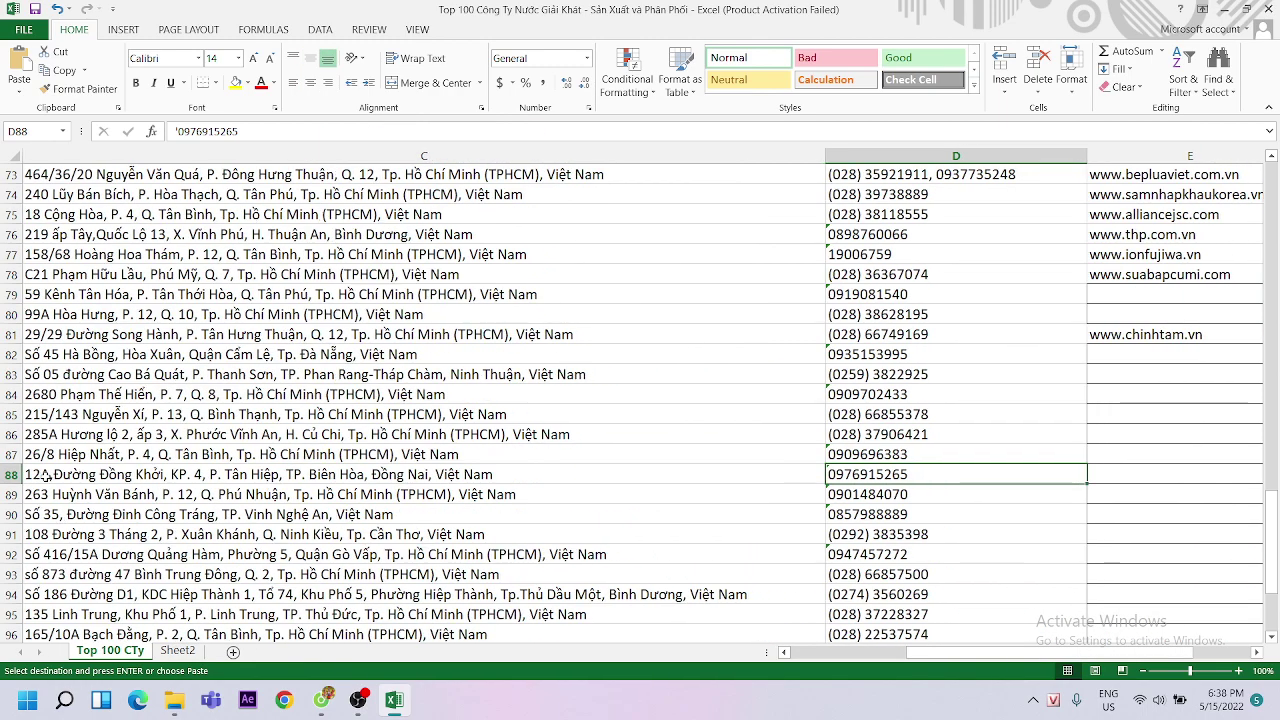
key(Right)
key(Right)
key(Left)
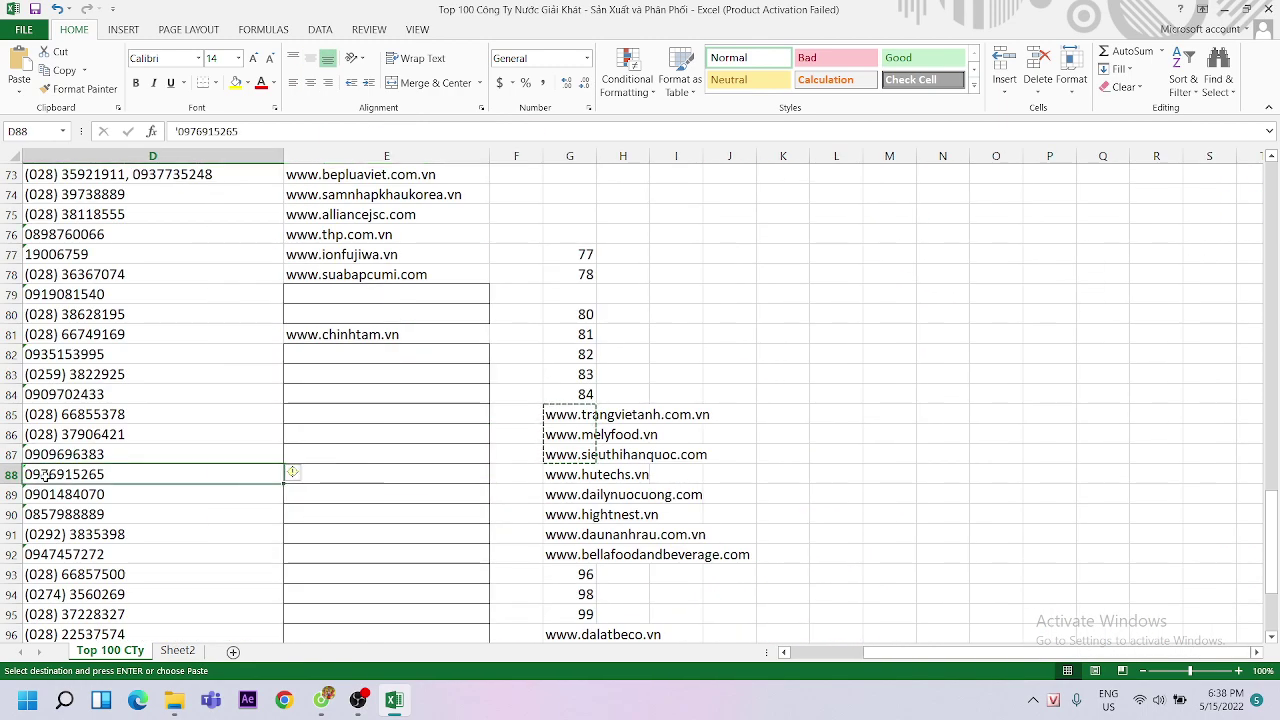
key(Right)
key(ctrl+v)
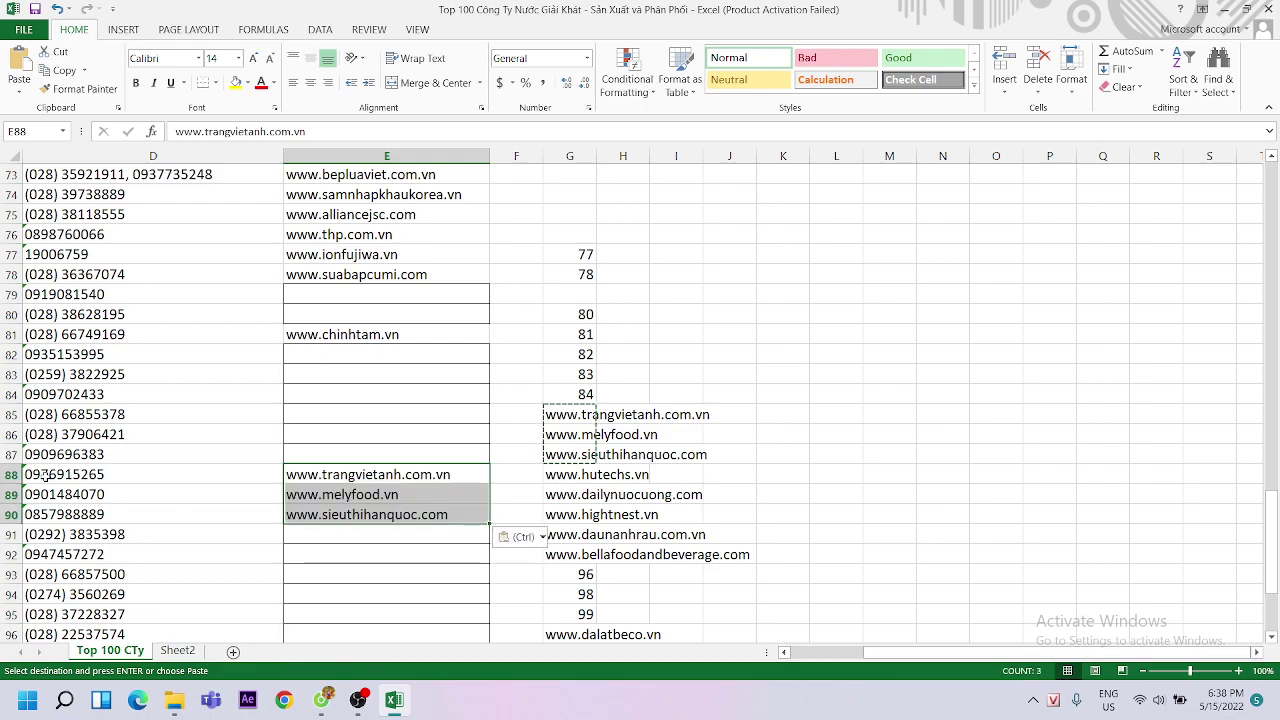
Clear the leftover helper entries in G77:G87
drag(574, 260, 567, 456)
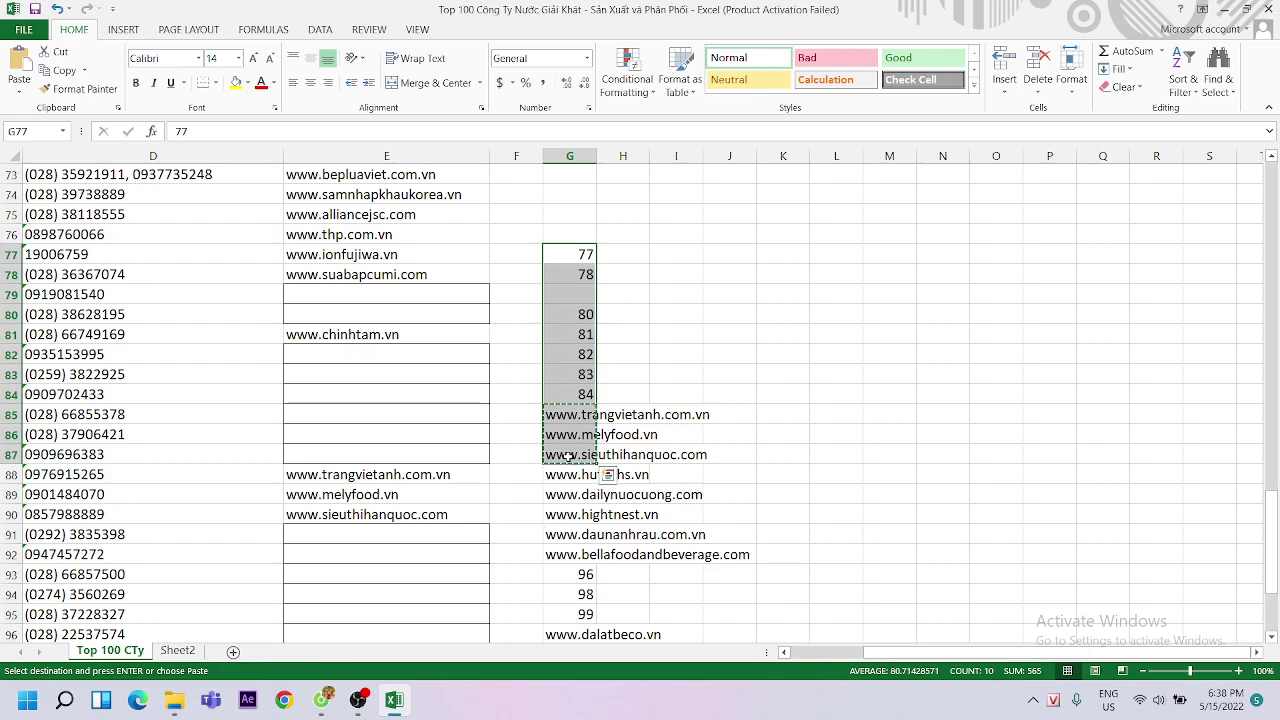
key(Delete)
click(622, 414)
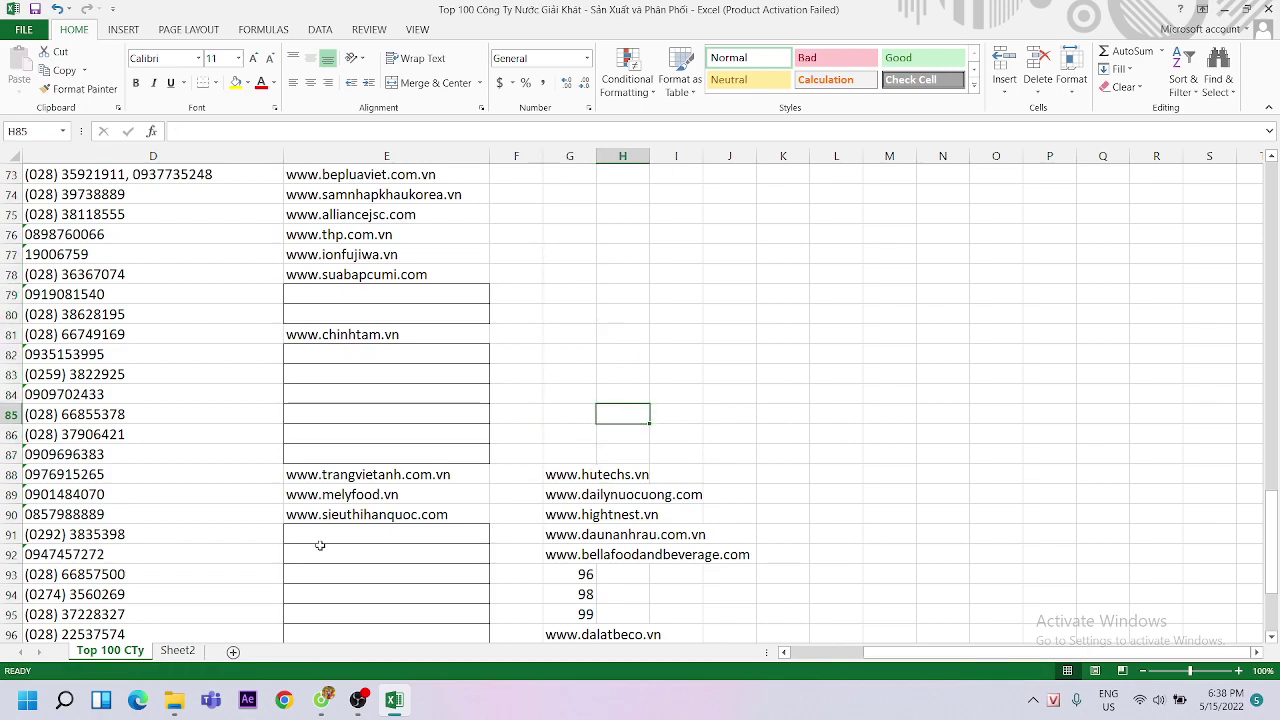
click(321, 699)
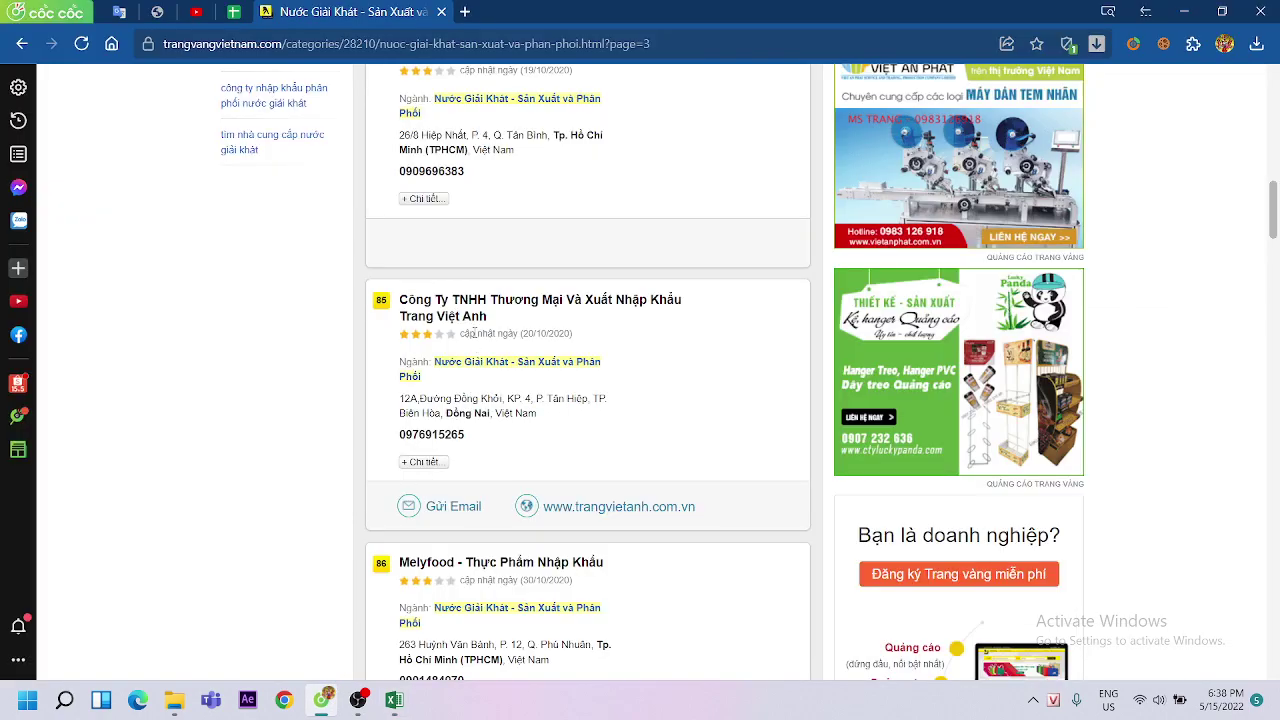
Review Trang Vàng Việt Nam listing entries 88 through 95 on page 3, then return to Excel
scroll(512, 330, down, 4)
scroll(510, 320, down, 4)
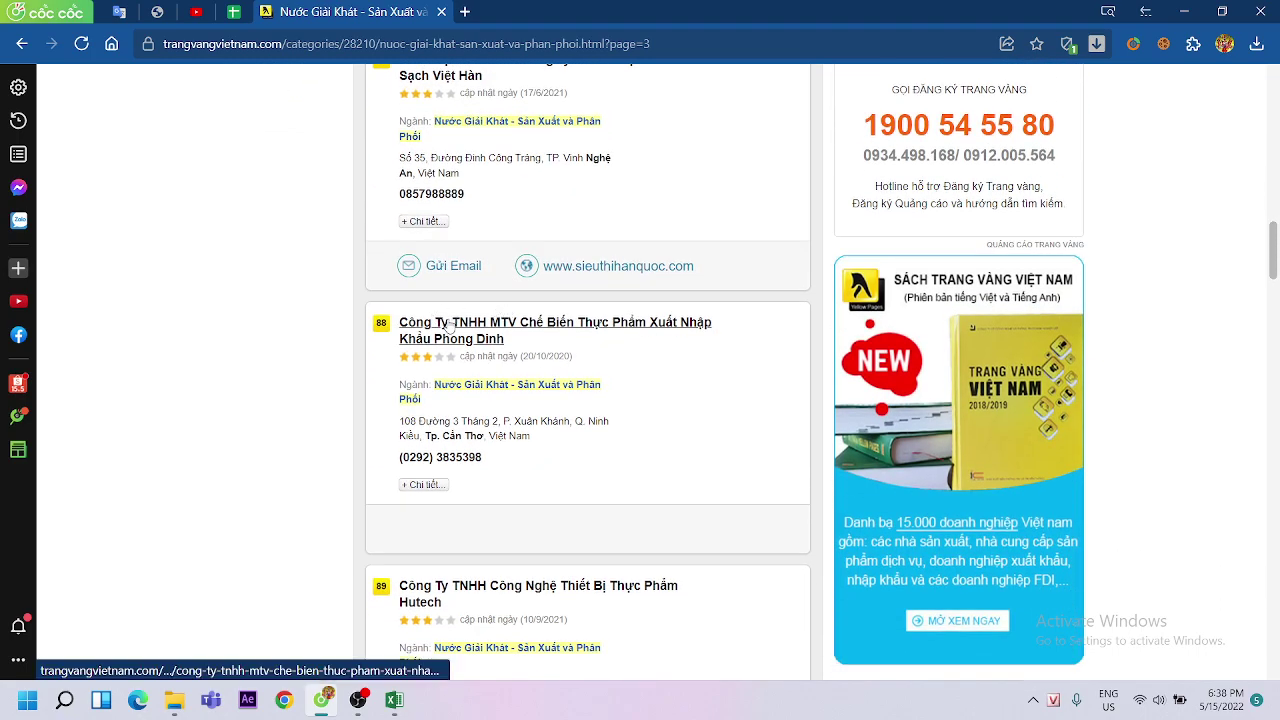
scroll(453, 318, down, 2)
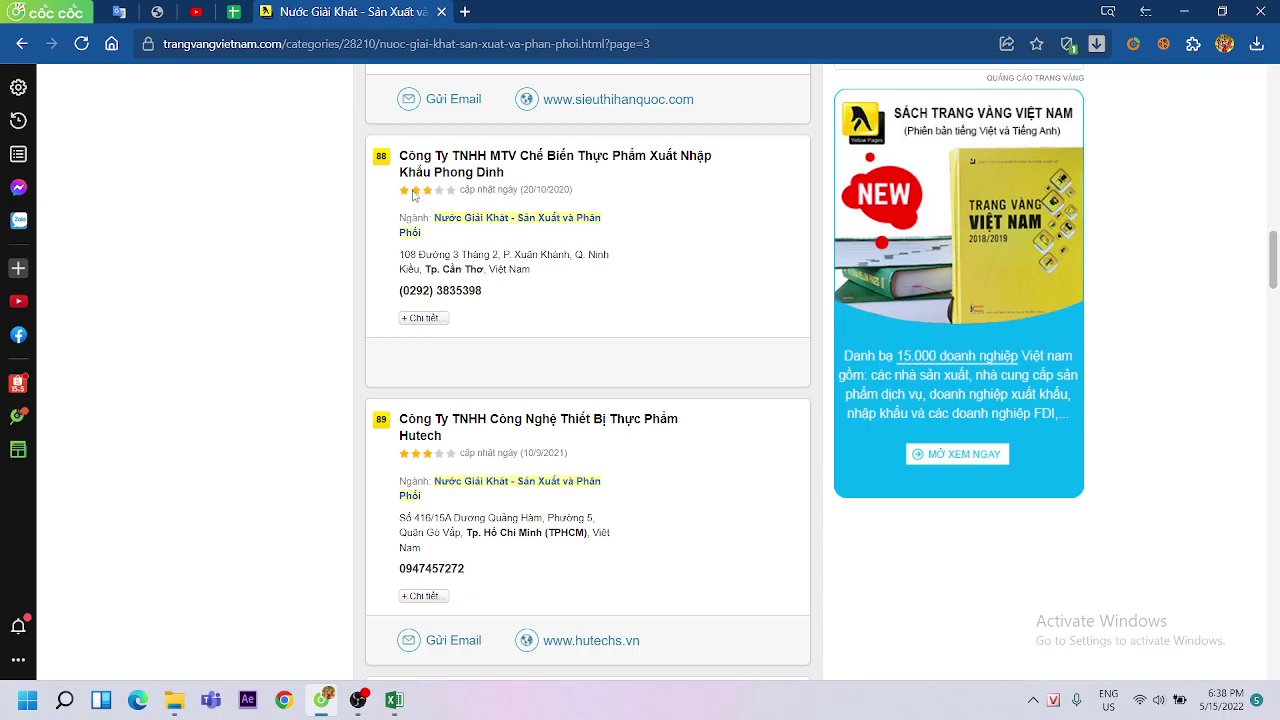
scroll(480, 260, down, 2)
scroll(544, 331, down, 2)
scroll(594, 296, down, 3)
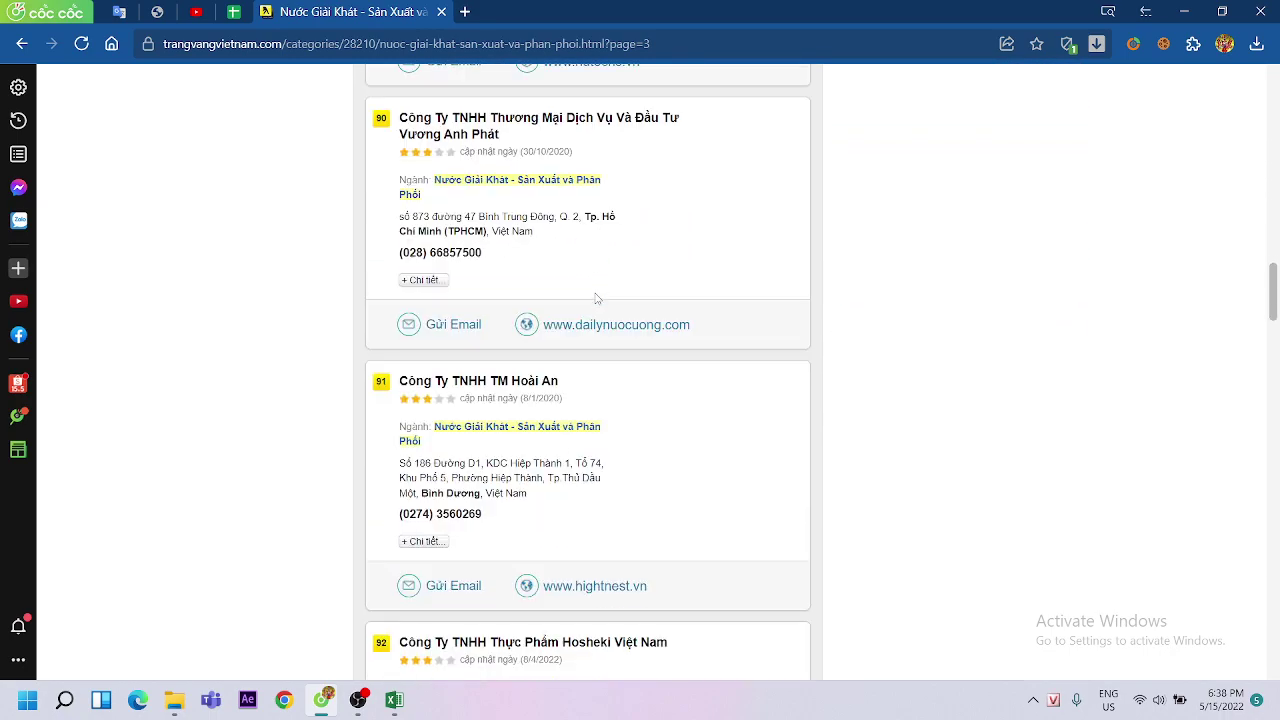
scroll(596, 298, down, 3)
scroll(596, 298, down, 3)
scroll(596, 298, down, 3)
scroll(596, 298, down, 2)
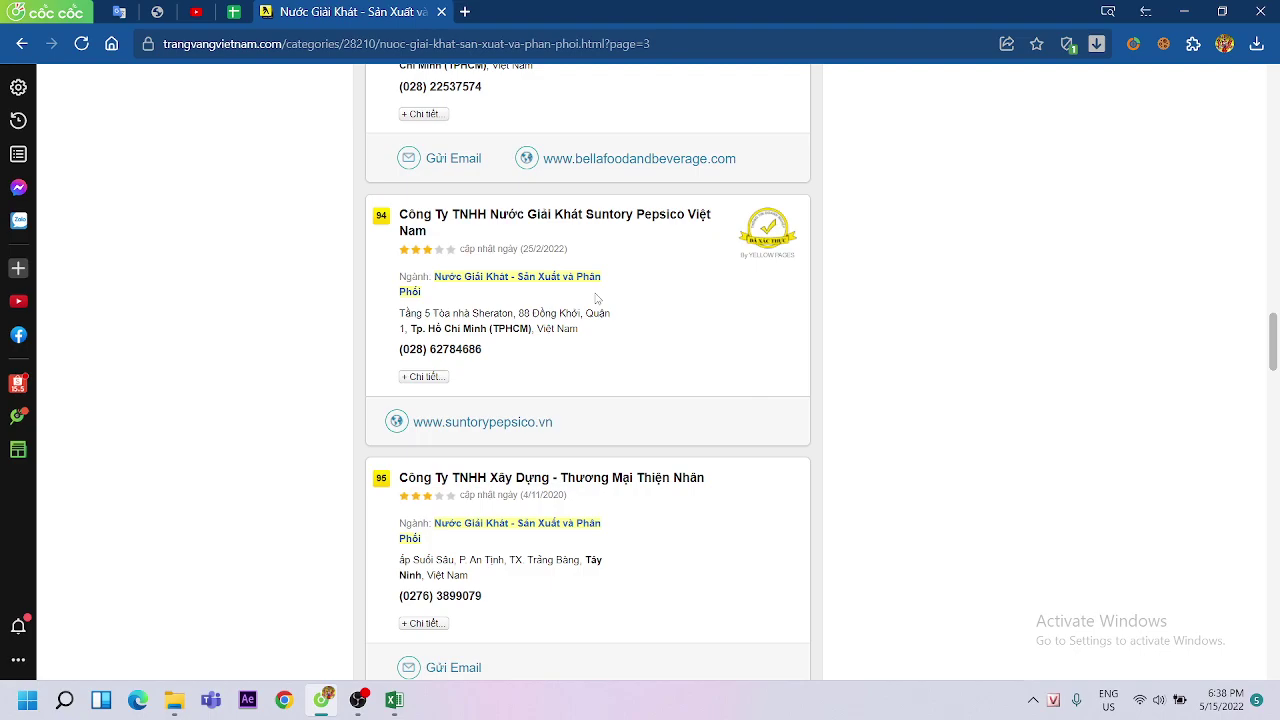
scroll(597, 298, up, 1)
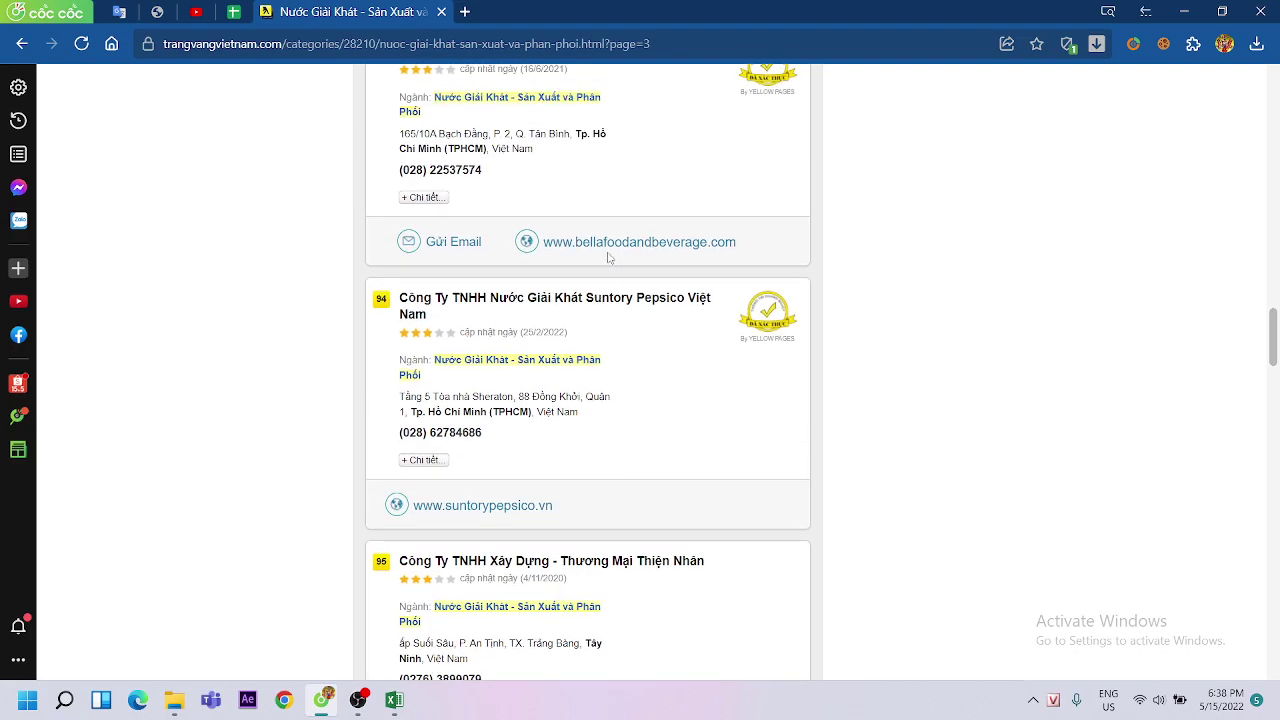
scroll(576, 276, up, 1)
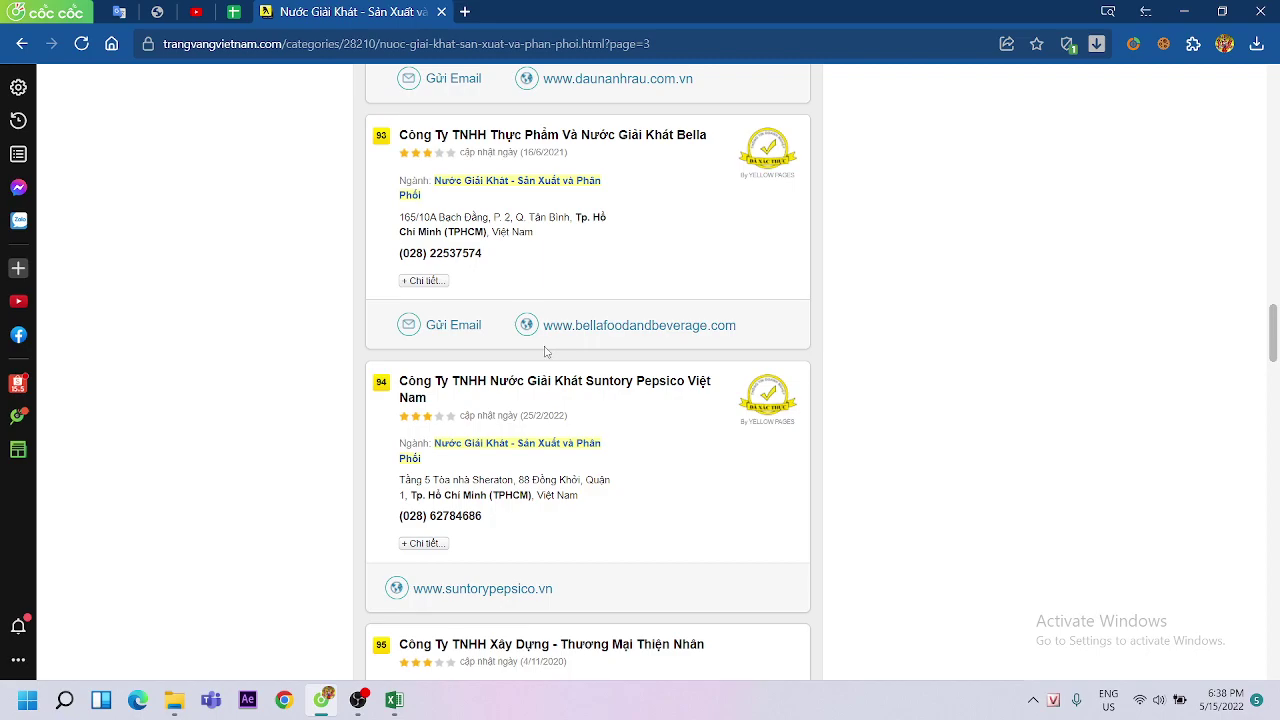
mouse_move(394, 700)
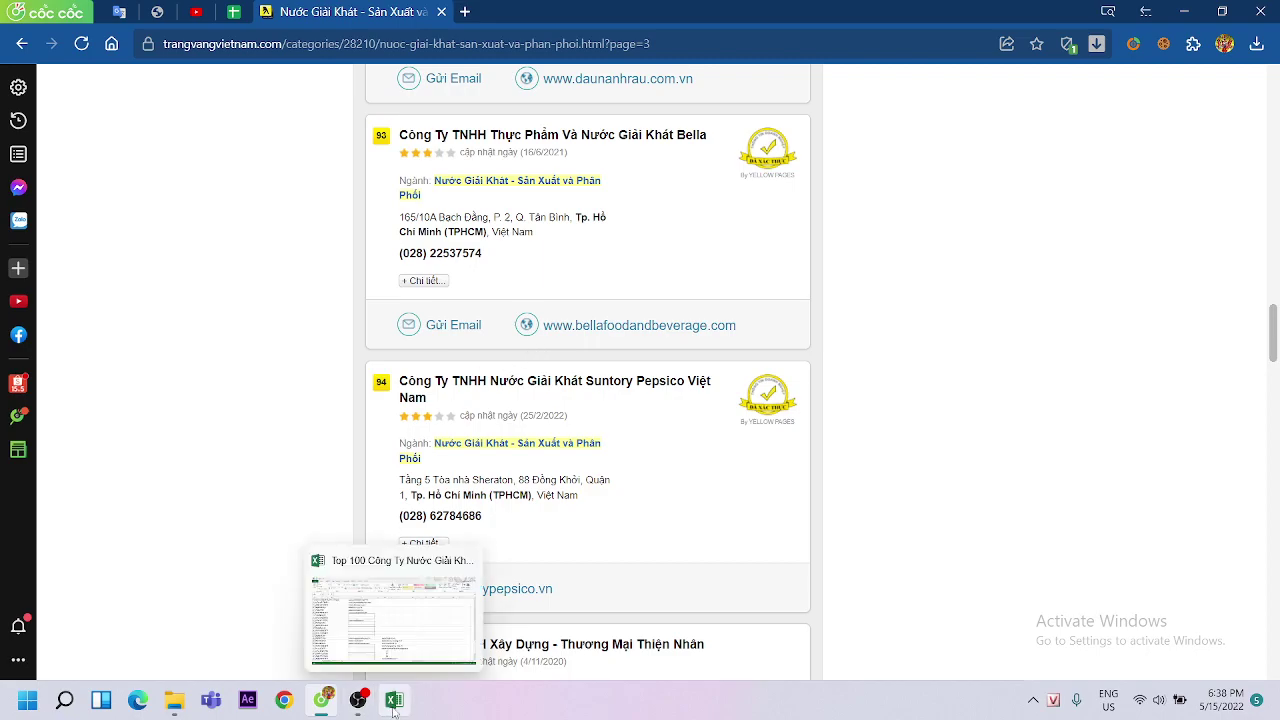
scroll(603, 263, up, 2)
scroll(603, 263, up, 4)
scroll(603, 263, up, 3)
scroll(603, 263, up, 3)
scroll(603, 263, up, 1)
scroll(603, 263, up, 2)
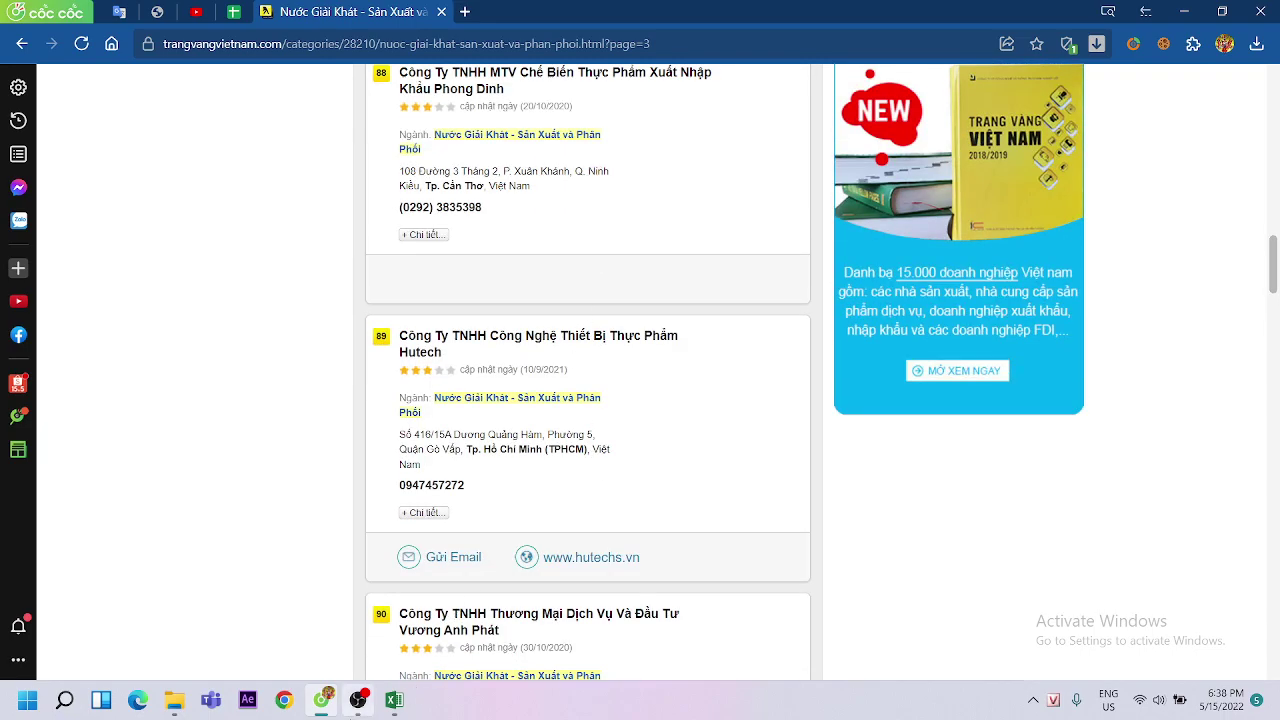
click(394, 699)
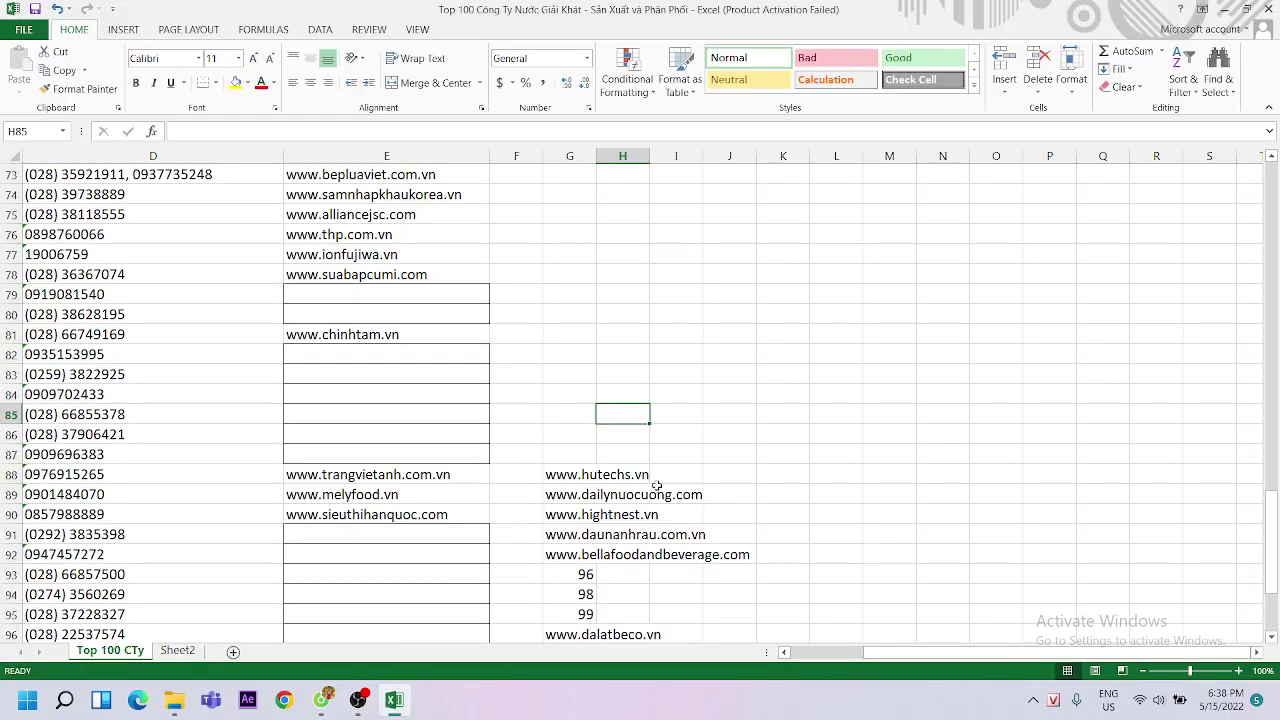
click(596, 502)
drag(562, 476, 575, 549)
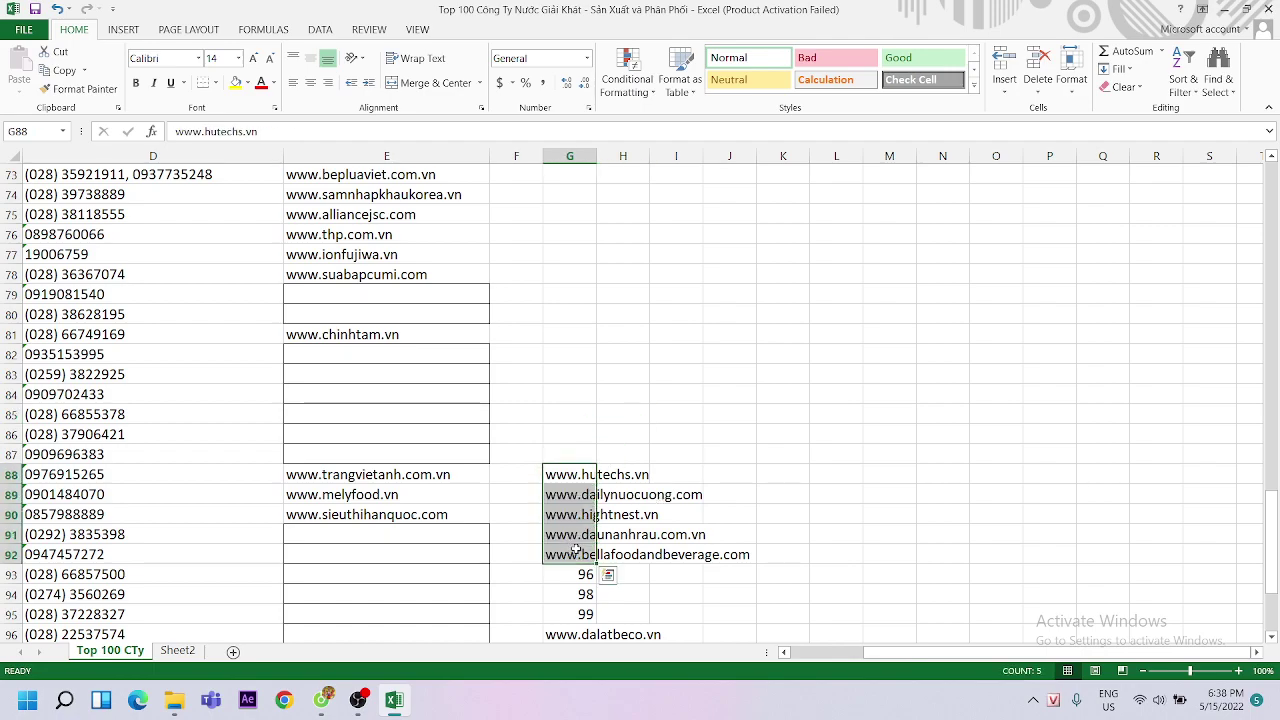
key(ctrl+c)
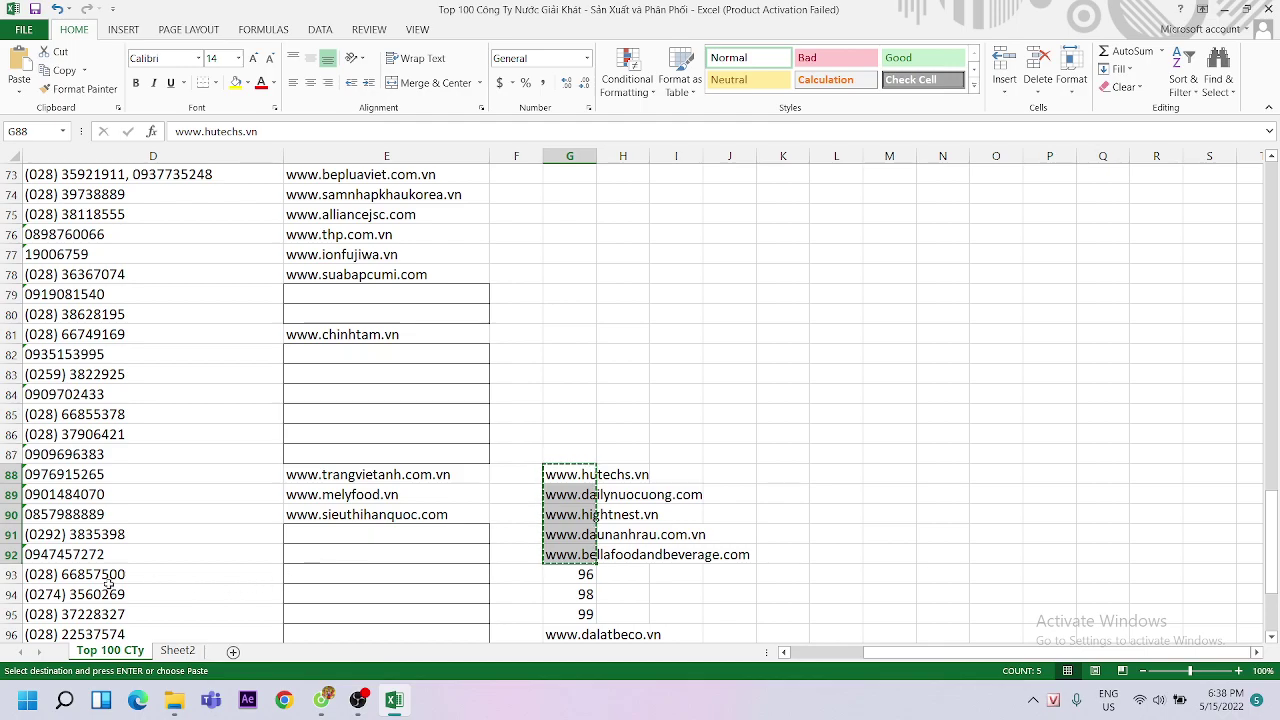
click(112, 580)
key(Home)
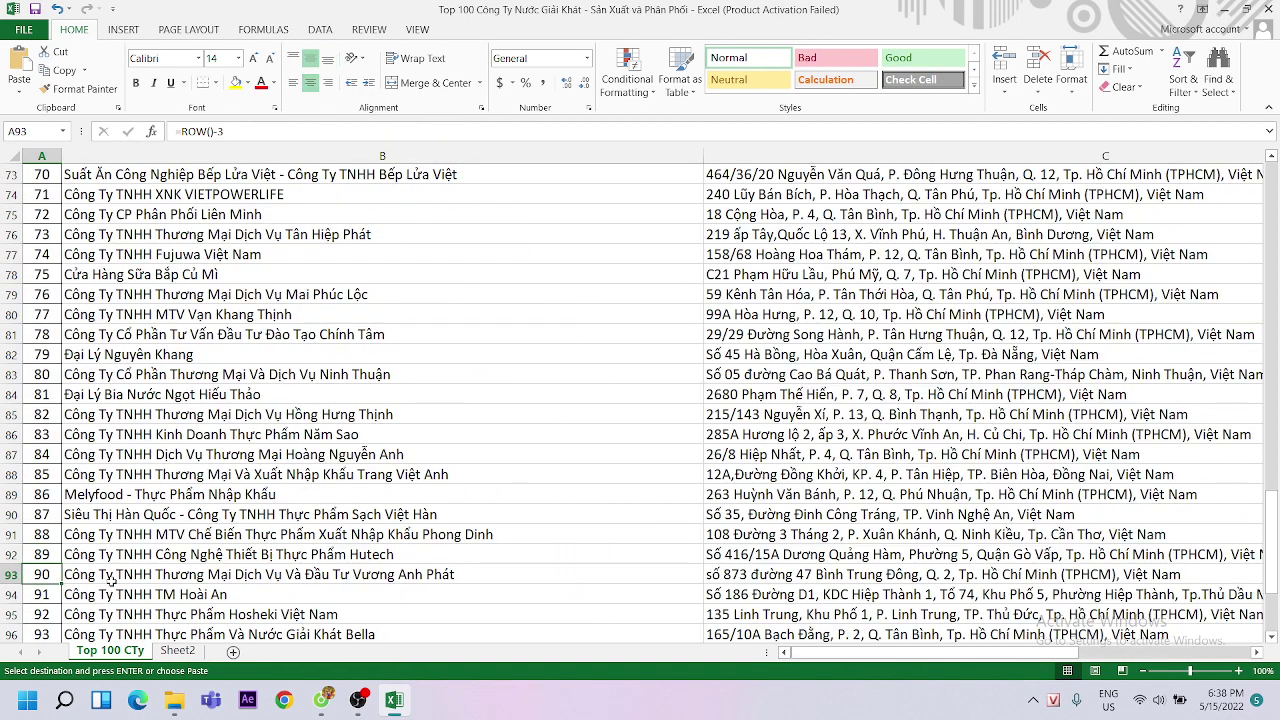
key(Up)
key(Right)
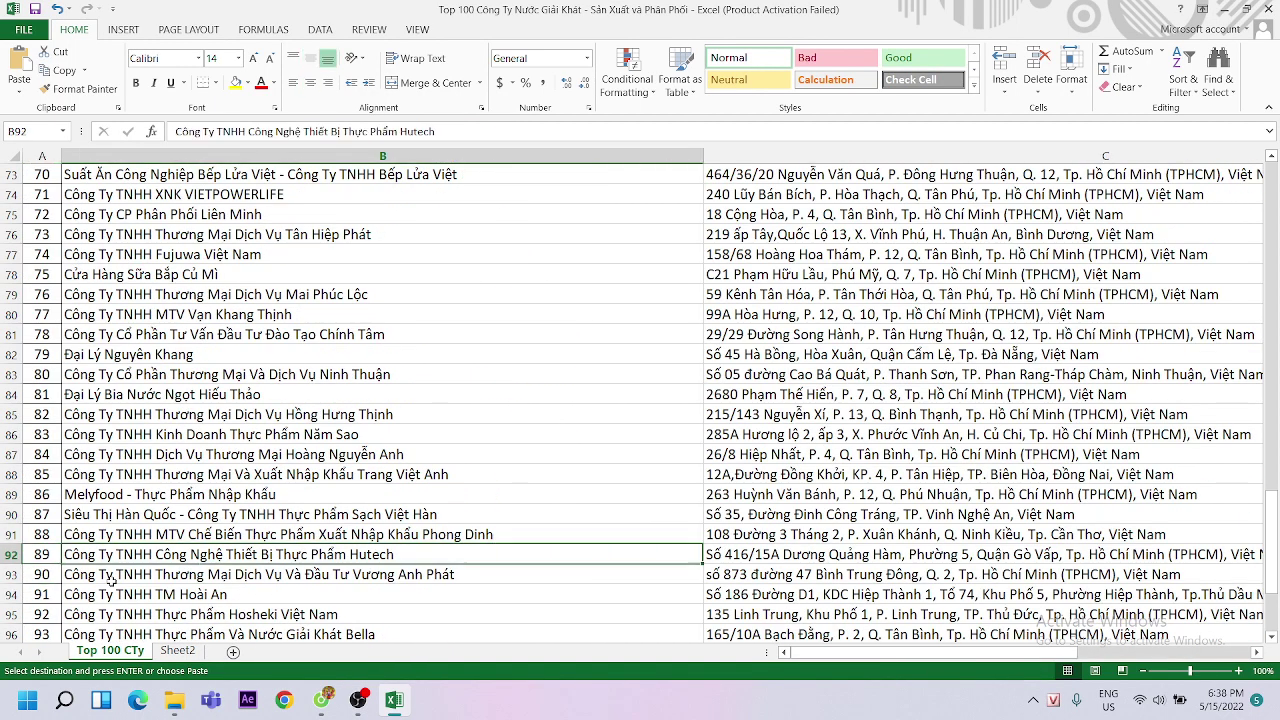
key(Right)
key(Right)
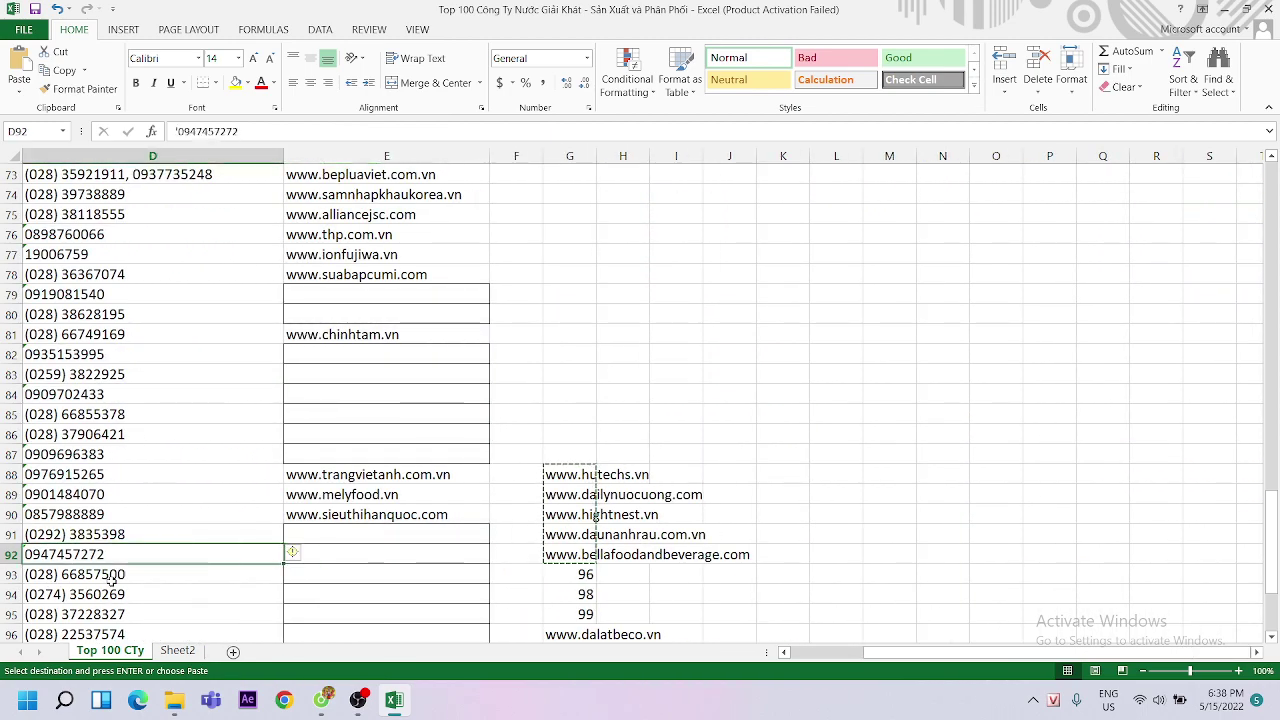
key(Right)
key(ctrl+v)
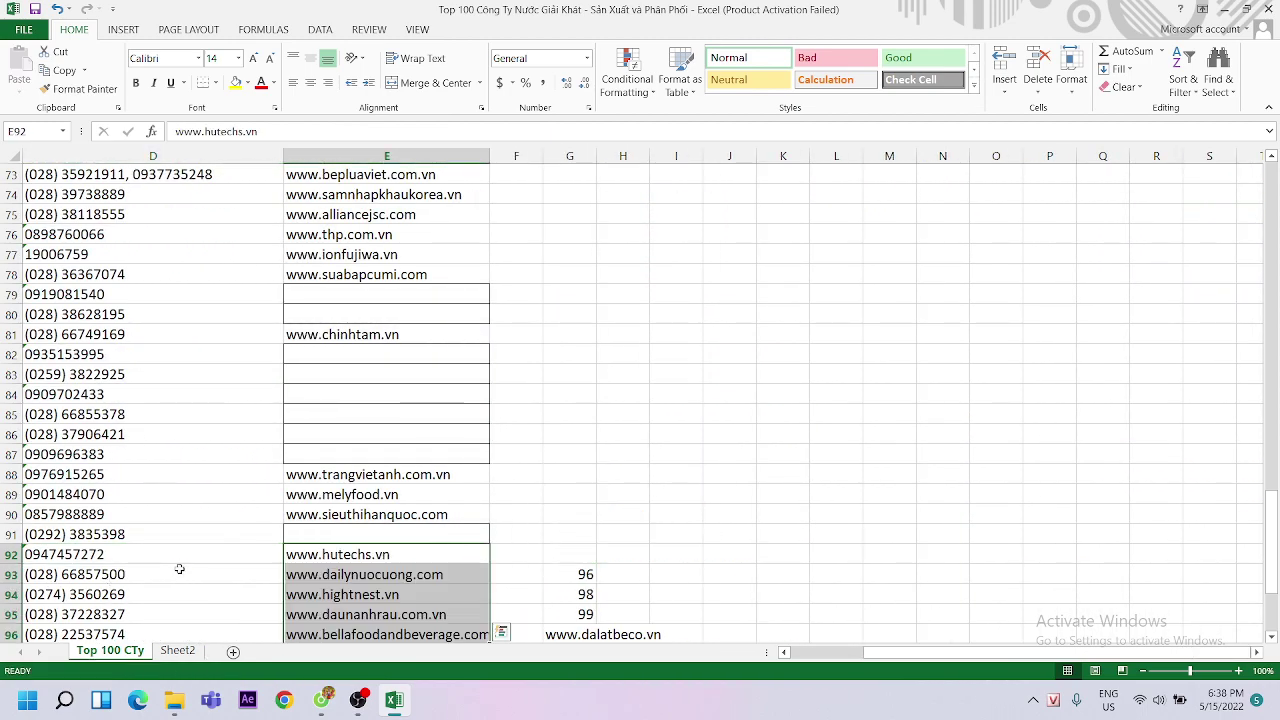
Check the leftover column G websites and the empty Website cell E97 before returning to the listing
scroll(654, 435, down, 2)
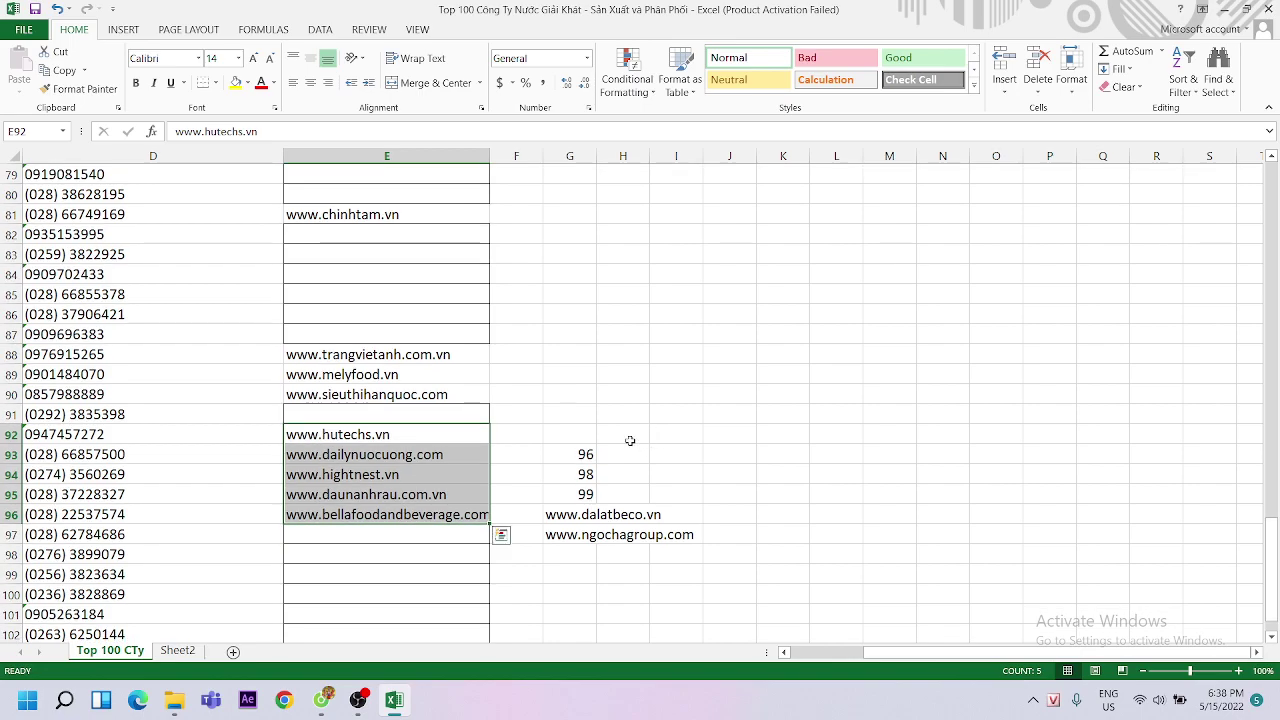
scroll(617, 427, down, 1)
scroll(617, 427, down, 1)
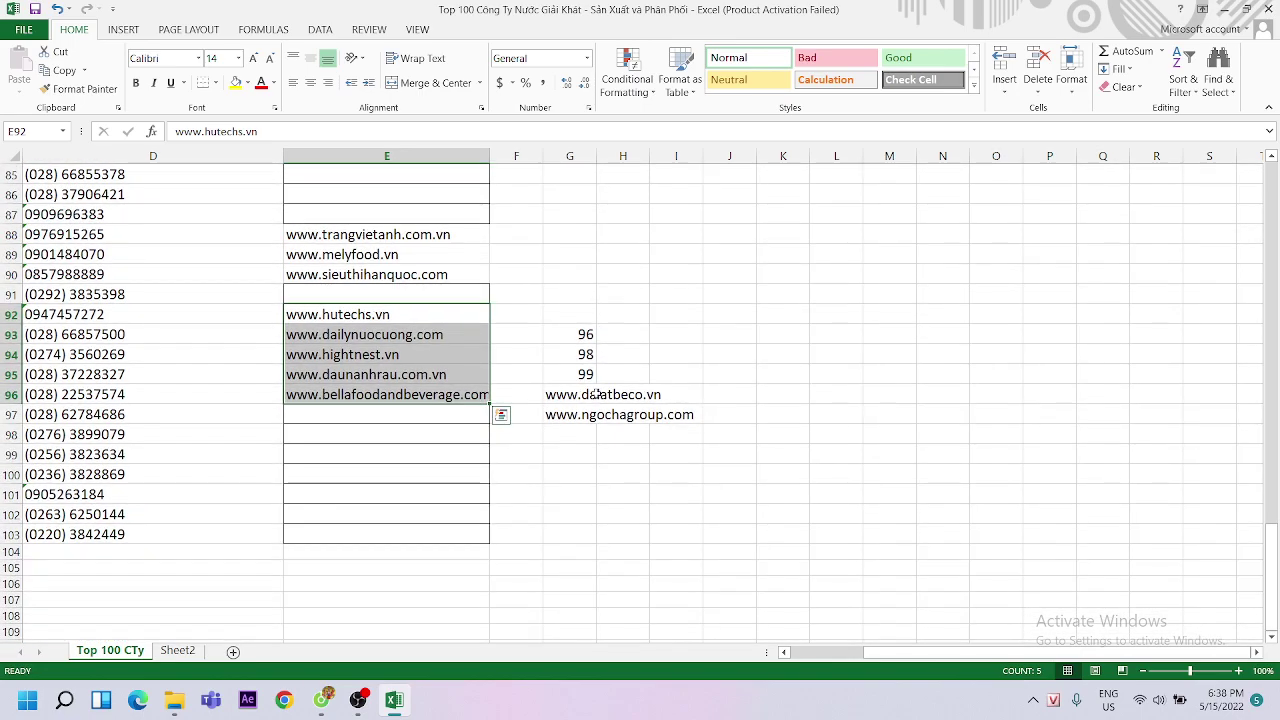
click(590, 398)
click(580, 414)
click(359, 415)
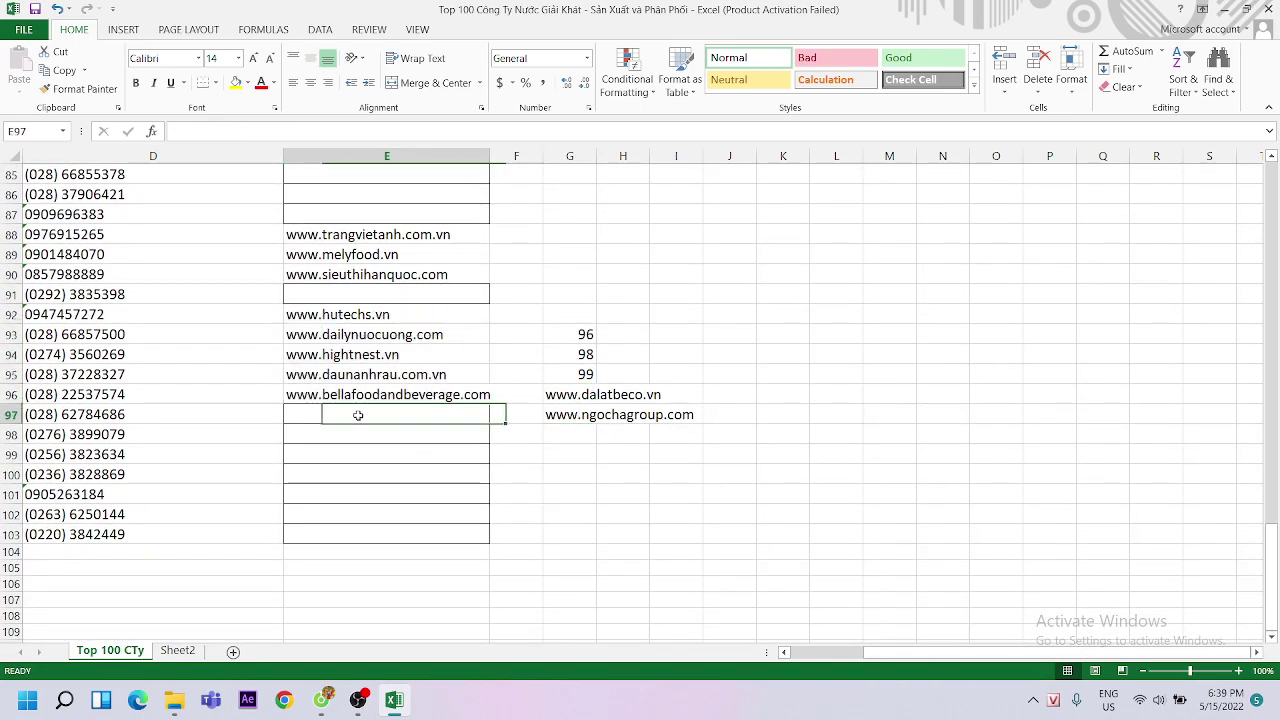
click(324, 697)
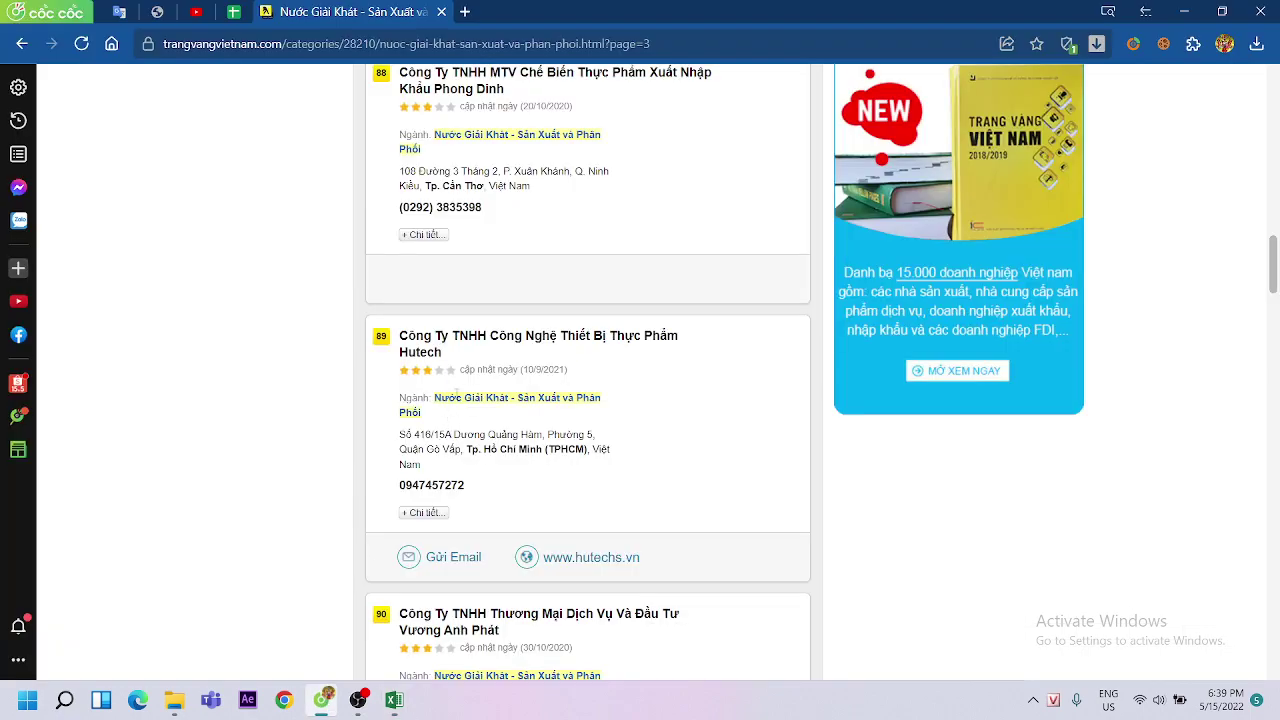
scroll(552, 393, up, 1)
scroll(545, 325, down, 3)
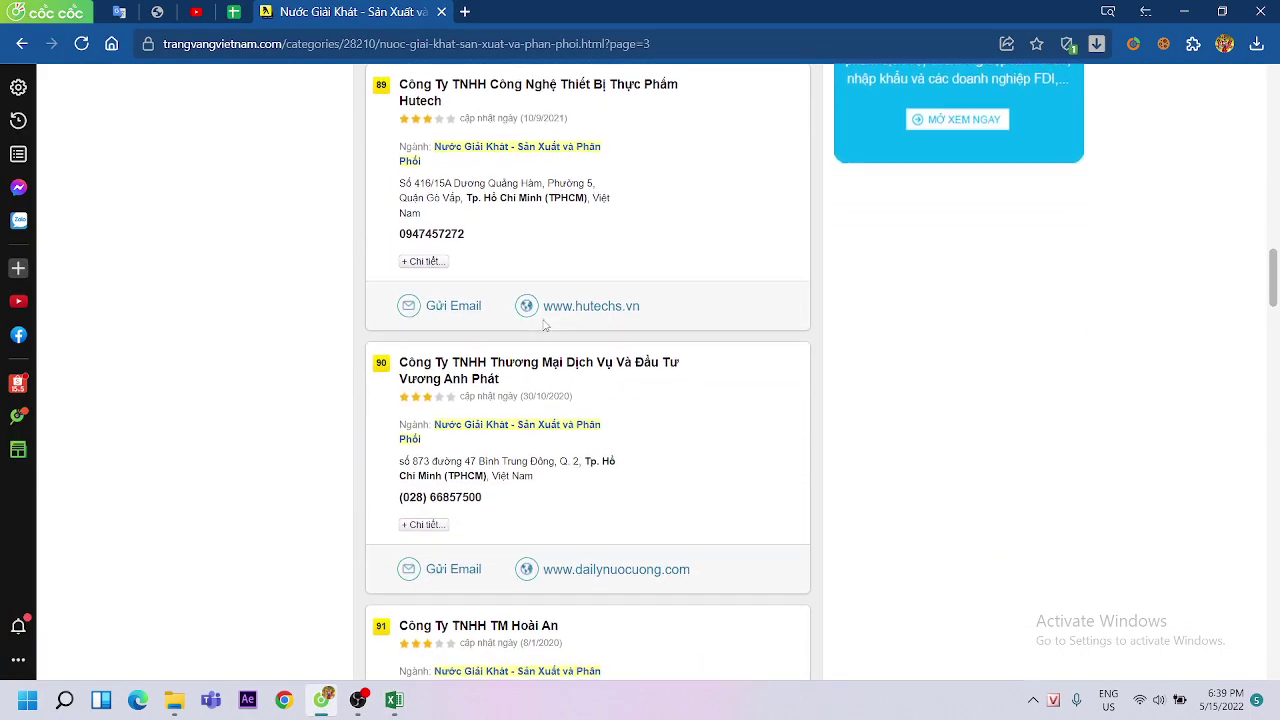
scroll(545, 325, down, 3)
scroll(545, 325, down, 3)
scroll(545, 325, down, 3)
scroll(545, 325, down, 1)
scroll(545, 325, down, 1)
scroll(545, 325, down, 1)
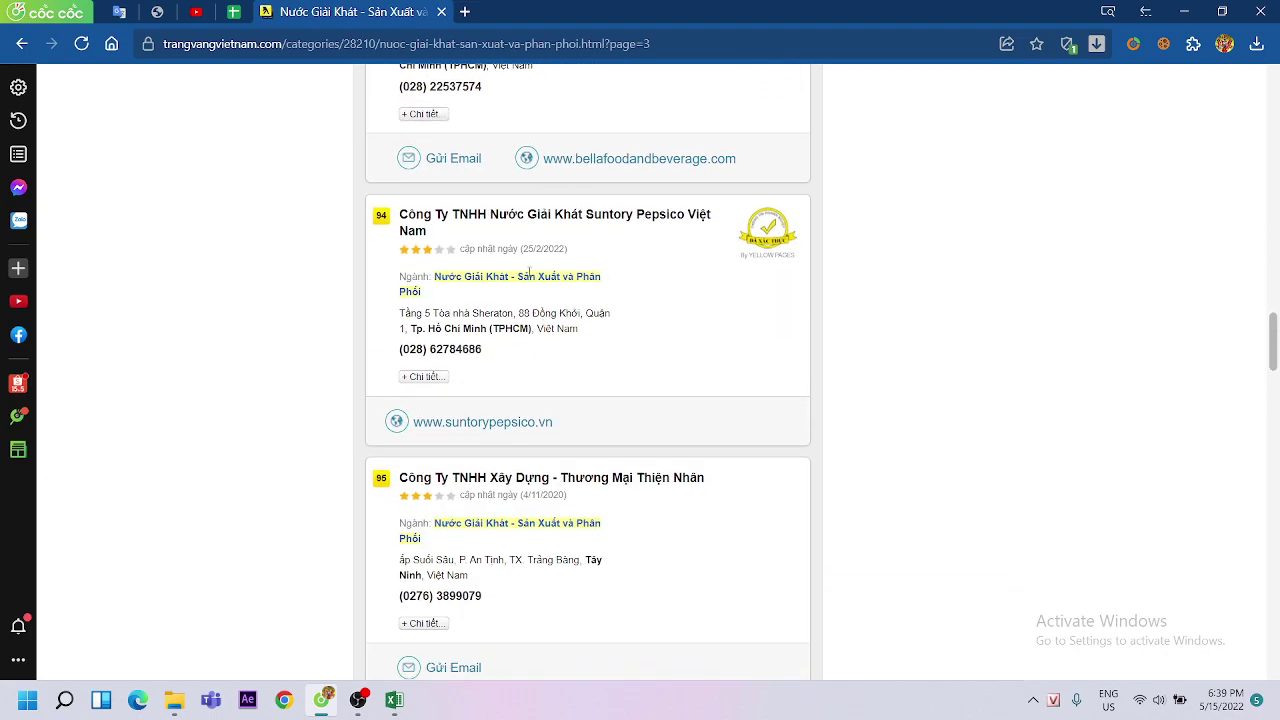
scroll(529, 272, down, 2)
drag(390, 255, 552, 268)
click(561, 267)
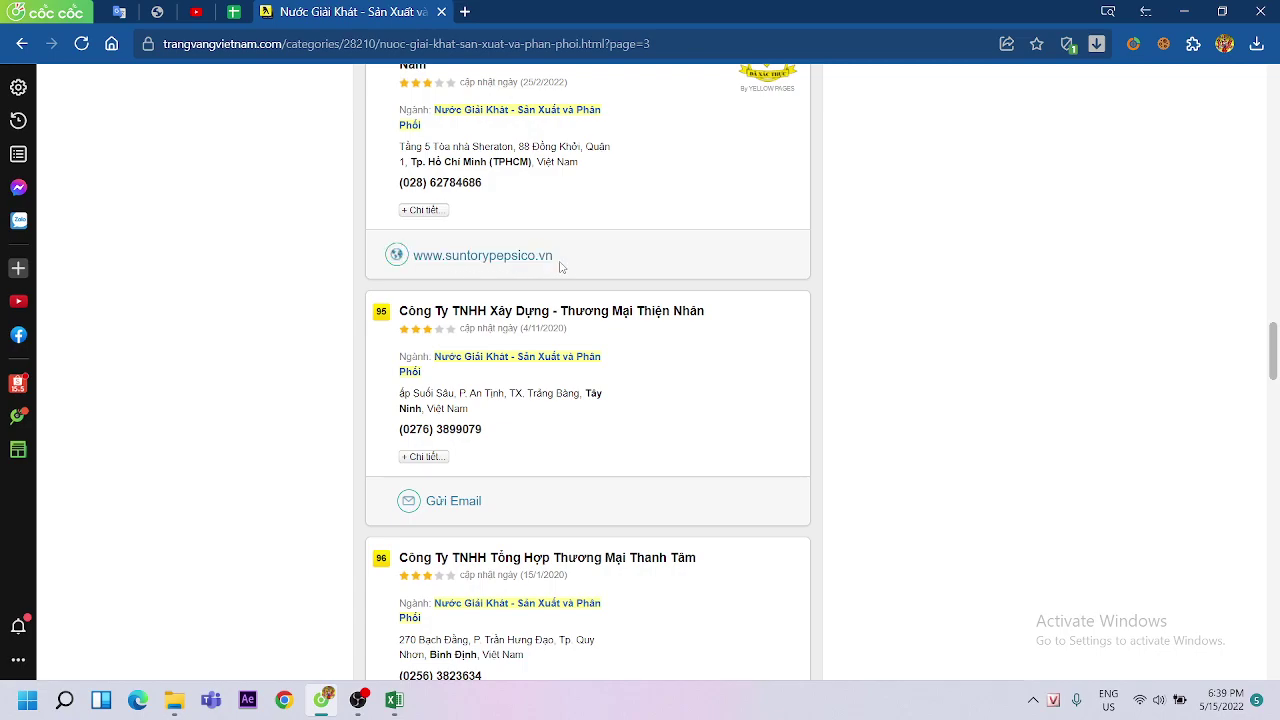
triple_click(556, 264)
key(ctrl+c)
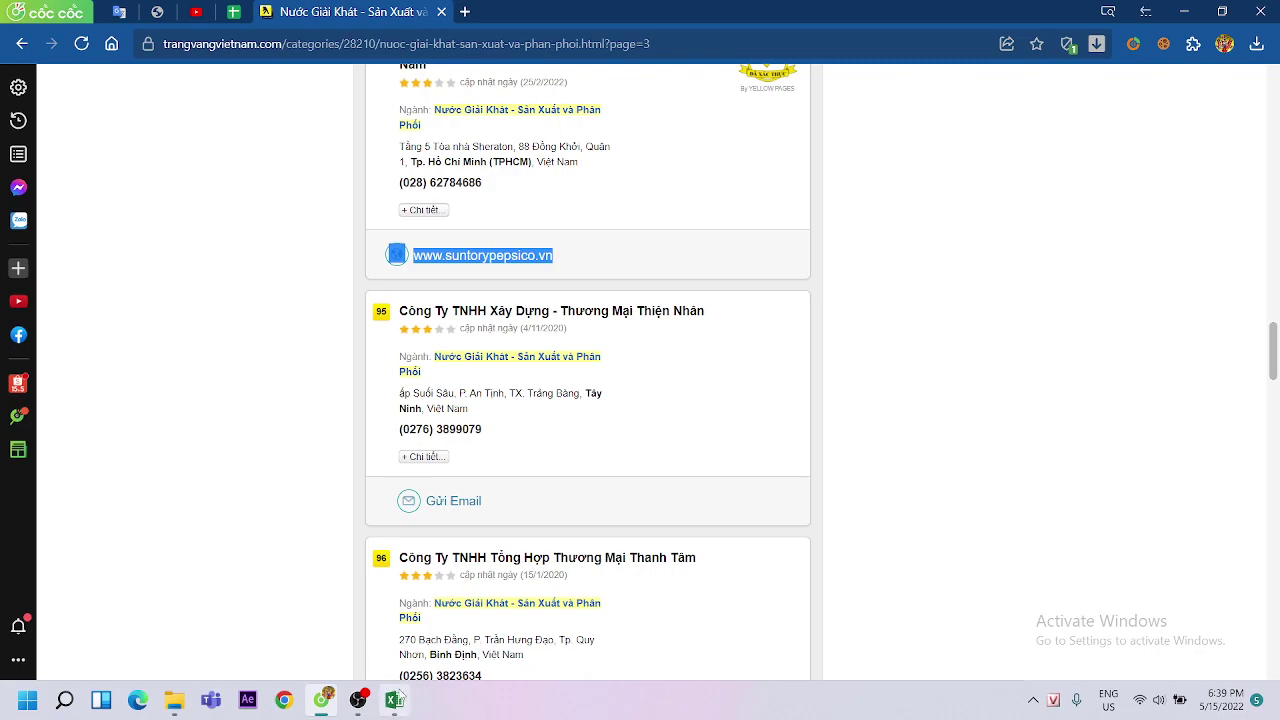
click(398, 698)
right_click(311, 438)
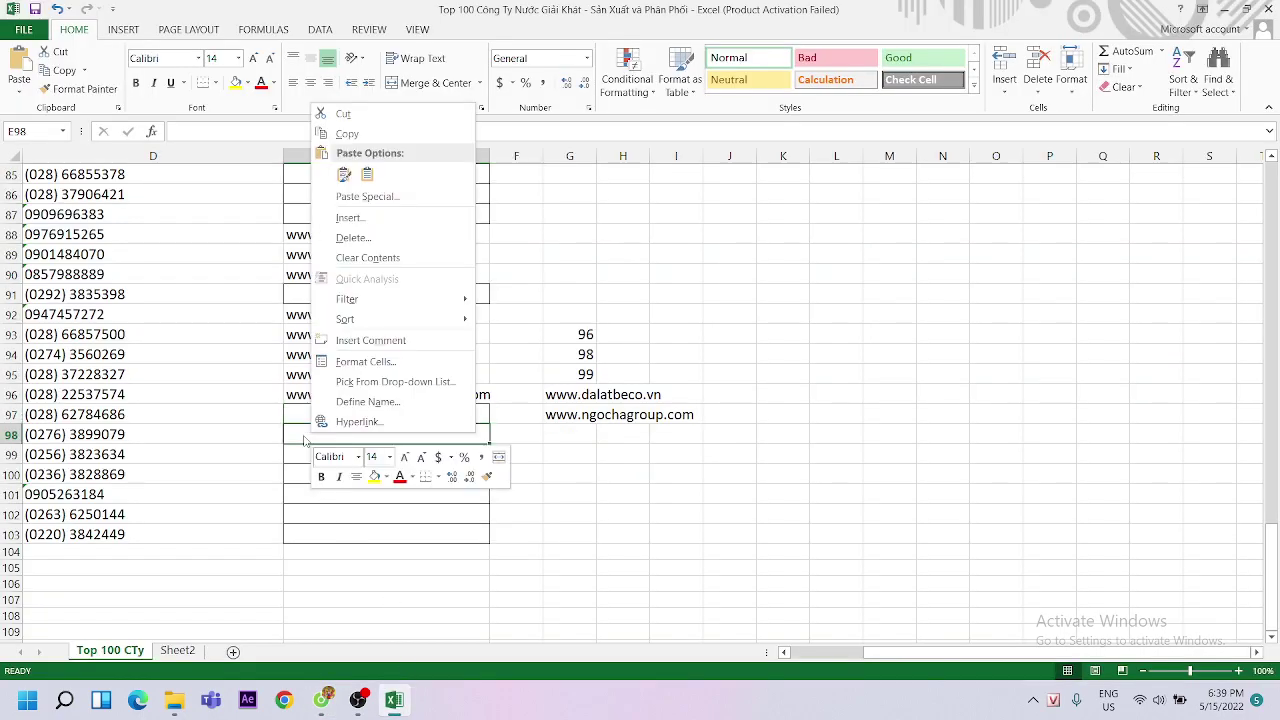
click(297, 437)
right_click(301, 441)
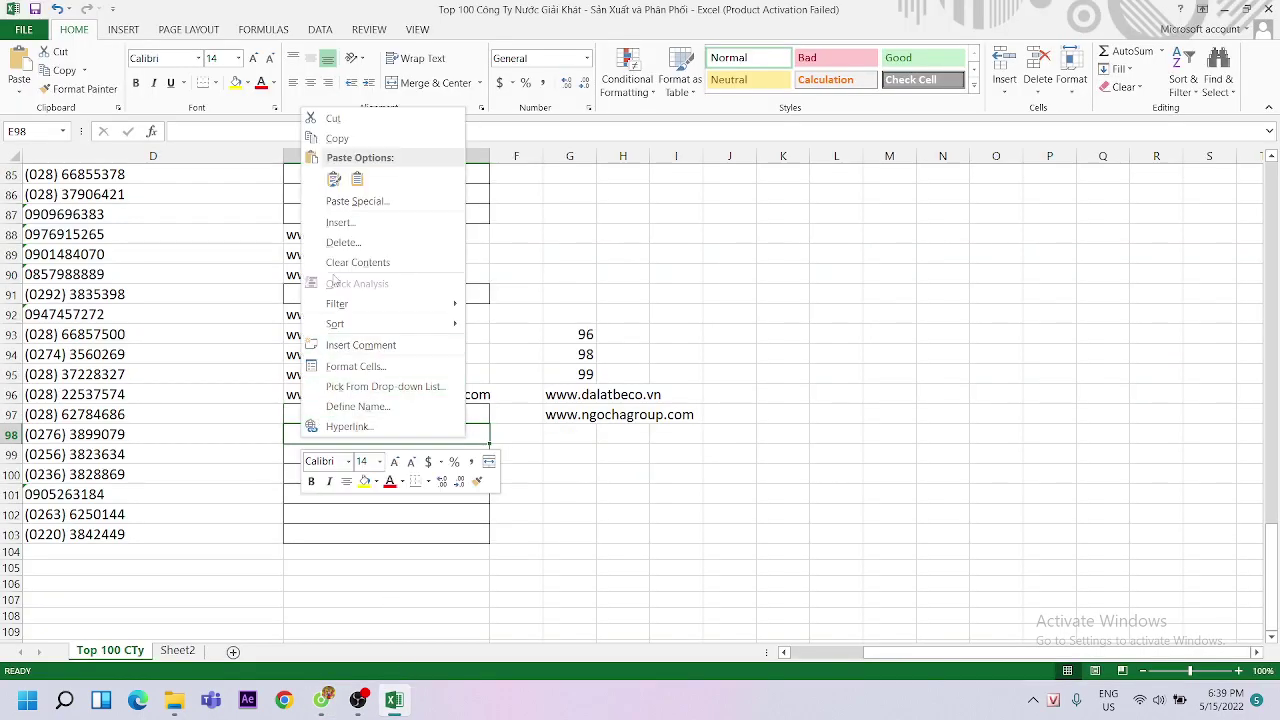
click(357, 181)
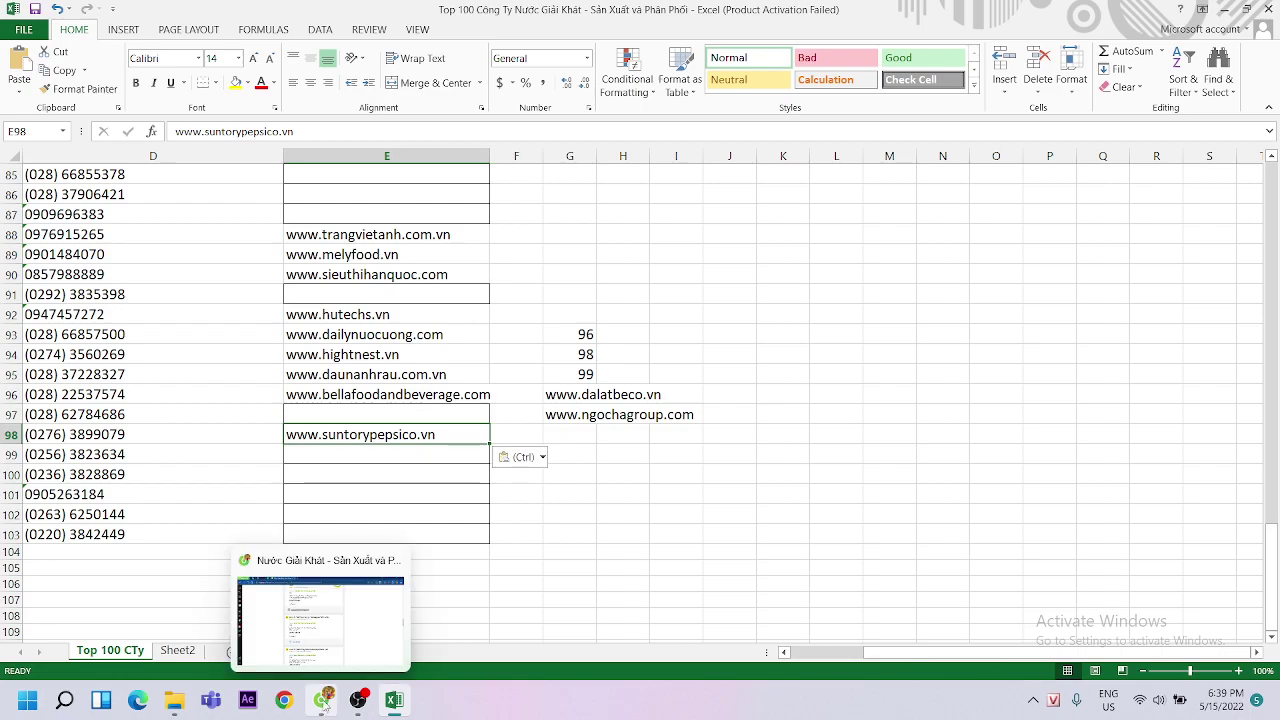
key(Left)
key(Home)
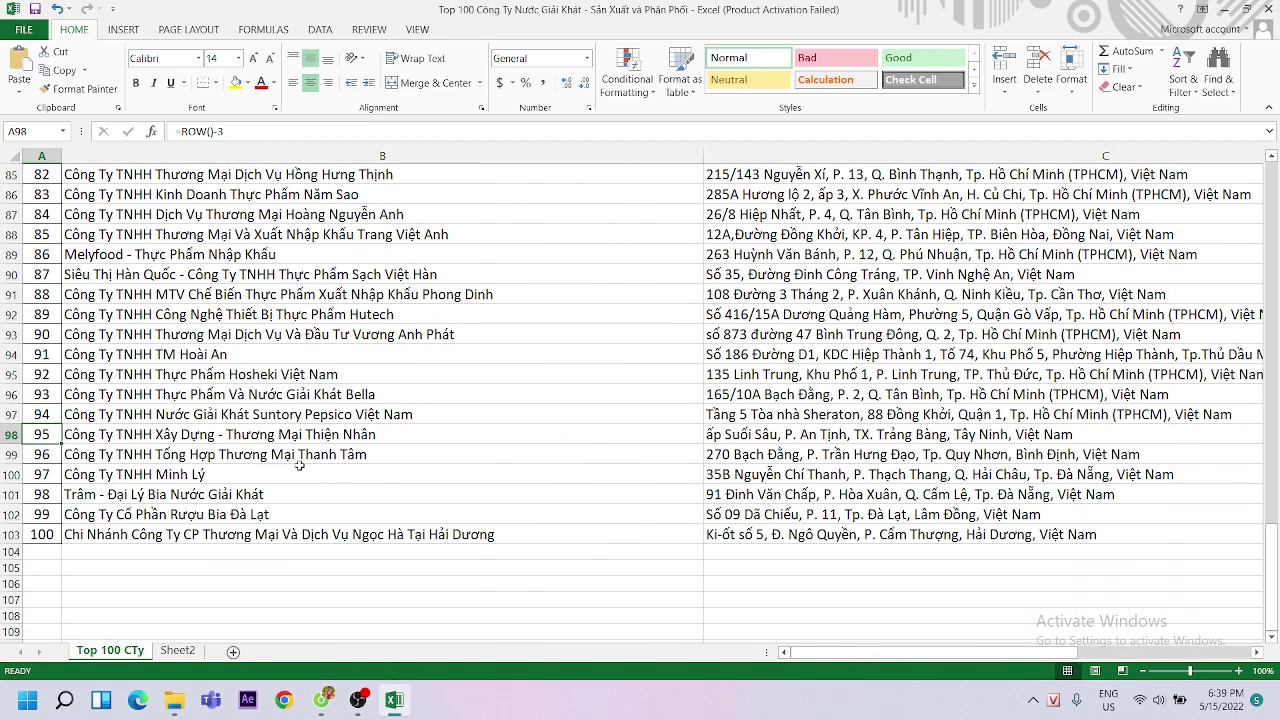
click(321, 700)
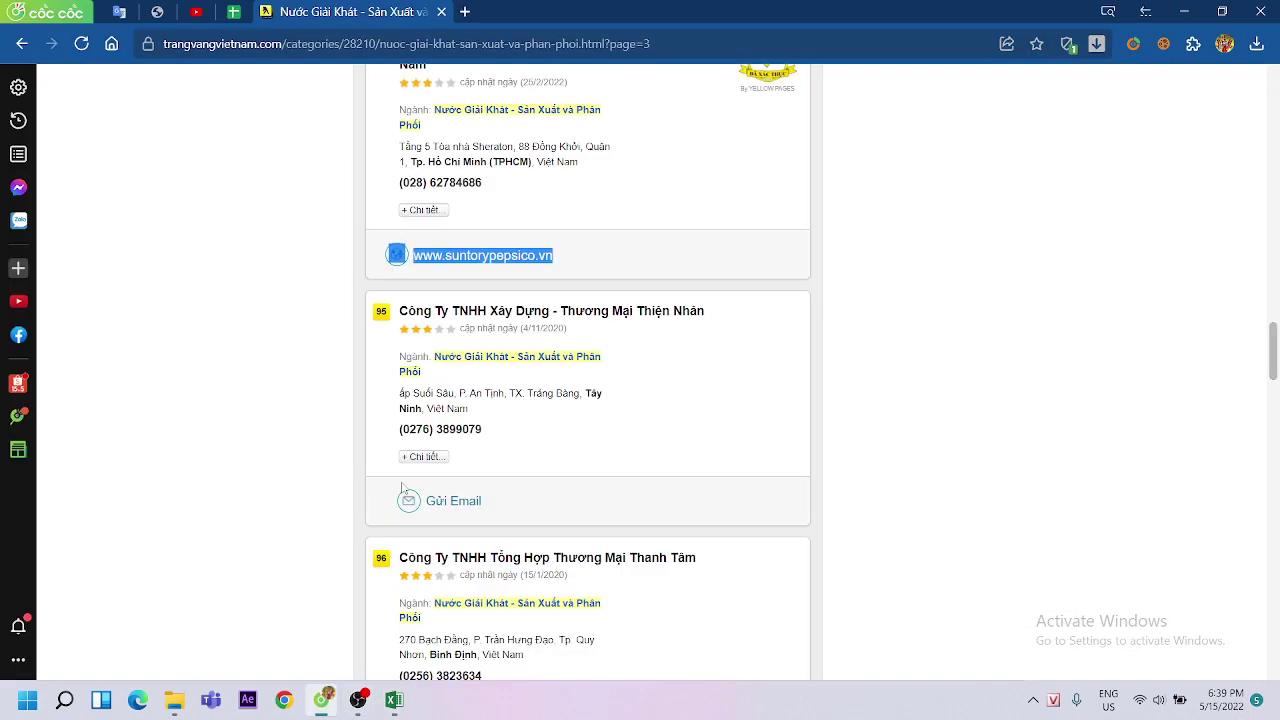
scroll(494, 347, up, 1)
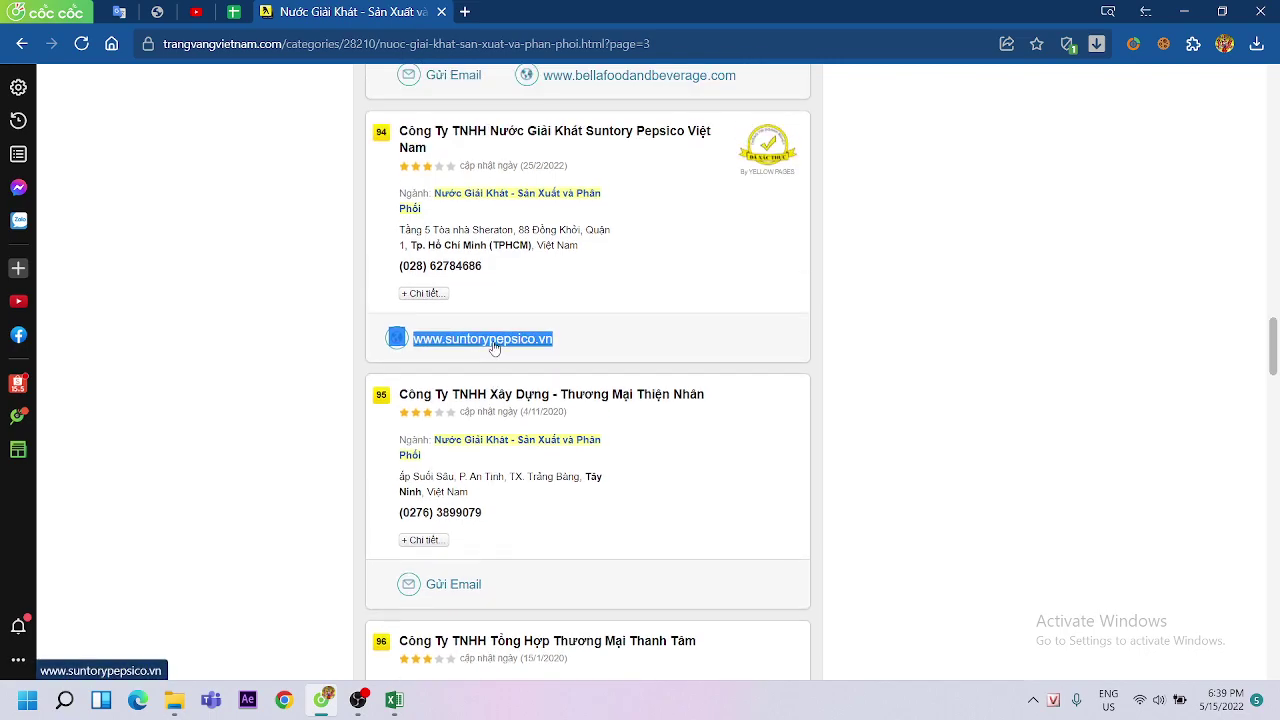
scroll(756, 271, up, 2)
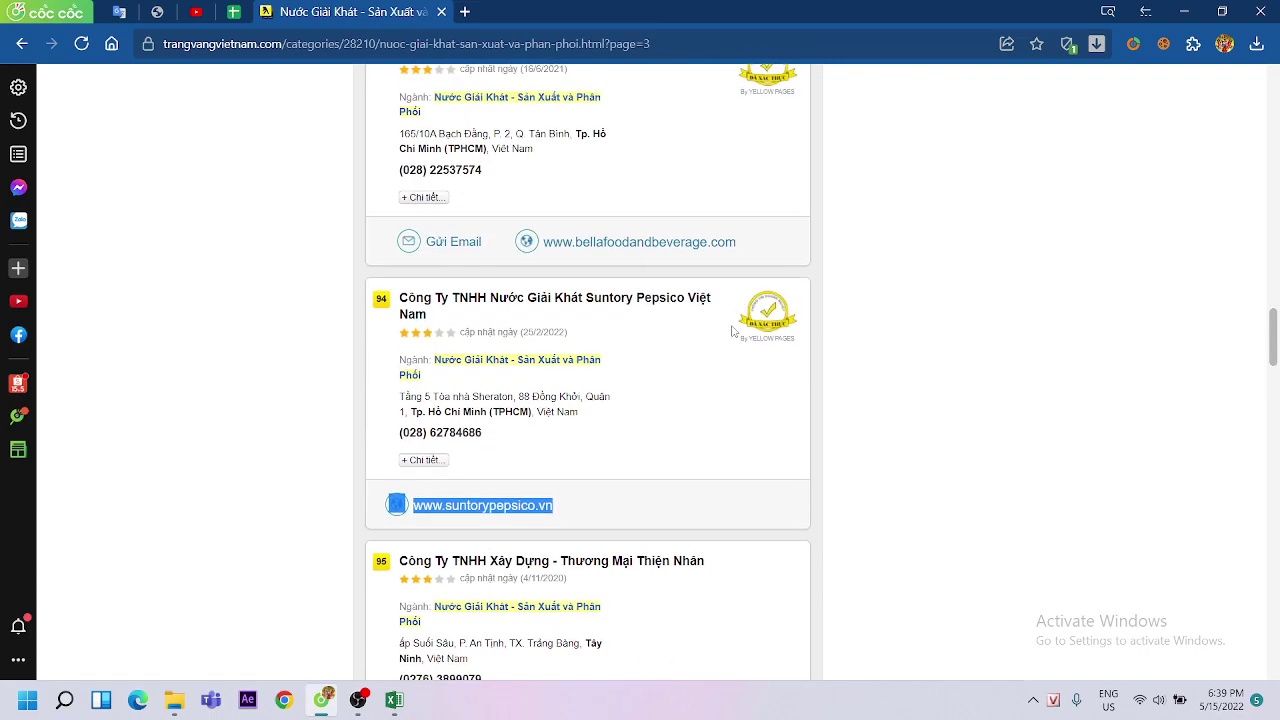
click(394, 700)
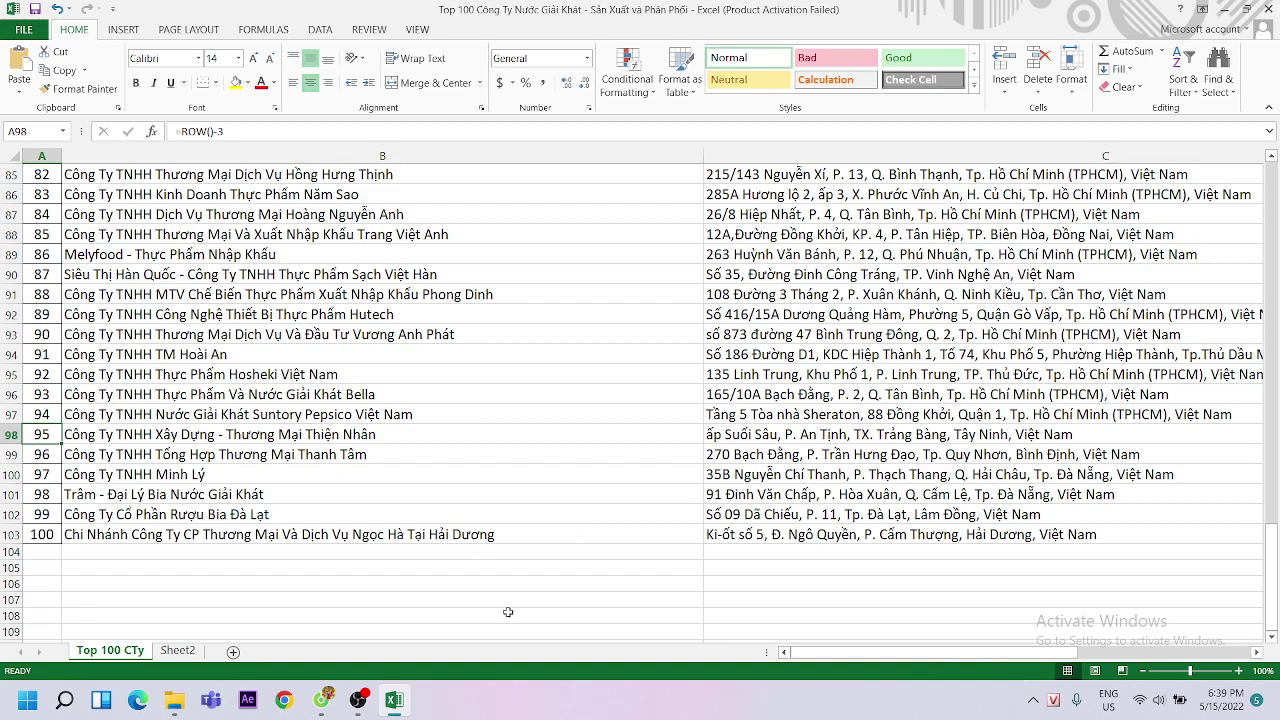
click(425, 427)
key(Right)
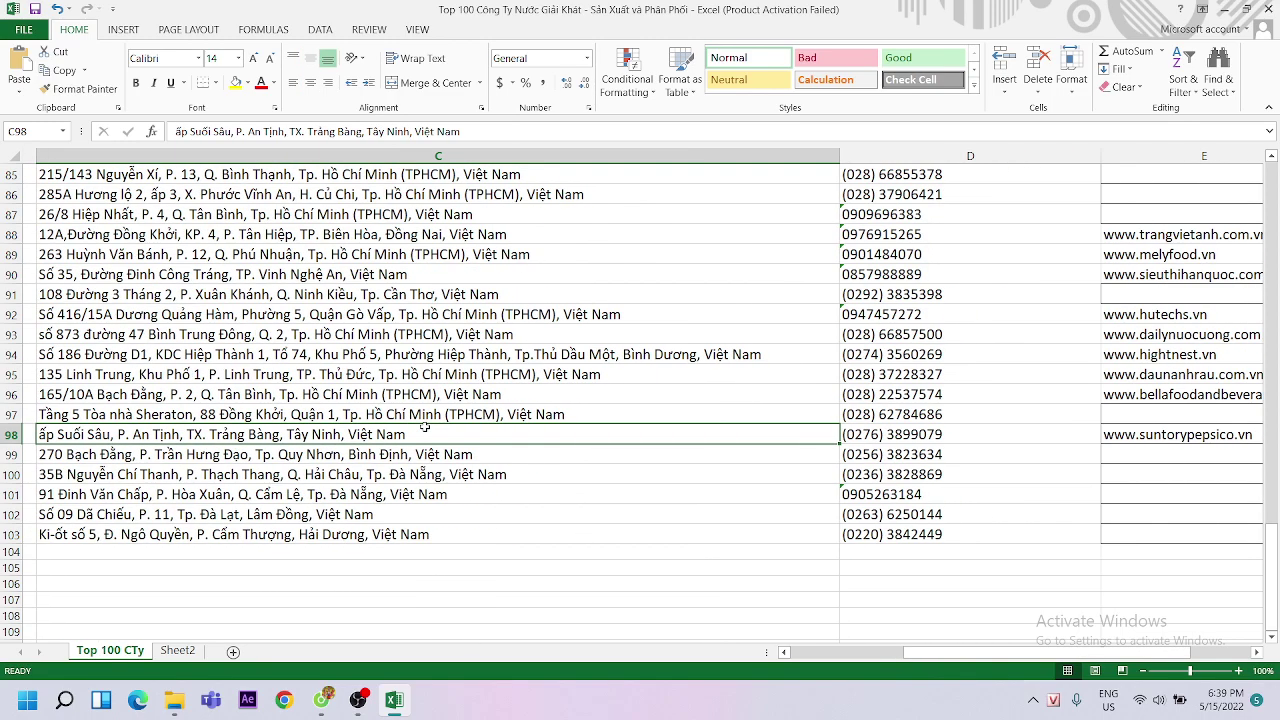
key(Right)
key(Right)
key(ctrl+v)
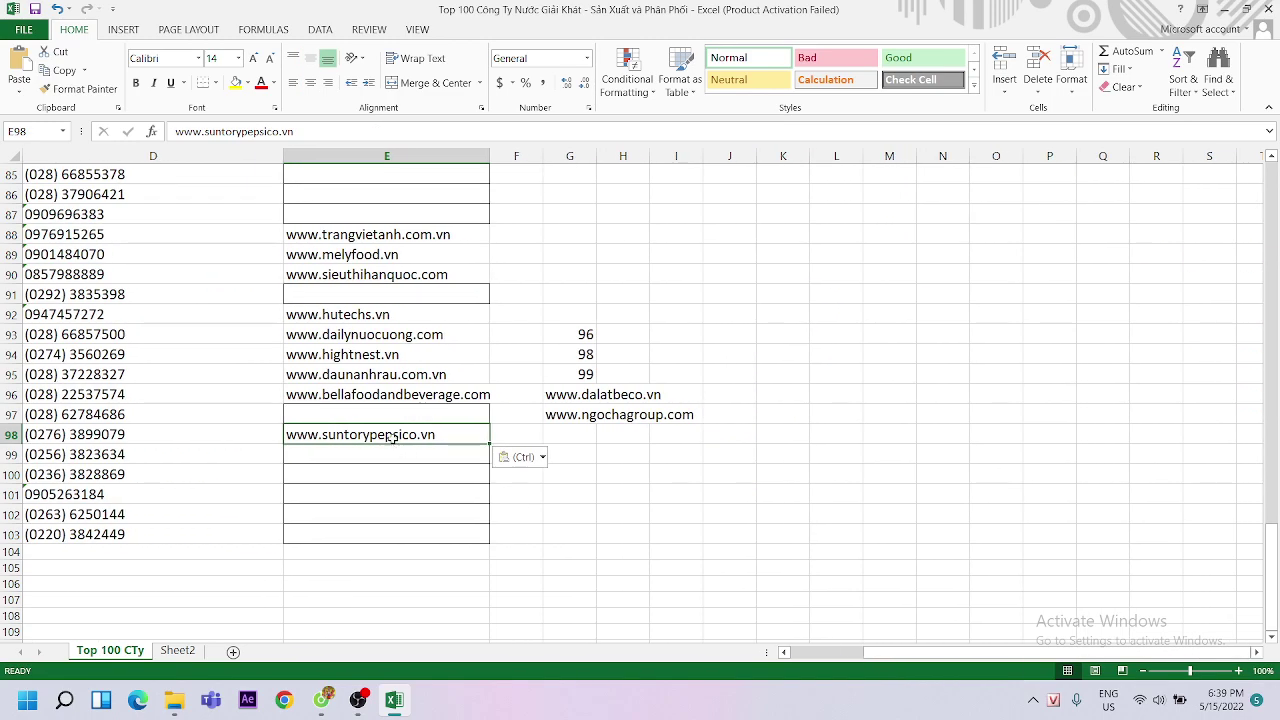
key(ctrl+c)
click(398, 409)
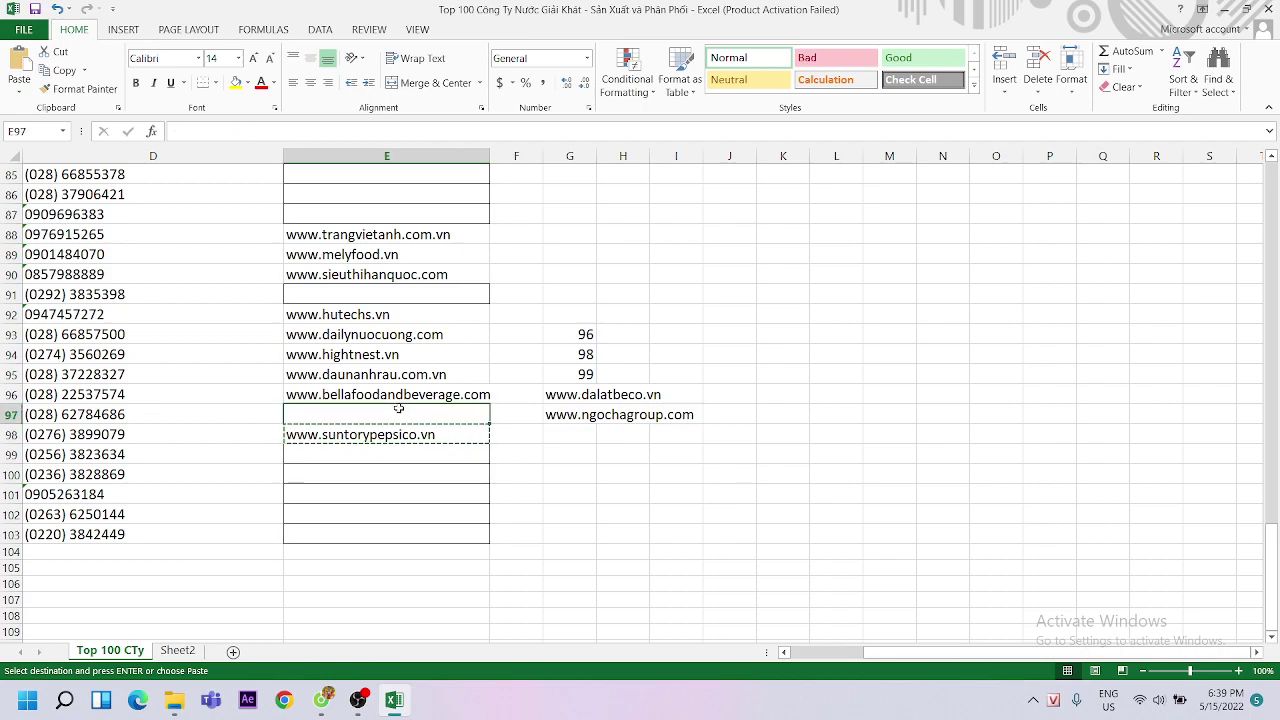
key(ctrl+v)
click(393, 438)
click(378, 470)
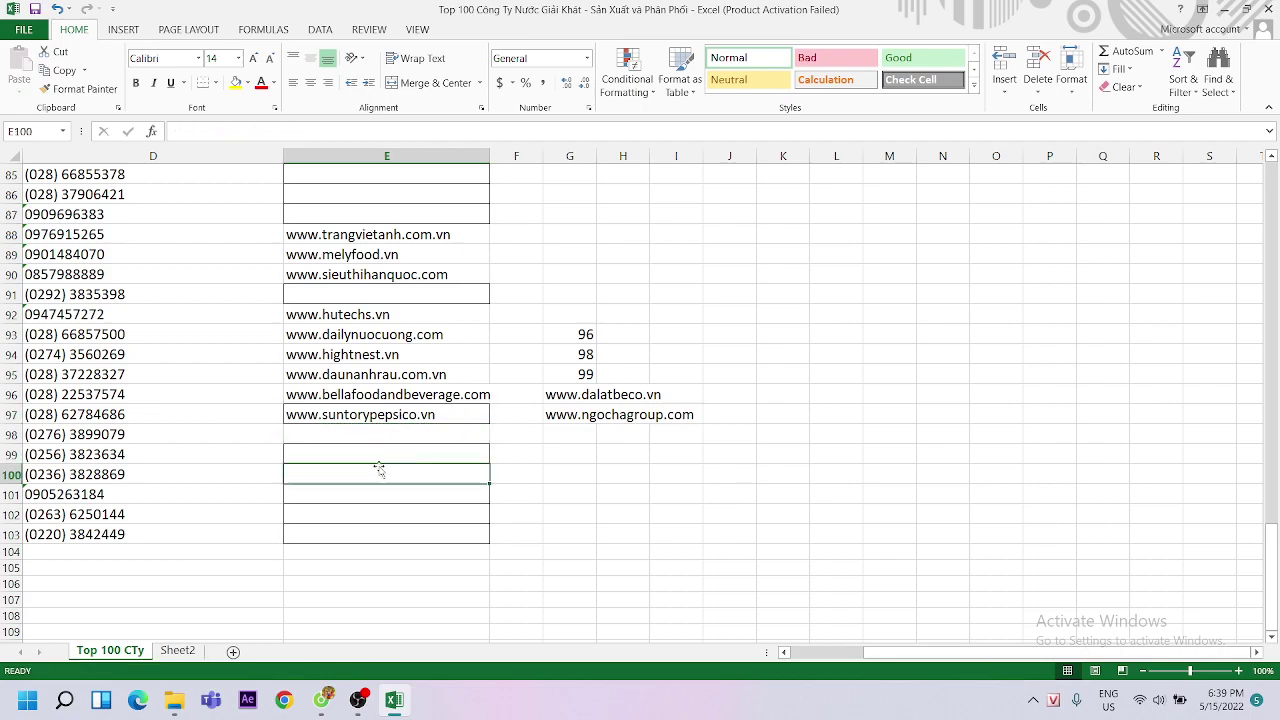
click(321, 699)
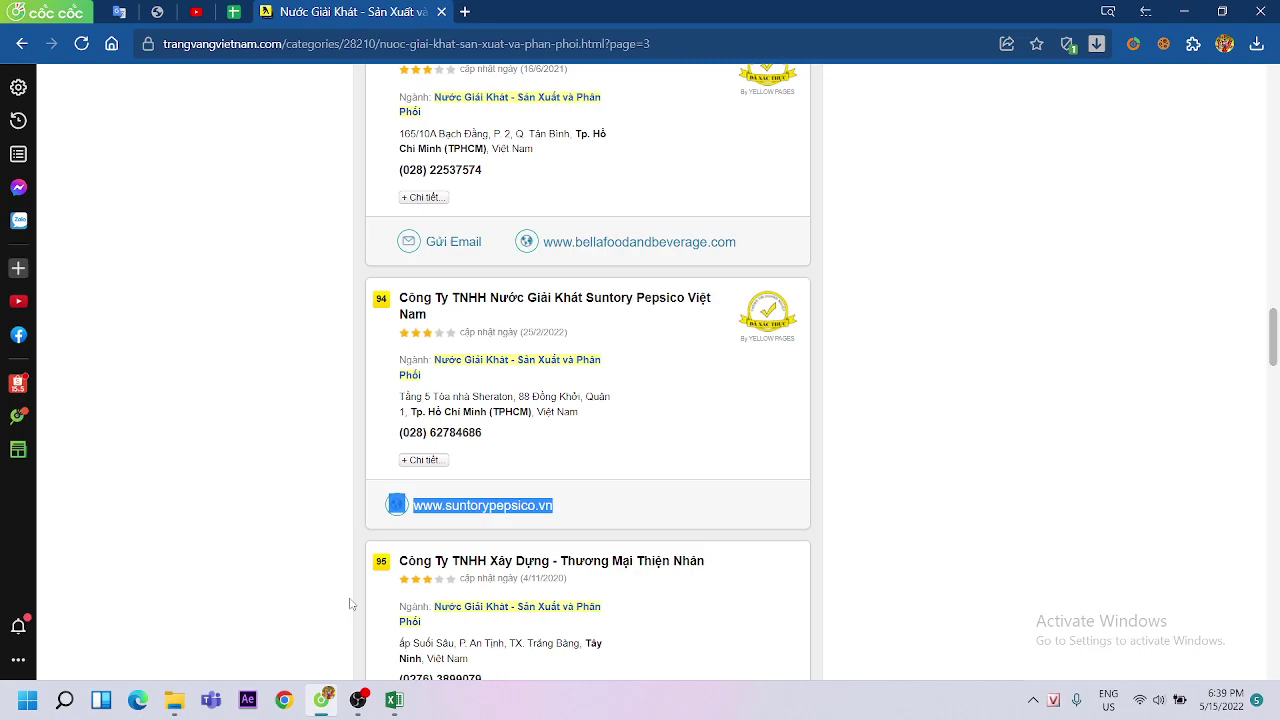
scroll(569, 358, down, 3)
scroll(540, 320, down, 1)
scroll(490, 272, down, 2)
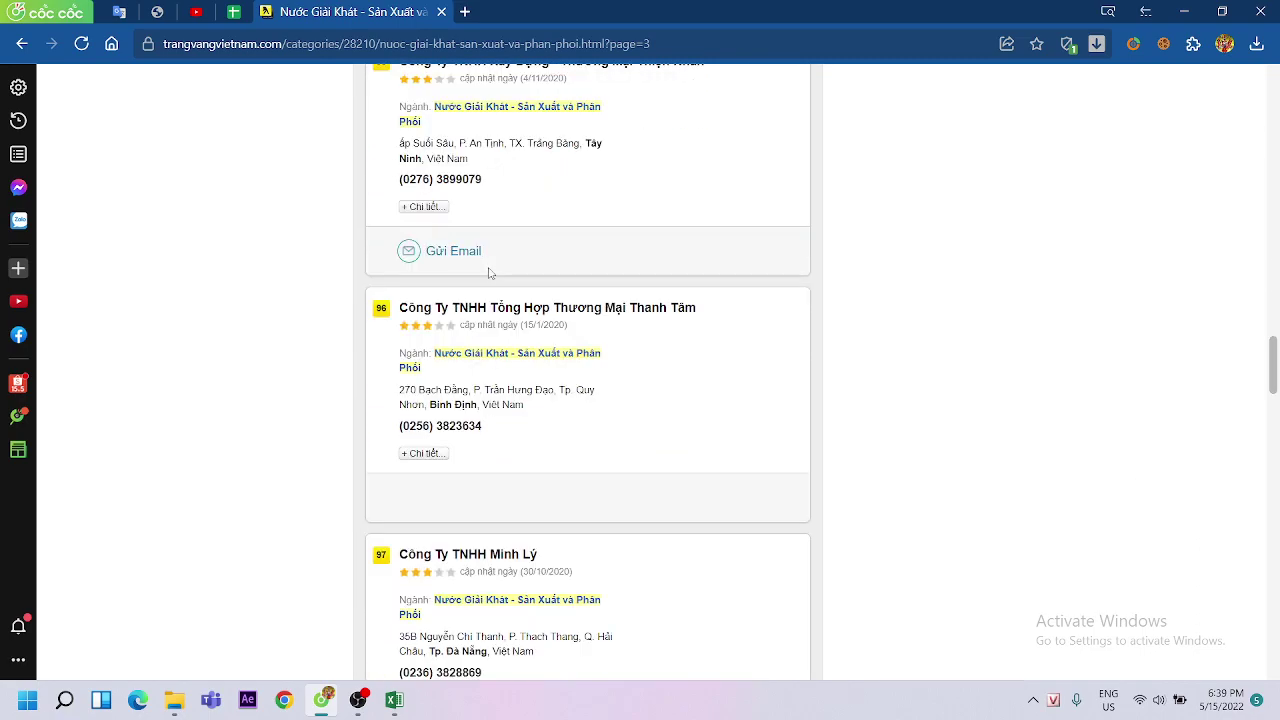
scroll(501, 272, down, 2)
scroll(501, 272, up, 2)
scroll(543, 283, up, 2)
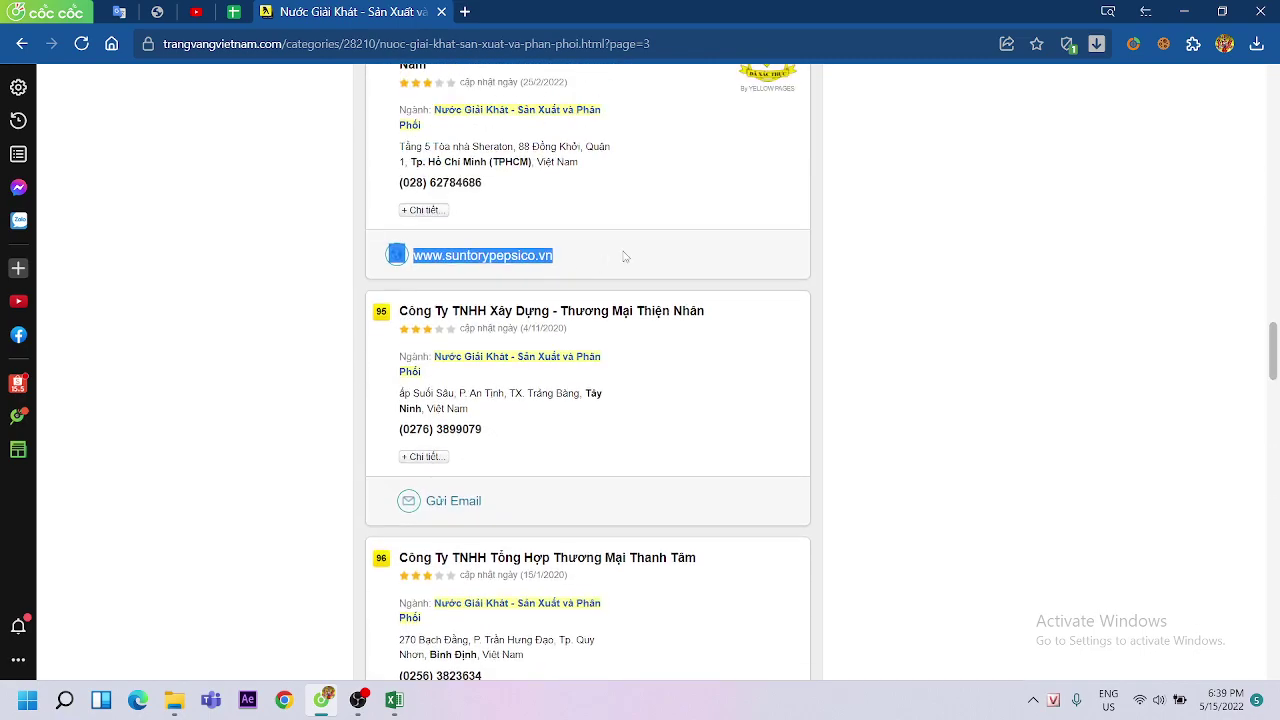
click(557, 491)
scroll(560, 480, down, 3)
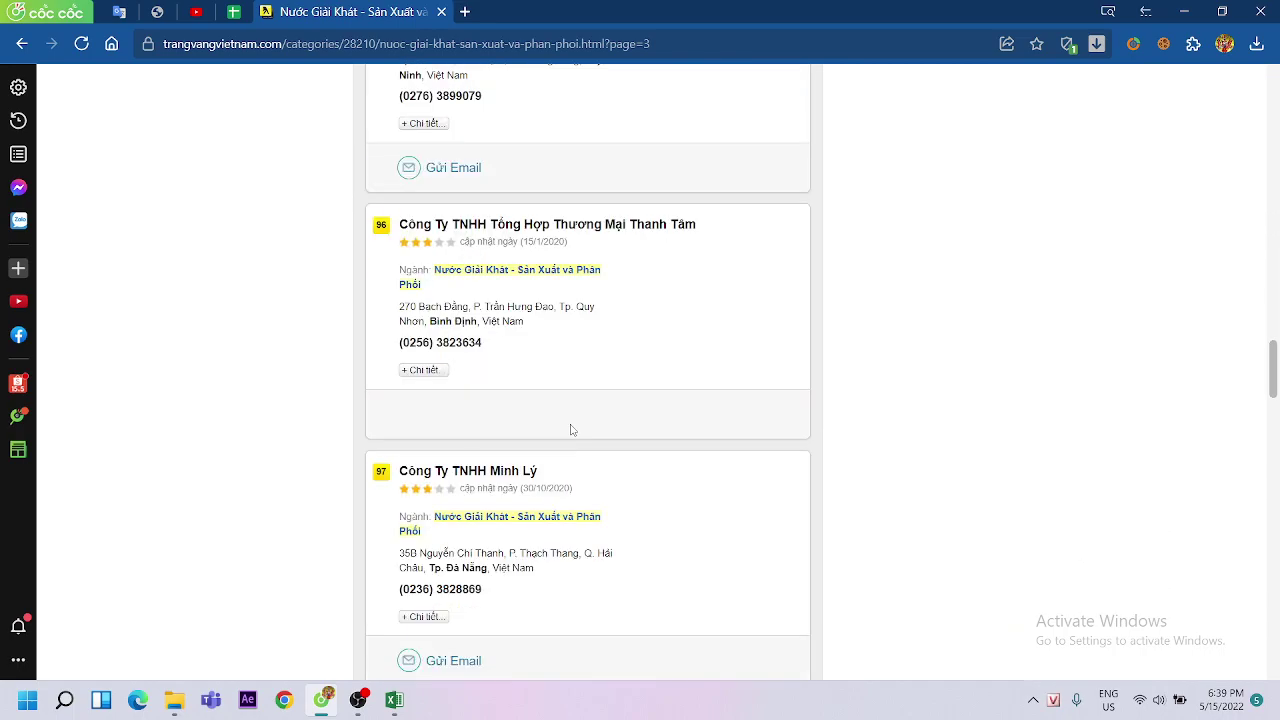
scroll(571, 425, down, 2)
scroll(574, 417, down, 1)
scroll(565, 450, down, 1)
scroll(558, 480, down, 2)
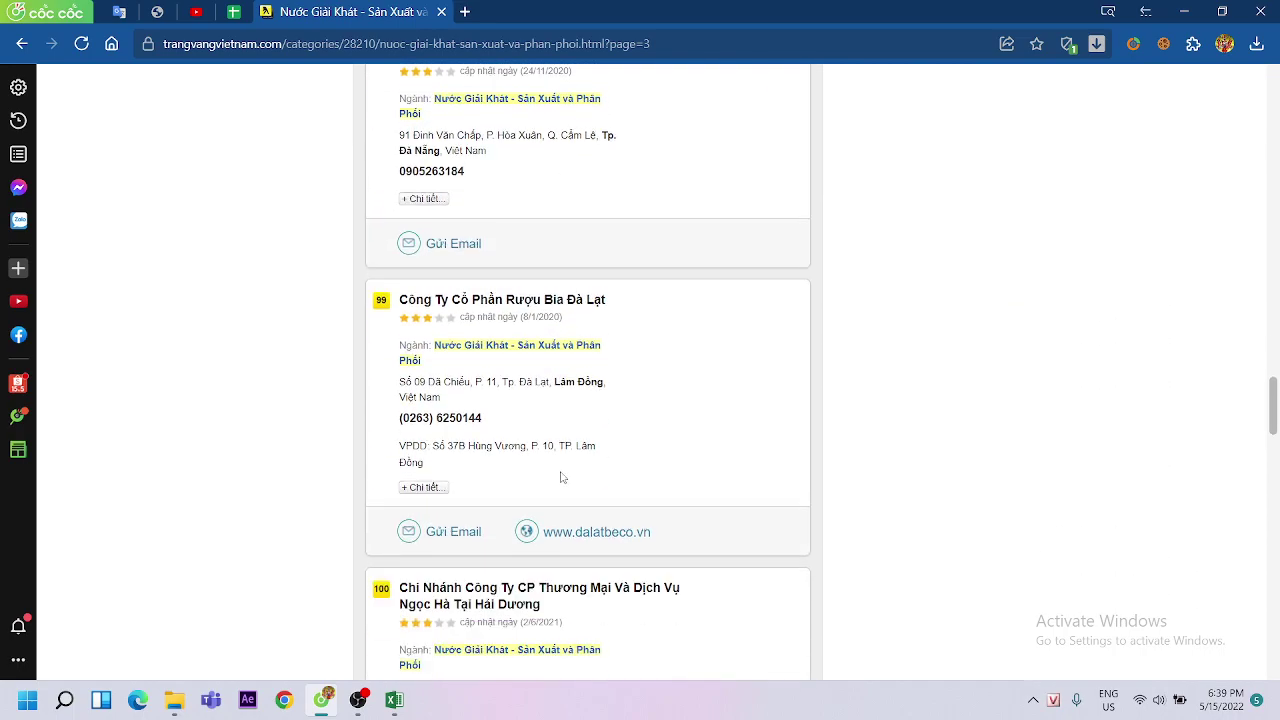
scroll(565, 480, down, 3)
scroll(589, 450, up, 1)
click(394, 699)
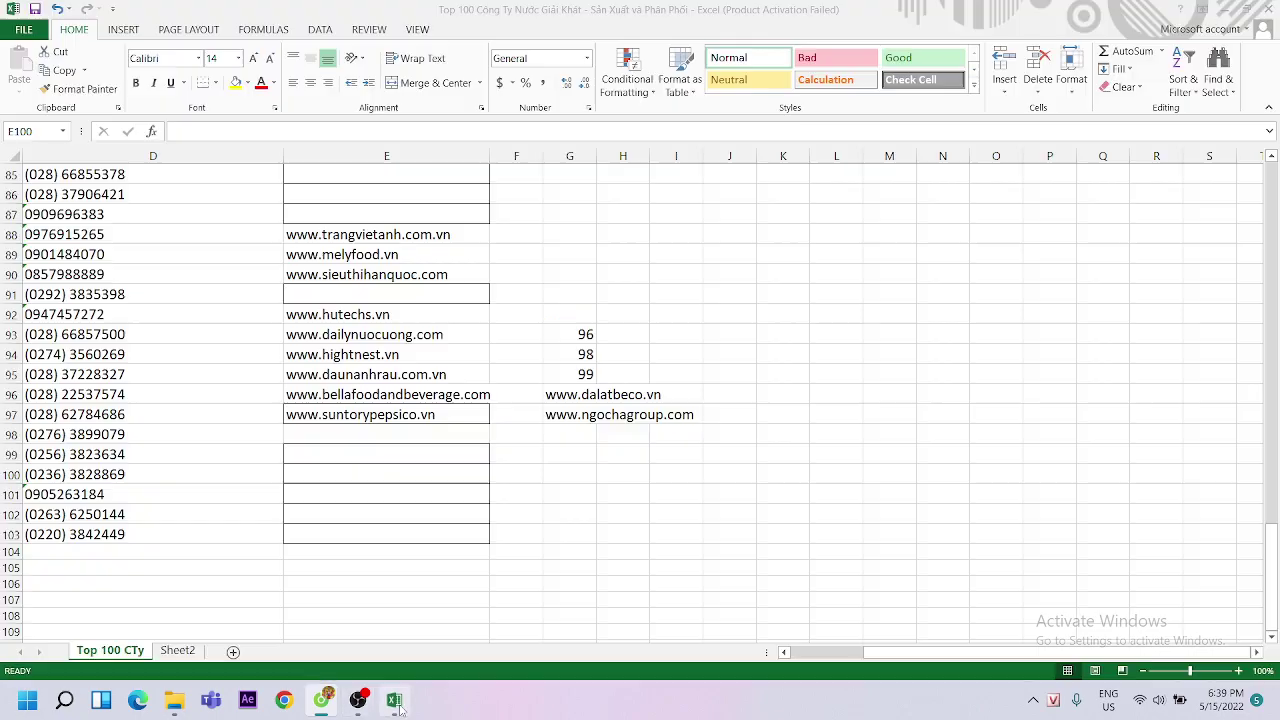
click(555, 400)
key(ctrl+v)
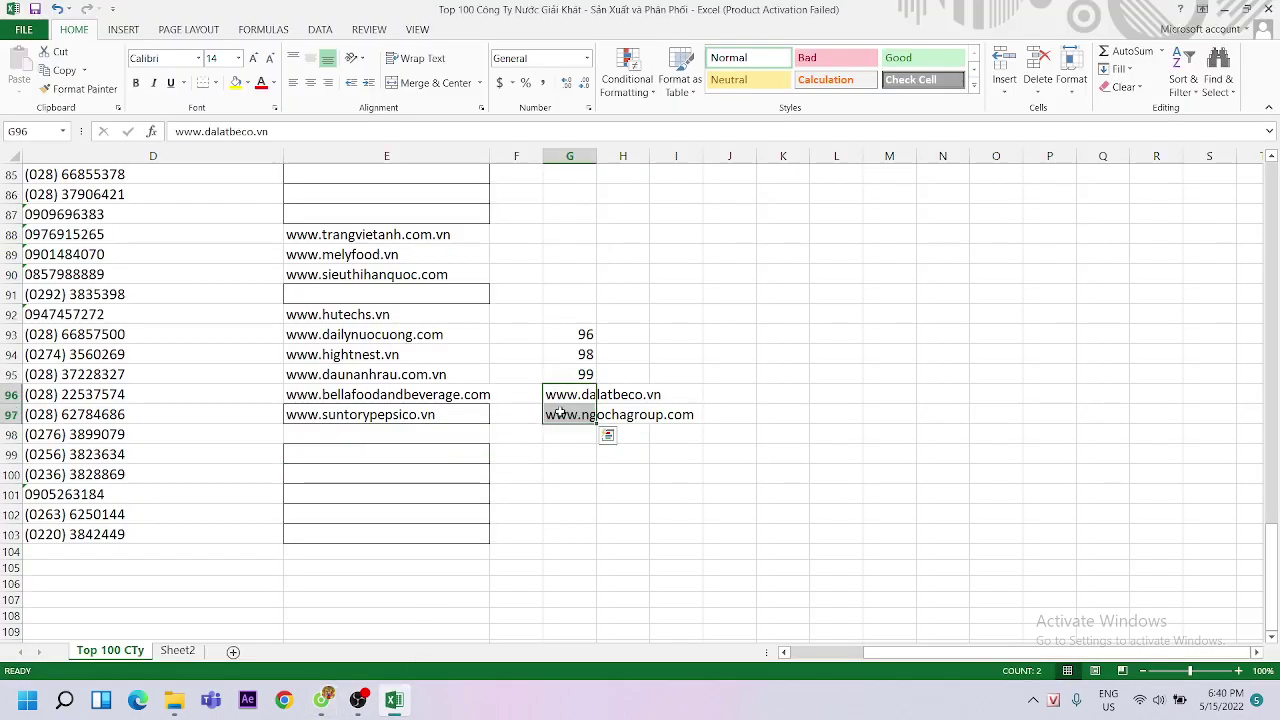
key(ctrl+c)
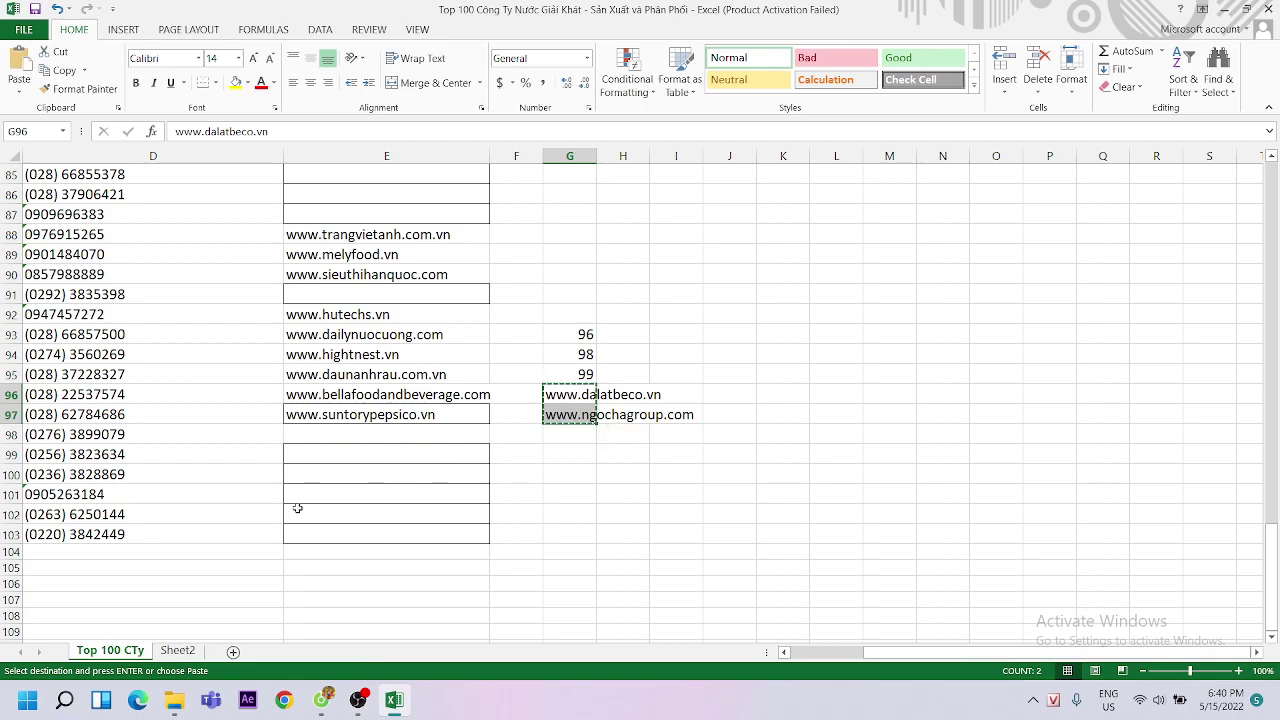
click(299, 513)
key(Return)
click(329, 437)
key(Down)
key(Down)
key(Down)
Clear the leftover helper numbers 96, 98 and 99 from column G
drag(585, 336, 574, 394)
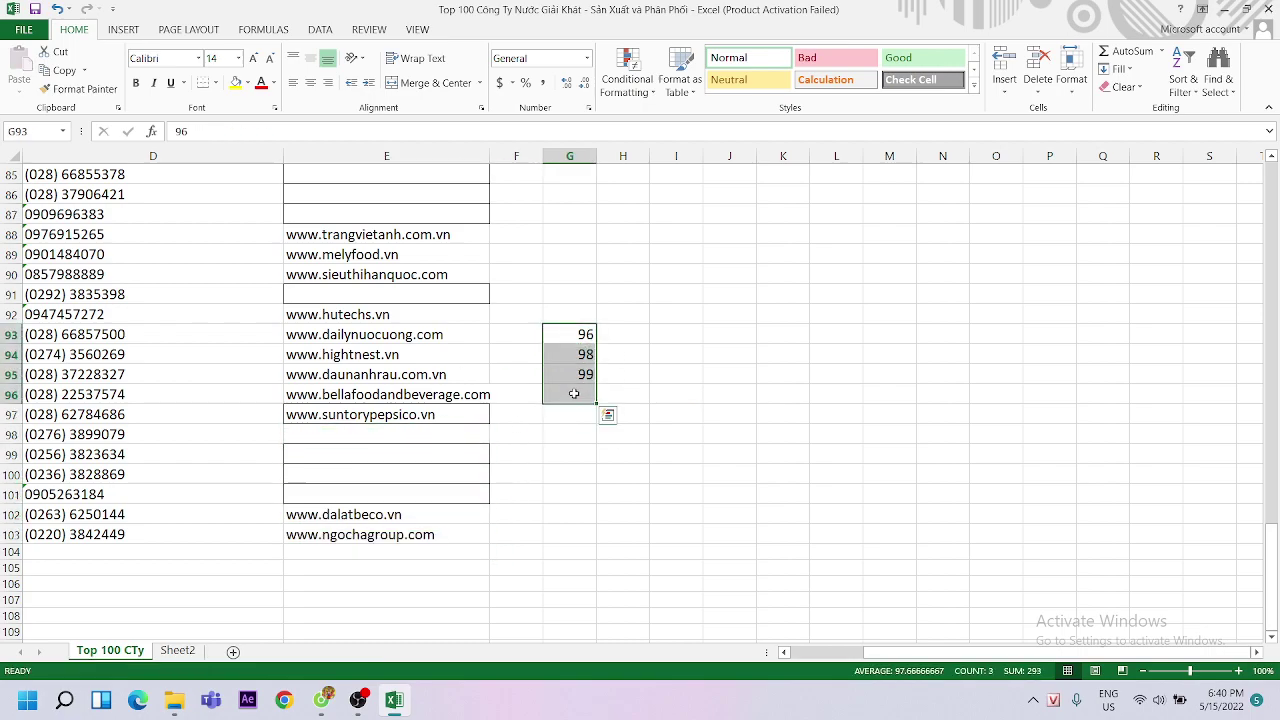
key(Delete)
click(739, 407)
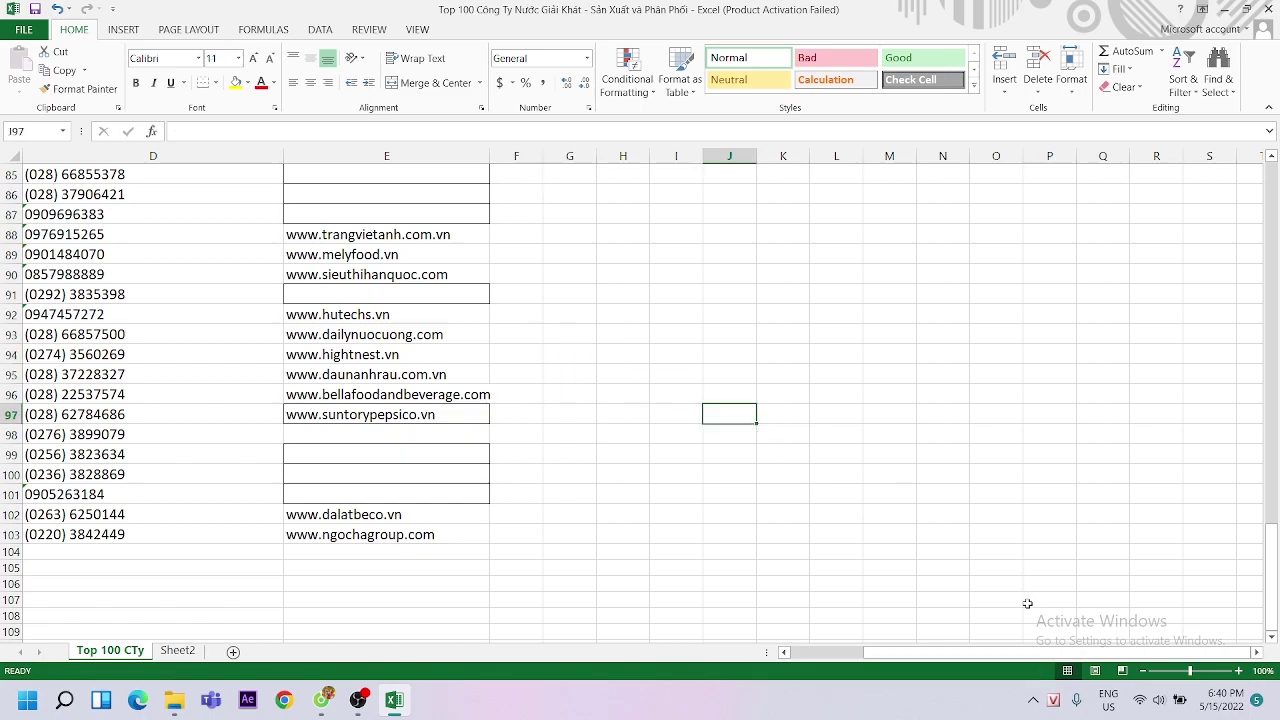
drag(1020, 651, 945, 651)
drag(1270, 560, 1258, 166)
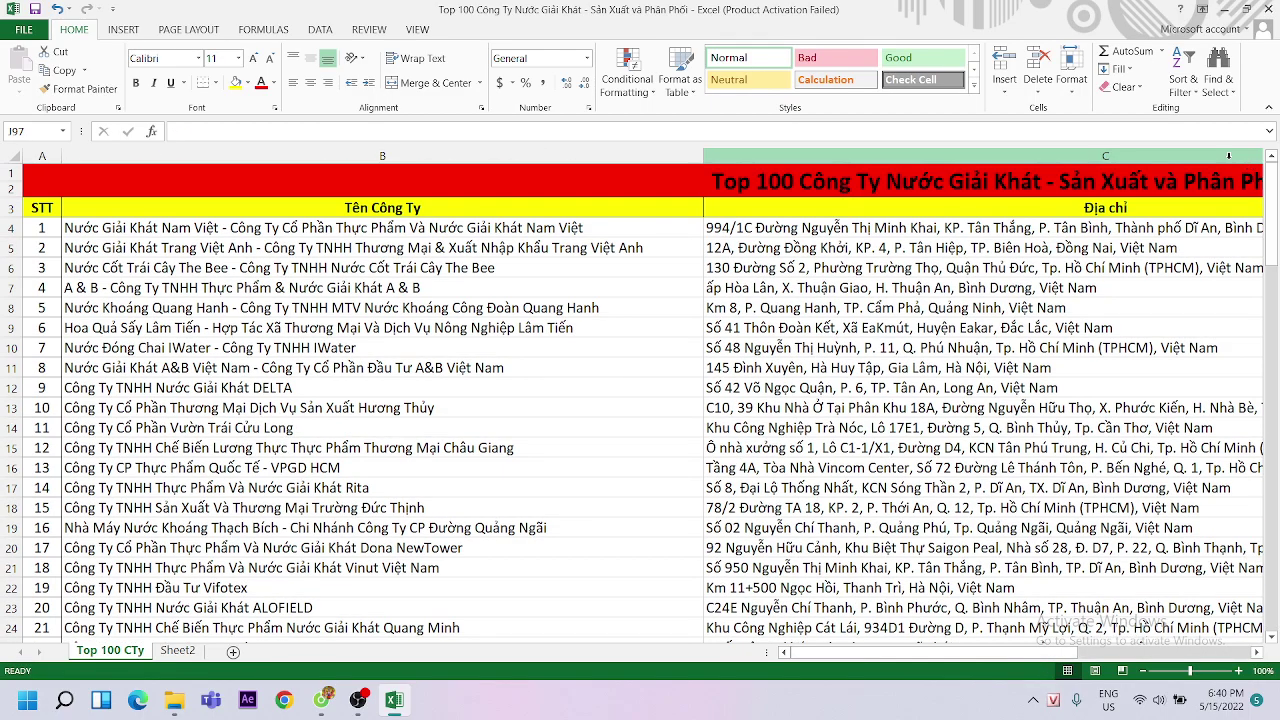
Apply All Borders to the table from A4 through row 103 and autofit Website column E
click(48, 234)
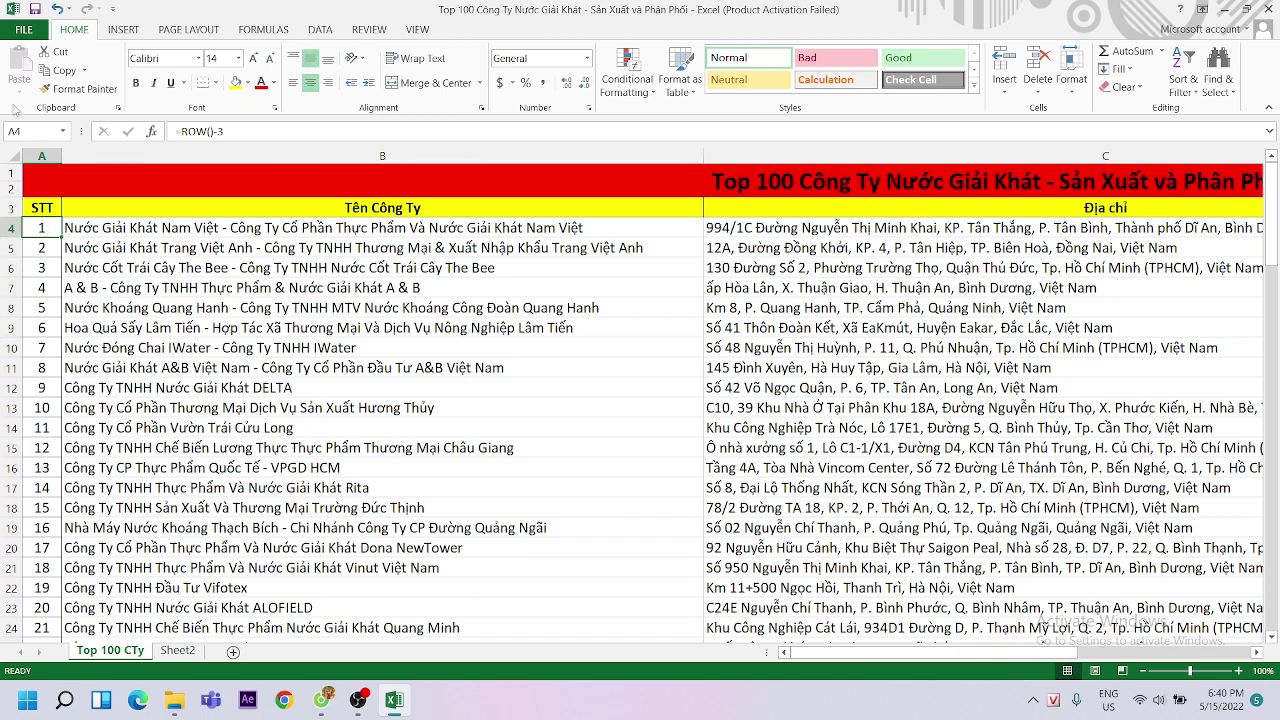
key(ctrl+shift+Right)
key(ctrl+shift+Down)
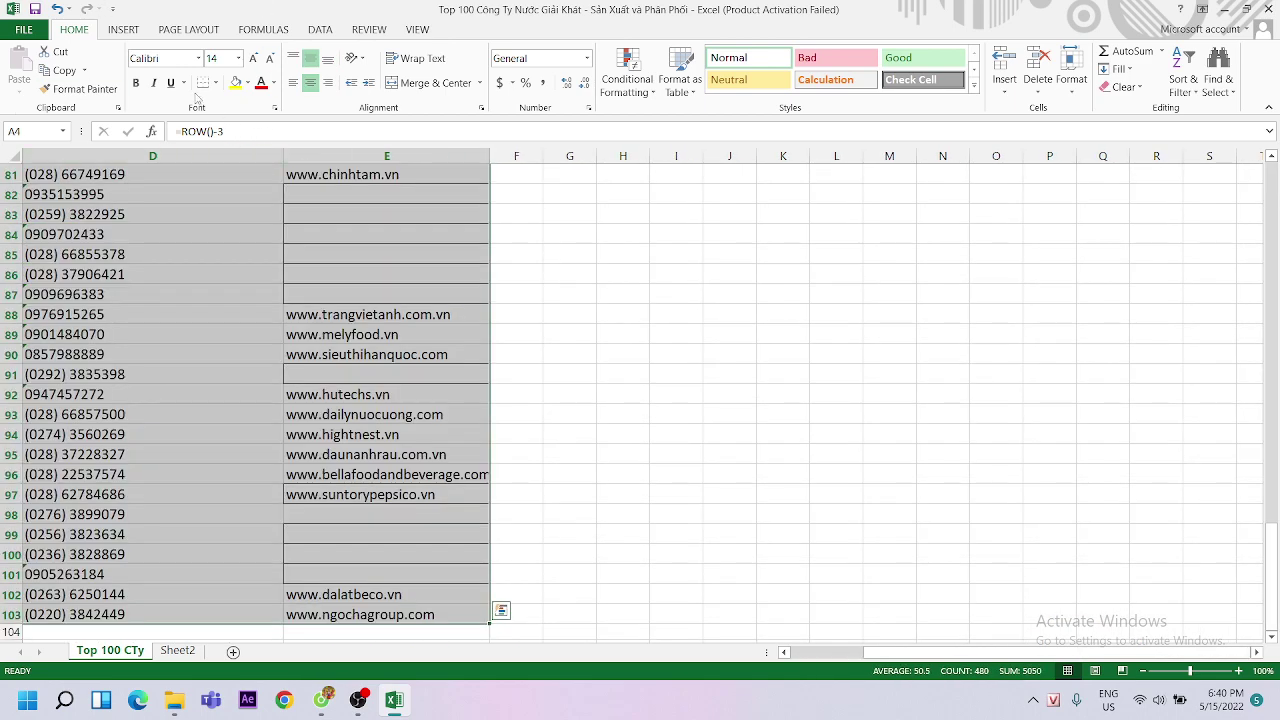
click(216, 83)
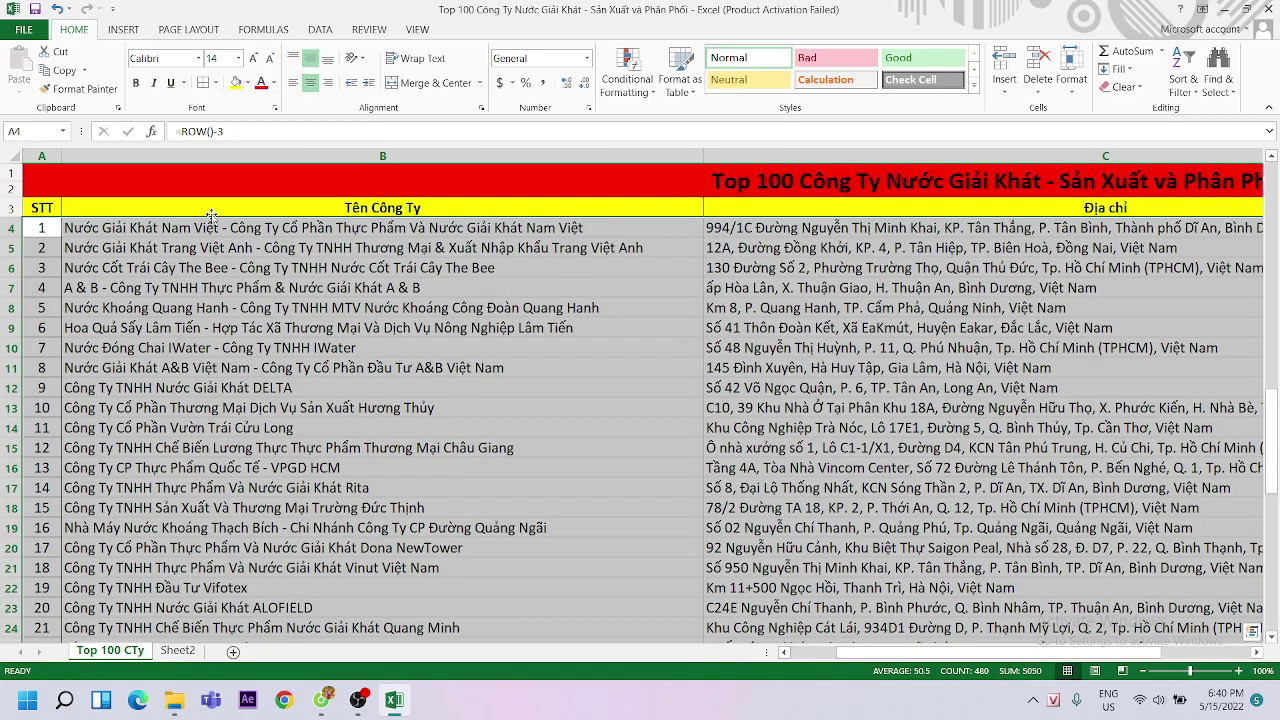
click(230, 221)
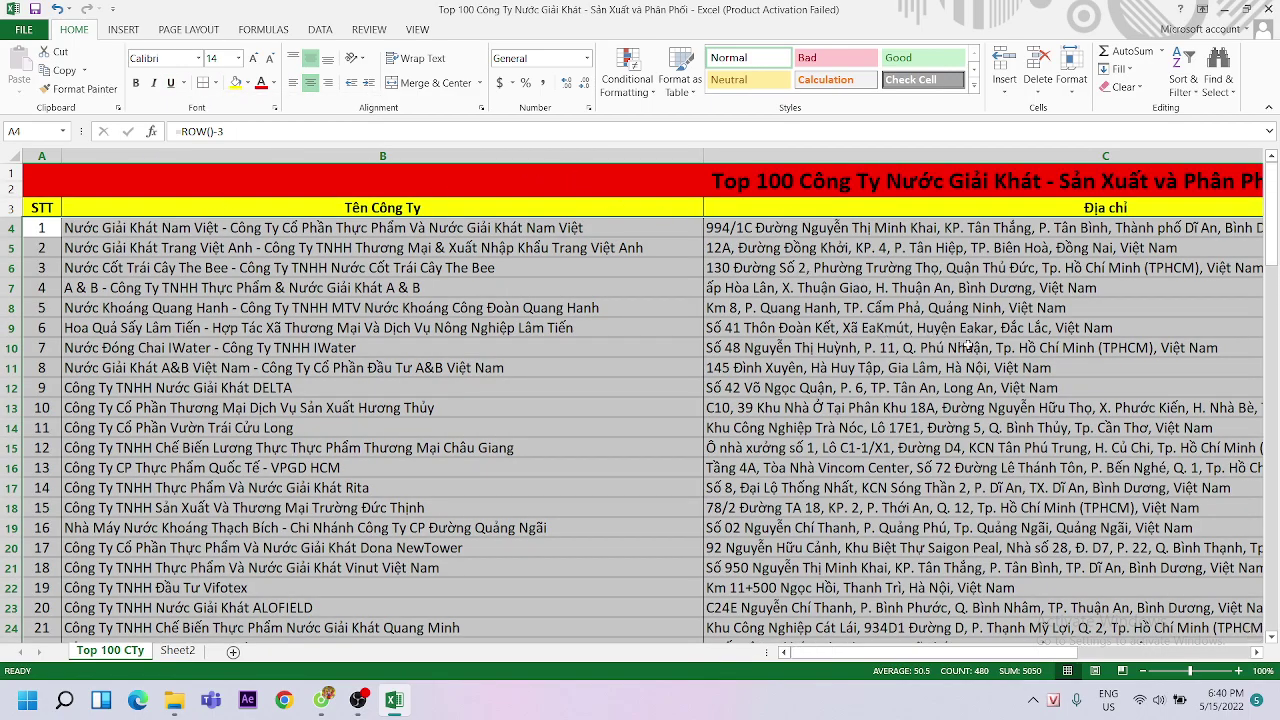
click(880, 347)
drag(1075, 652, 1185, 660)
double_click(490, 157)
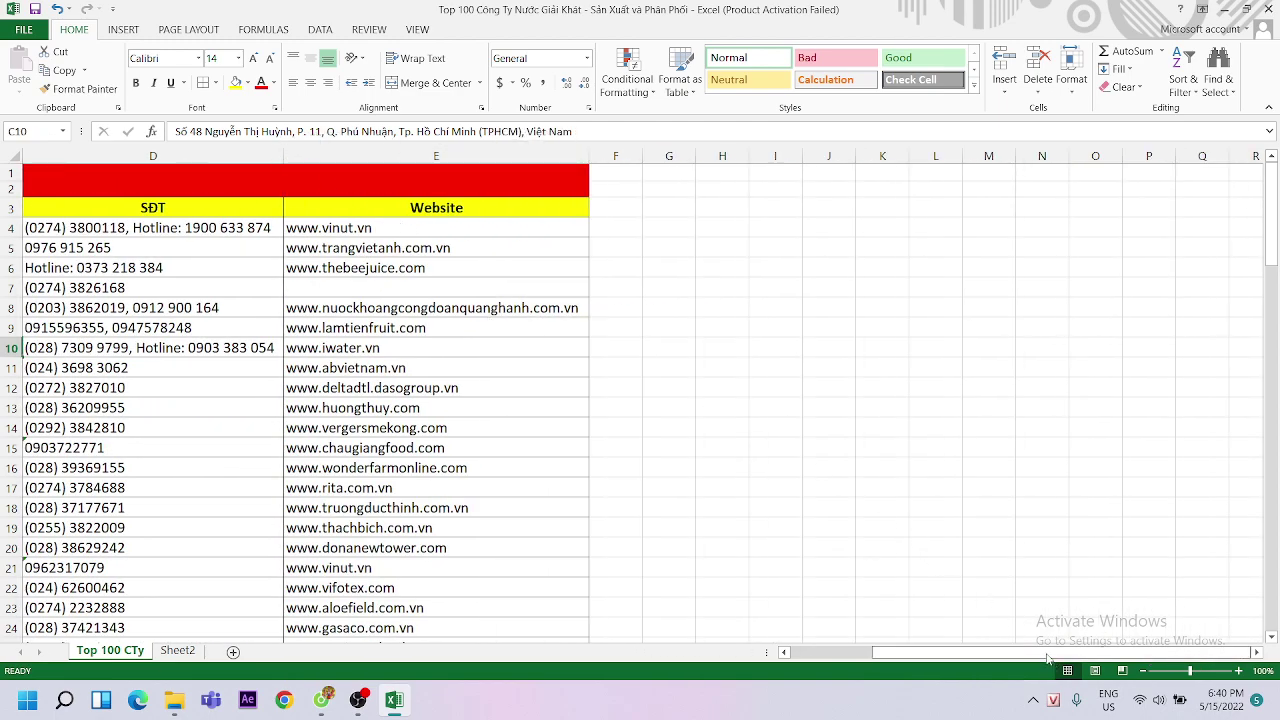
Check the company names in rows 9 and 16 against the browser listing
drag(1054, 660, 972, 660)
click(248, 334)
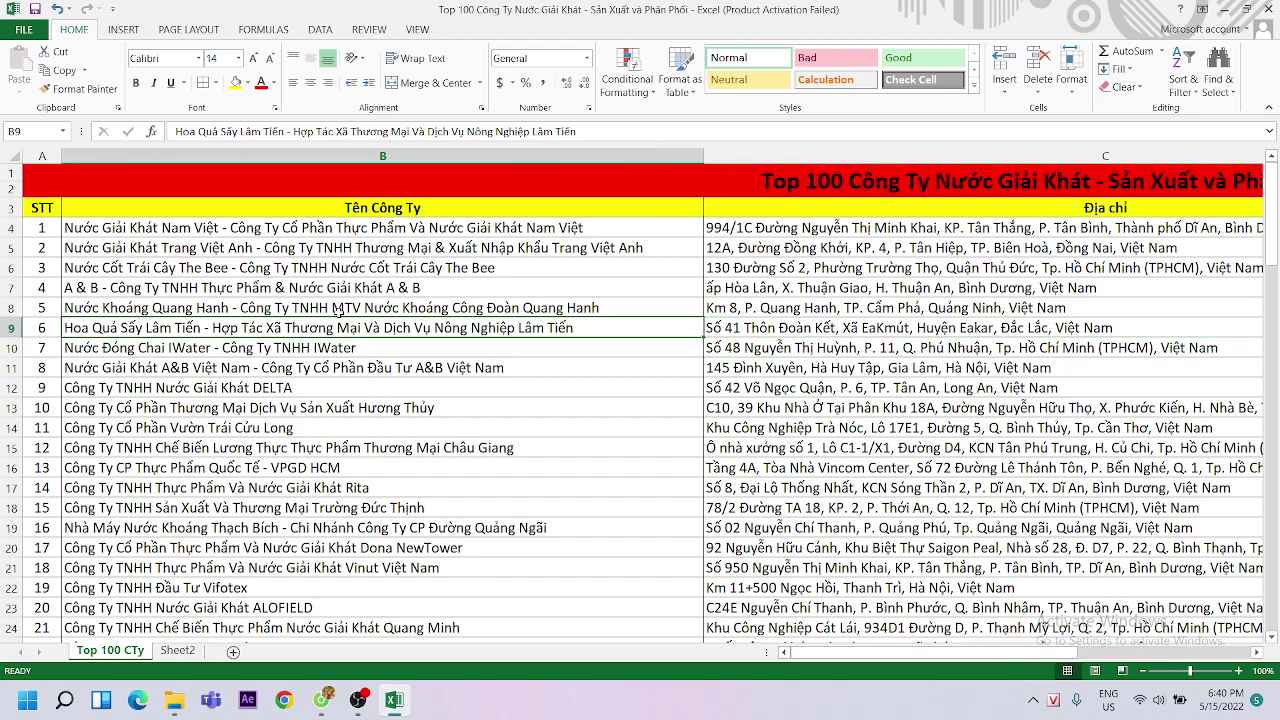
click(290, 465)
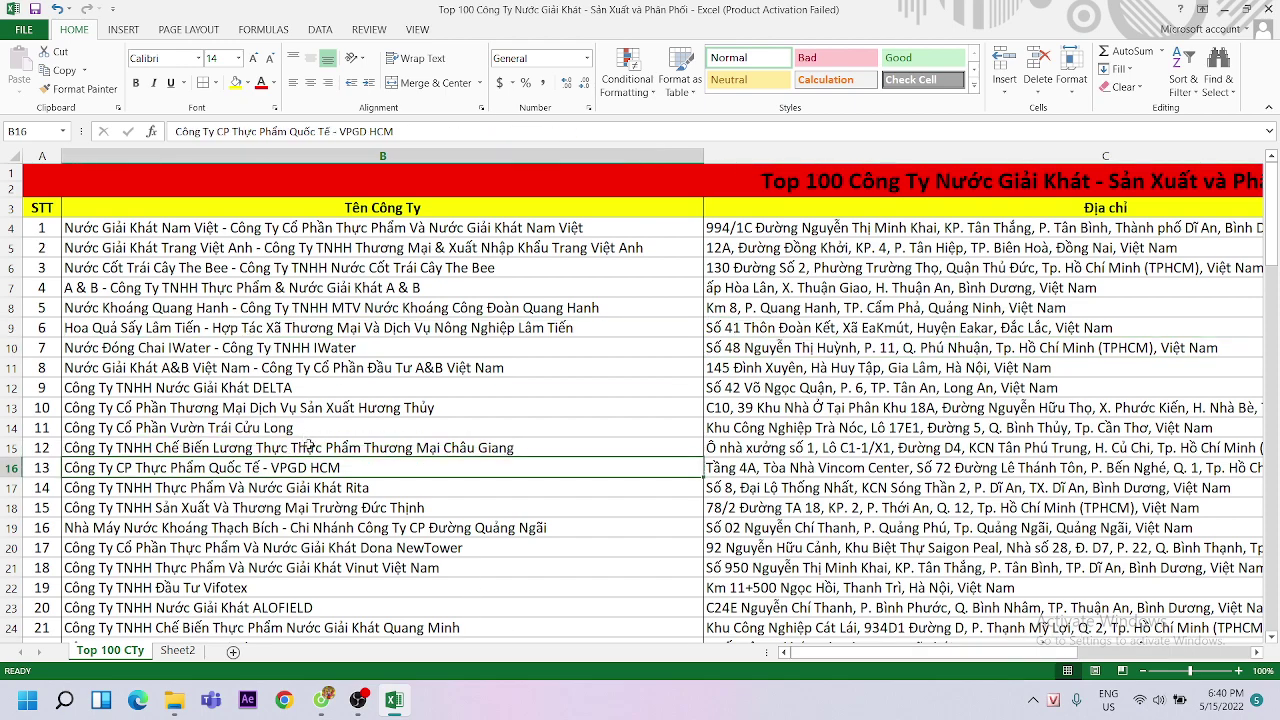
click(358, 700)
mouse_move(322, 699)
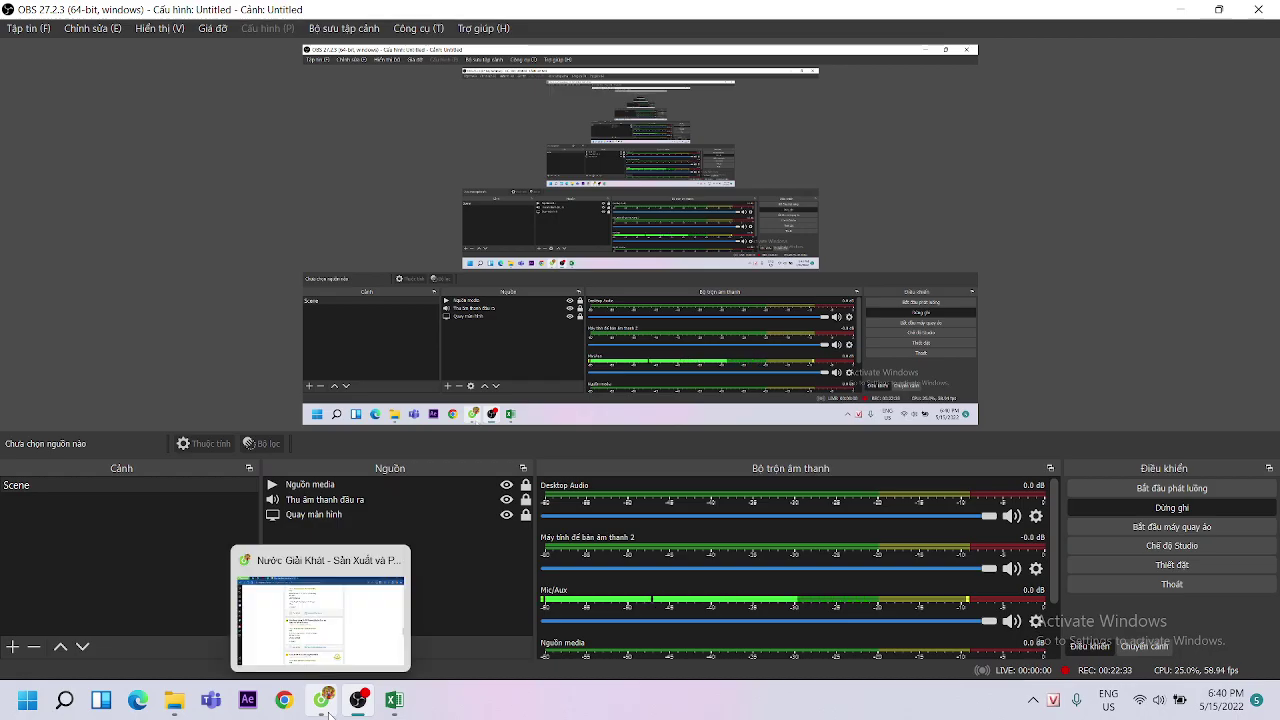
click(394, 700)
click(106, 288)
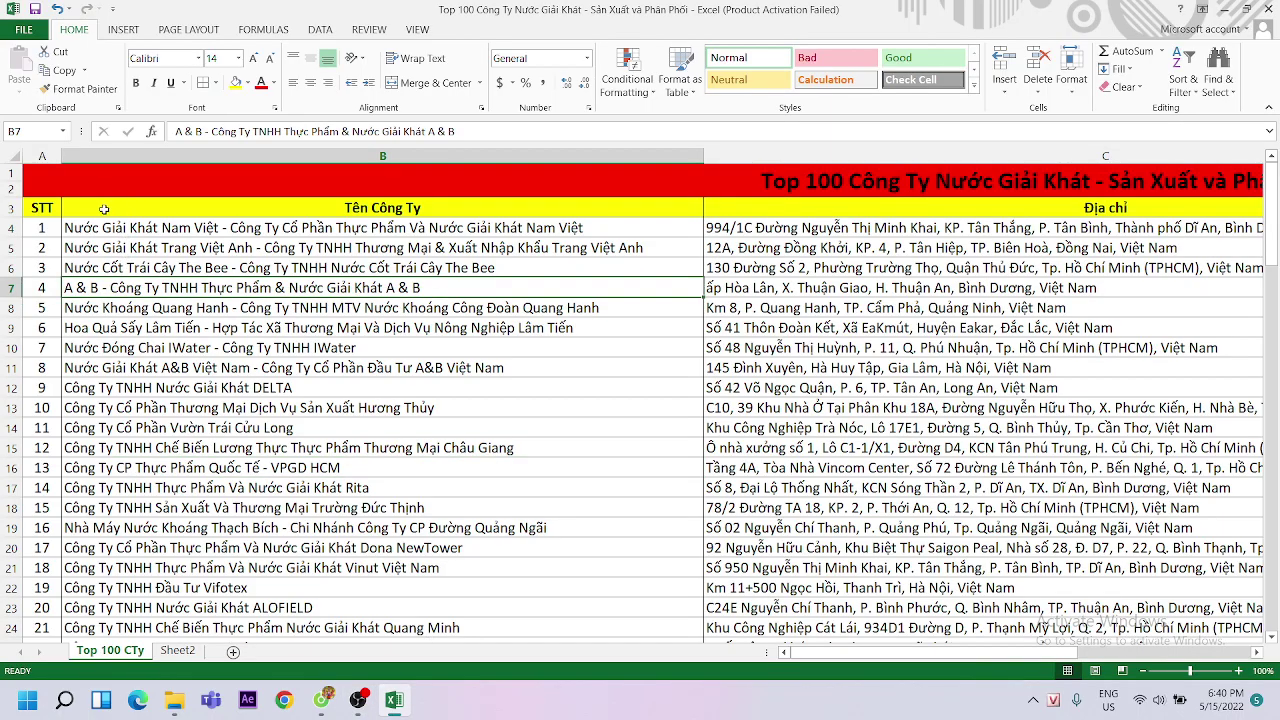
Select the merged title and choose Page Break Preview from the View tab's workbook views
click(46, 186)
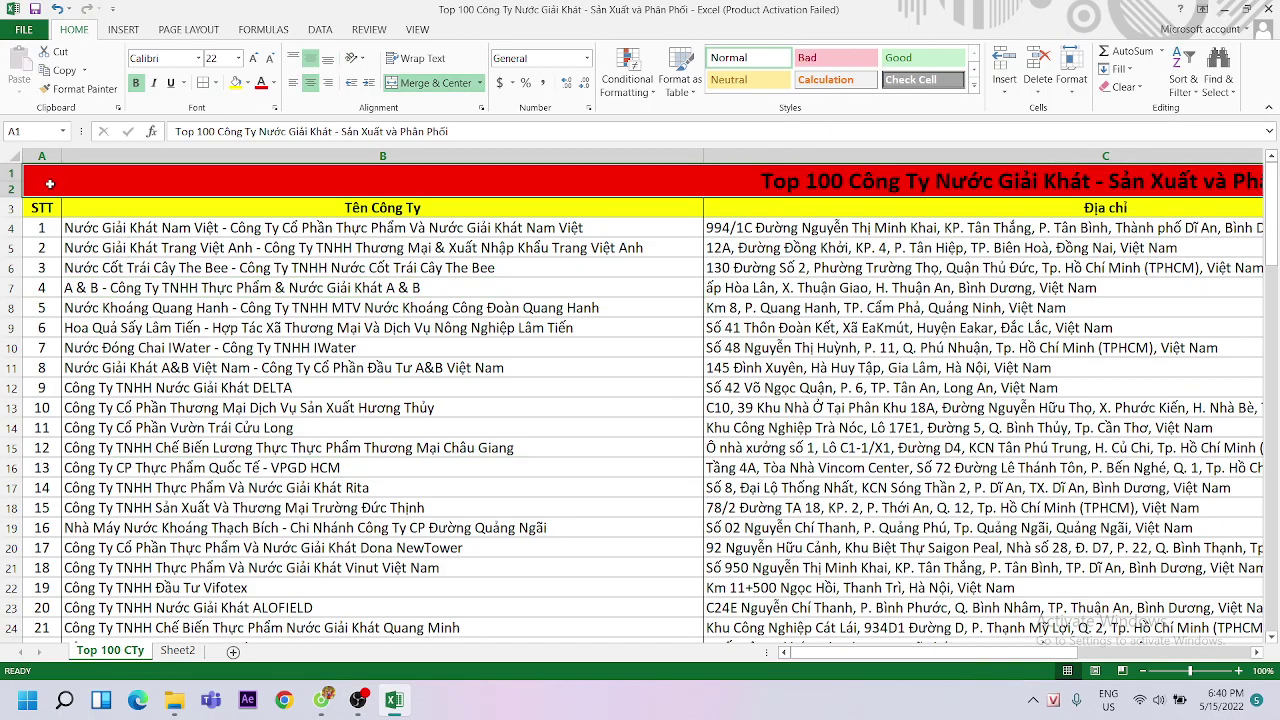
click(370, 30)
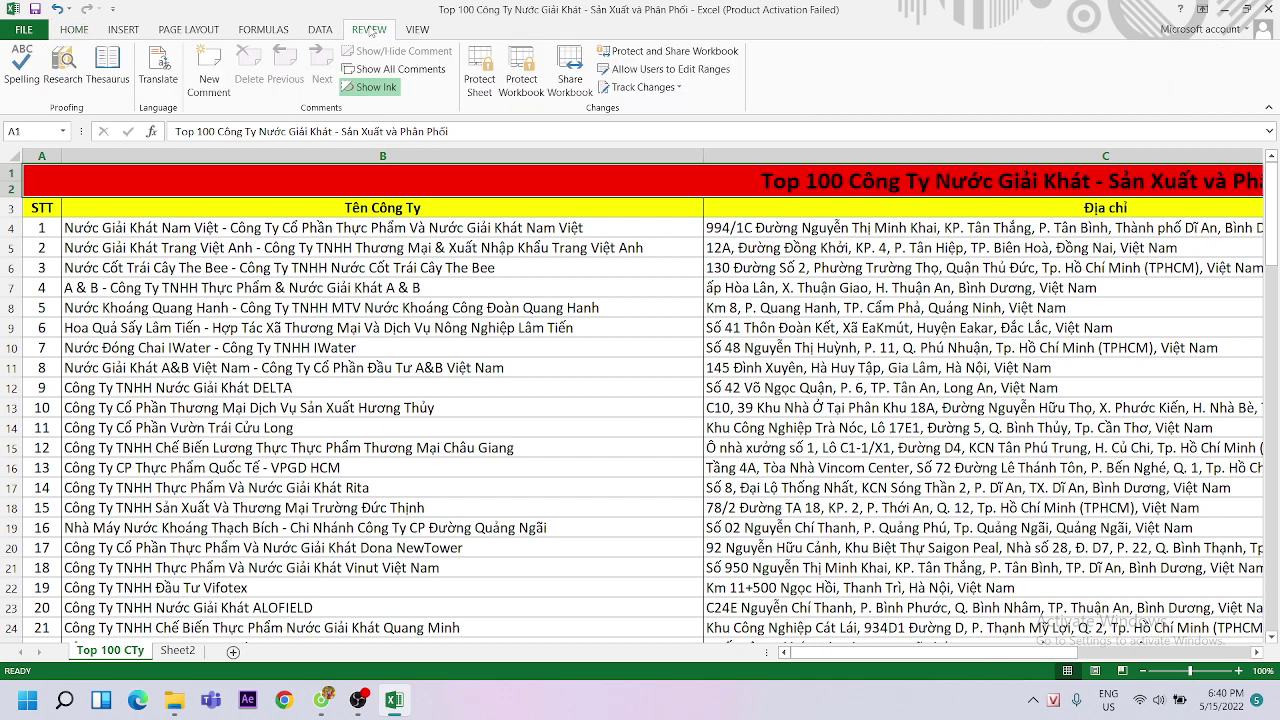
click(407, 32)
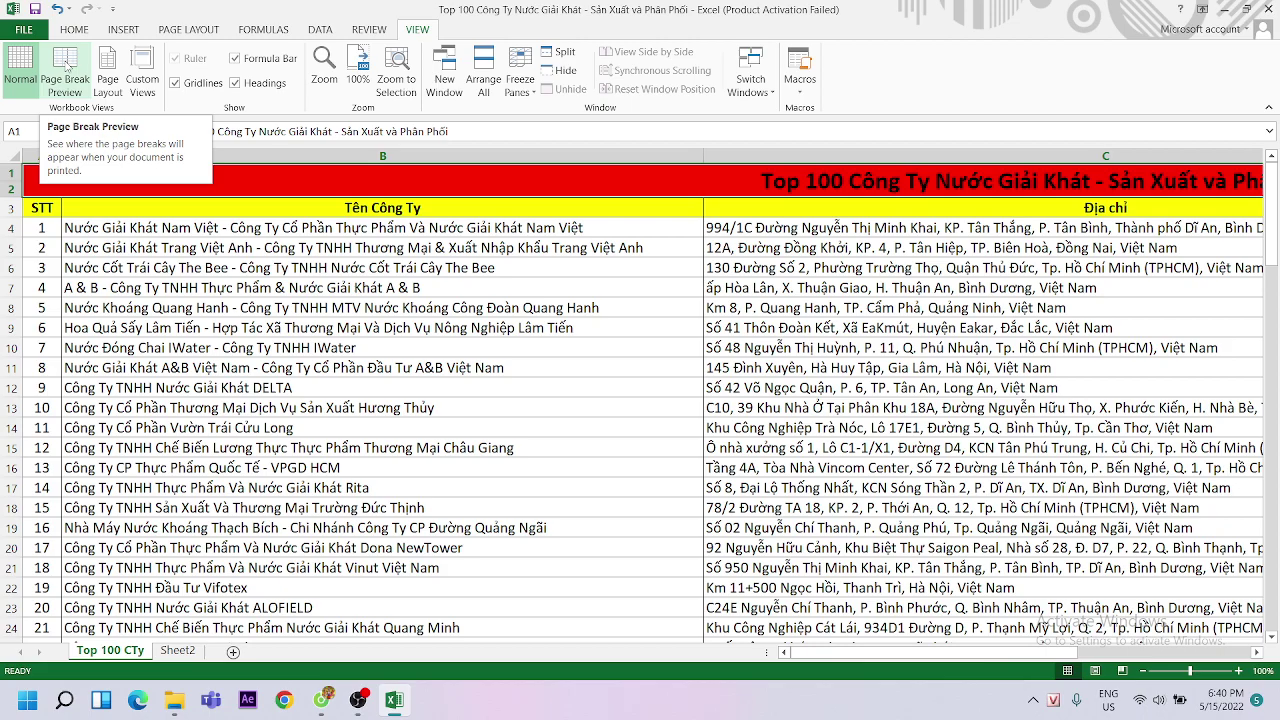
click(66, 66)
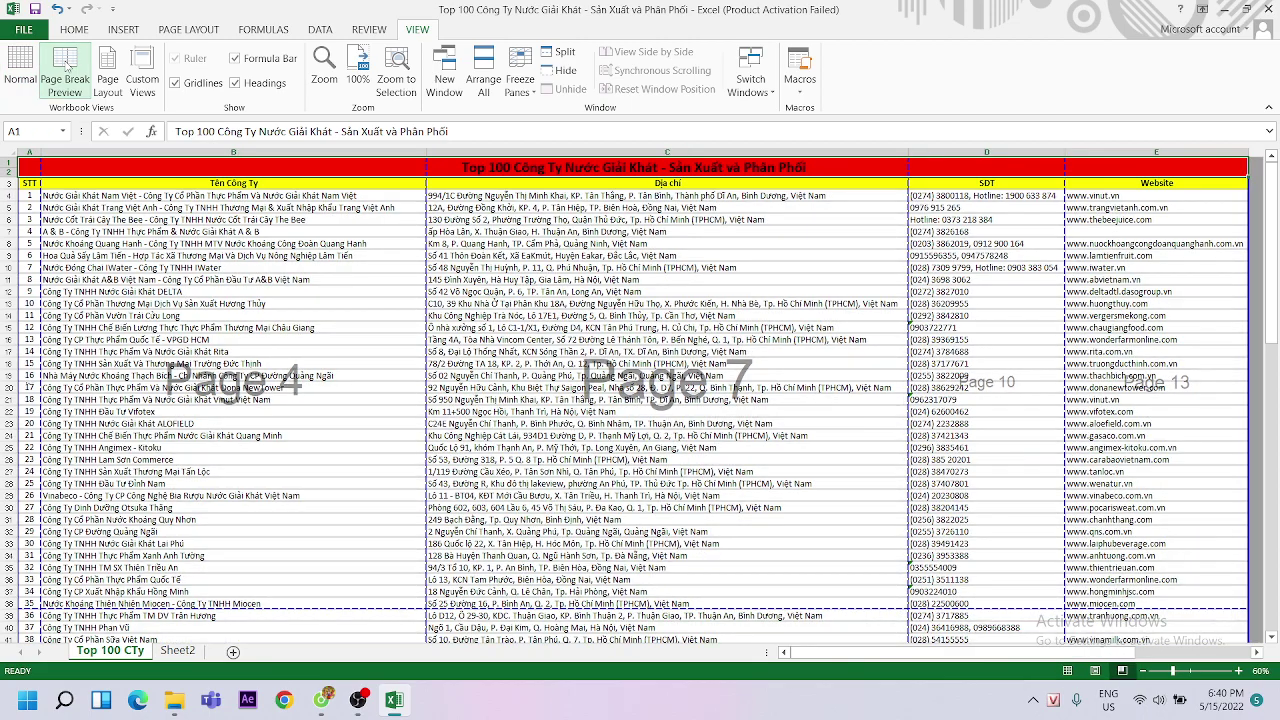
Dismiss the merged-cell error and drag the vertical page break past column E so columns A–E share one page
drag(37, 182, 75, 170)
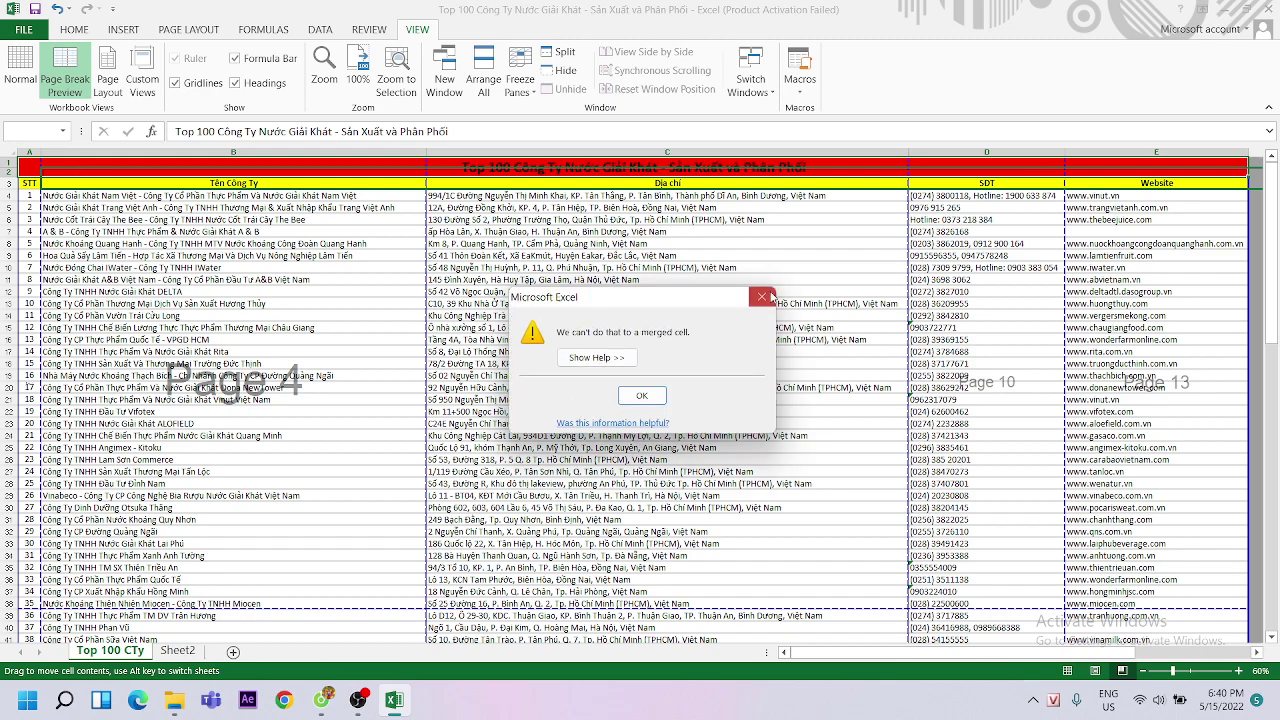
click(754, 298)
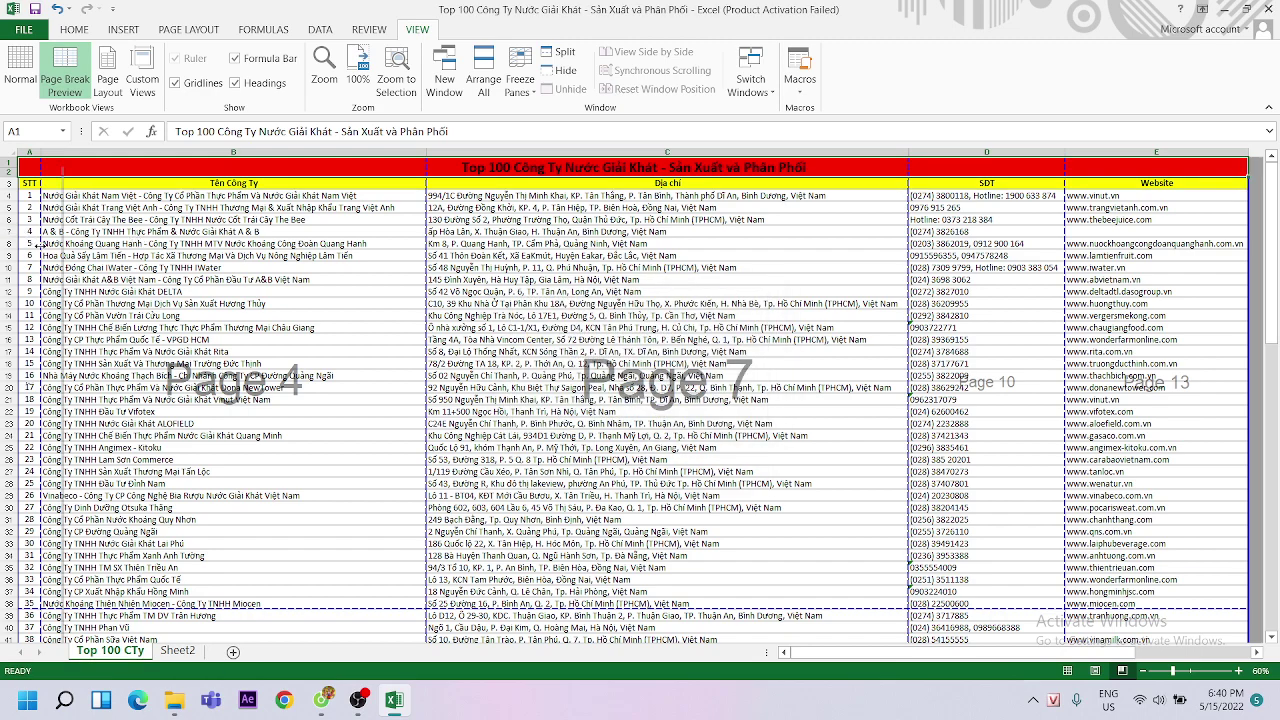
drag(904, 295, 1096, 298)
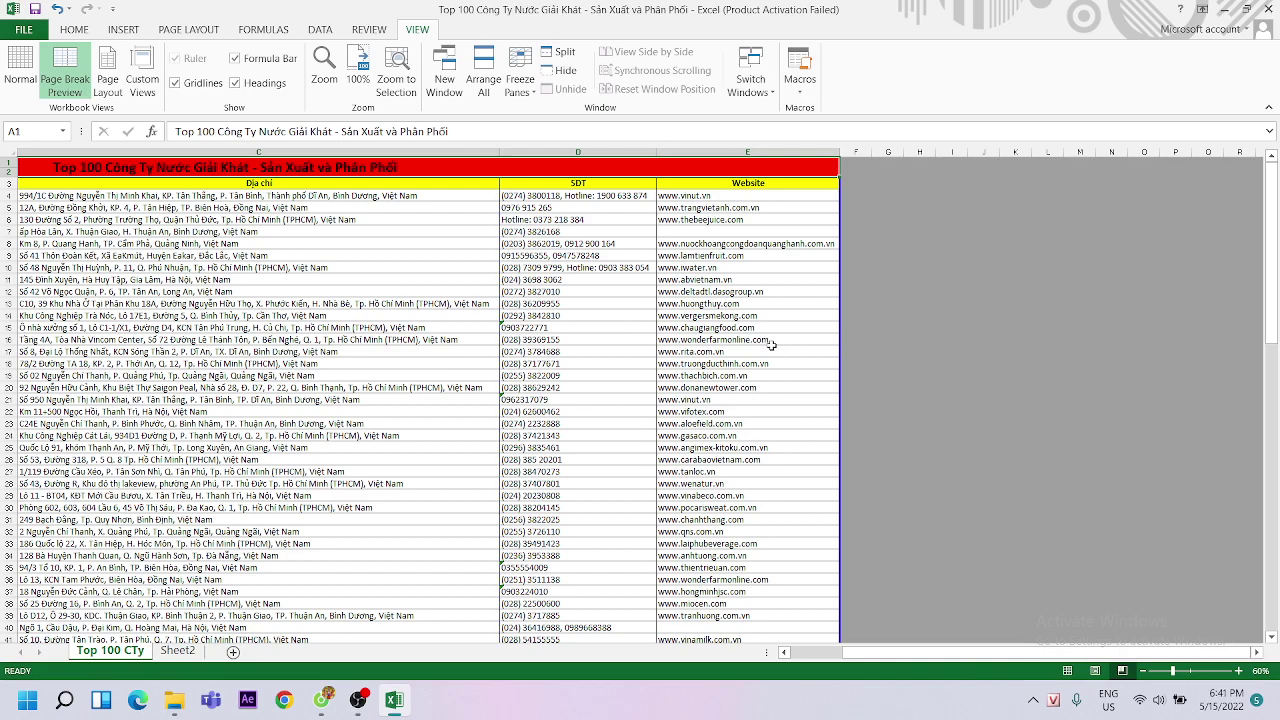
scroll(537, 297, down, 3)
scroll(495, 260, up, 3)
scroll(377, 180, down, 2)
scroll(365, 210, down, 2)
scroll(355, 235, down, 6)
scroll(357, 235, down, 7)
scroll(357, 235, down, 2)
scroll(357, 237, down, 2)
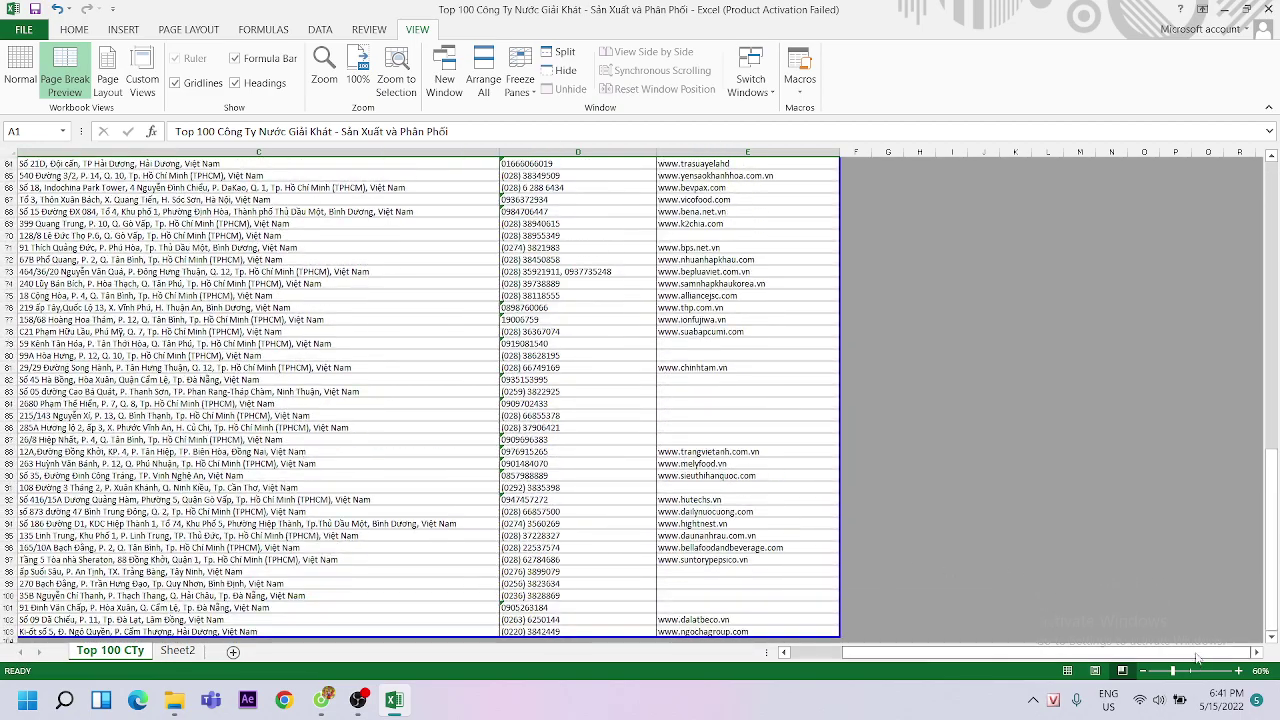
drag(1168, 672, 1172, 672)
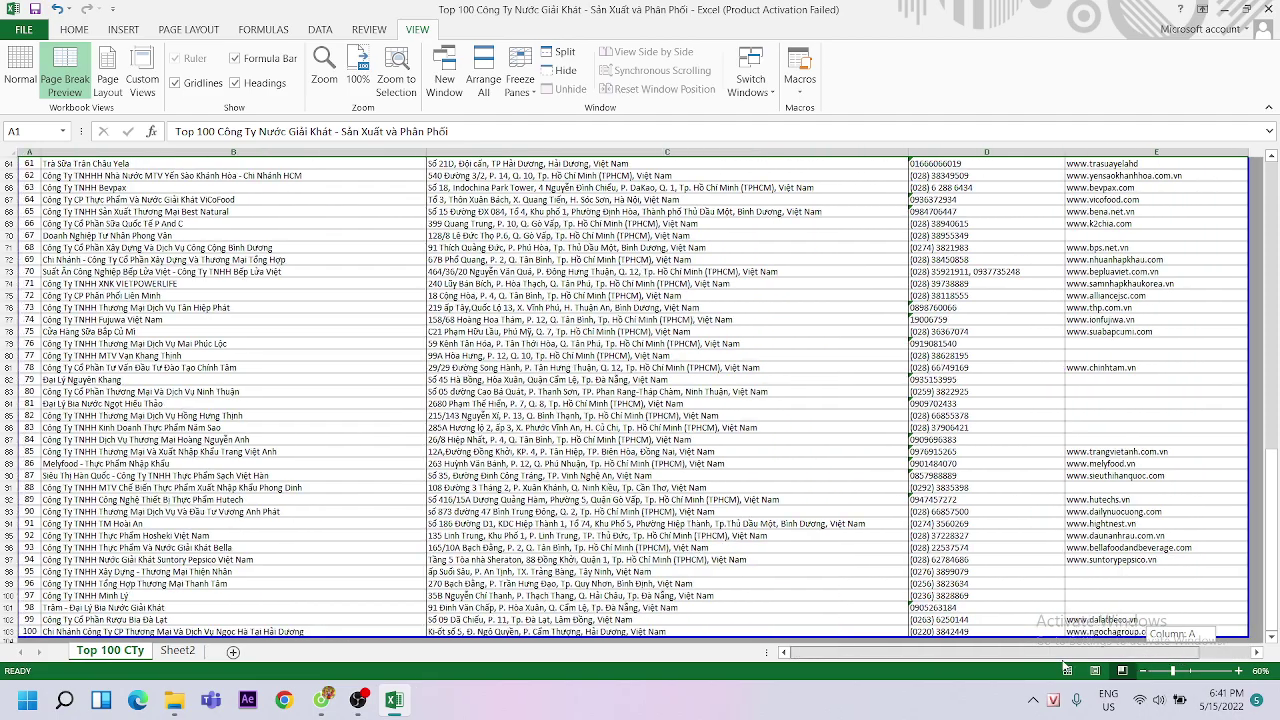
scroll(464, 522, up, 3)
scroll(480, 515, up, 3)
scroll(510, 508, up, 3)
scroll(540, 500, up, 3)
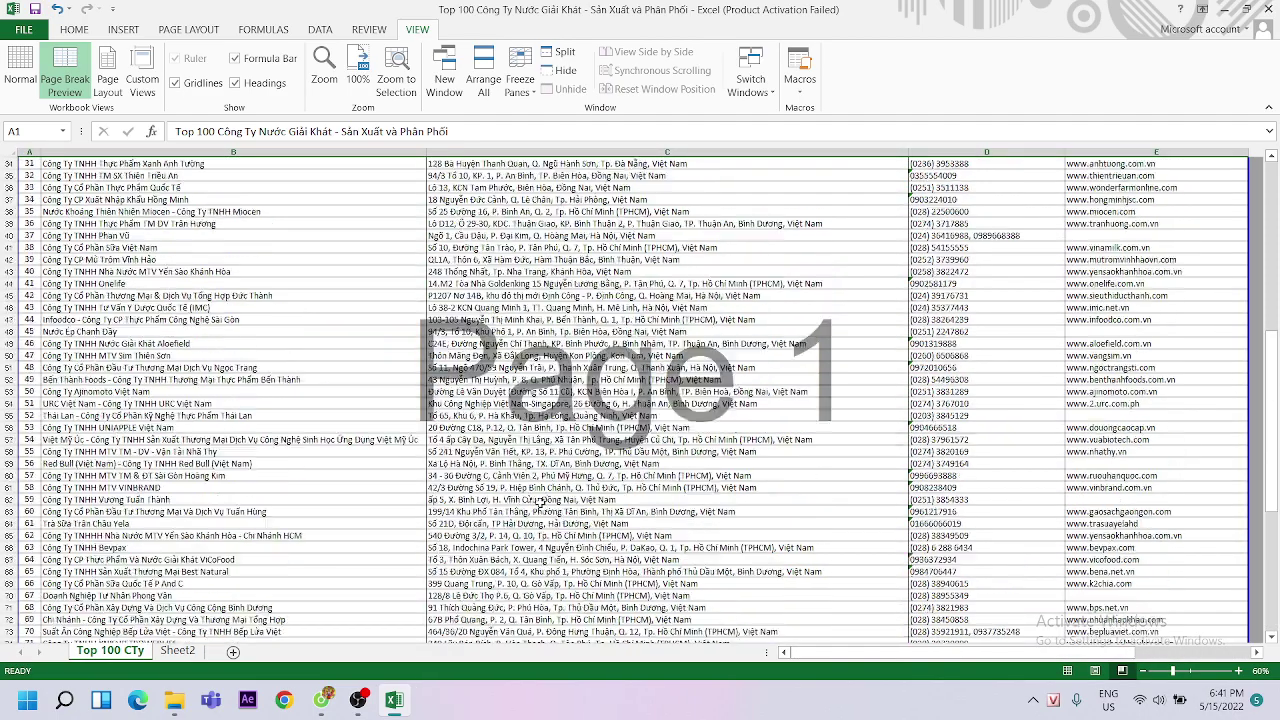
scroll(541, 501, up, 3)
scroll(600, 499, up, 6)
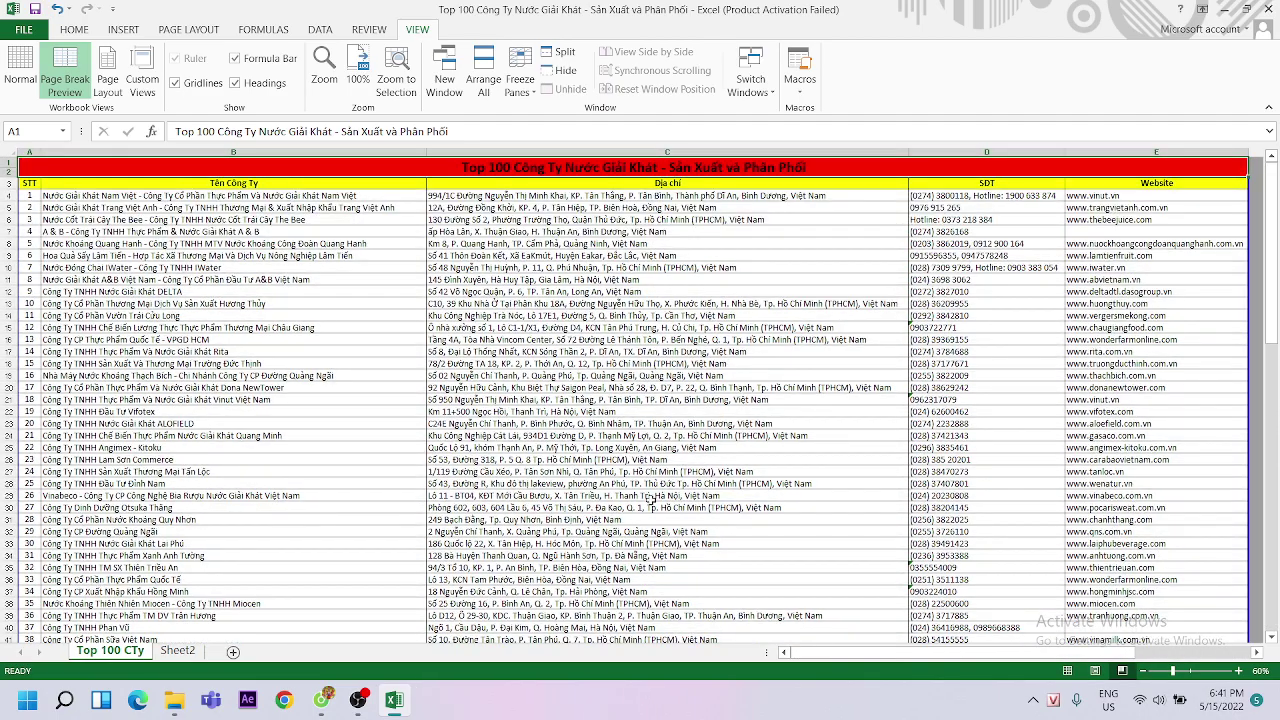
click(1208, 268)
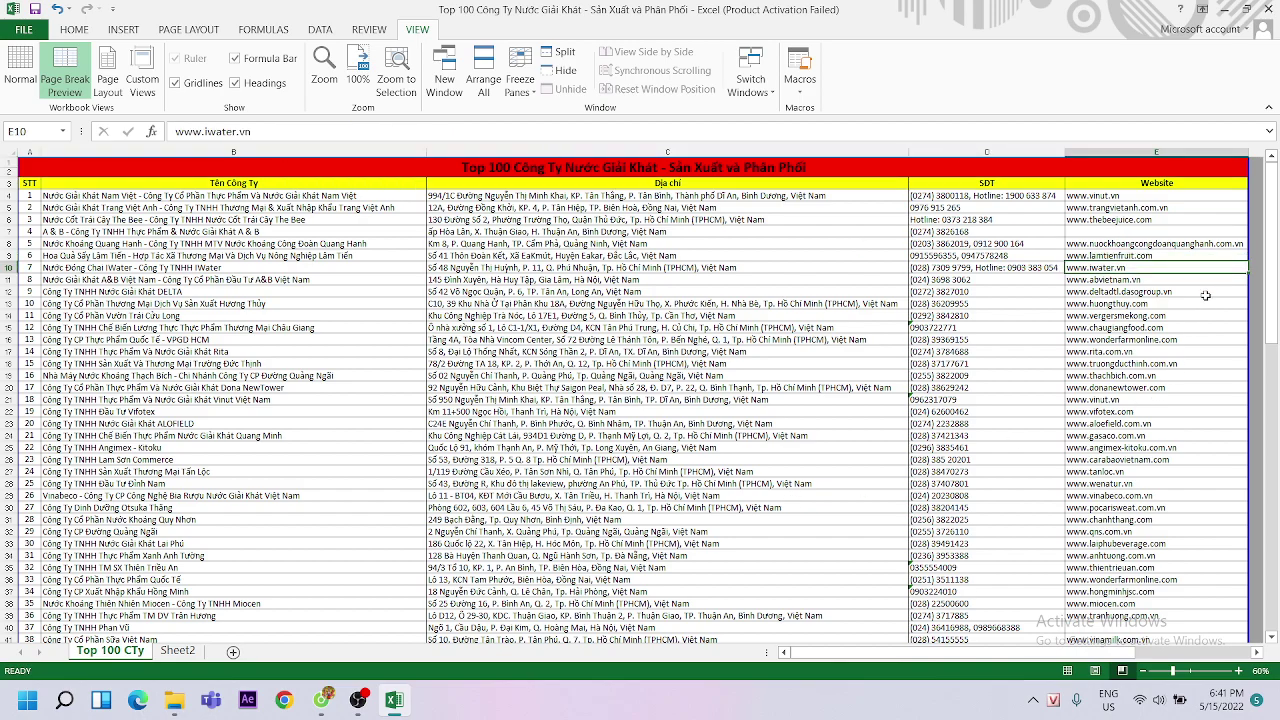
click(1201, 398)
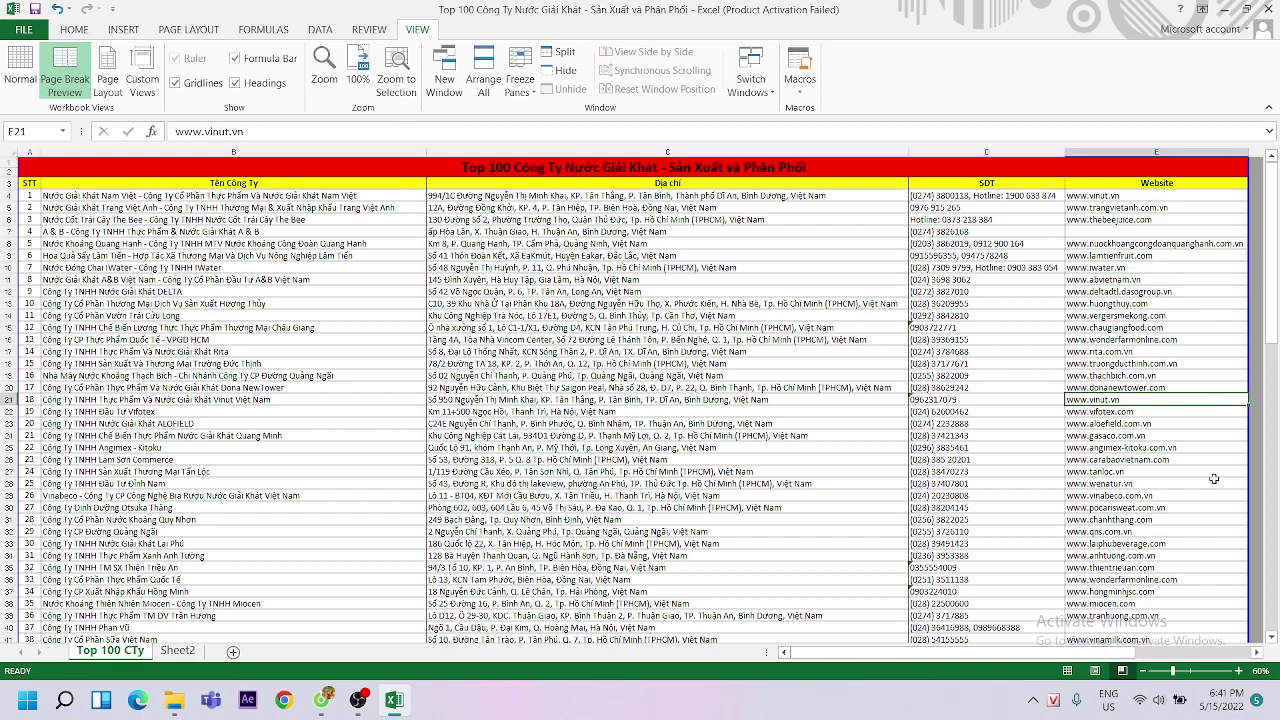
click(1213, 479)
scroll(1210, 470, down, 11)
scroll(1205, 435, up, 5)
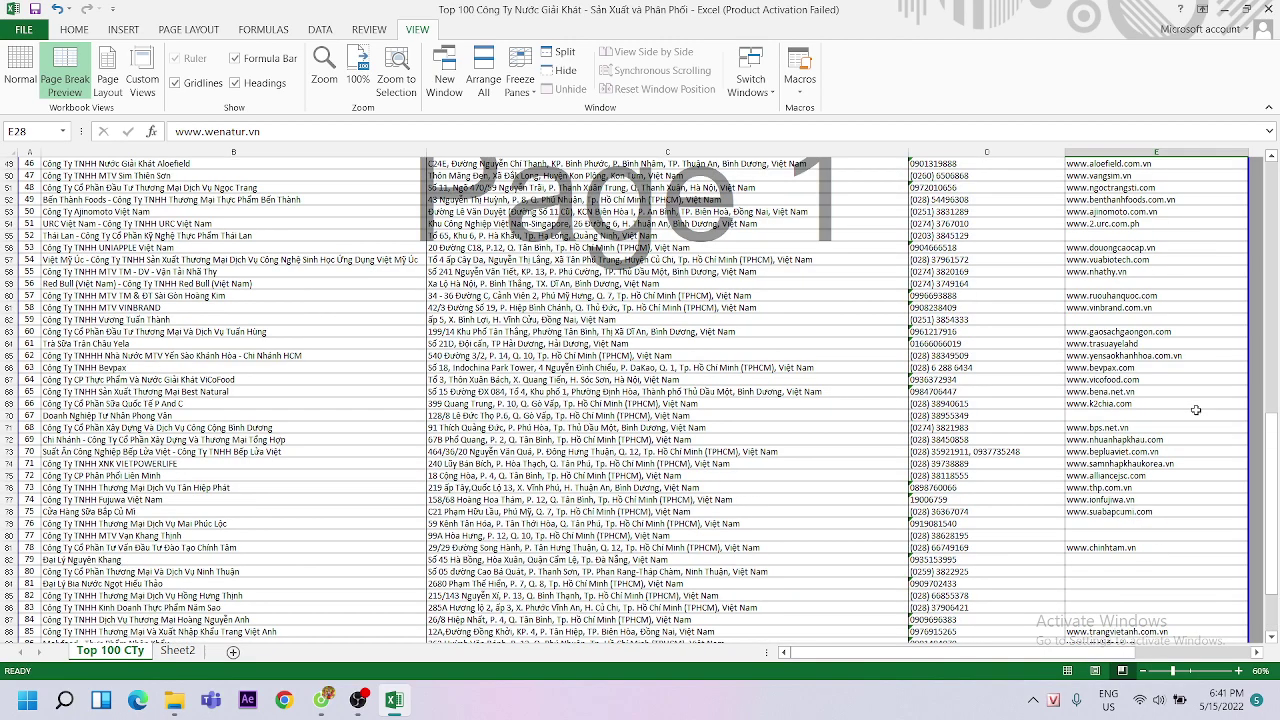
scroll(1100, 420, up, 5)
scroll(800, 350, up, 5)
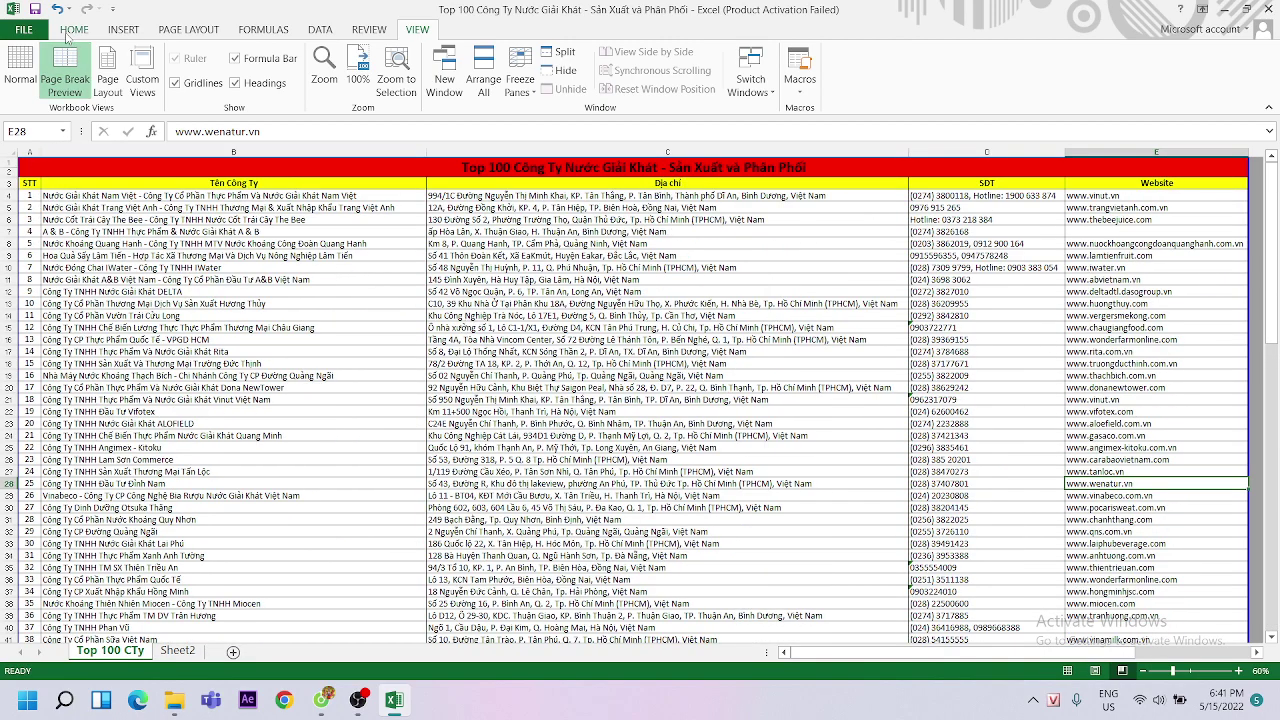
click(468, 244)
click(459, 169)
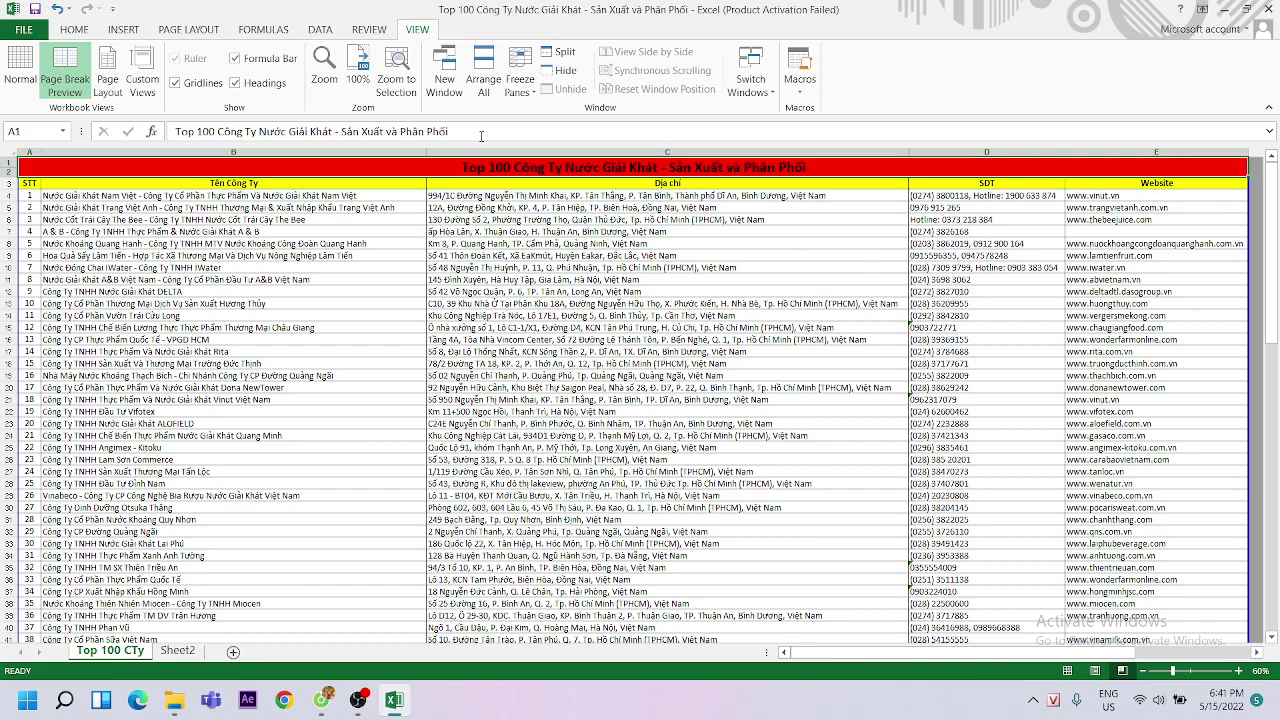
Select the table from the merged title cell A1 down through the last company row
drag(481, 135, 172, 131)
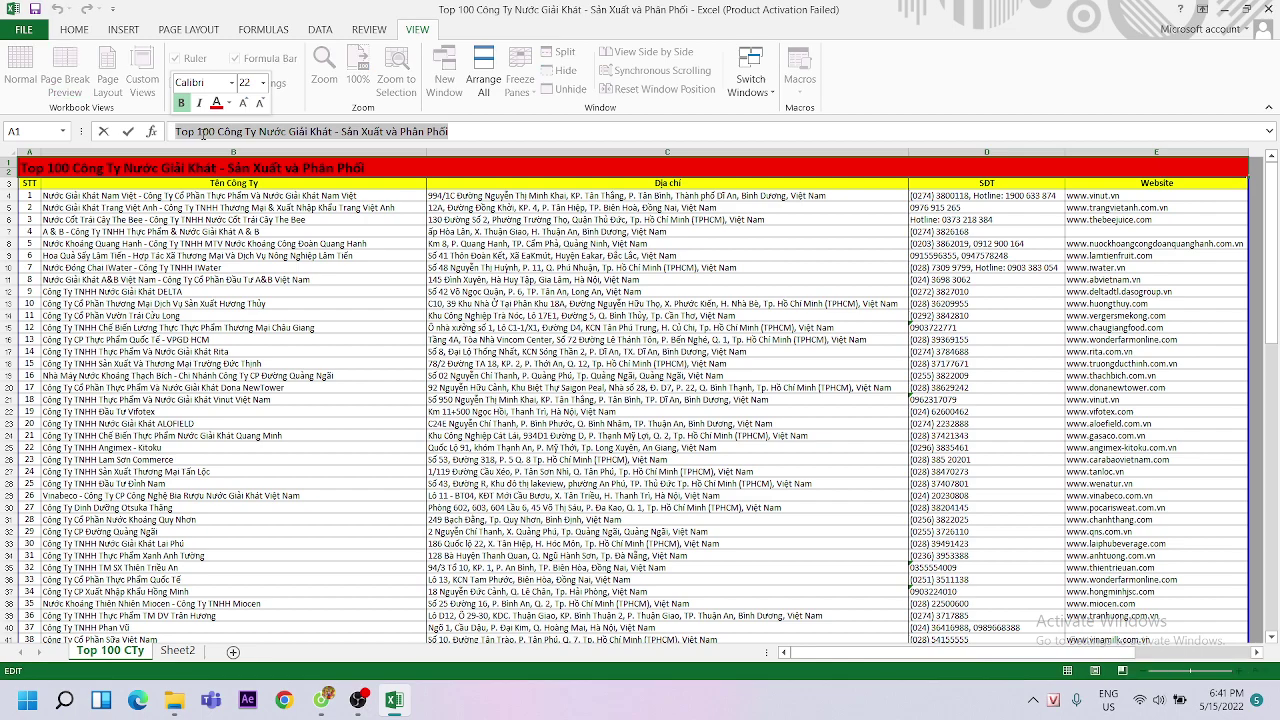
click(291, 268)
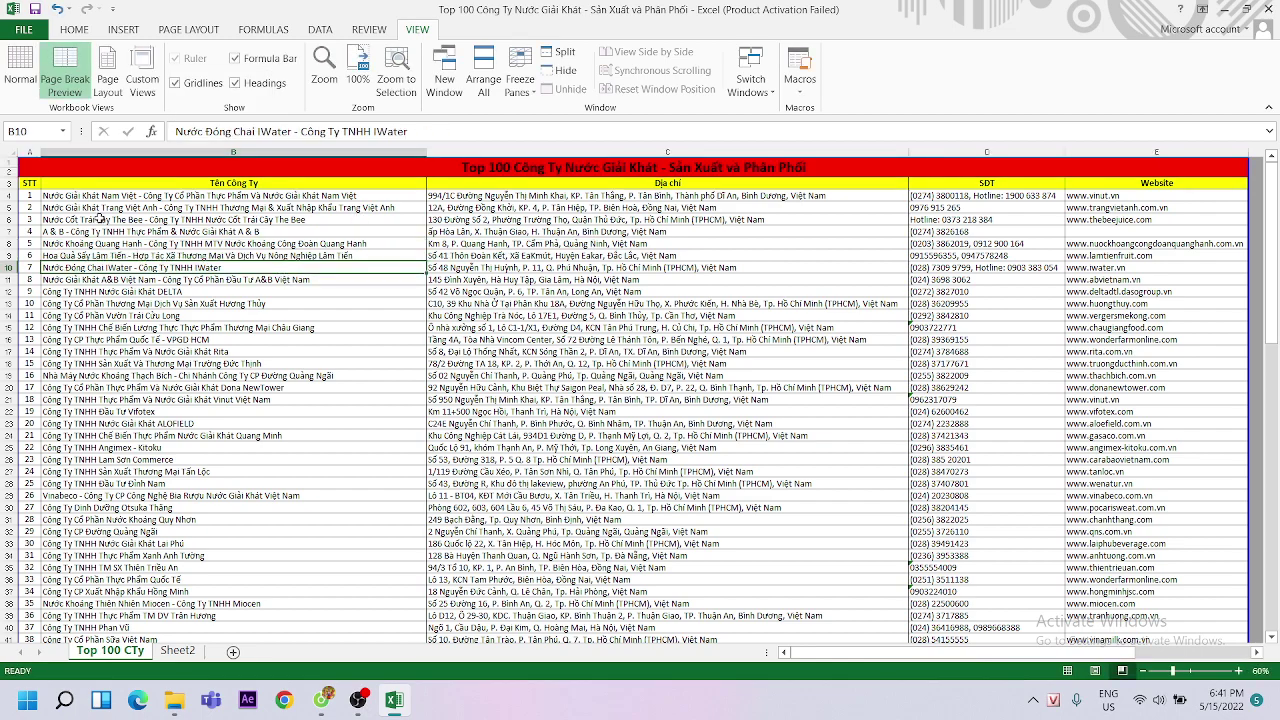
click(33, 171)
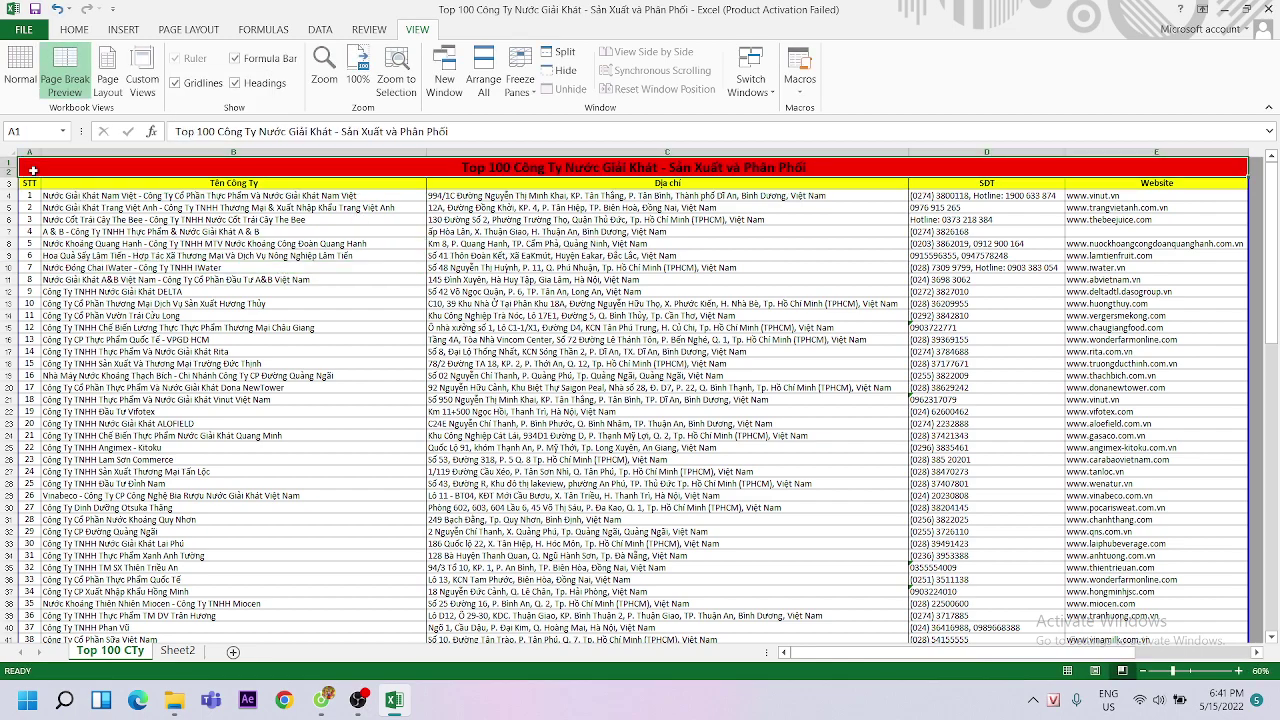
click(62, 243)
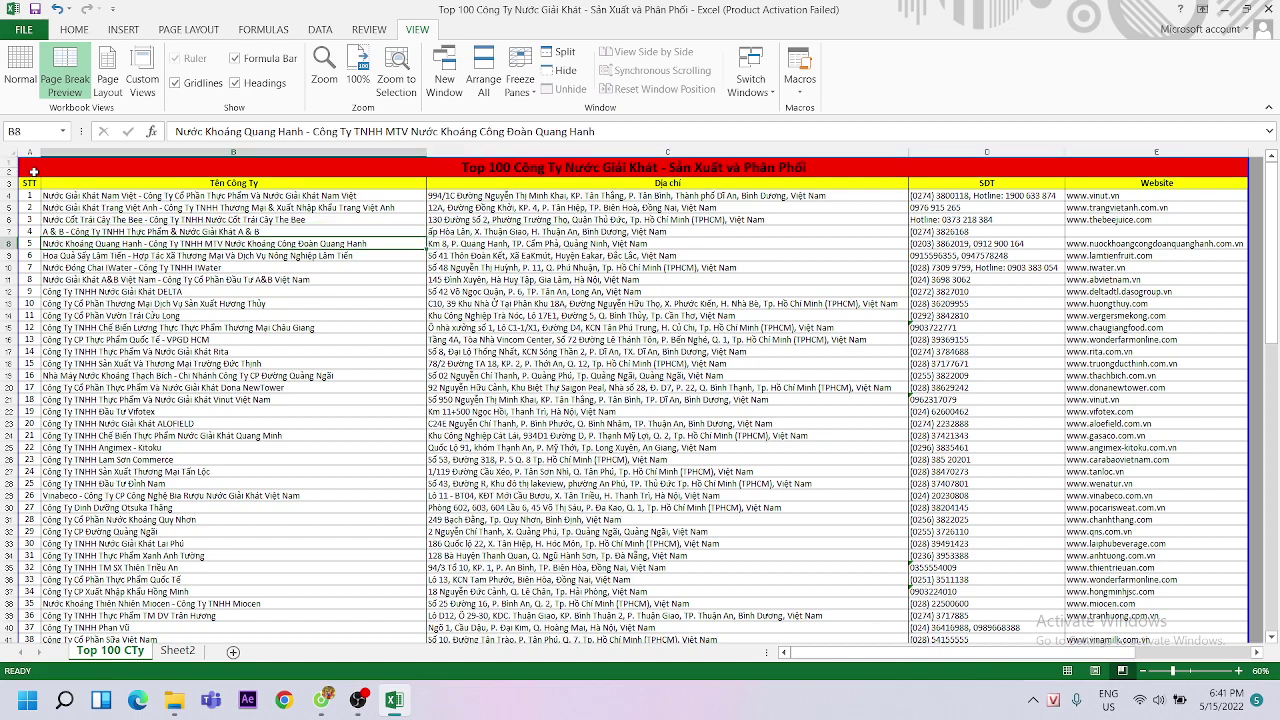
click(33, 169)
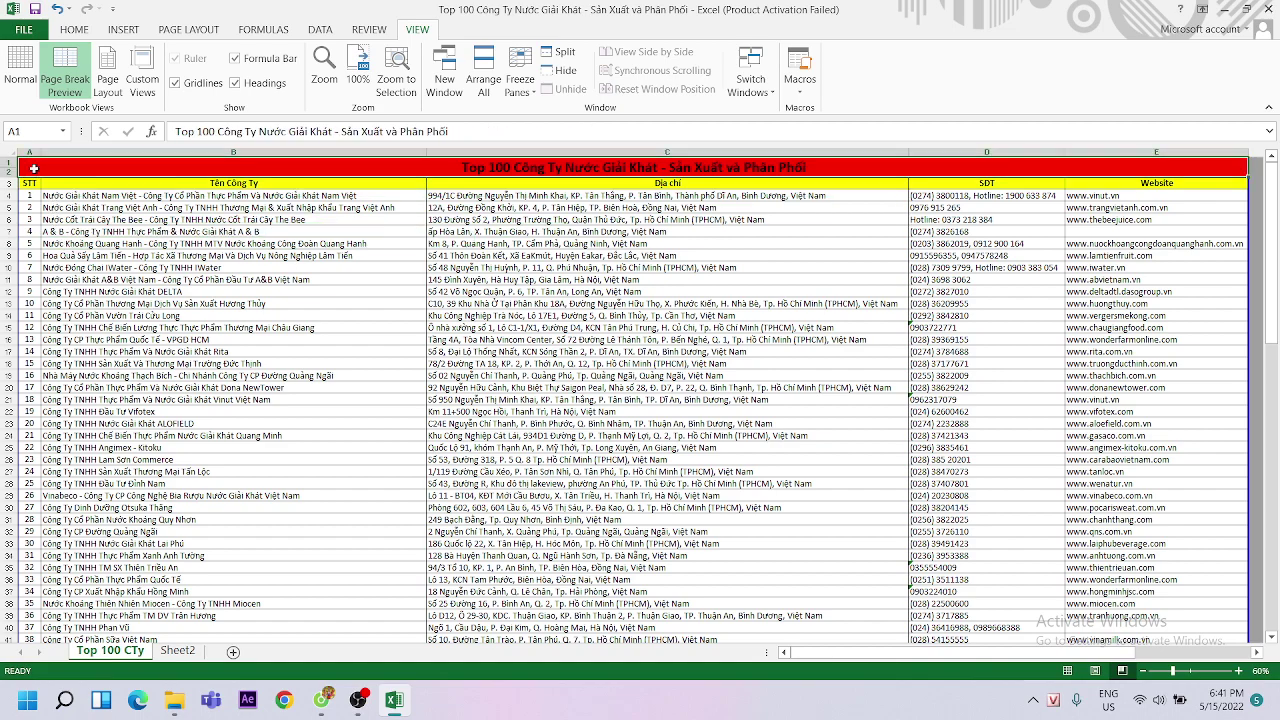
key(shift+Down)
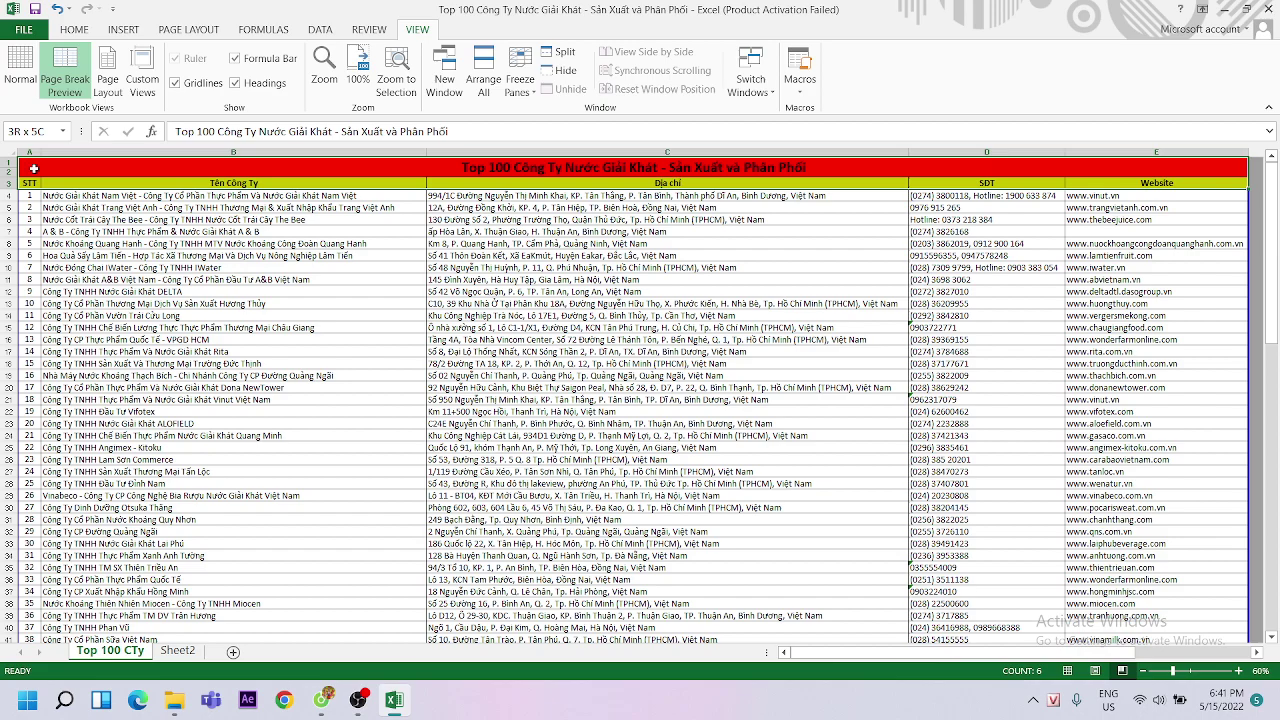
key(ctrl+shift+Down)
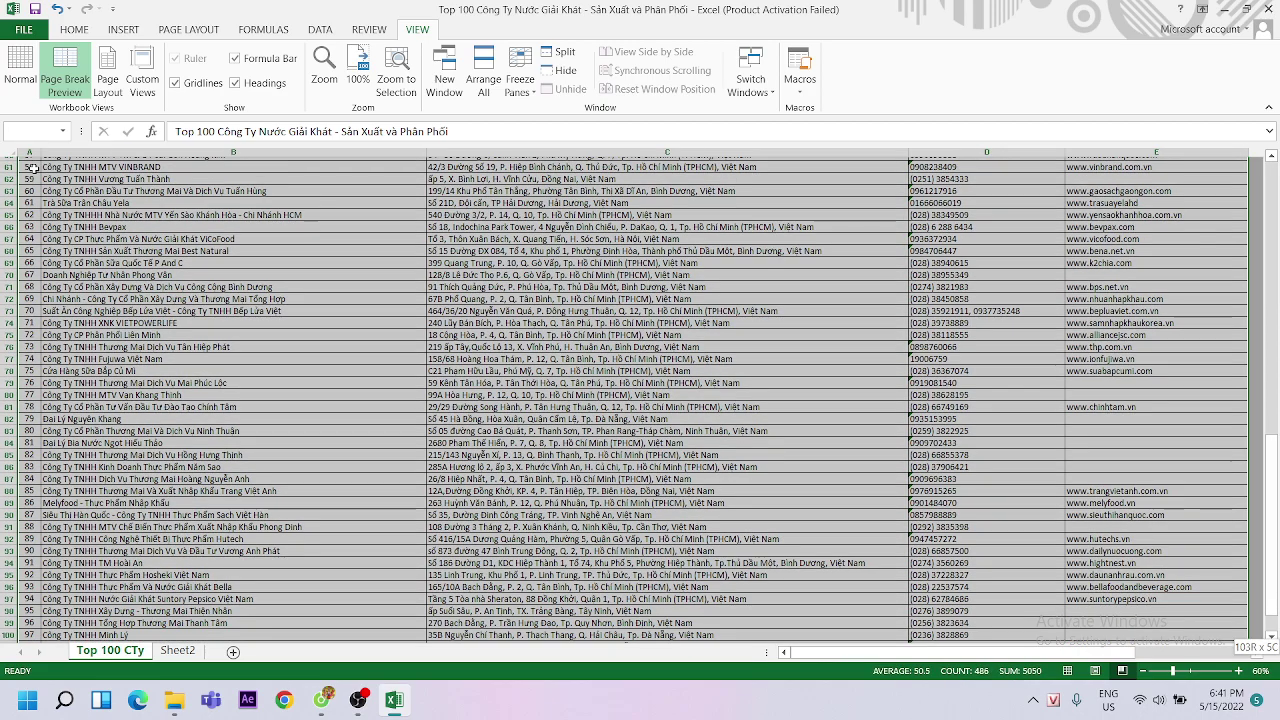
Save the workbook as a PDF file in the Documents\Dell folder
click(22, 30)
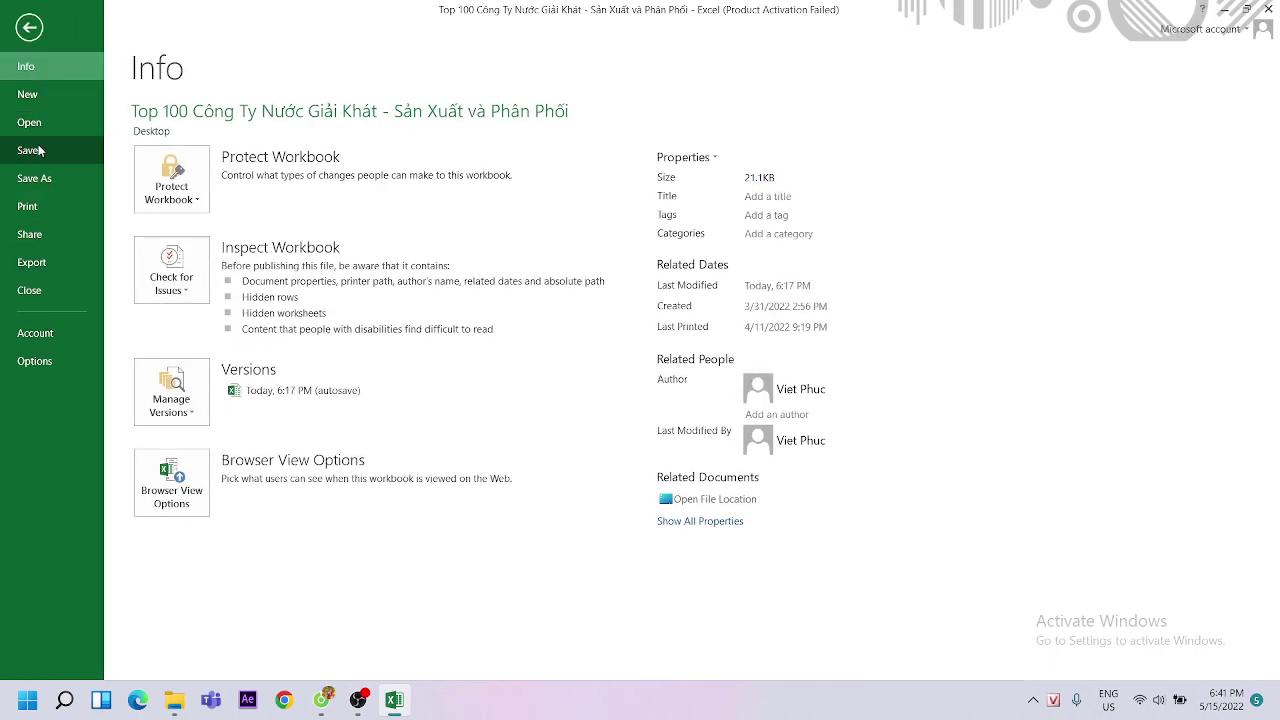
click(38, 179)
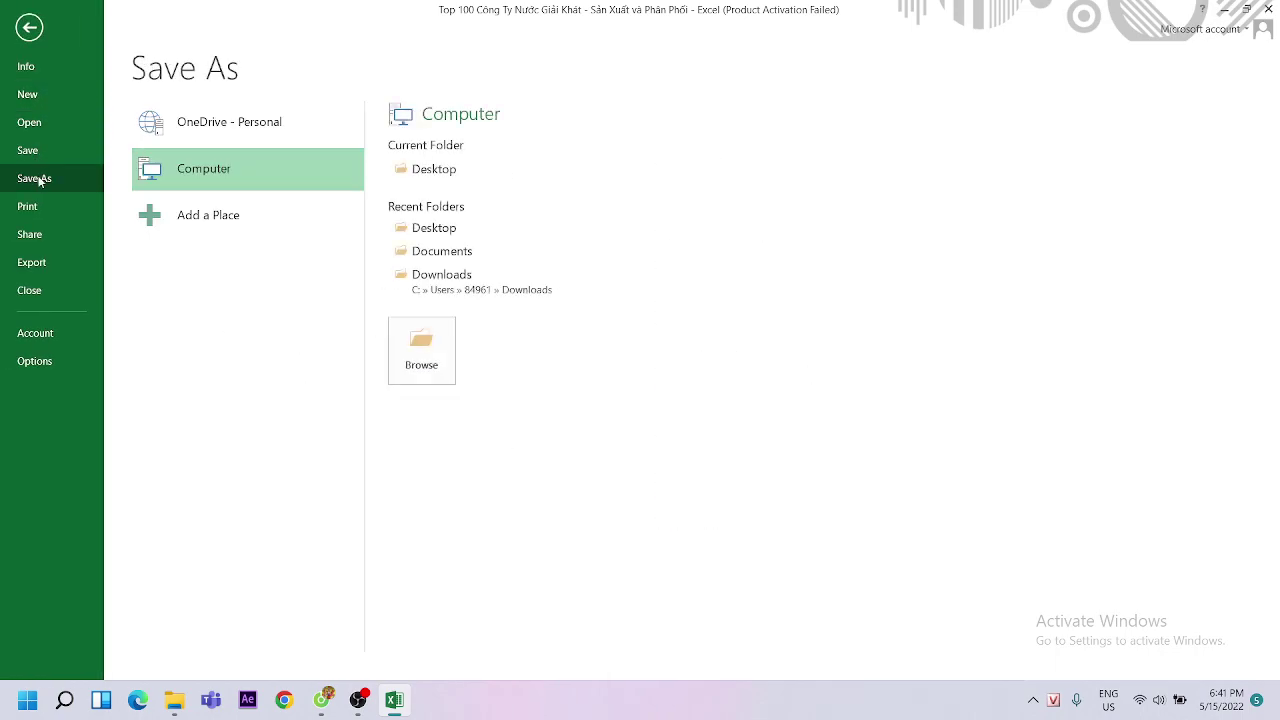
mouse_move(441, 251)
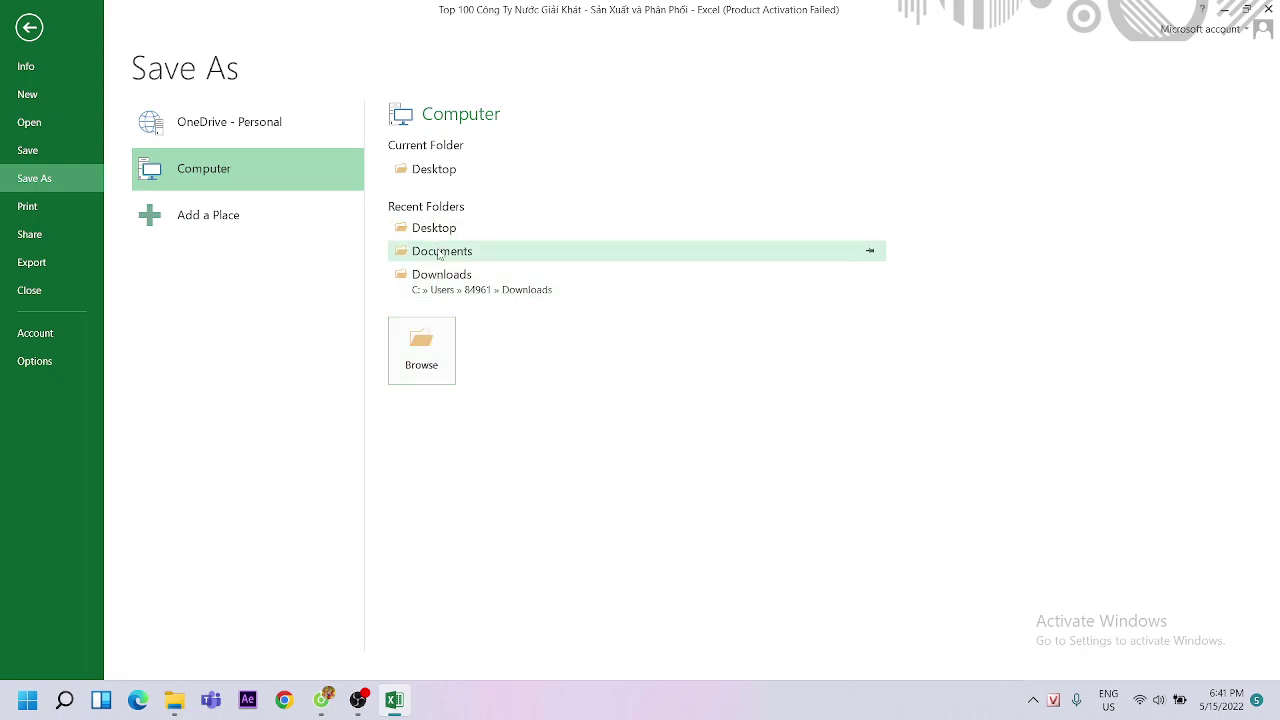
click(469, 252)
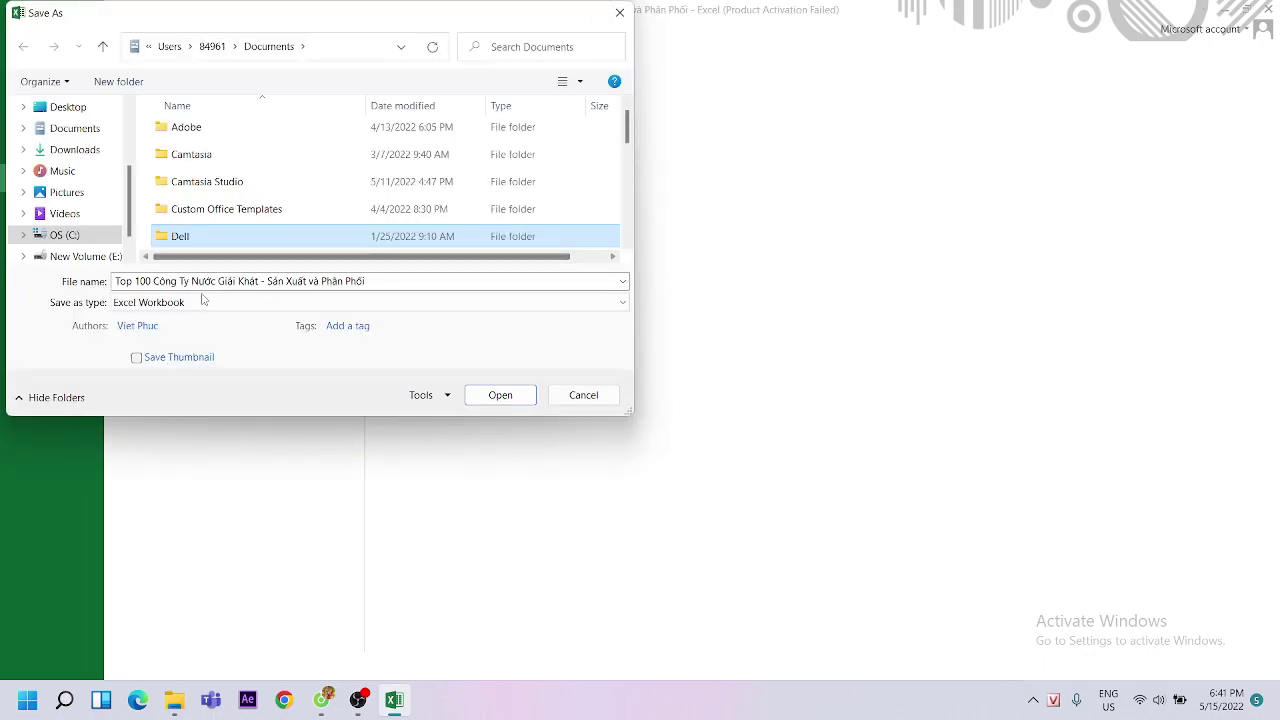
click(608, 305)
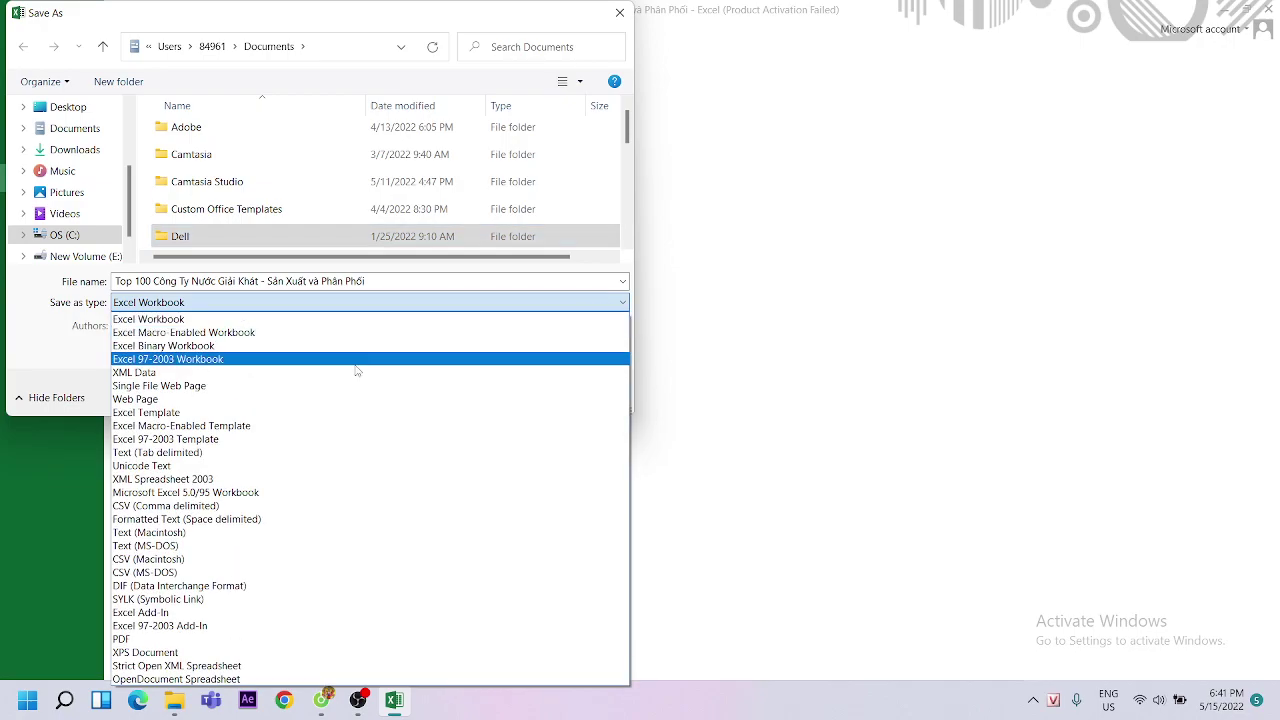
click(125, 639)
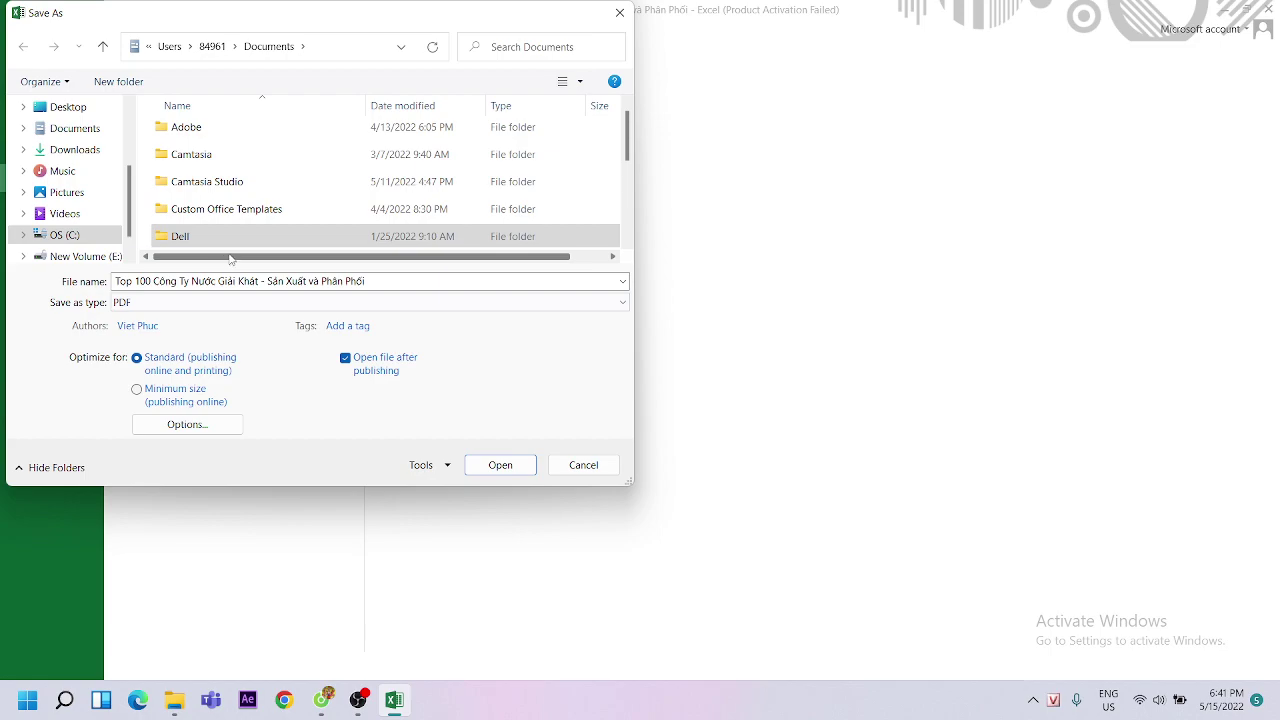
click(500, 465)
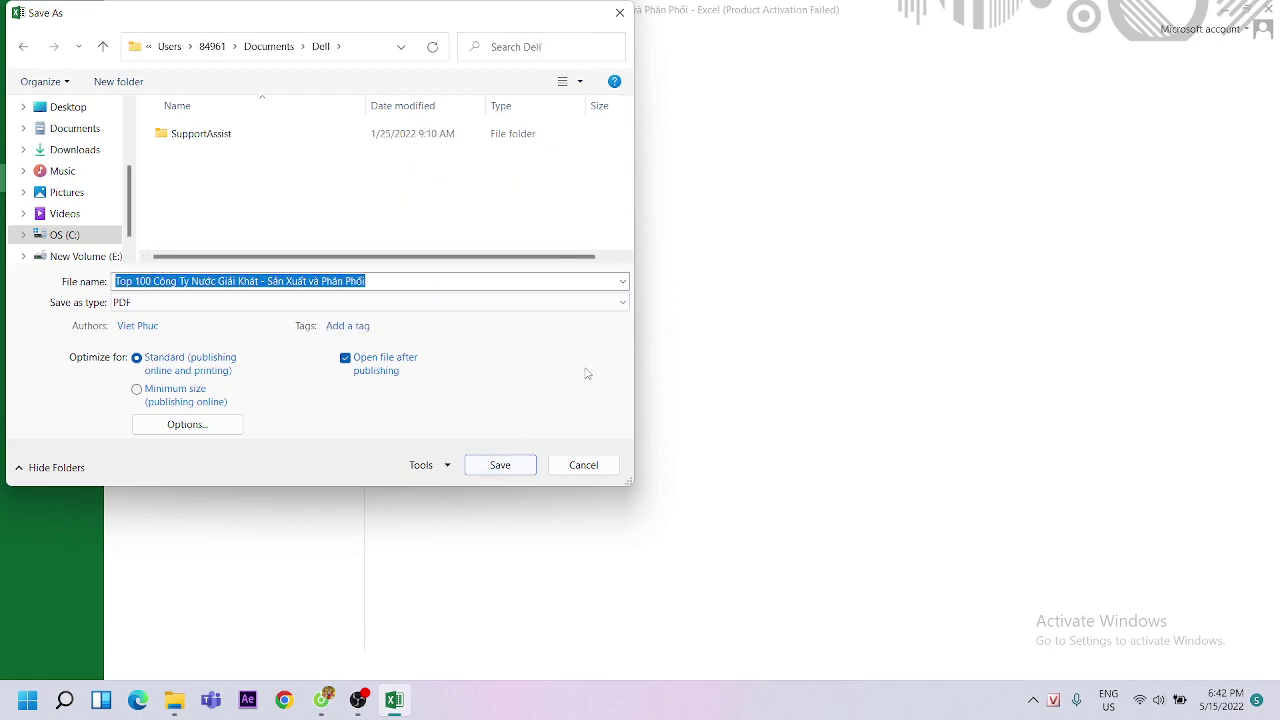
click(484, 469)
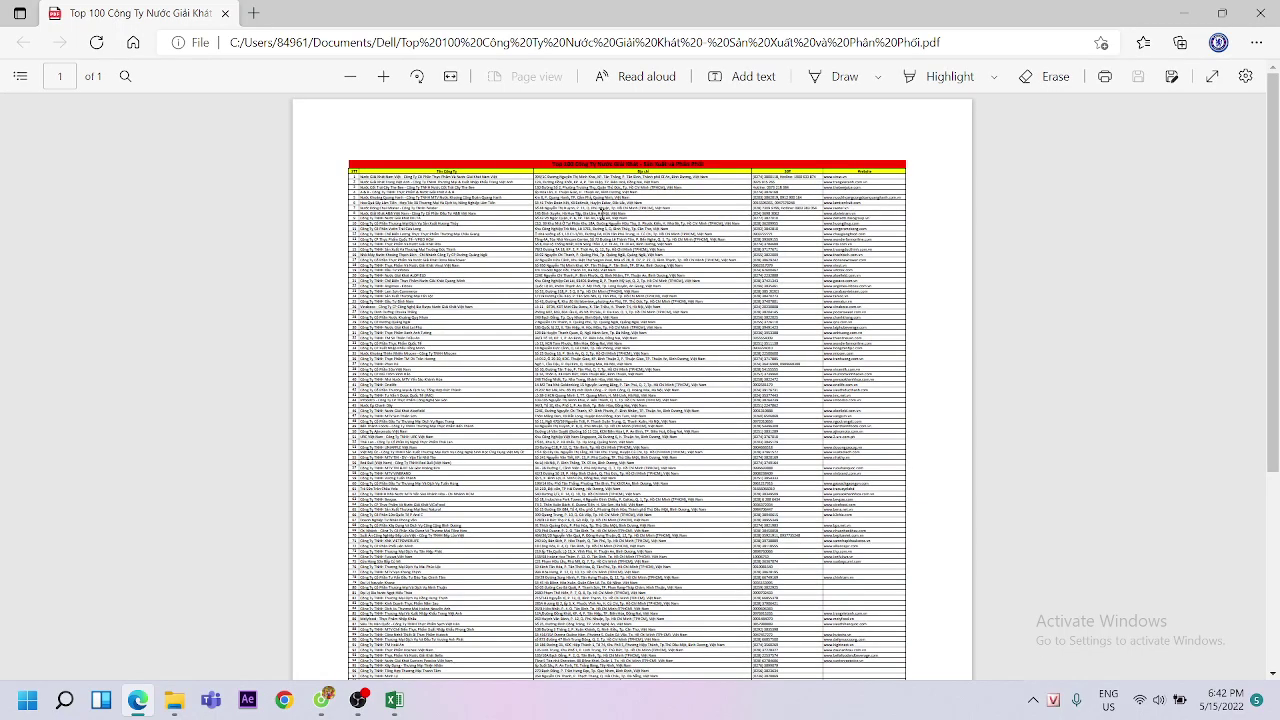
Zoom the exported one-page PDF in three times in Edge, then bring OBS Studio forward
click(382, 77)
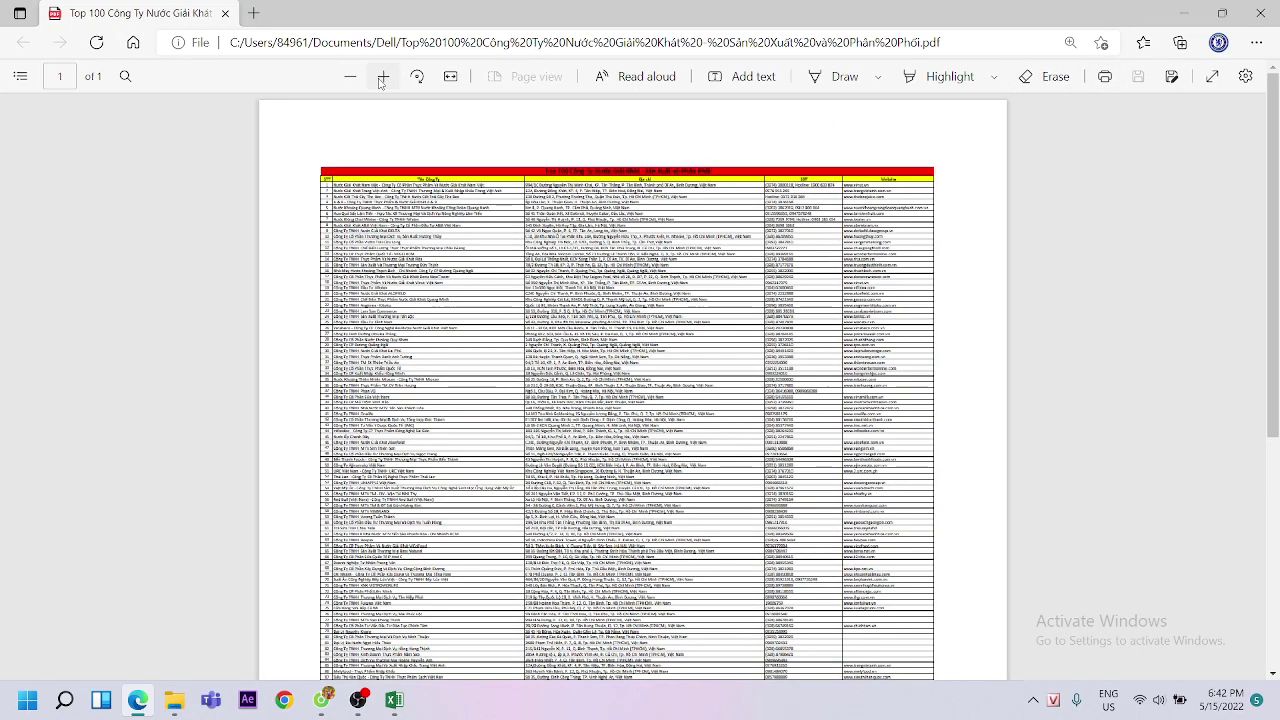
click(382, 77)
click(382, 77)
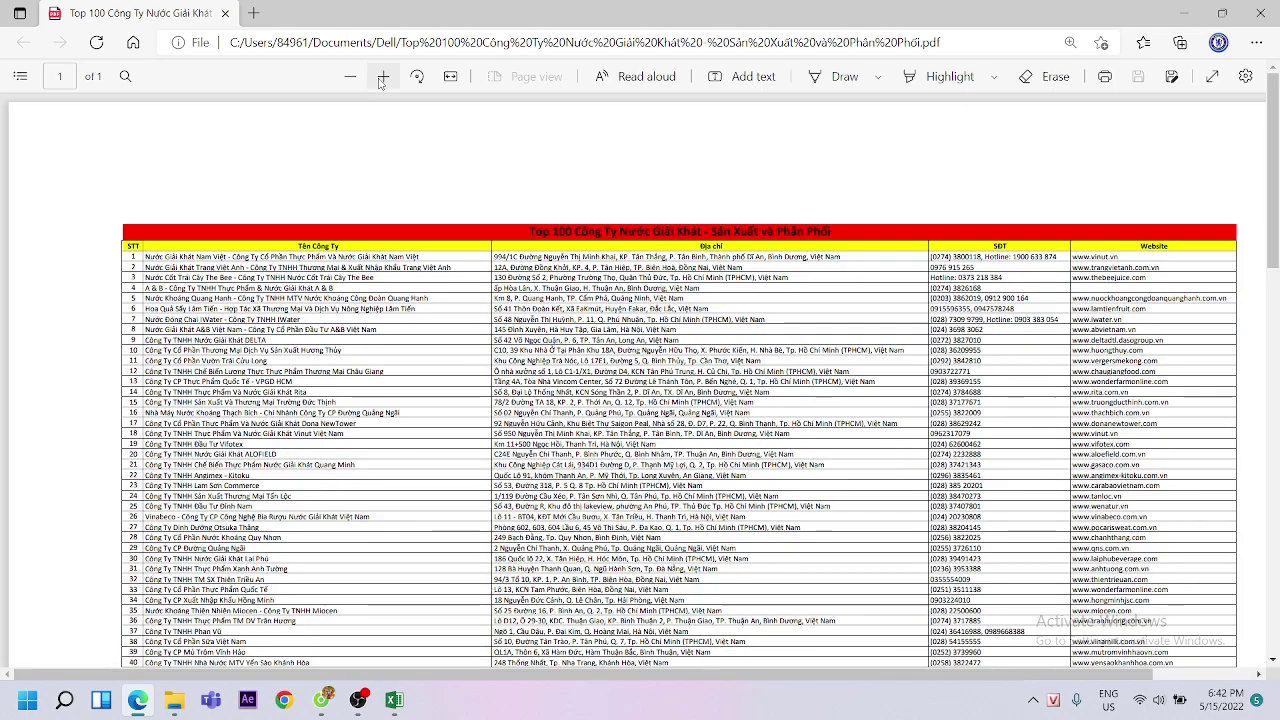
click(357, 700)
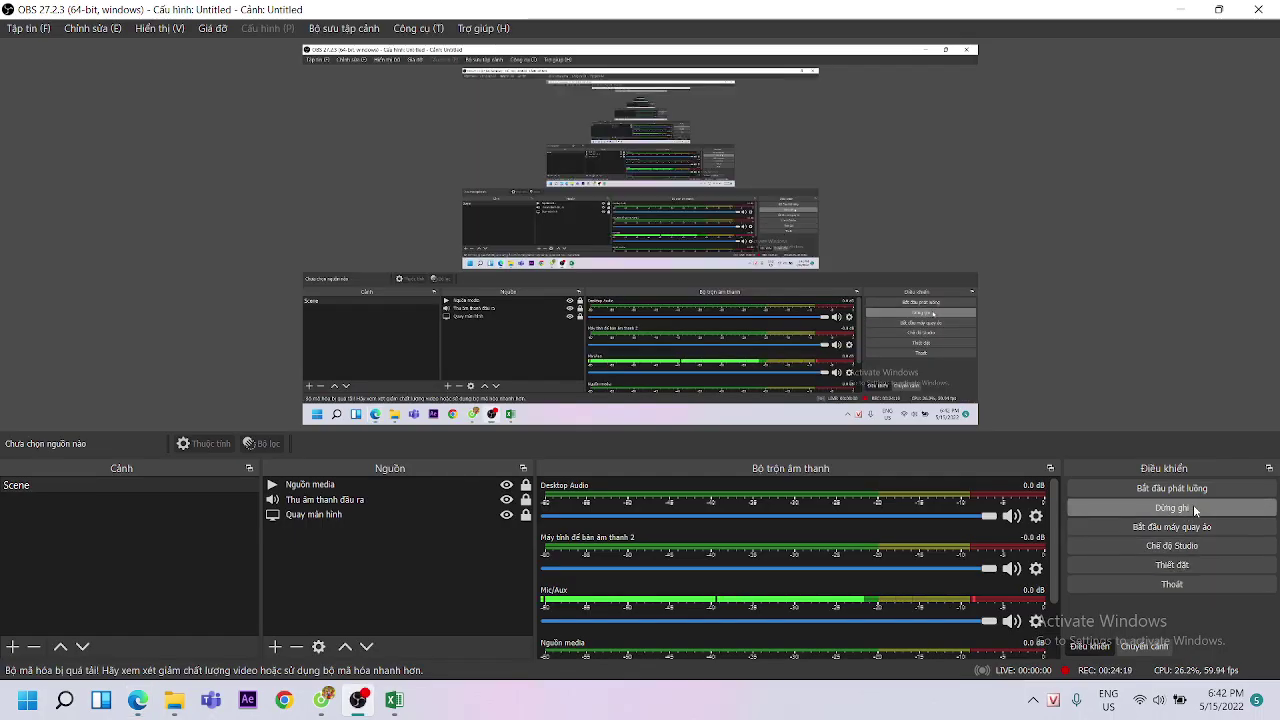